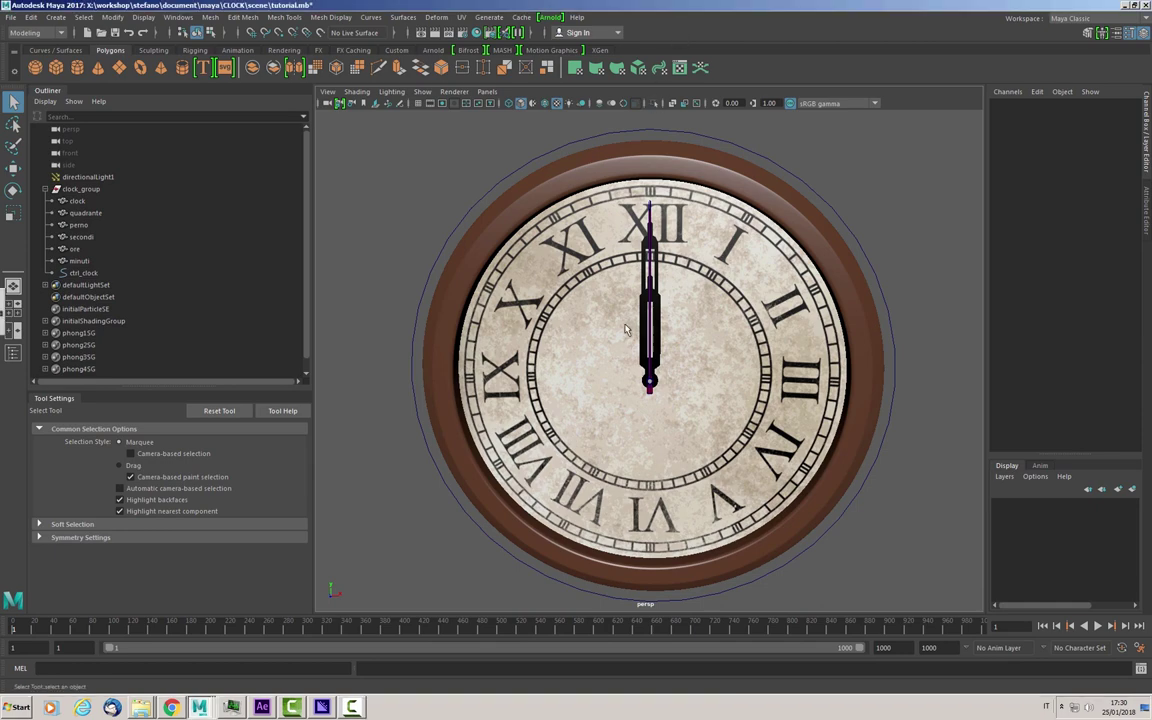
Inspect the clock, quadrante and perno parts, then select the secondi second hand in a front view.
mouse_move(672, 367)
left_mouse_down("alt")
mouse_move(652, 342)
mouse_move(673, 354)
mouse_move(742, 350)
mouse_move(669, 357)
mouse_move(640, 340)
left_mouse_up("alt")
left_click(78, 202)
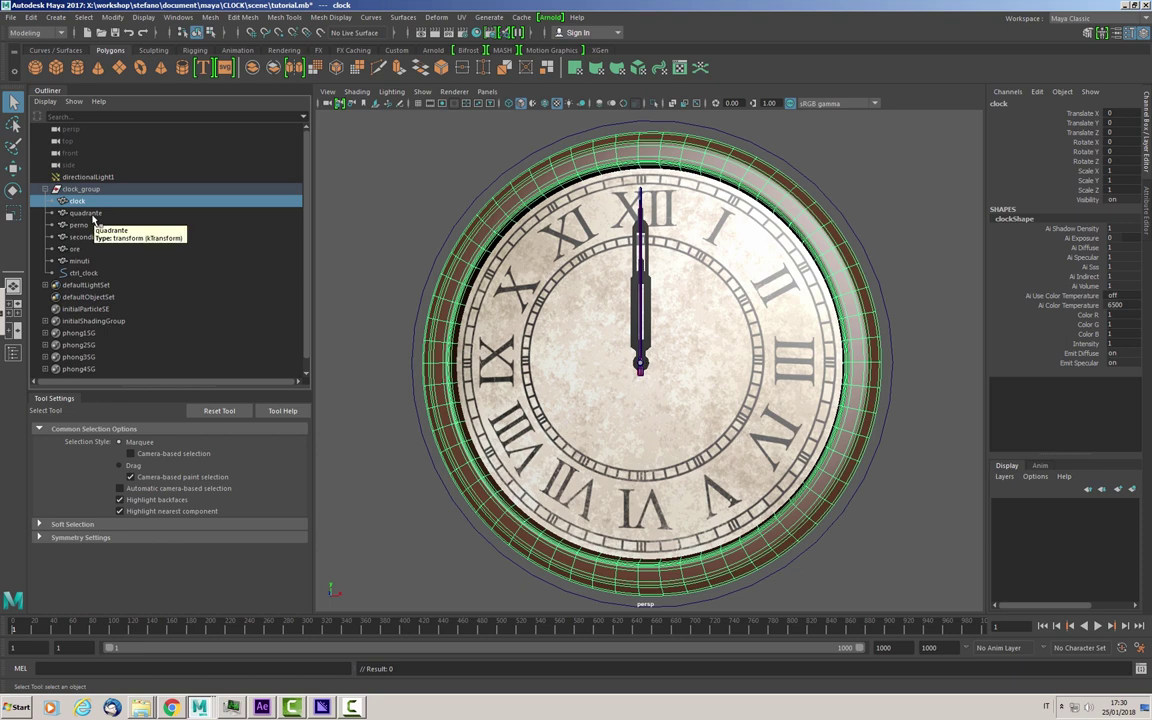
left_click(86, 213)
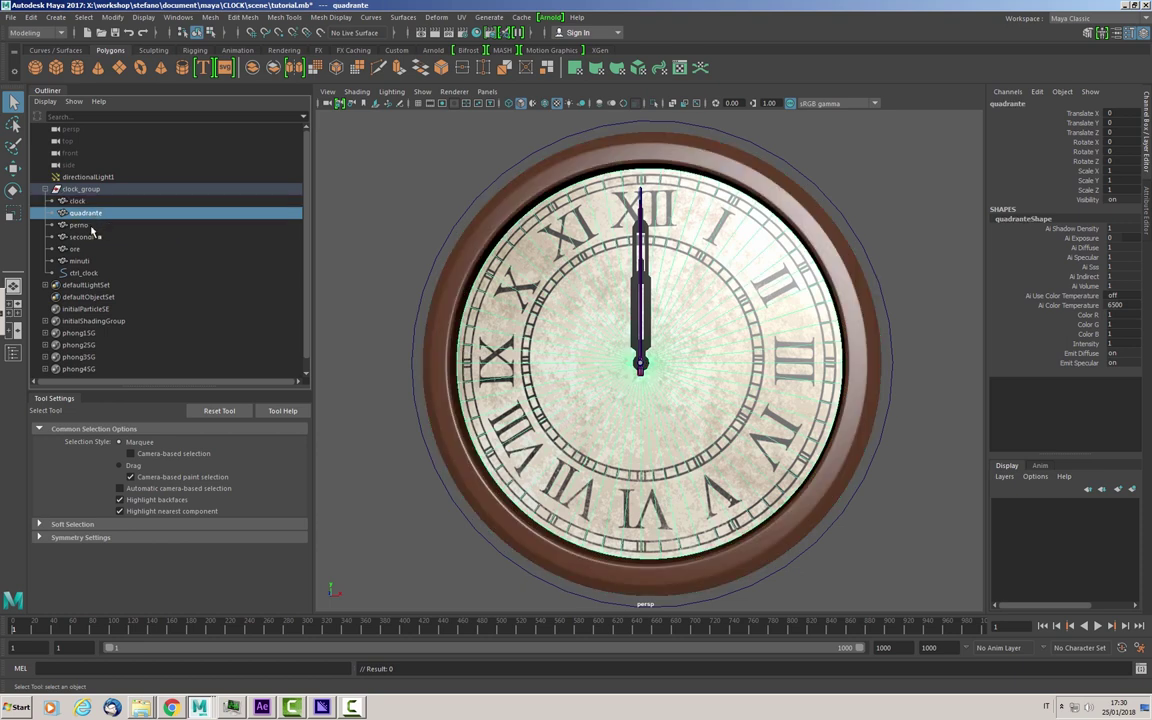
left_click(84, 228)
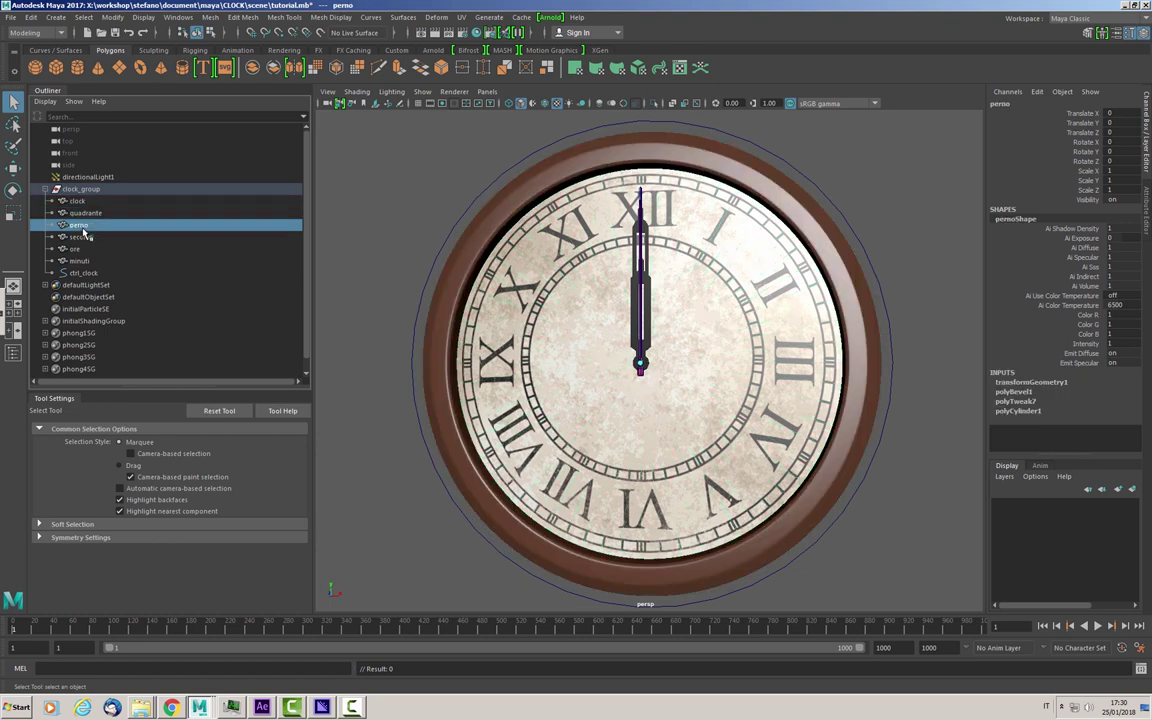
left_click_drag(325, 386, 642, 376, "alt")
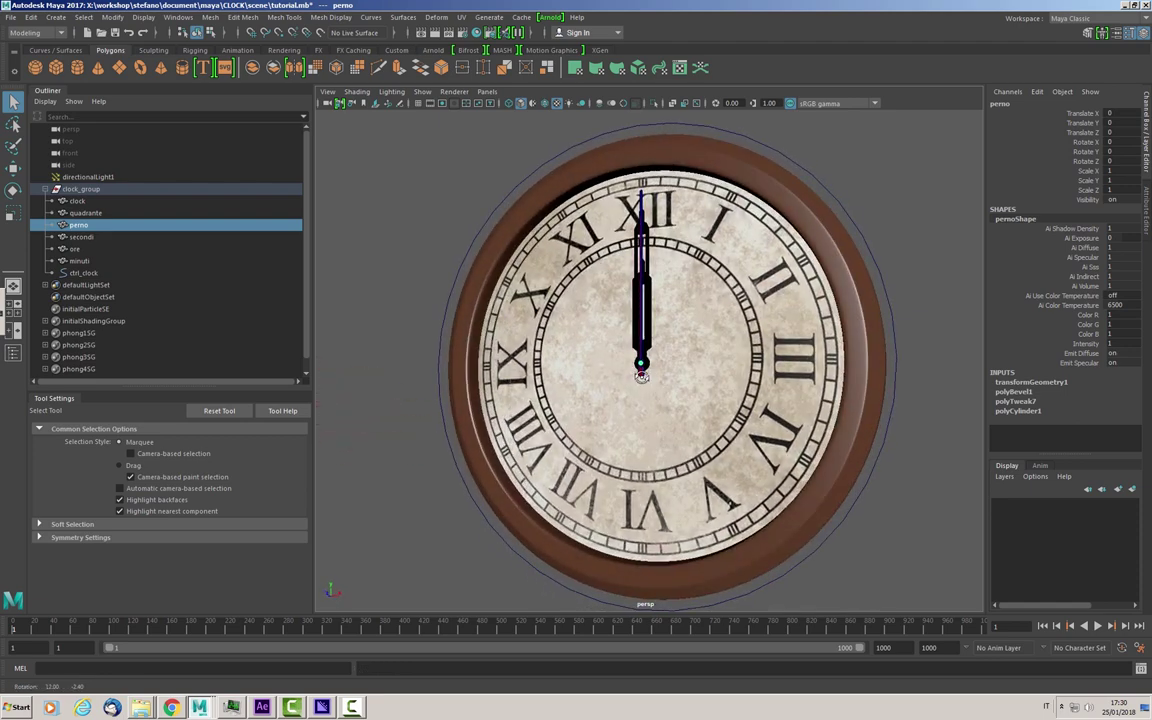
left_click(84, 237)
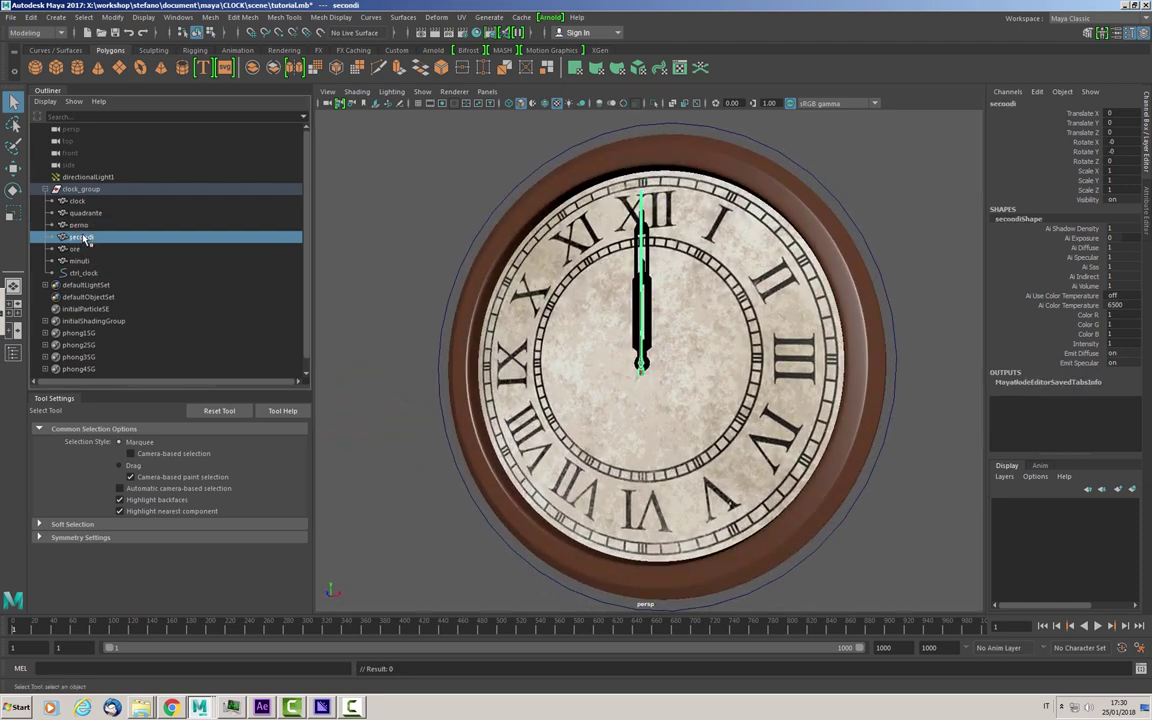
left_click_drag(535, 298, 693, 314, "alt")
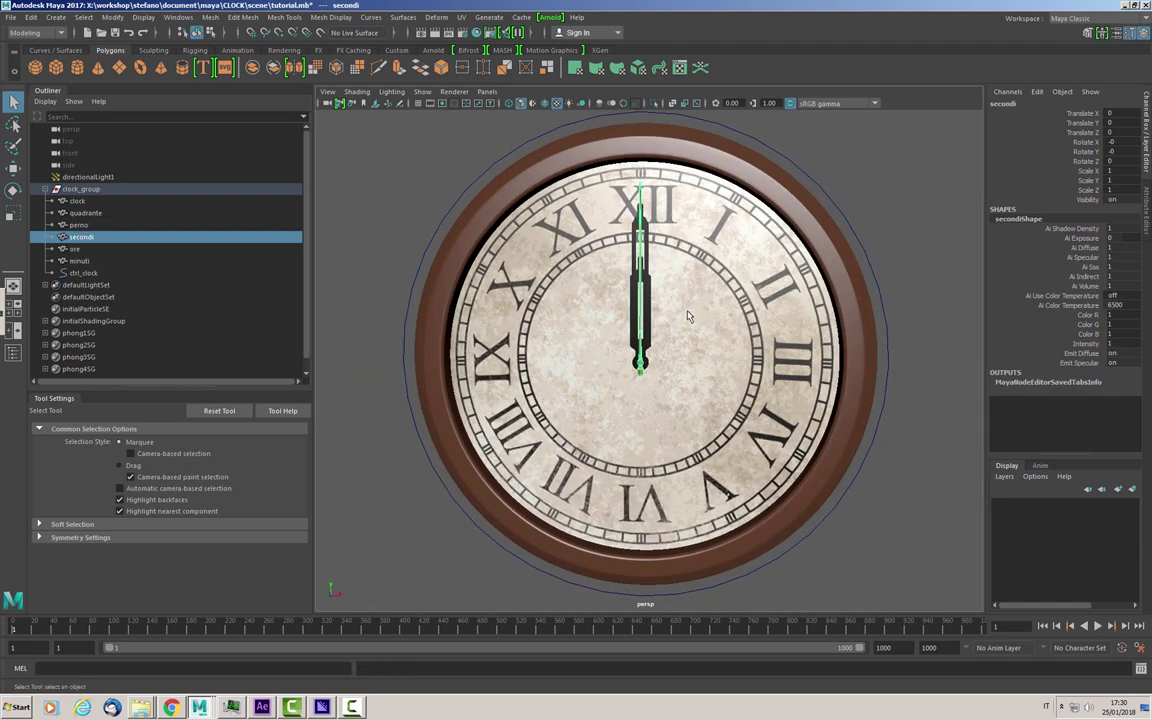
Test-rotate the secondi, ore and minuti hands about Z, returning each hand to XII.
key("e")
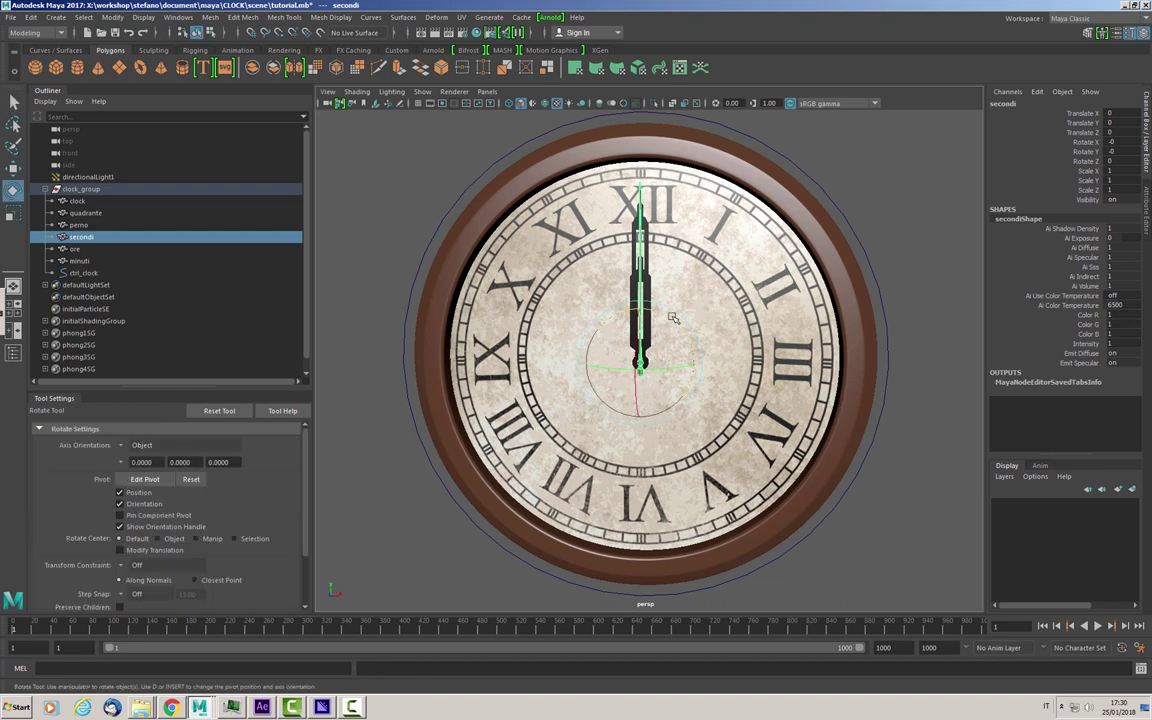
mouse_move(673, 317)
left_mouse_down()
mouse_move(694, 370)
mouse_move(711, 344)
left_mouse_up()
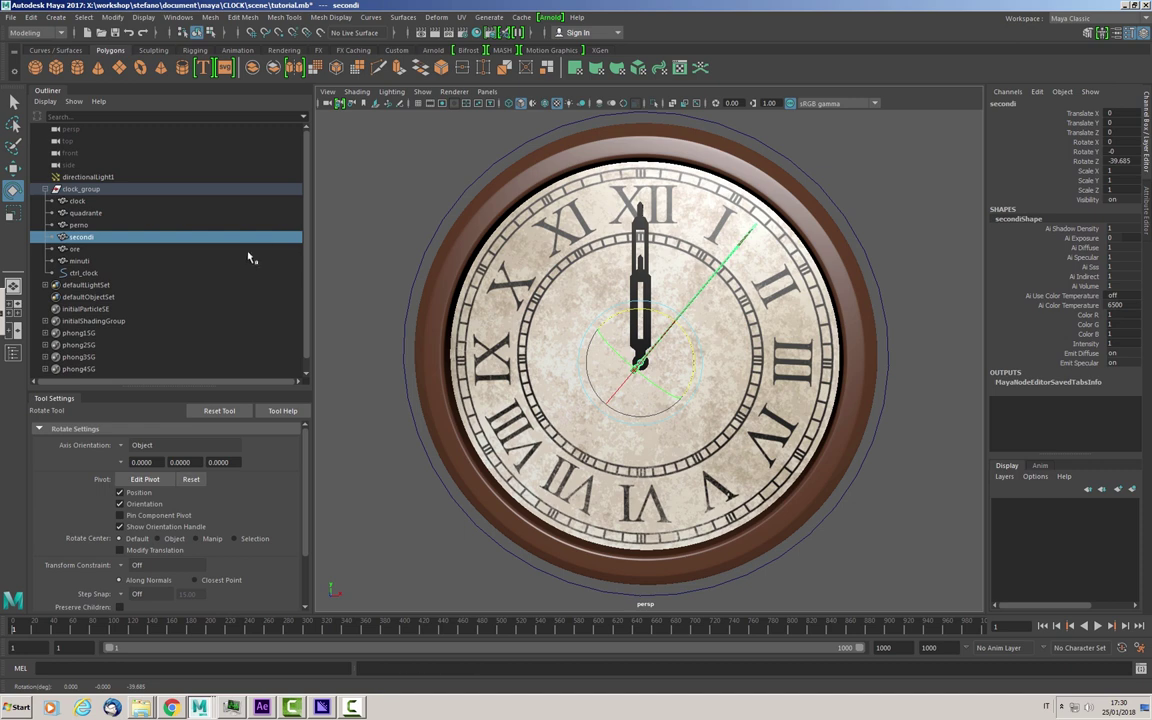
left_click(76, 248)
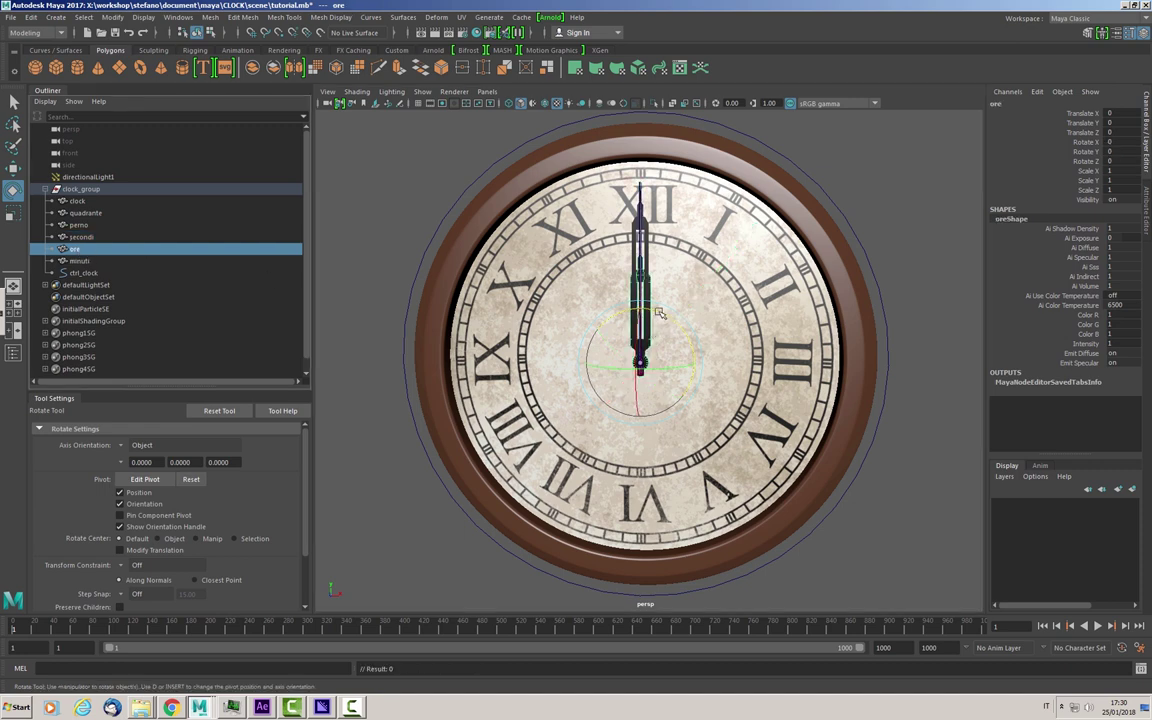
left_click_drag(662, 325, 711, 346)
key("ctrl+z")
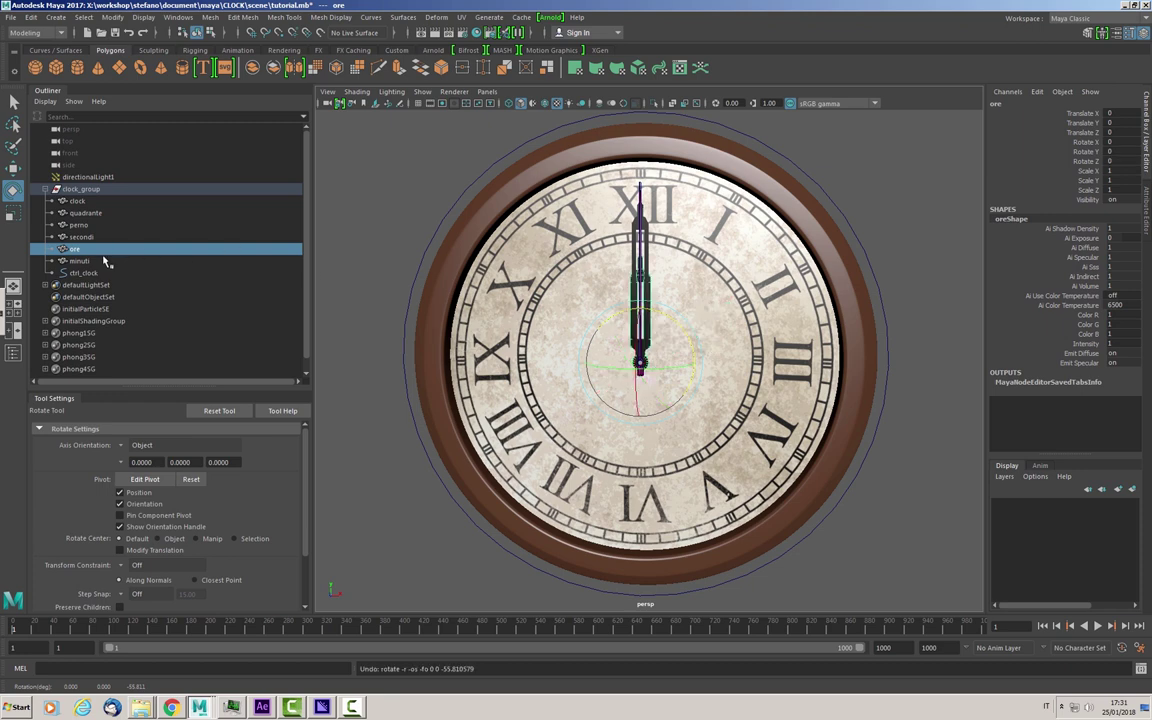
left_click(88, 262)
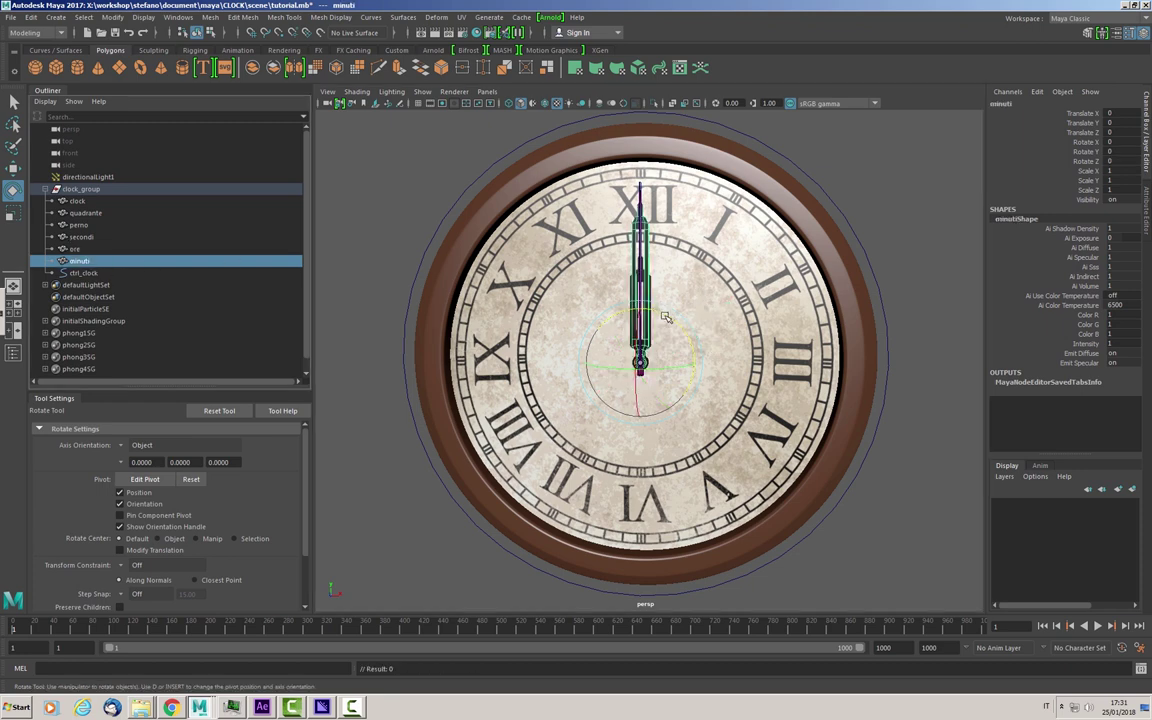
mouse_move(668, 320)
left_mouse_down()
mouse_move(690, 341)
mouse_move(720, 340)
mouse_move(560, 330)
mouse_move(670, 290)
mouse_move(735, 360)
mouse_move(690, 320)
mouse_move(643, 302)
left_mouse_up()
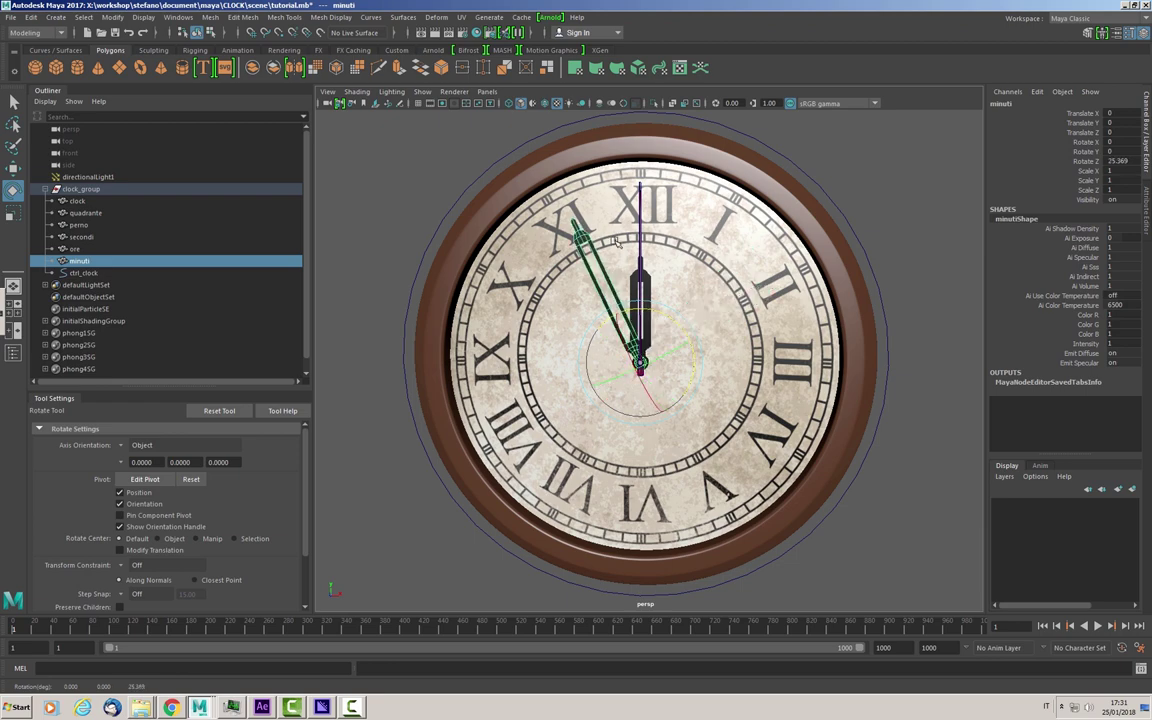
left_click_drag(617, 243, 640, 240)
left_click(83, 273)
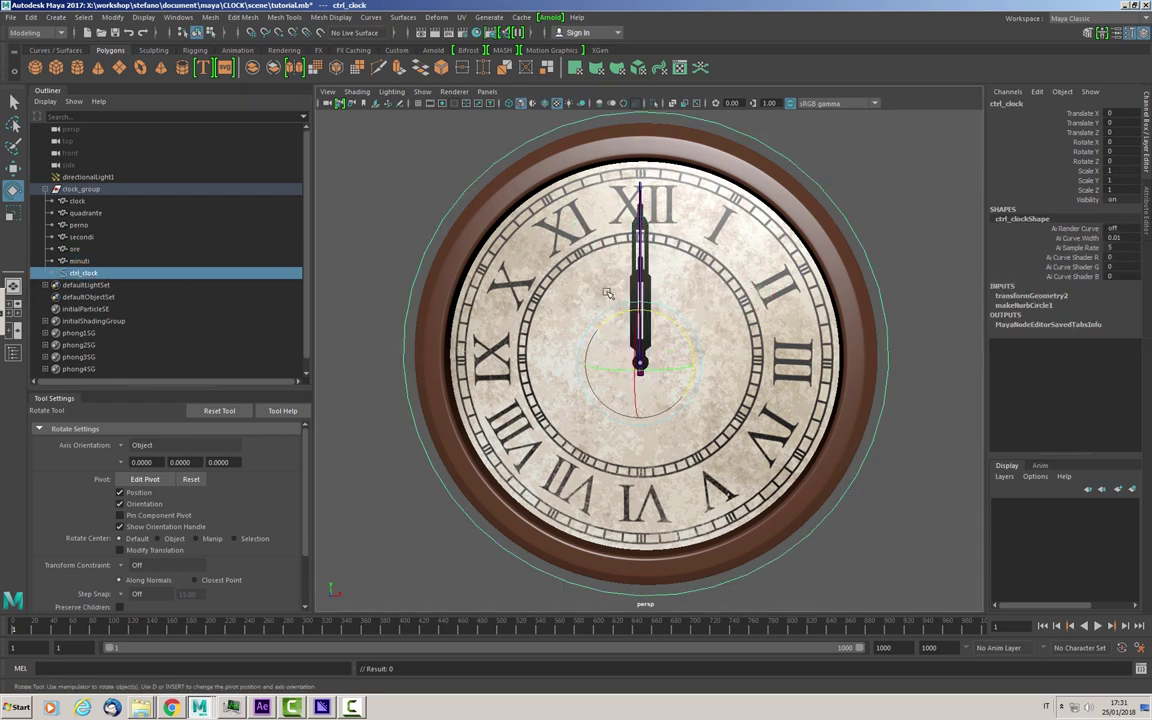
Turn ctrl_clock about 30° and back to its rest rotation, then adjust the camera.
left_click_drag(607, 293, 538, 258, "alt")
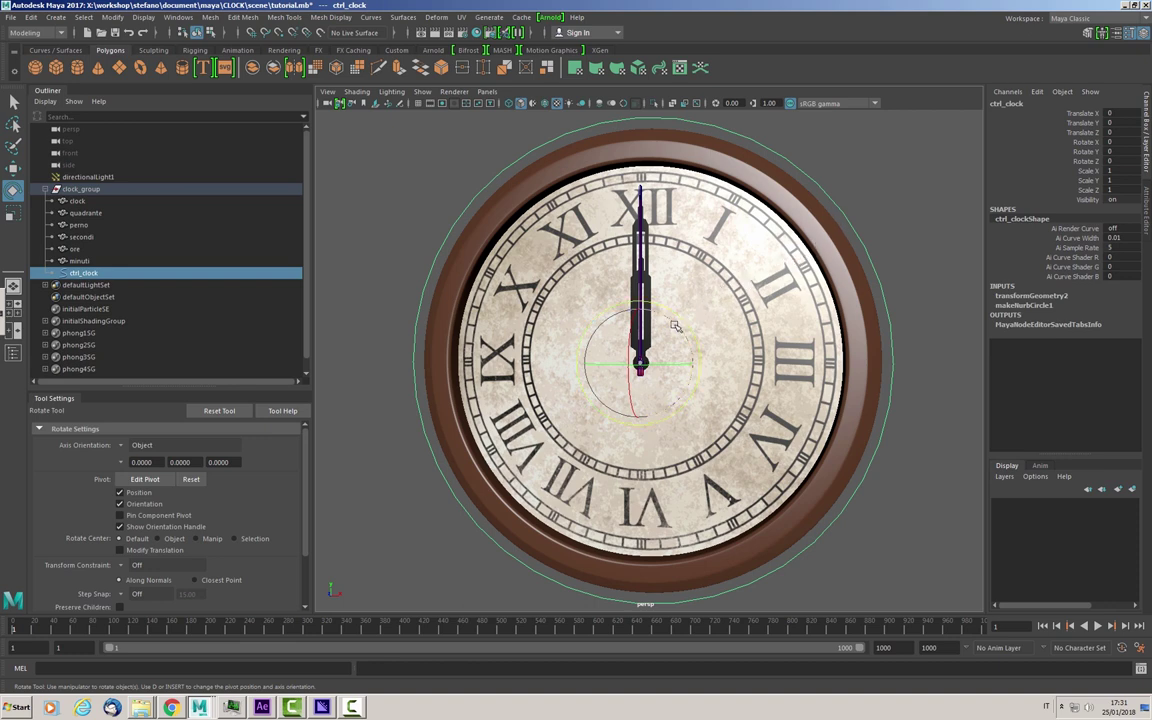
left_click_drag(675, 327, 636, 243)
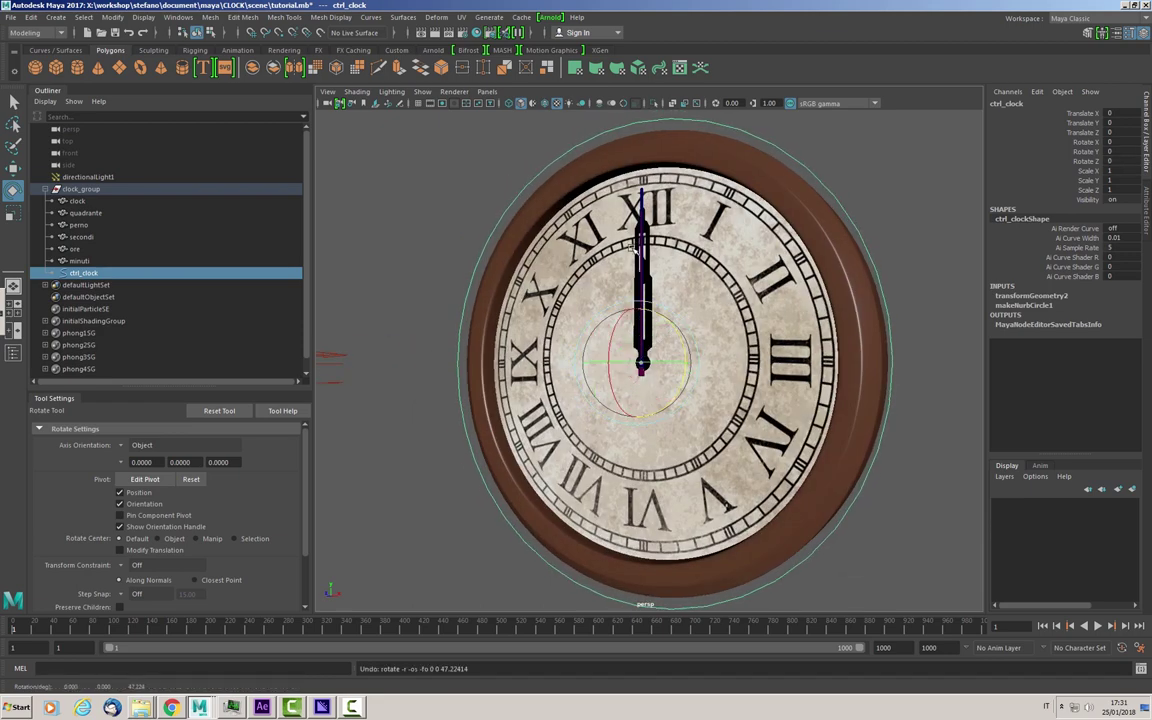
left_click_drag(636, 243, 677, 279)
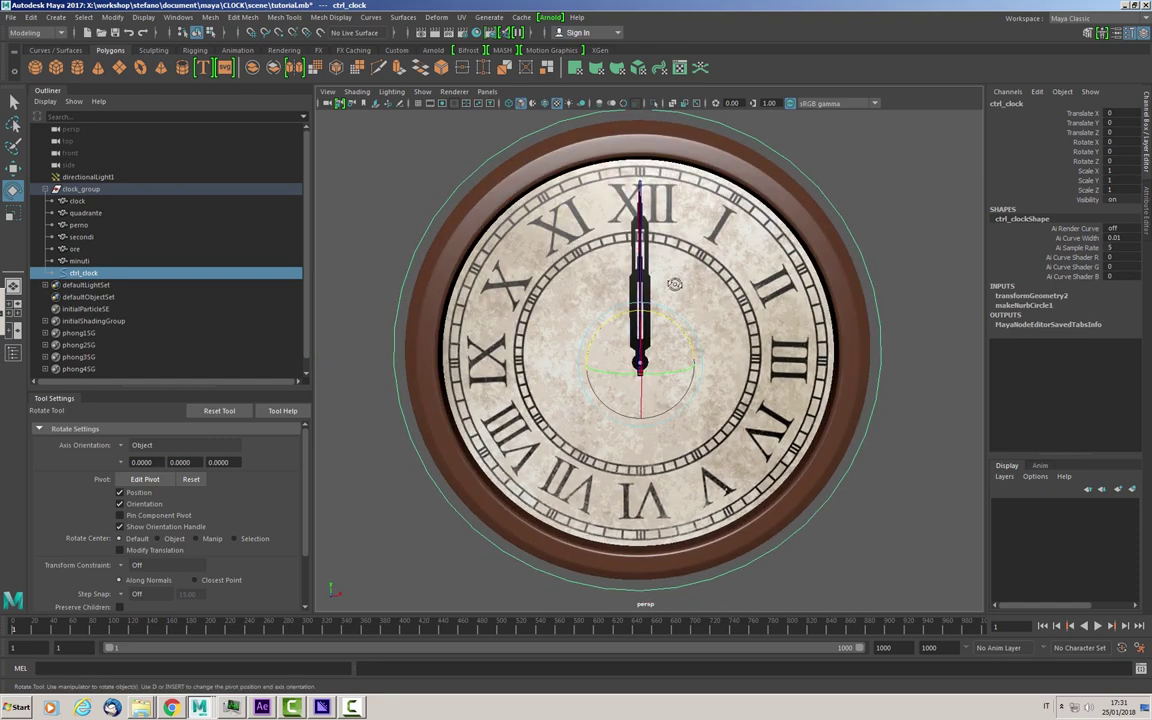
mouse_move(677, 279)
left_mouse_down("alt")
mouse_move(684, 271)
mouse_move(684, 283)
left_mouse_up("alt")
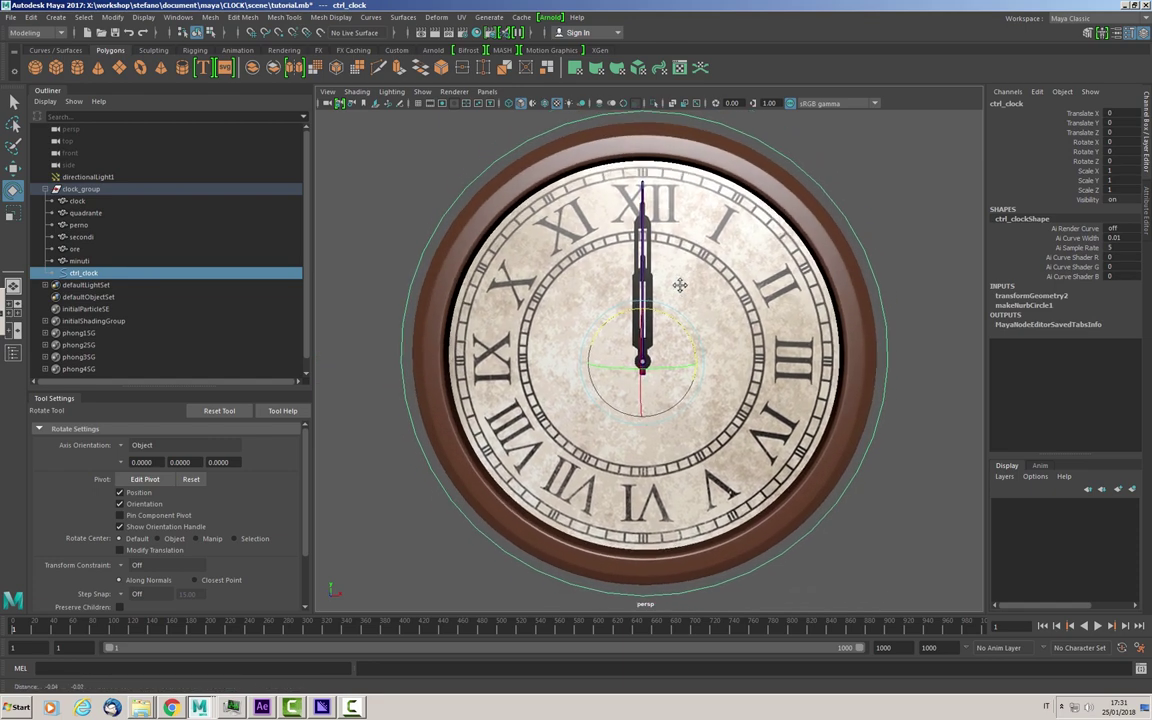
scroll(684, 283, "down", 3)
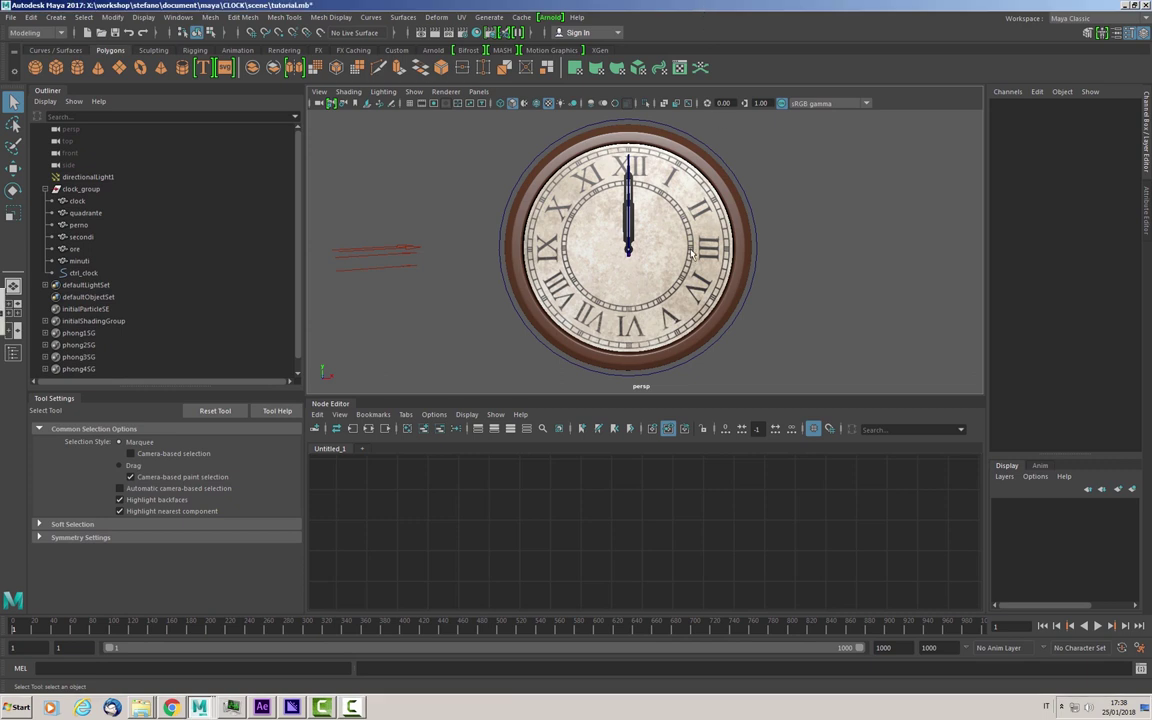
Add the secondi, ore and minuti nodes to the Node Editor graph.
left_click(75, 237)
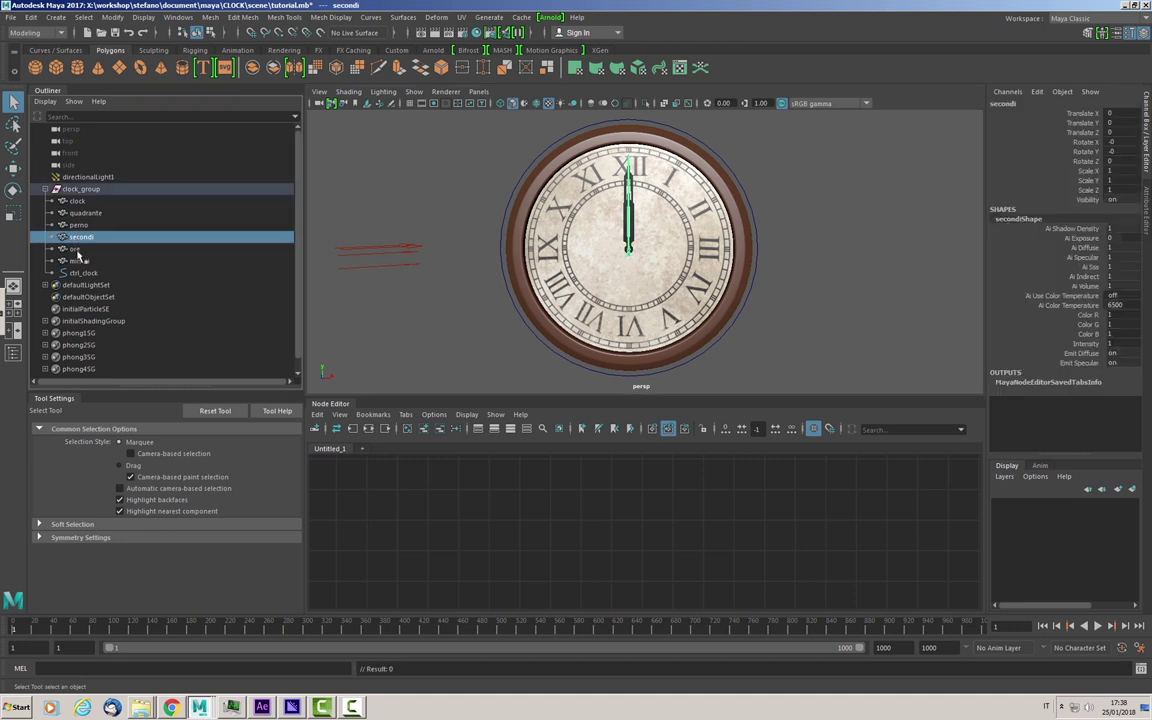
left_click(77, 250, "shift")
left_click(80, 264, "shift")
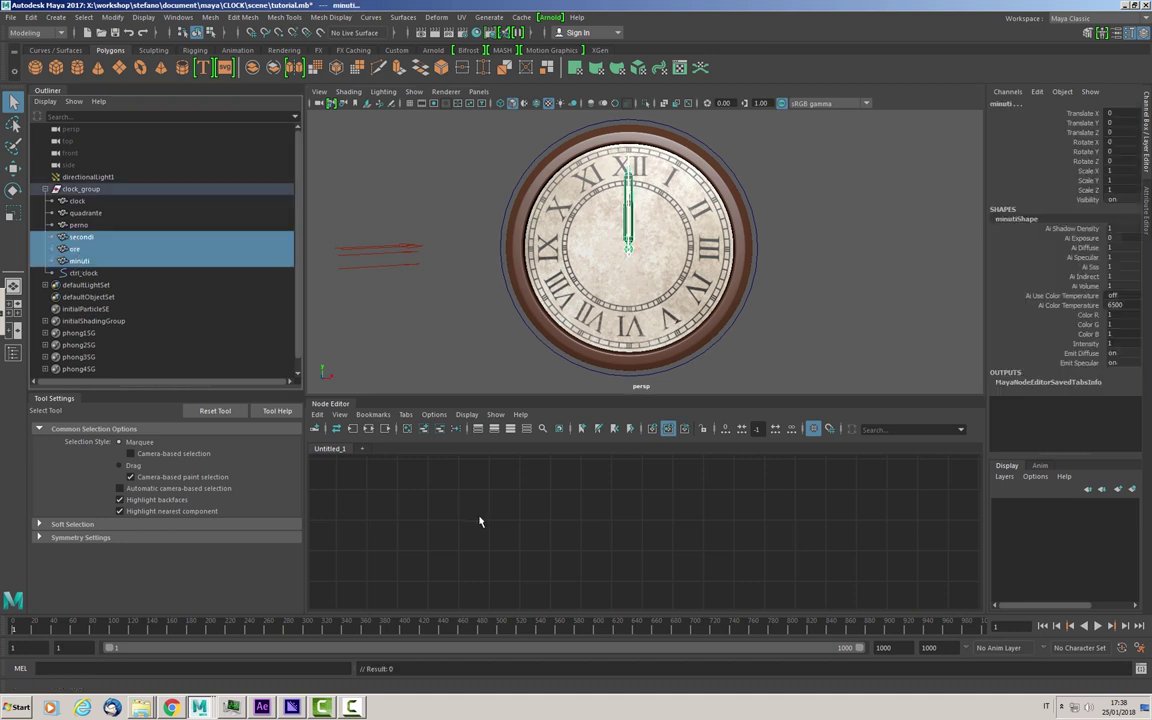
left_click(368, 428)
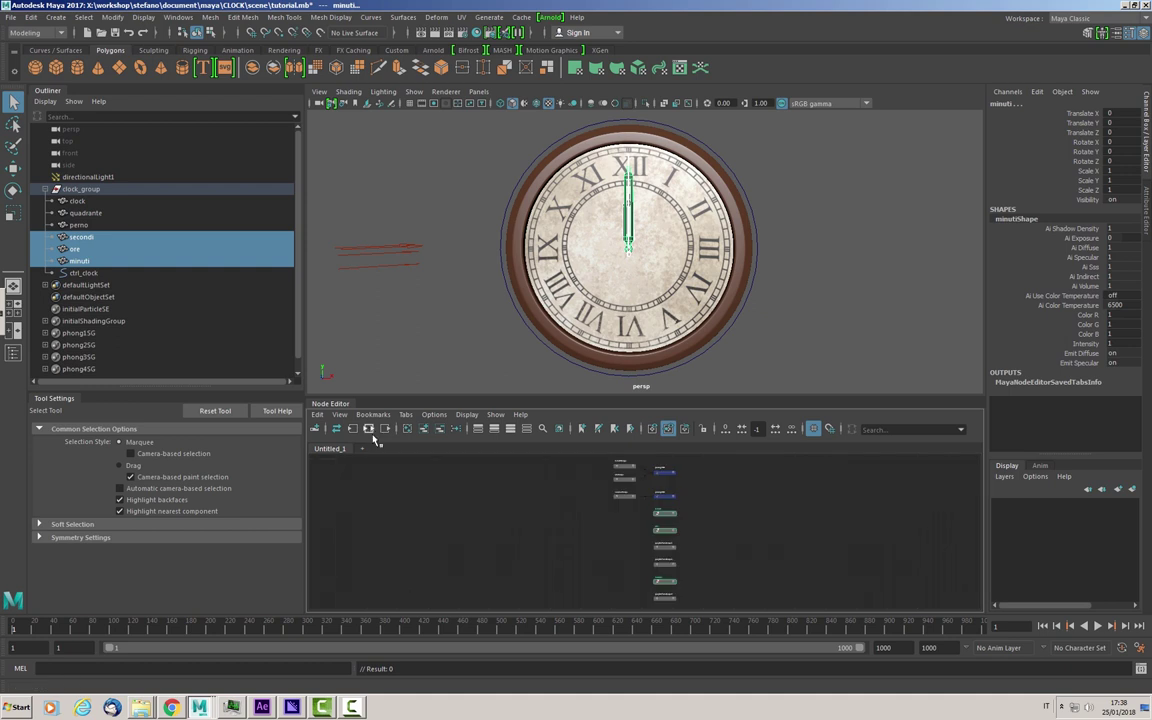
scroll(665, 578, "up", 5)
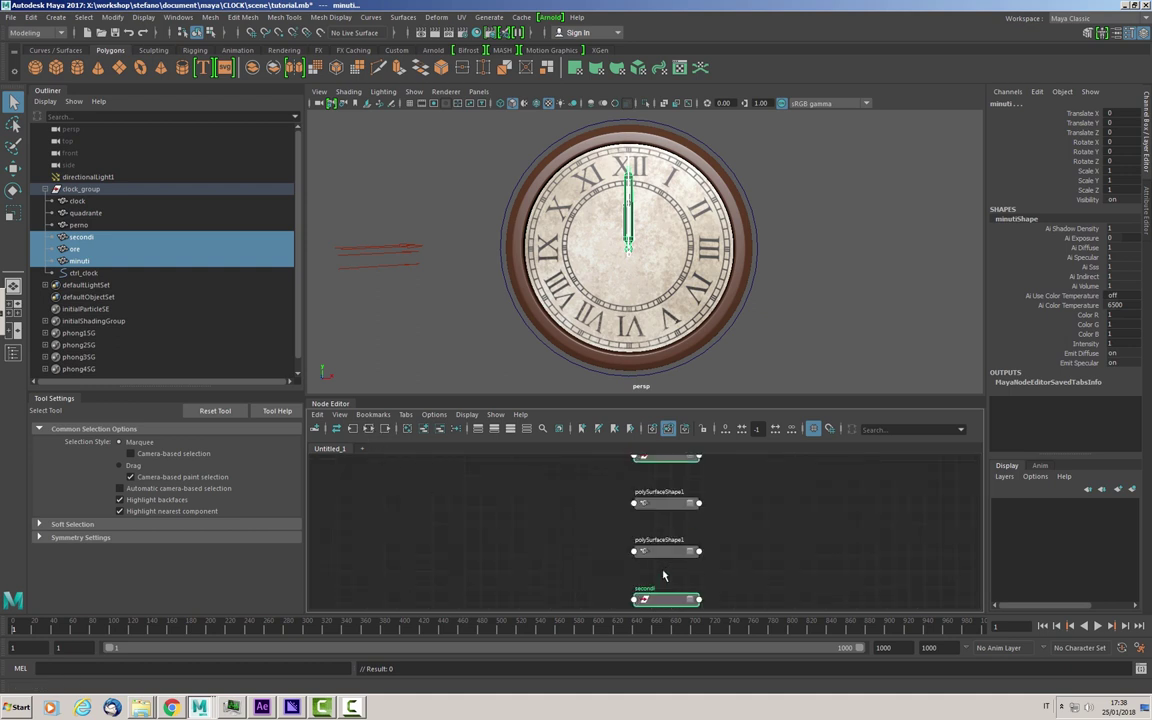
scroll(645, 603, "down", 2)
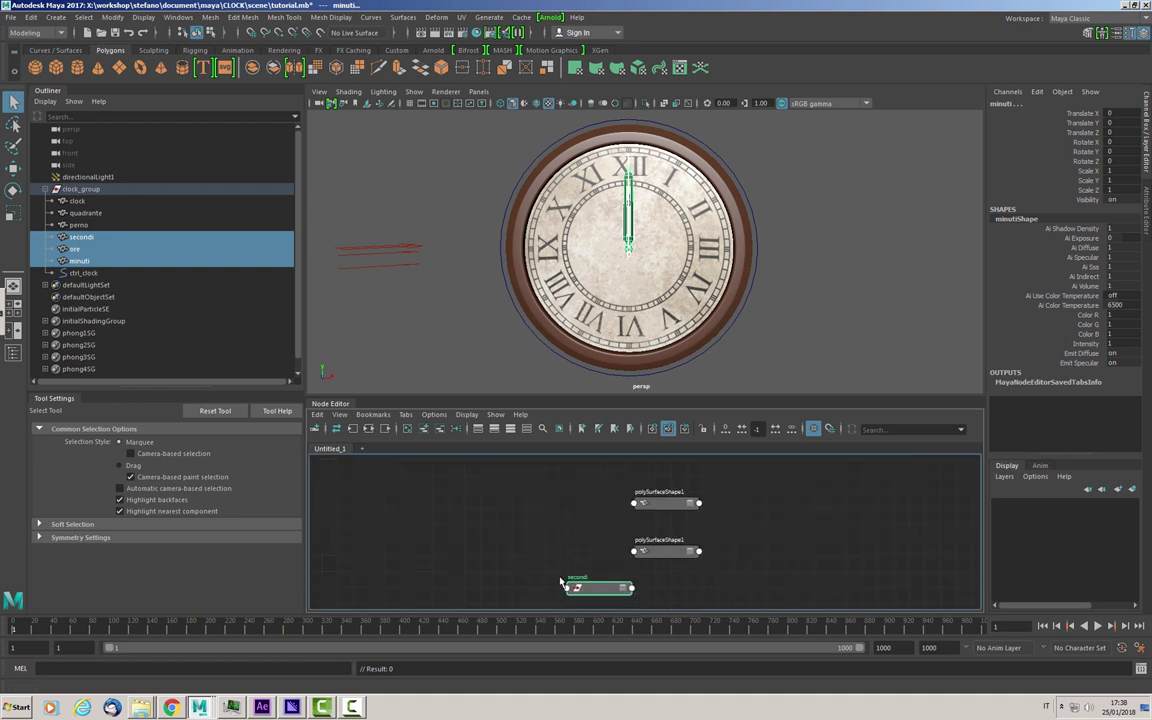
Spread the three hand nodes apart, with ore placed lower right.
mouse_move(585, 588)
left_mouse_down()
mouse_move(481, 588)
mouse_move(384, 562)
mouse_move(393, 557)
left_mouse_up()
scroll(438, 551, "down", 3)
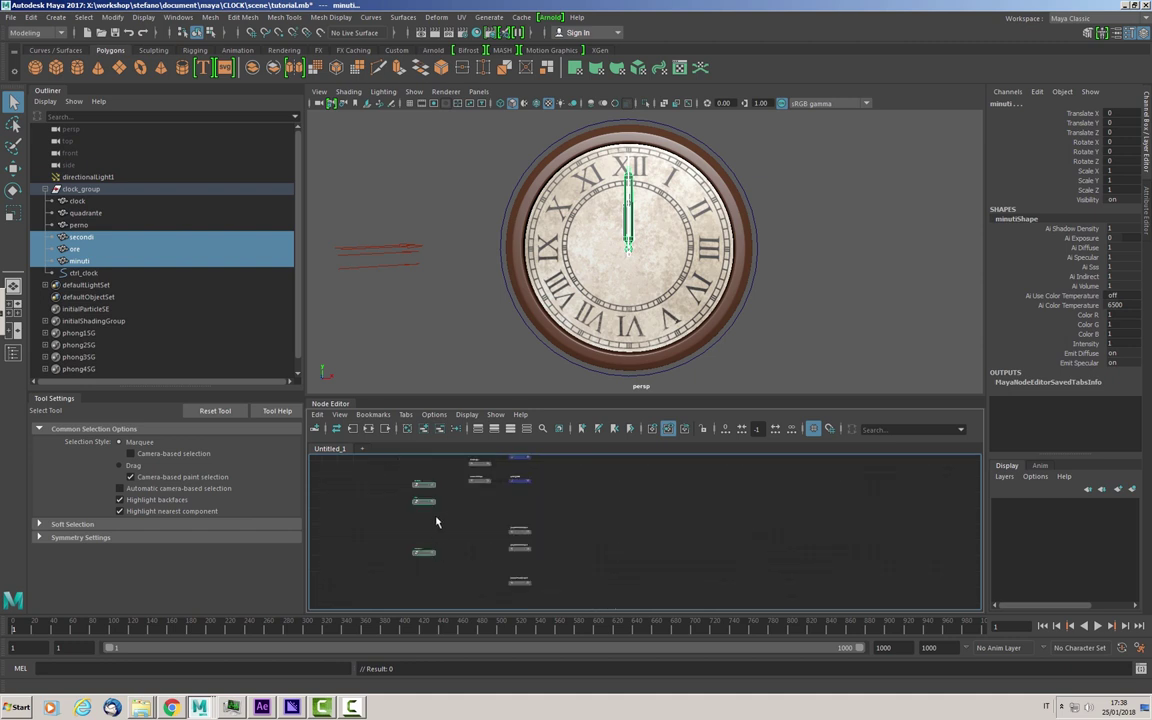
left_click_drag(424, 500, 450, 536)
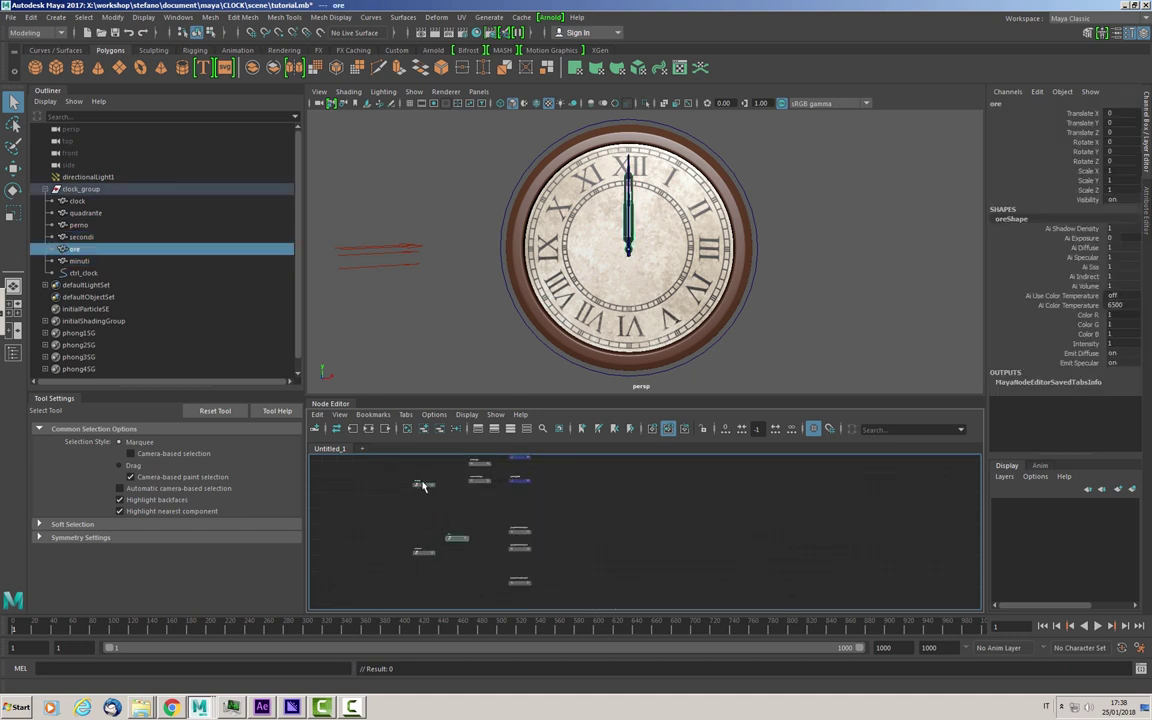
left_click_drag(424, 484, 457, 548)
mouse_move(507, 515)
left_mouse_down()
mouse_move(571, 598)
mouse_move(549, 510)
left_mouse_up()
scroll(482, 557, "up", 2)
scroll(482, 557, "up", 1)
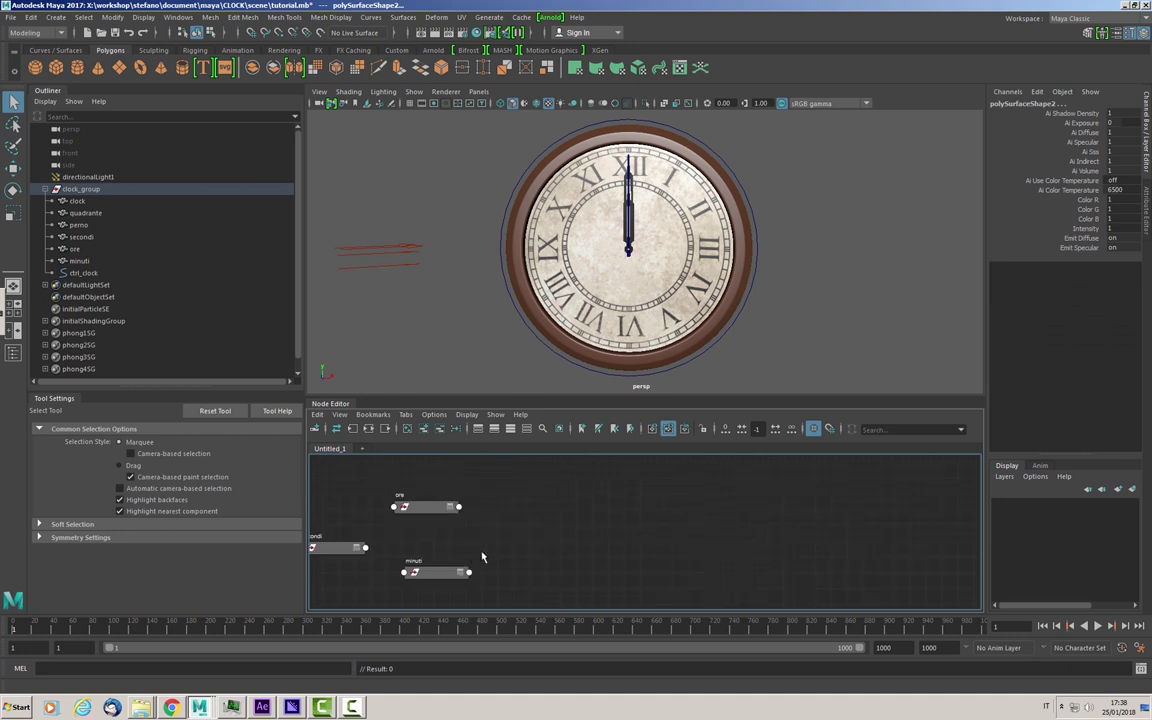
left_click(539, 539)
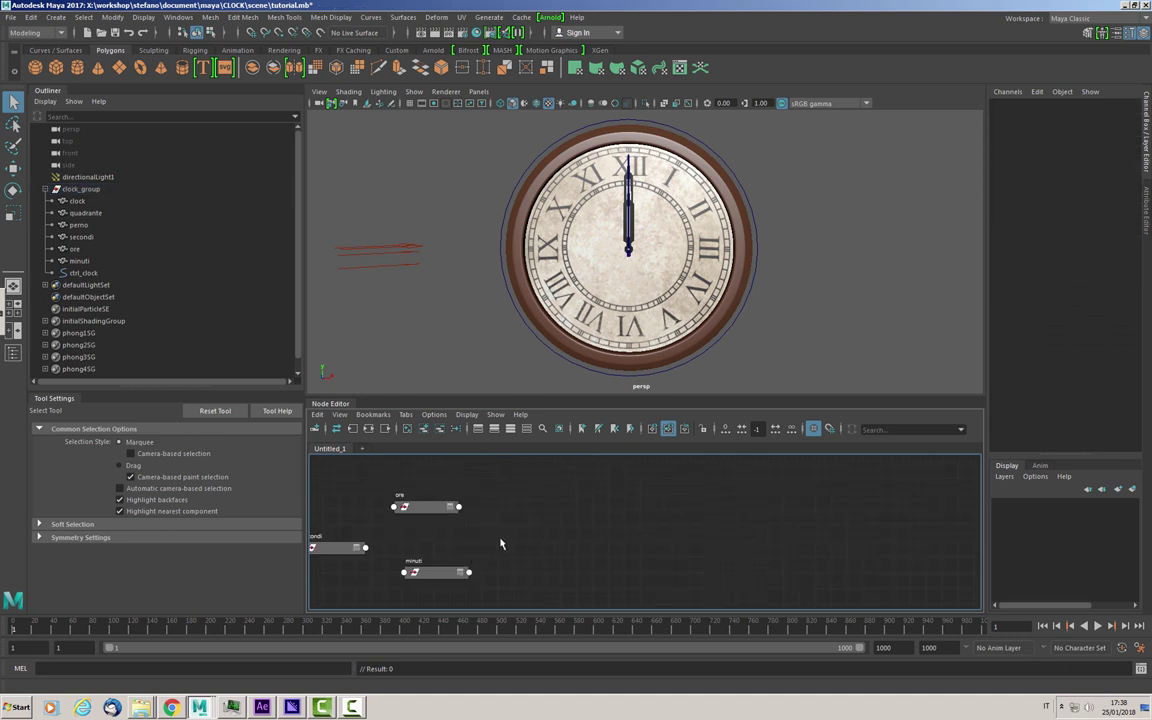
middle_click_drag(501, 544, 666, 512)
mouse_move(604, 486)
left_mouse_down()
mouse_move(620, 581)
mouse_move(630, 491)
left_mouse_up()
left_click_drag(617, 583, 652, 573)
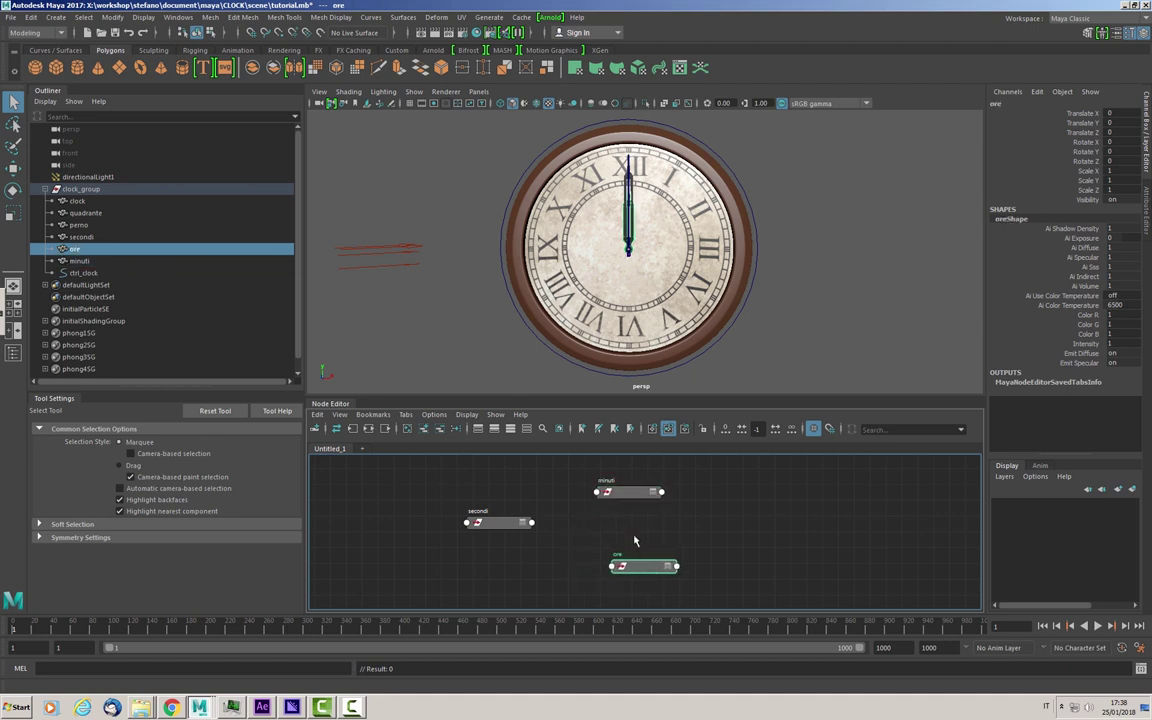
Make the Node Editor panel taller and move the secondi node up and left.
mouse_move(616, 396)
left_mouse_down()
mouse_move(604, 305)
mouse_move(604, 323)
left_mouse_up()
scroll(612, 442, "up", 2)
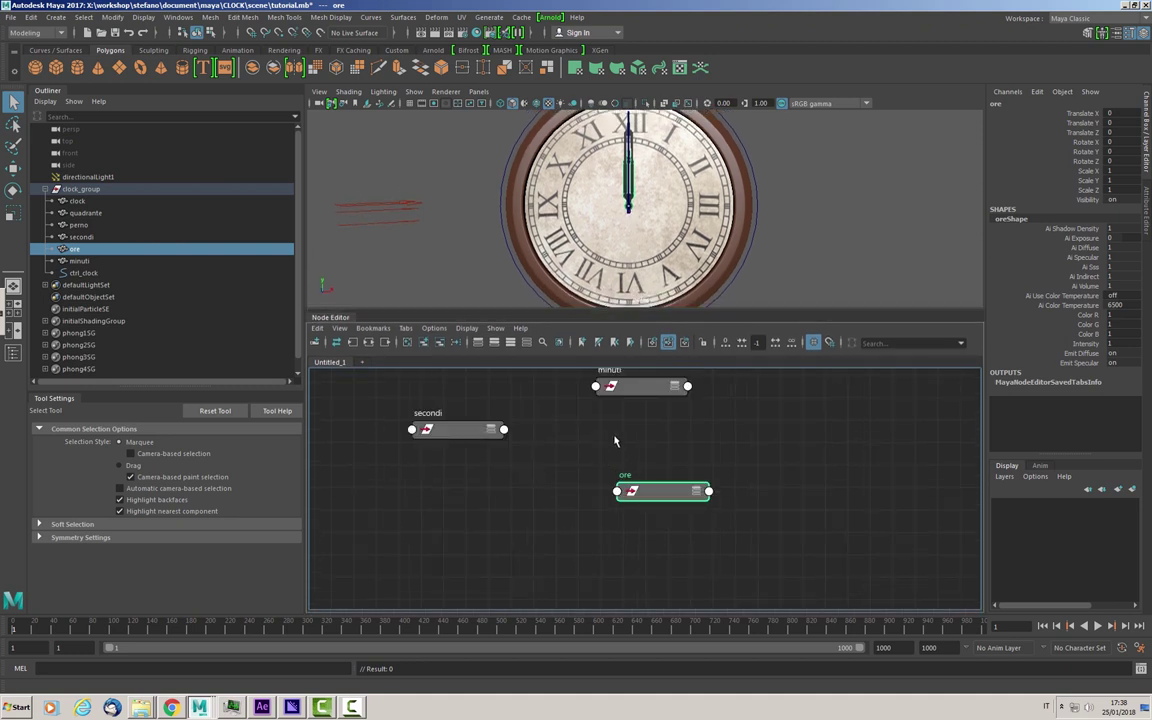
middle_click_drag(647, 422, 619, 483, "alt")
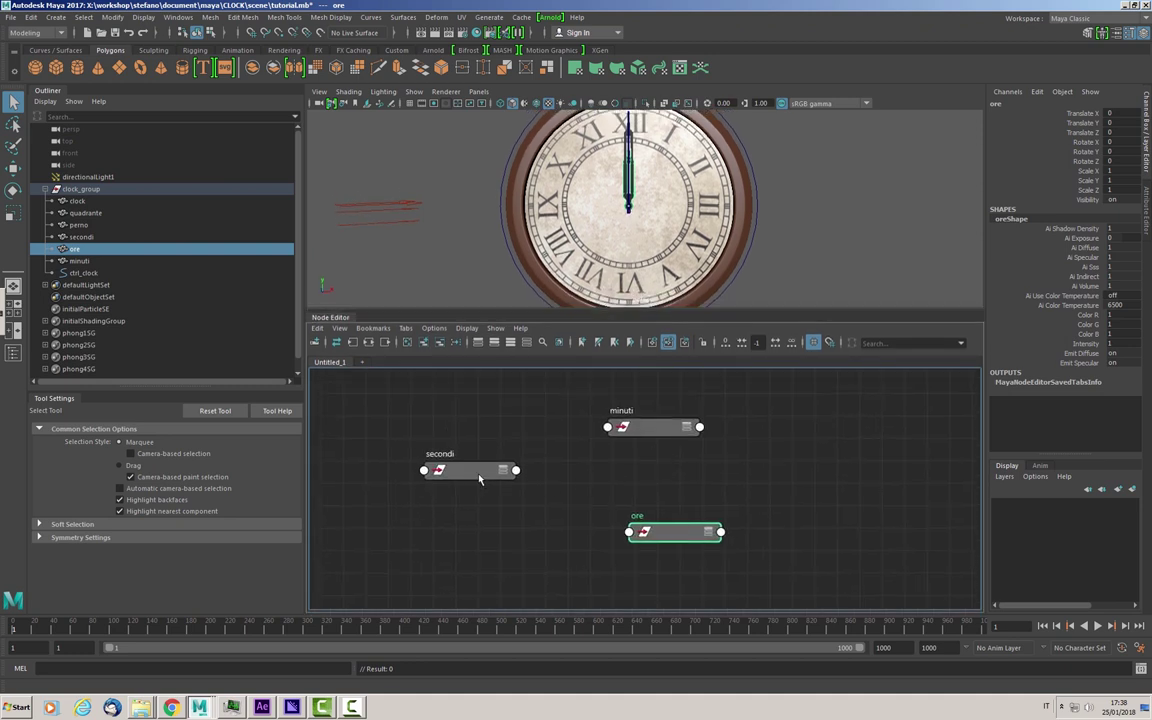
mouse_move(479, 479)
left_mouse_down()
mouse_move(424, 453)
mouse_move(406, 395)
left_mouse_up()
Switch secondi and minuti to the compact Rotate/Scale/Translate display, moving minuti up-right.
left_click(445, 446)
left_click(445, 446)
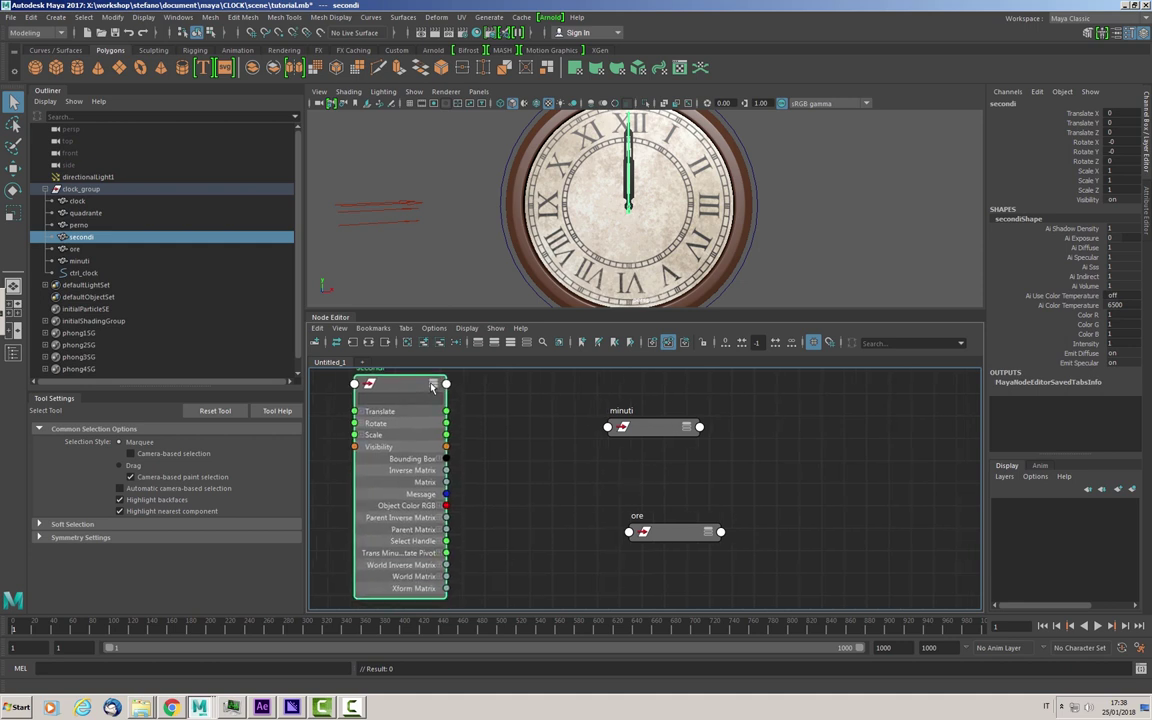
left_click(432, 385)
left_click(681, 427)
left_click(685, 428)
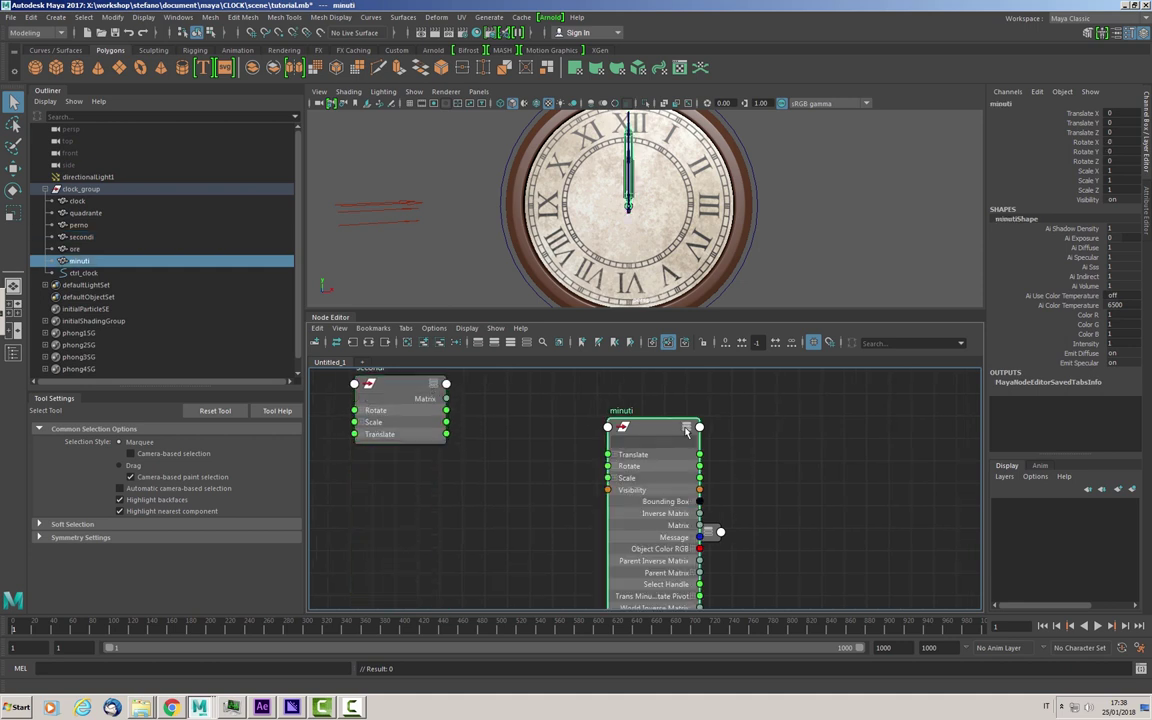
left_click(685, 430)
left_click_drag(683, 436, 705, 410)
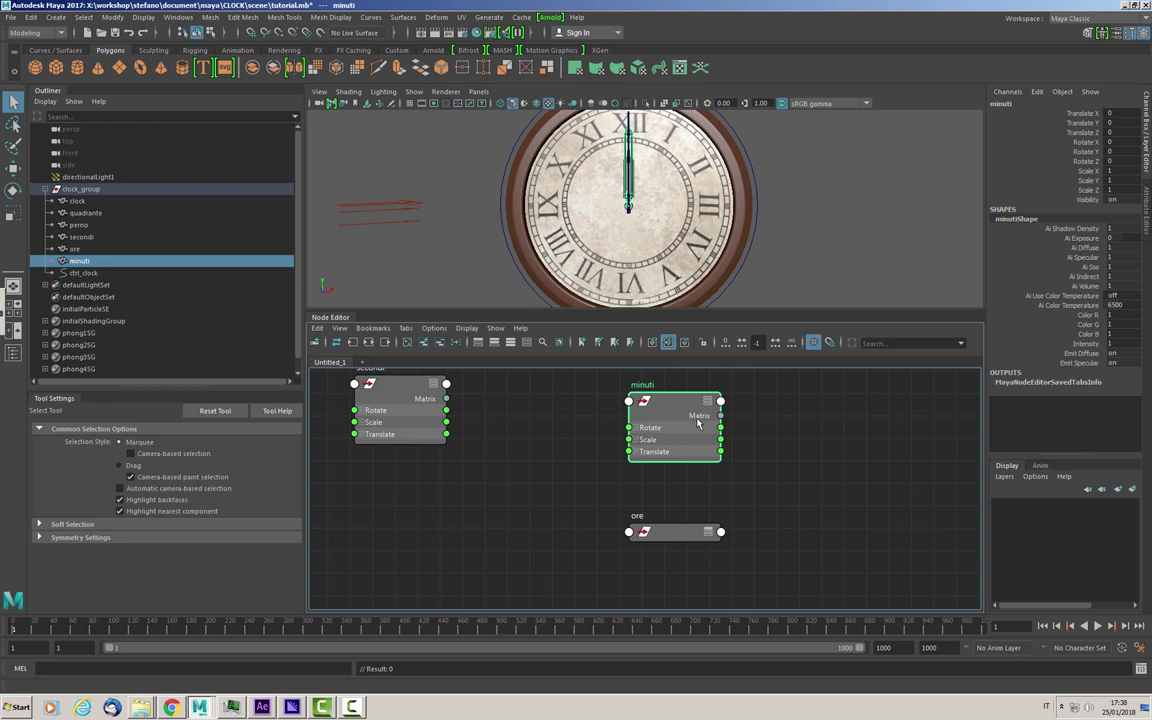
Compact the ore node, nudge it up-right, and move secondi down slightly.
left_click(708, 535)
left_click(709, 535)
left_click(709, 535)
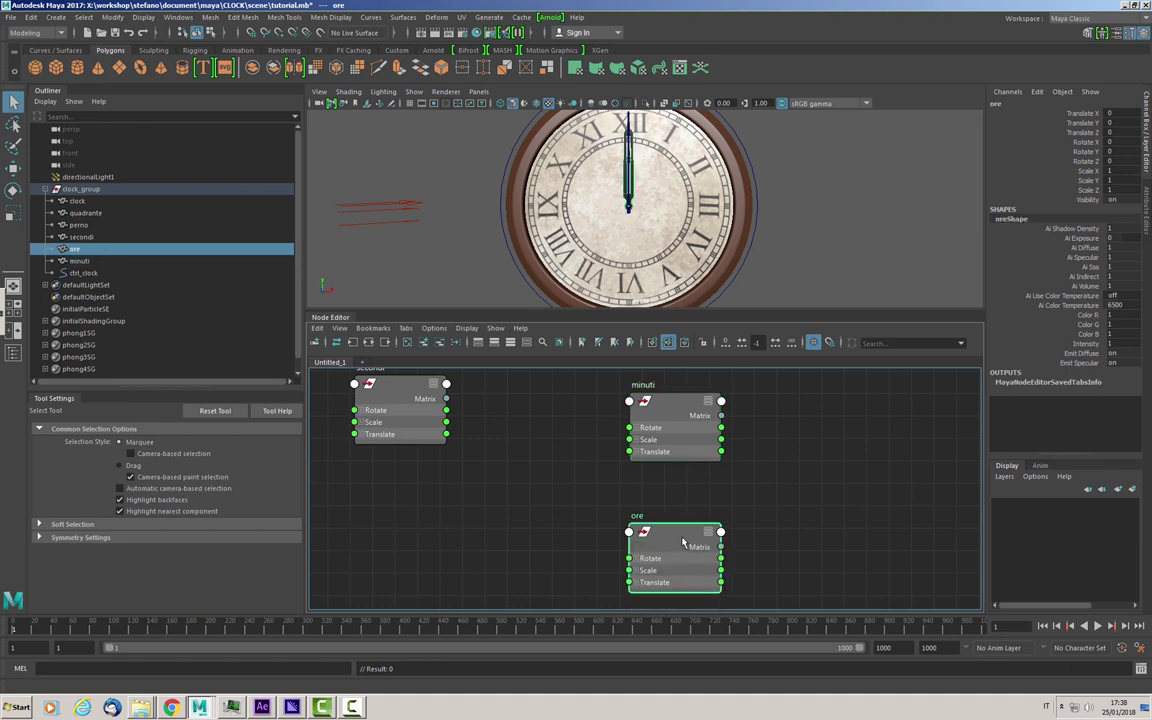
left_click_drag(684, 531, 696, 516)
left_click(396, 409)
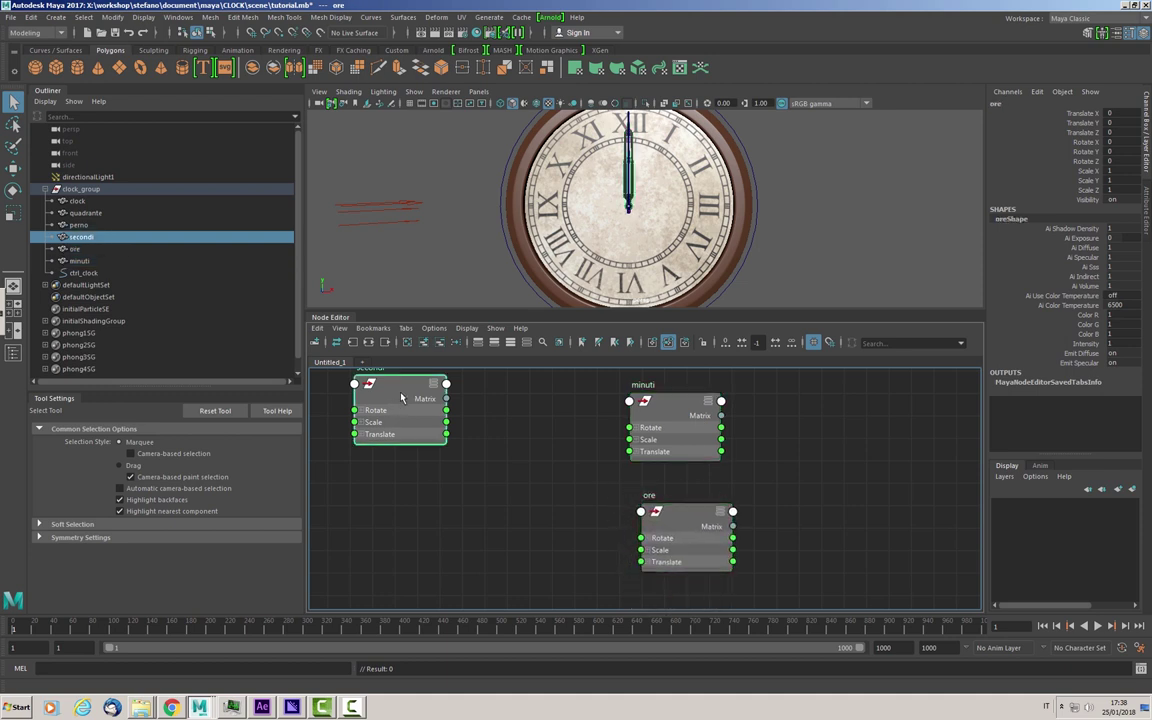
left_click_drag(400, 398, 398, 428)
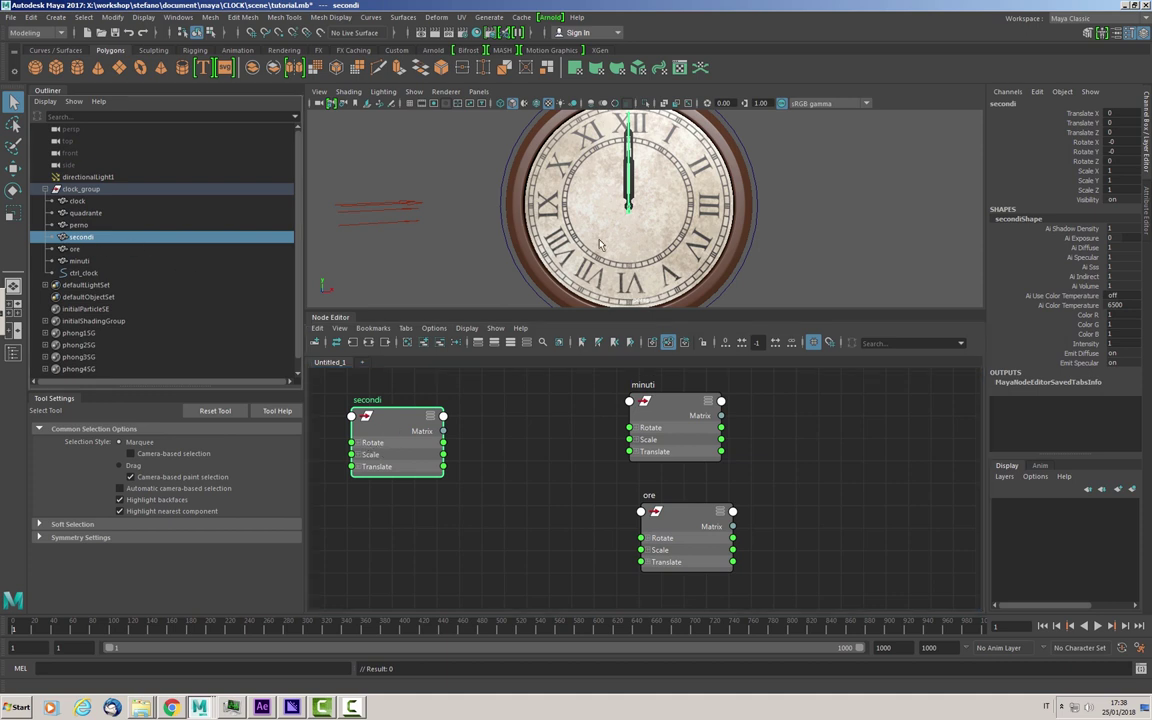
Test-spin the second hand with the Rotate tool, then undo the turn.
key("e")
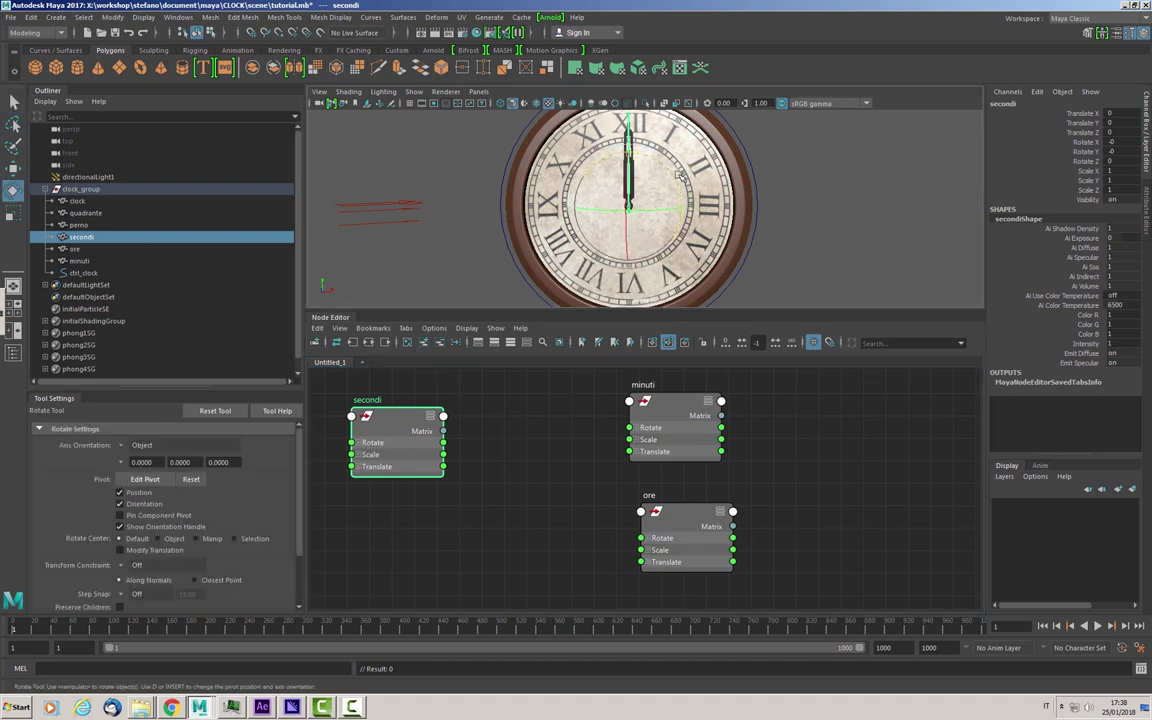
mouse_move(672, 176)
left_mouse_down()
mouse_move(672, 191)
mouse_move(571, 283)
left_mouse_up()
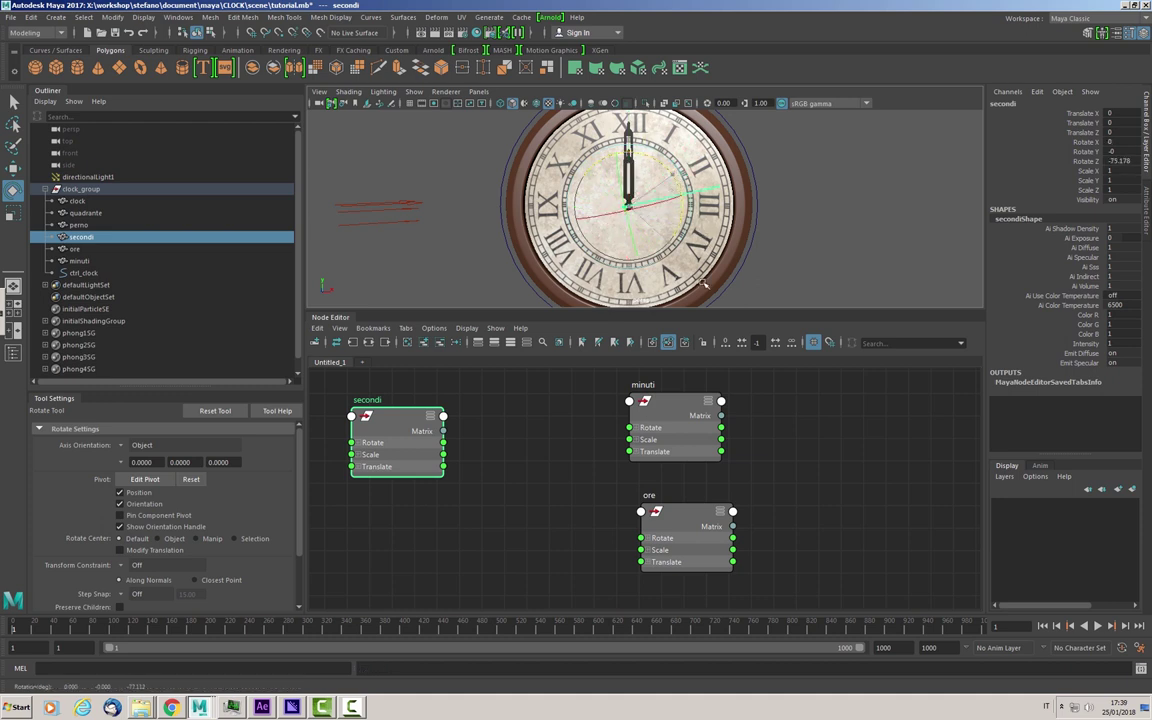
key("ctrl+z")
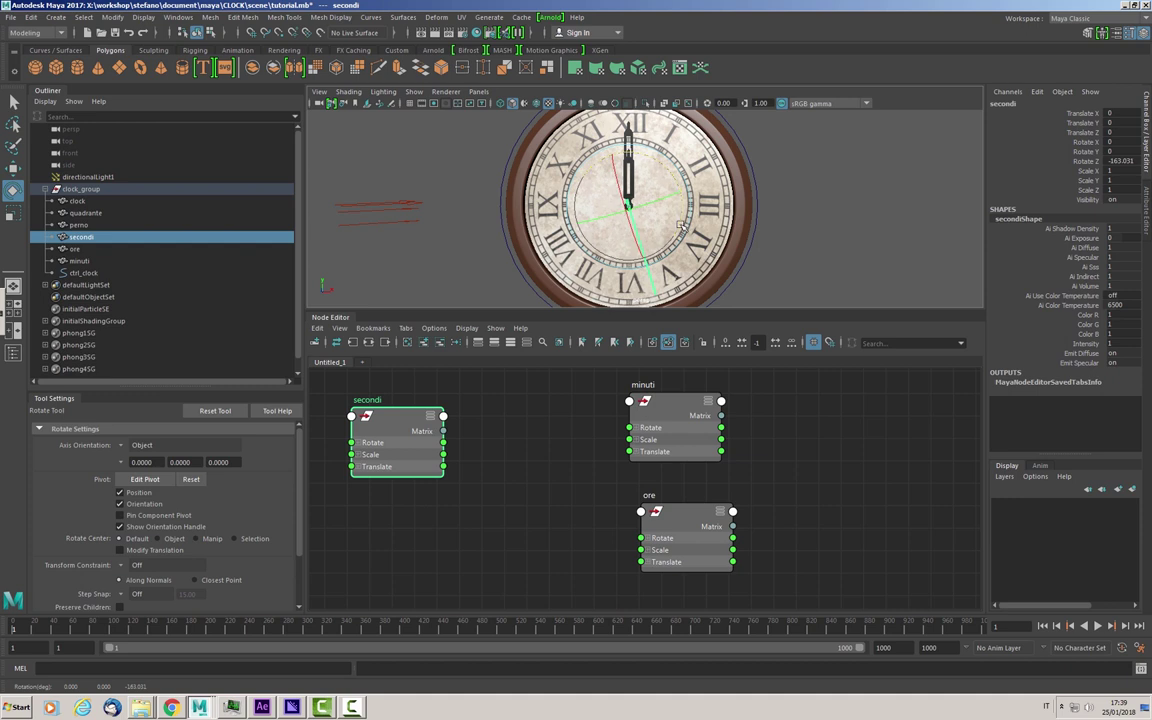
Set secondi's Rotate Z to 90, then -90, then back to 0.
left_click(1114, 161)
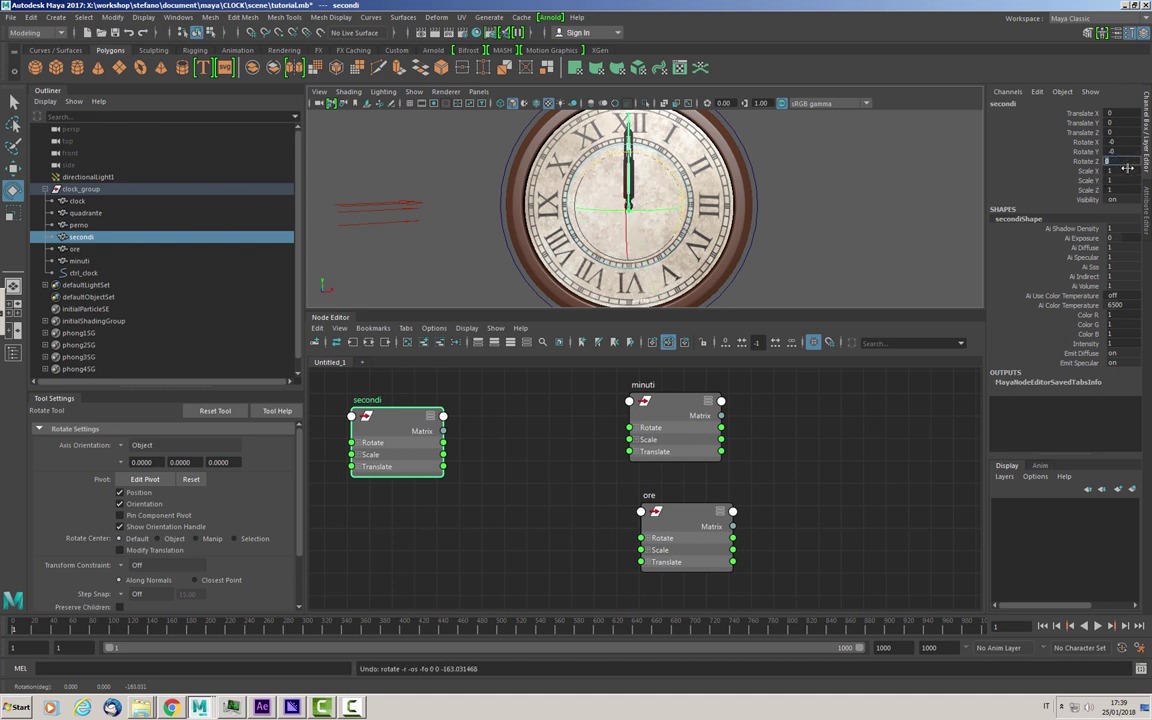
type("90")
key("Return")
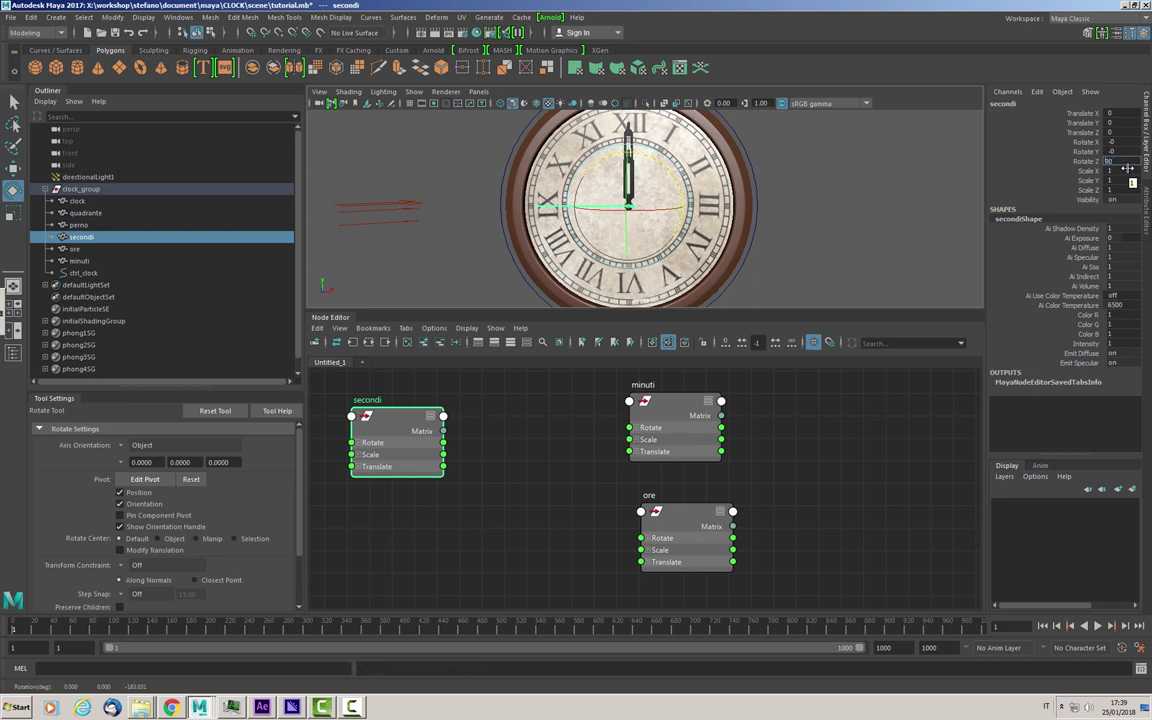
type("-")
key("Return")
left_click(1118, 160)
type("0")
key("Return")
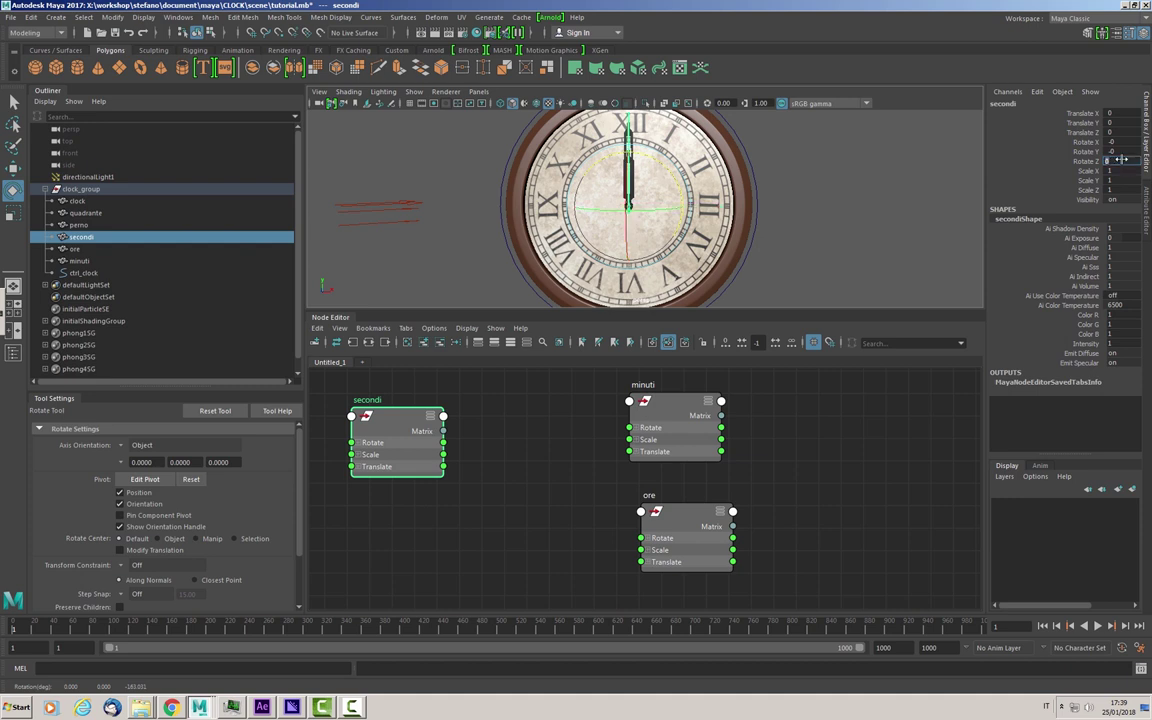
Expand Rotate into X, Y, Z on secondi, minuti and ore, moving ore lower right.
left_click(361, 446)
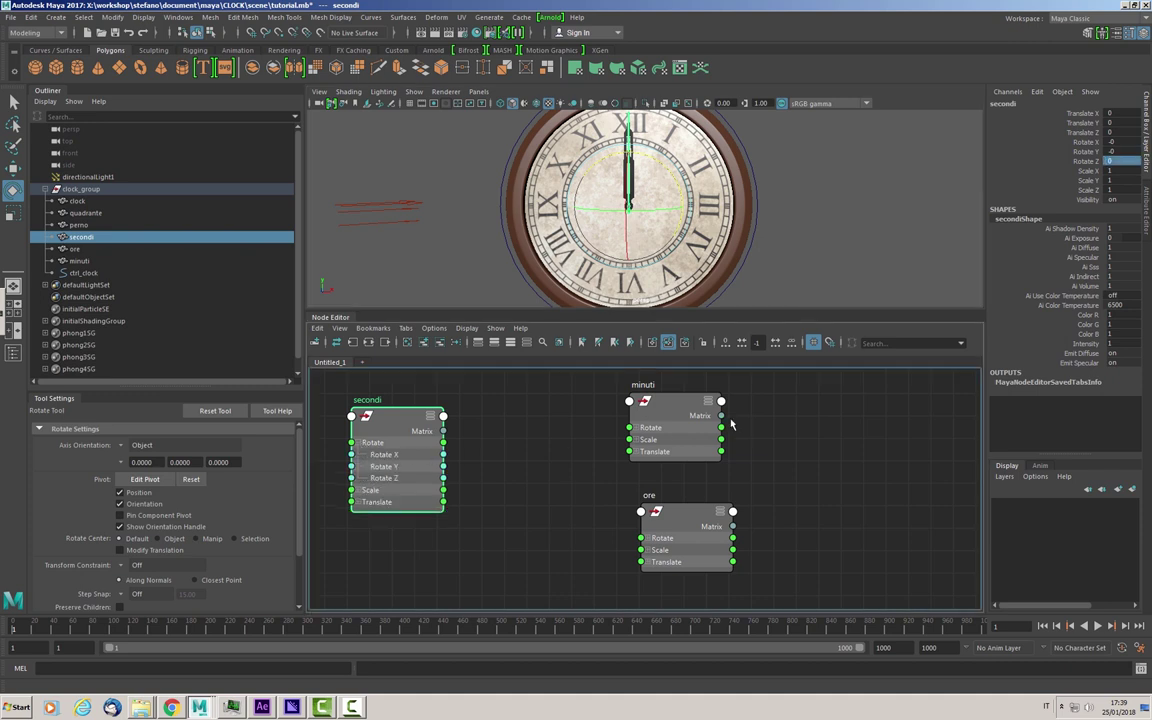
left_click(639, 430)
left_click(683, 518)
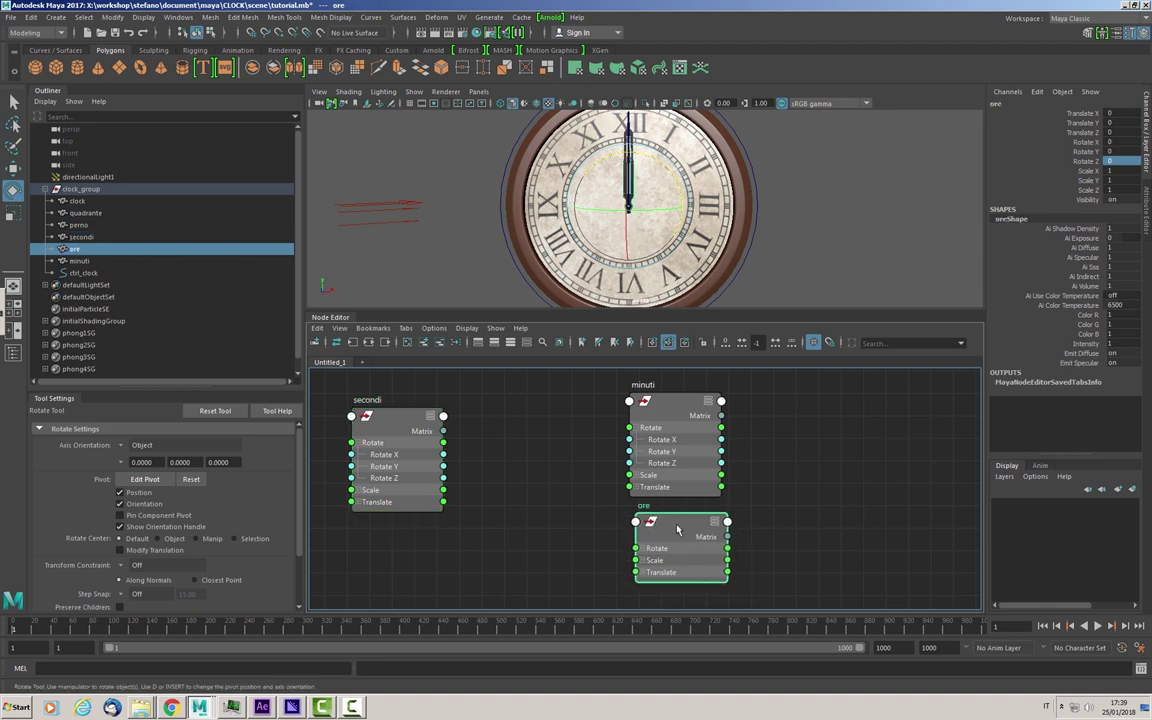
mouse_move(683, 518)
left_mouse_down()
mouse_move(855, 546)
mouse_move(842, 497)
left_mouse_up()
left_click(837, 549)
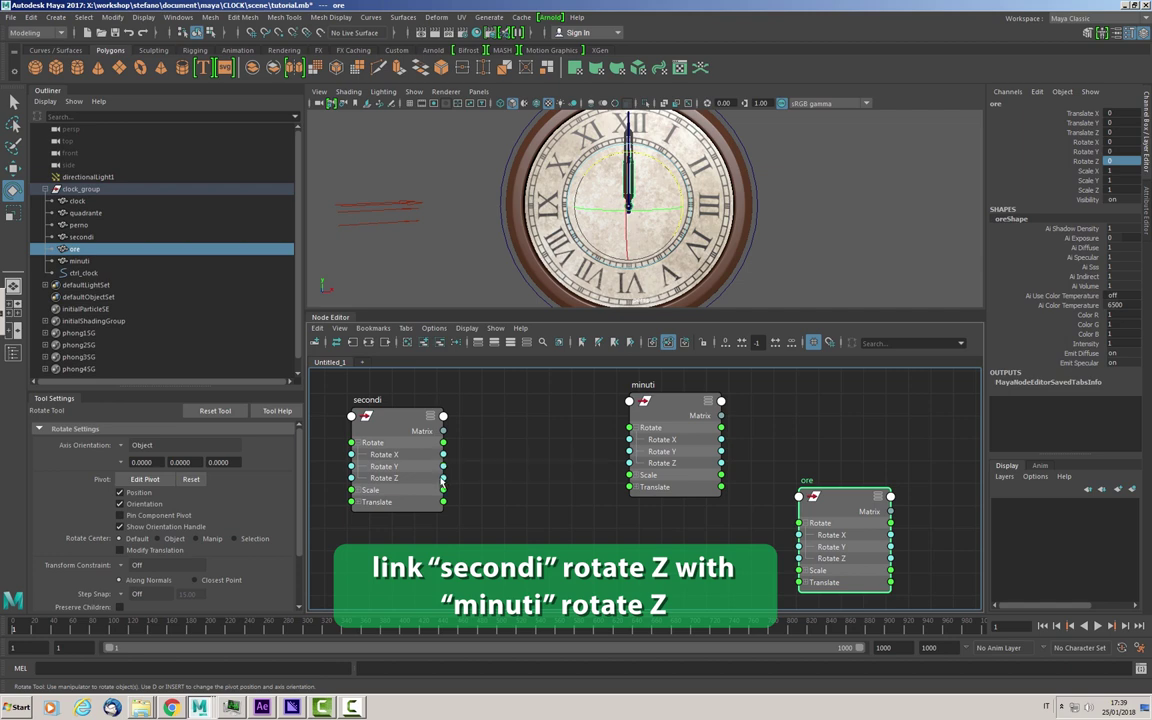
Wire secondi Rotate Z into minuti Rotate Z and test by turning the second hand.
left_click_drag(444, 478, 628, 463)
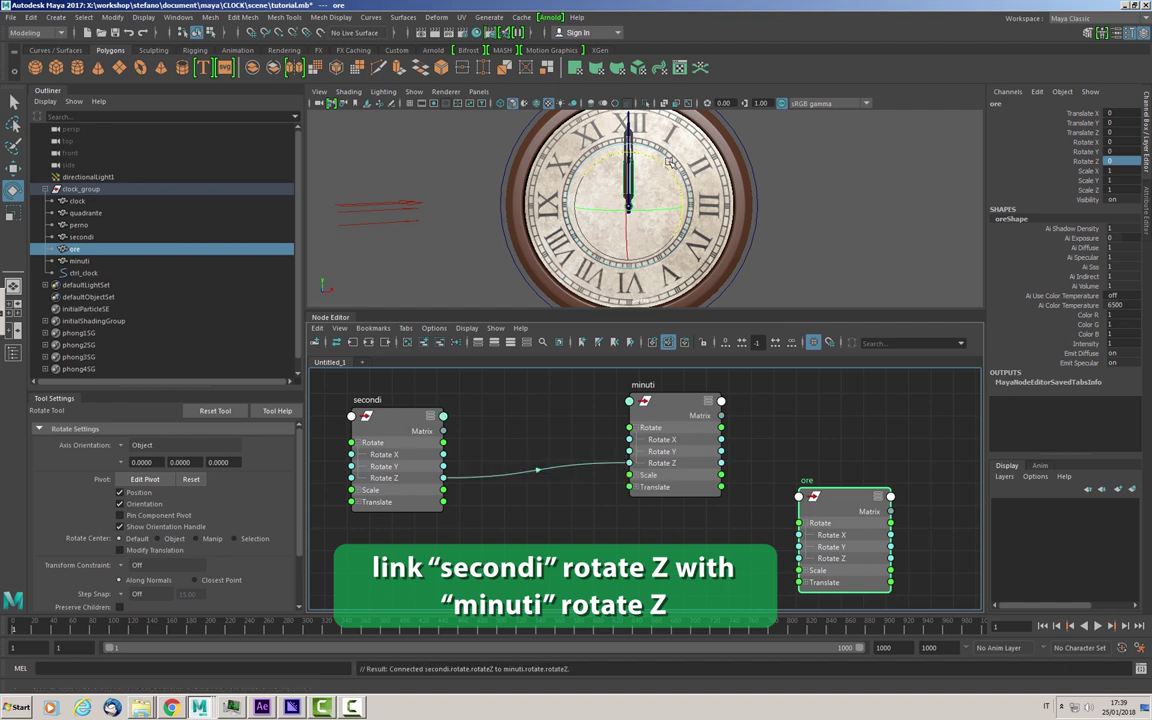
mouse_move(600, 148)
left_mouse_down()
mouse_move(672, 177)
mouse_move(662, 192)
mouse_move(568, 157)
left_mouse_up()
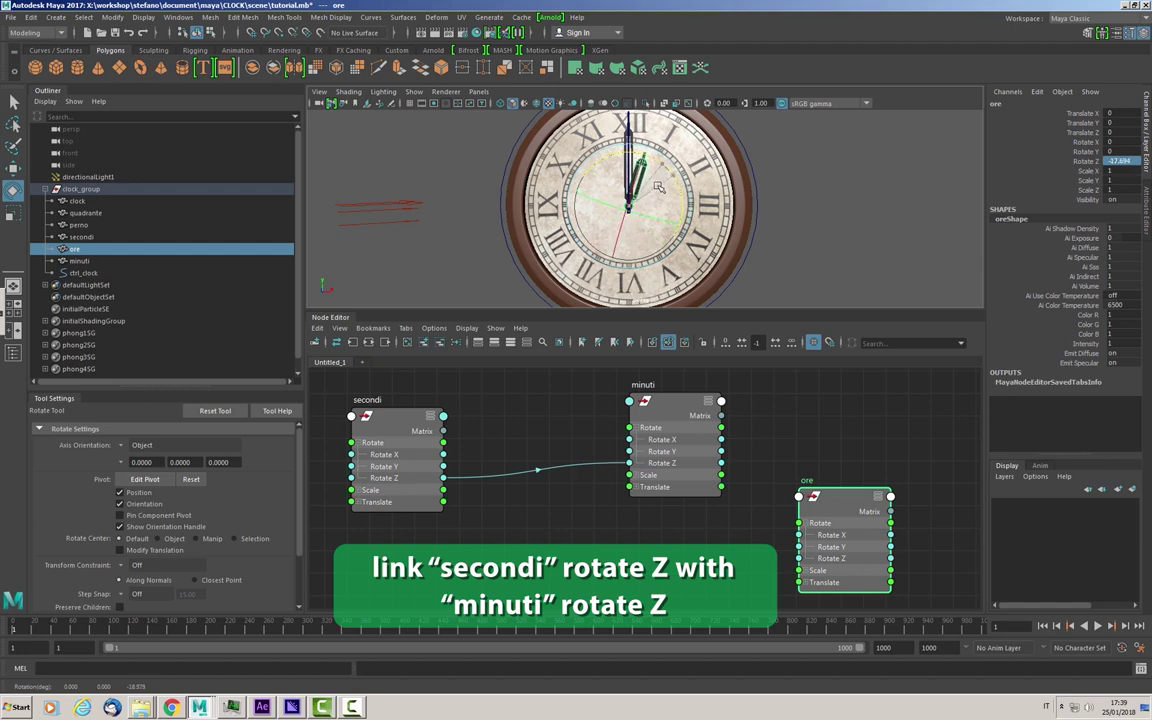
key("ctrl+z")
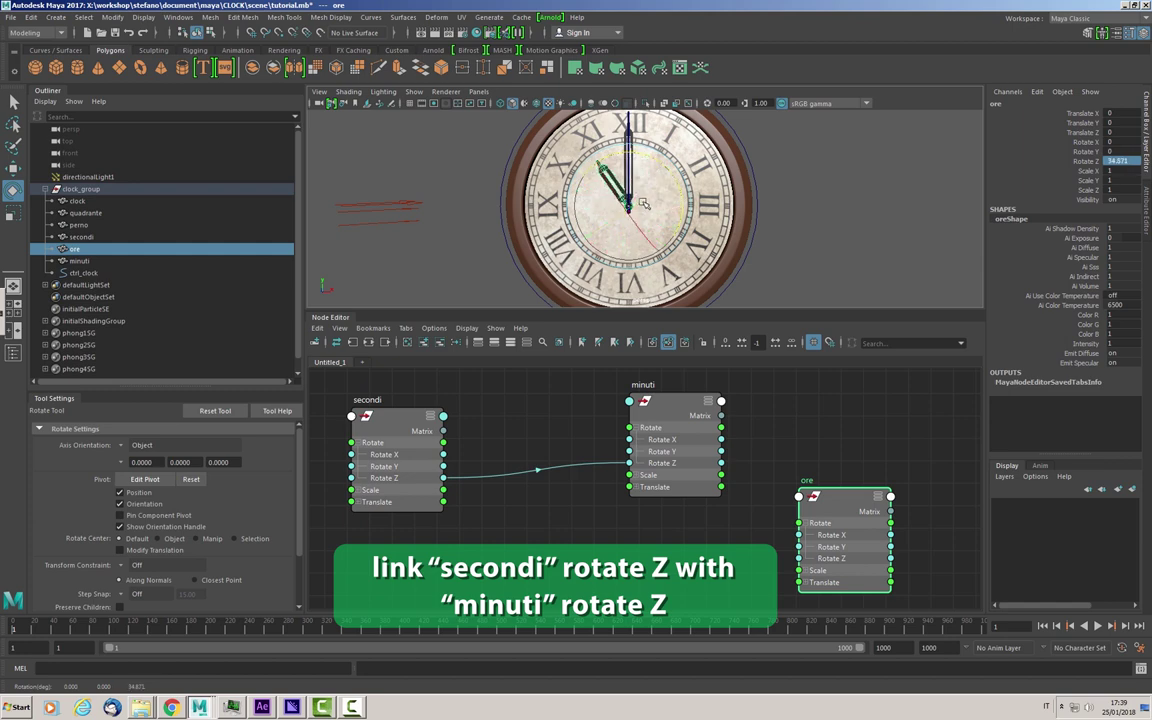
key("ctrl+z")
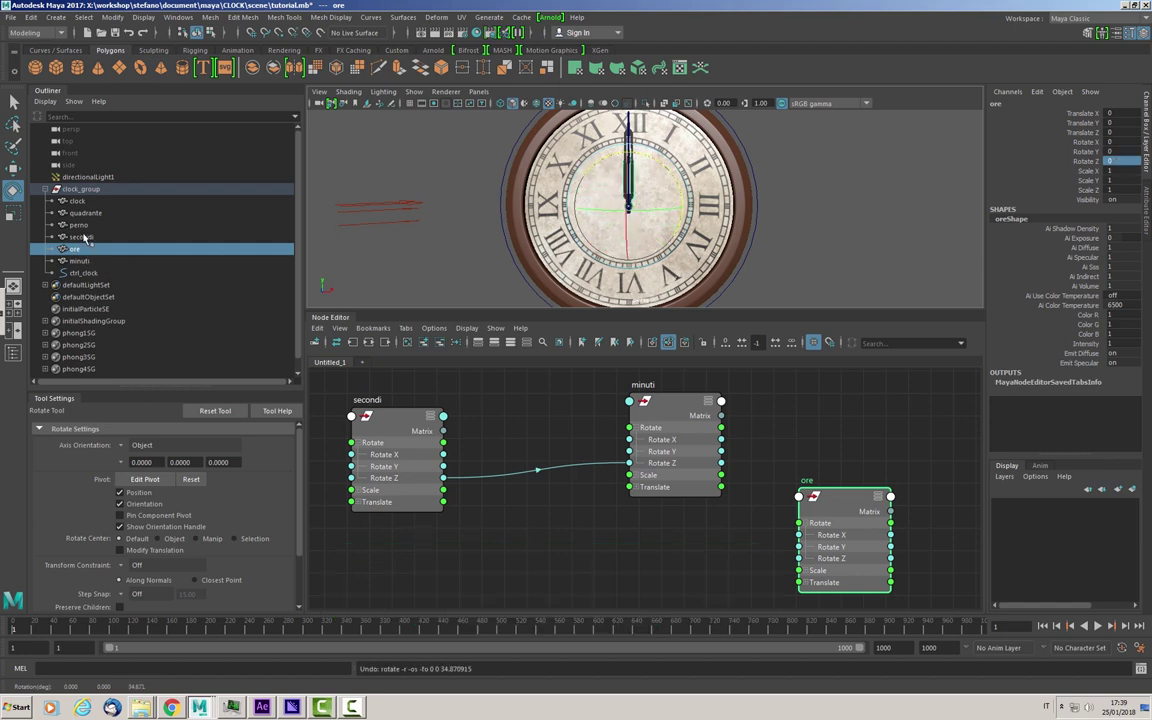
left_click(80, 237)
mouse_move(672, 170)
left_mouse_down()
mouse_move(577, 160)
mouse_move(651, 209)
left_mouse_up()
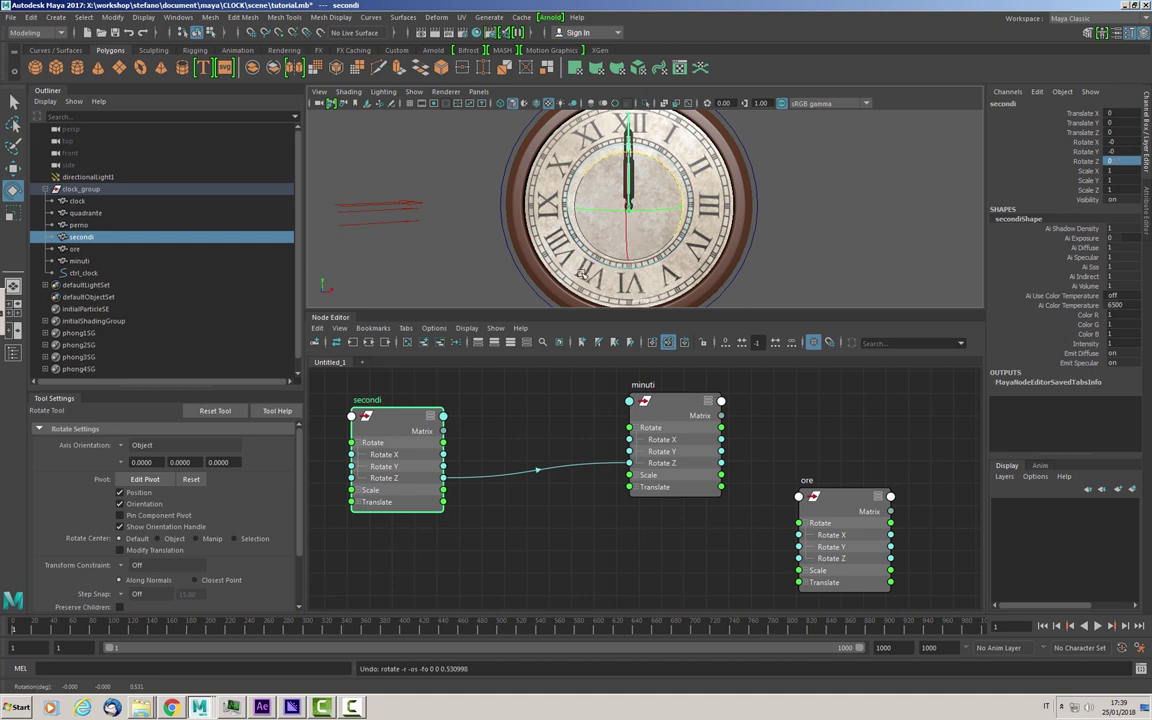
Wire secondi Rotate Z into ore Rotate Z and test-rotate the second hand.
key("ctrl+z")
left_click_drag(443, 478, 798, 558)
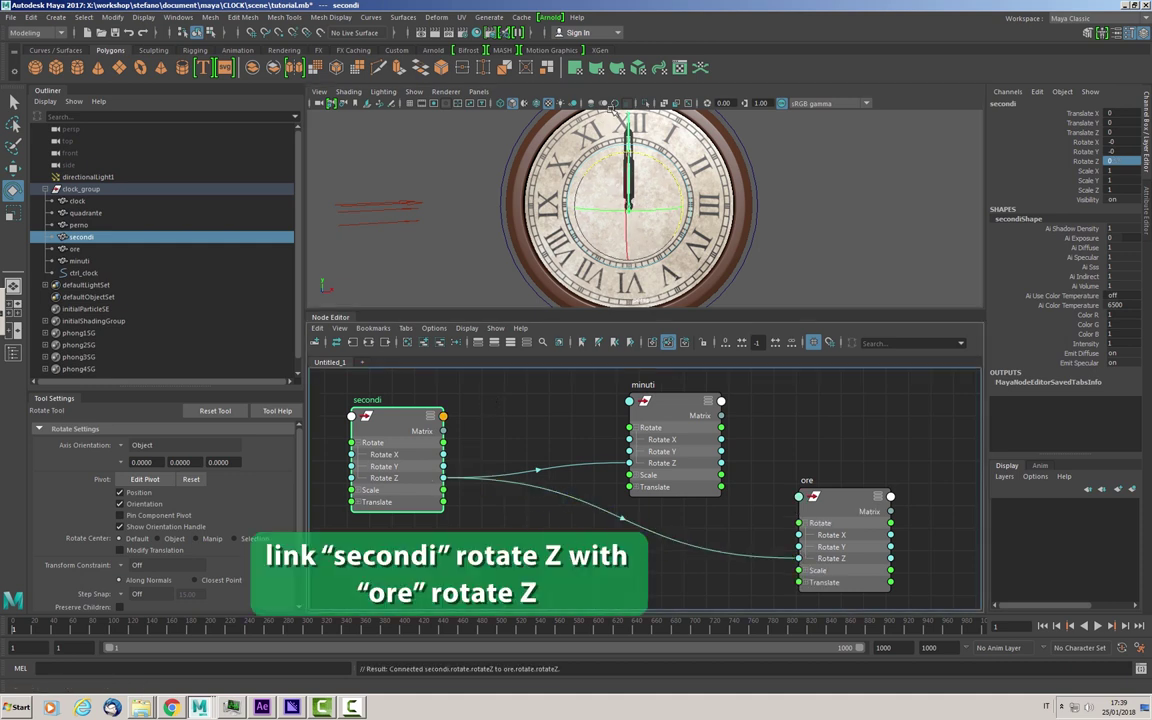
mouse_move(582, 145)
left_mouse_down()
mouse_move(652, 170)
mouse_move(503, 131)
mouse_move(617, 164)
mouse_move(657, 192)
mouse_move(564, 116)
left_mouse_up()
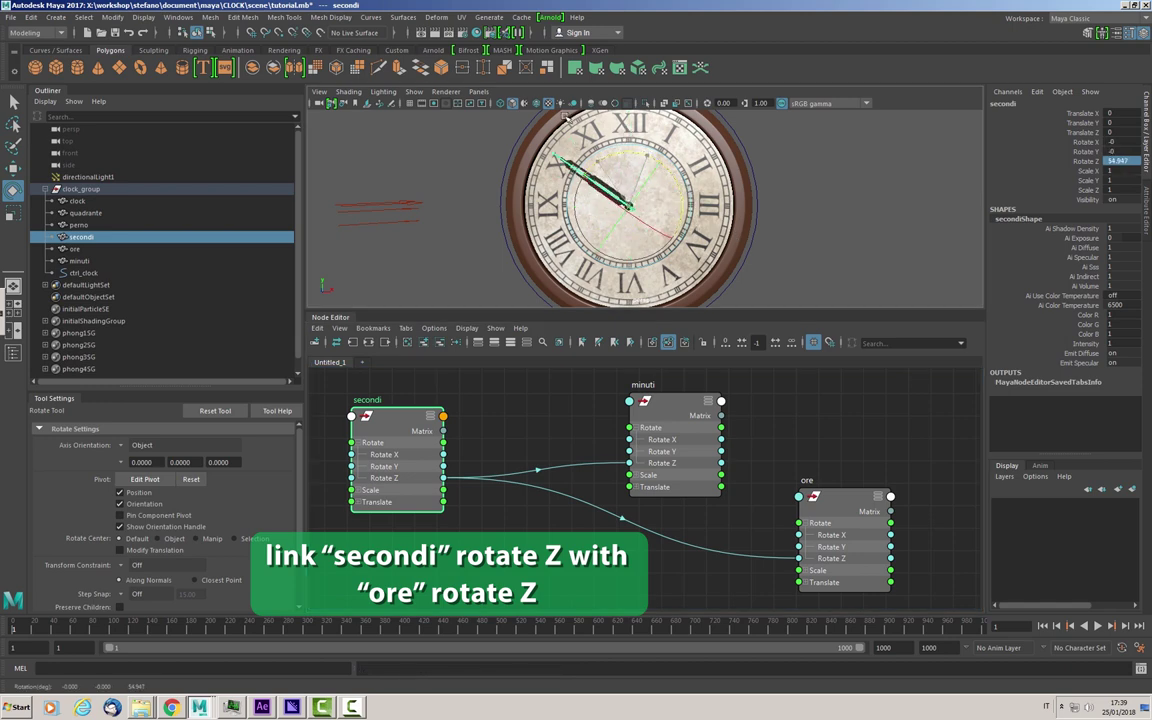
key("ctrl+z")
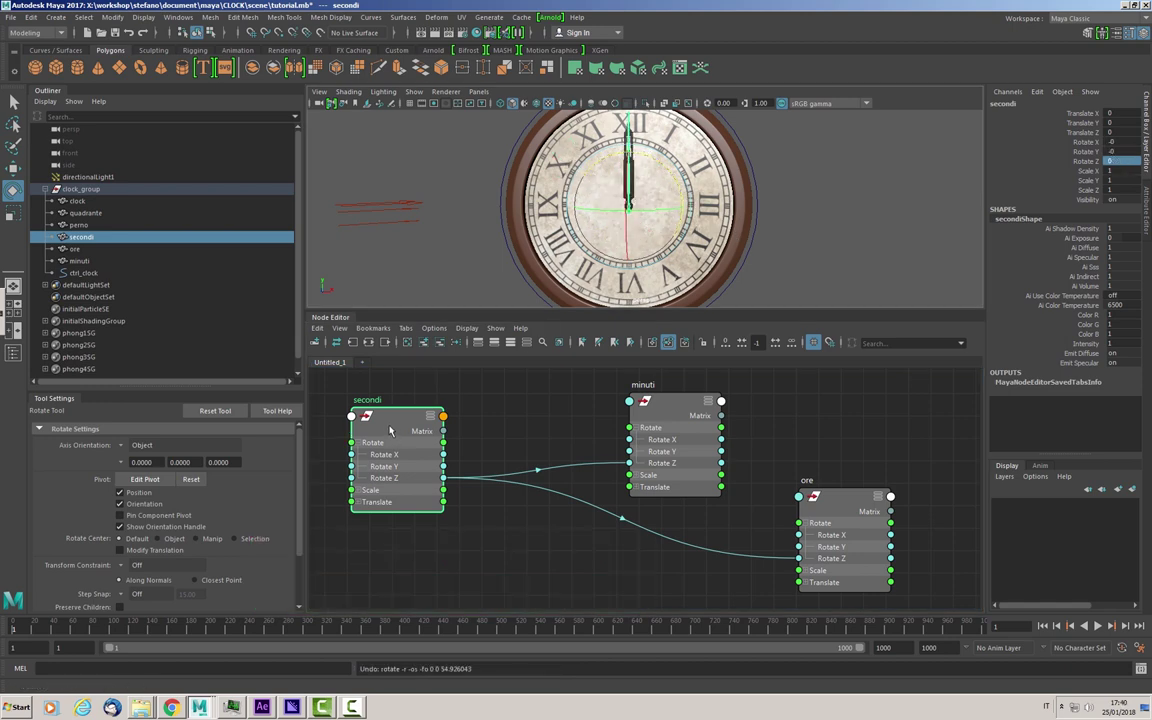
left_click_drag(390, 430, 380, 443)
left_click(505, 436)
key("Tab")
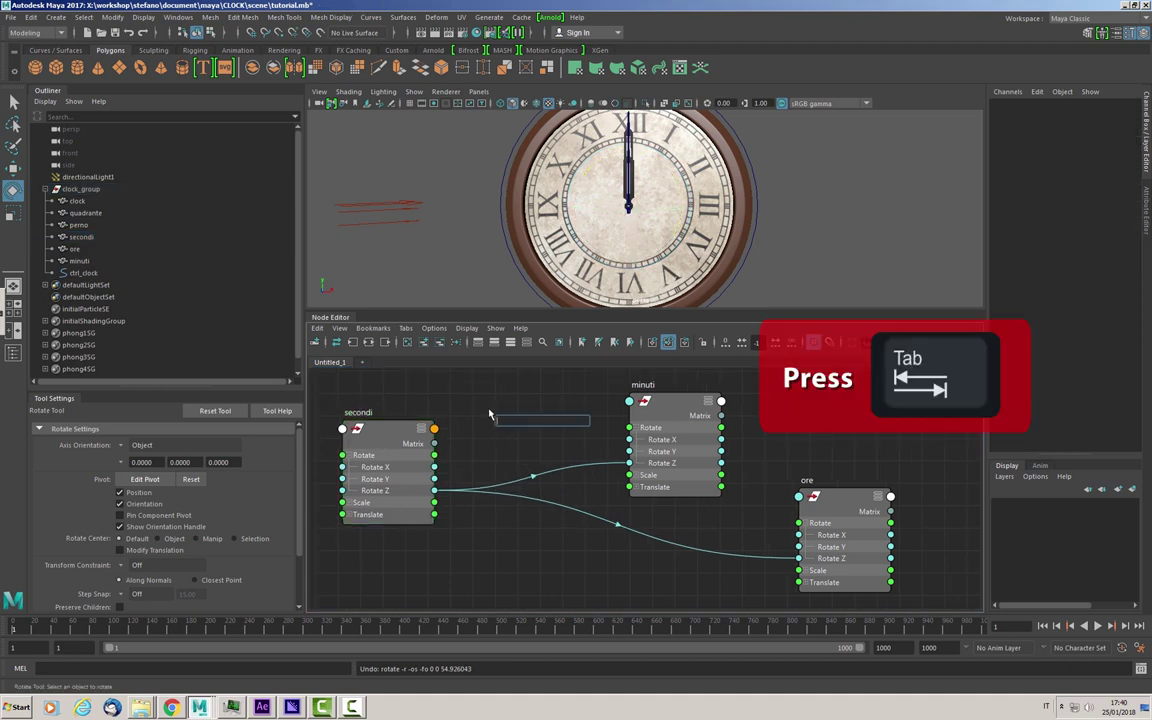
Create multiplyDivide2 by typing mult in the Tab field, then expand its Input and Output attributes.
type("mult")
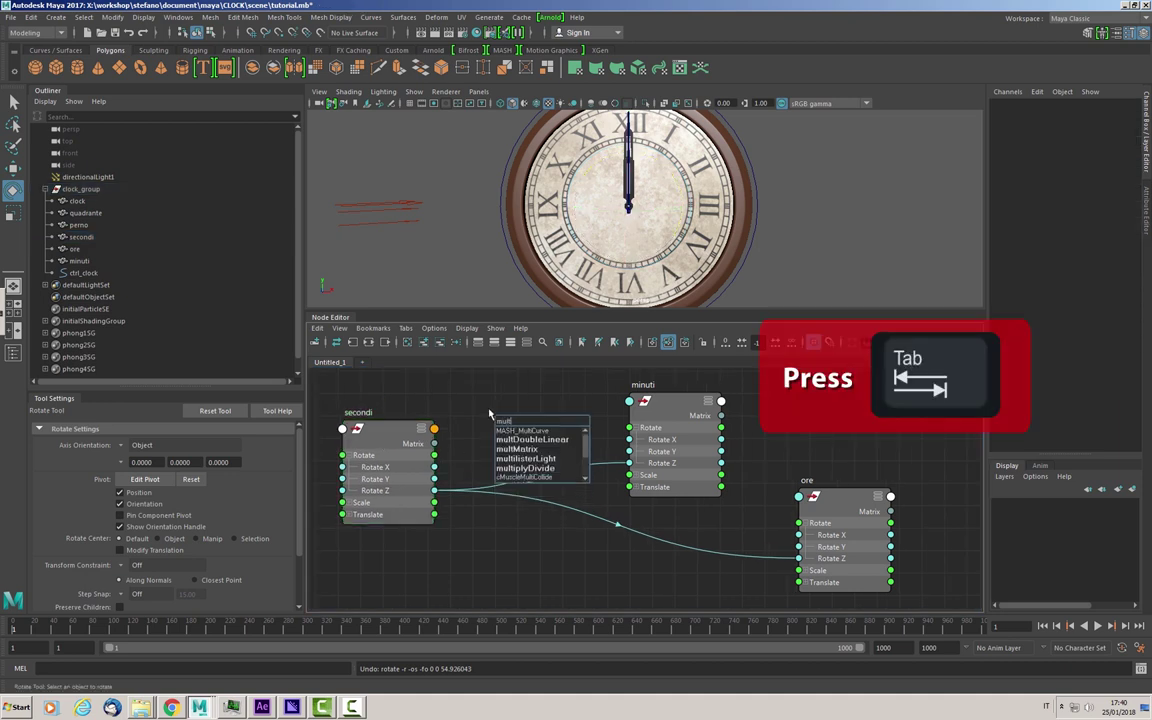
left_click(549, 469)
key("Return")
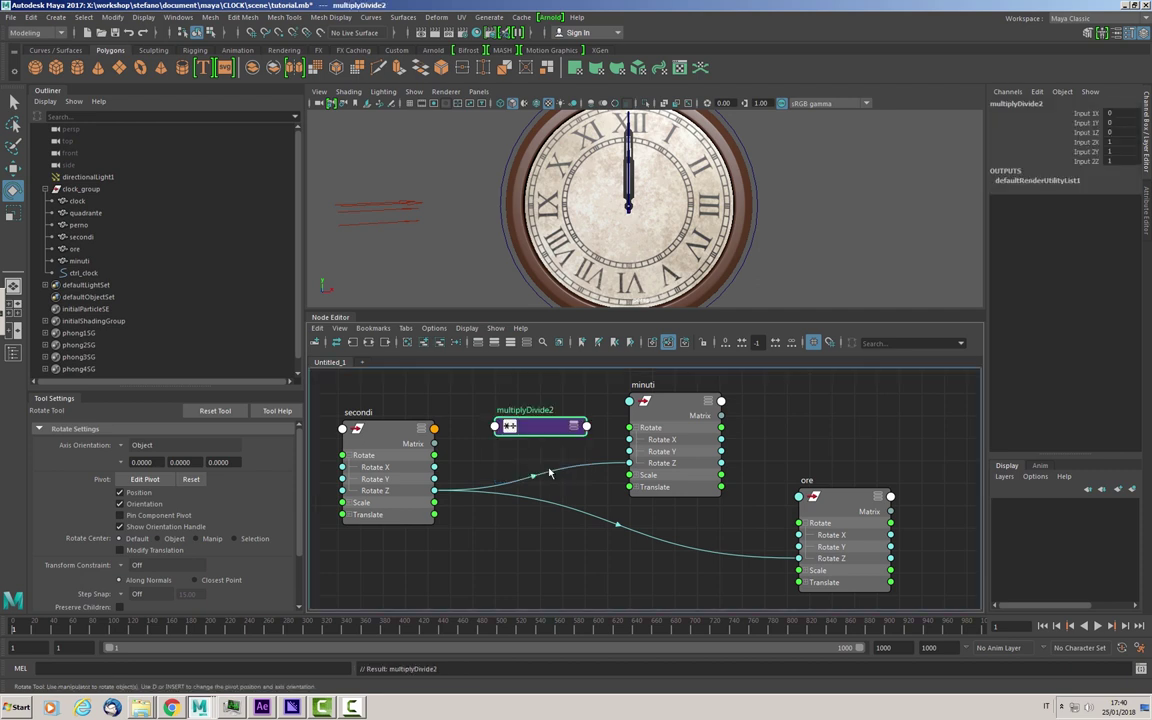
left_click(574, 428)
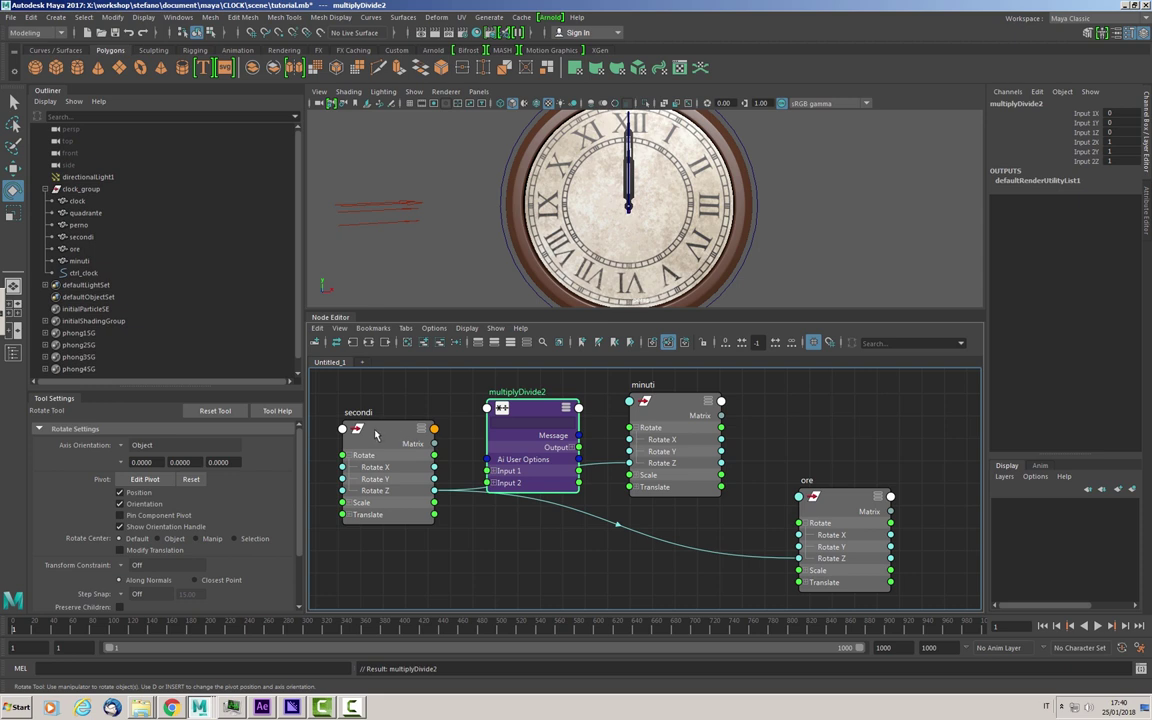
left_click_drag(375, 433, 365, 432)
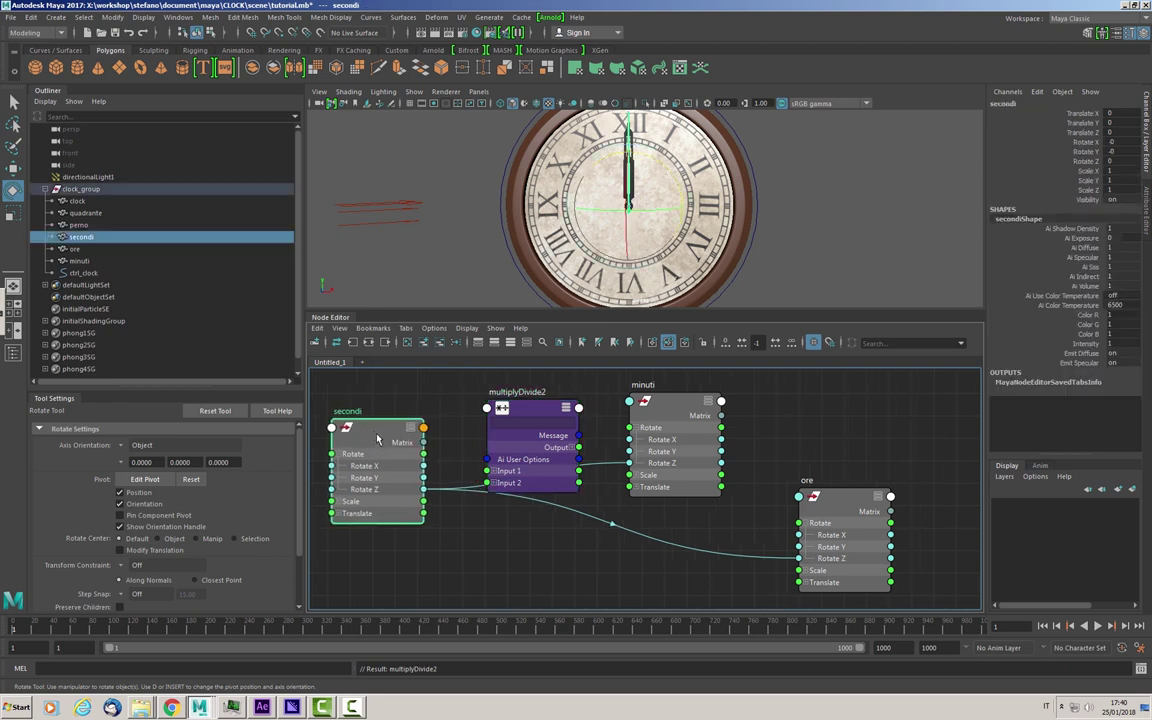
Connect secondi's Rotate Z to multiplyDivide2's Input 1X, creating unitConversion1, and arrange the nodes.
key("ctrl+a")
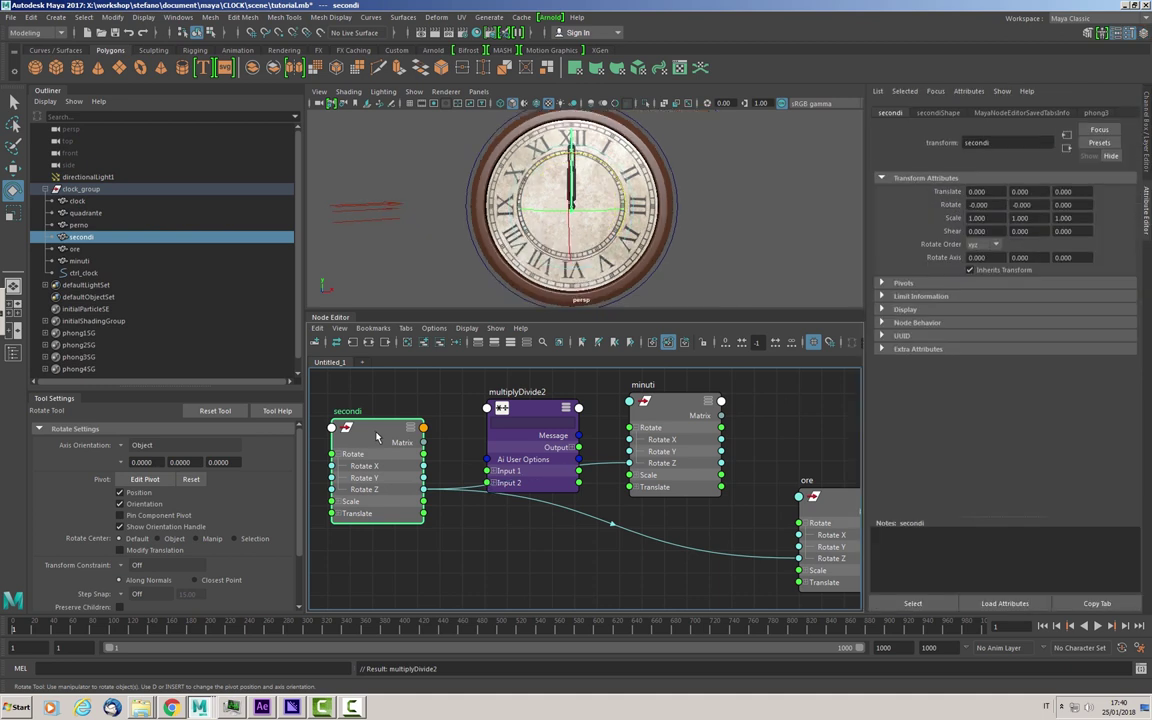
left_click_drag(378, 438, 378, 458)
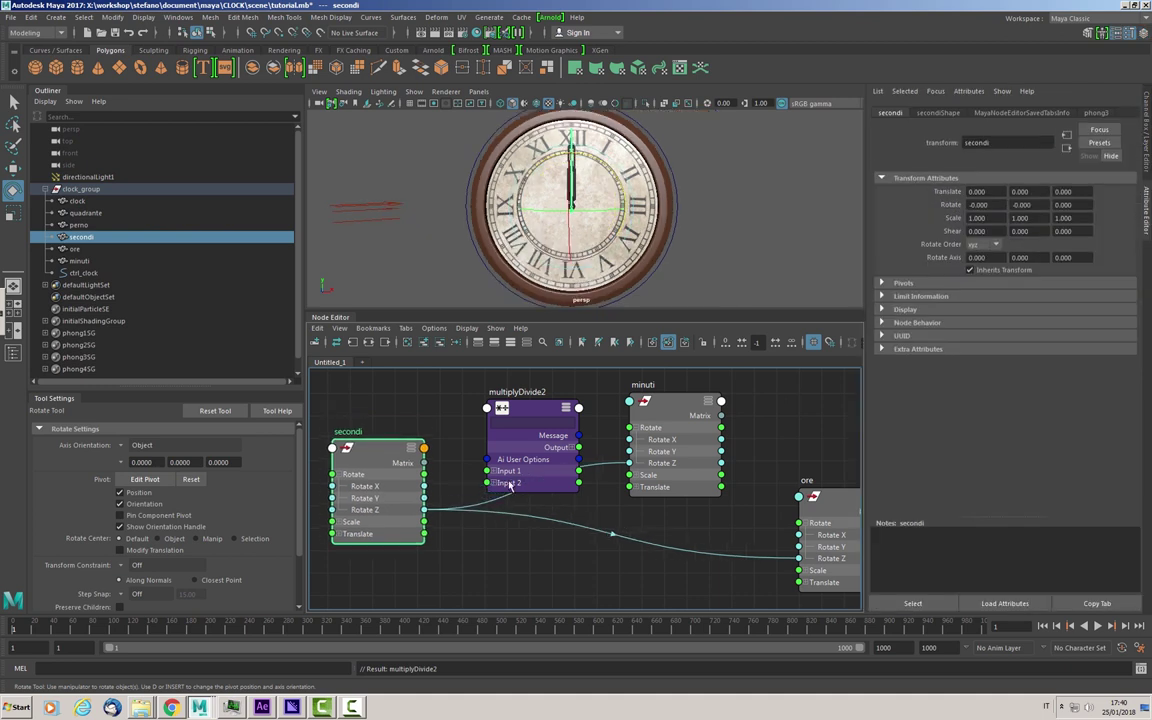
left_click_drag(507, 484, 487, 471)
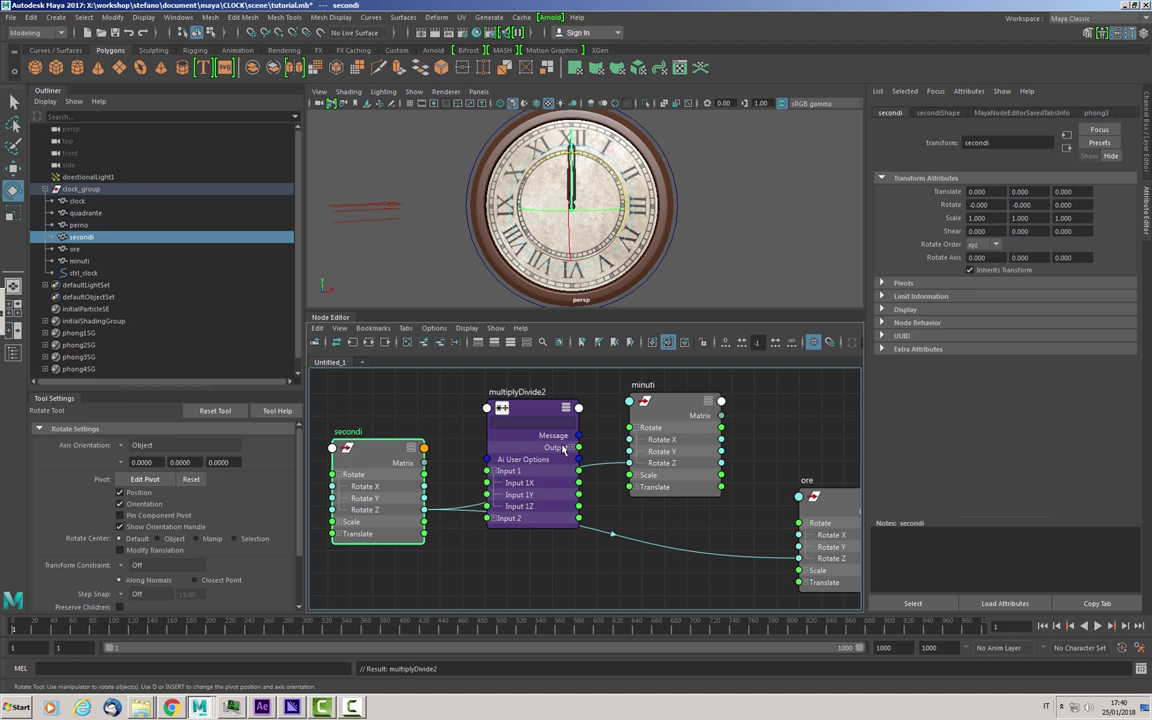
left_click_drag(547, 412, 540, 405)
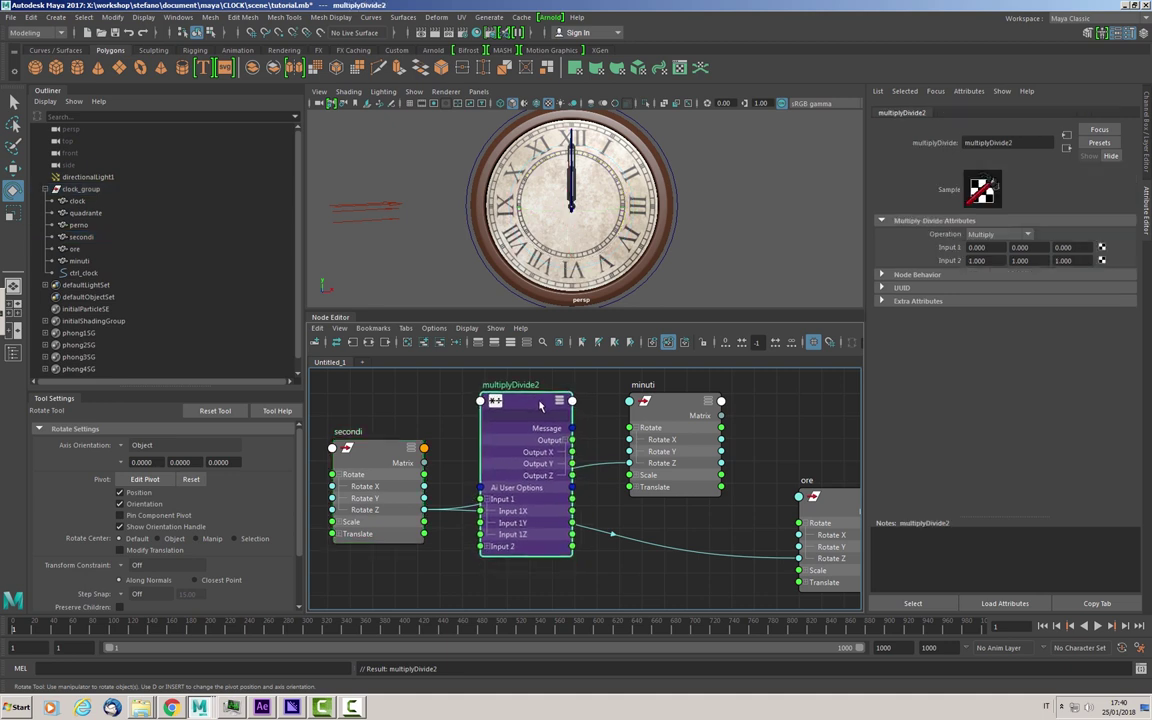
left_click_drag(370, 458, 354, 460)
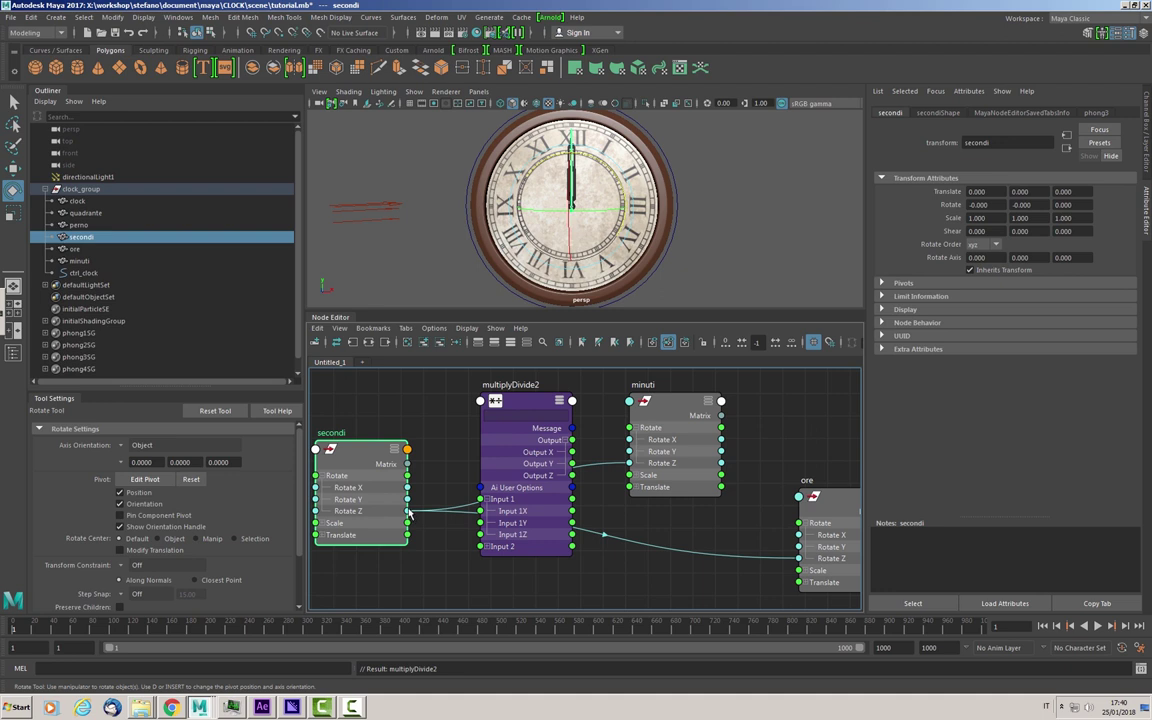
mouse_move(407, 511)
left_click_drag(530, 411, 530, 448)
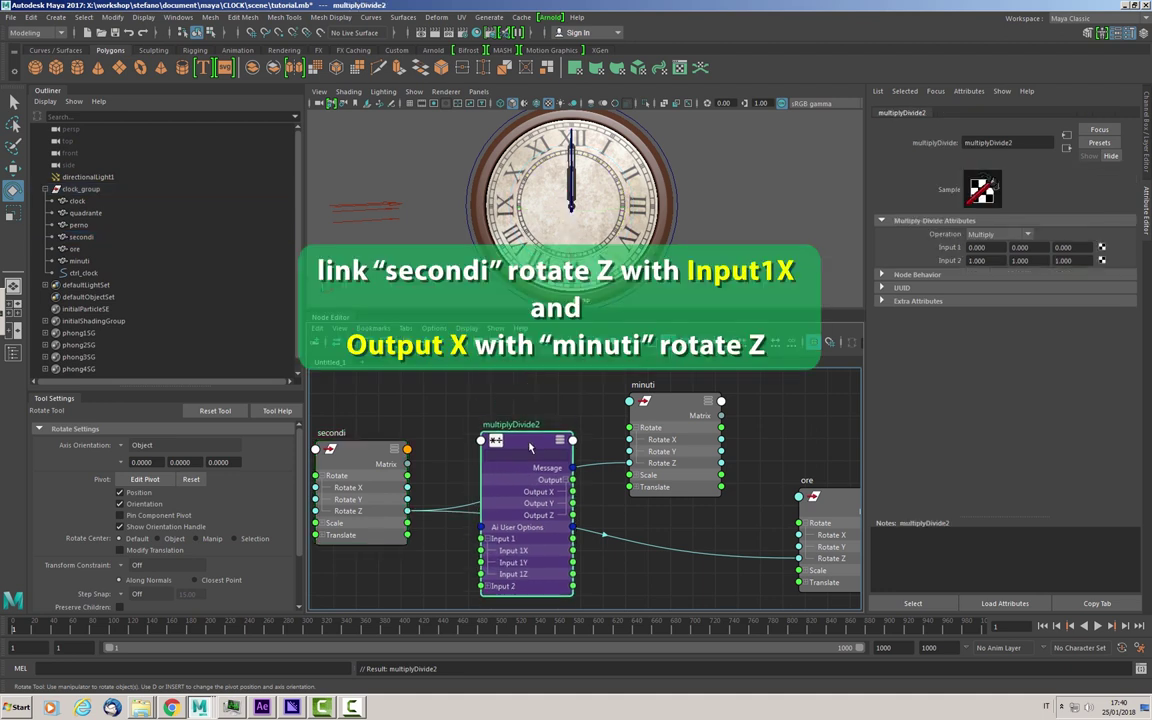
left_click_drag(409, 512, 481, 547)
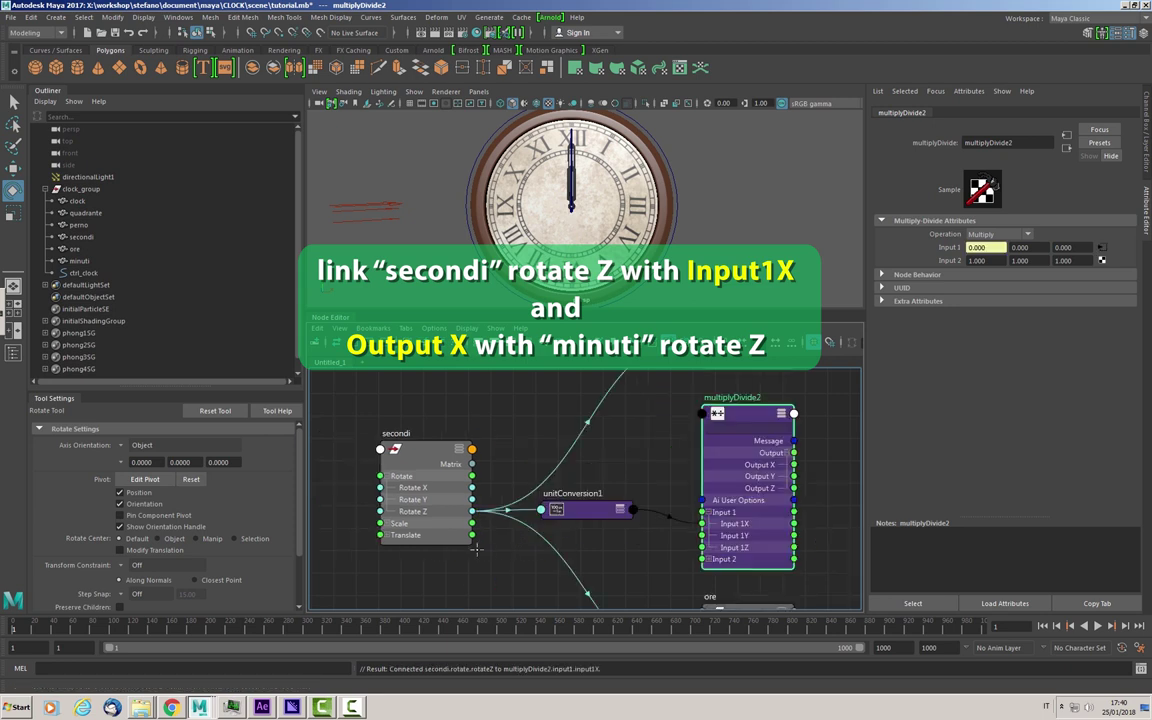
scroll(550, 541, "down", 2)
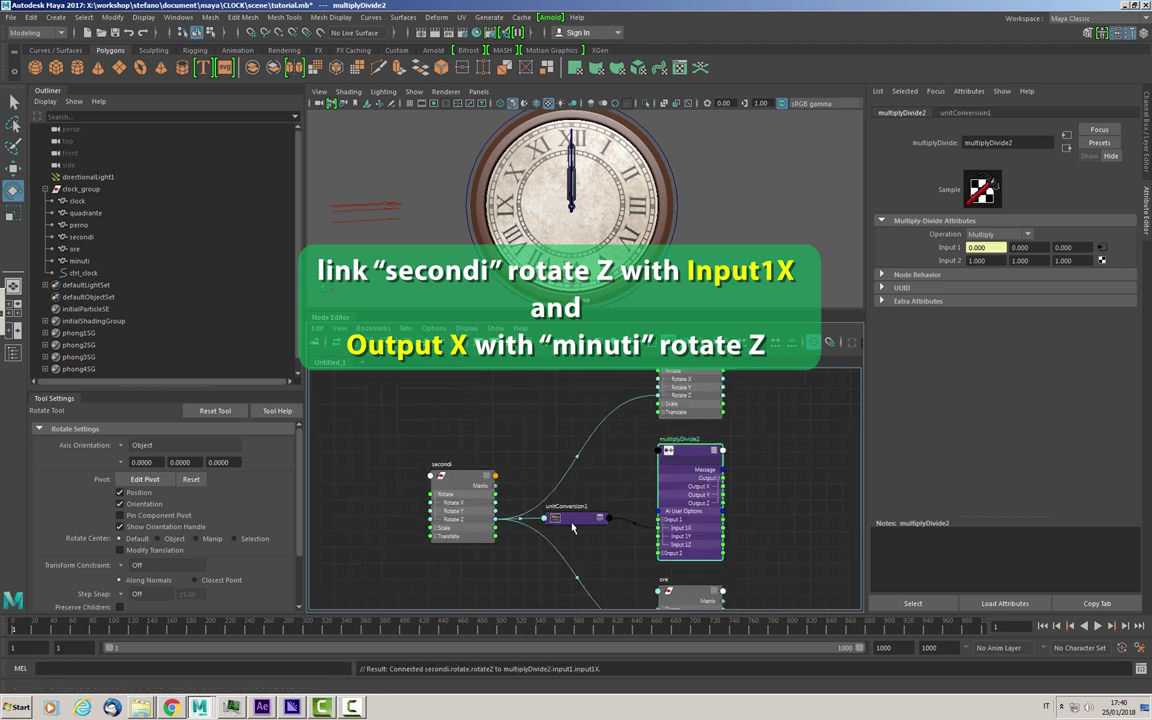
left_click(584, 518)
left_click_drag(692, 454, 657, 457)
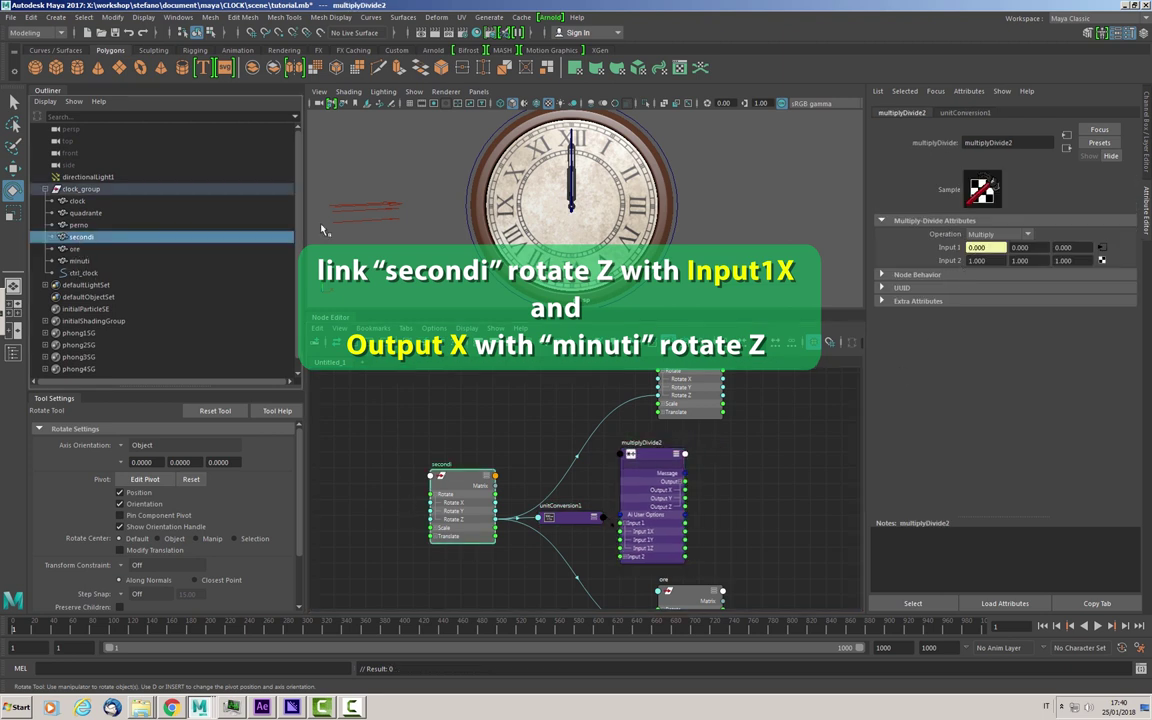
Rotate the seconds hand and confirm multiplyDivide2's Input 1 follows it.
left_click(80, 236)
left_click_drag(560, 158, 628, 178)
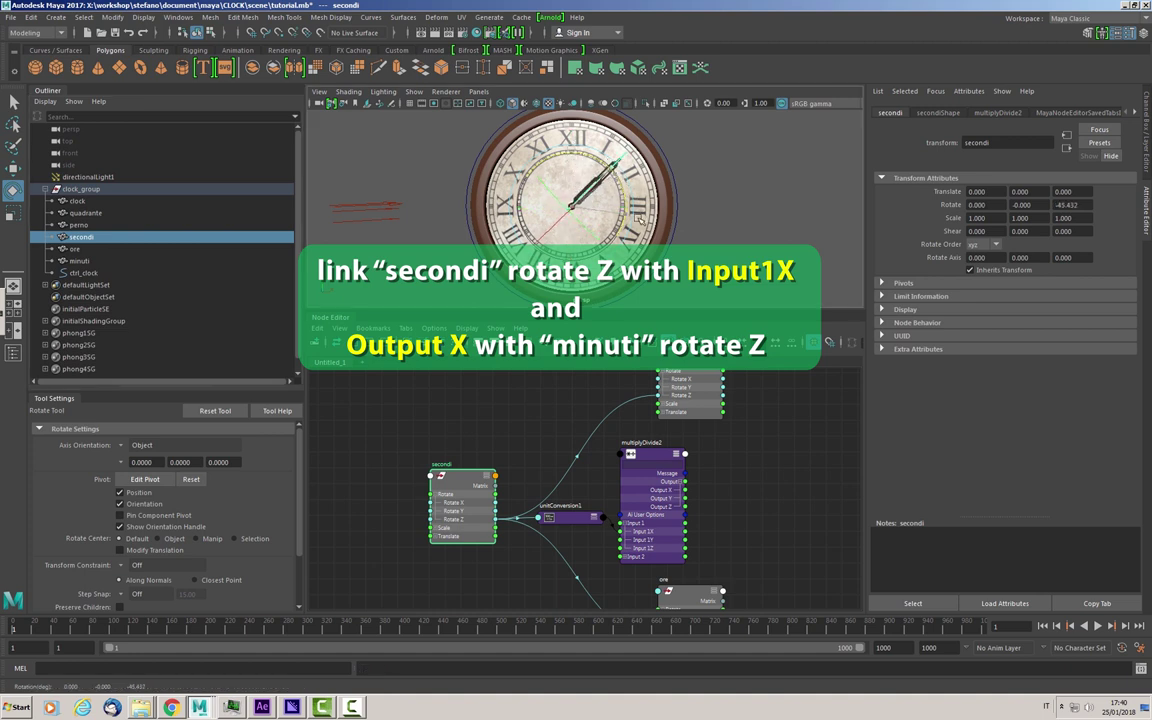
left_click_drag(713, 214, 716, 220)
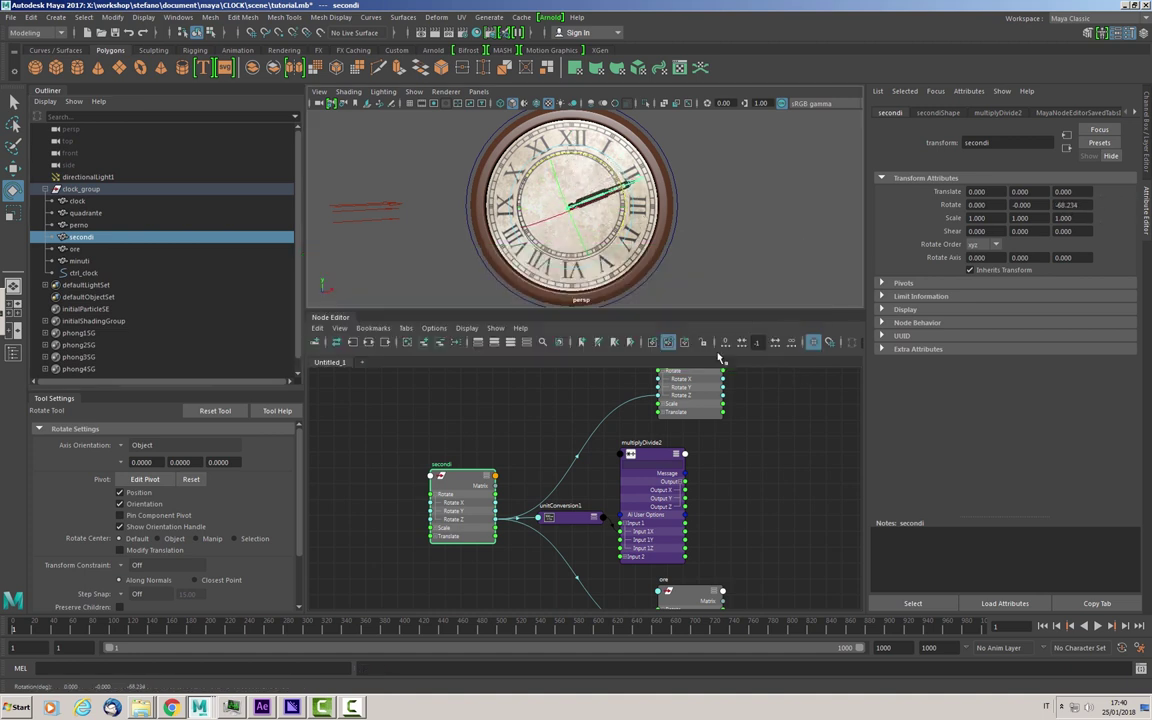
left_click(652, 458)
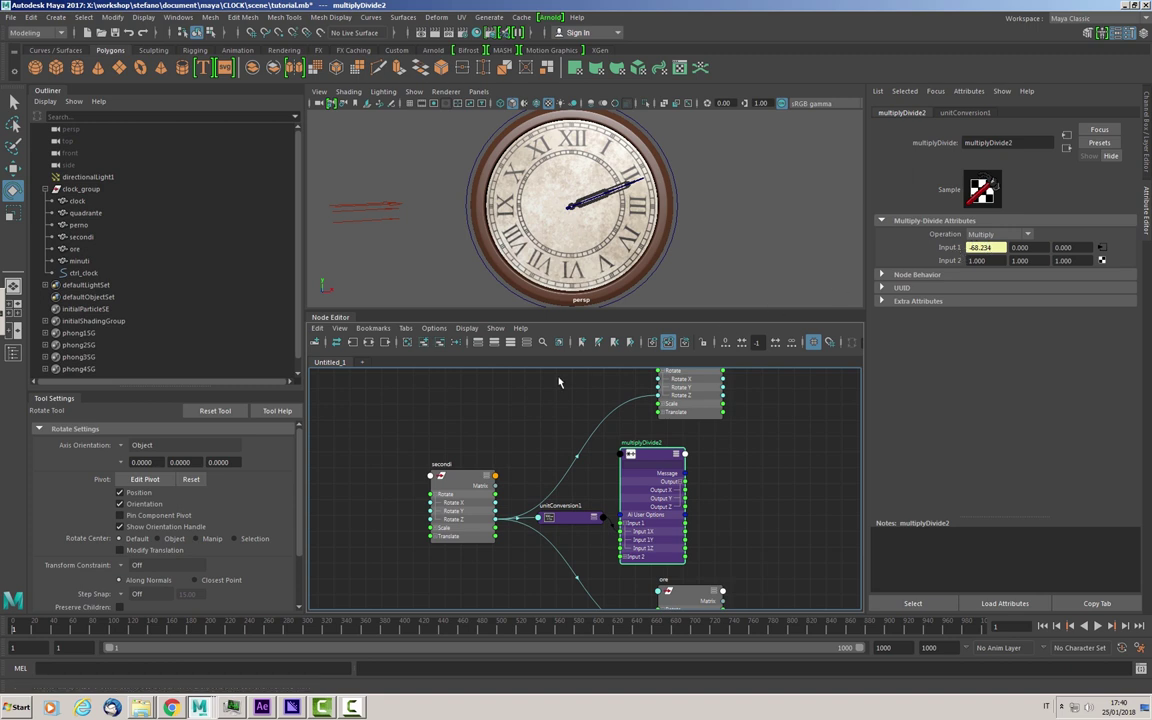
Reset secondi's Rotate Z to 0 and clear the selection.
left_click(80, 236)
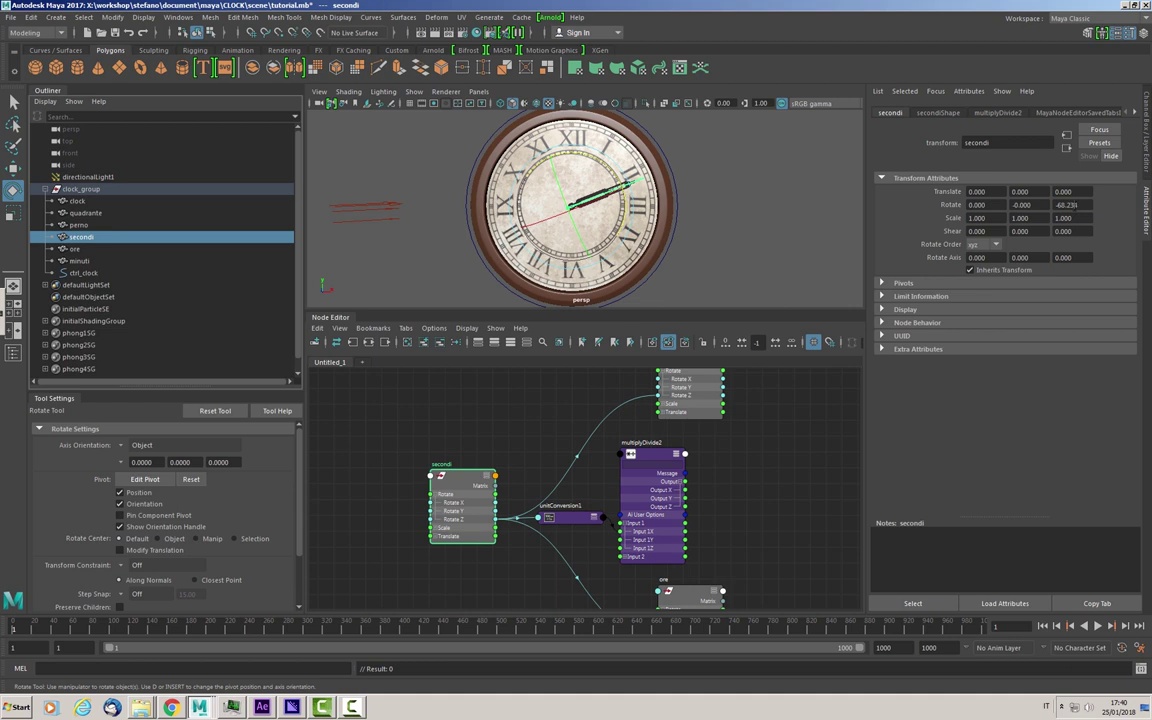
left_click(1068, 205)
type("0")
key("Return")
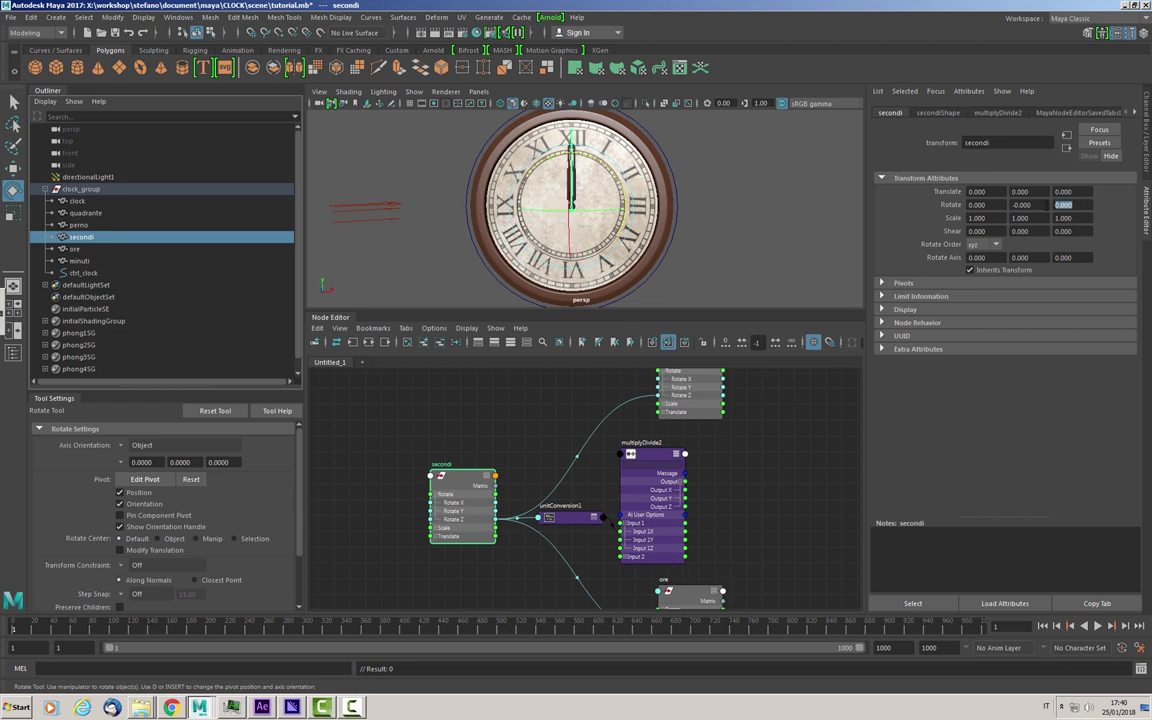
left_click(728, 432)
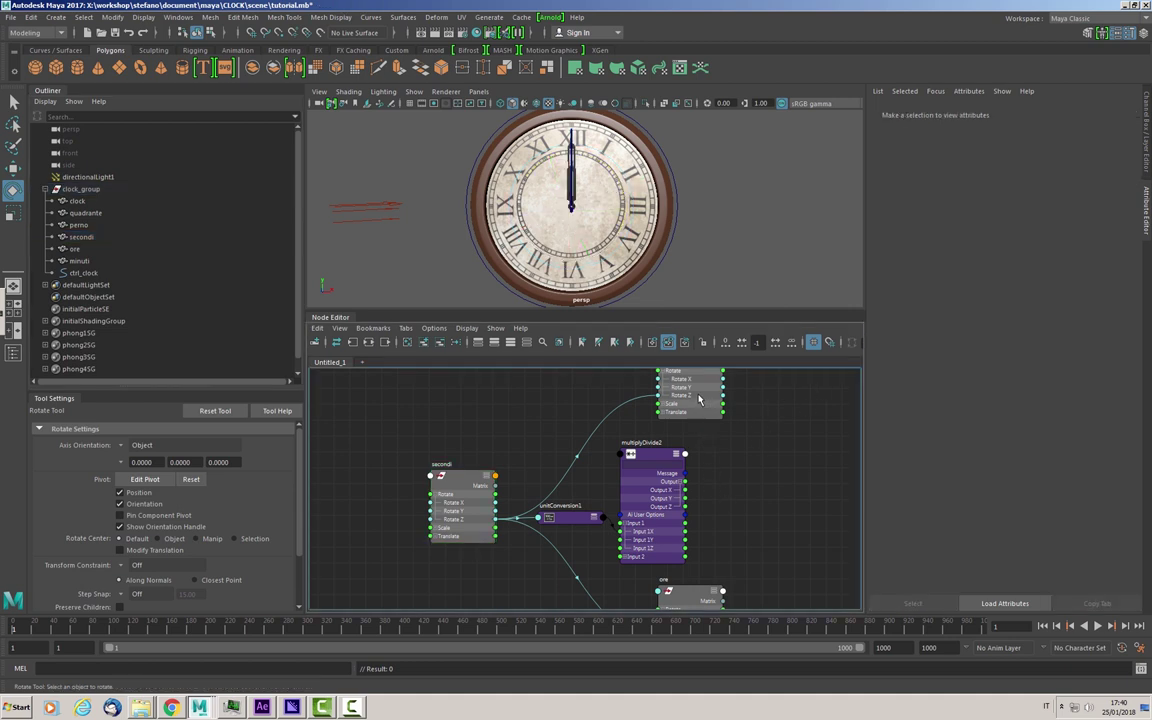
Connect multiplyDivide2's Output X to minuti's Rotate Z, creating unitConversion2.
left_click_drag(700, 401, 752, 411)
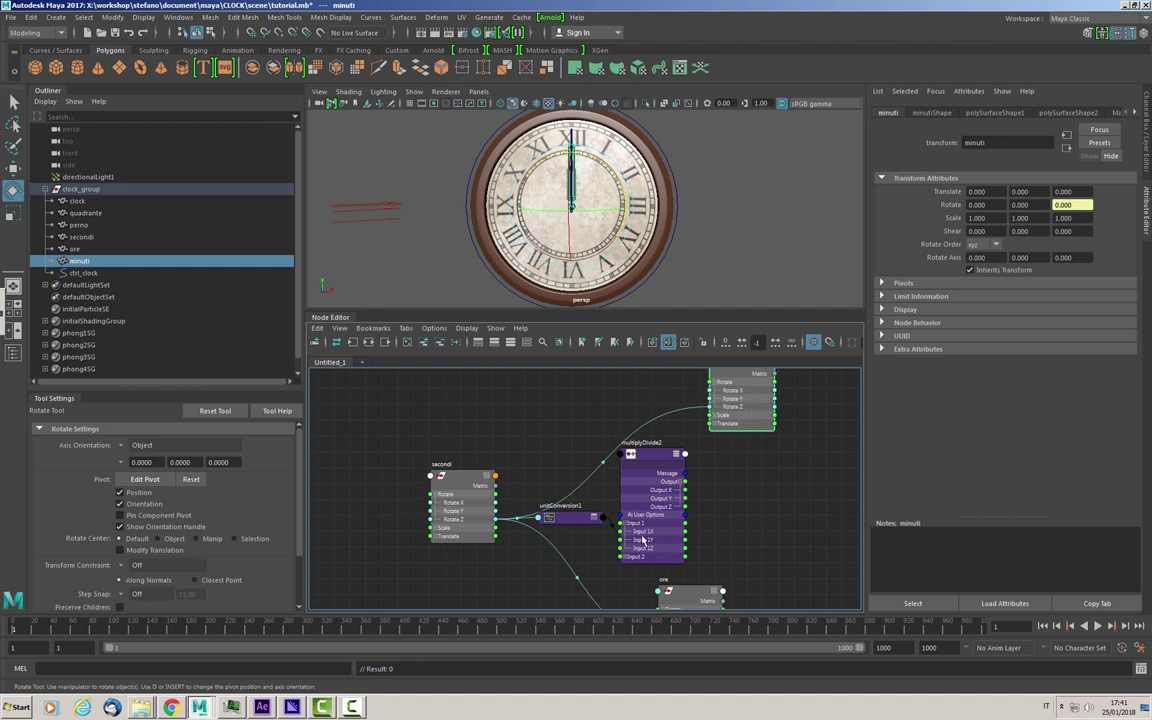
scroll(640, 540, "up", 2)
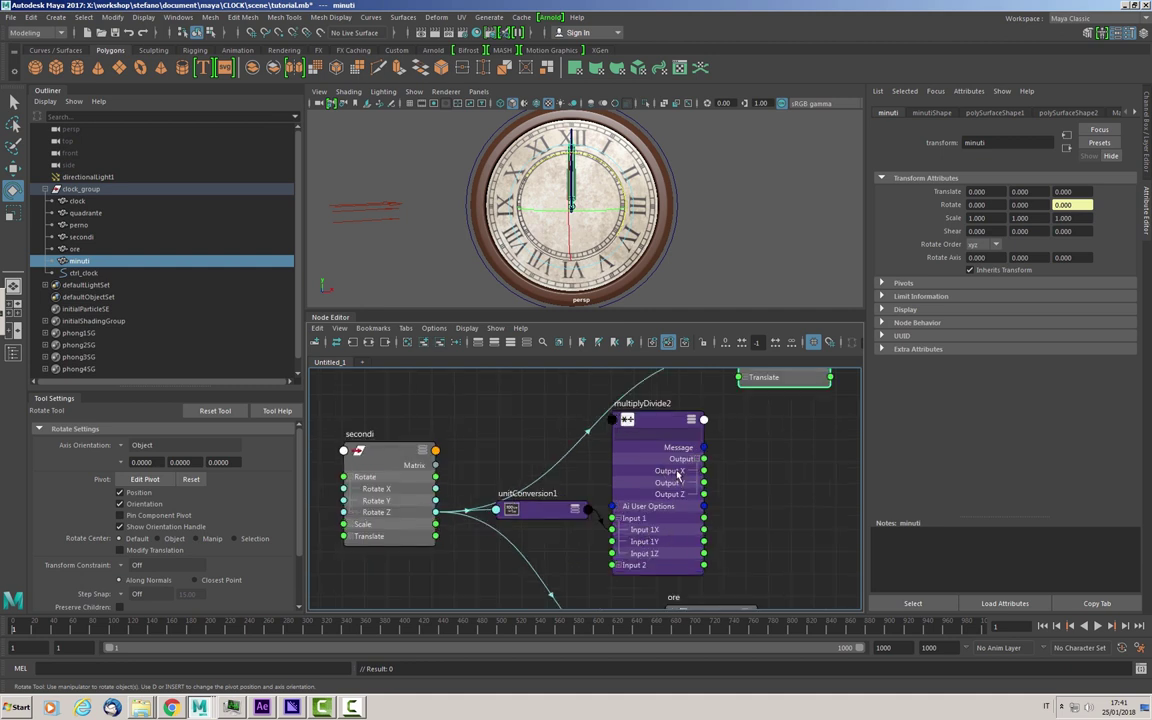
middle_click_drag(678, 474, 637, 483)
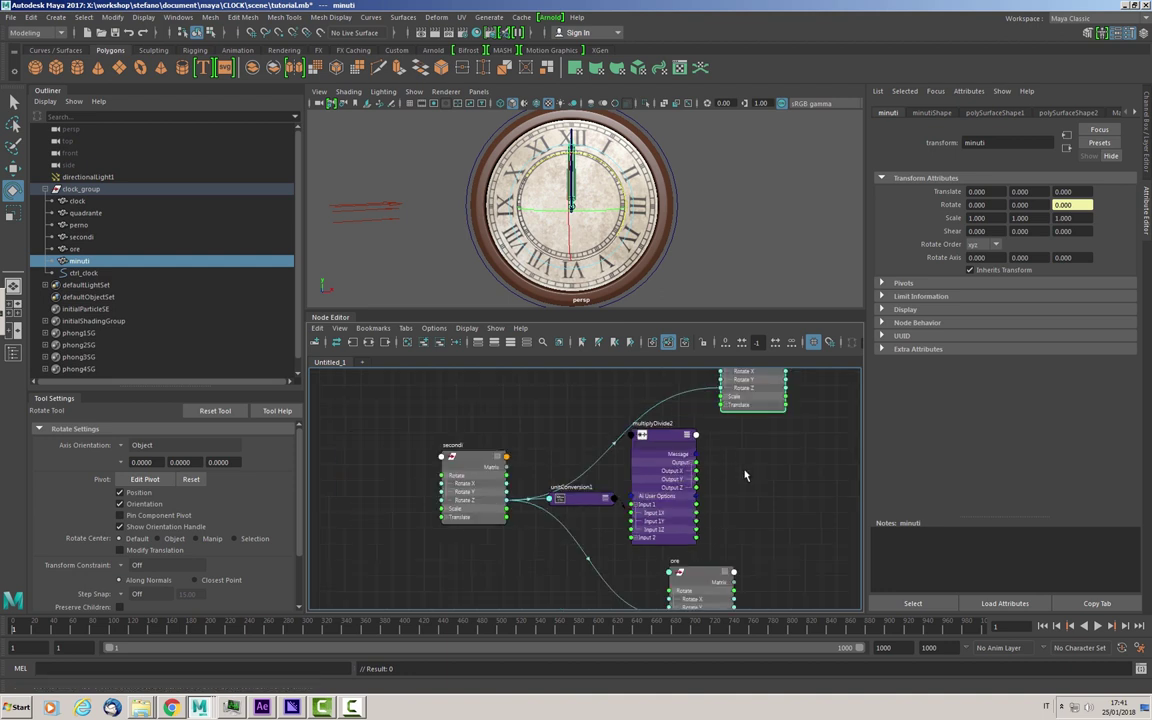
left_click(712, 488)
scroll(712, 488, "up", 2)
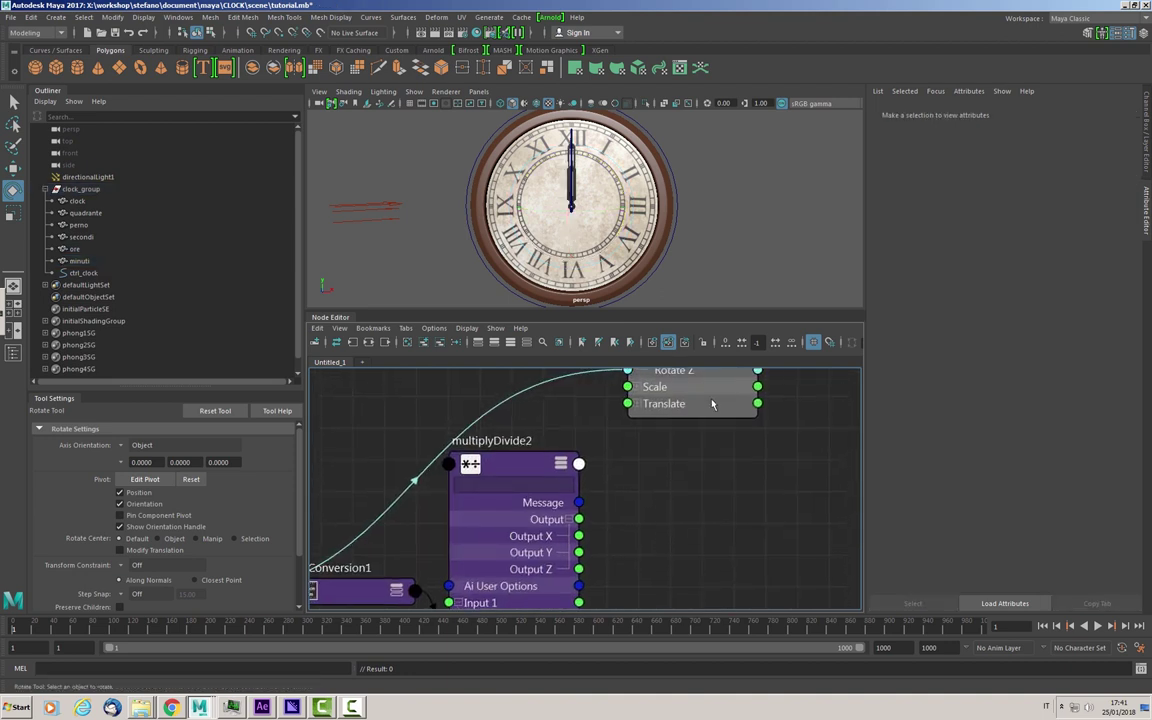
left_click_drag(700, 395, 733, 480)
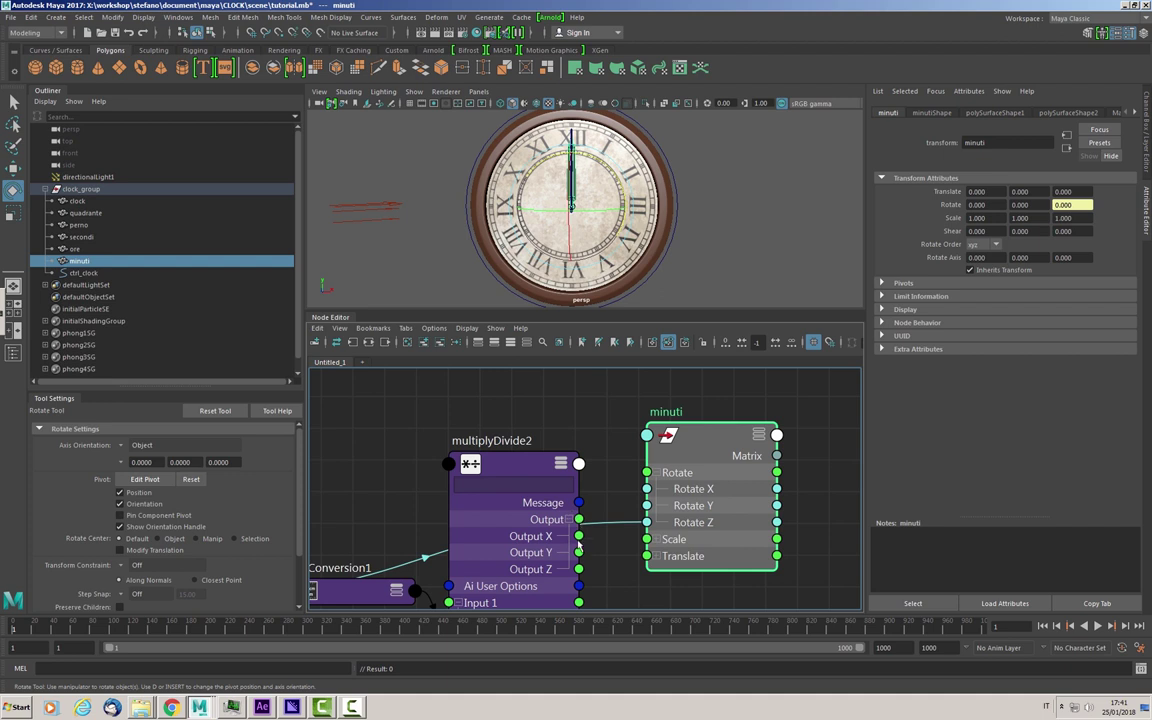
left_click_drag(579, 537, 647, 522)
middle_click_drag(449, 600, 521, 495)
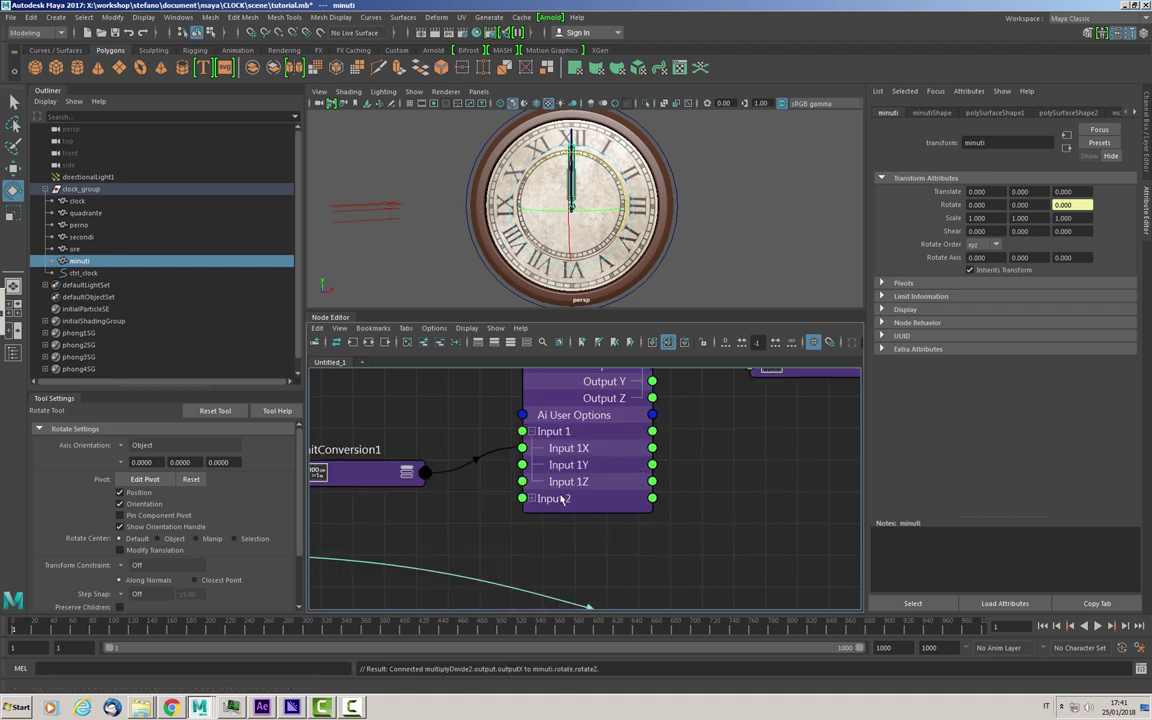
Line up secondi, unitConversion1, multiplyDivide2, unitConversion2 and minuti in a tidy row.
scroll(563, 500, "down", 2)
scroll(600, 490, "down", 3)
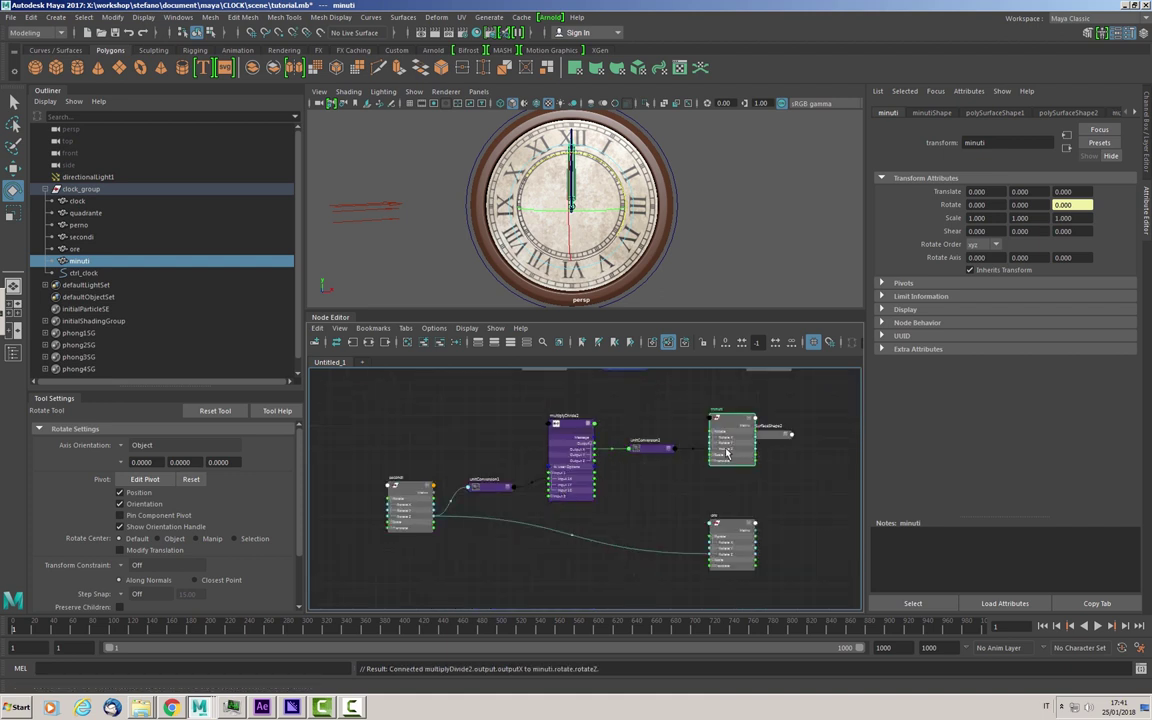
left_click_drag(772, 434, 825, 435)
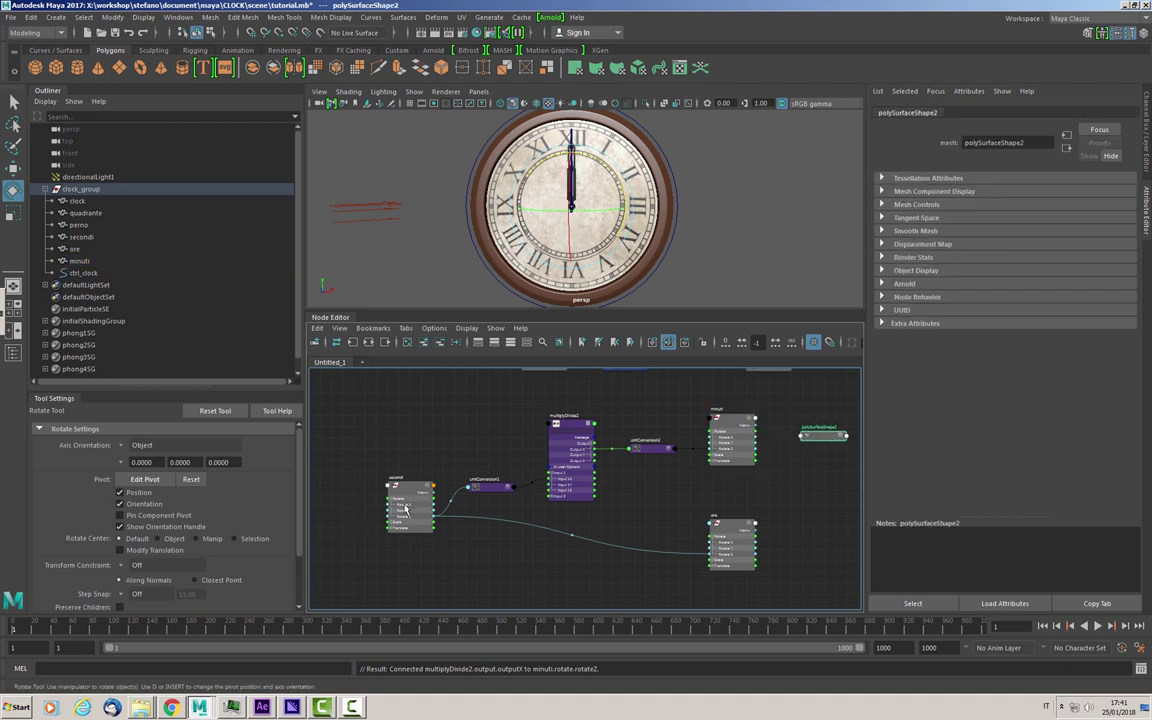
left_click_drag(405, 510, 367, 508)
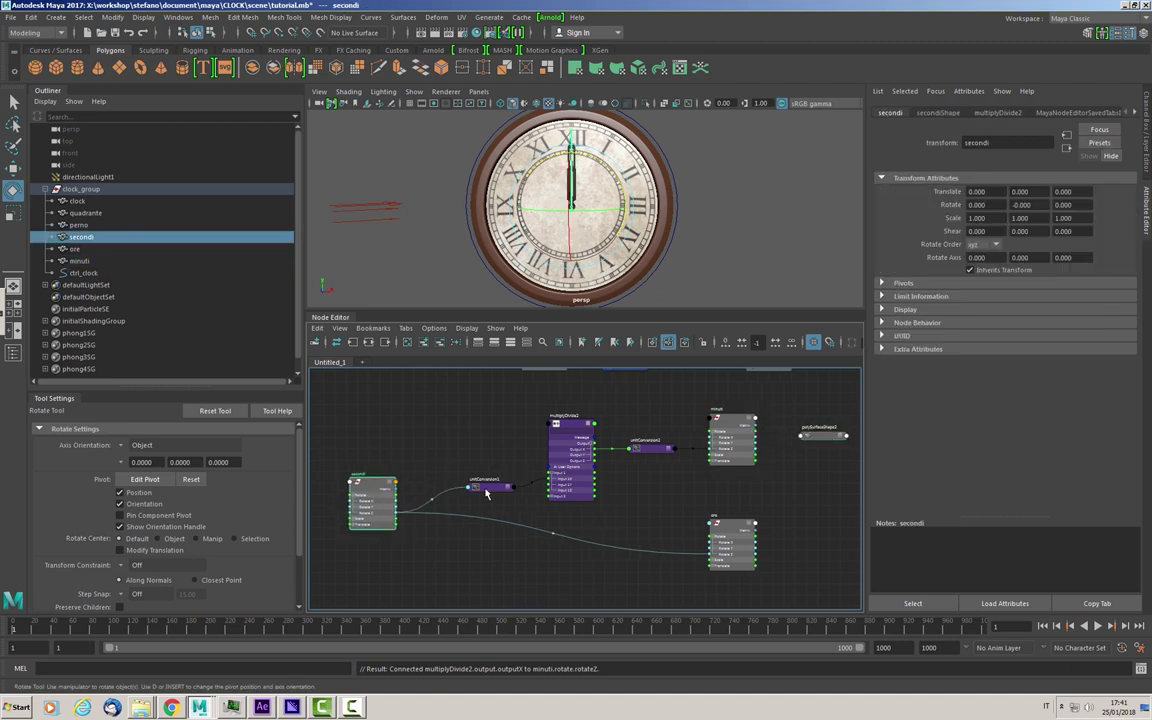
left_click_drag(487, 493, 470, 488)
left_click_drag(572, 455, 555, 458)
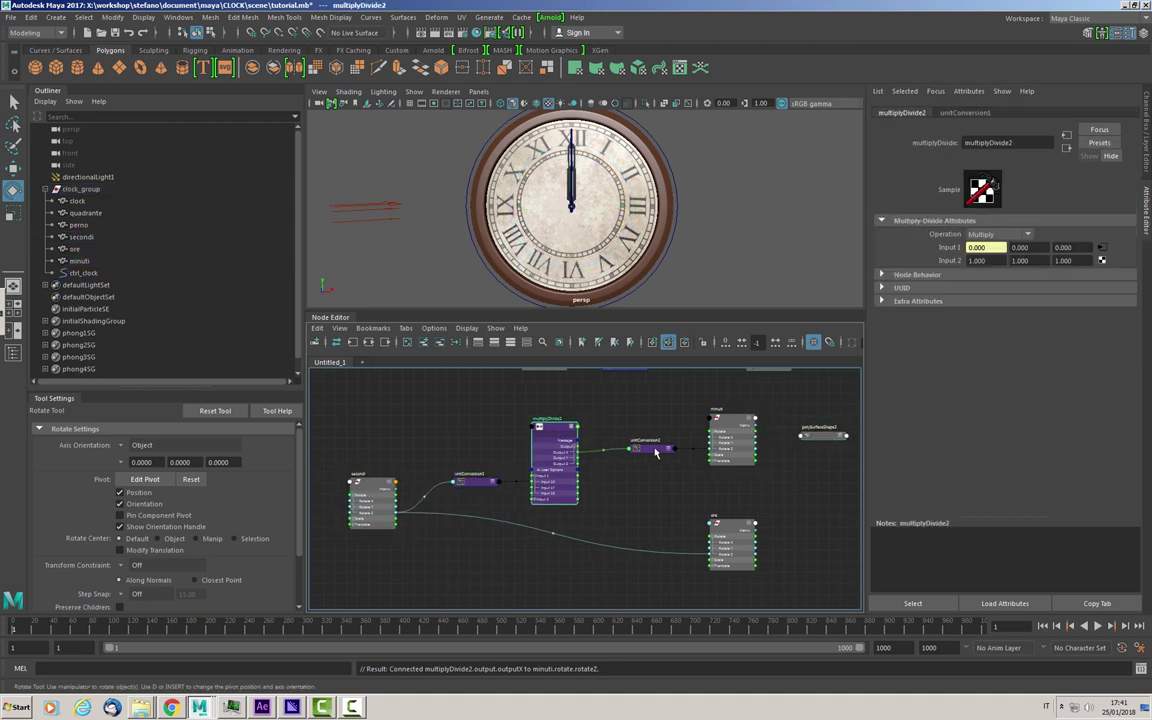
left_click_drag(656, 452, 641, 448)
left_click_drag(730, 420, 719, 420)
Change multiplyDivide2's operation from Multiply to Divide and set Input 2 X to 60.
left_click(559, 430)
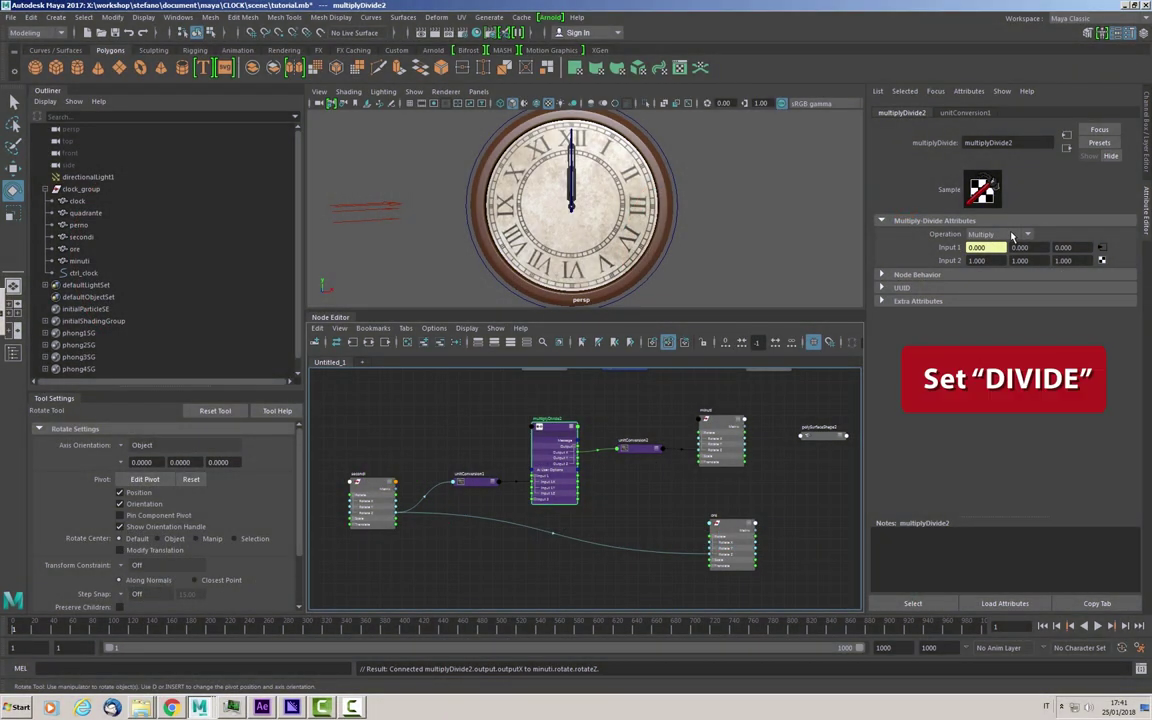
left_click(1012, 236)
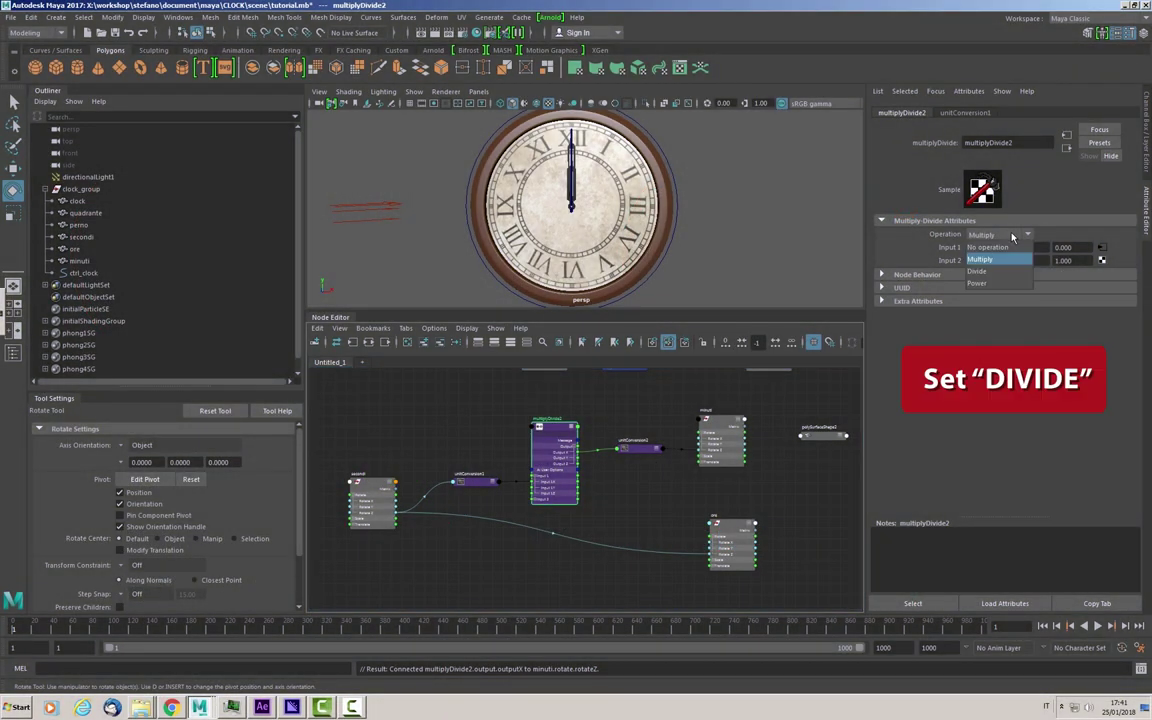
left_click(978, 272)
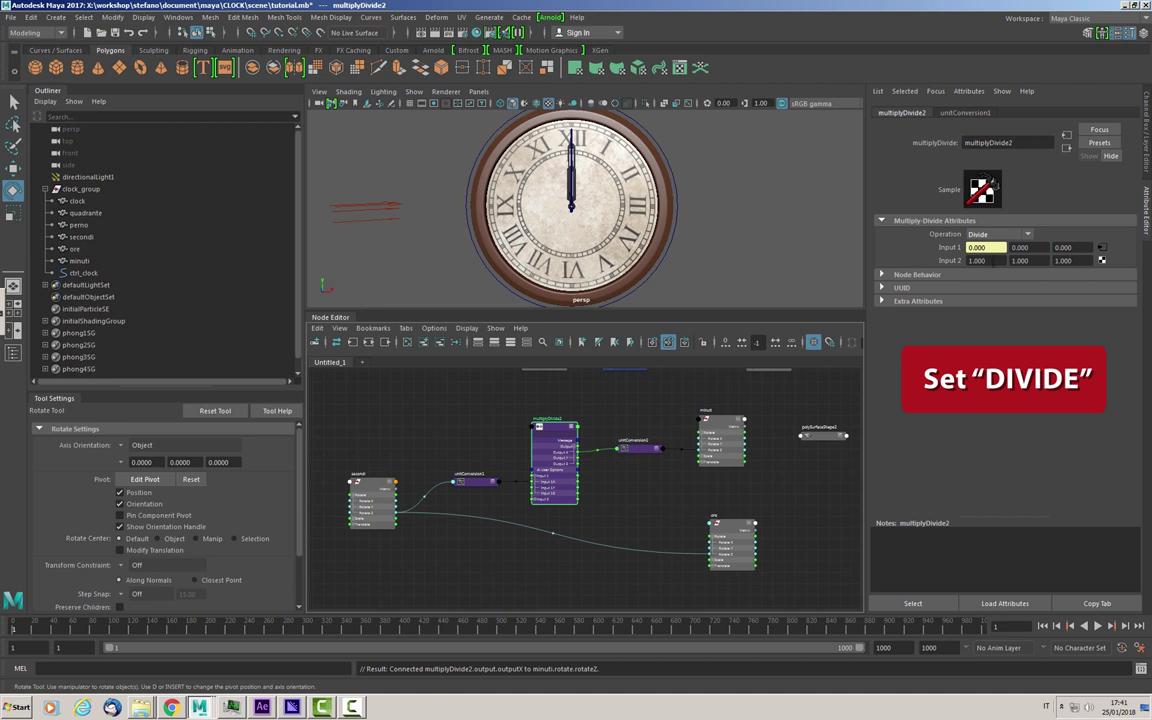
double_click(976, 260)
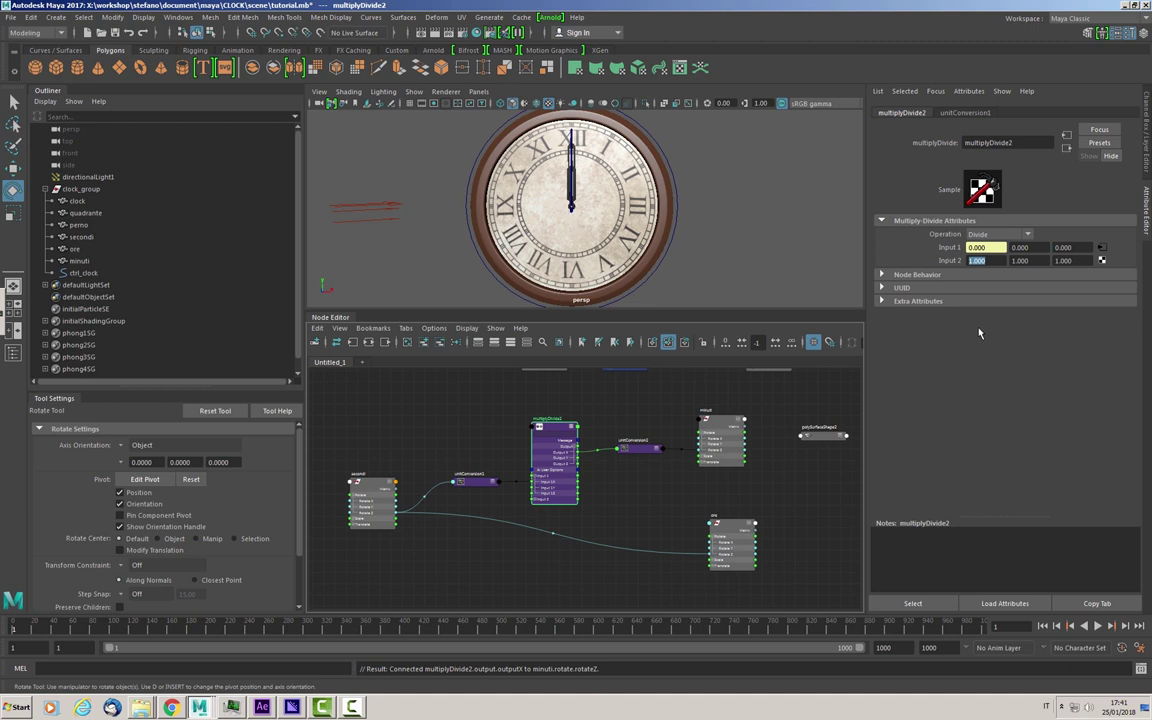
type("6")
type("0")
key("Return")
left_click(474, 439)
left_click(477, 441)
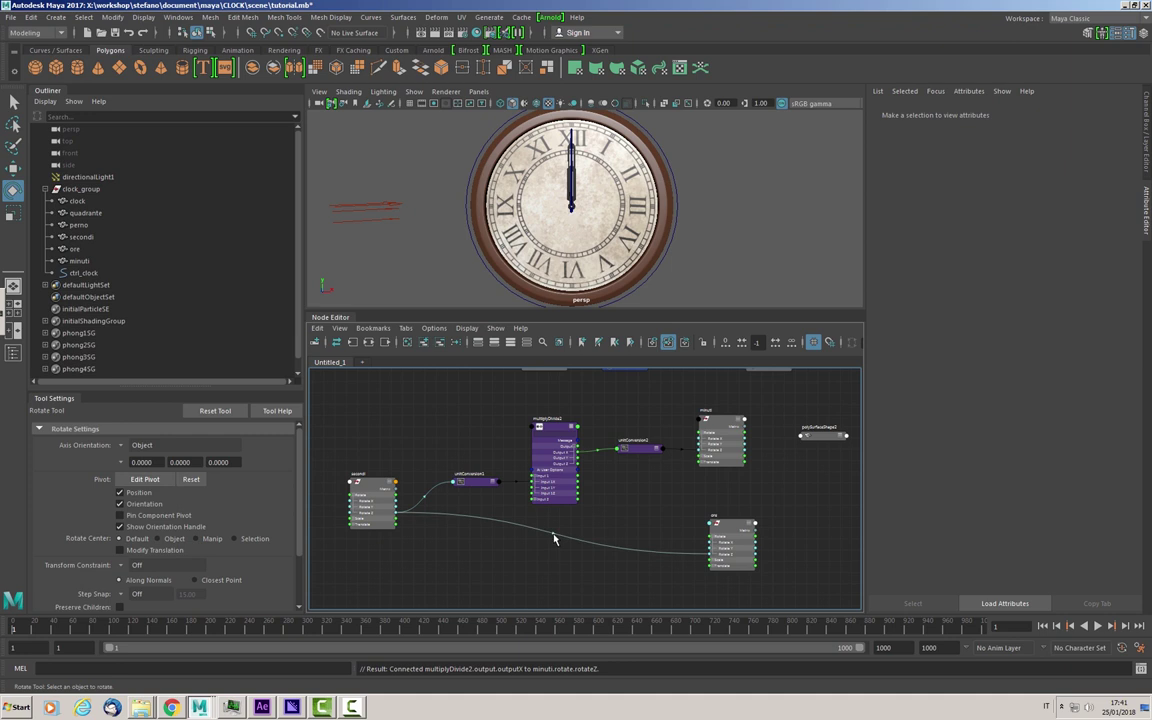
Hide the ore hour hand and turn the seconds hand to test the minute hand.
left_click(73, 250)
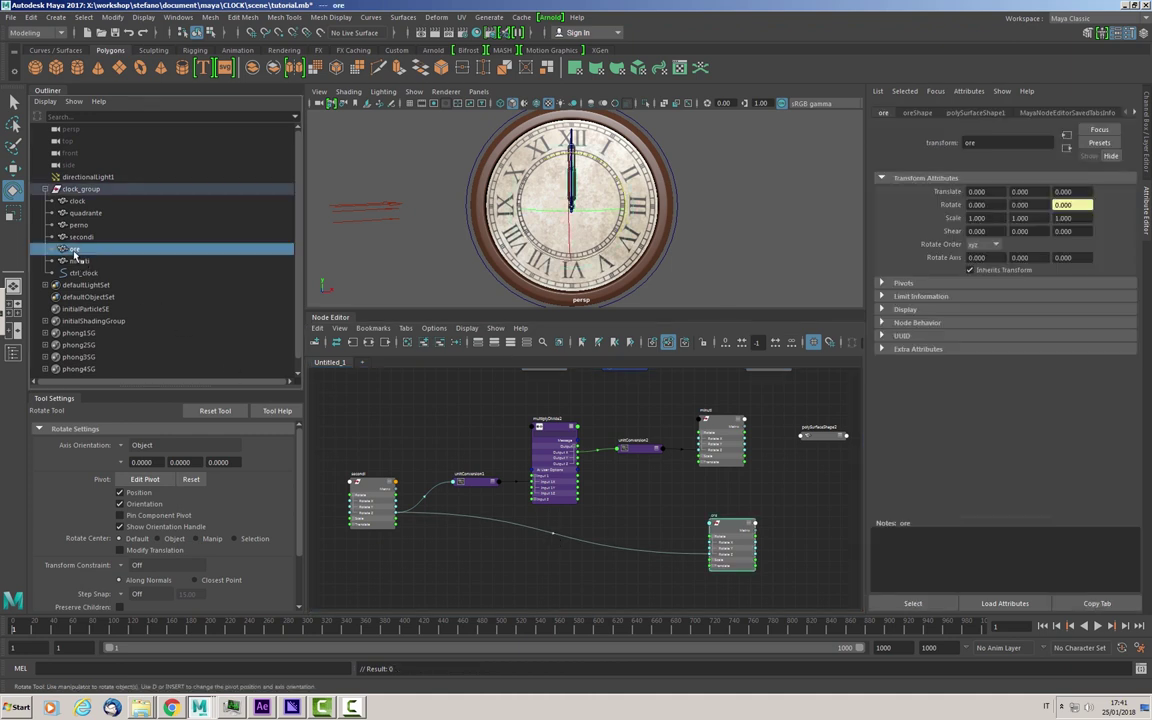
key("h")
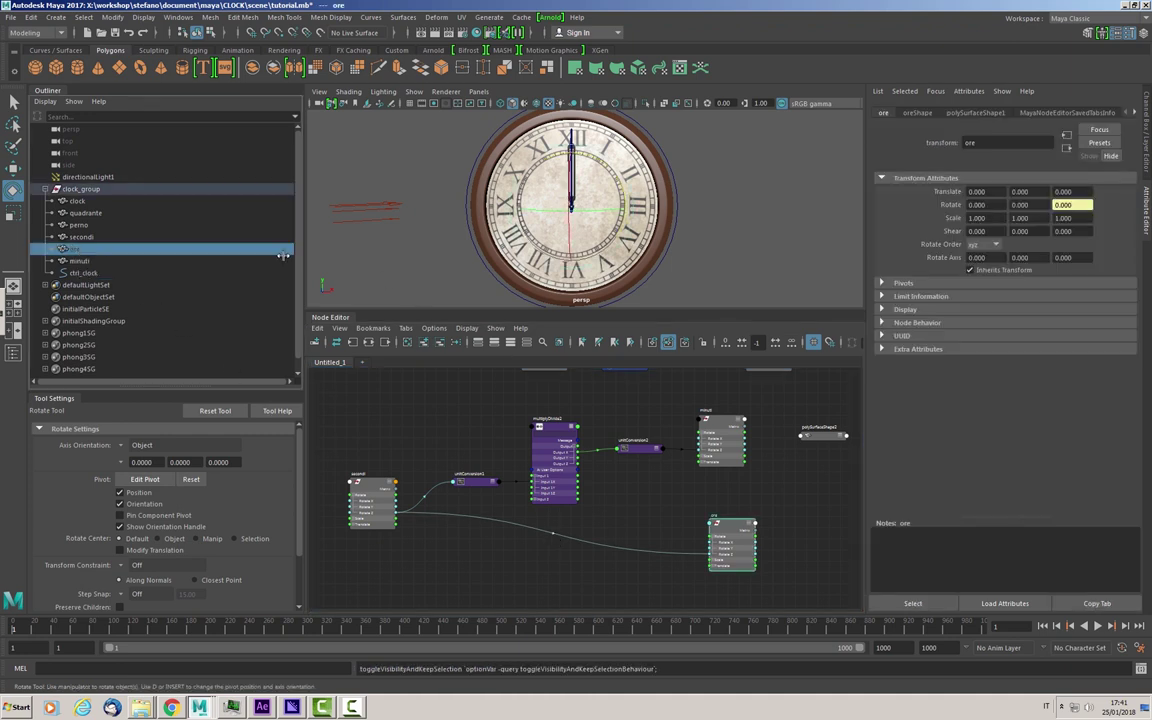
left_click(82, 236)
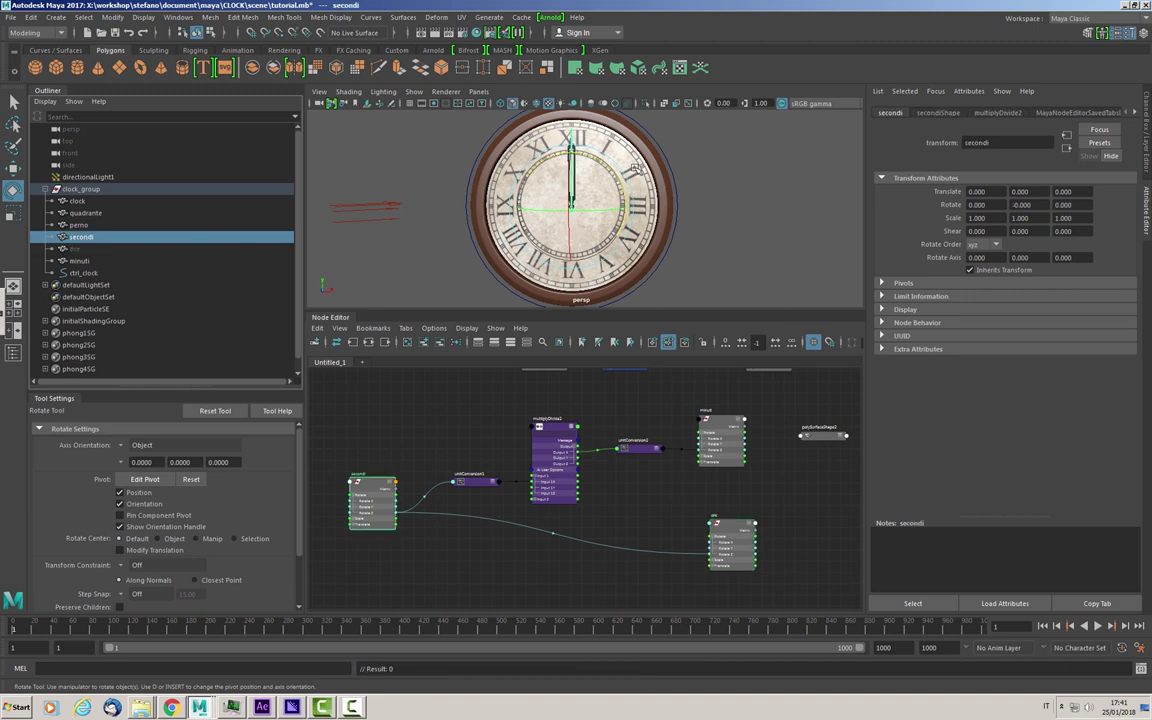
mouse_move(614, 170)
left_mouse_down()
mouse_move(636, 205)
mouse_move(409, 203)
mouse_move(475, 301)
mouse_move(628, 155)
left_mouse_up()
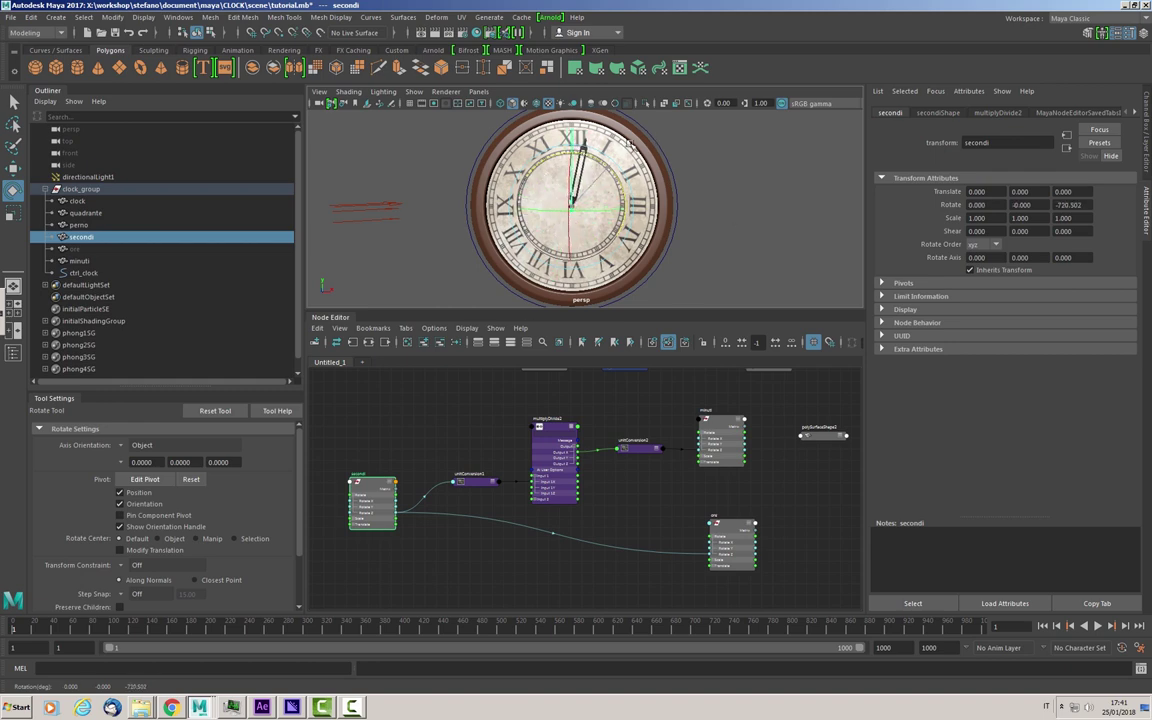
Zoom in and pan so the top of the clock dial fills the viewport.
scroll(628, 155, "up", 3)
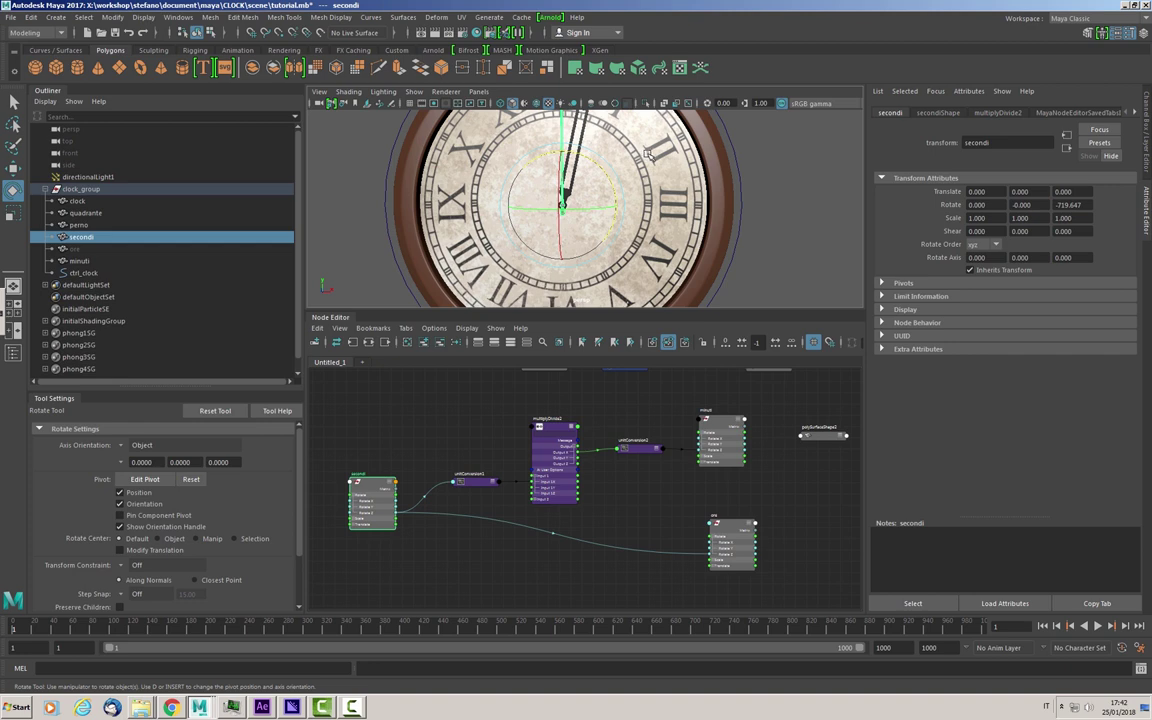
scroll(648, 152, "up", 2)
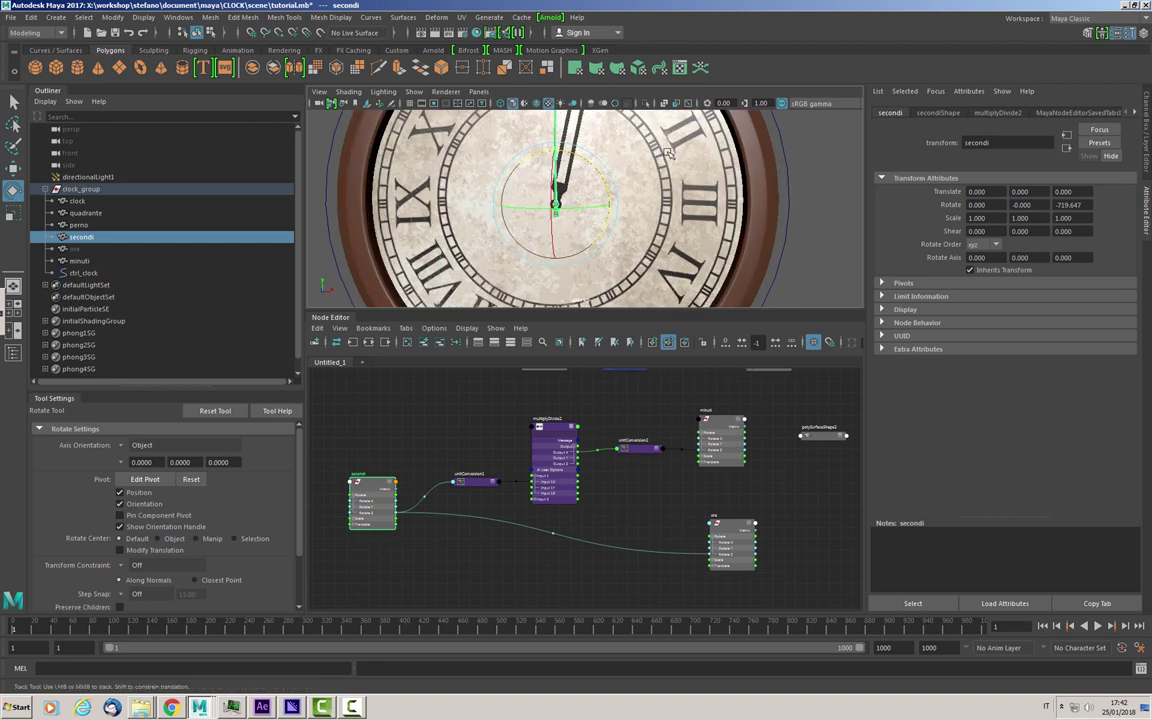
middle_click_drag(655, 160, 656, 298, "alt")
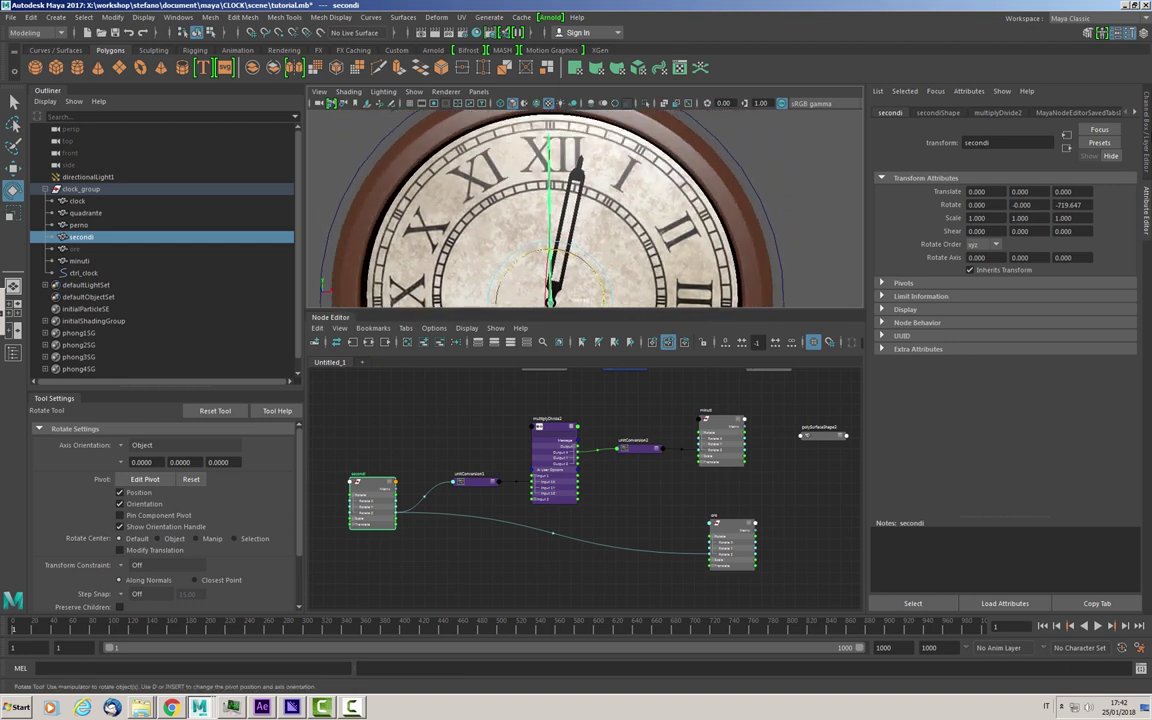
In the Channel Box, test secondi's Rotate Z at 0, -360 and -720.
left_click(1148, 117)
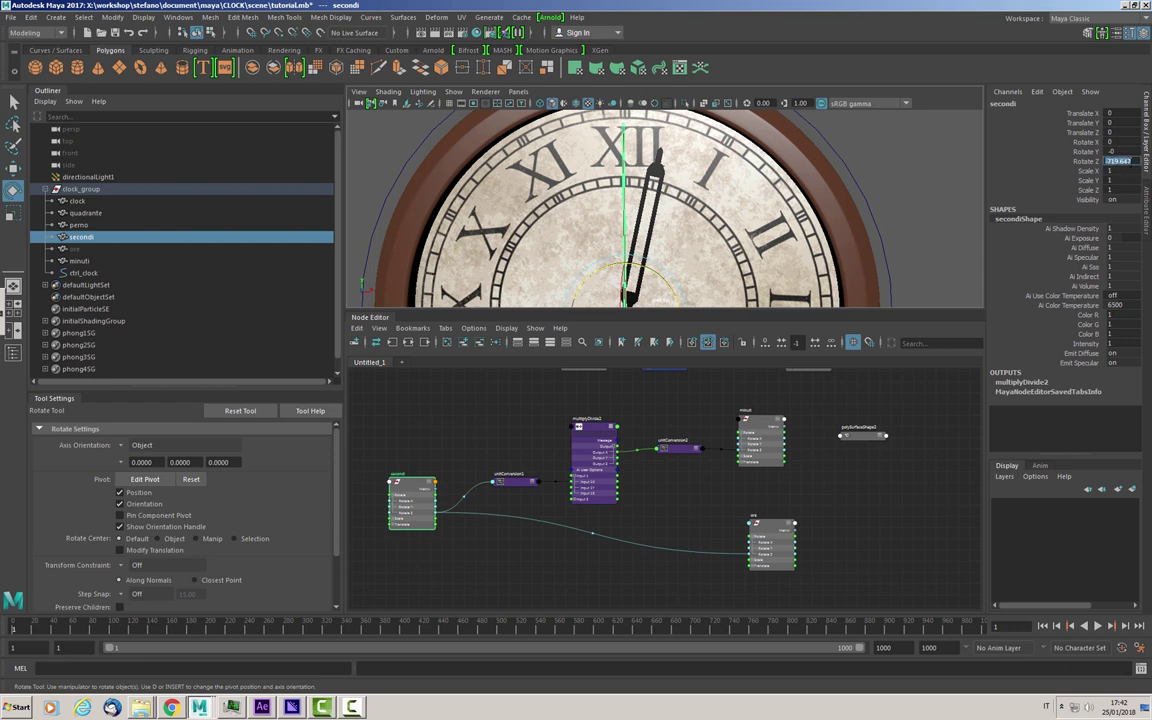
type("0")
key("Return")
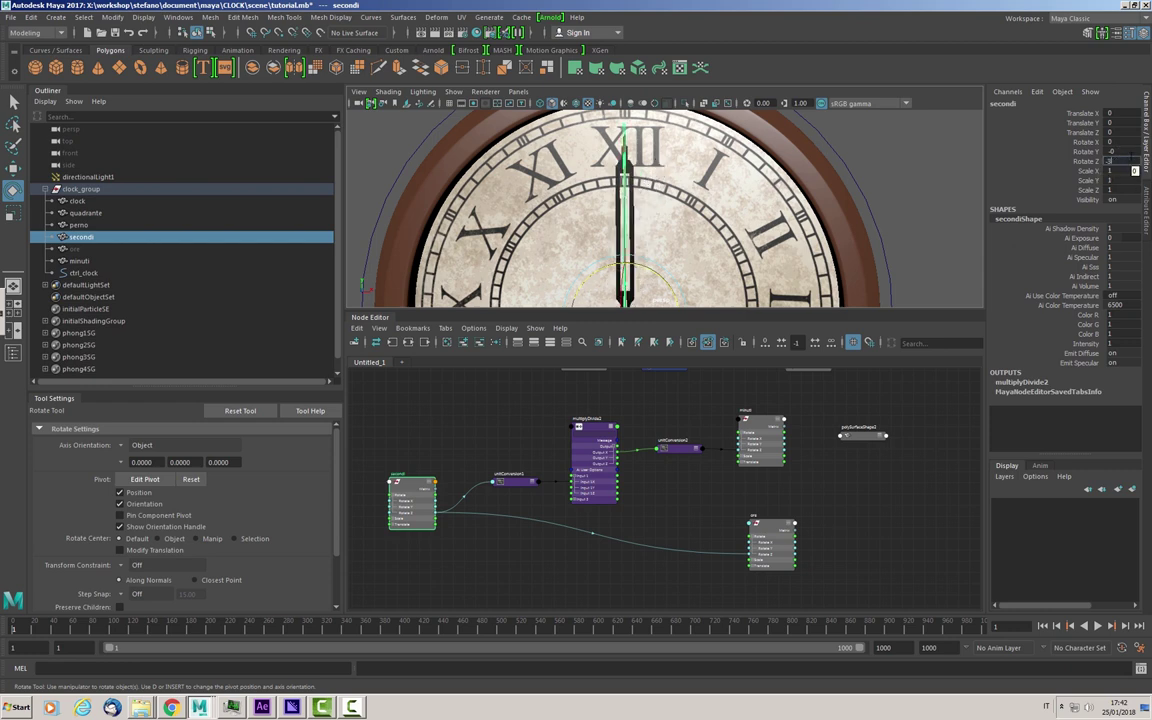
key("Return")
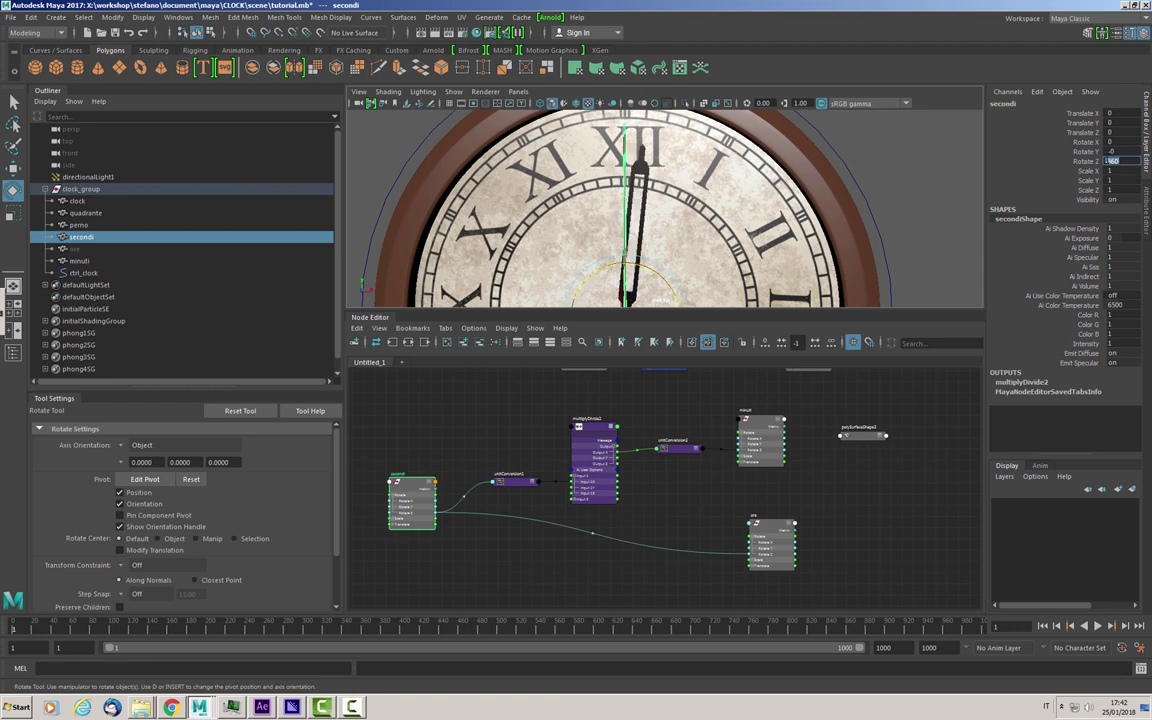
type("-361")
key("Return")
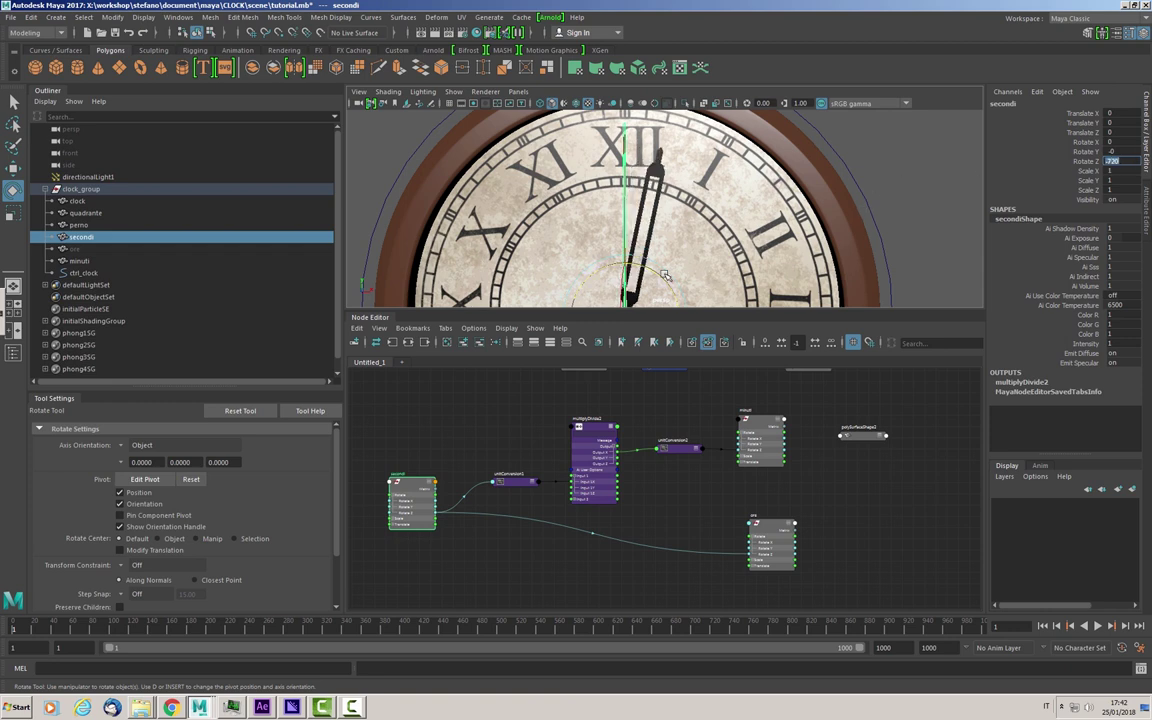
Rotate the second hand freely twice, undo both turns, and reset Rotate Z to 0.
left_click_drag(663, 269, 659, 266)
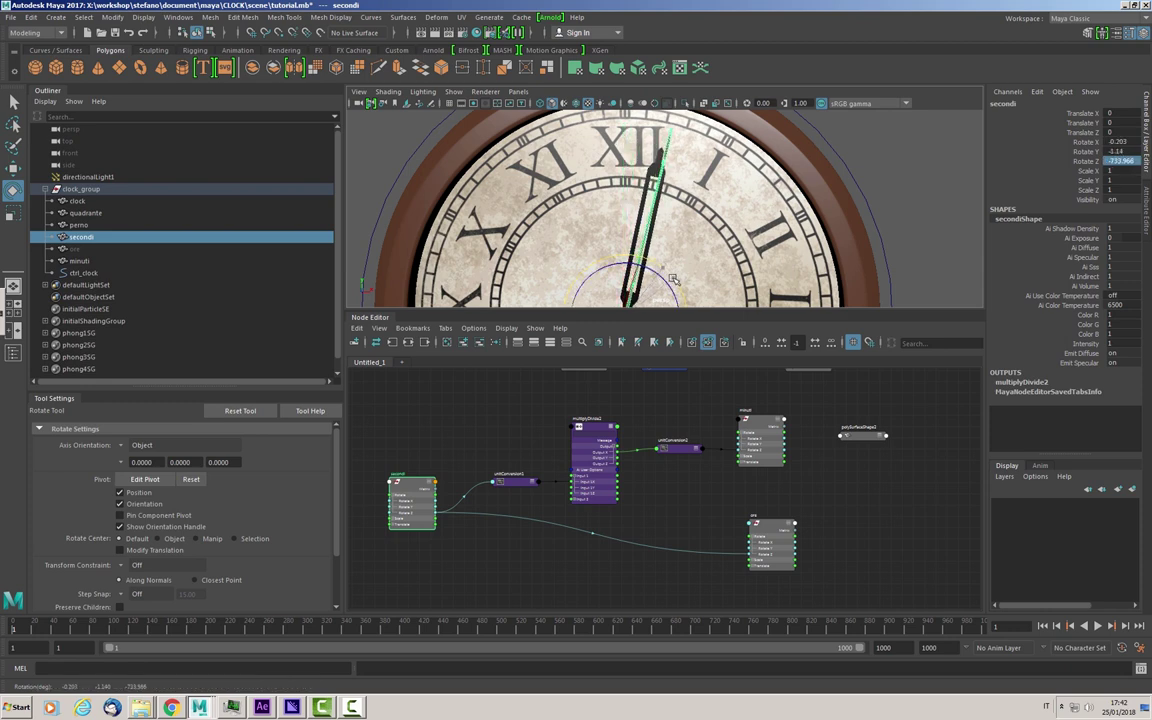
key("ctrl+z")
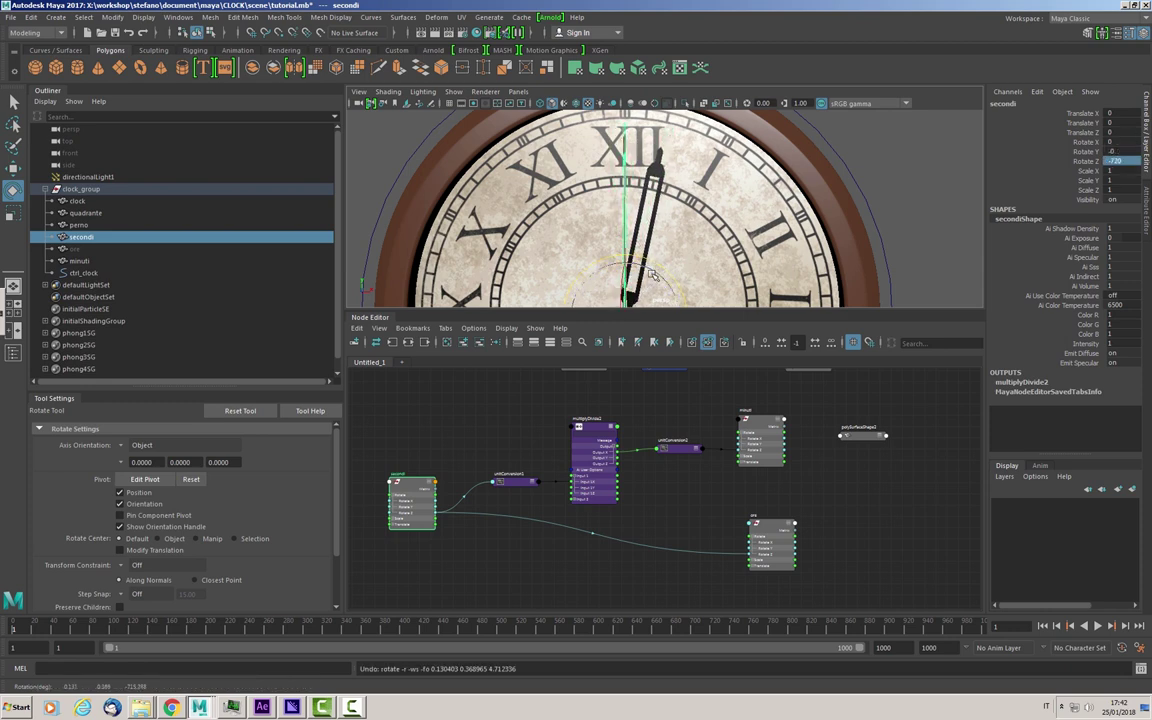
left_click_drag(651, 273, 750, 267)
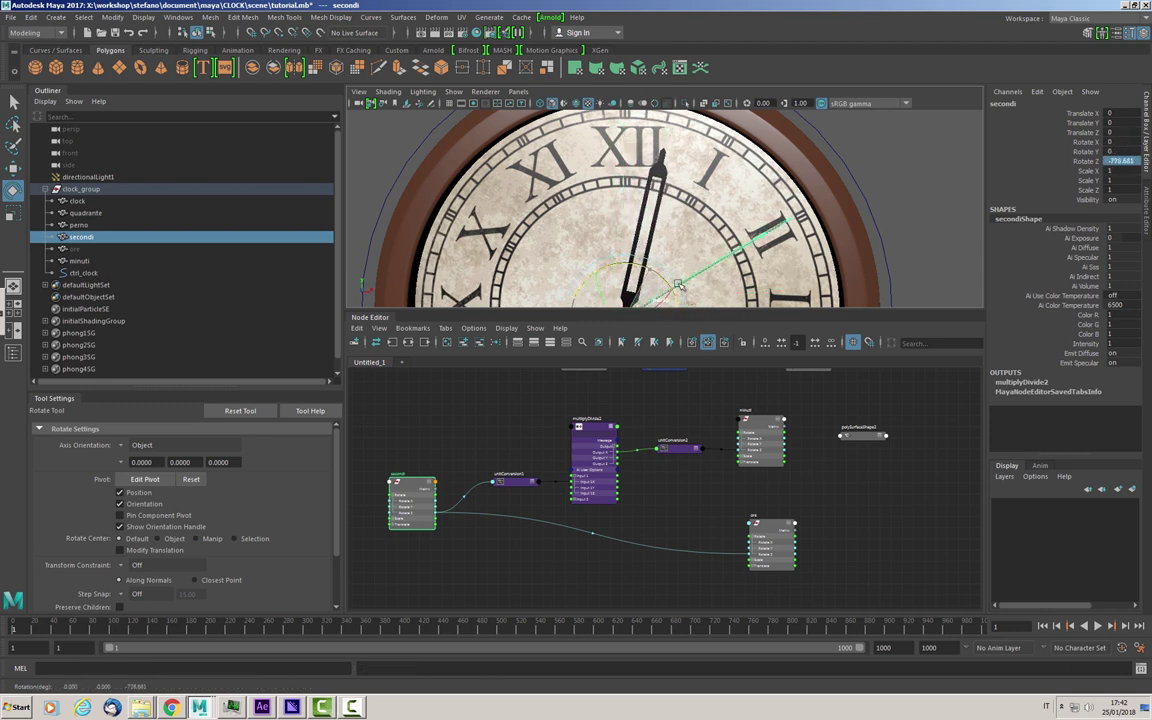
key("ctrl+z")
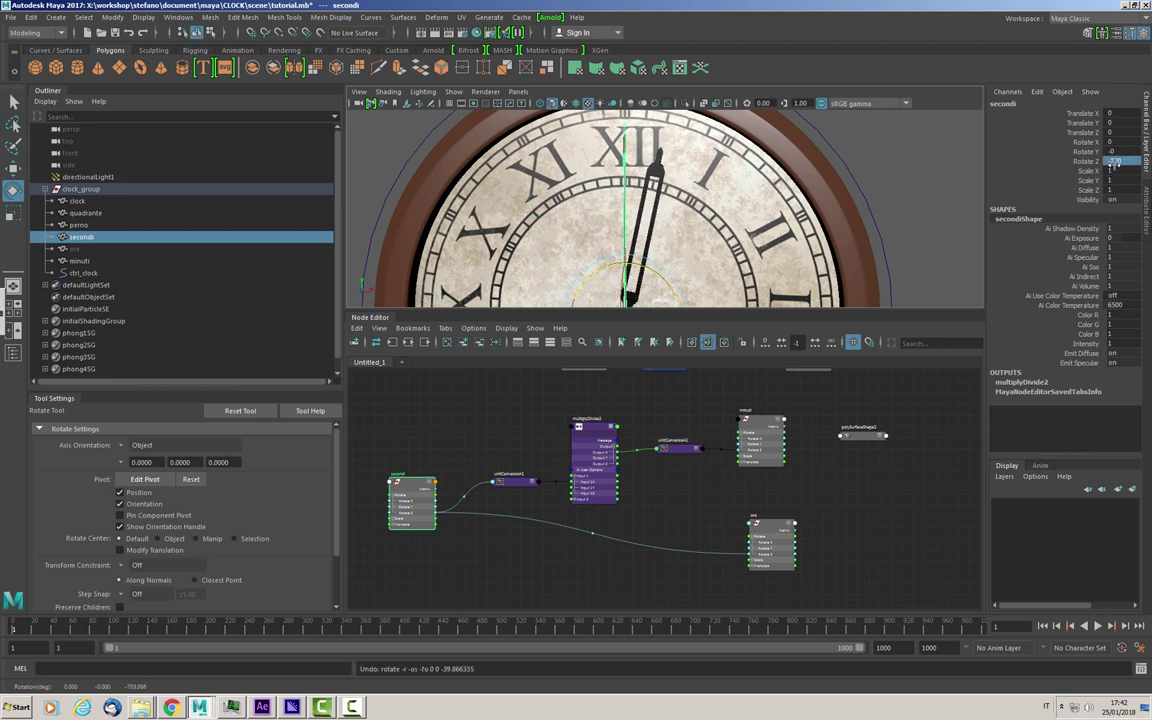
type("0")
key("Return")
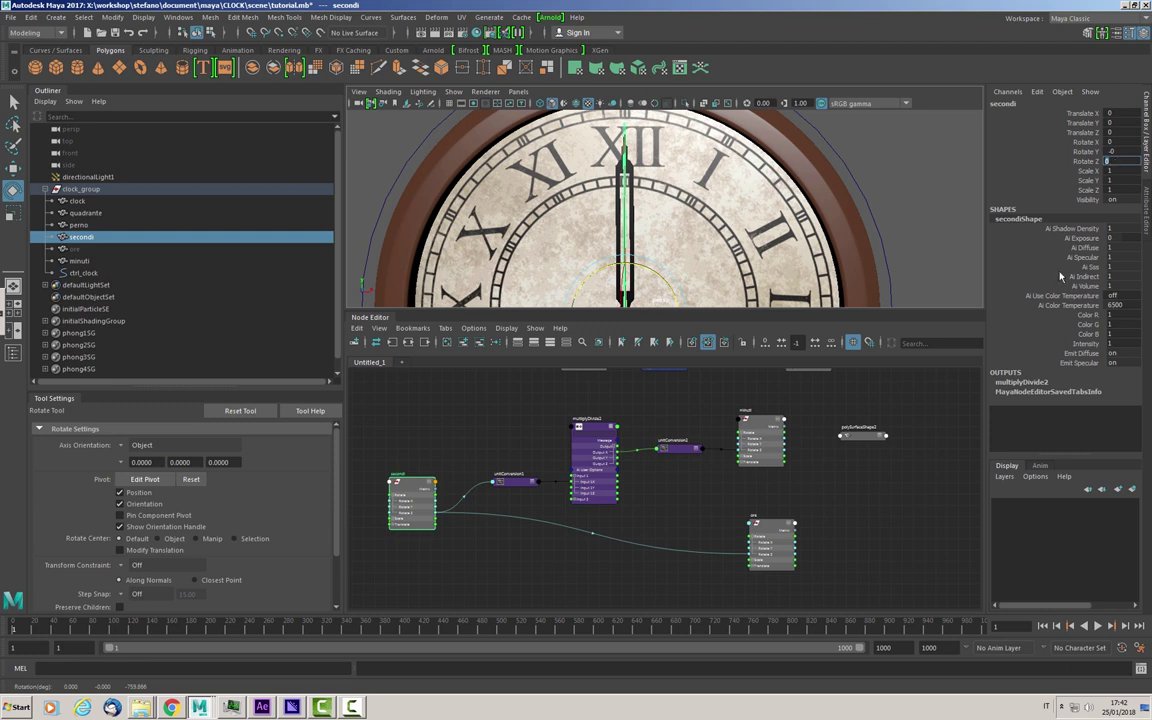
left_click(559, 551)
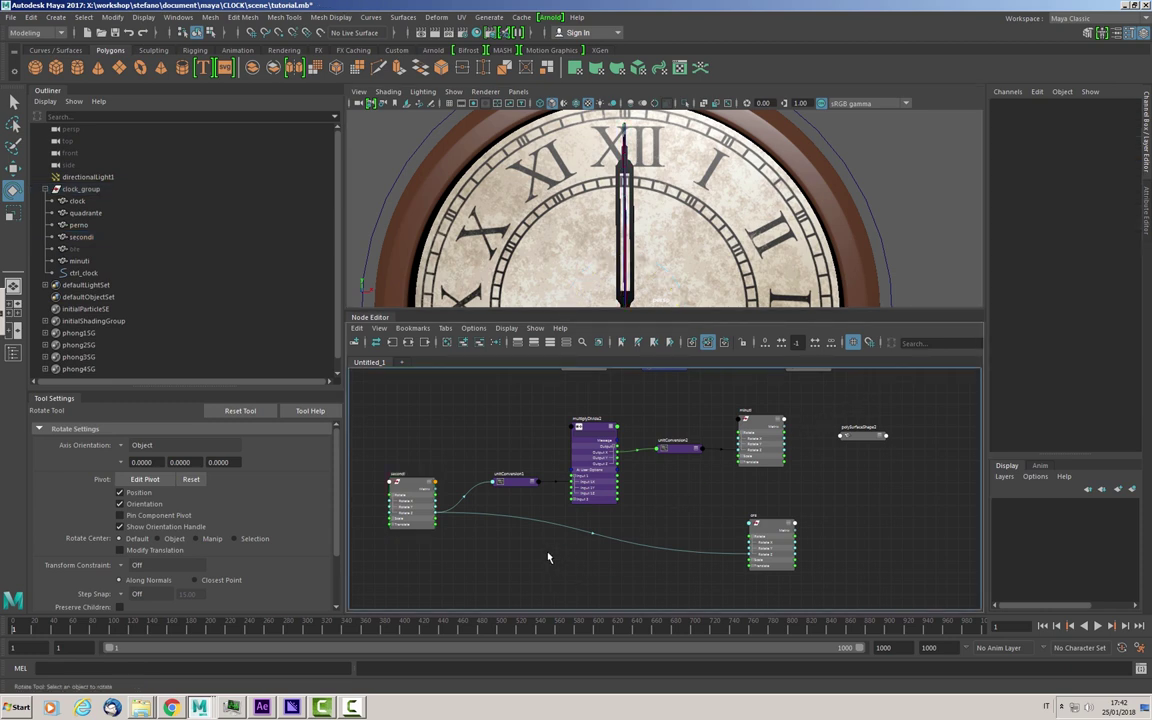
Unhide the ore hour hand and add a multiplyDivide node (multiplyDivide3) using 'multiplyDivide'.
left_click(77, 251)
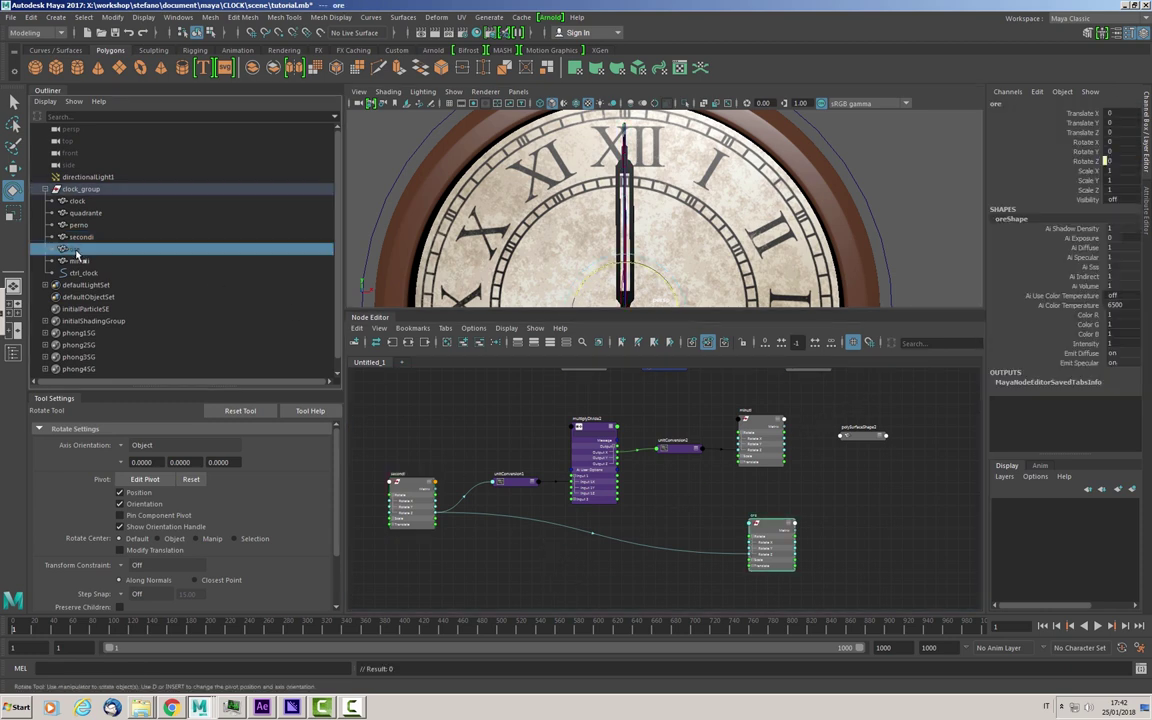
key("h")
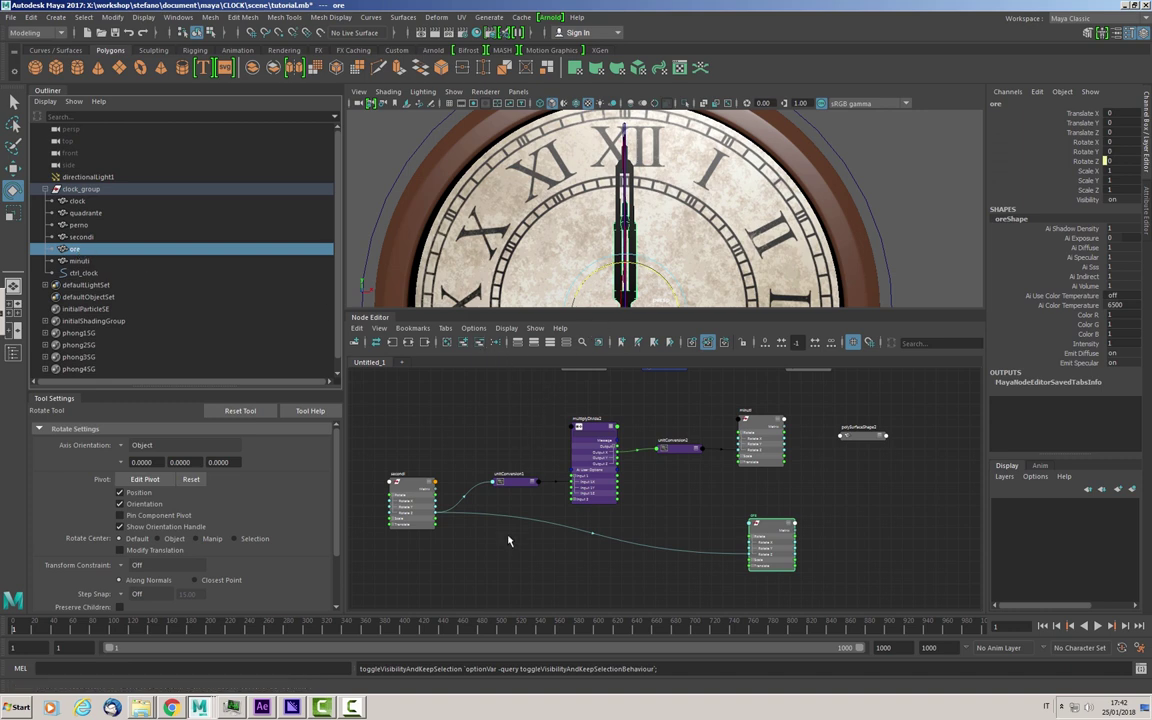
left_click(511, 553)
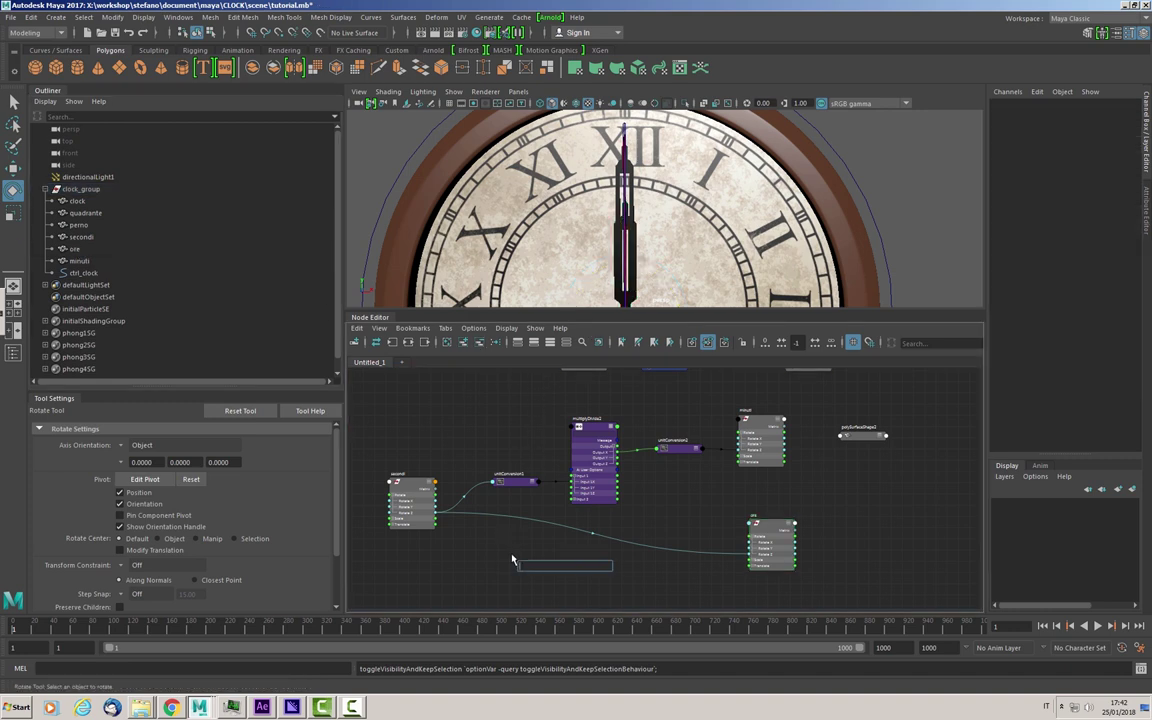
type("multiplyDivide")
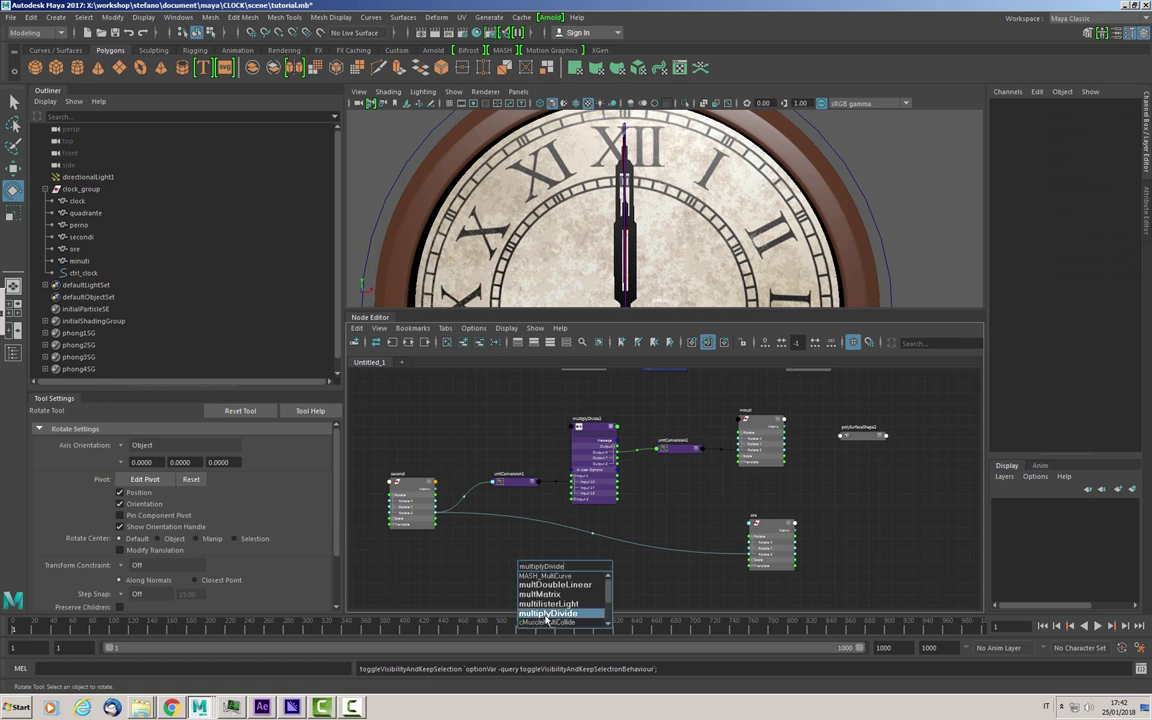
left_click(547, 613)
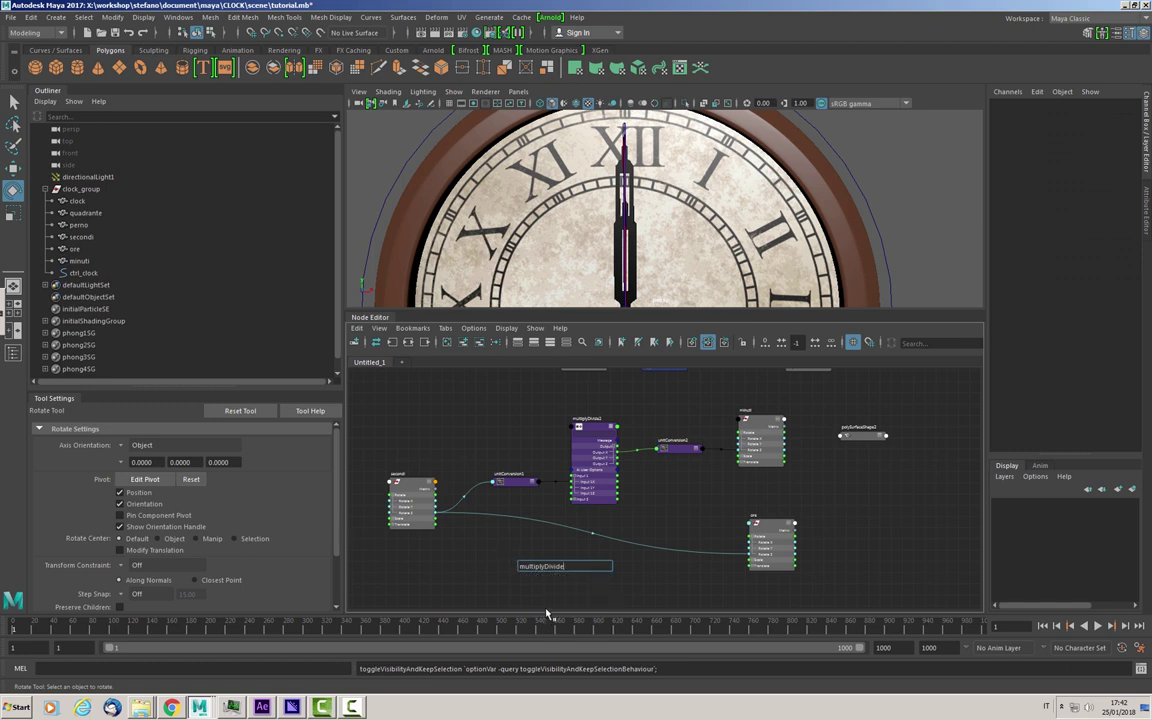
key("Return")
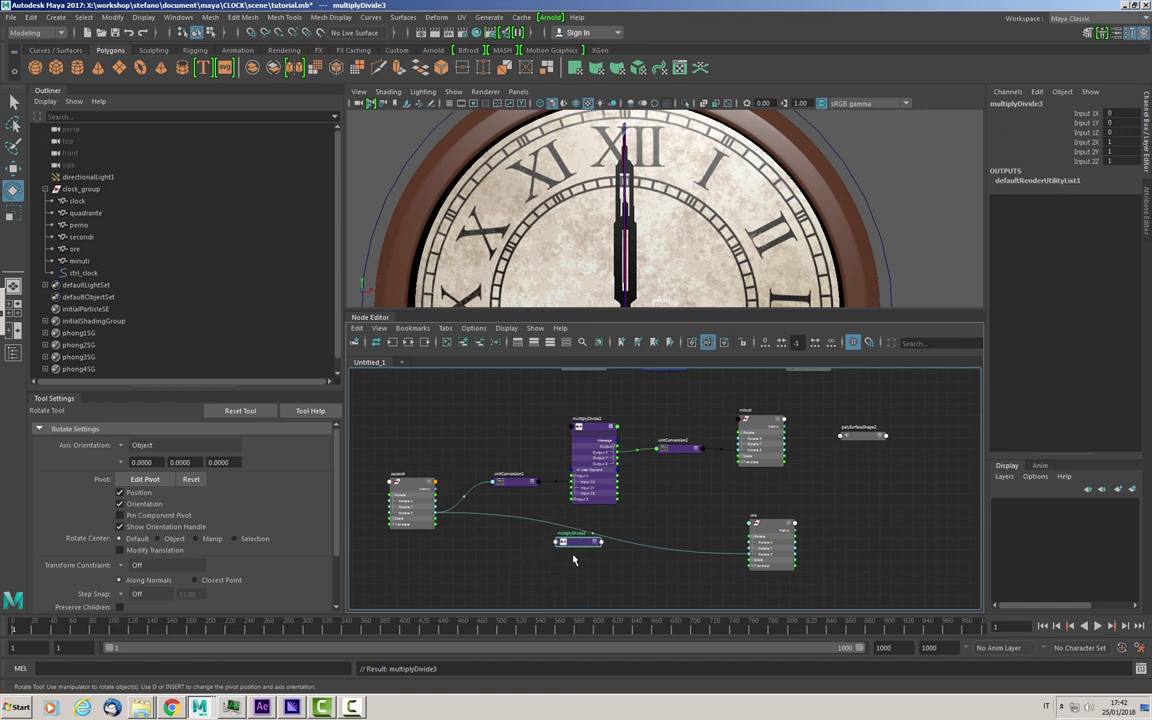
scroll(570, 580, "up", 4)
Expand multiplyDivide3 and connect secondi's Rotate Z to its Input 1X.
left_click(616, 528)
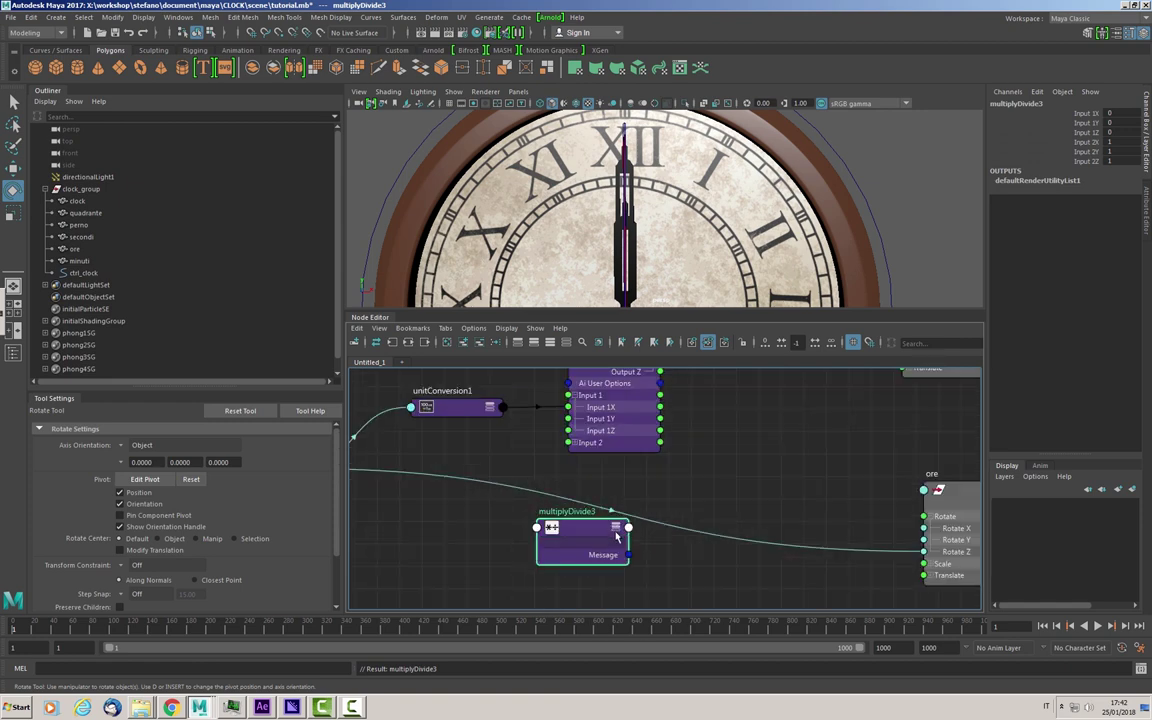
left_click(616, 528)
scroll(512, 528, "down", 2)
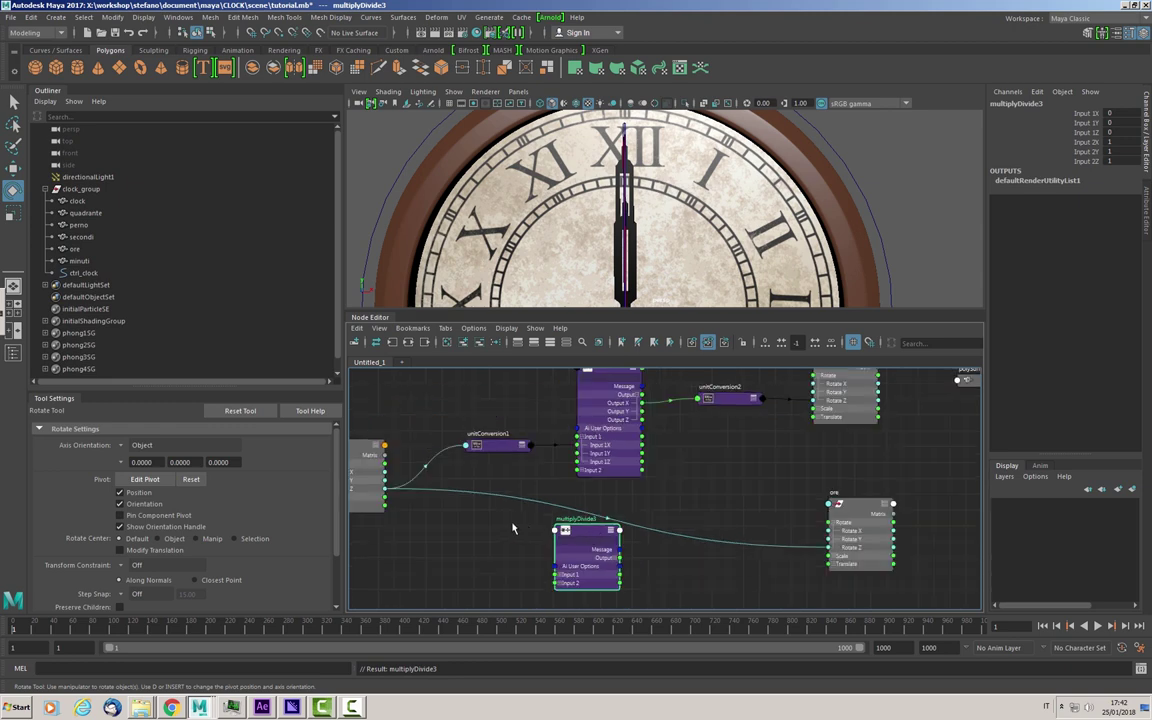
left_click_drag(356, 467, 394, 497)
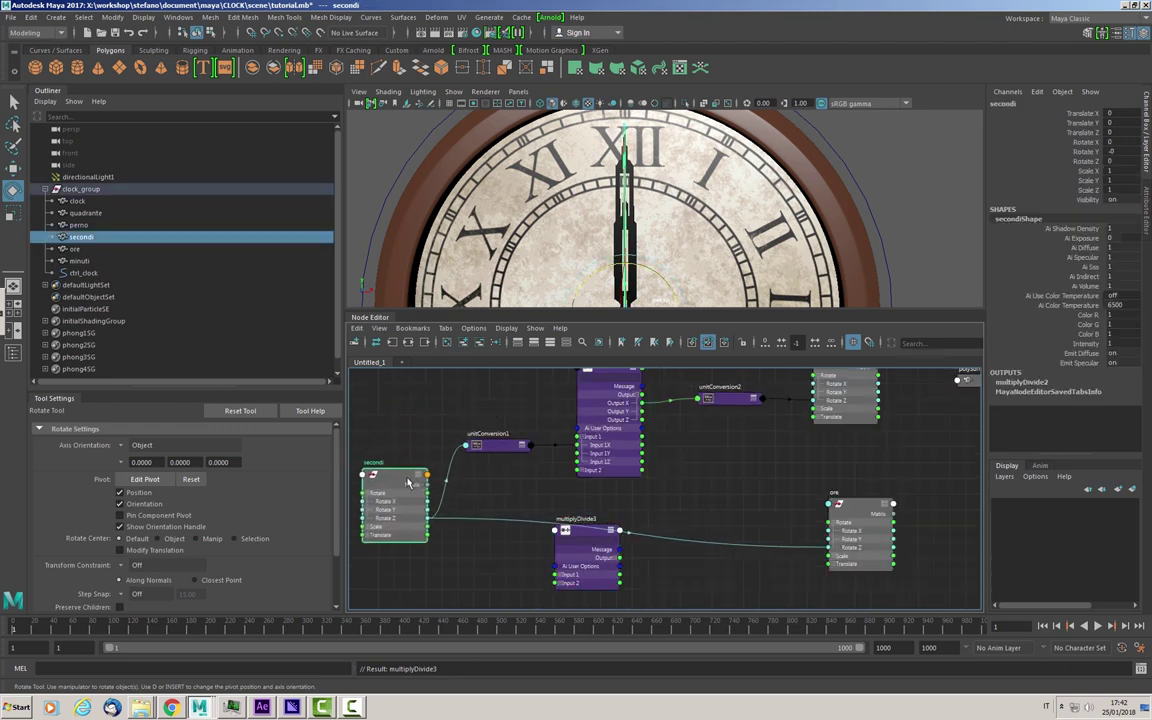
left_click(570, 575)
left_click_drag(585, 540, 597, 517)
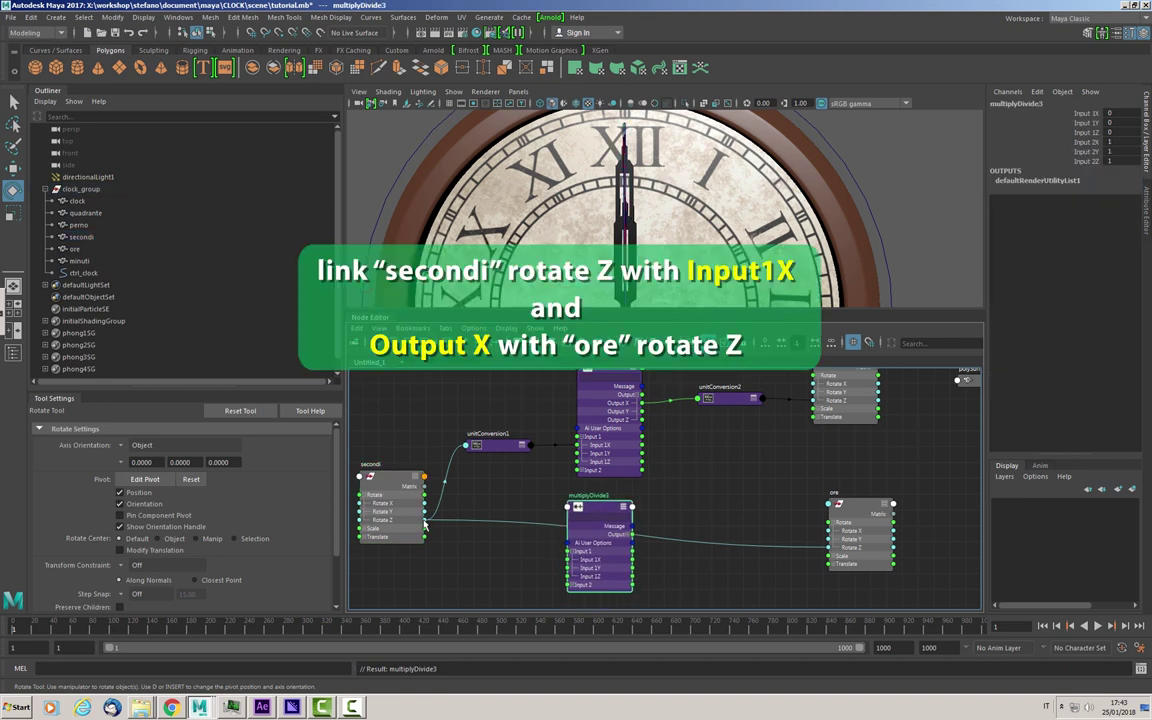
left_click_drag(424, 521, 567, 559)
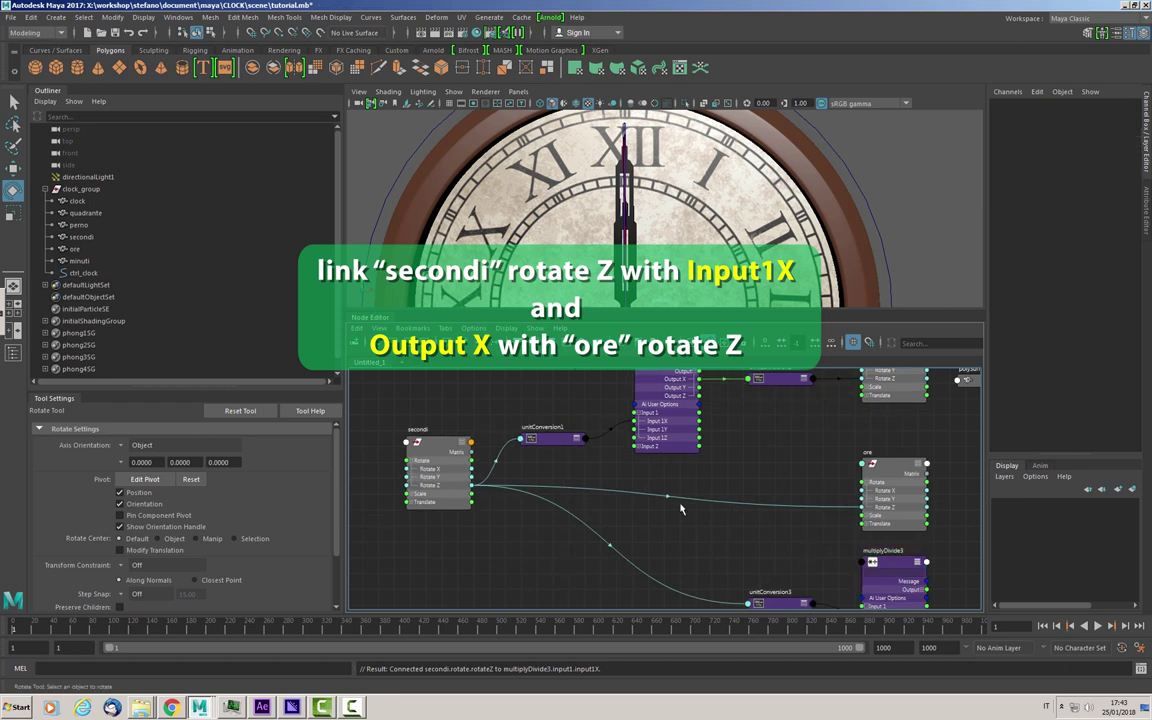
Tidy unitConversion3 and multiplyDivide3, then connect Output X to ore's Rotate Z.
middle_click_drag(775, 545, 692, 512, "alt")
left_click_drag(696, 573, 548, 533)
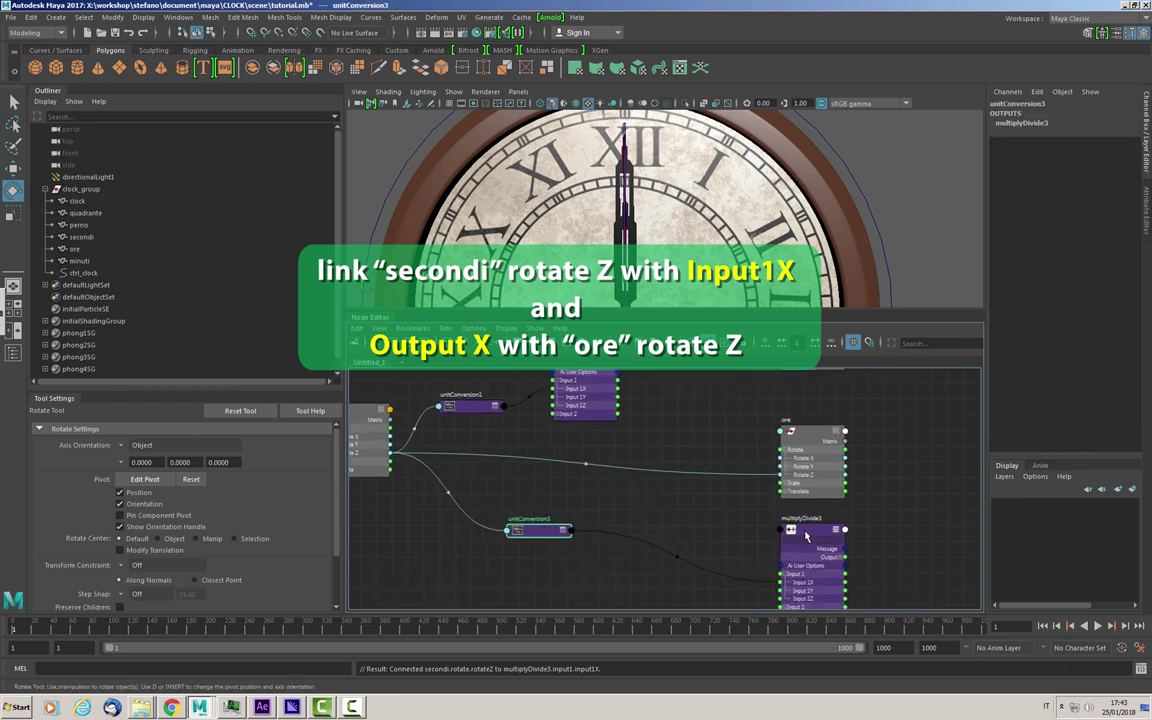
left_click_drag(805, 534, 628, 497)
left_click_drag(537, 537, 487, 526)
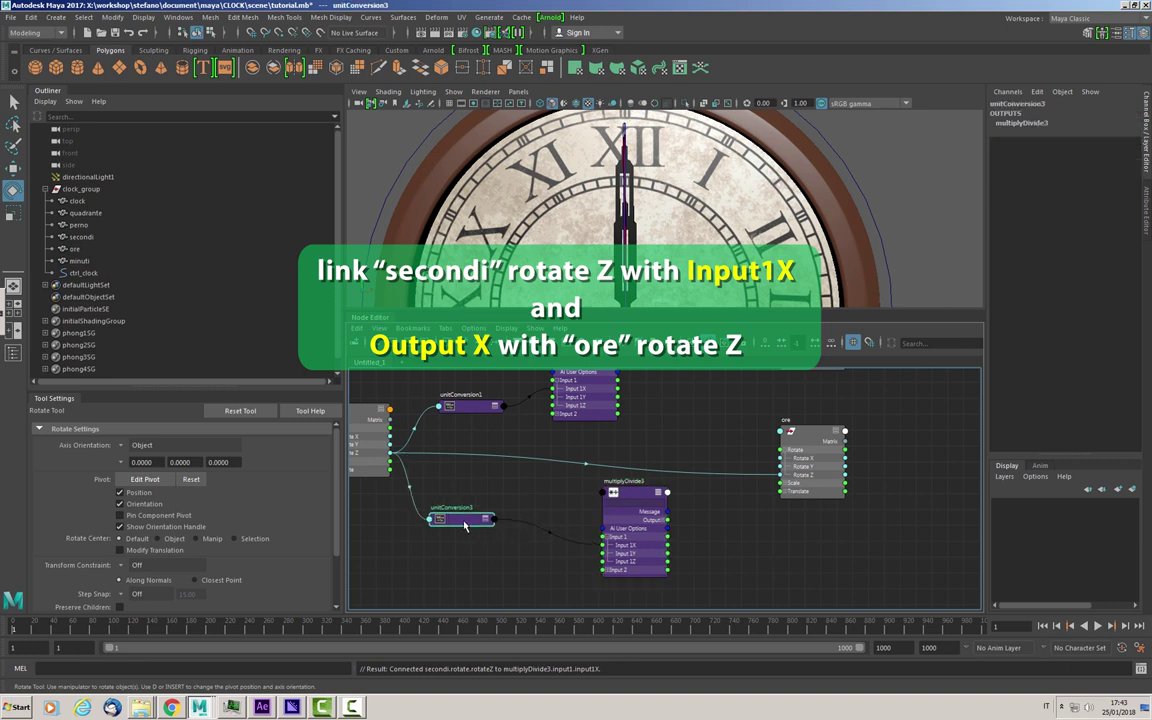
left_click_drag(663, 527, 641, 522)
left_click(641, 517)
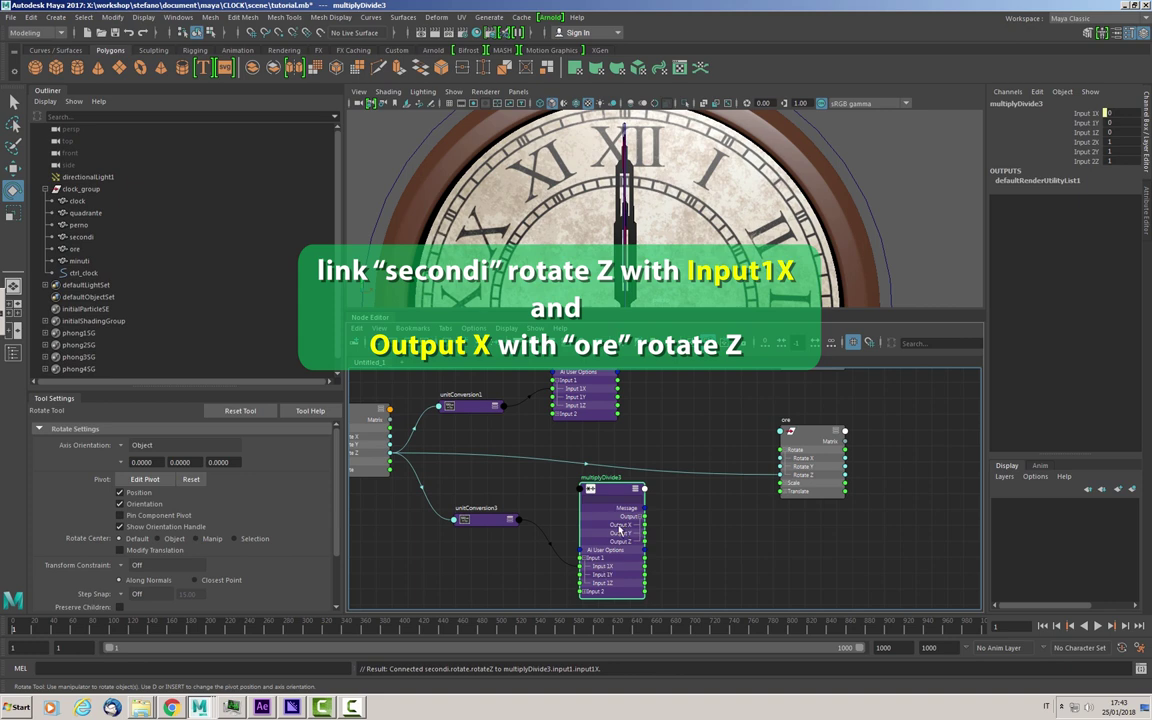
left_click_drag(644, 524, 780, 476)
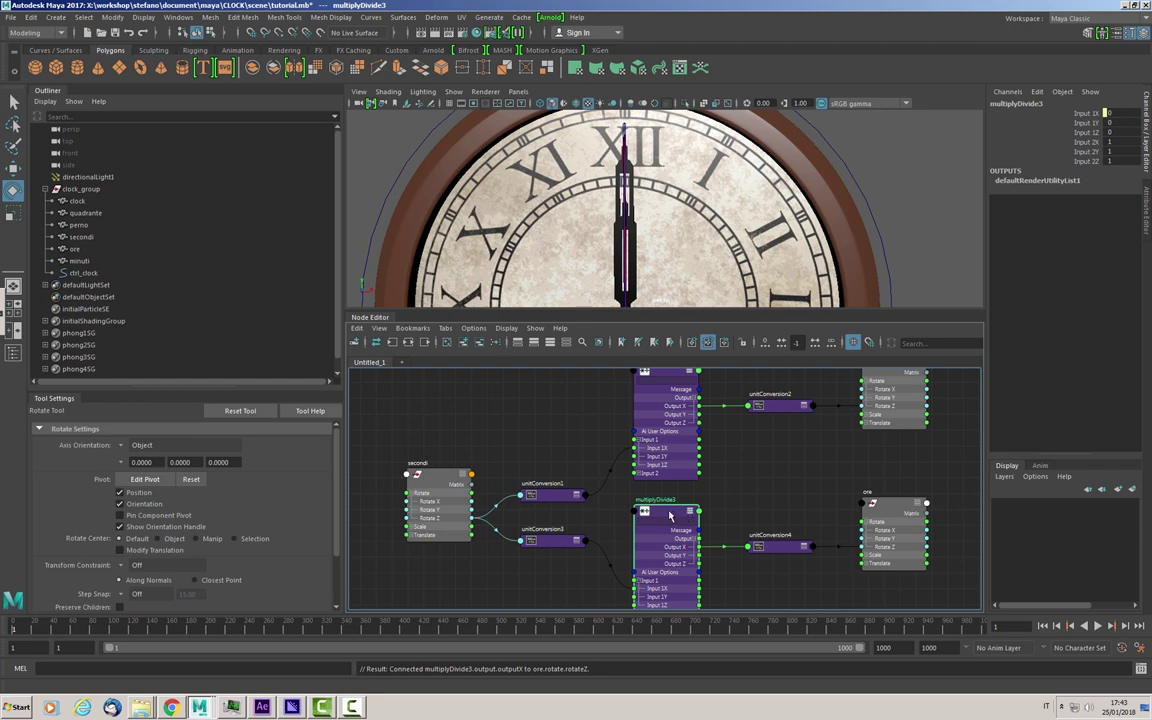
Set multiplyDivide3's operation to Divide with Input 2 X at 720.
double_click(688, 513)
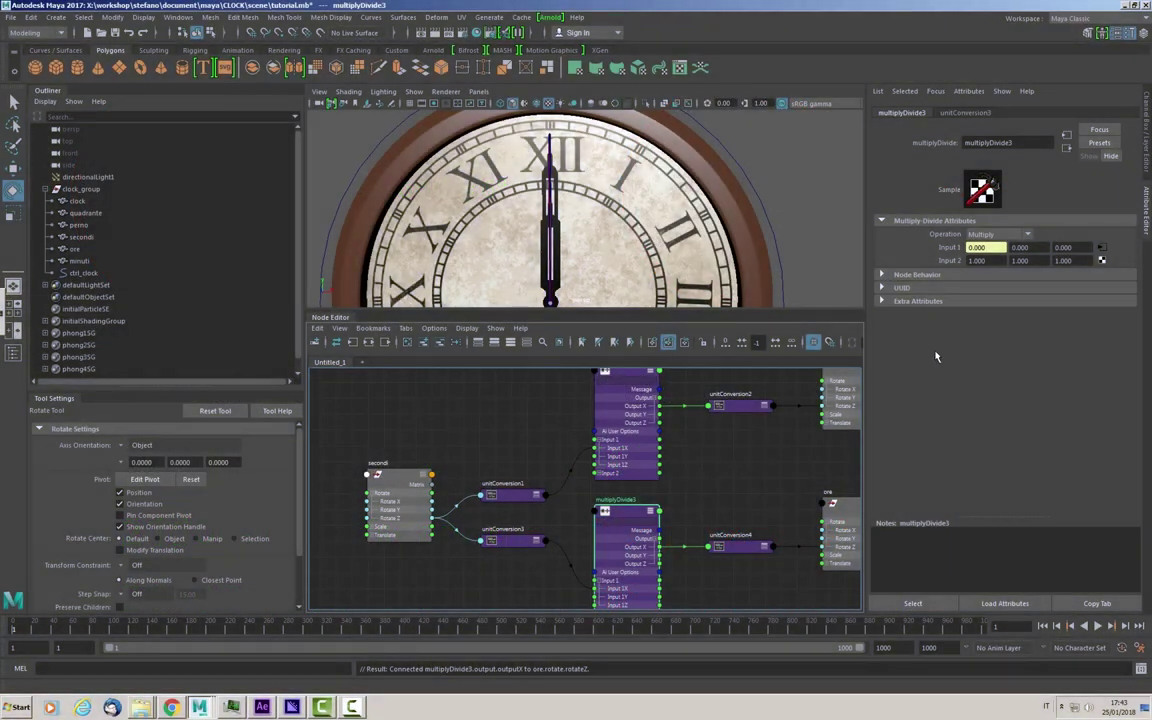
left_click(999, 236)
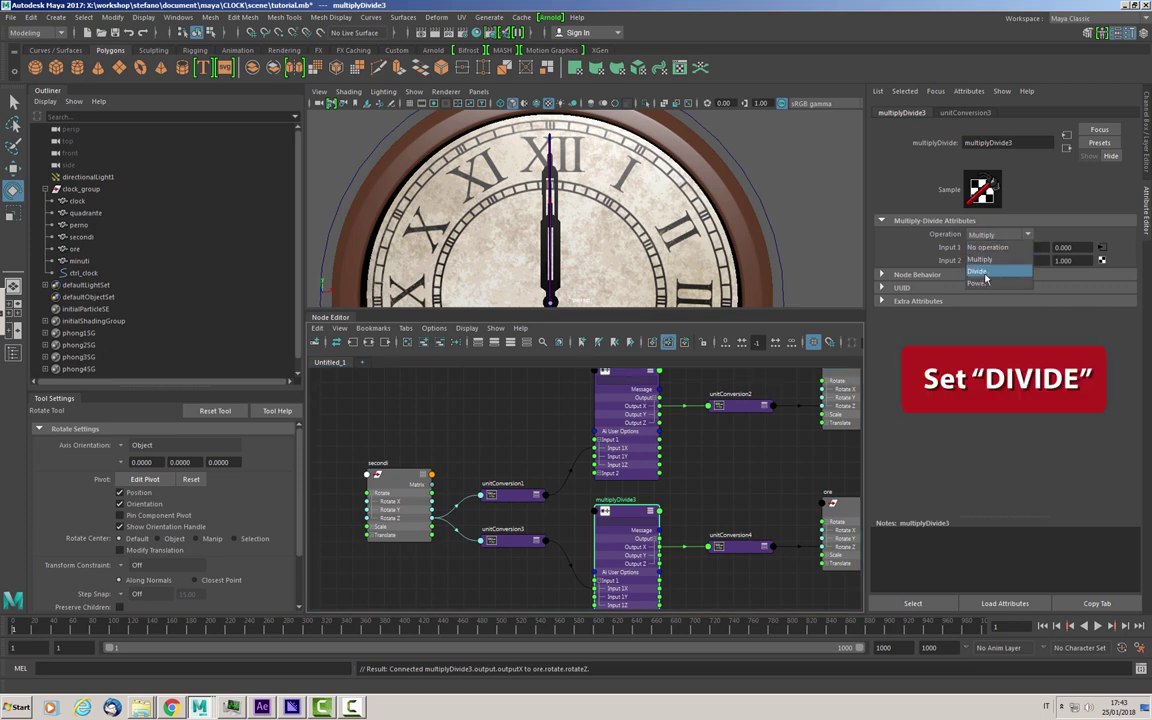
left_click(982, 271)
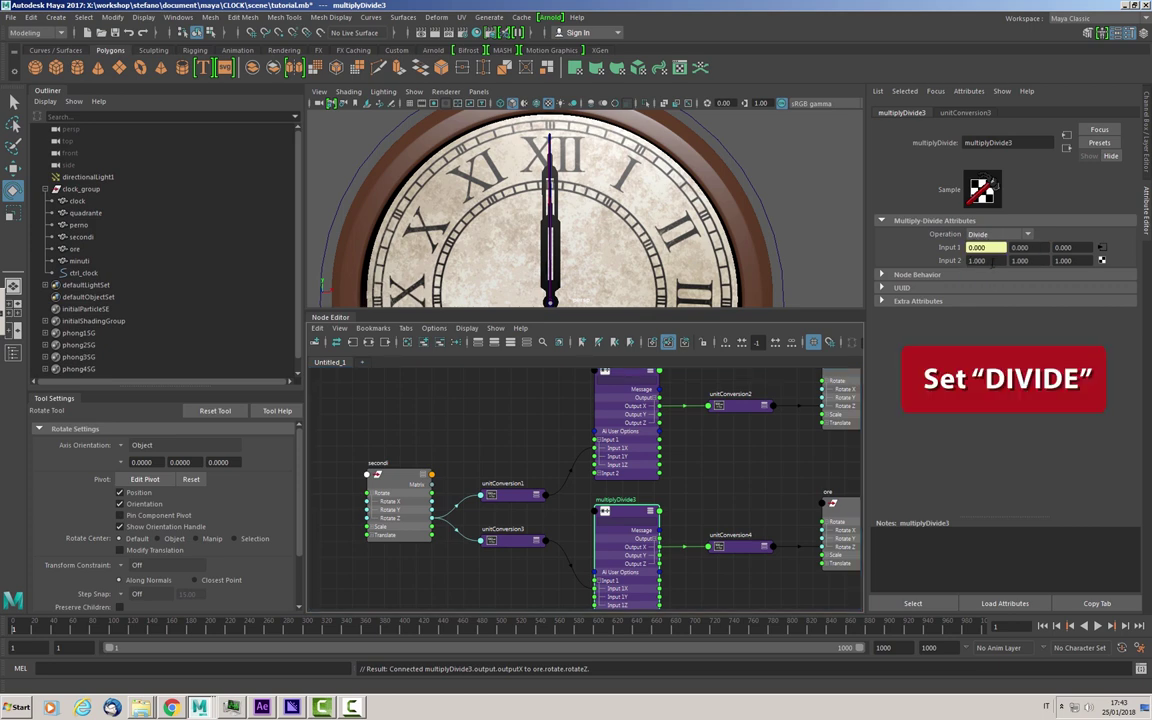
left_click(991, 261)
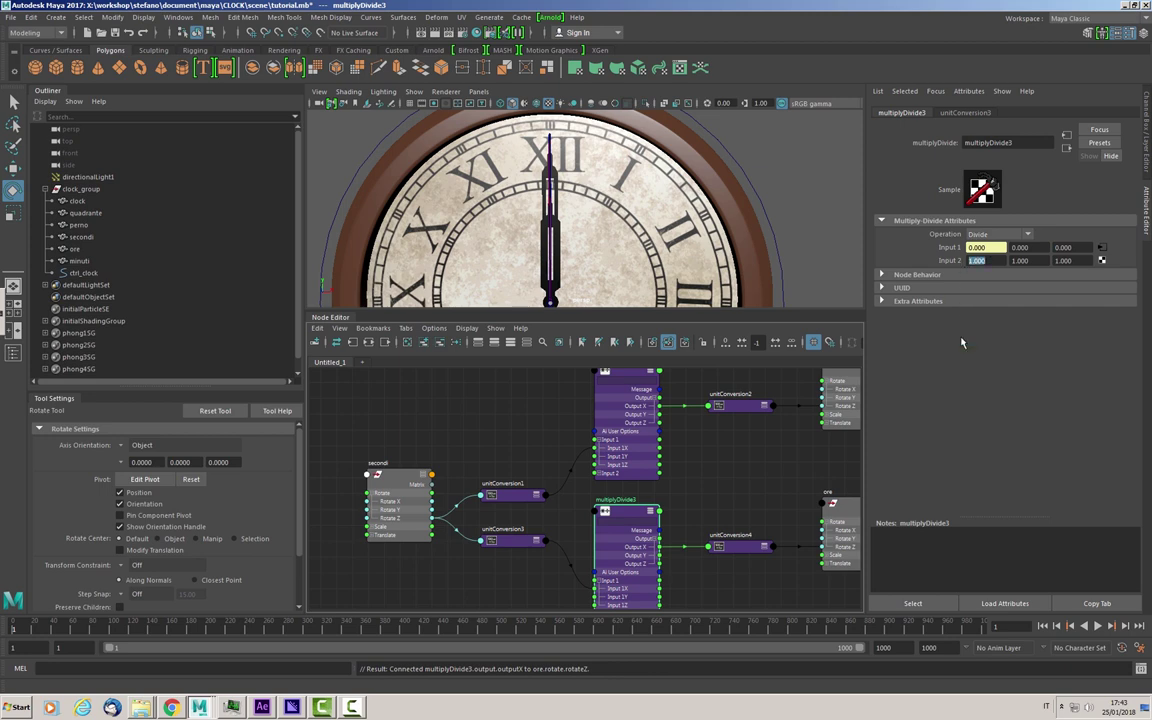
type("720")
key("Return")
Enlarge and recentre the 3D view, then spin secondi around the dial to watch the hands.
left_click_drag(497, 314, 493, 440)
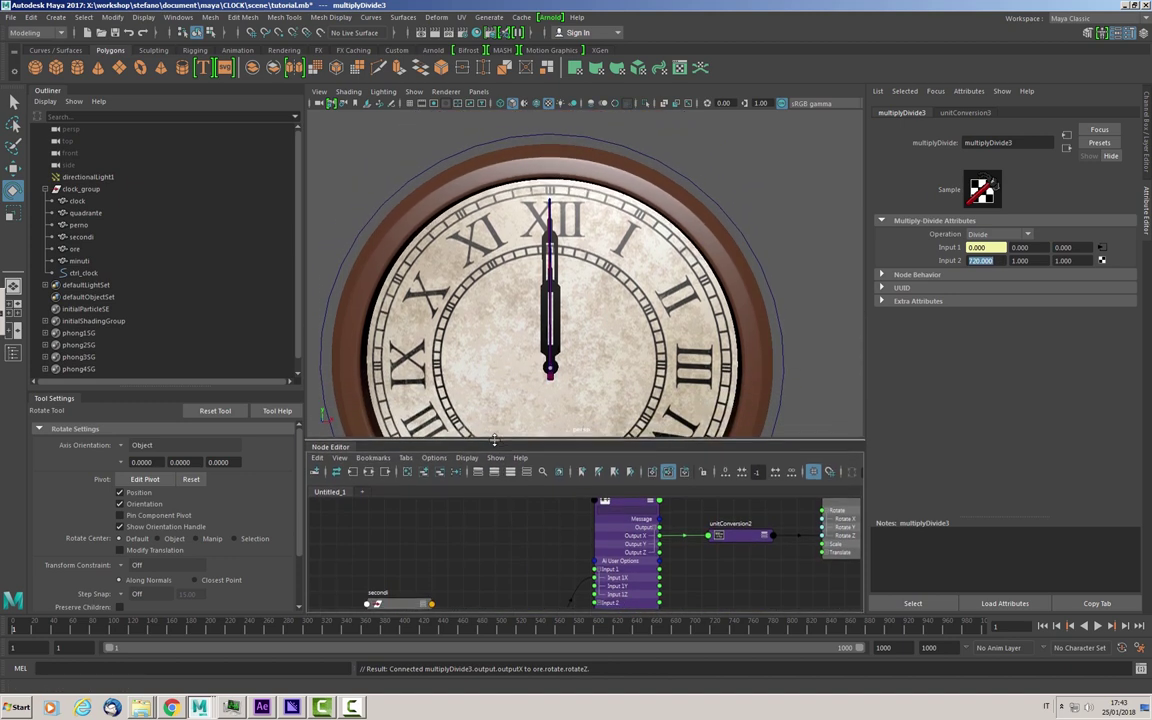
scroll(577, 328, "down", 2)
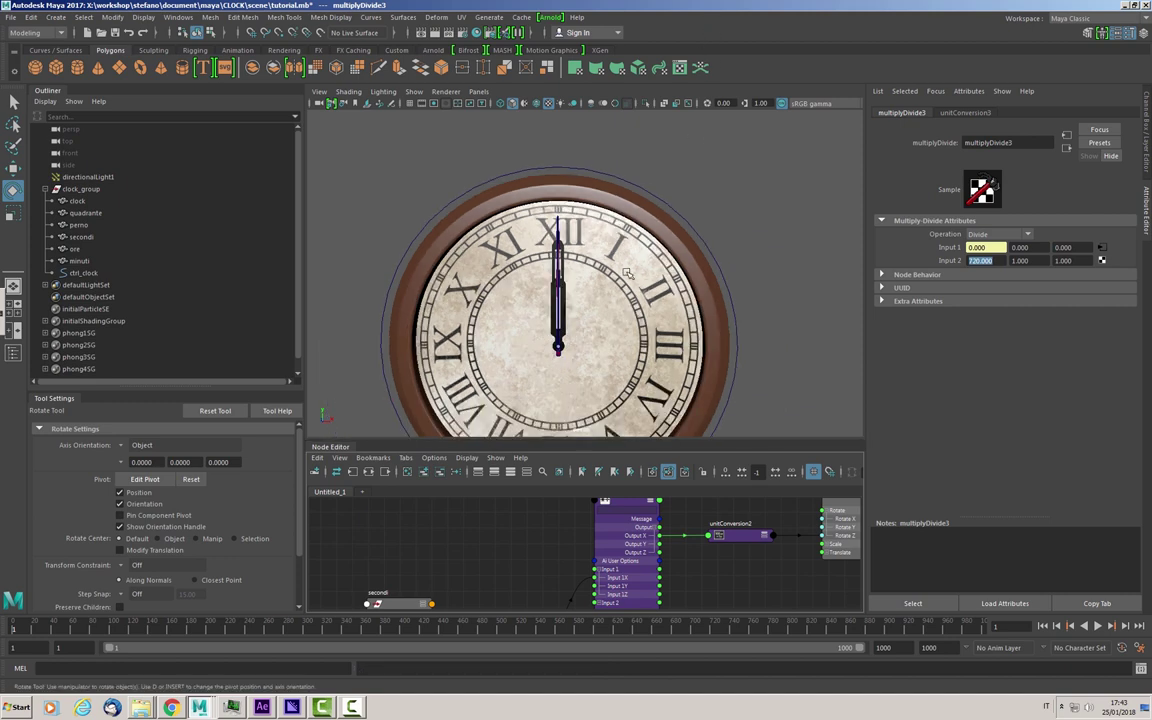
middle_click_drag(623, 282, 638, 224, "alt")
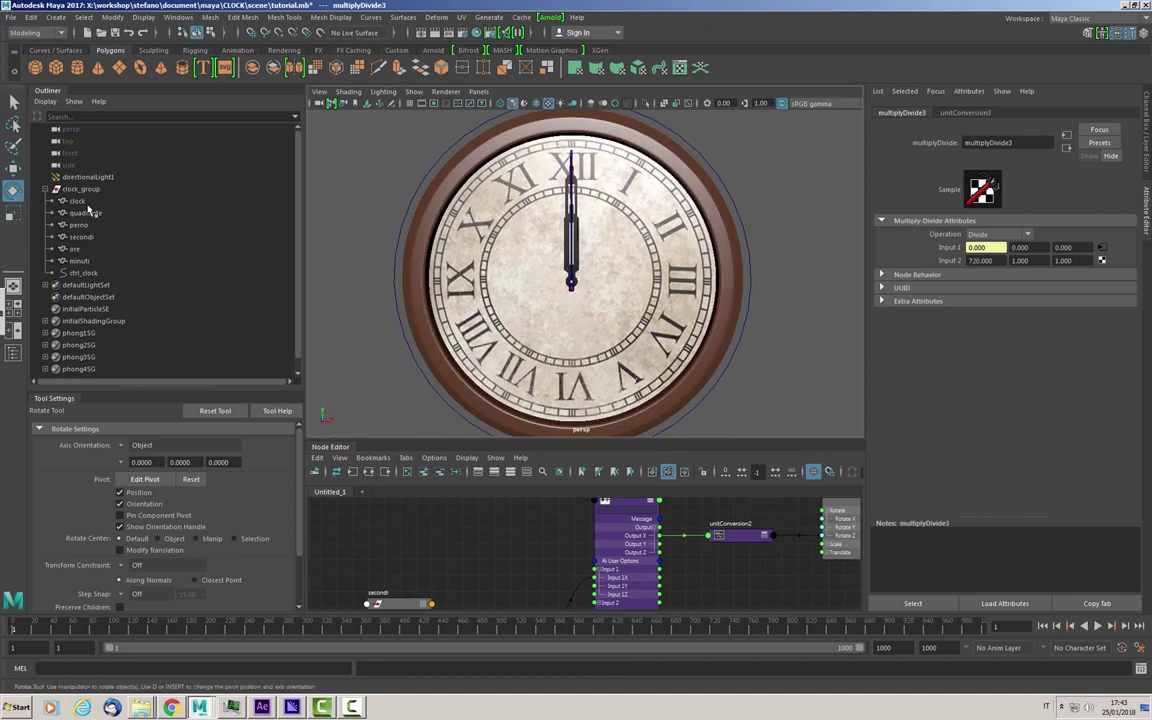
left_click(81, 237)
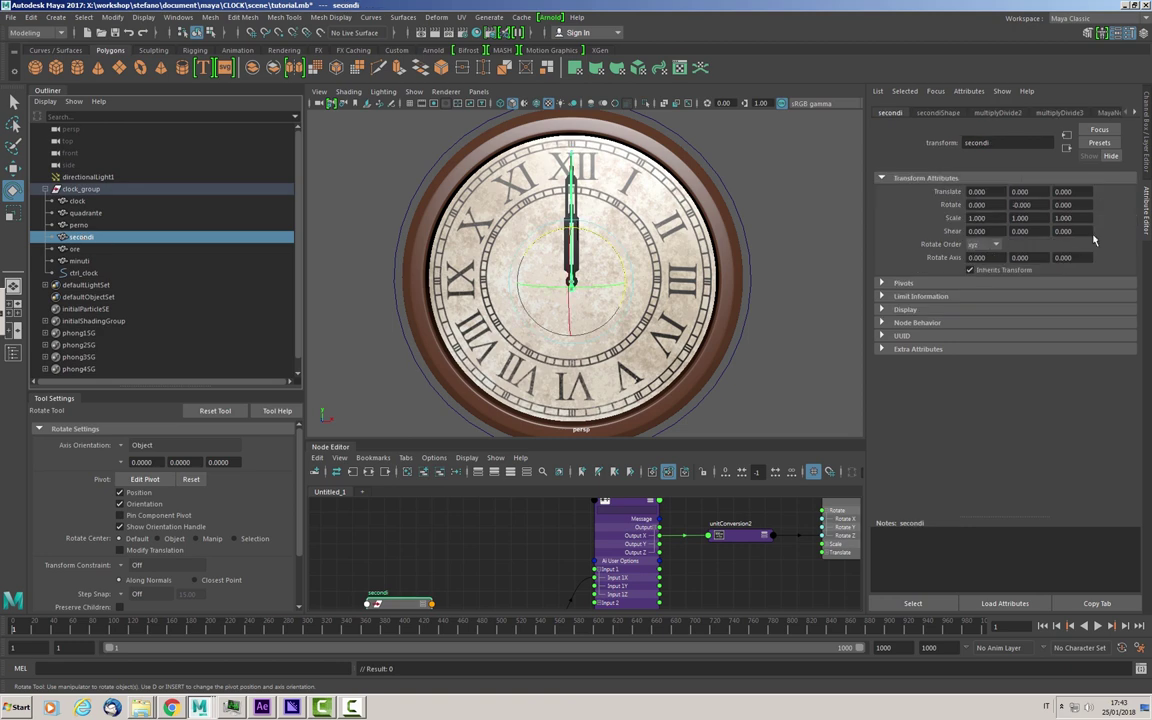
left_click(1148, 158)
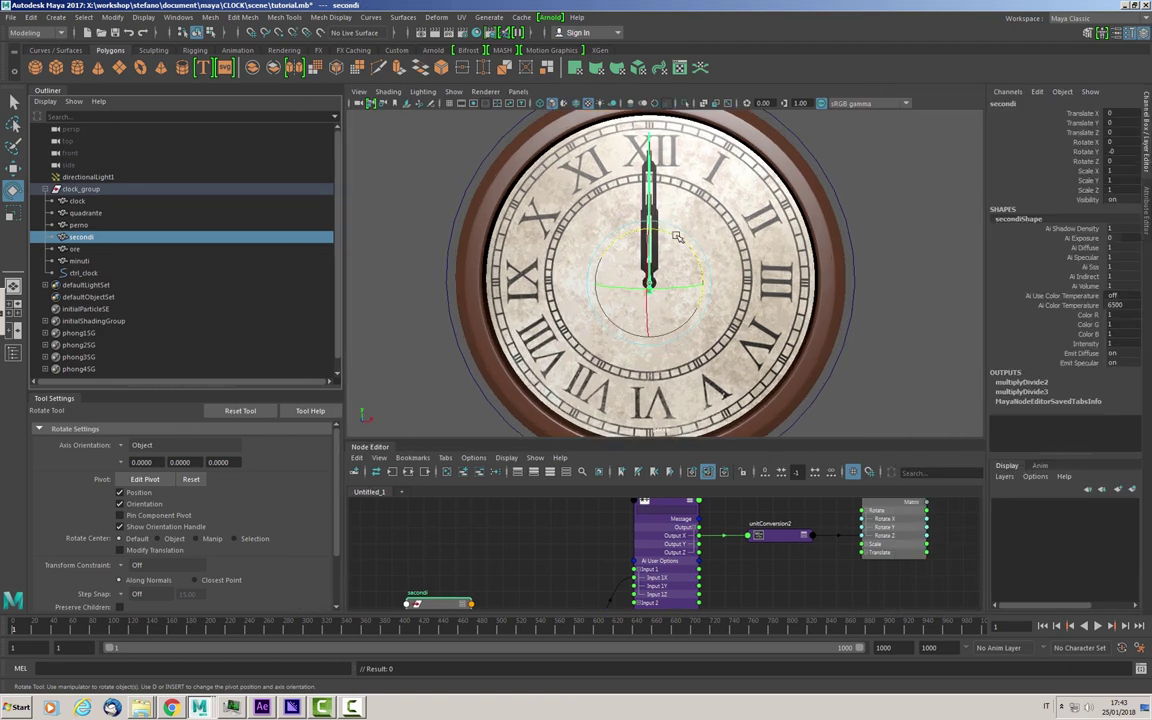
mouse_move(611, 219)
left_mouse_down()
mouse_move(688, 248)
mouse_move(697, 491)
mouse_move(643, 110)
mouse_move(783, 489)
left_mouse_up()
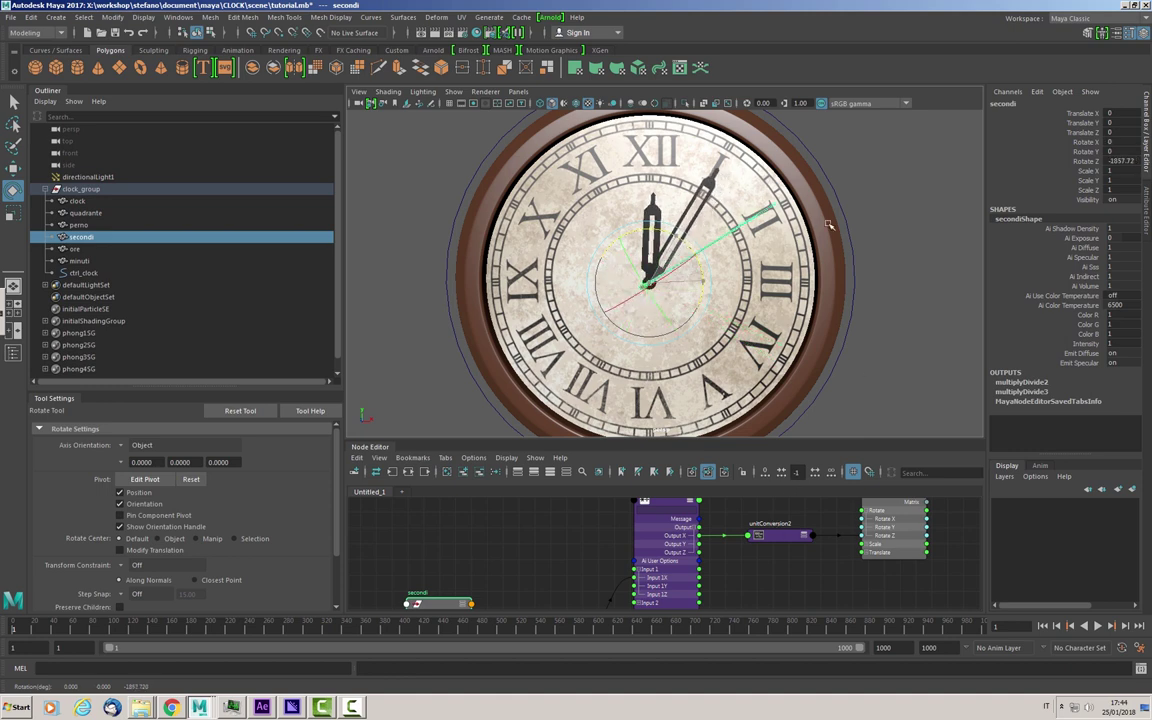
left_click_drag(783, 489, 990, 161)
Enter secondi Rotate Z values of 21600 and then -21600.
double_click(1124, 161)
type("21600")
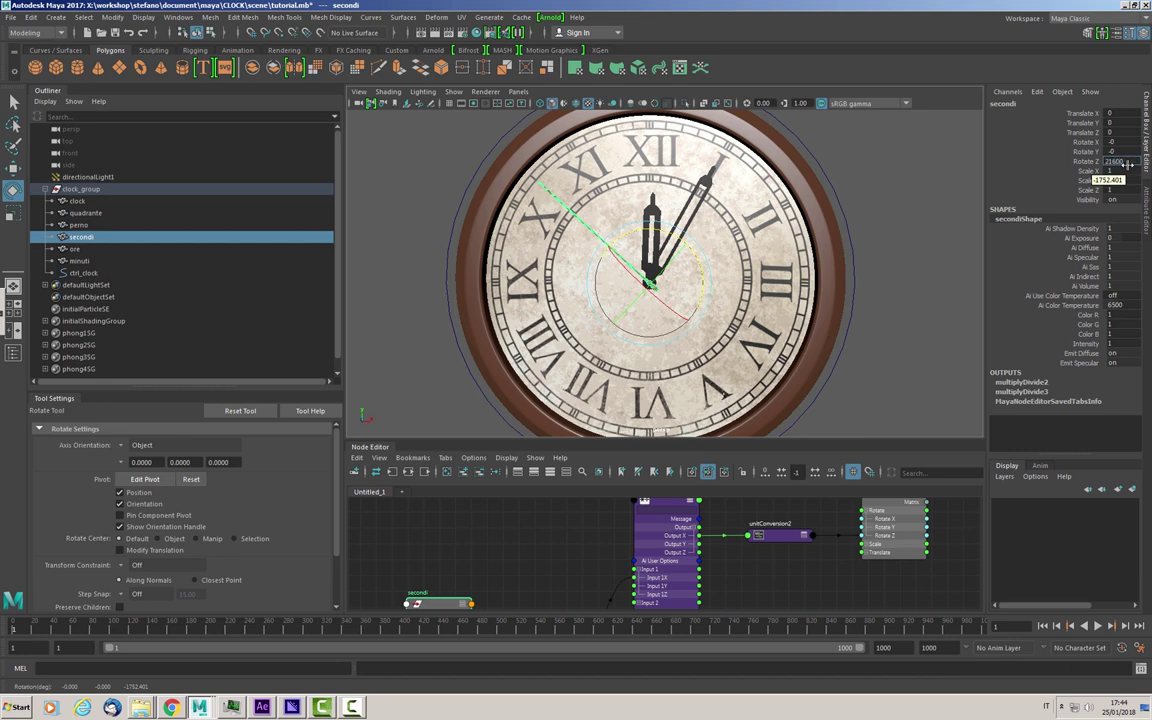
key("Return")
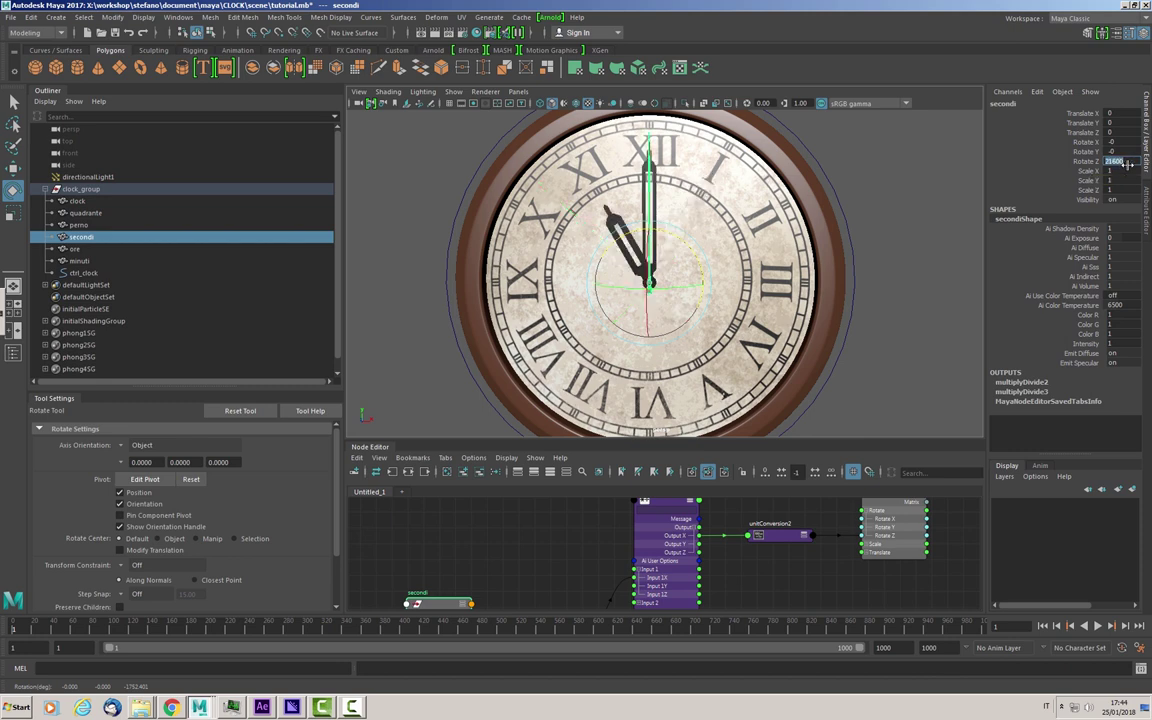
left_click(1125, 162)
type("-")
key("Return")
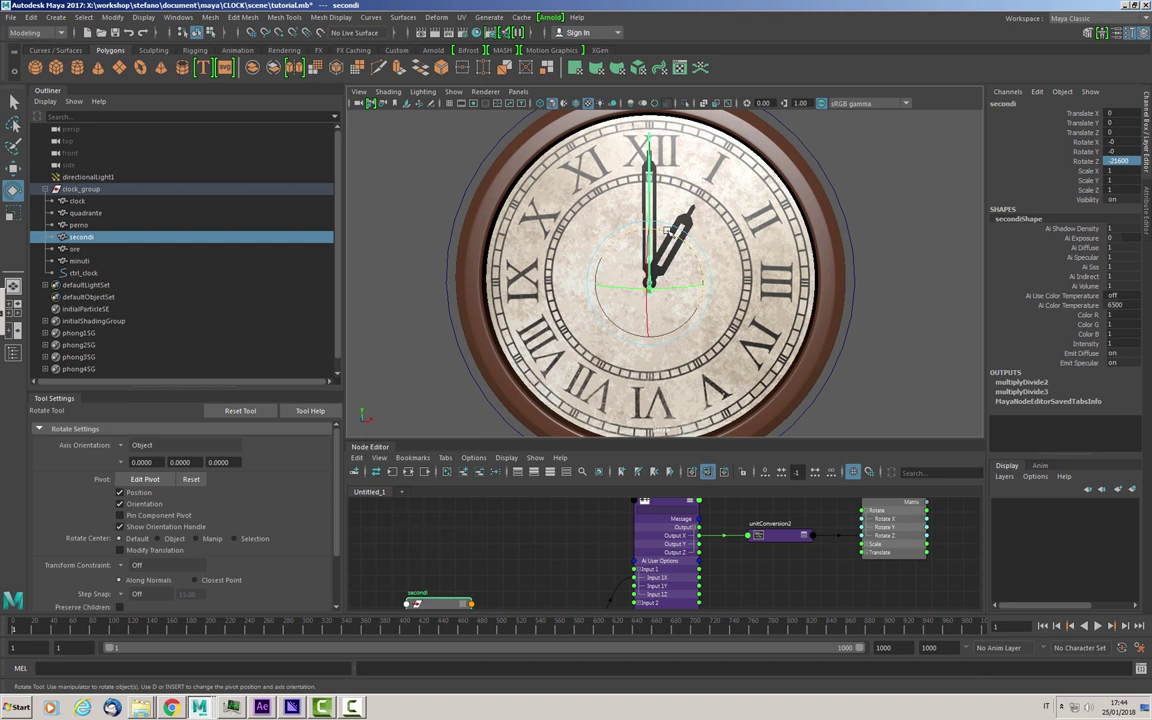
Spin the second hand further, then reset Rotate Z to 0 and deselect.
mouse_move(668, 232)
left_mouse_down()
mouse_move(330, 493)
mouse_move(368, 199)
left_mouse_up()
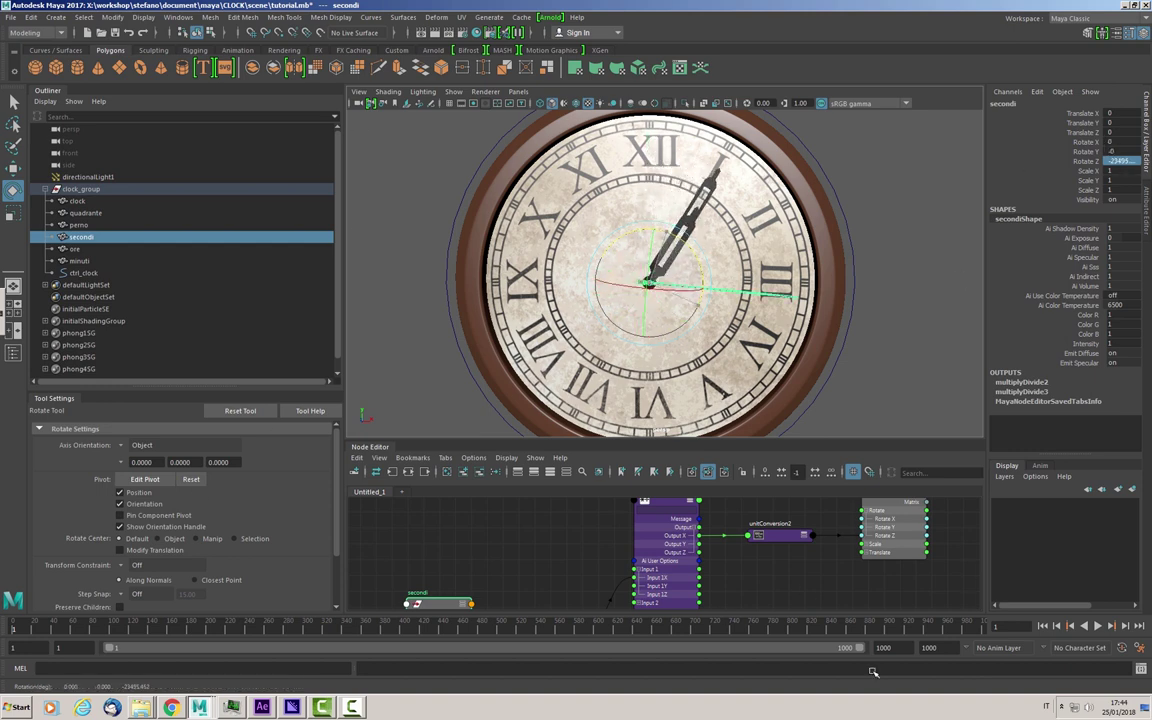
mouse_move(470, 289)
left_mouse_down()
mouse_move(579, 235)
mouse_move(604, 186)
left_mouse_up()
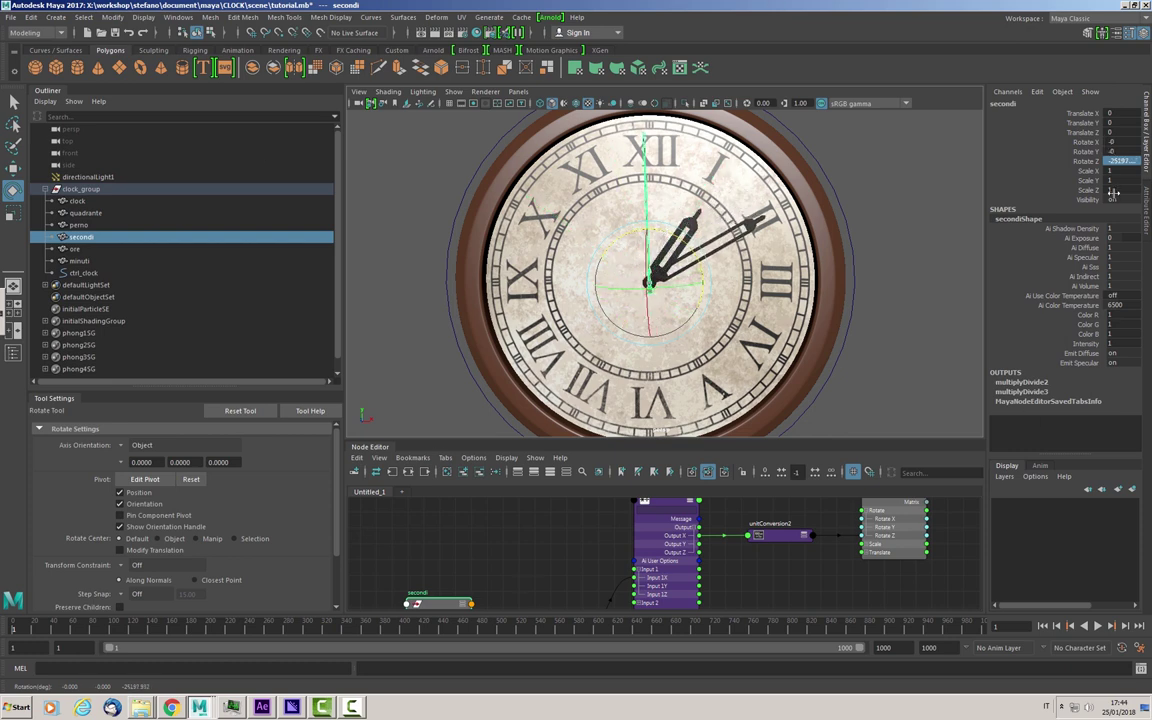
type("0")
key("Return")
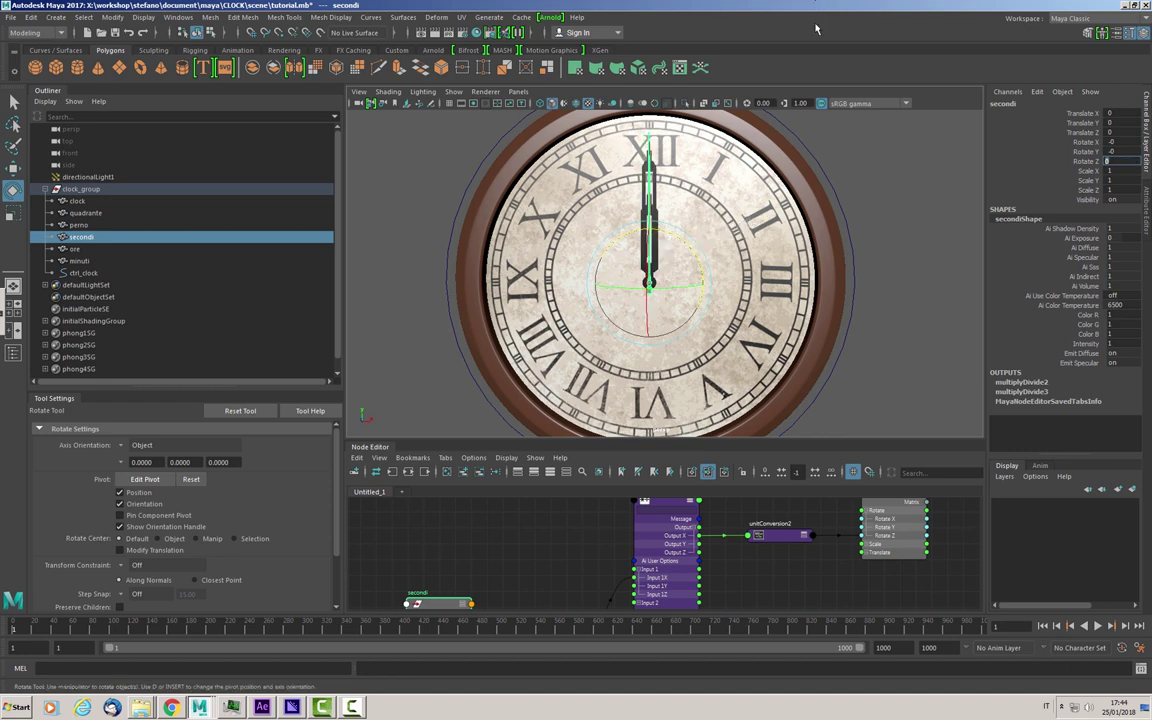
left_click(869, 154)
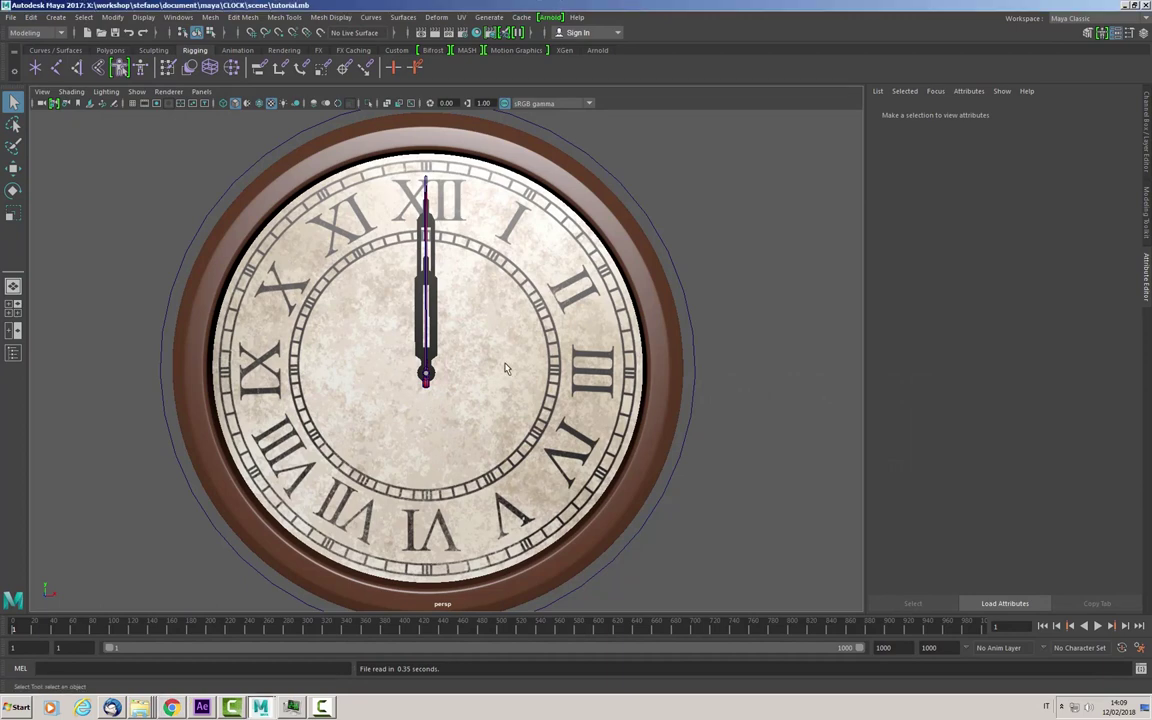
Open a floating Outliner from Windows and resize it narrower and taller at the upper left.
left_click_drag(505, 368, 518, 360, "alt")
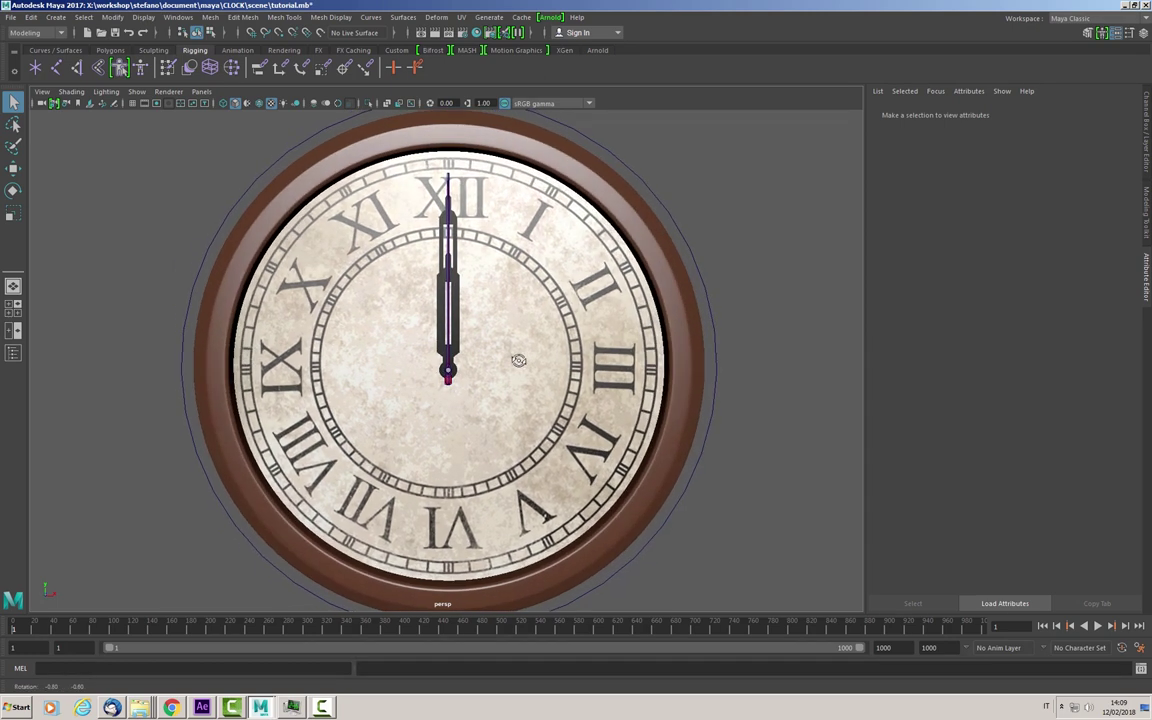
left_click(178, 17)
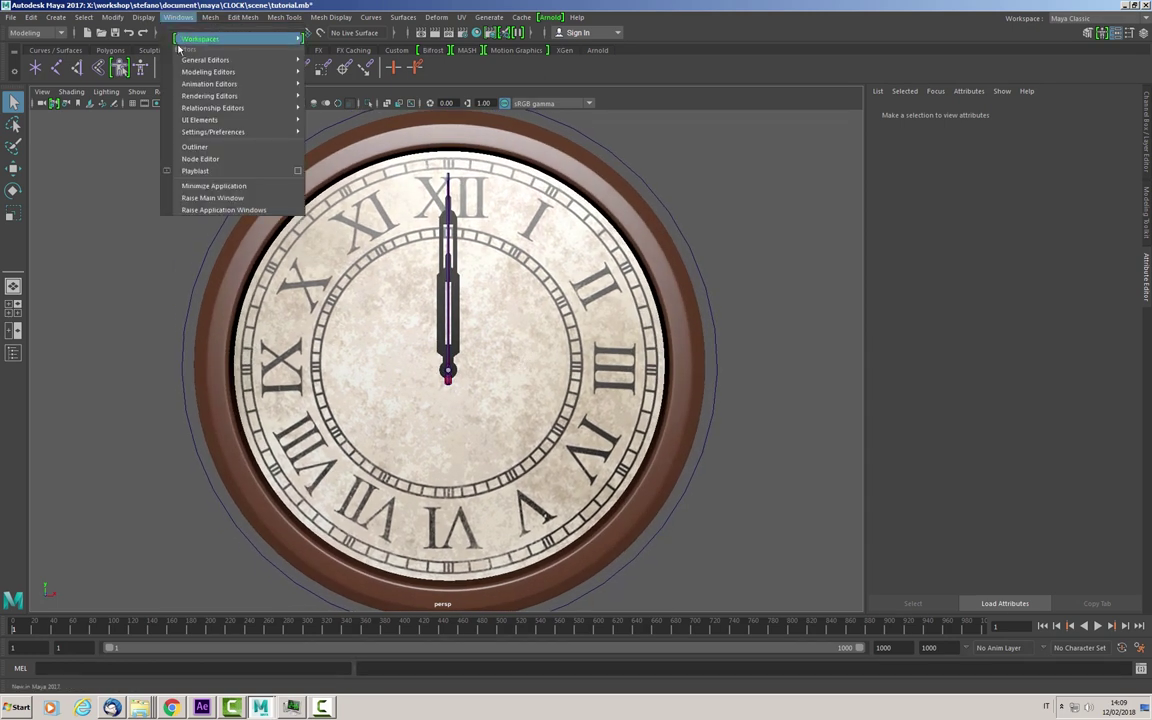
left_click(205, 150)
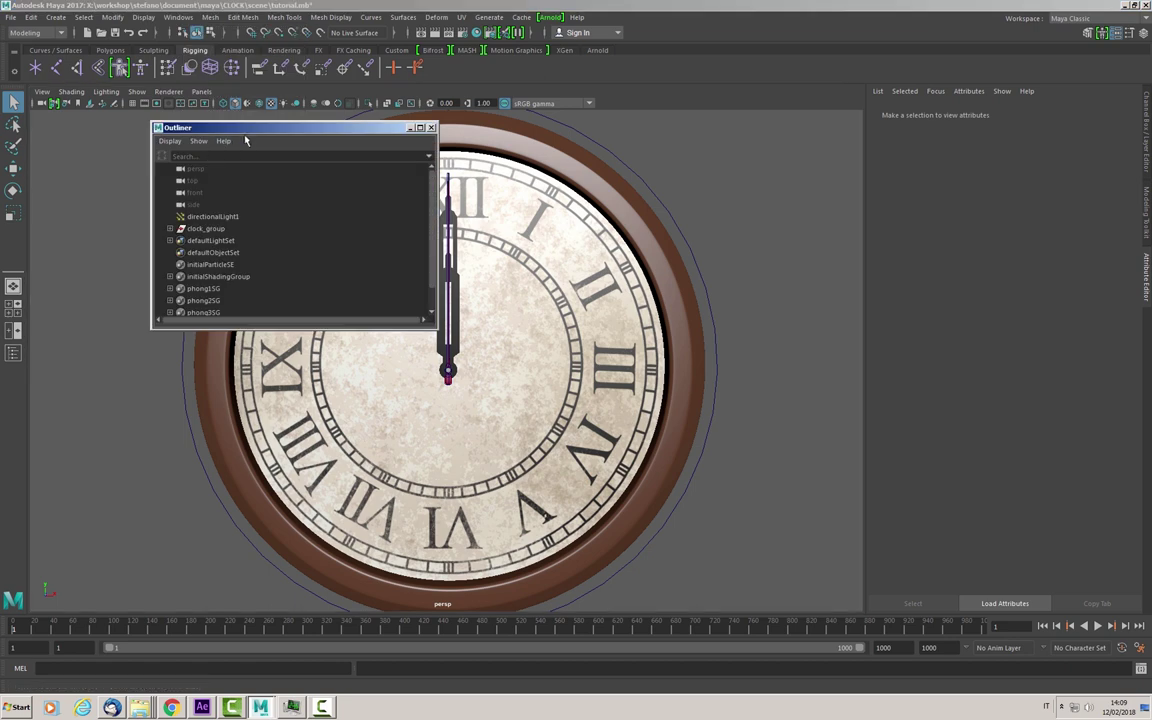
left_click_drag(212, 124, 92, 97)
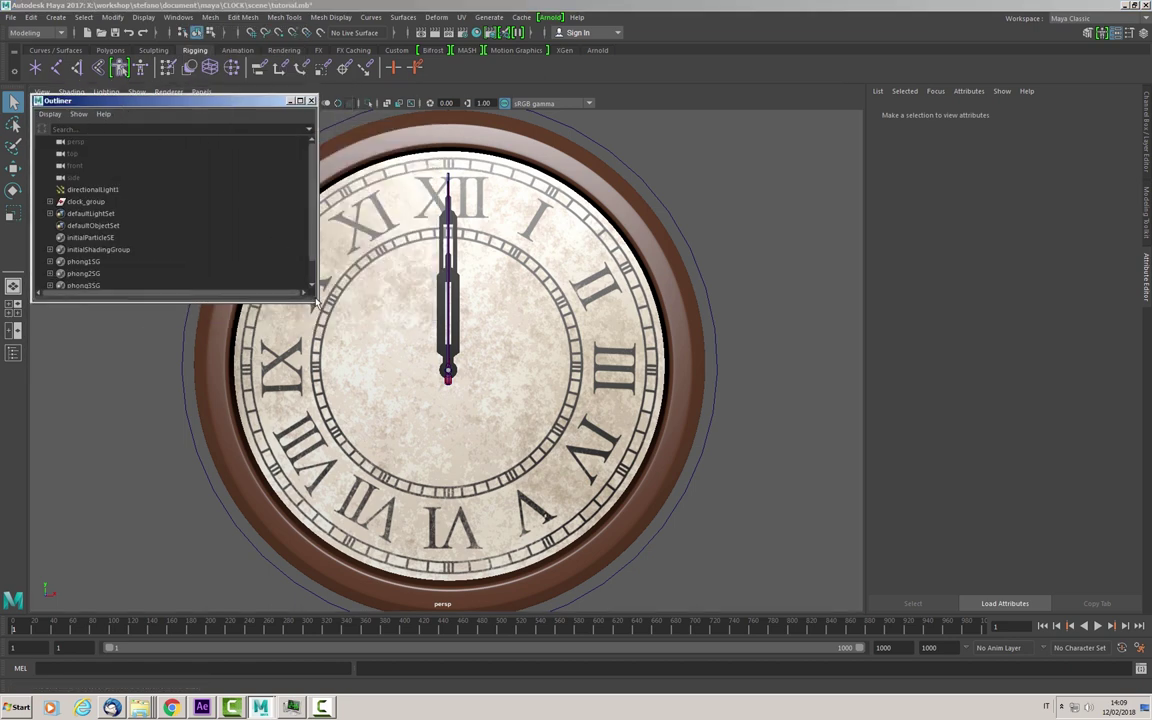
left_click_drag(316, 298, 224, 476)
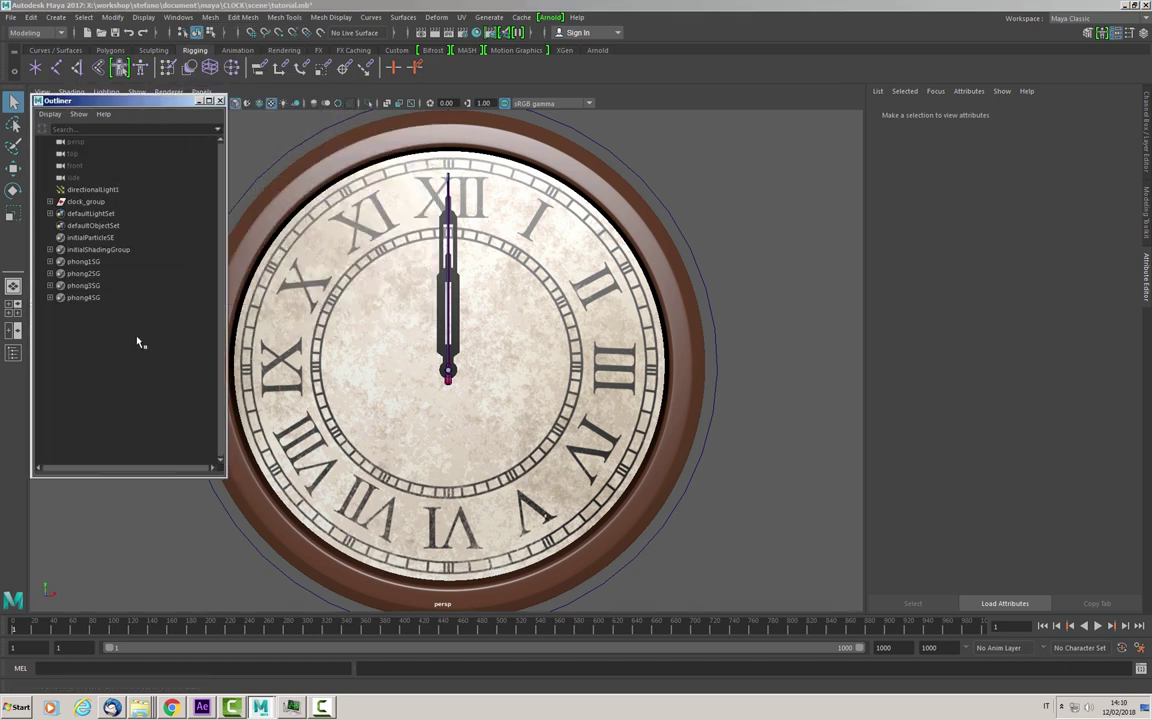
Expand clock_group, select and frame ctrl_clock, and show its channels.
left_click(50, 202)
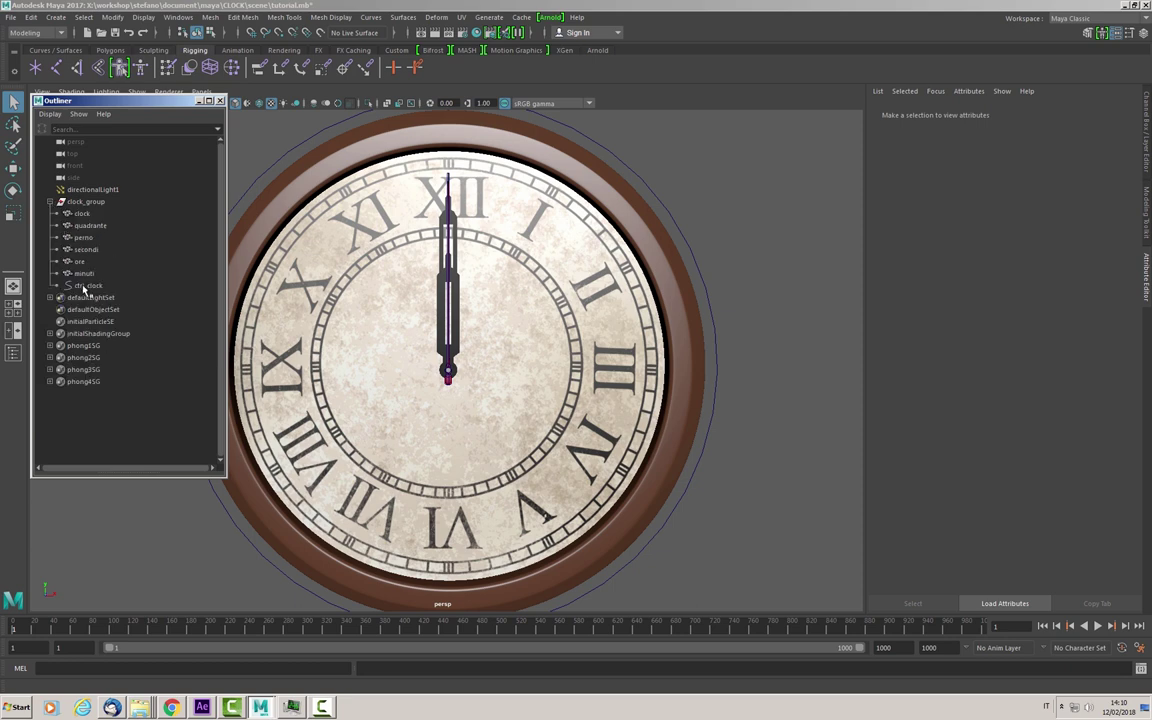
left_click(89, 286)
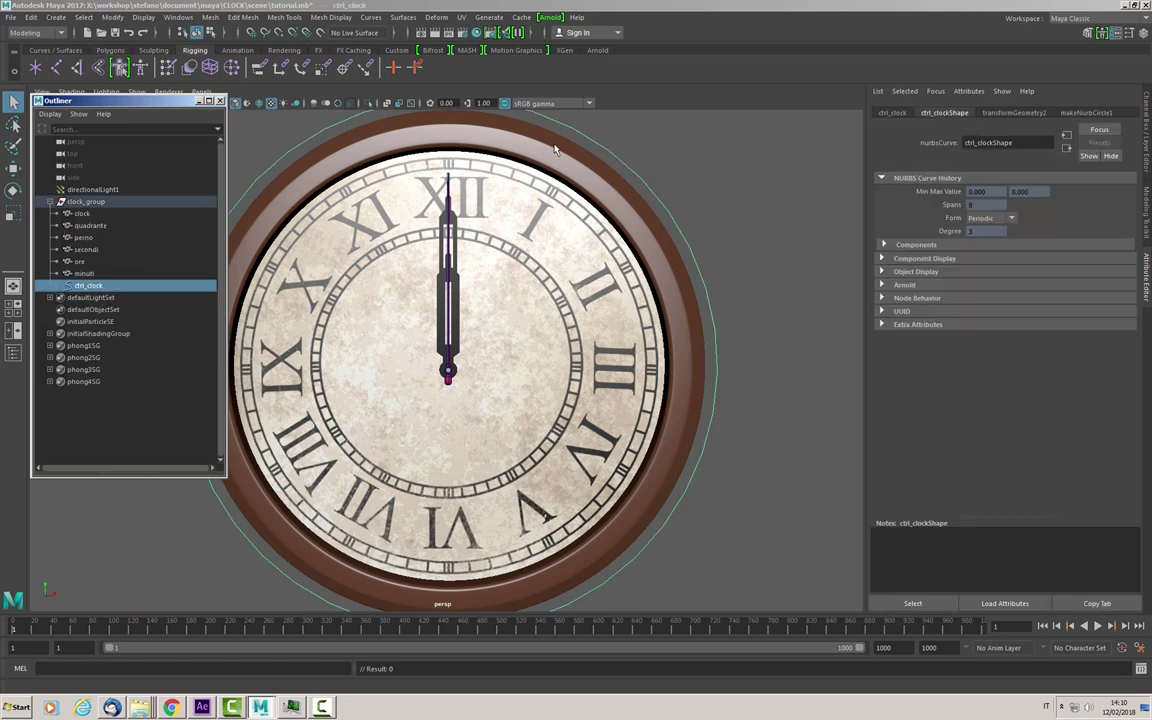
key("f")
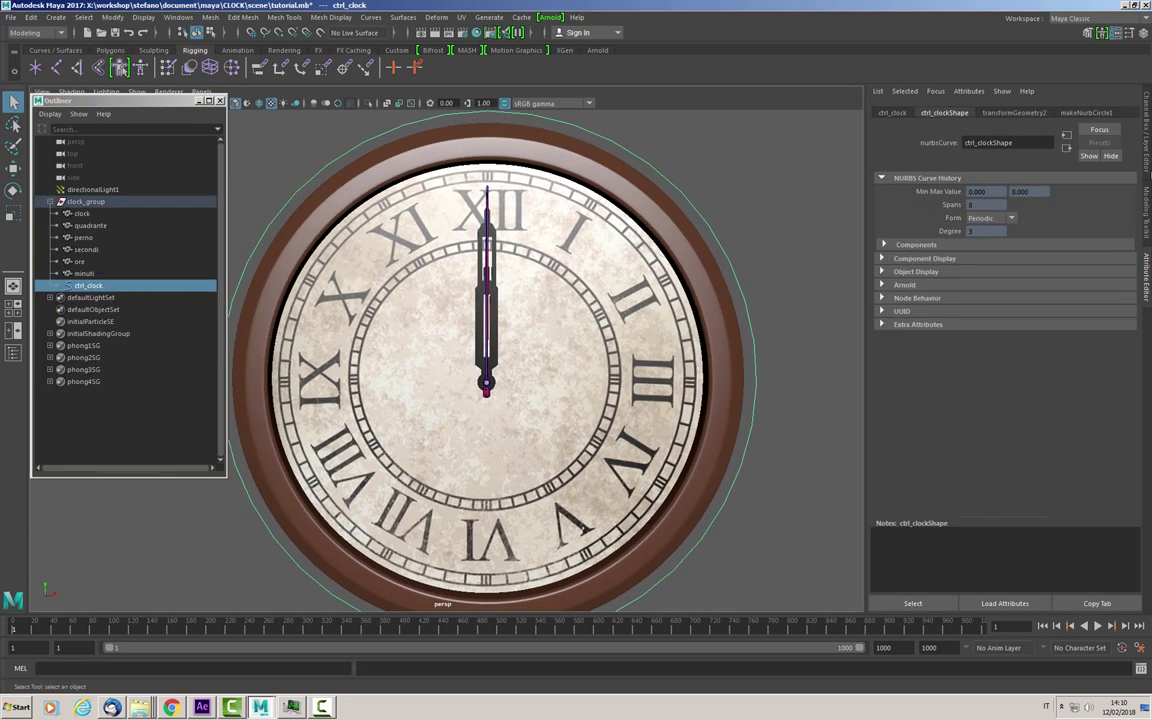
left_click(1147, 152)
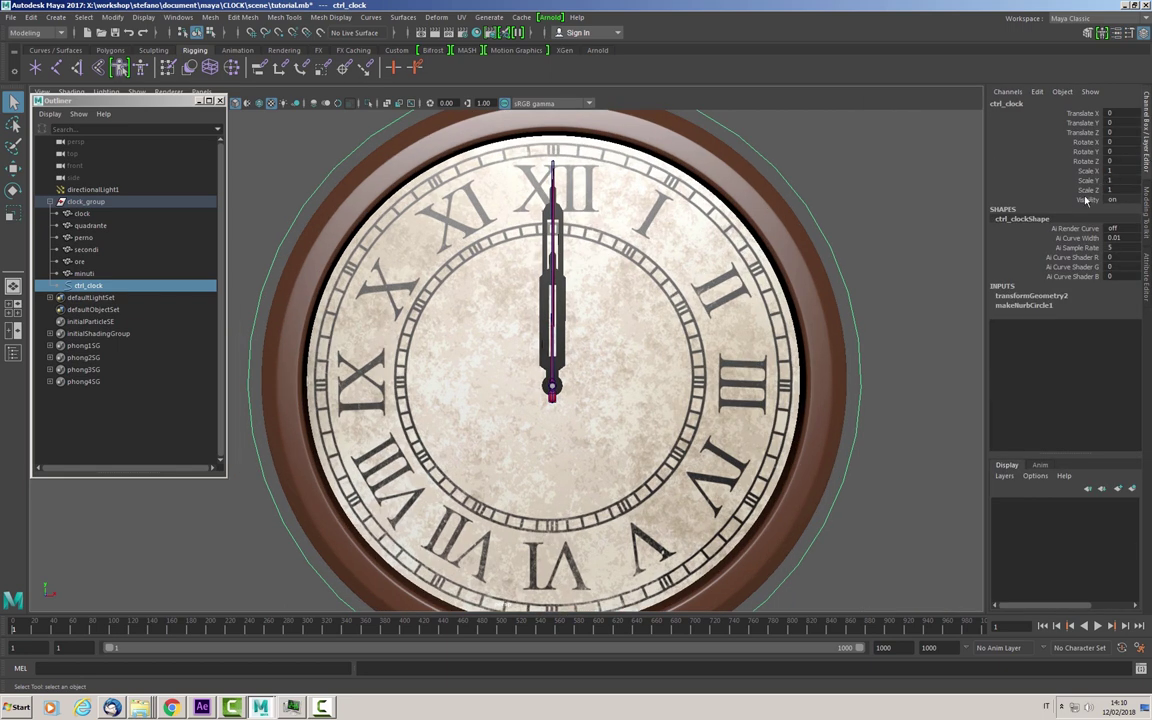
Add a Time Space enum attribute to ctrl_clock with entries Second_H, Minute_H and Hour_H.
left_click(1038, 92)
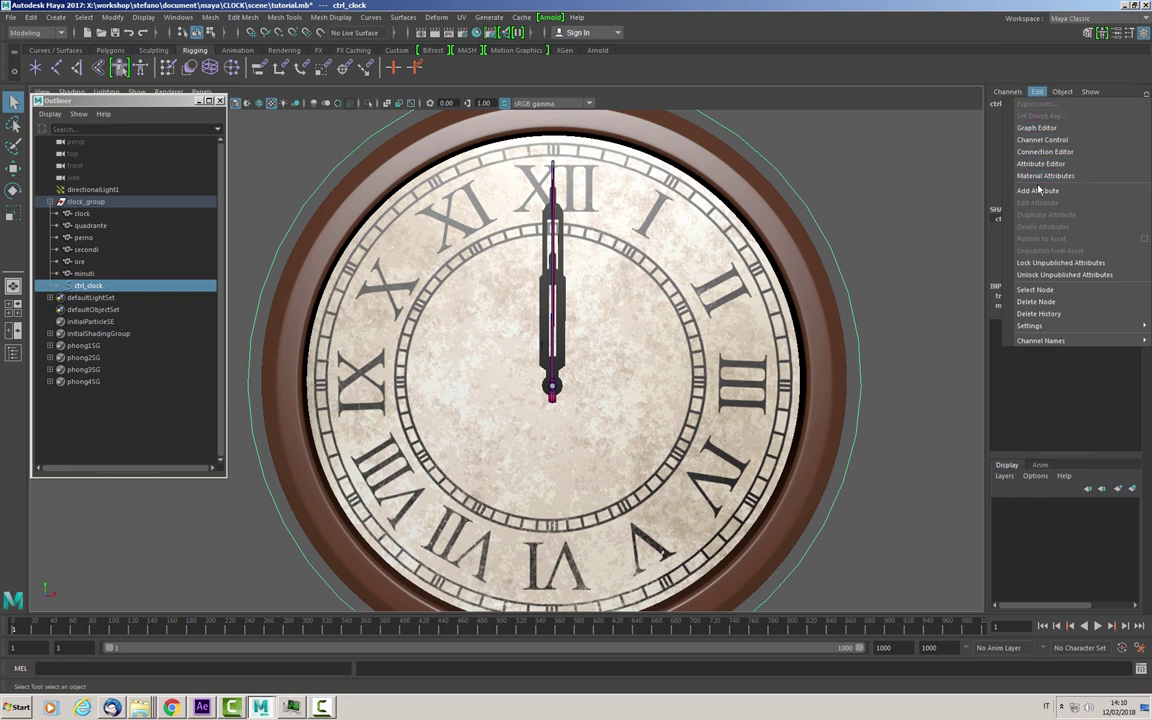
left_click(1038, 190)
type("Time_Space")
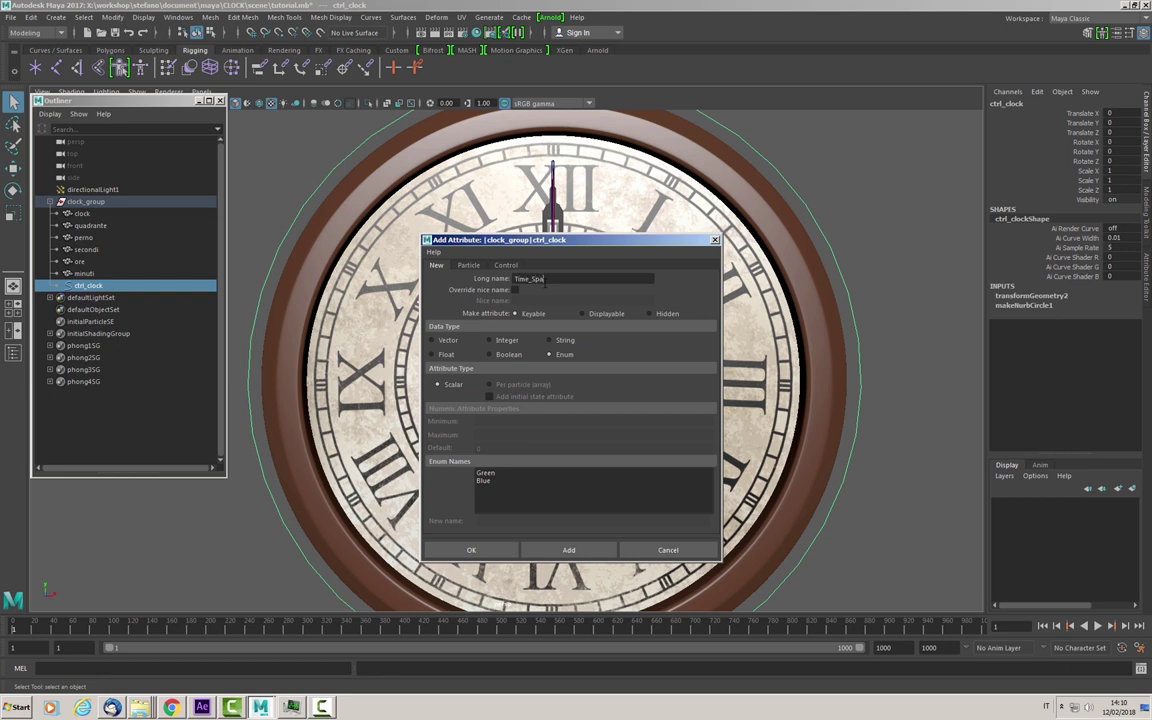
left_click(503, 474)
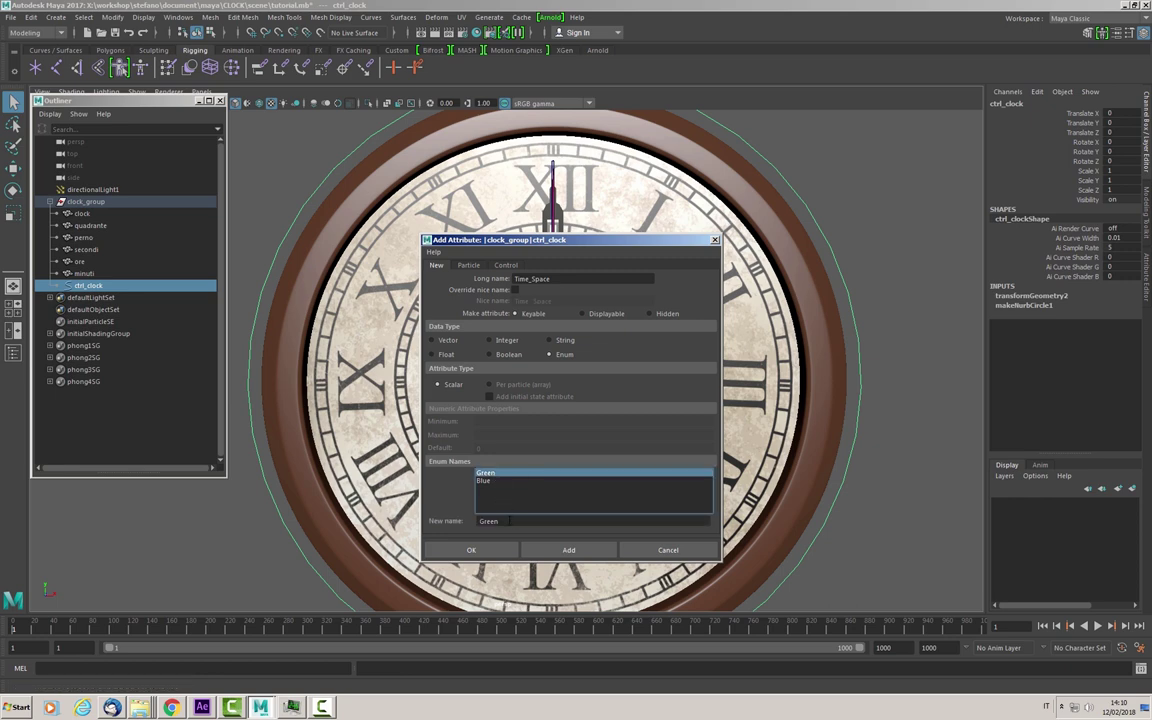
type("Se")
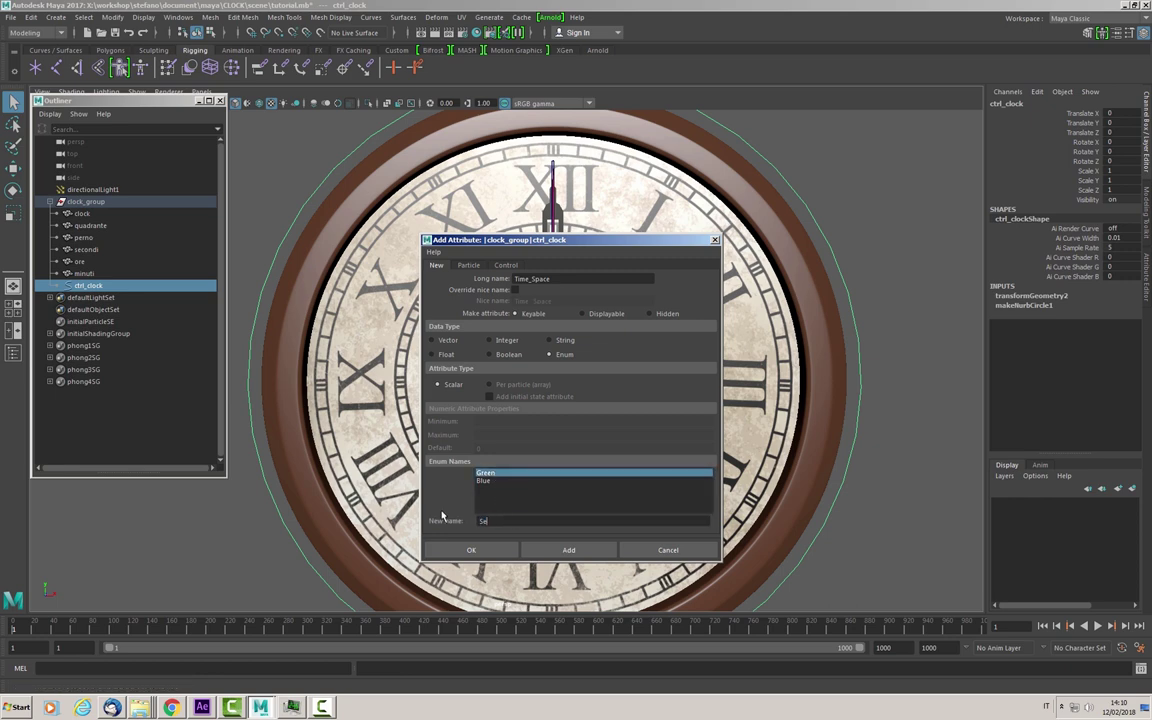
type("cond_H")
left_click(499, 483)
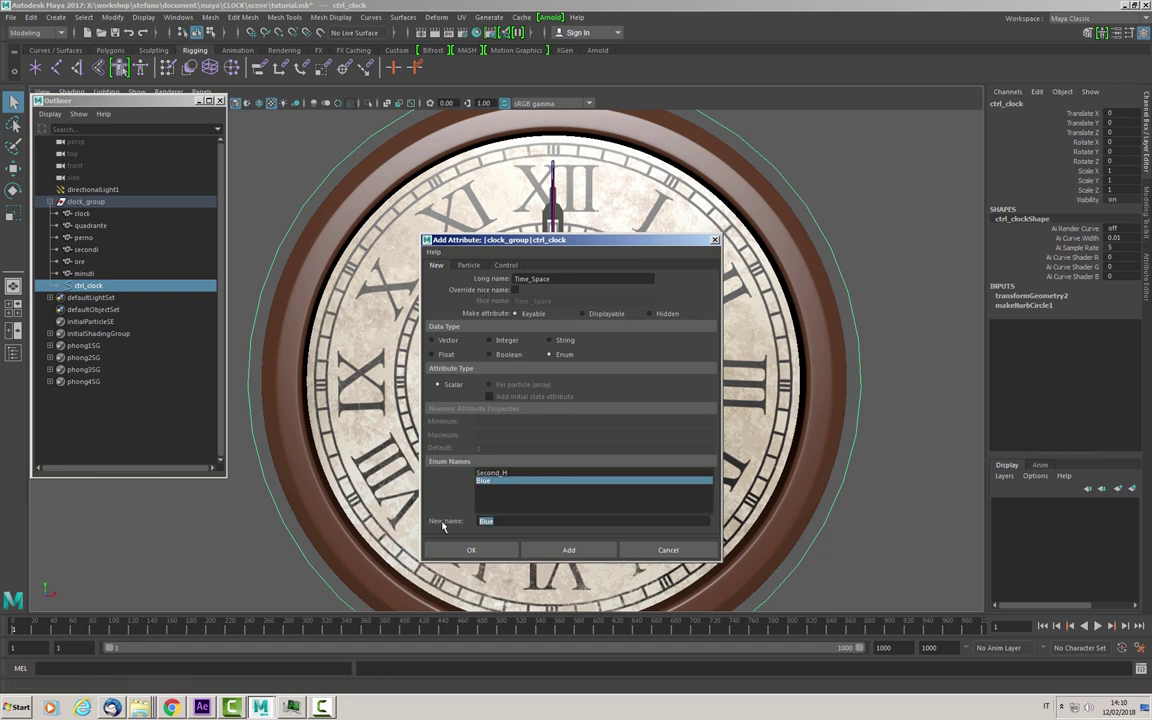
type("Minute_H")
key("Return")
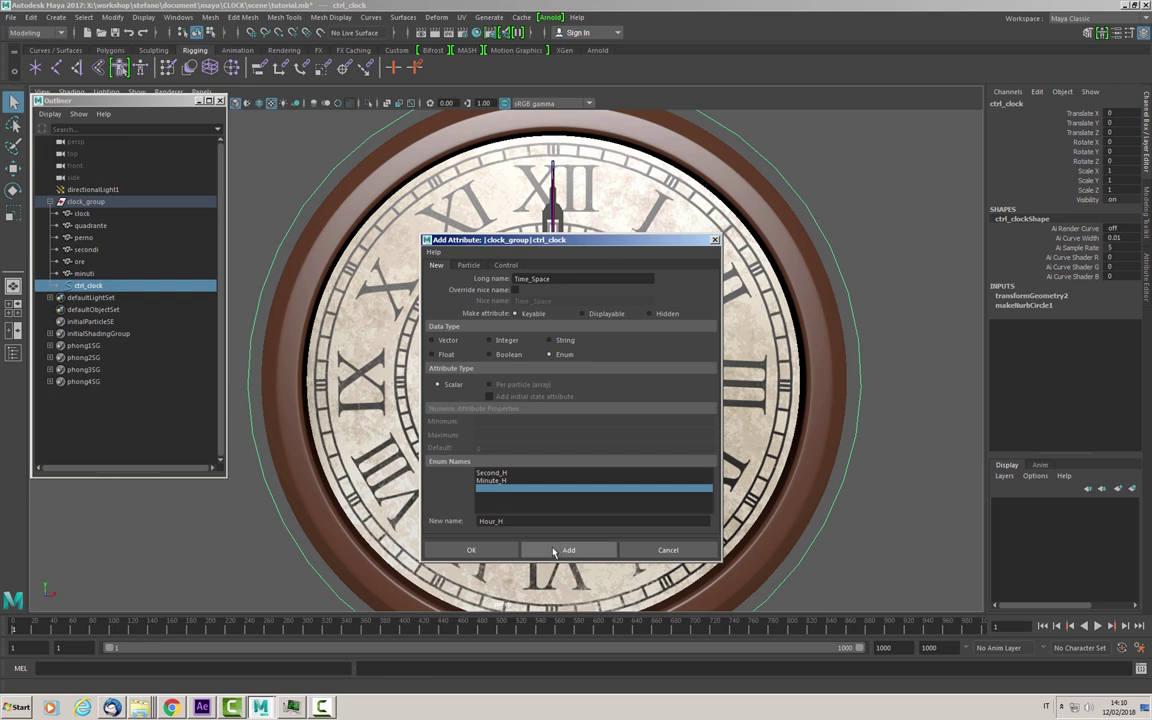
left_click(545, 551)
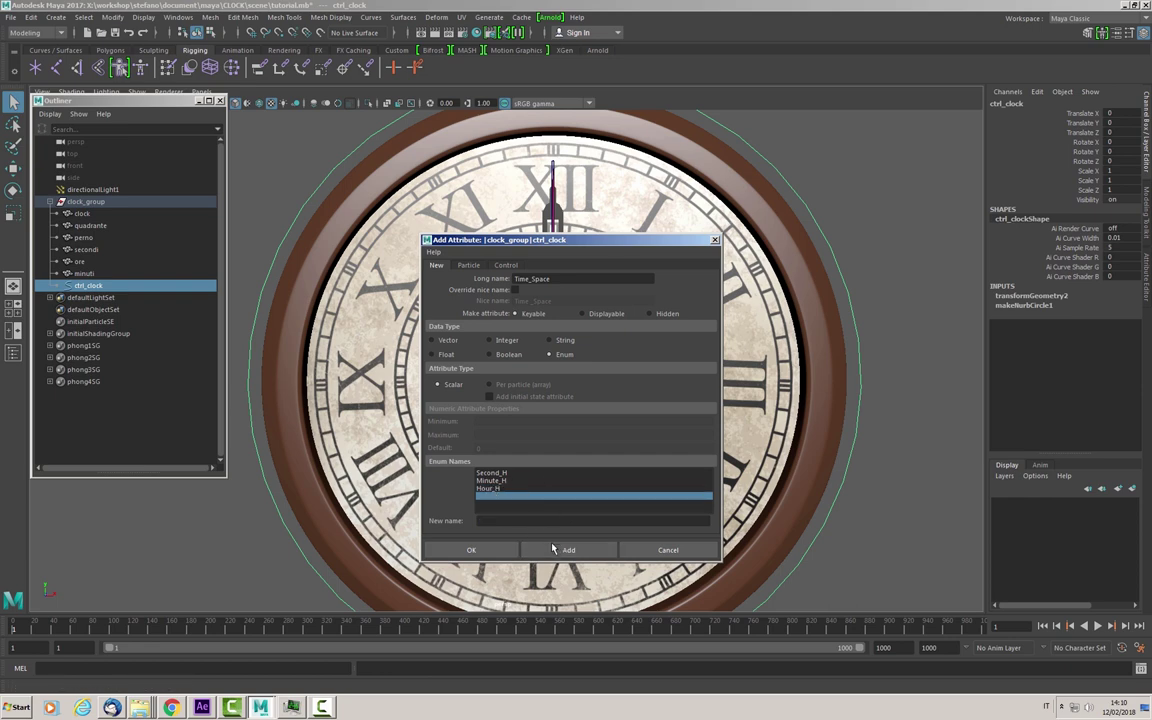
left_click(499, 555)
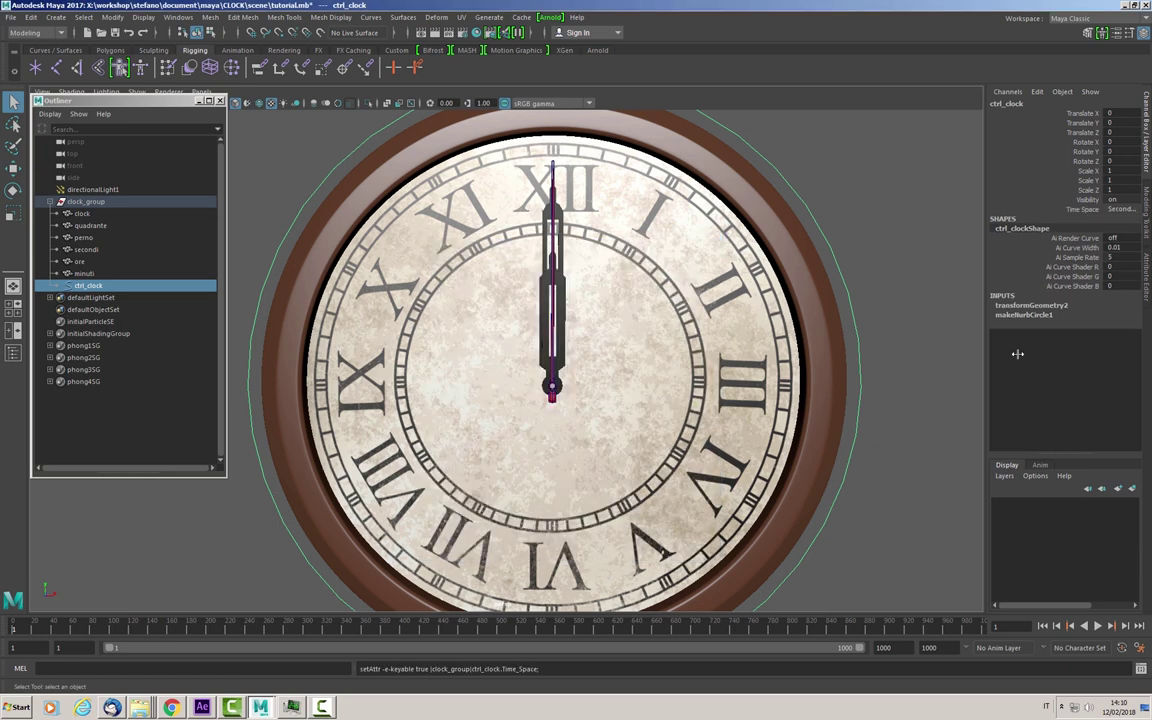
Check the Time Space choices and leave the attribute on Second_H.
left_click(1122, 209)
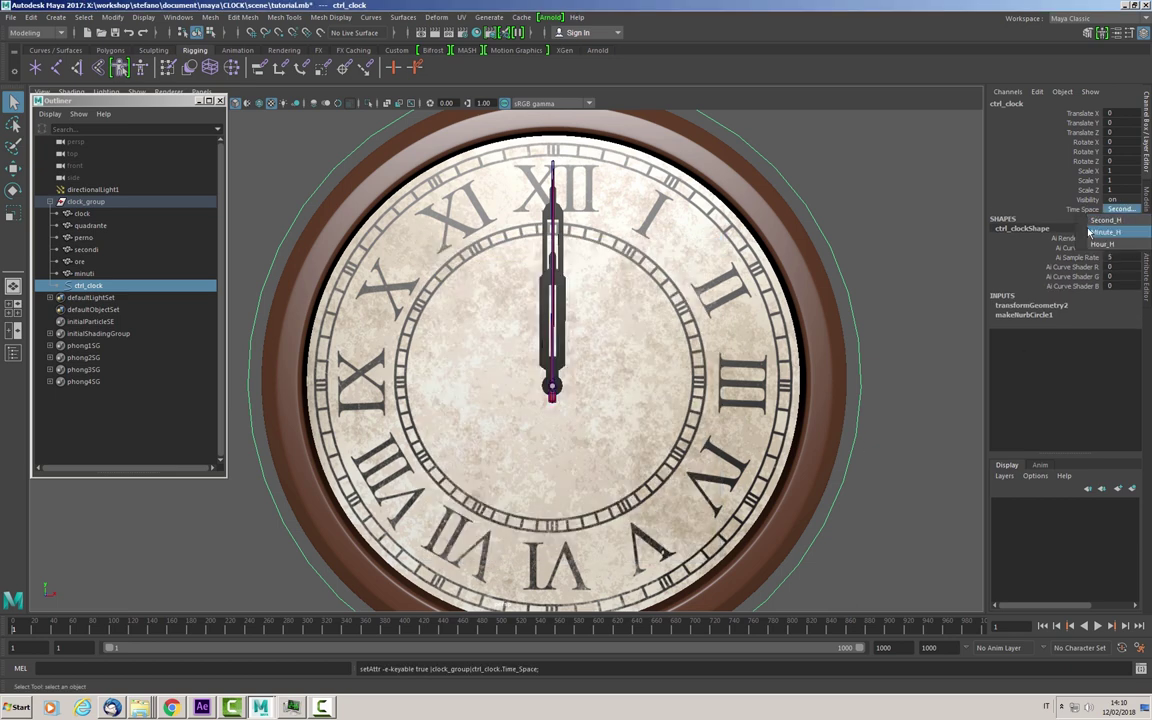
left_click(1038, 191)
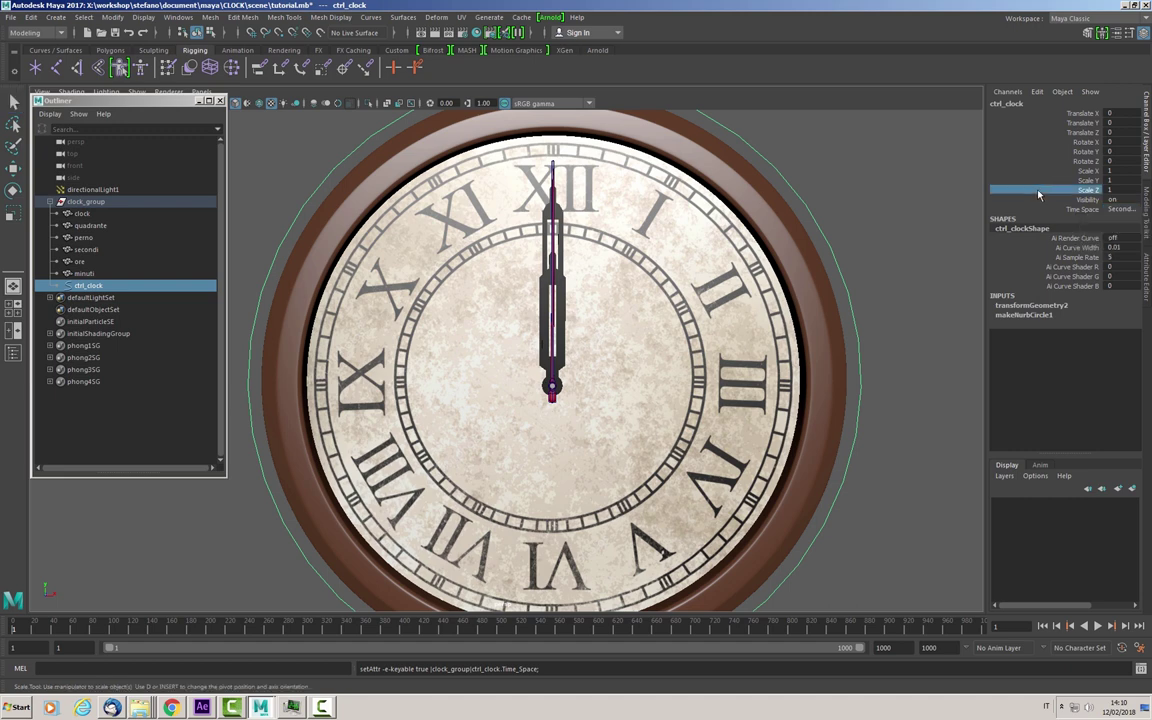
left_click(1037, 91)
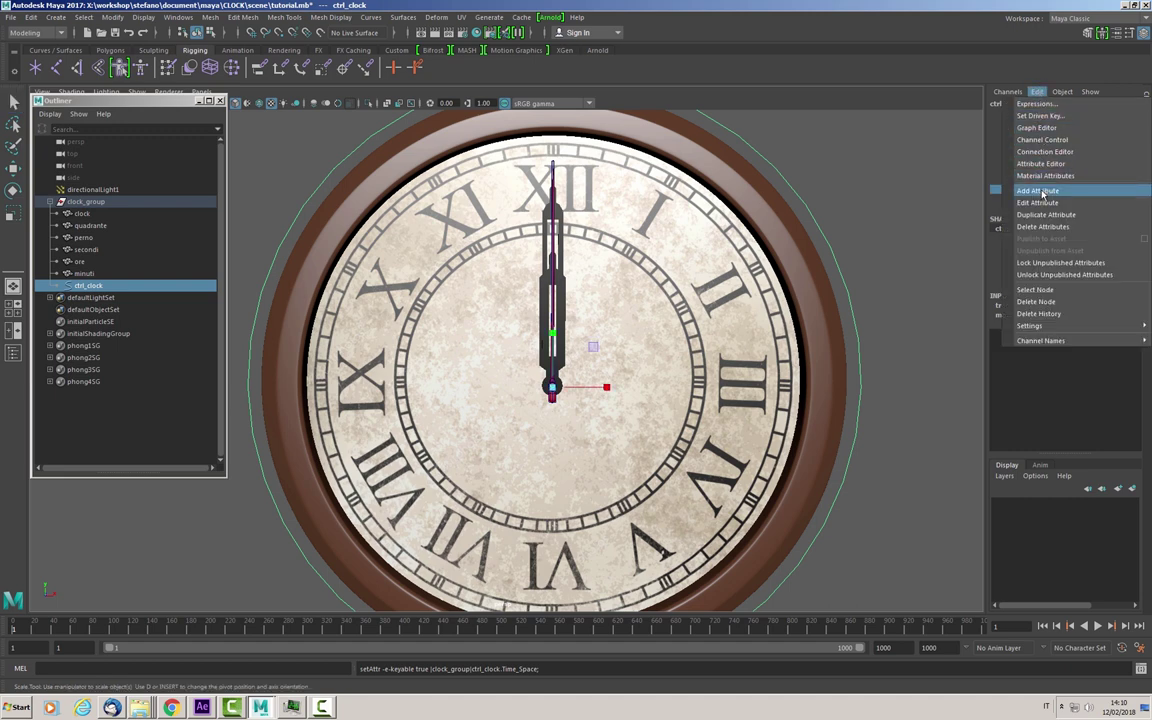
Add a float attribute named Hand to ctrl_clock.
left_click(1040, 190)
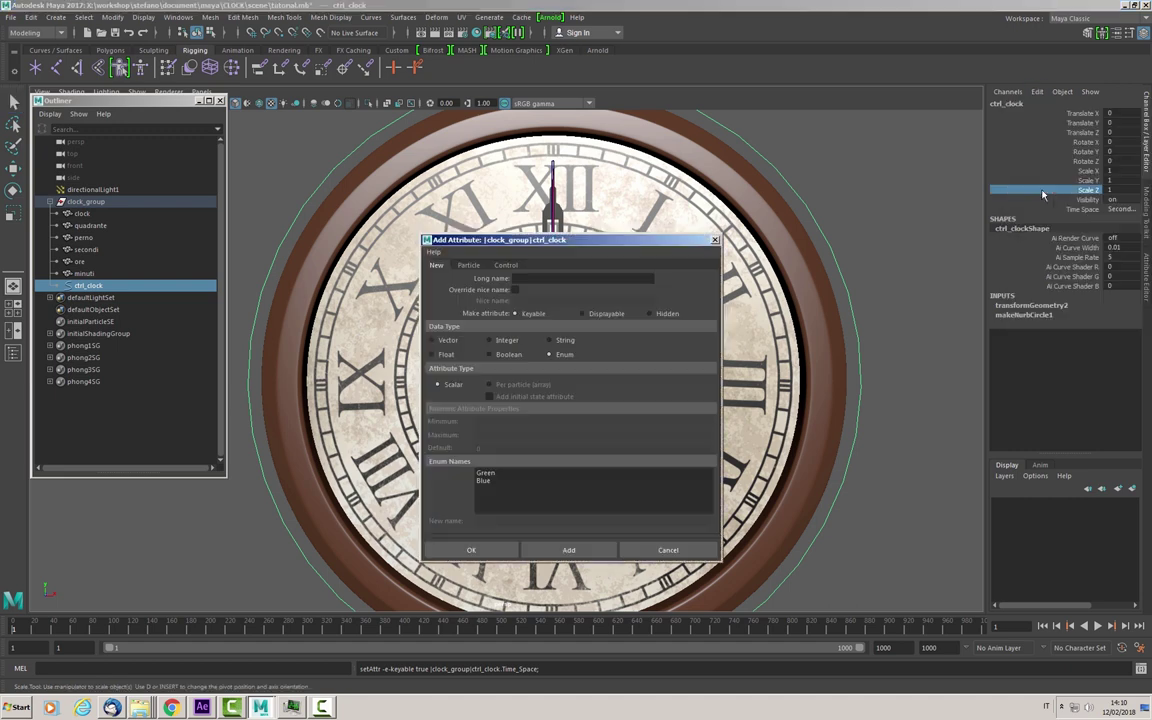
left_click(434, 355)
type("Hand")
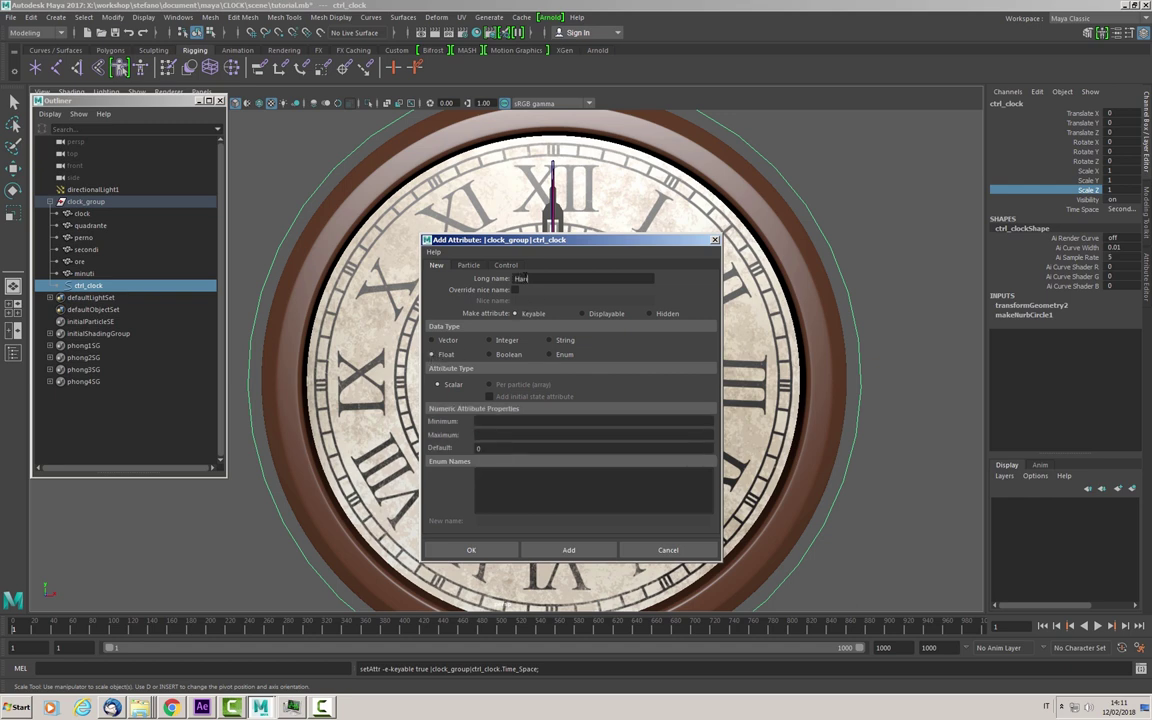
left_click(471, 550)
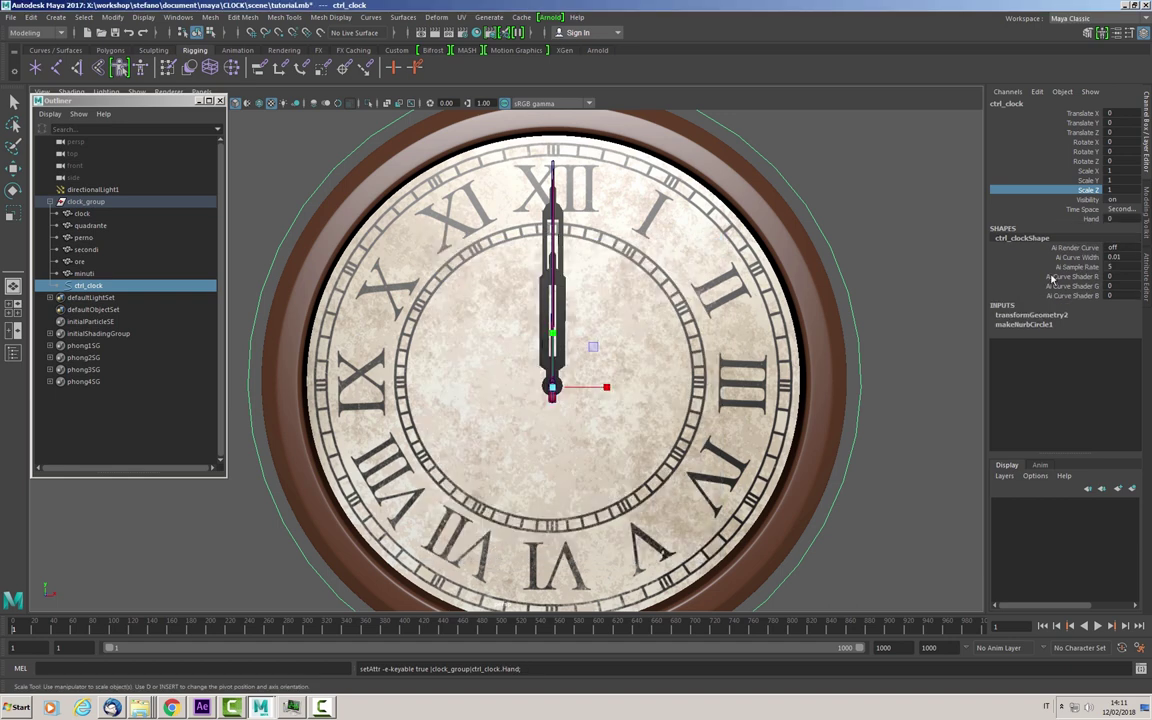
Test Hand by scrubbing its value, then set it back to 0.
left_click(1091, 218)
middle_click_drag(879, 200, 760, 220)
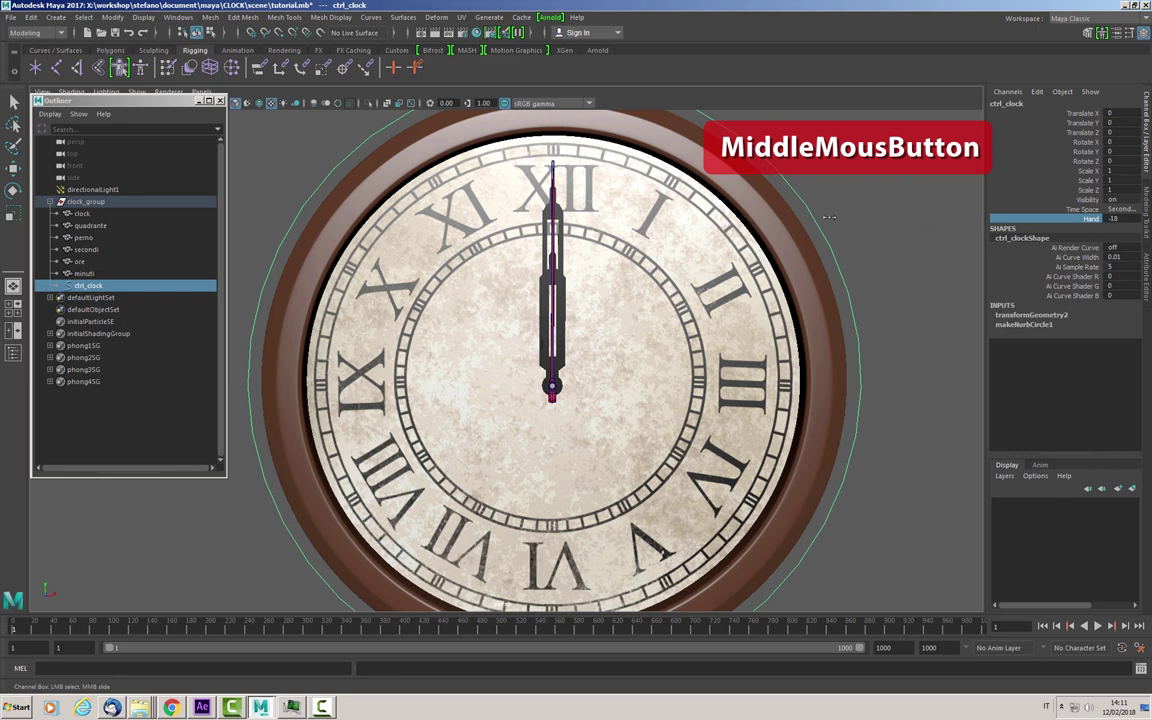
left_click(1115, 218)
type("0")
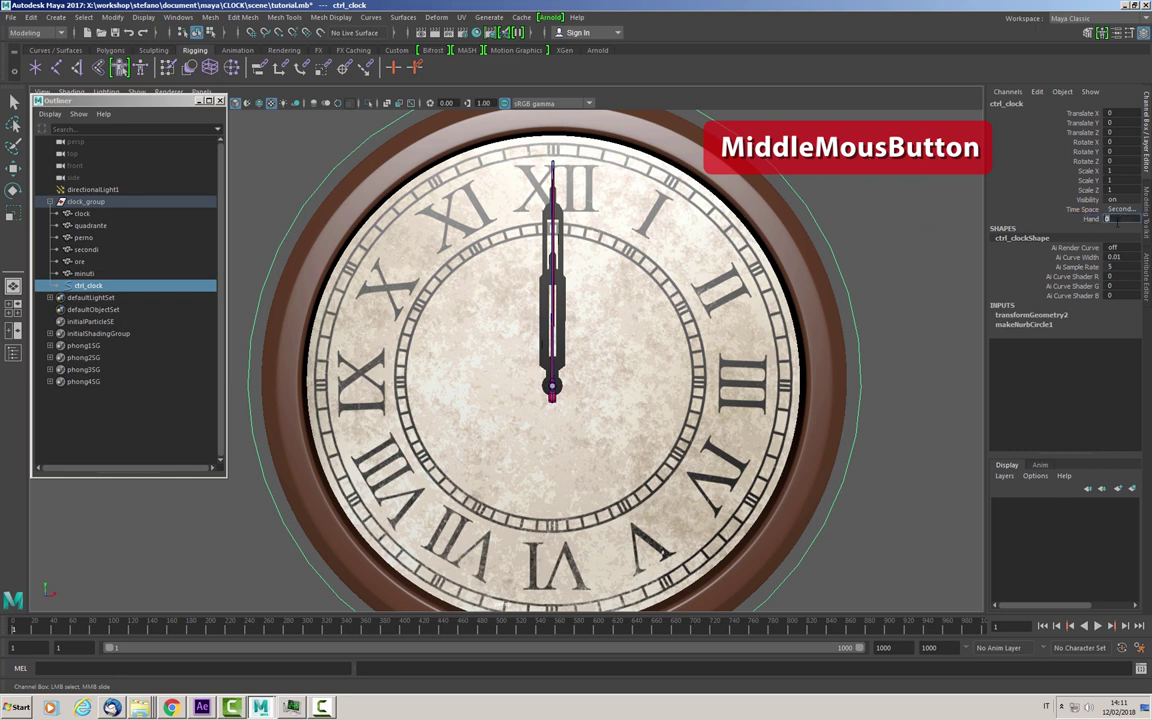
left_click(178, 17)
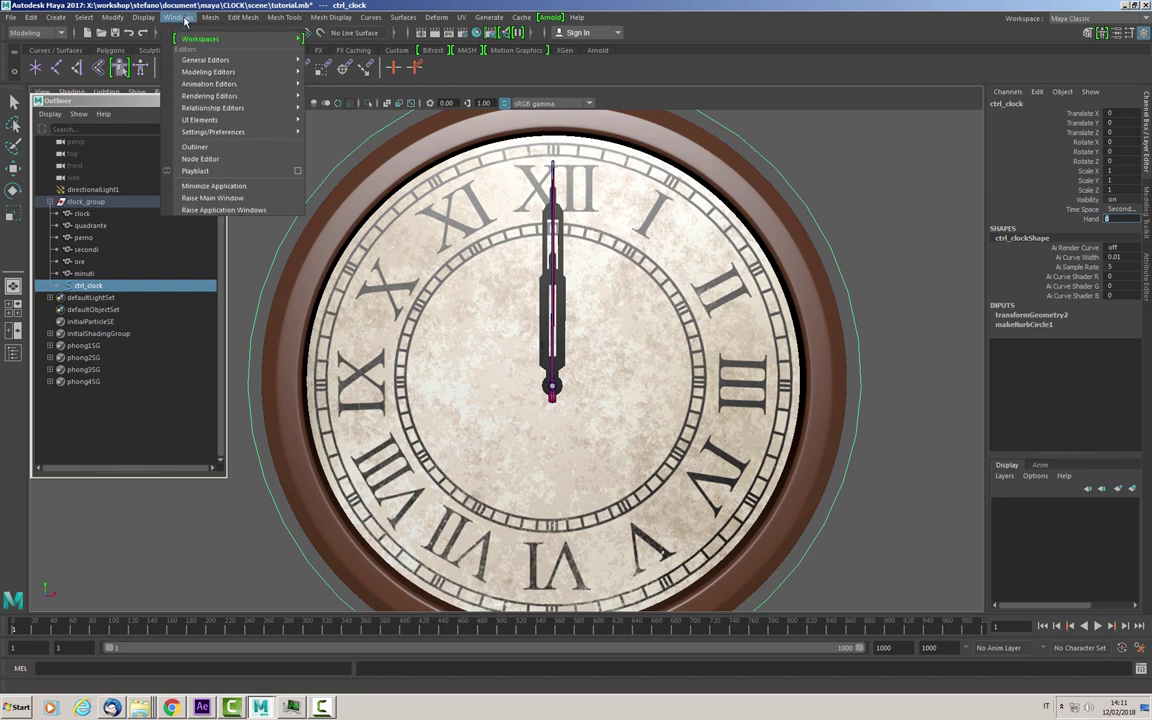
Open the Node Editor in the lower right and graph ctrl_clock together with secondi.
left_click(200, 159)
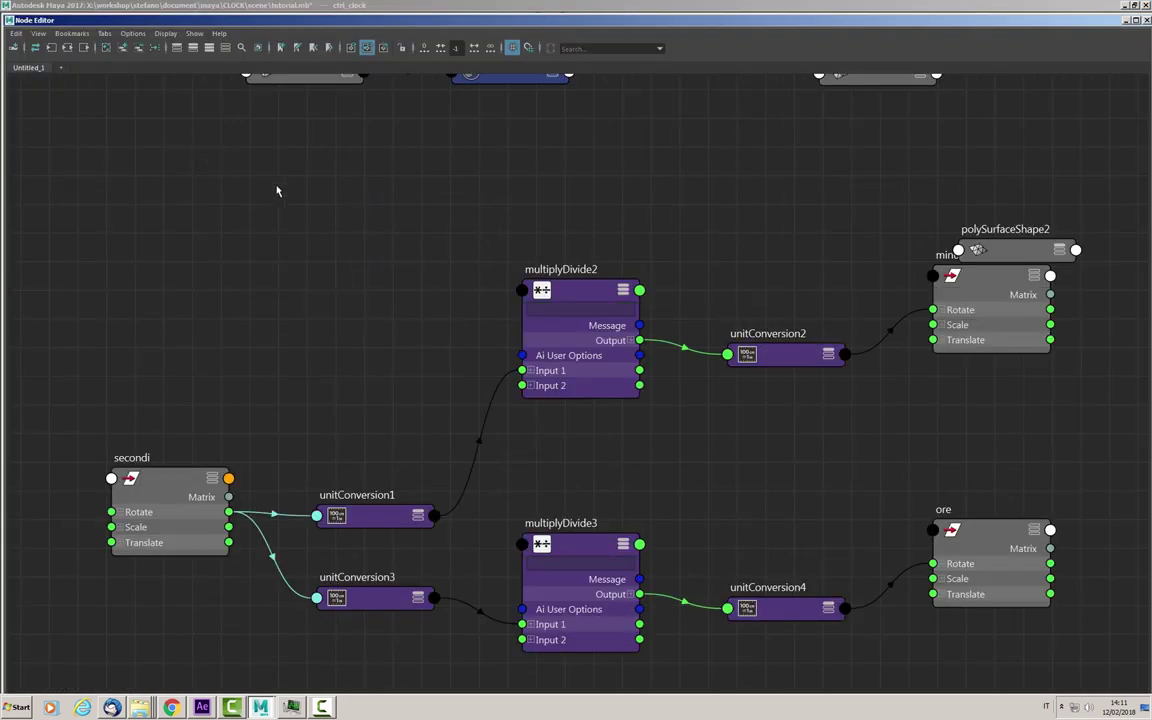
scroll(815, 290, "down", 3)
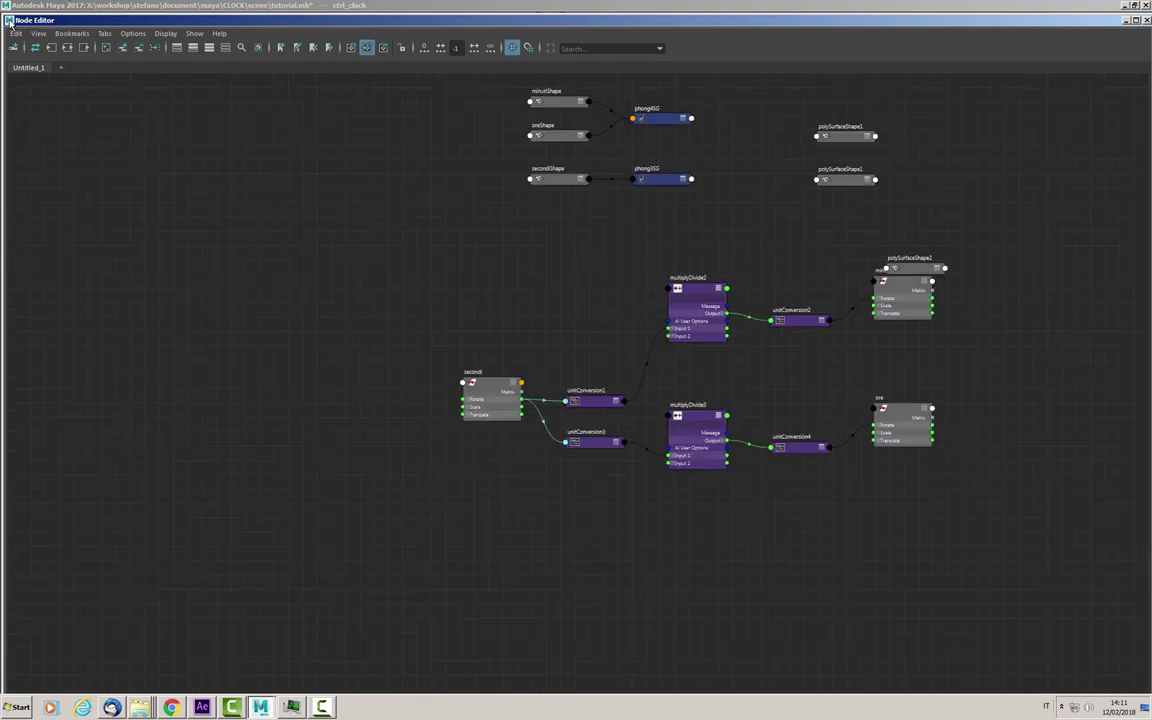
left_click_drag(3, 13, 393, 311)
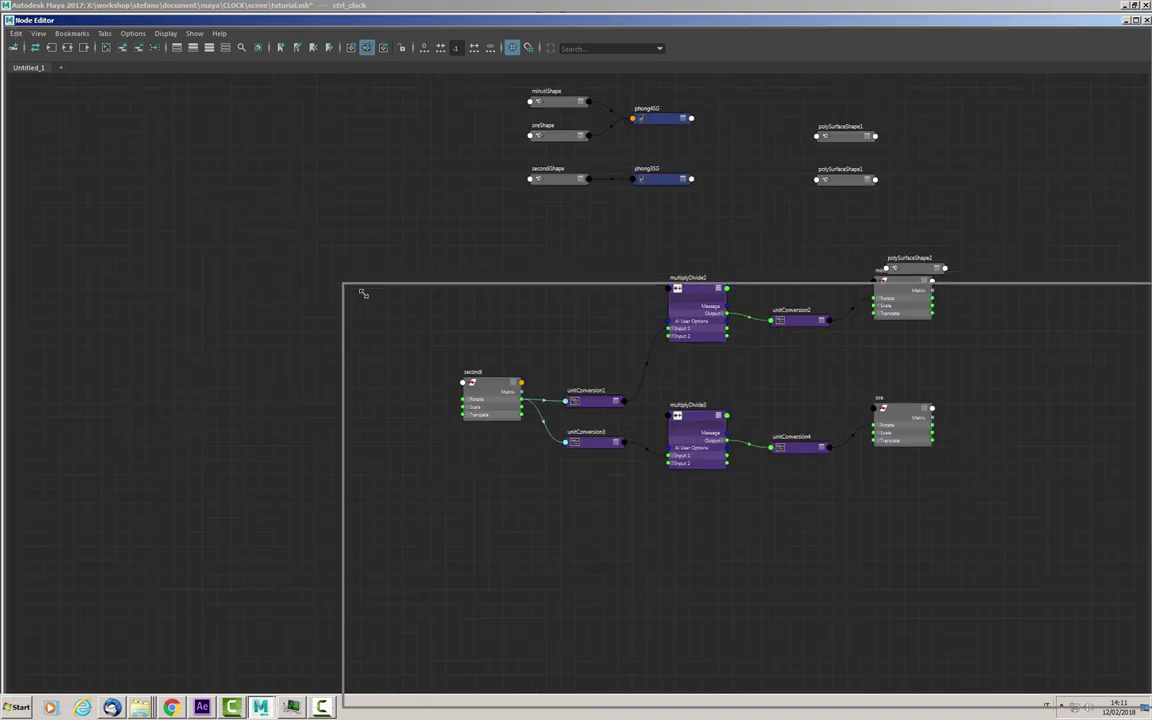
key("a")
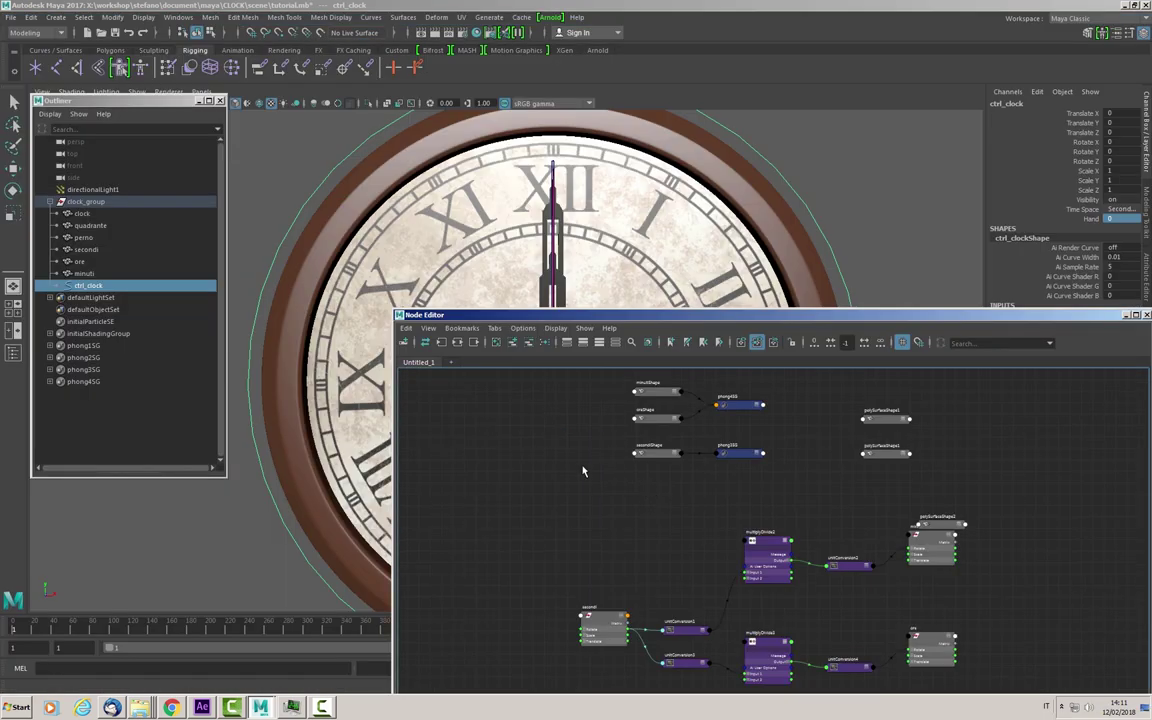
left_click(88, 287)
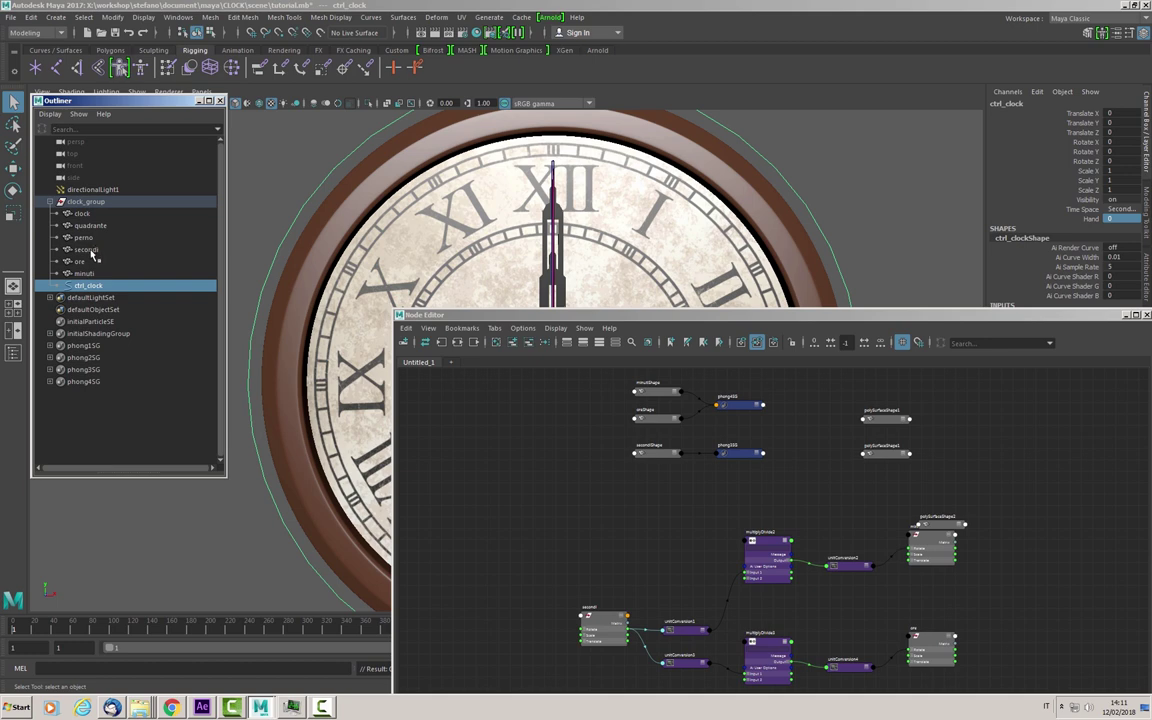
left_click(86, 249, "ctrl")
left_click(458, 342)
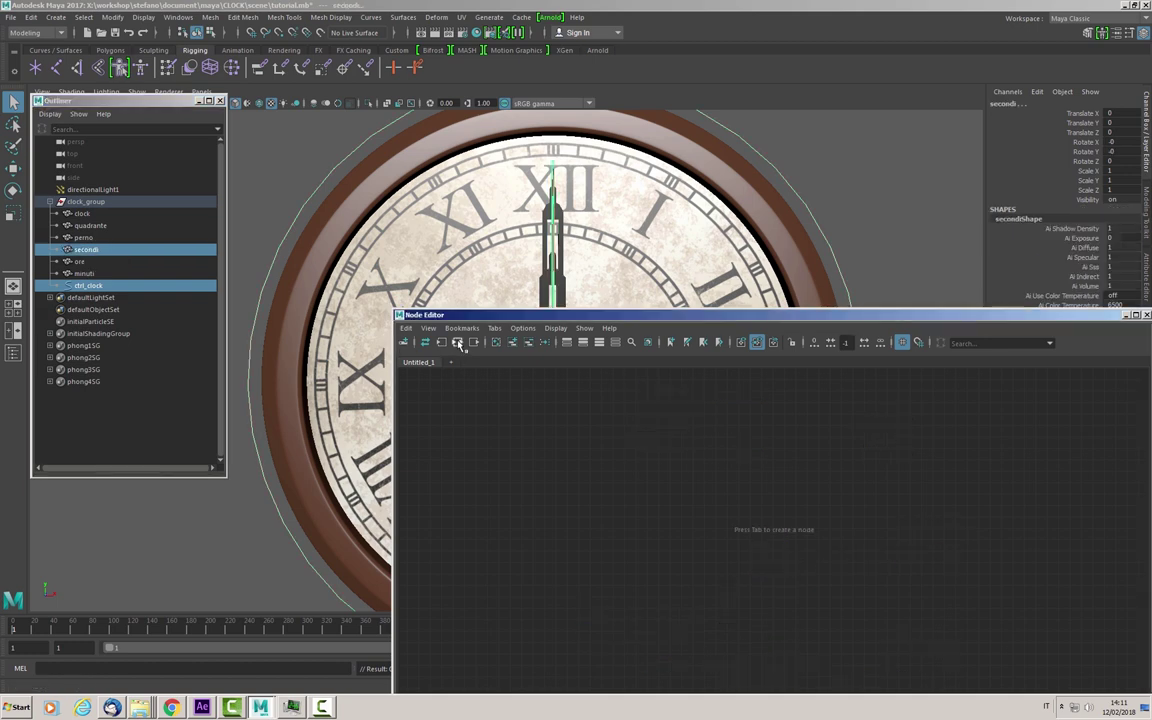
left_click(458, 343)
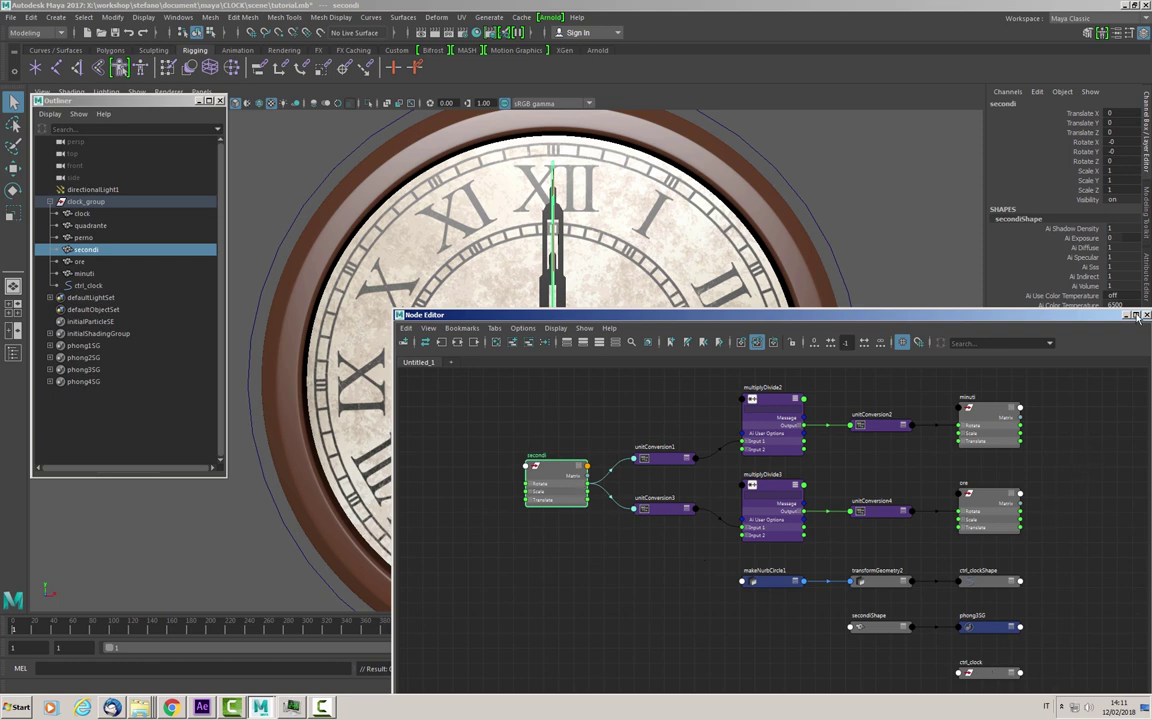
Maximize the Node Editor, place ctrl_clock left of secondi and expand both nodes' attributes.
double_click(1024, 315)
scroll(509, 355, "up", 2)
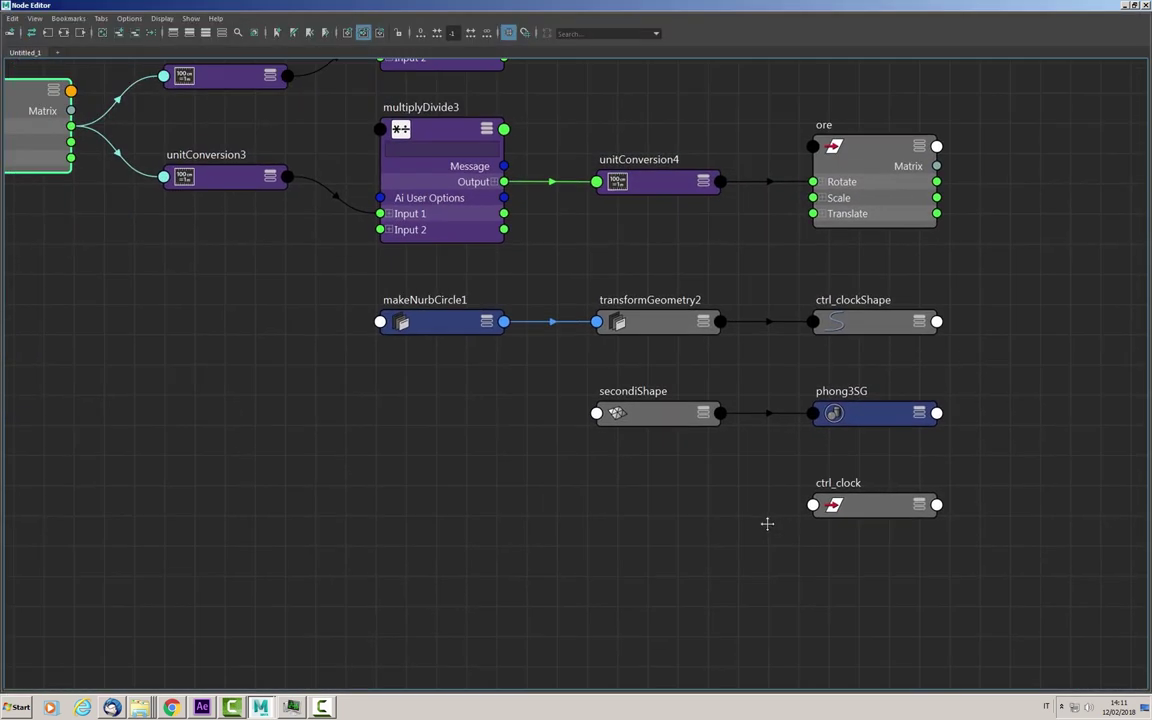
middle_click_drag(509, 355, 969, 566, "alt")
mouse_move(969, 566)
left_mouse_down()
mouse_move(554, 528)
mouse_move(112, 310)
left_mouse_up()
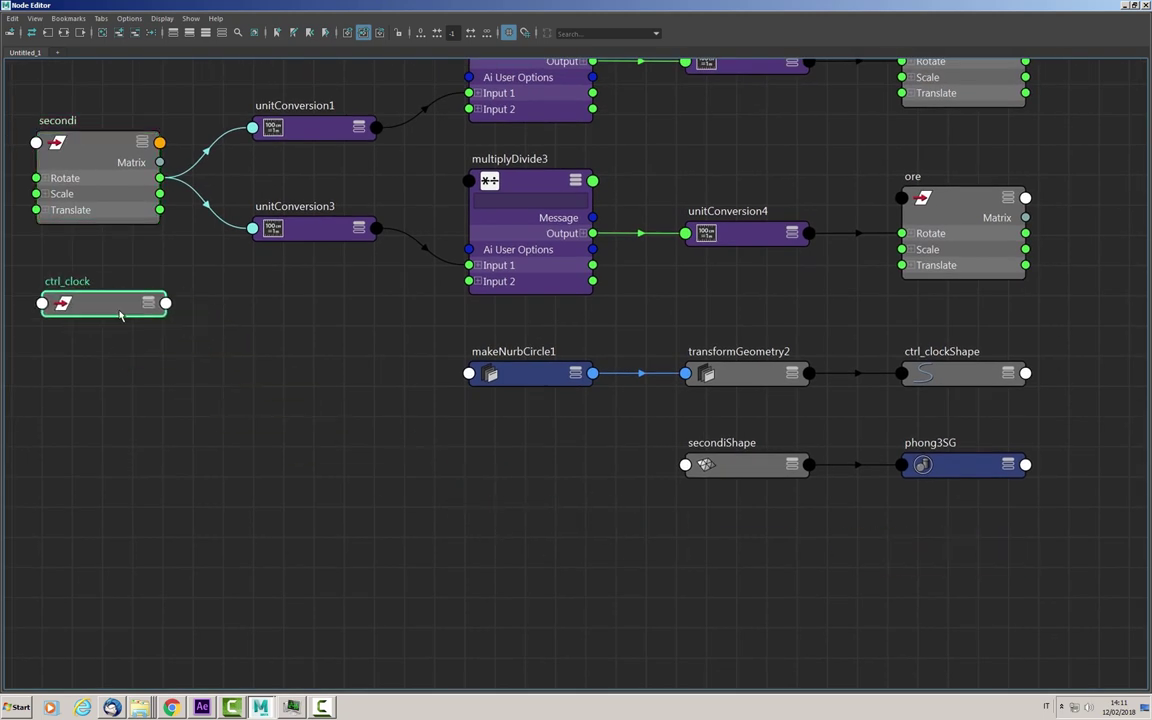
middle_click_drag(220, 325, 829, 540, "alt")
left_click_drag(756, 511, 381, 326)
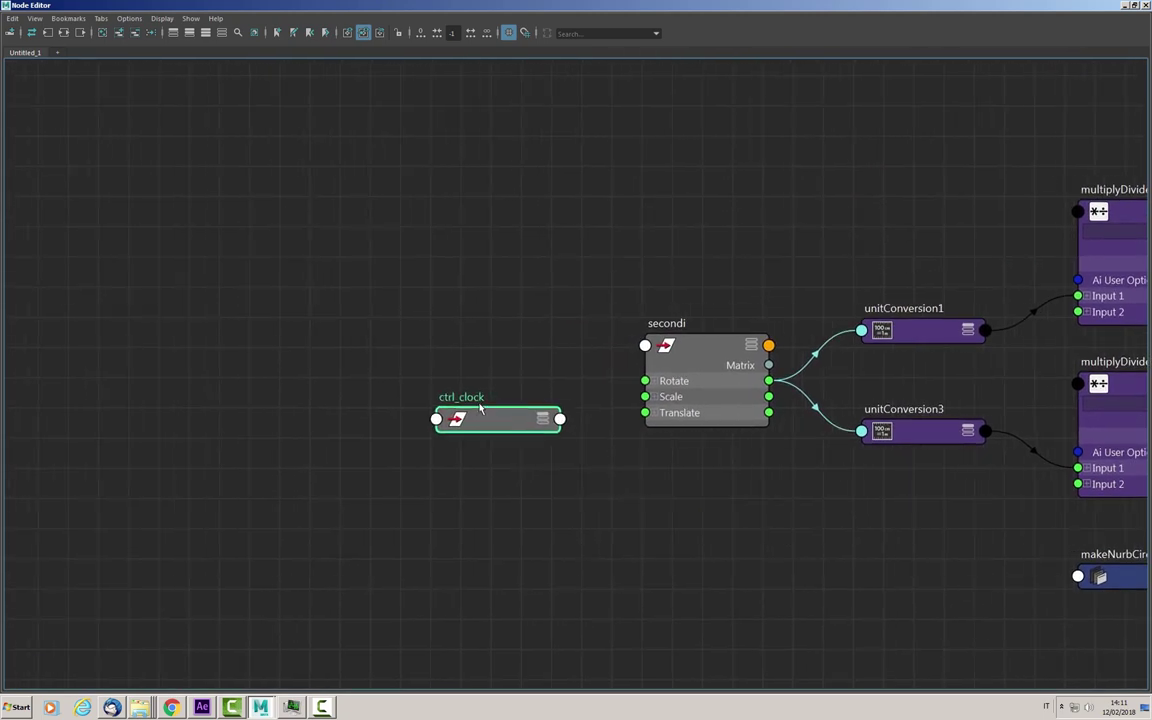
left_click(381, 326)
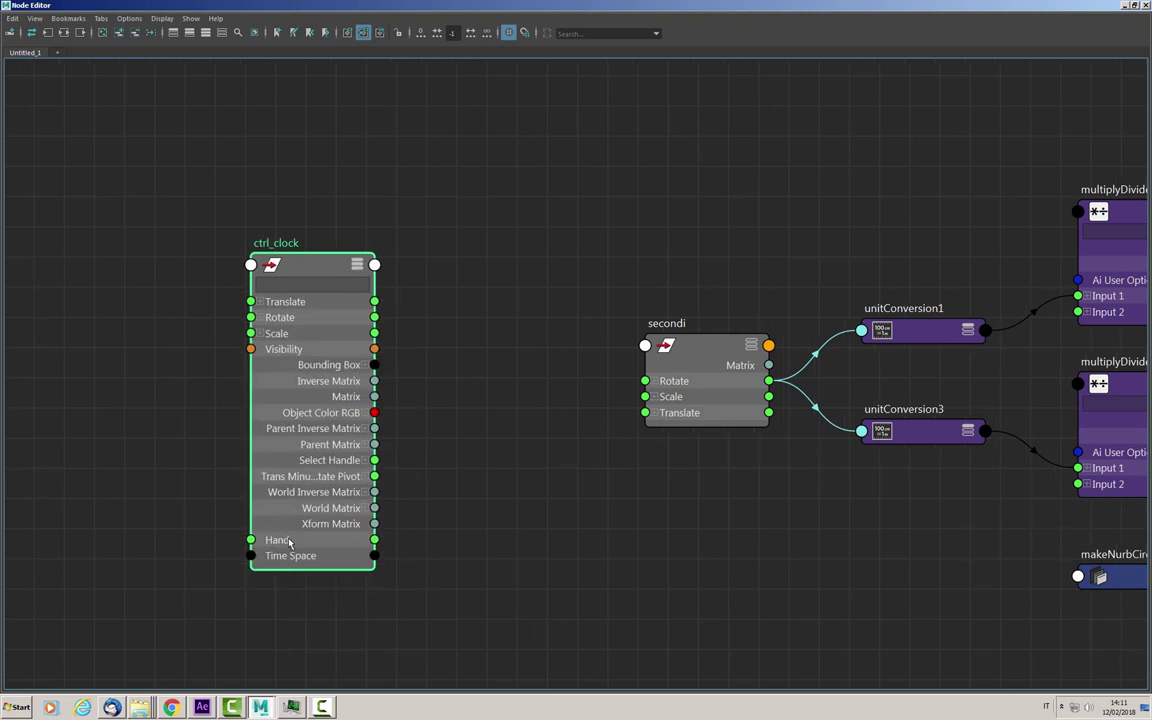
left_click(652, 381)
left_click_drag(291, 242, 274, 237)
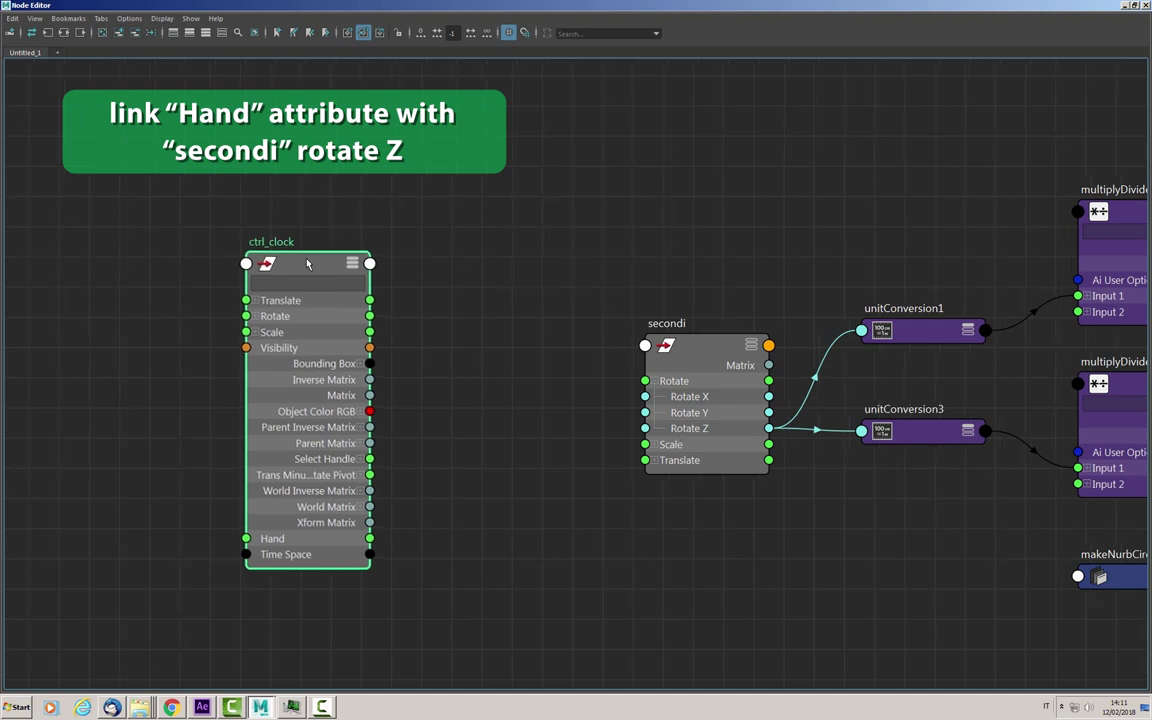
Connect Hand to secondi's Rotate Z, creating unitConversion5, then minimize the Node Editor.
left_click_drag(357, 534, 645, 428)
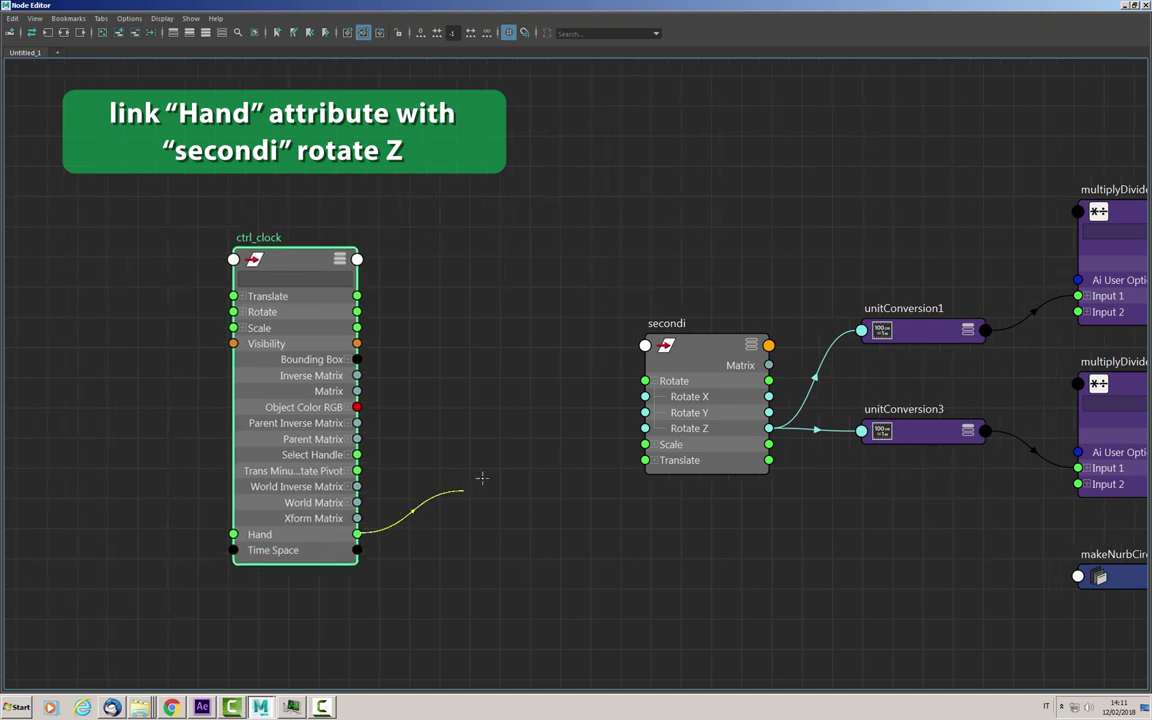
middle_click_drag(646, 428, 301, 428, "alt")
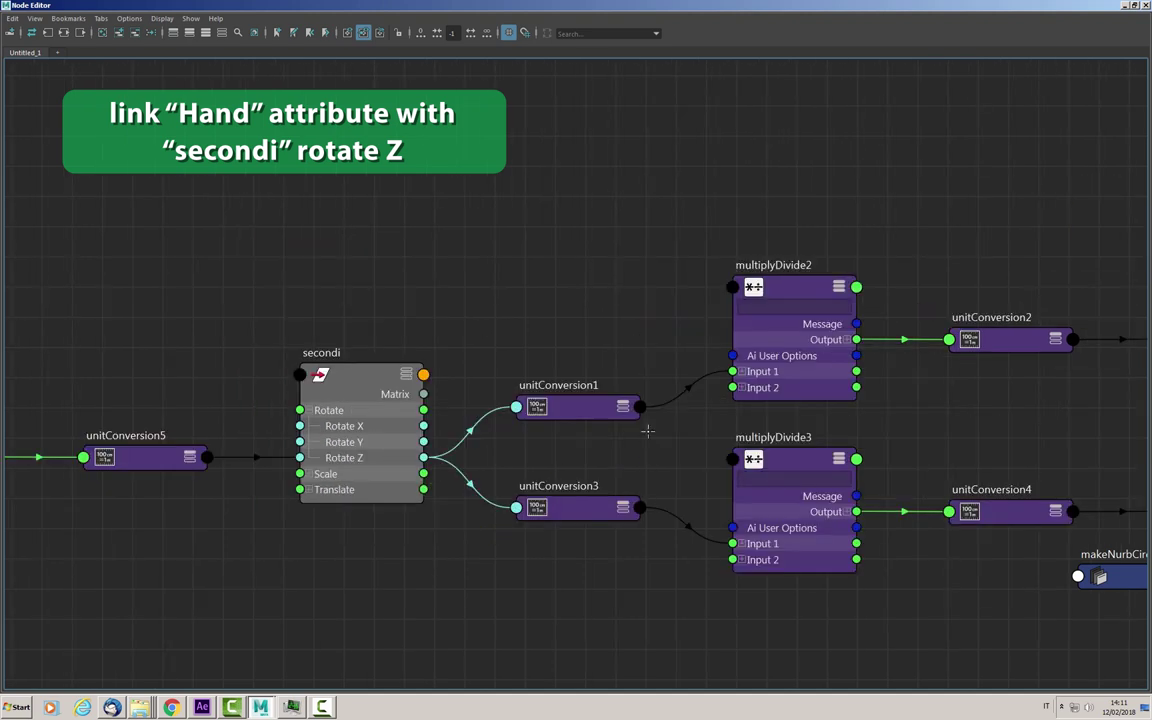
key("a")
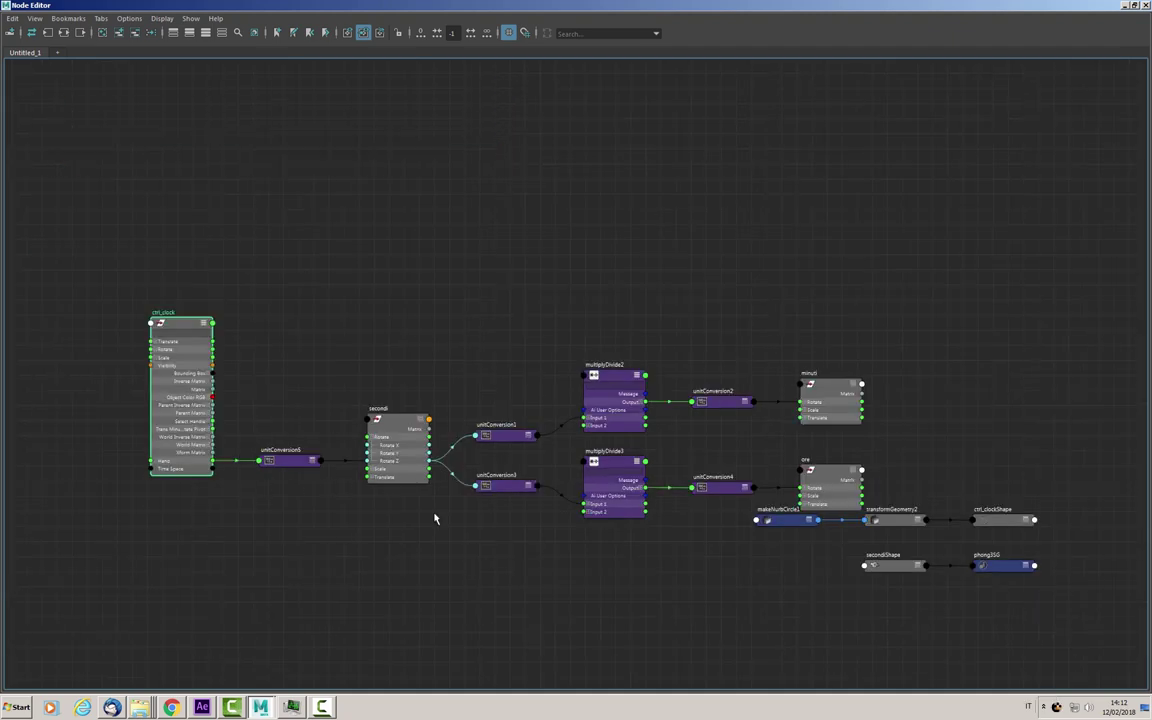
left_click(1125, 6)
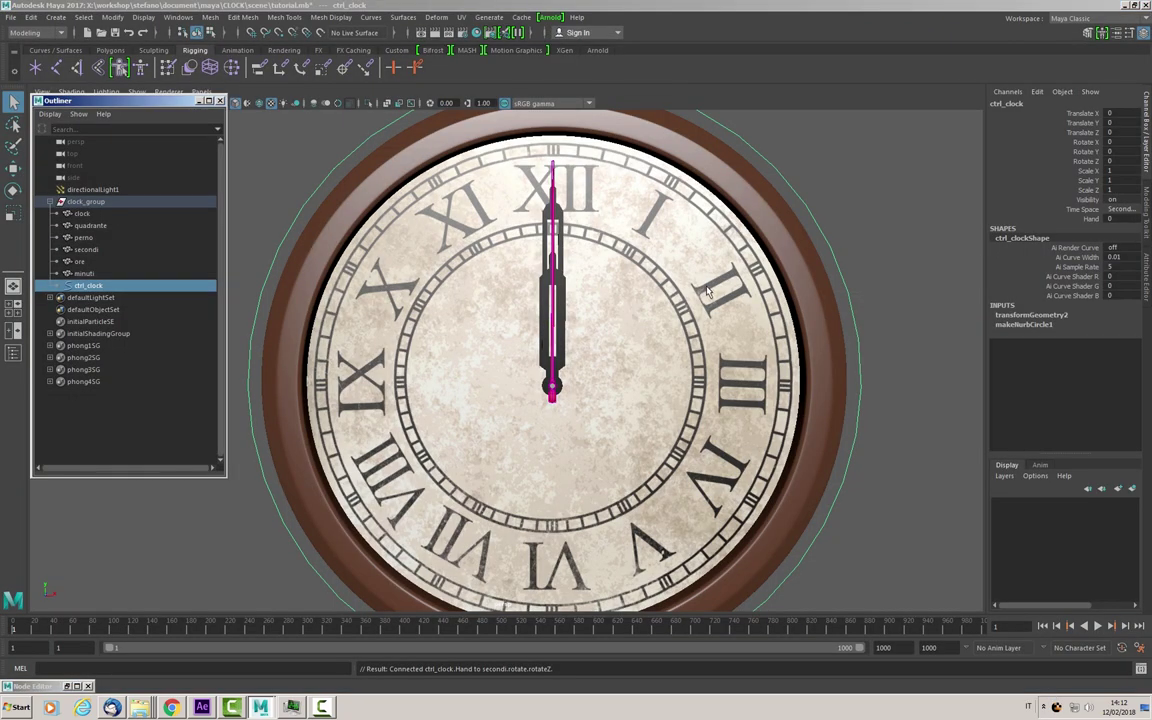
Scrub ctrl_clock's Hand to swing the second hand, then commit Hand at -1.
scroll(690, 293, "down", 3)
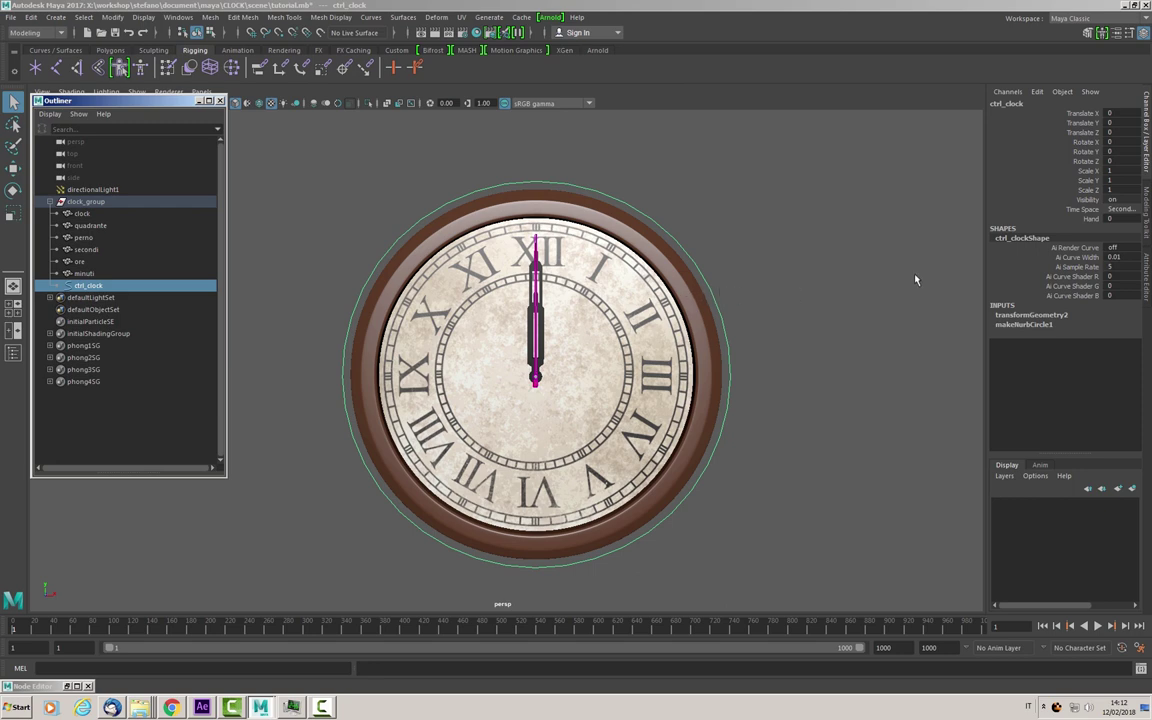
left_click(1090, 218)
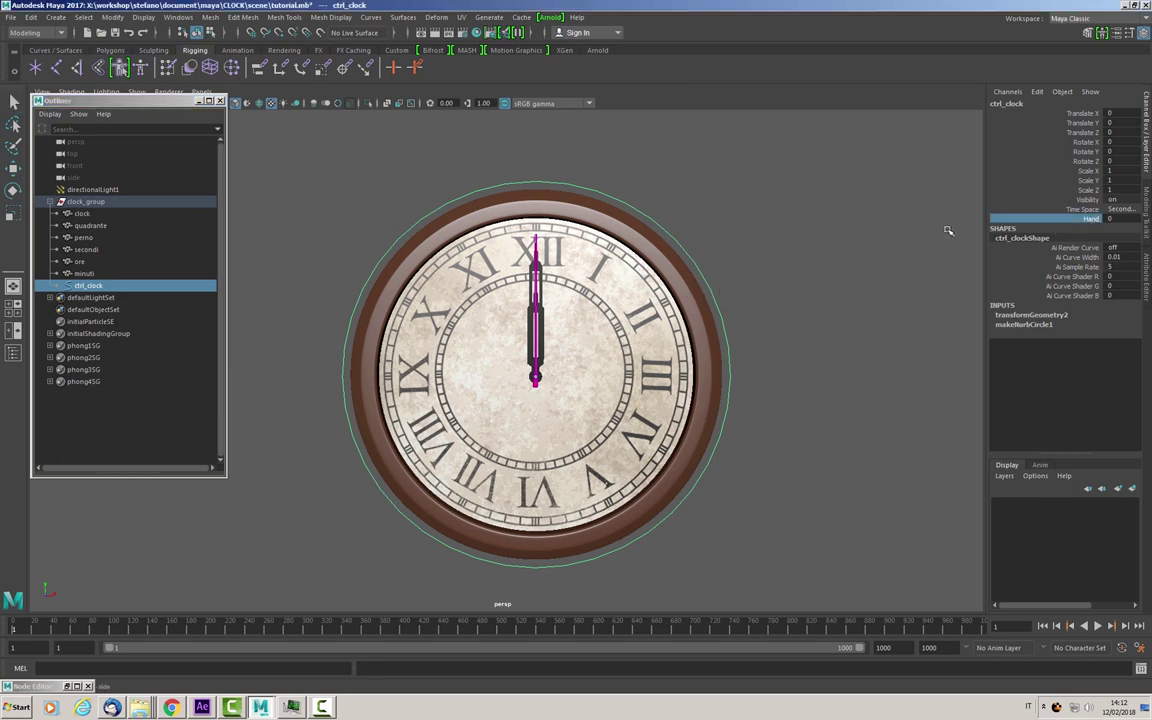
mouse_move(913, 213)
middle_mouse_down()
mouse_move(607, 215)
mouse_move(1003, 238)
middle_mouse_up()
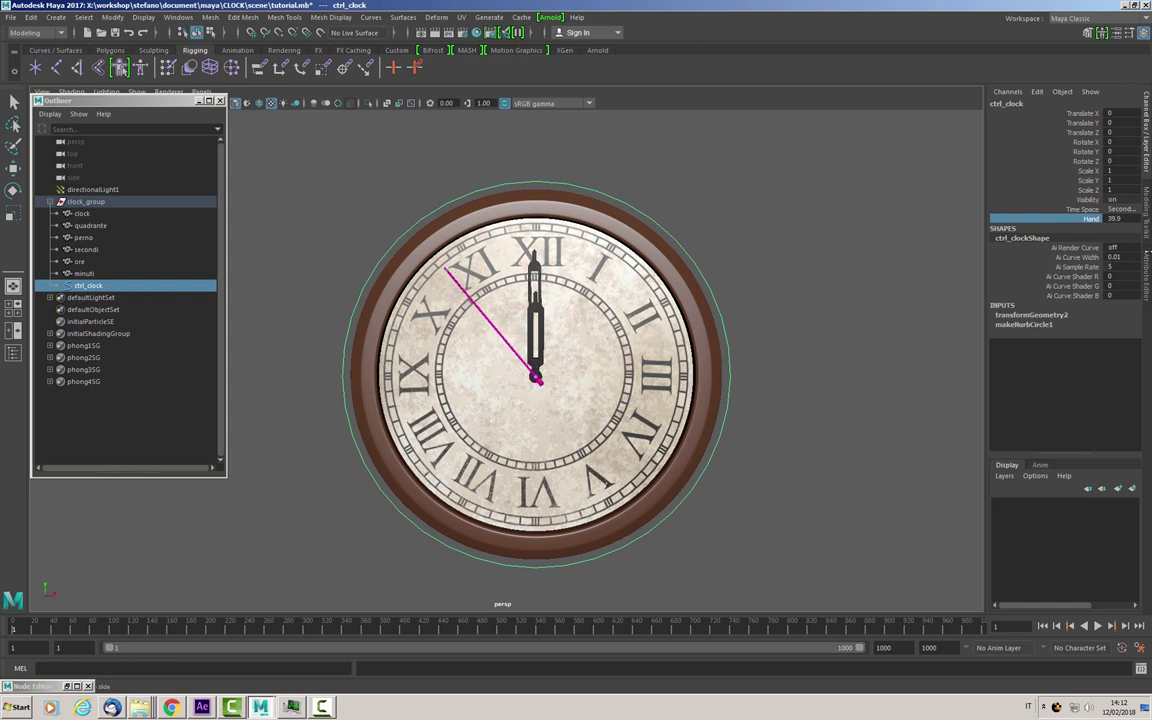
mouse_move(1003, 238)
middle_mouse_down()
mouse_move(563, 203)
mouse_move(920, 204)
middle_mouse_up()
double_click(1114, 219)
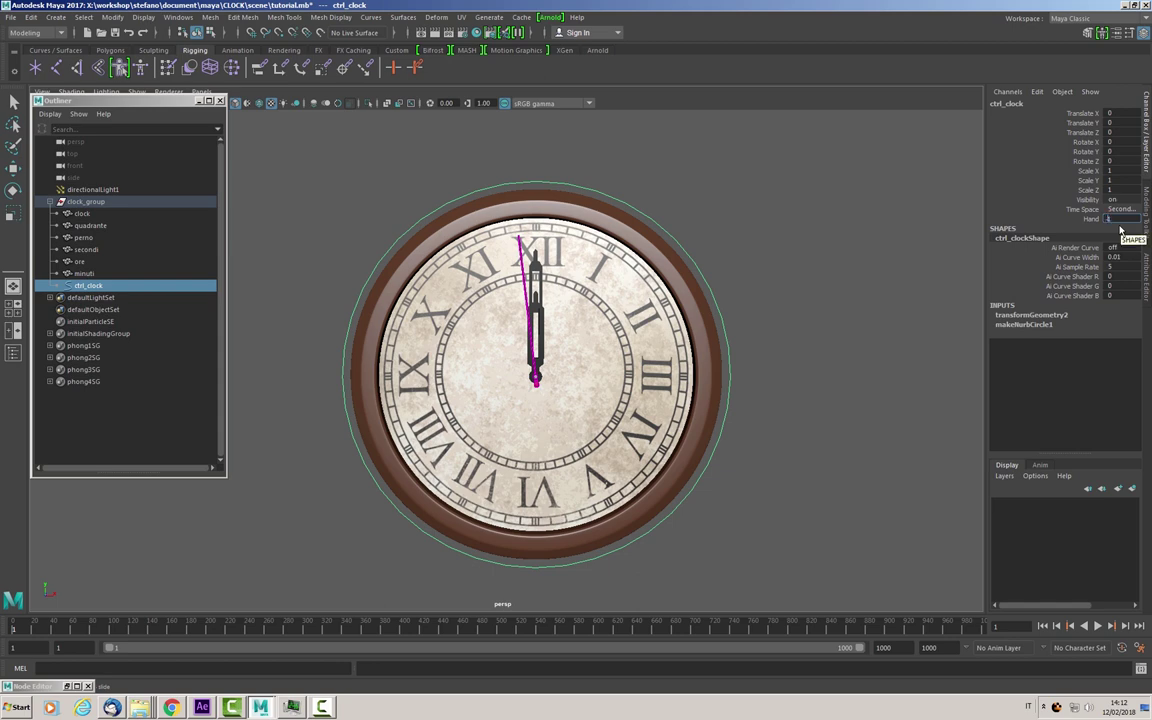
key("Return")
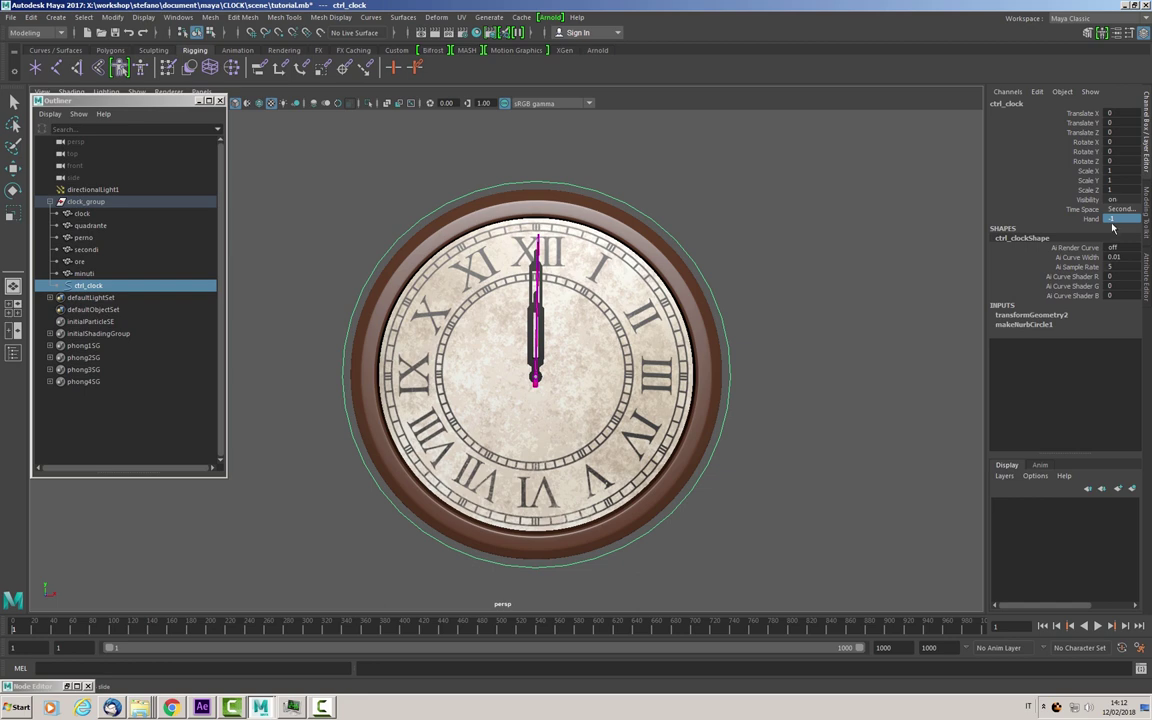
Enter further Hand values, ending on a negative one, then deselect the clock control.
double_click(1113, 219)
type("2")
key("Return")
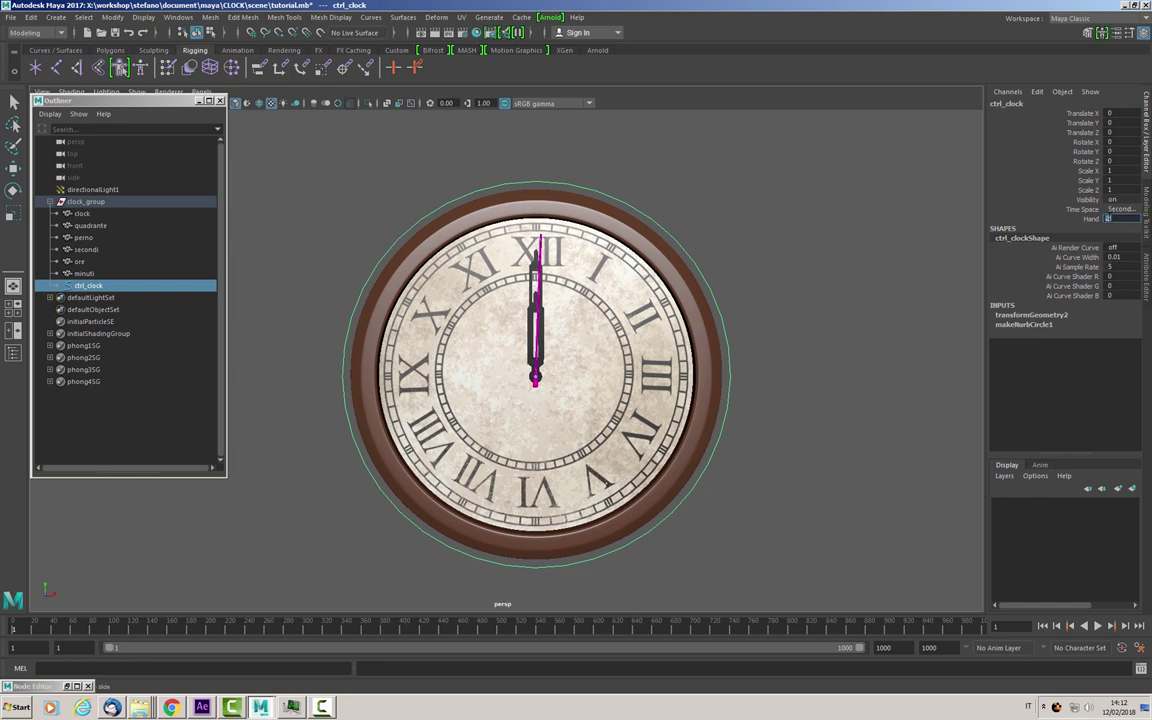
key("Return")
key("Return")
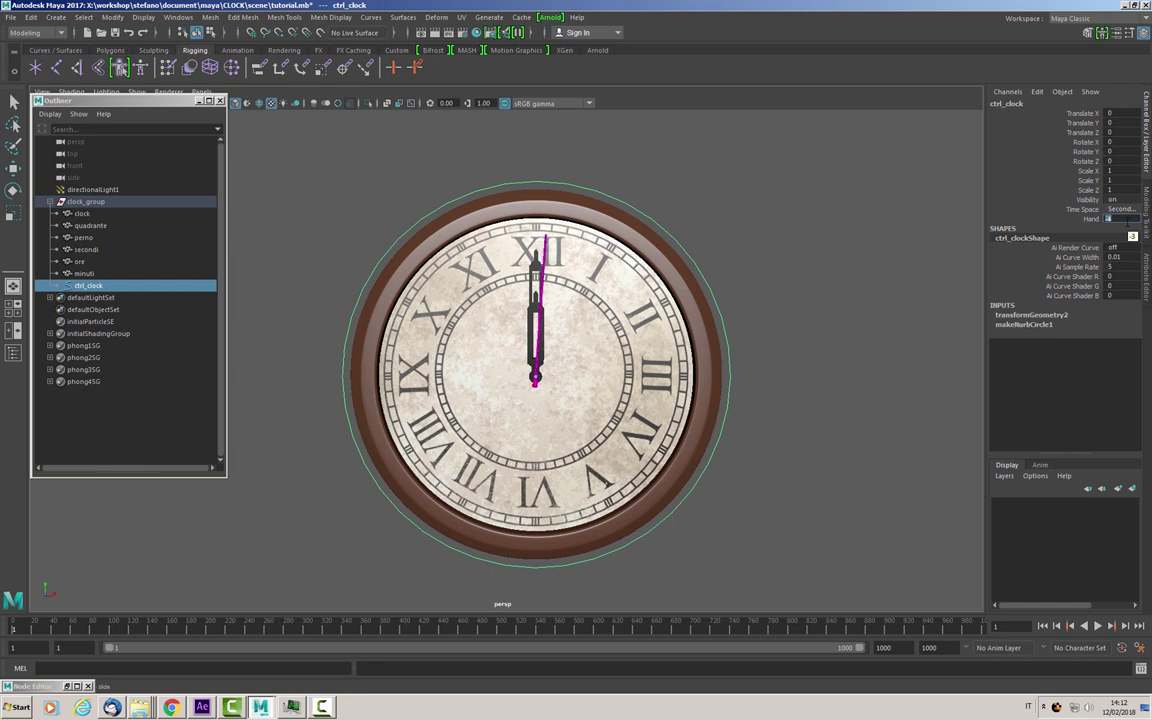
key("Return")
type("-6")
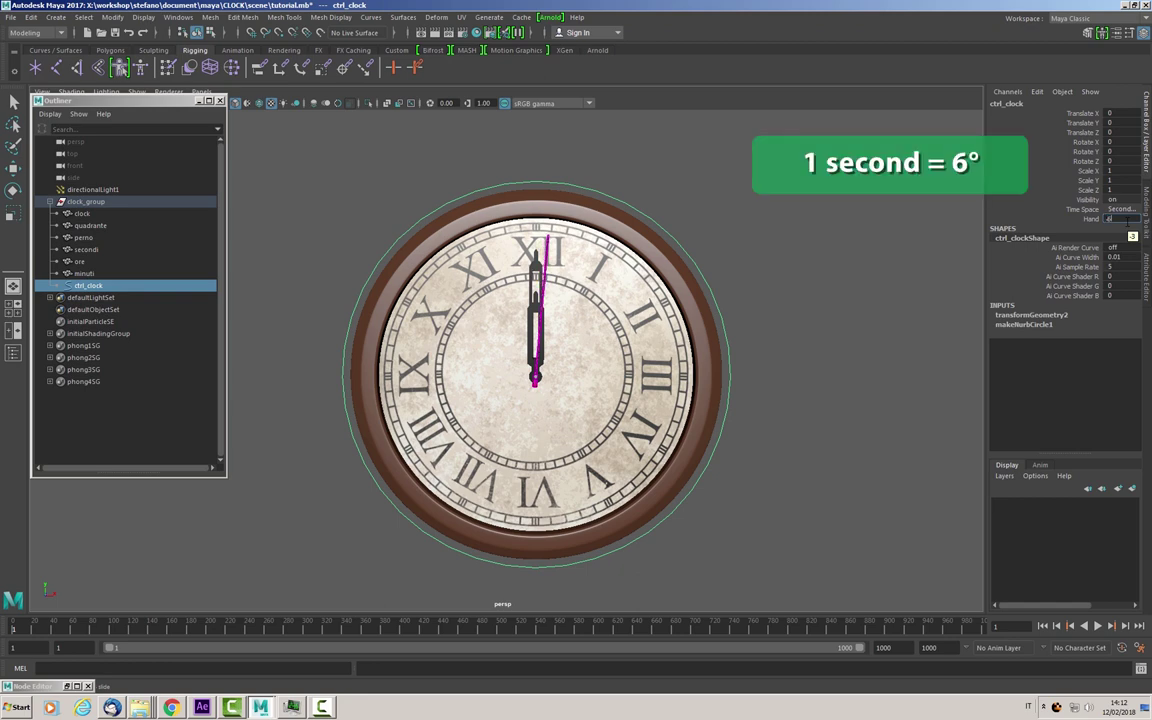
key("Return")
left_click(801, 222)
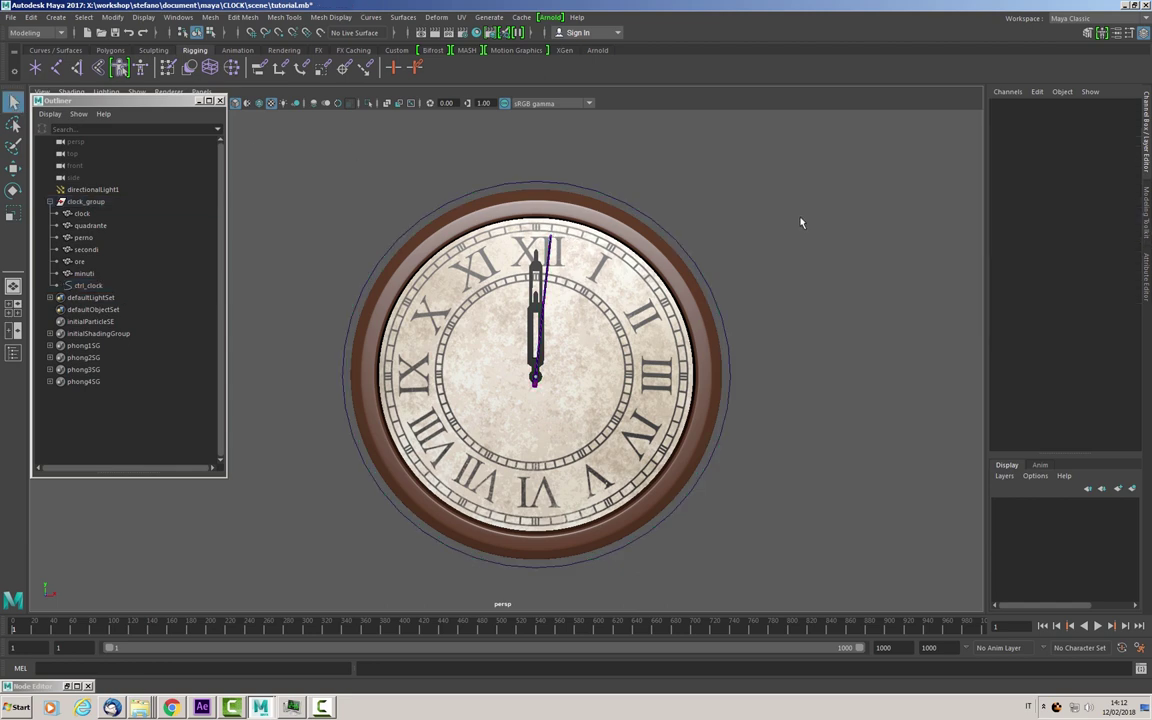
Add a multiplyDivide node in the restored Node Editor and rename it second_MD.
left_click(77, 686)
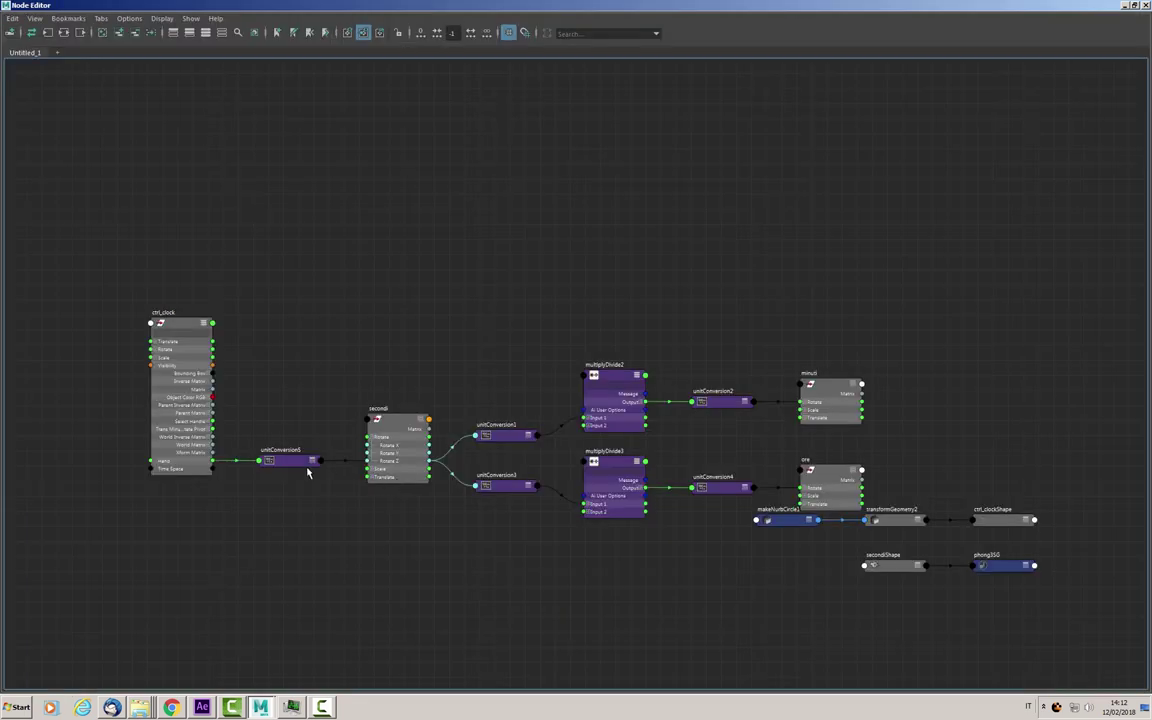
scroll(305, 467, "up", 3)
middle_click_drag(321, 345, 401, 324)
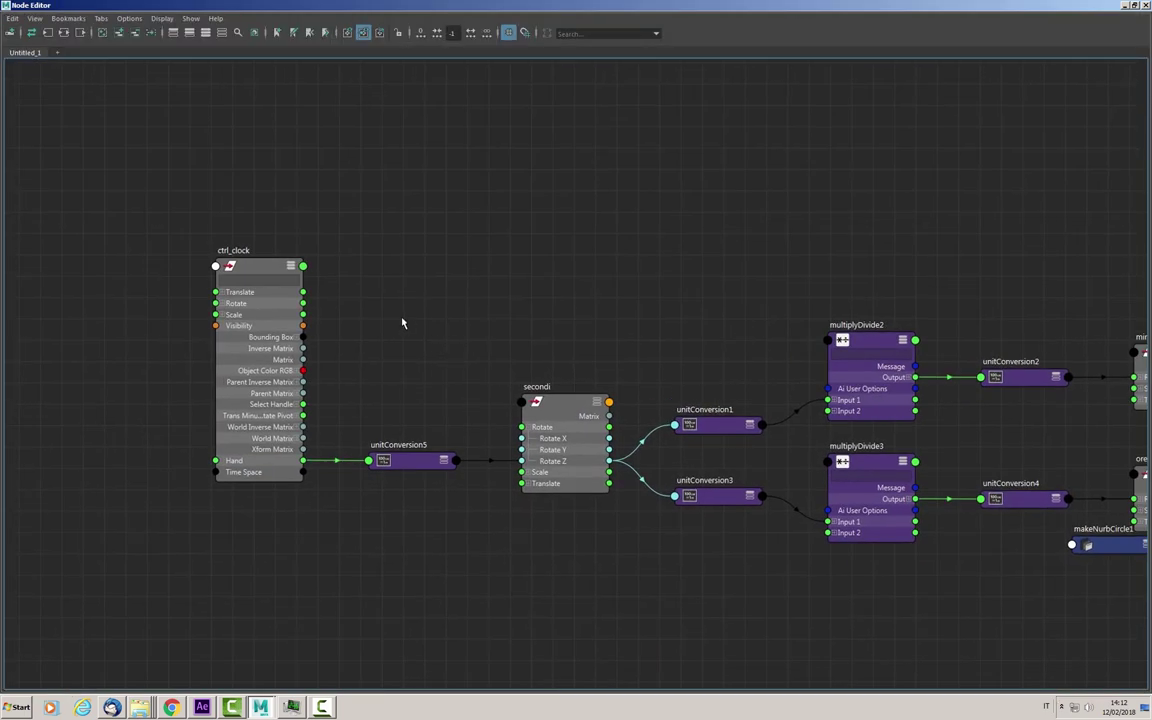
key("Tab")
type("mul")
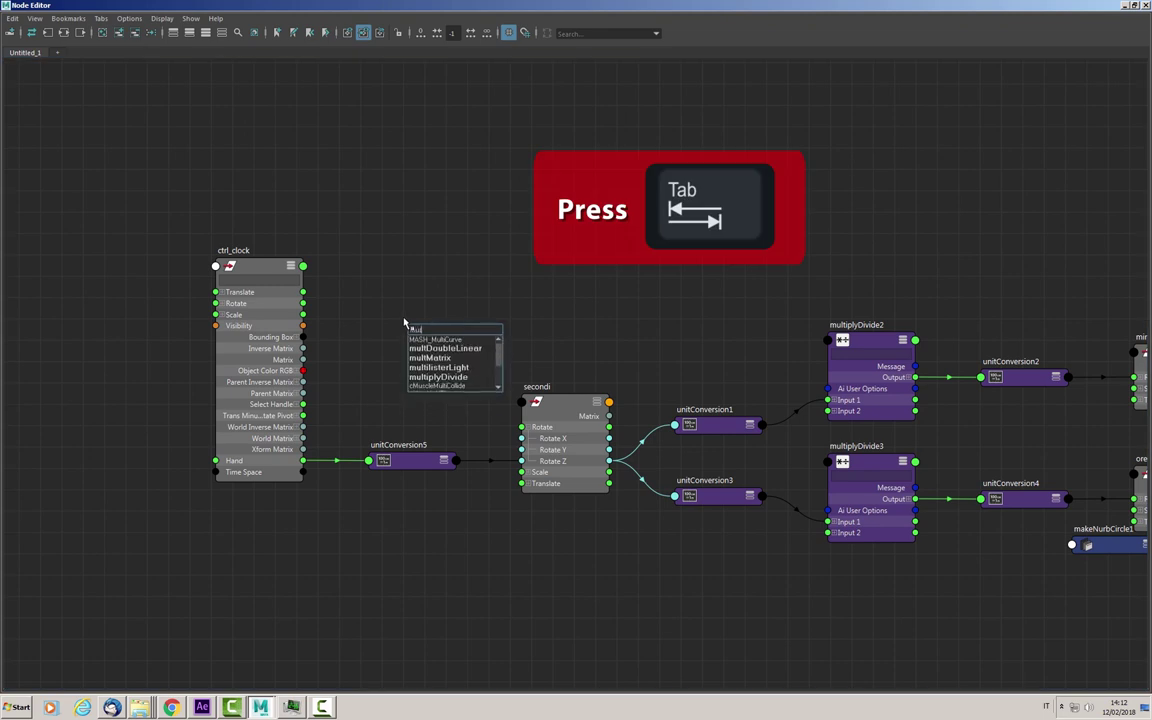
left_click(448, 377)
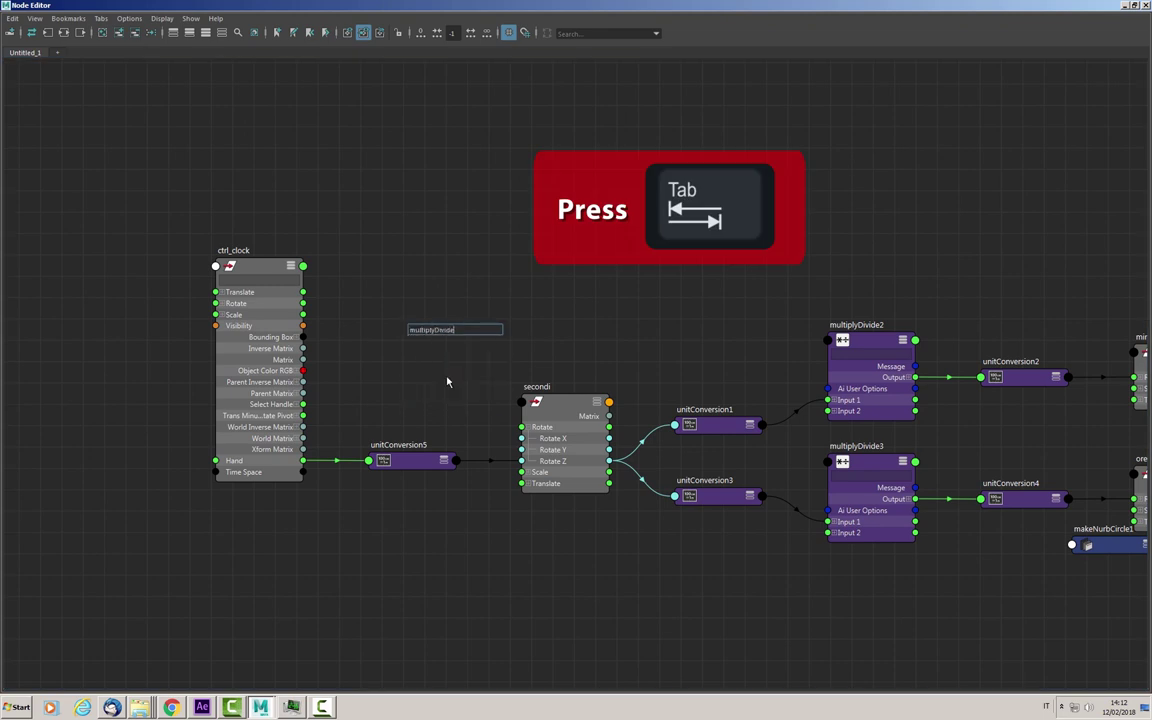
double_click(451, 320)
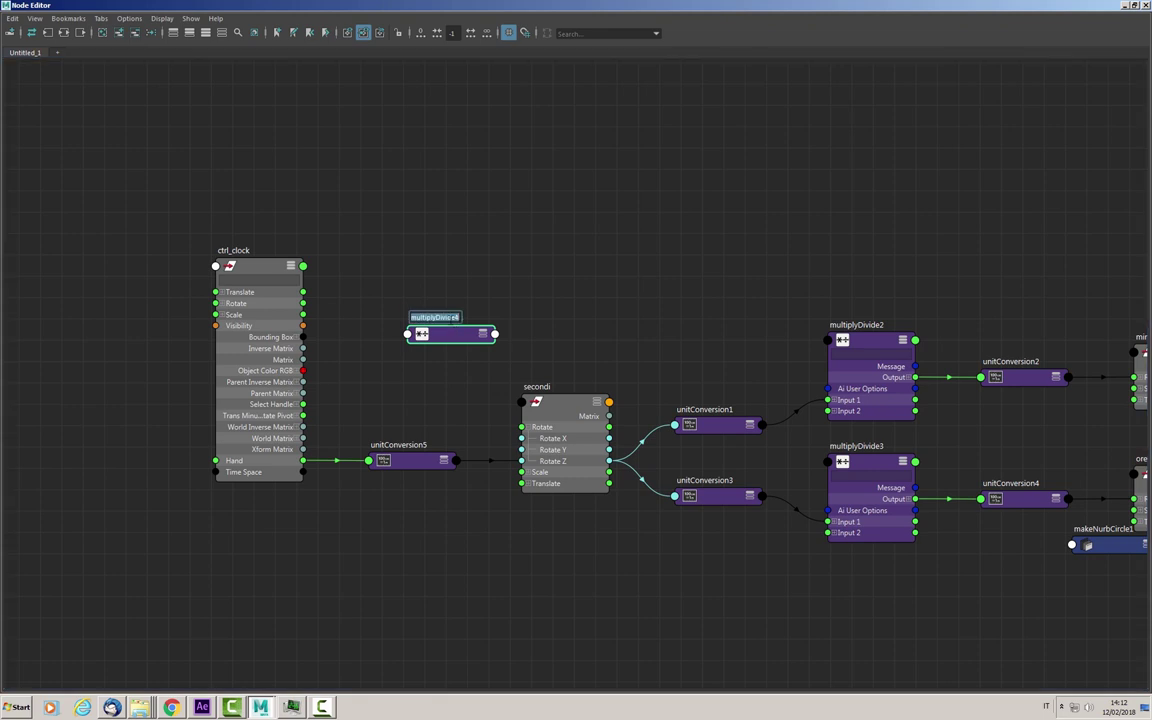
type("second_MD")
Confirm the name second_MD, expand it and arrange it between ctrl_clock and secondi.
left_click(484, 334)
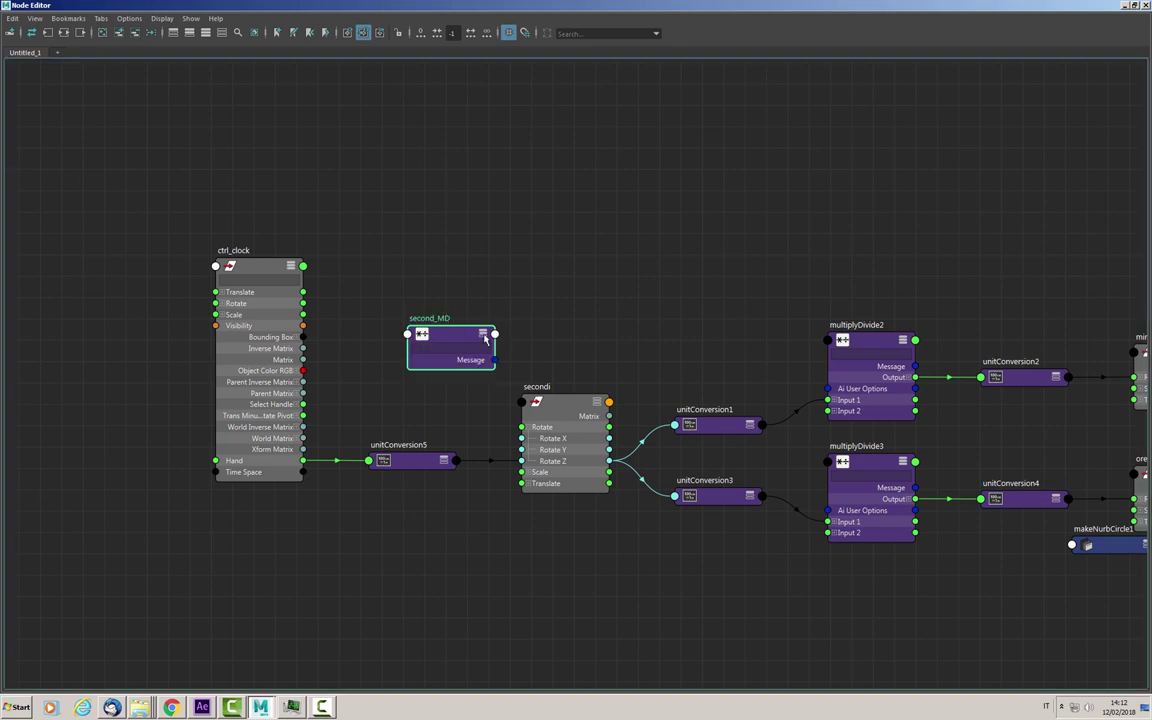
left_click(484, 336)
left_click_drag(430, 360, 404, 312)
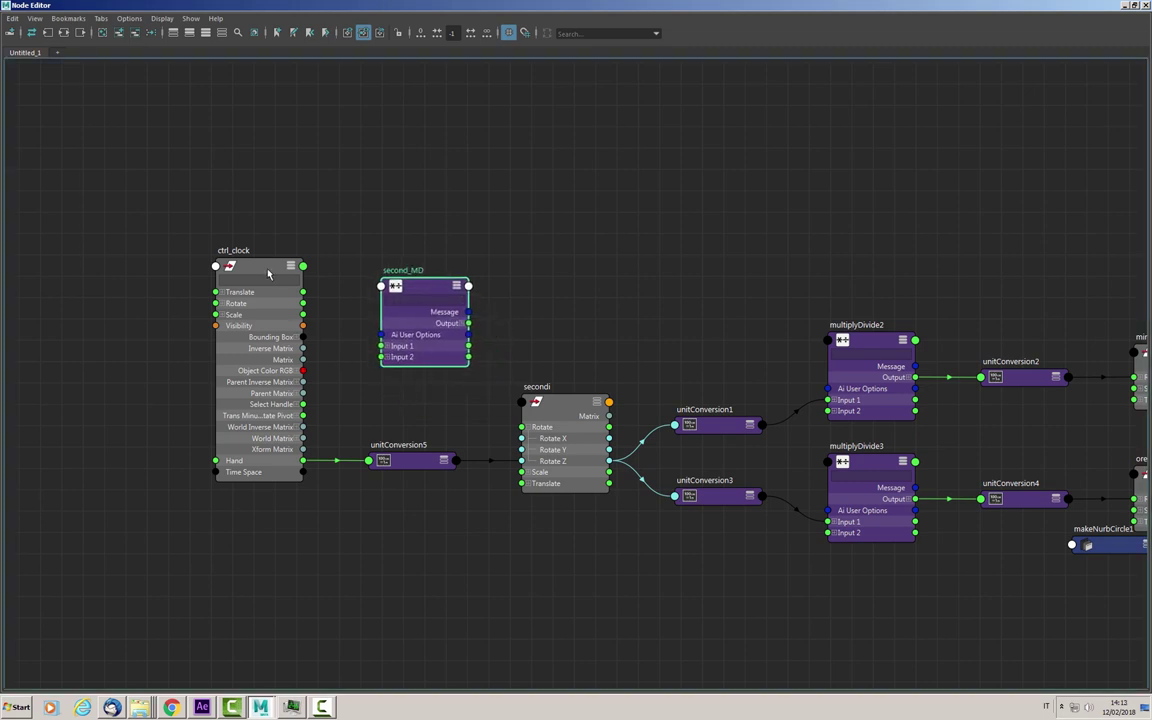
left_click_drag(268, 274, 212, 263)
left_click(386, 346)
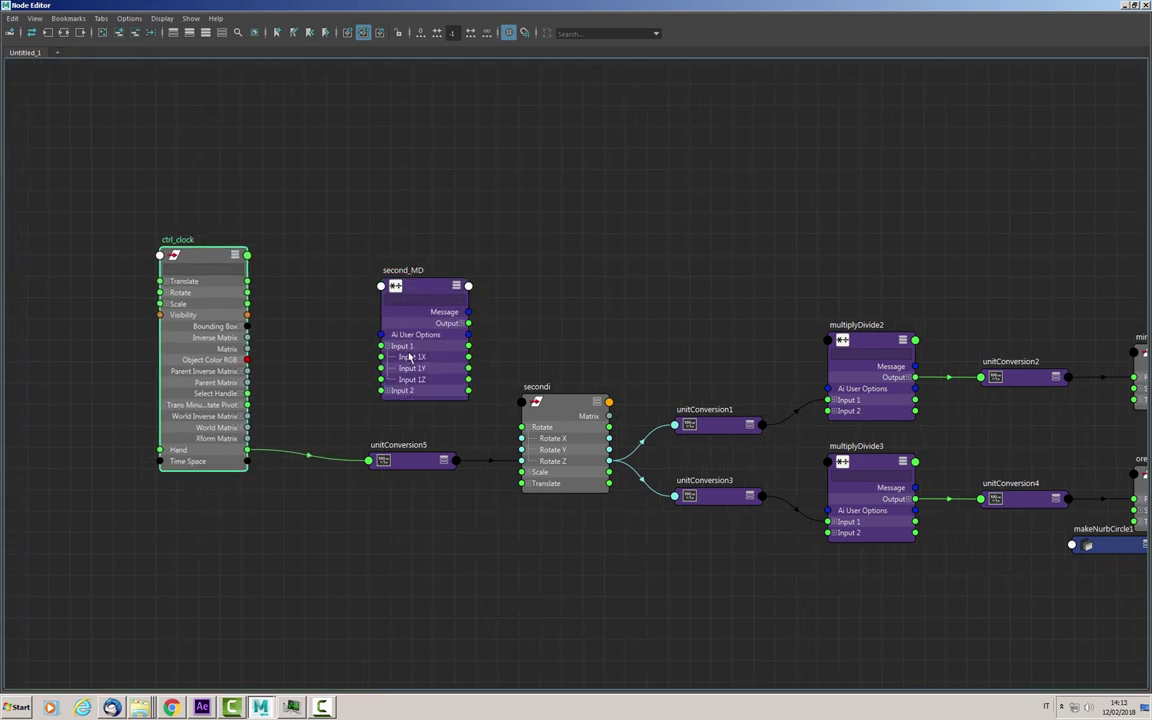
left_click_drag(417, 292, 401, 255)
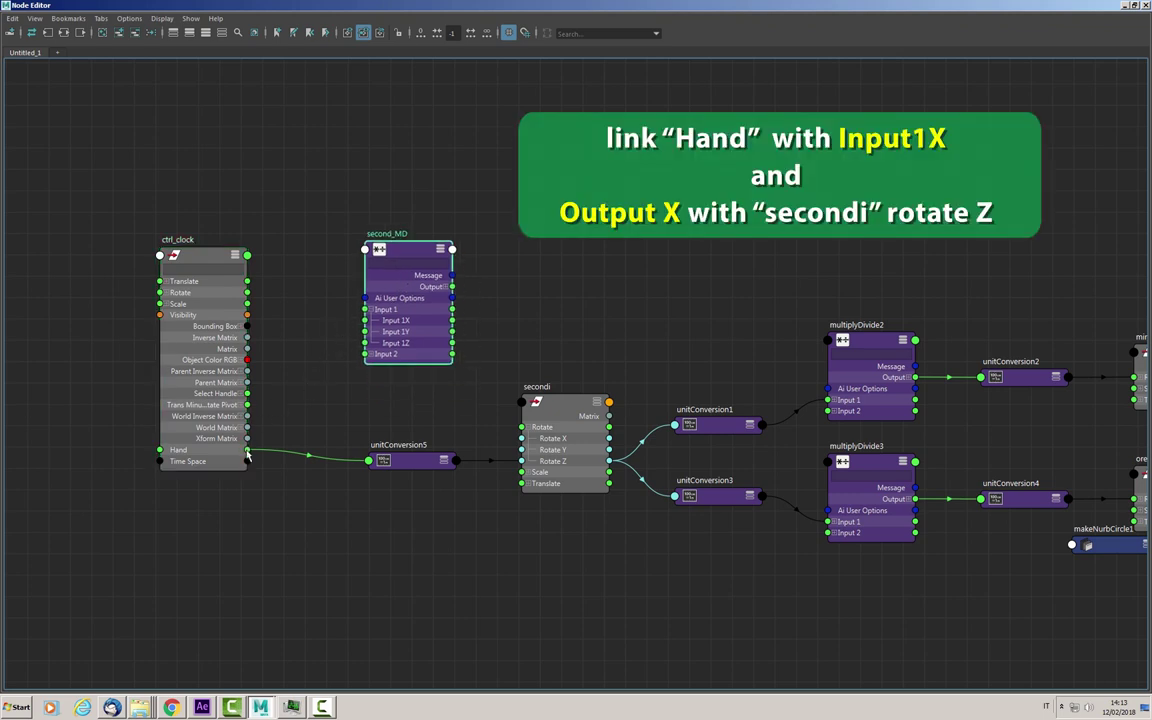
Wire Hand into second_MD Input 1X and Output X into secondi Rotate Z.
left_click_drag(248, 455, 365, 320)
left_click_drag(409, 249, 386, 227)
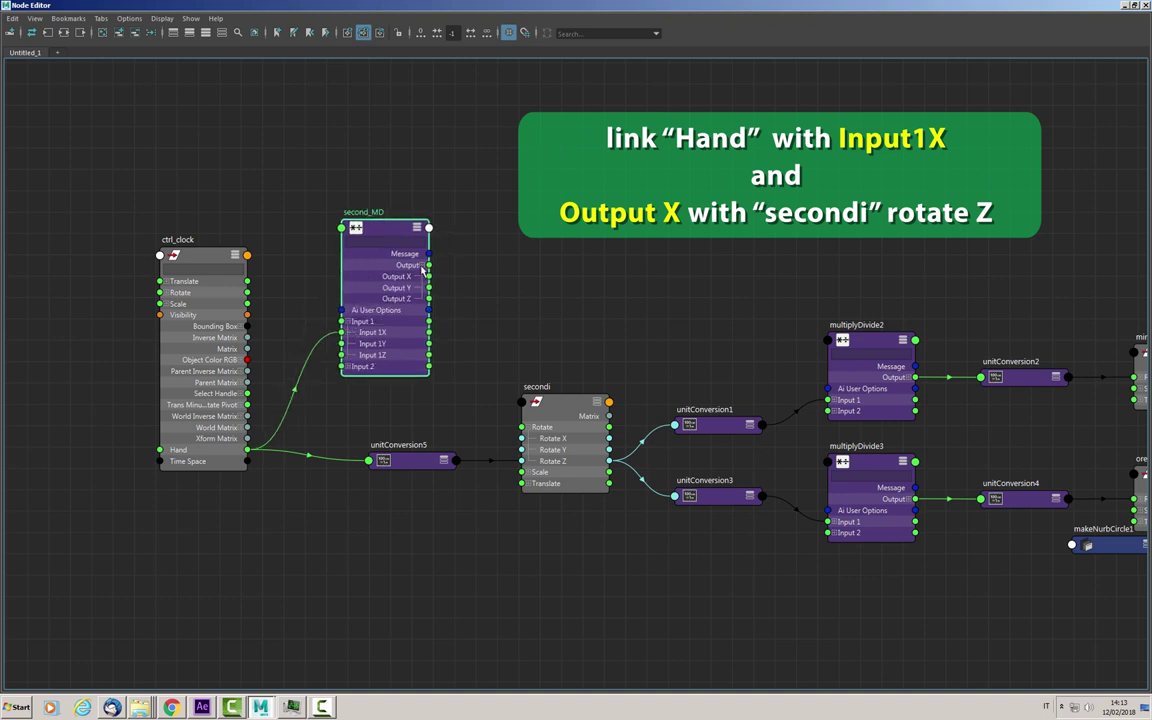
left_click_drag(428, 276, 521, 461)
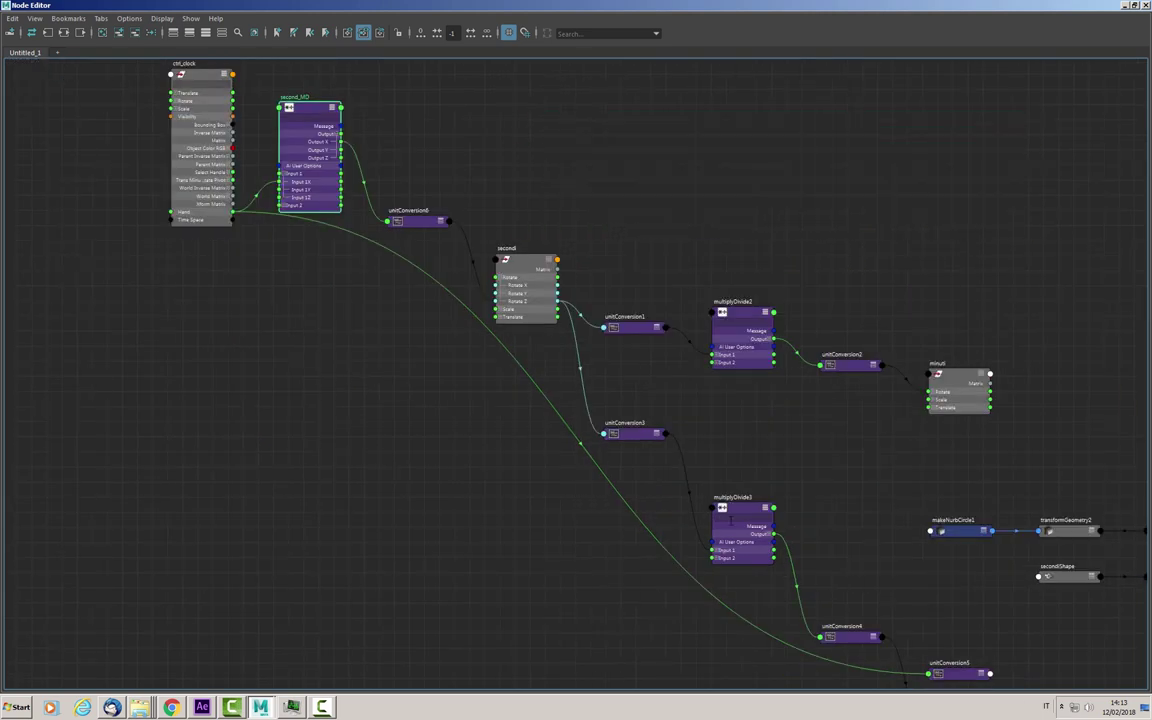
Delete unitConversion5, restore the Node Editor's size and select second_MD.
left_click_drag(940, 622, 215, 318)
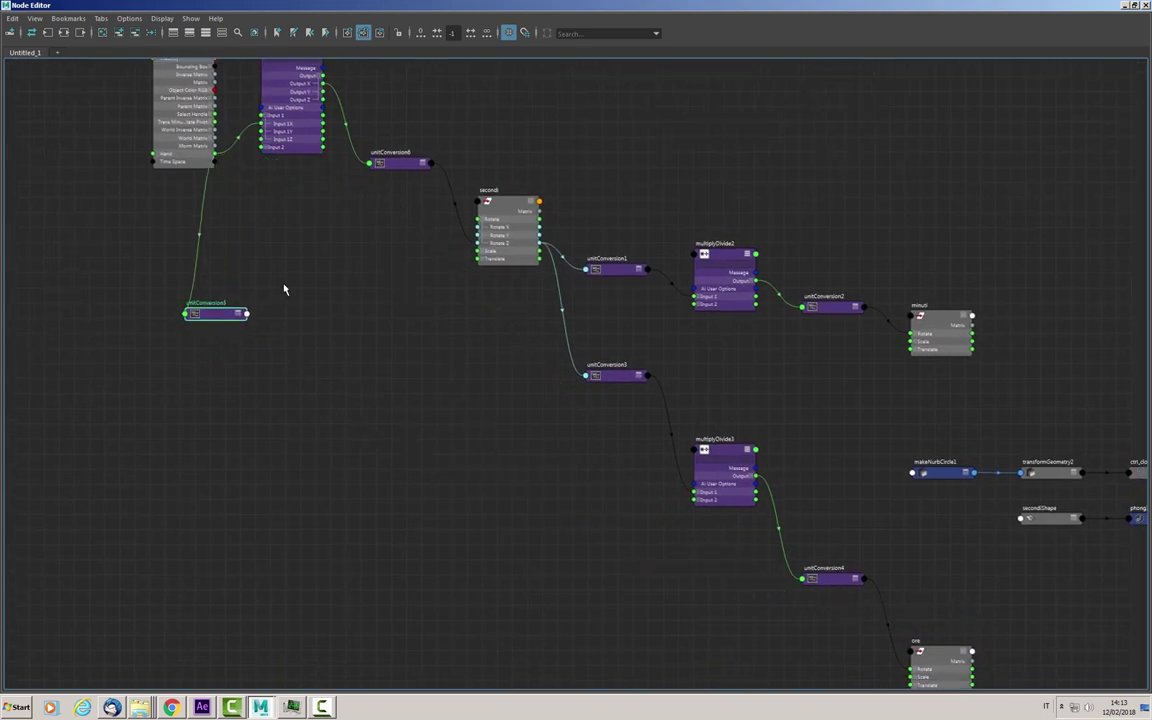
middle_click_drag(215, 318, 413, 440, "alt")
mouse_move(413, 440)
left_mouse_down()
mouse_move(488, 391)
mouse_move(373, 401)
mouse_move(398, 440)
left_mouse_up()
key("Delete")
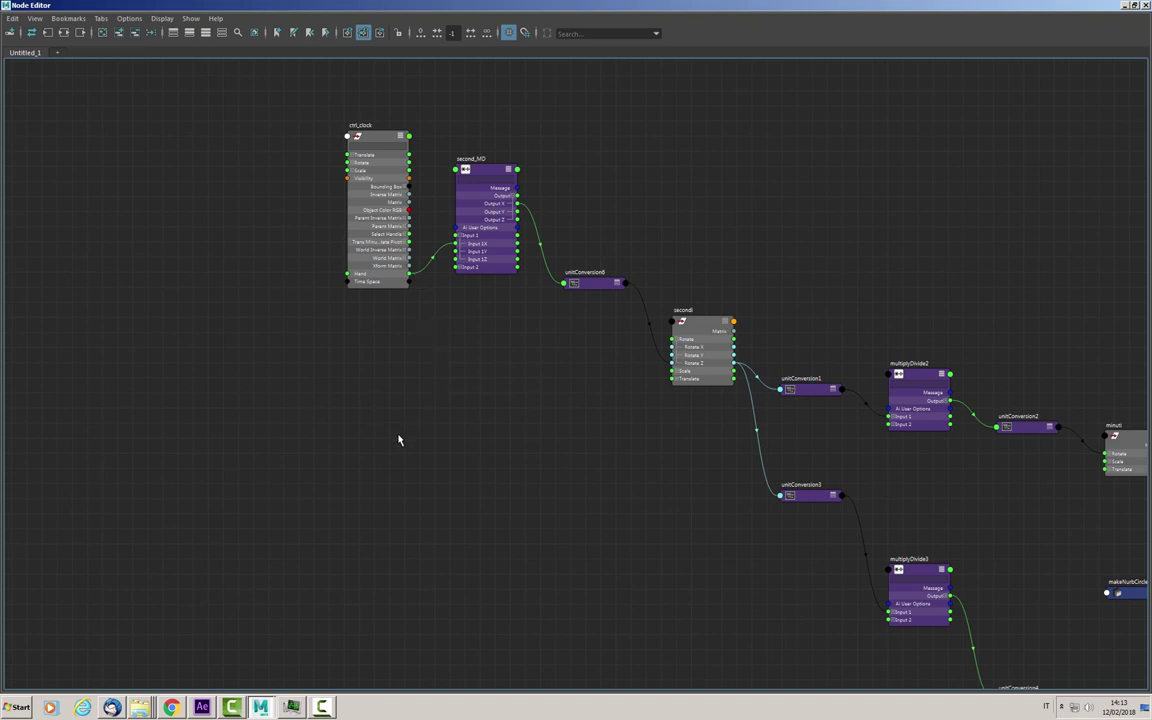
left_click(1137, 6)
left_click_drag(801, 318, 549, 265)
left_click(636, 430)
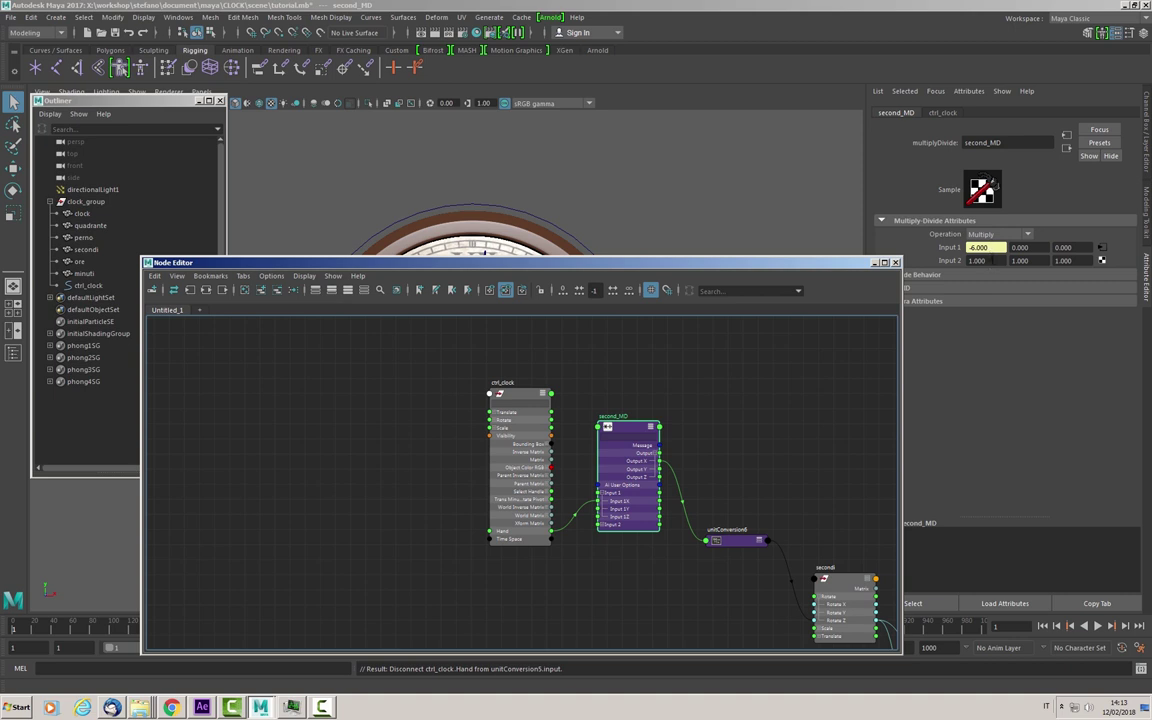
Set second_MD's Input 2 X to 6 and minimize the Node Editor.
double_click(977, 260)
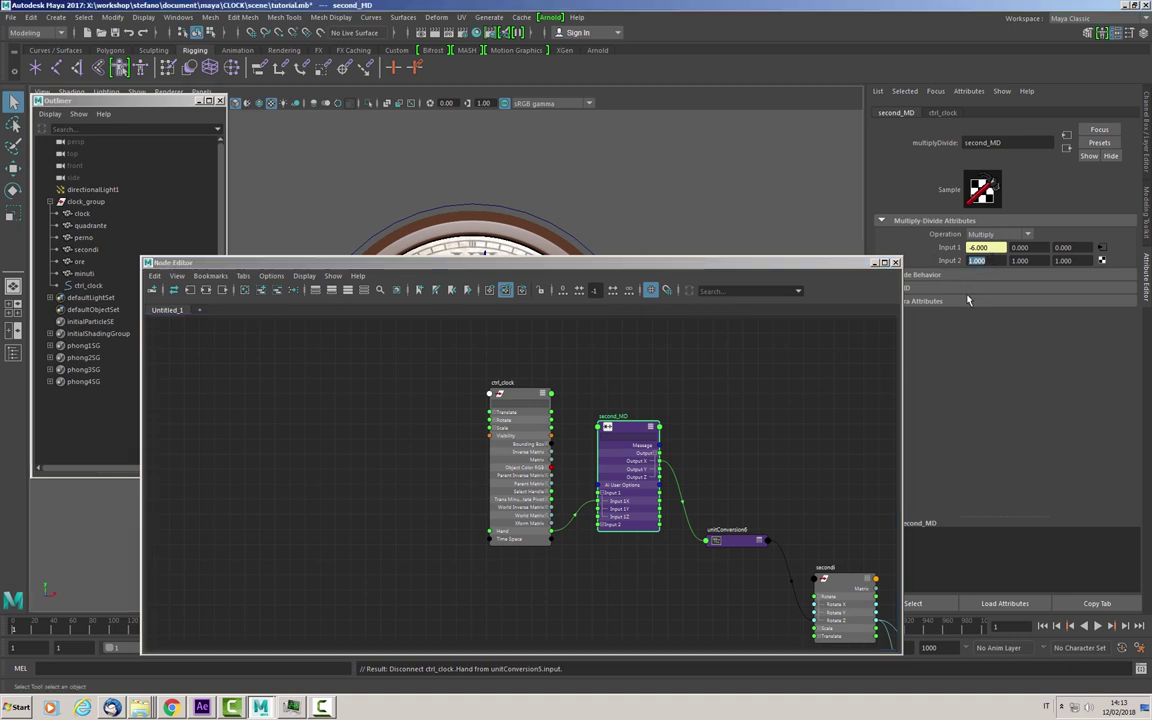
type("6")
key("Return")
left_click(872, 262)
left_click(1147, 150)
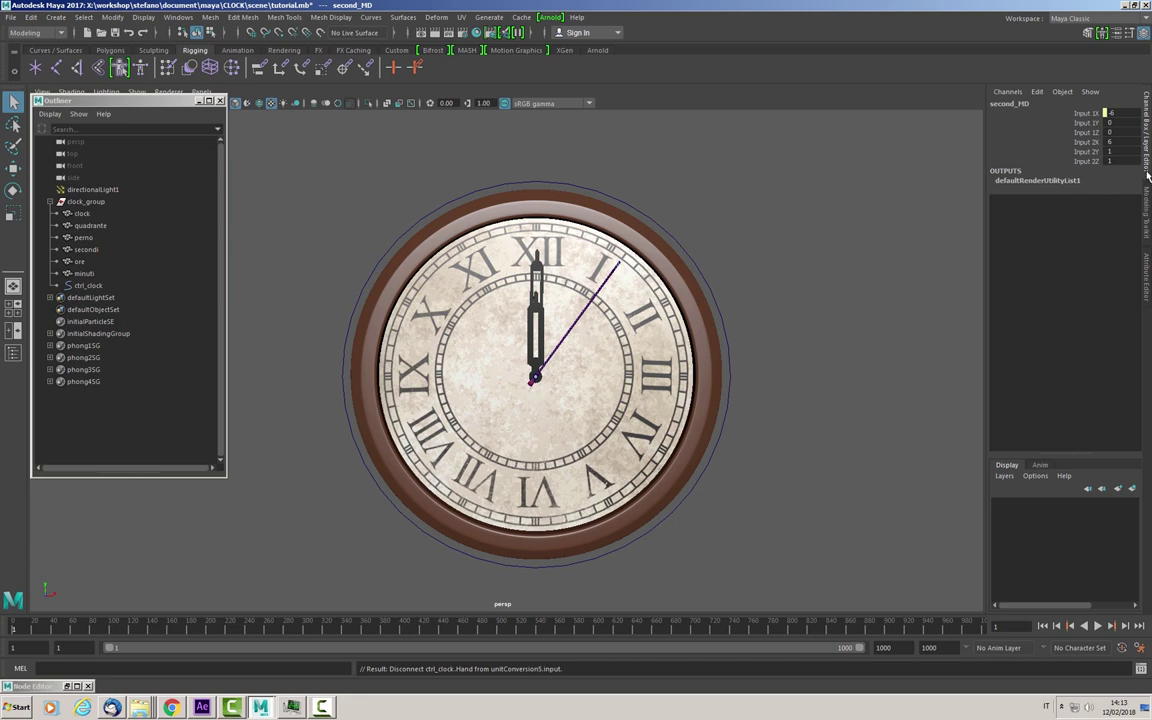
Select ctrl_clock and scrub Hand to swing the second hand.
left_click(86, 285)
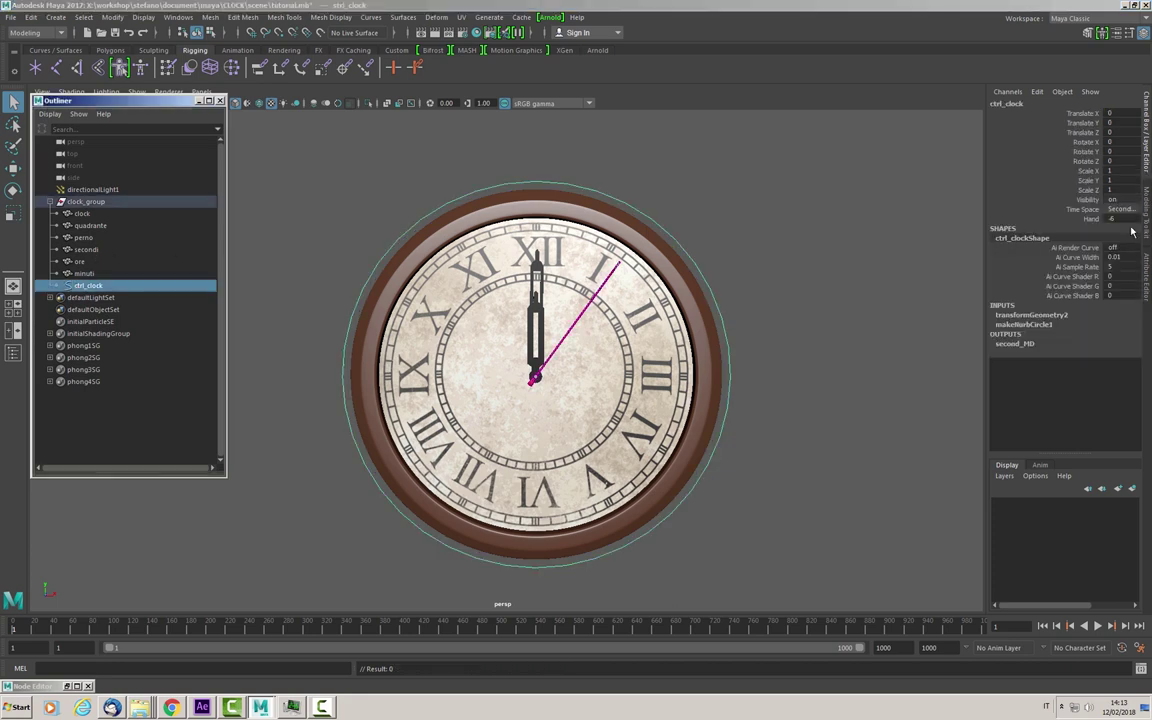
middle_click_drag(1133, 232, 1098, 226)
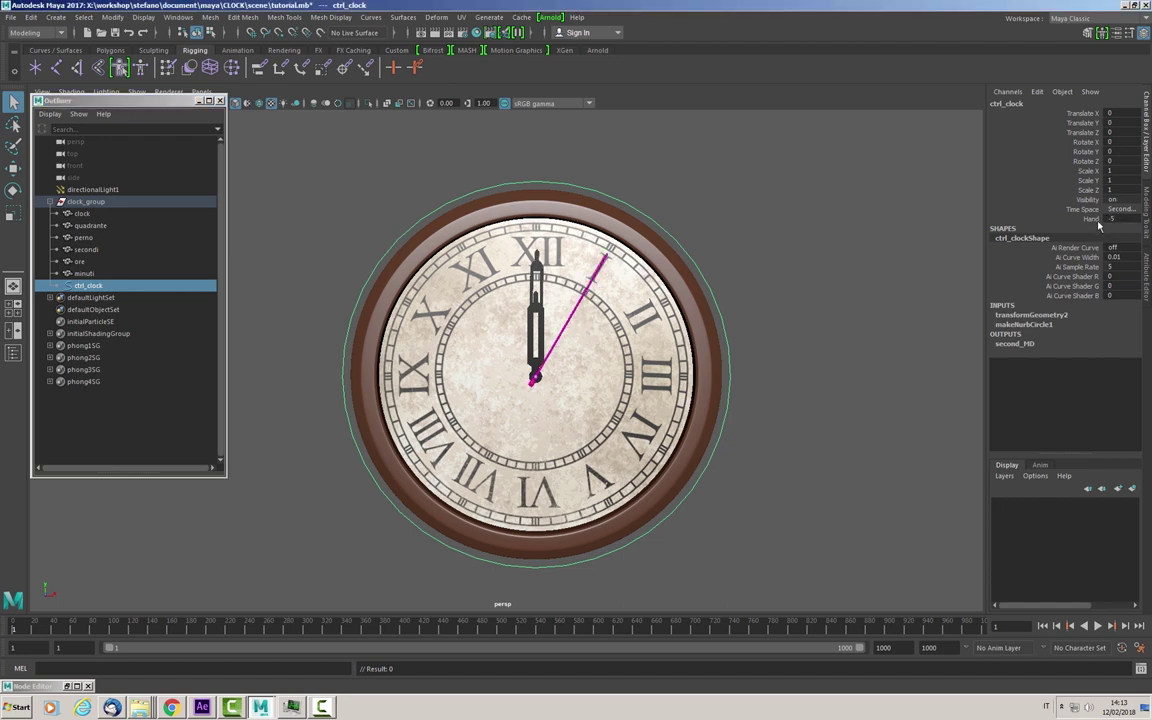
left_click(1092, 218)
mouse_move(745, 199)
middle_mouse_down()
mouse_move(716, 215)
mouse_move(990, 222)
middle_mouse_up()
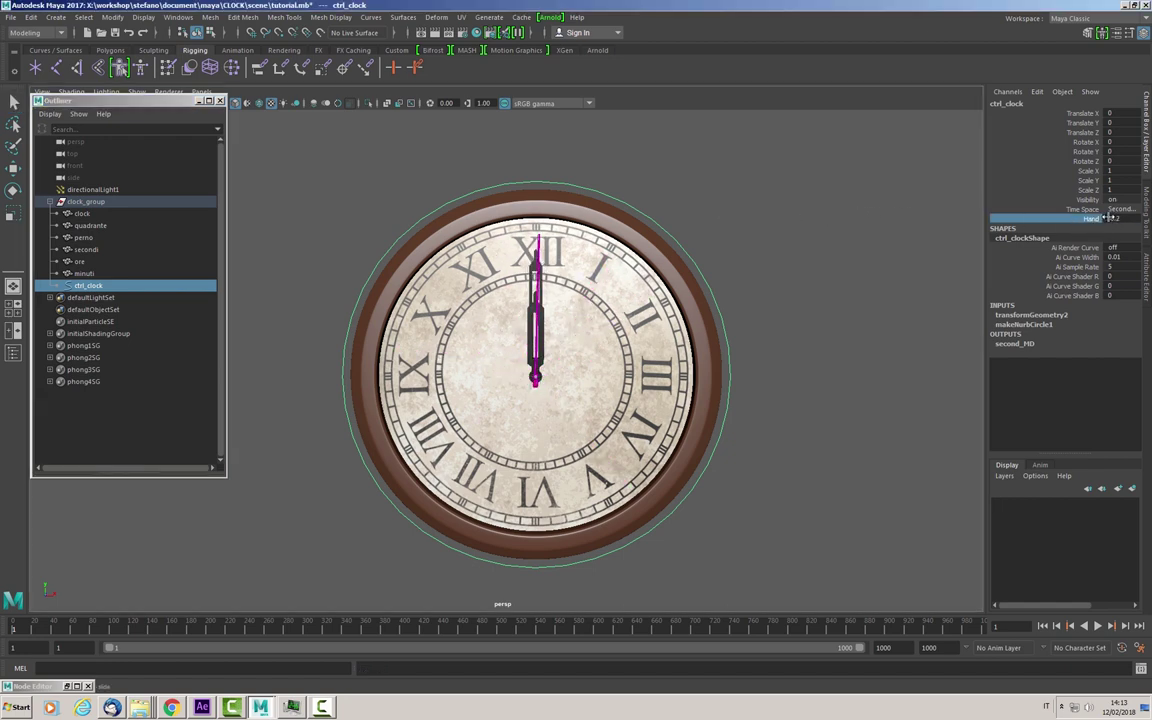
Enter Hand values -1, -3 and -5, then reset Hand to 0.
double_click(1107, 218)
type("-1")
key("Return")
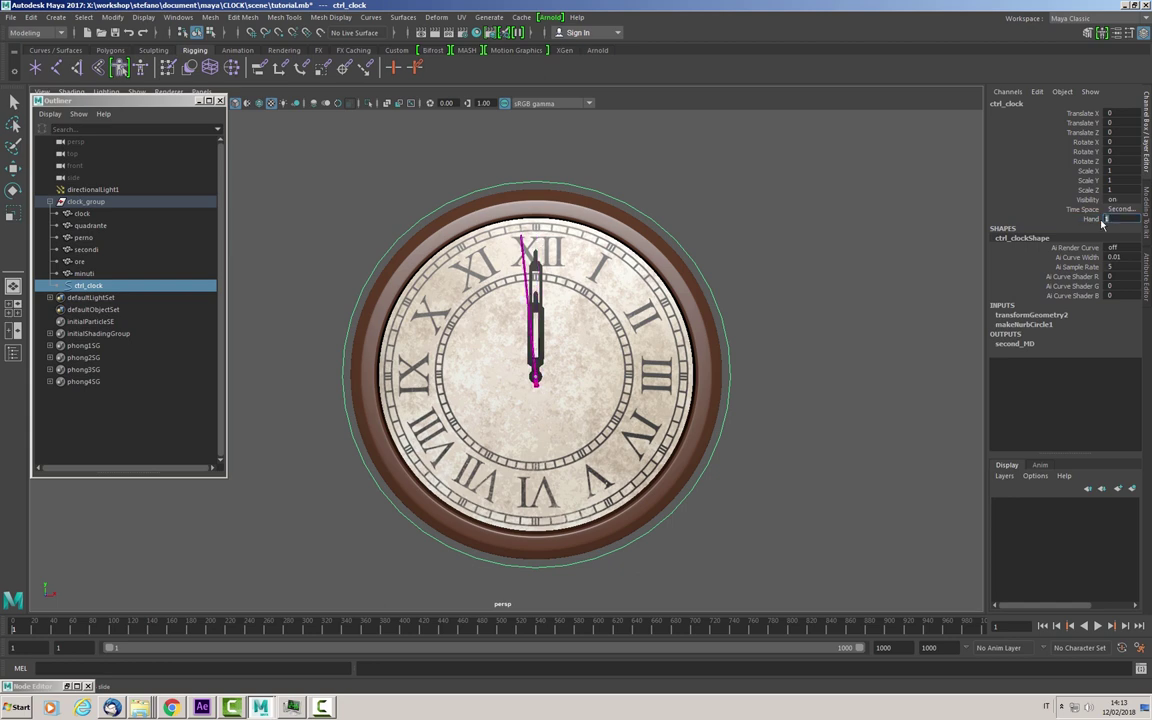
type("-3")
key("Return")
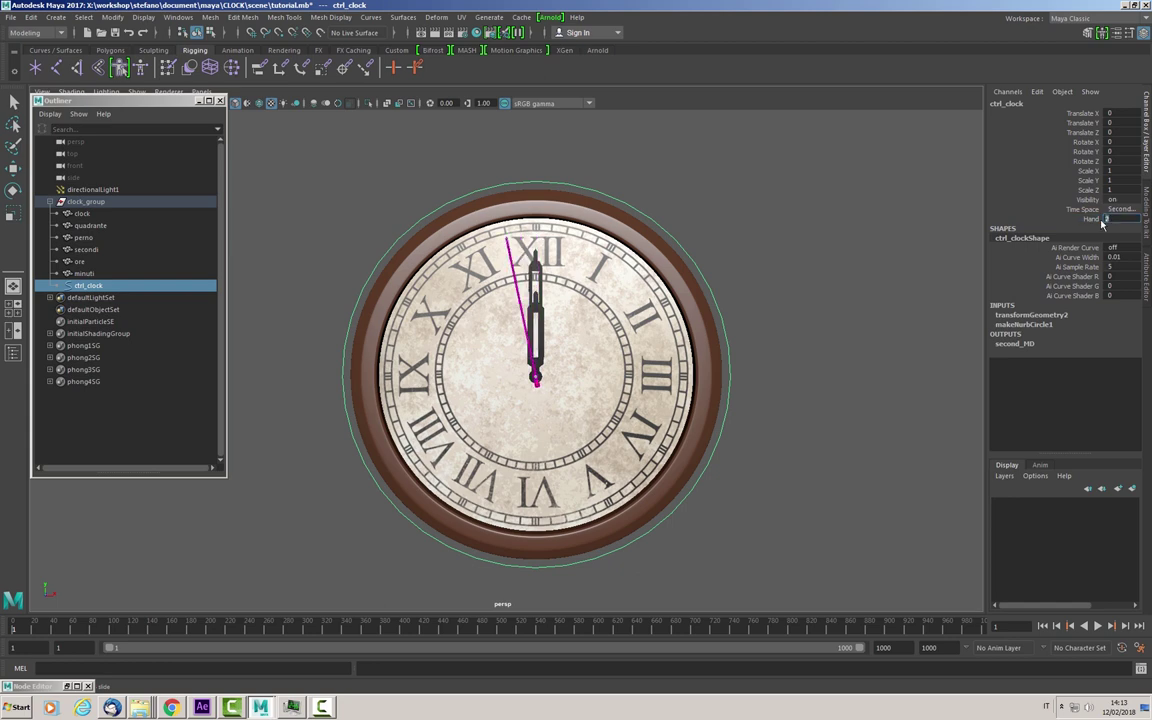
type("-5")
key("Return")
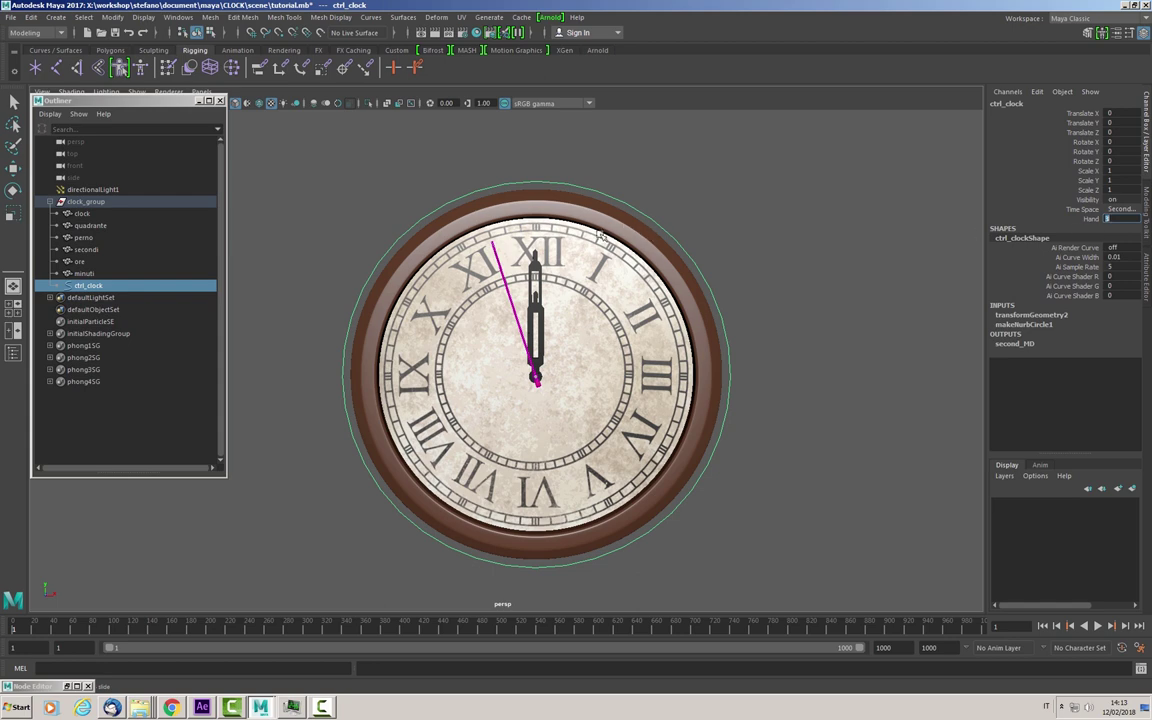
type("0")
key("Return")
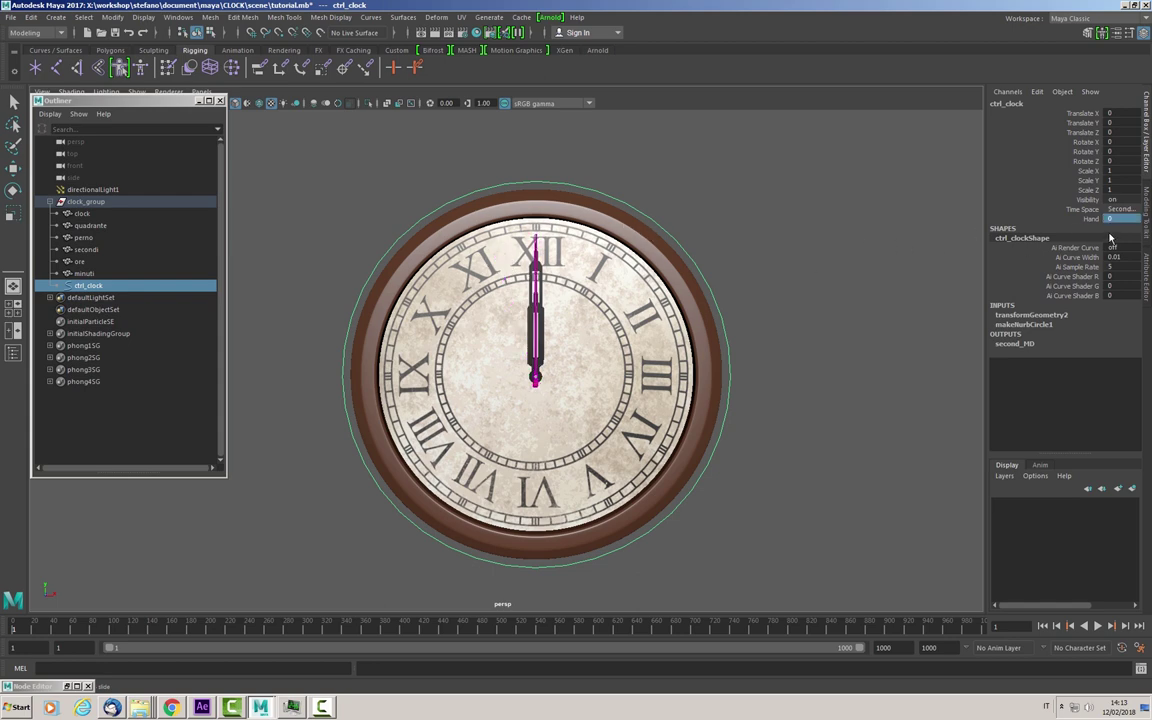
Select second_MD in the restored Node Editor and start making its Input 2 X negative.
left_click(66, 688)
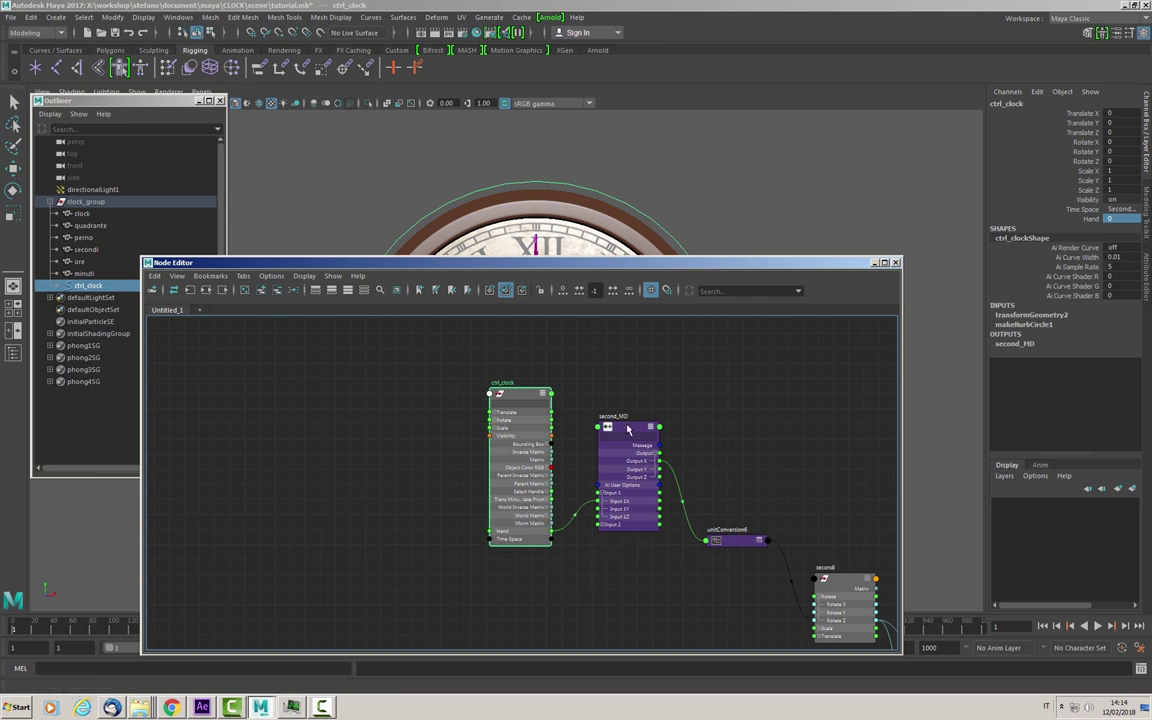
left_click(626, 431)
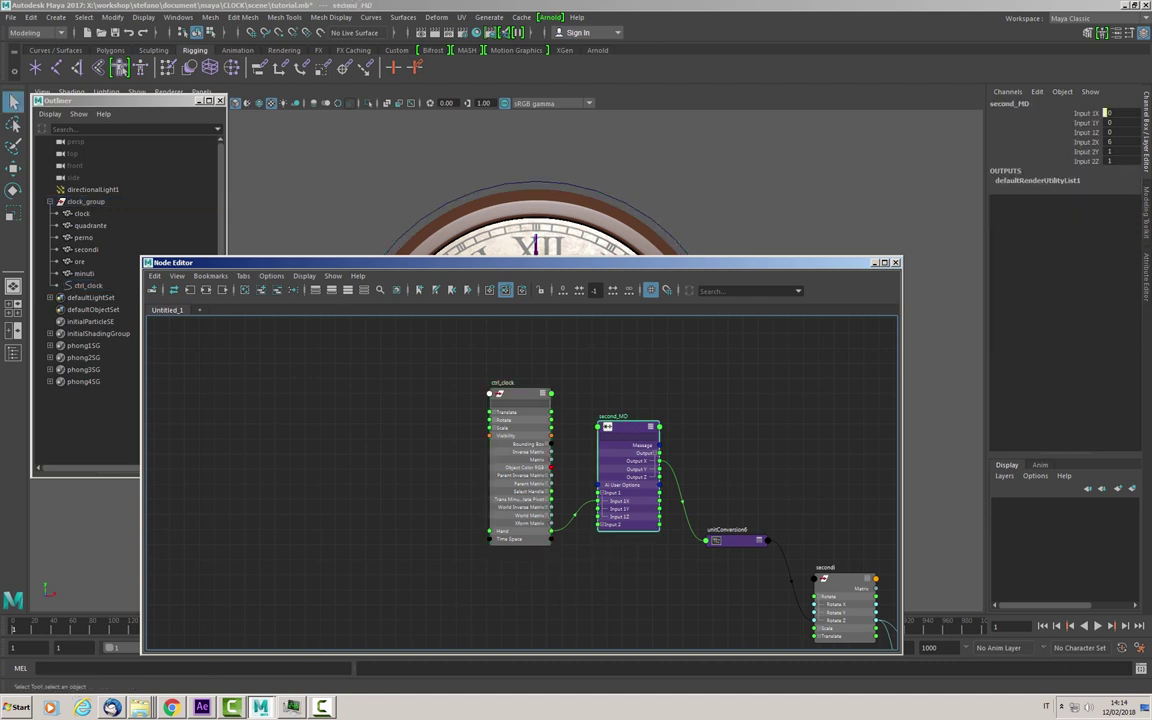
key("ctrl+a")
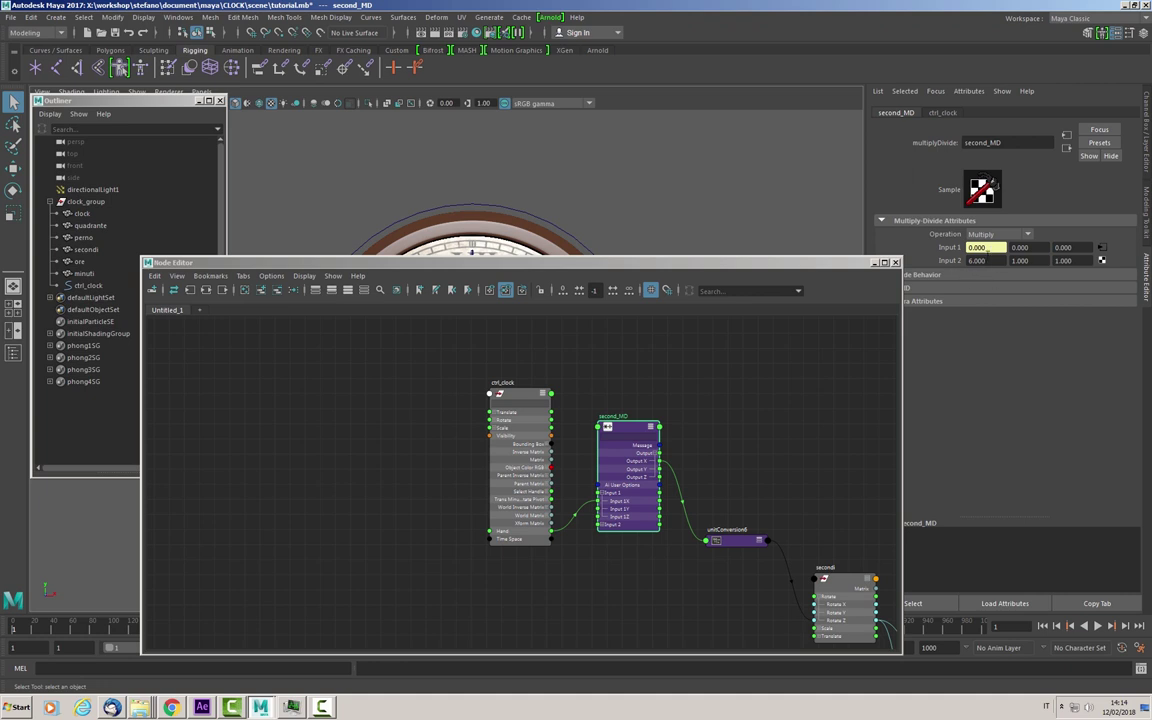
type("-")
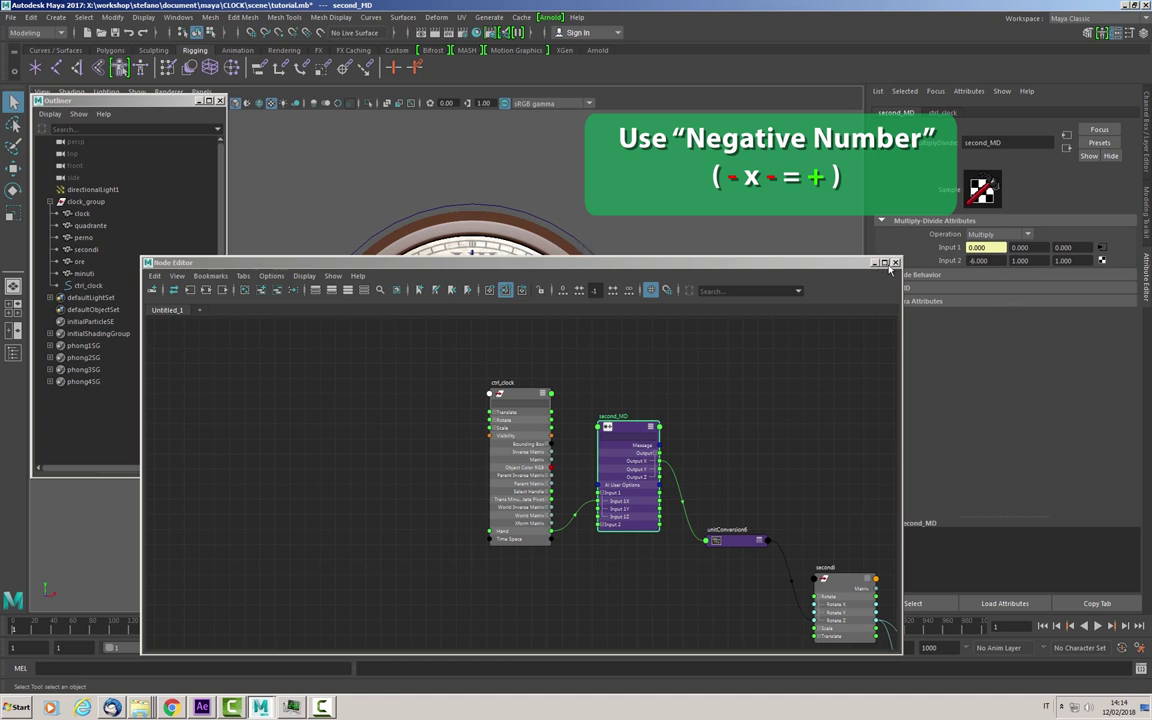
Scrub ctrl_clock's Hand value to turn the second hand, then return it to XII.
left_click(873, 263)
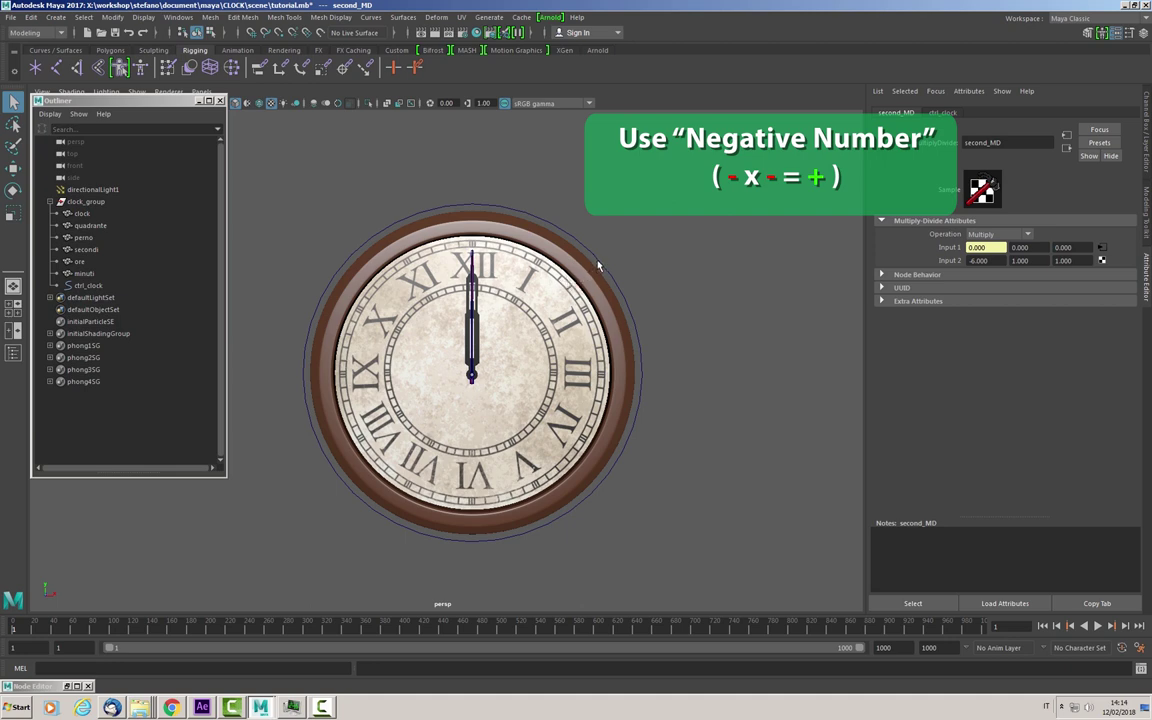
left_click(590, 248)
left_click(1147, 135)
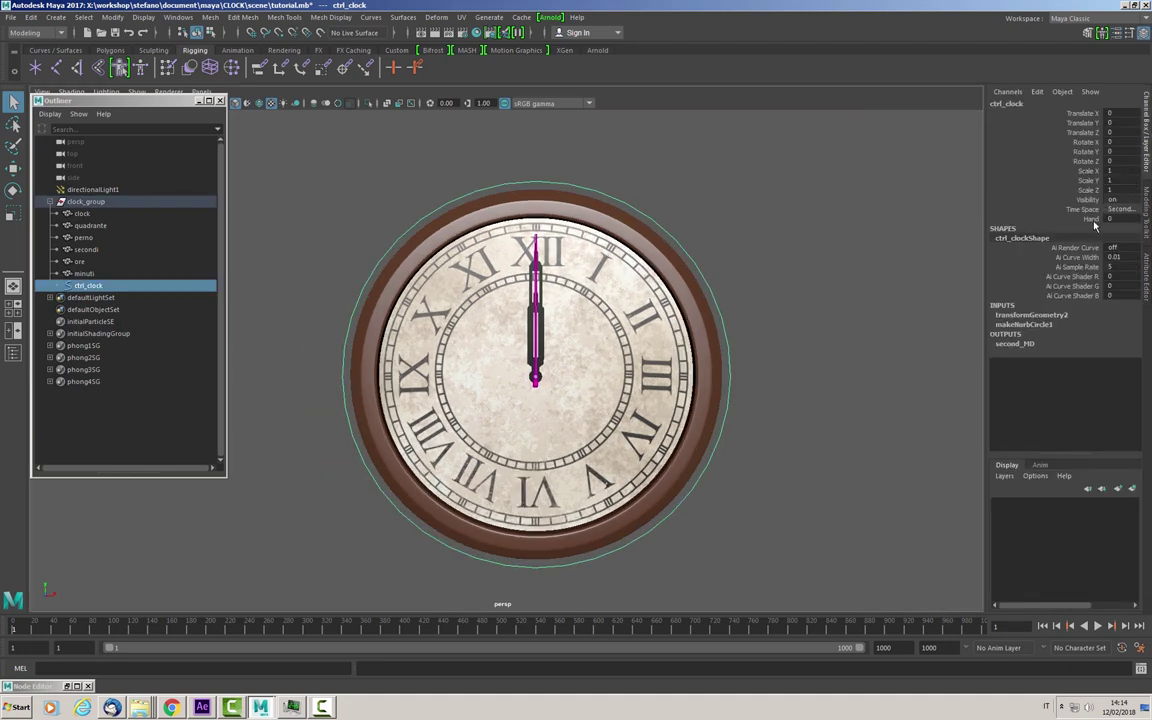
middle_click_drag(1120, 219, 1121, 219)
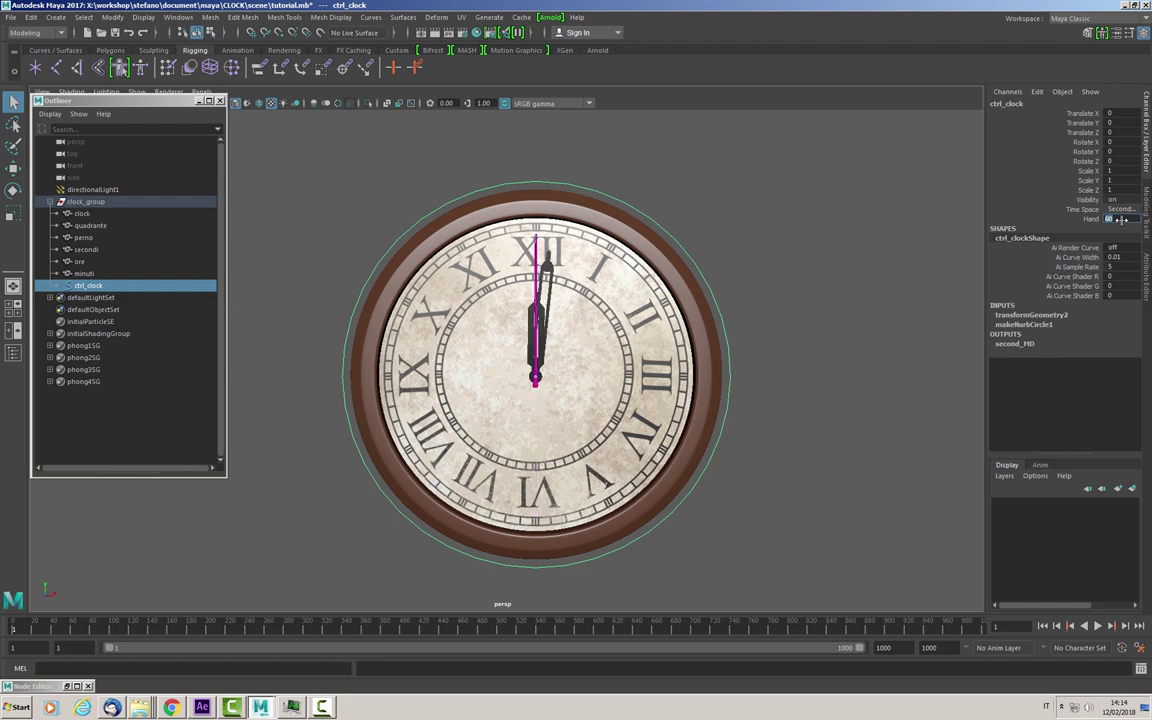
middle_click_drag(1120, 219, 1119, 219)
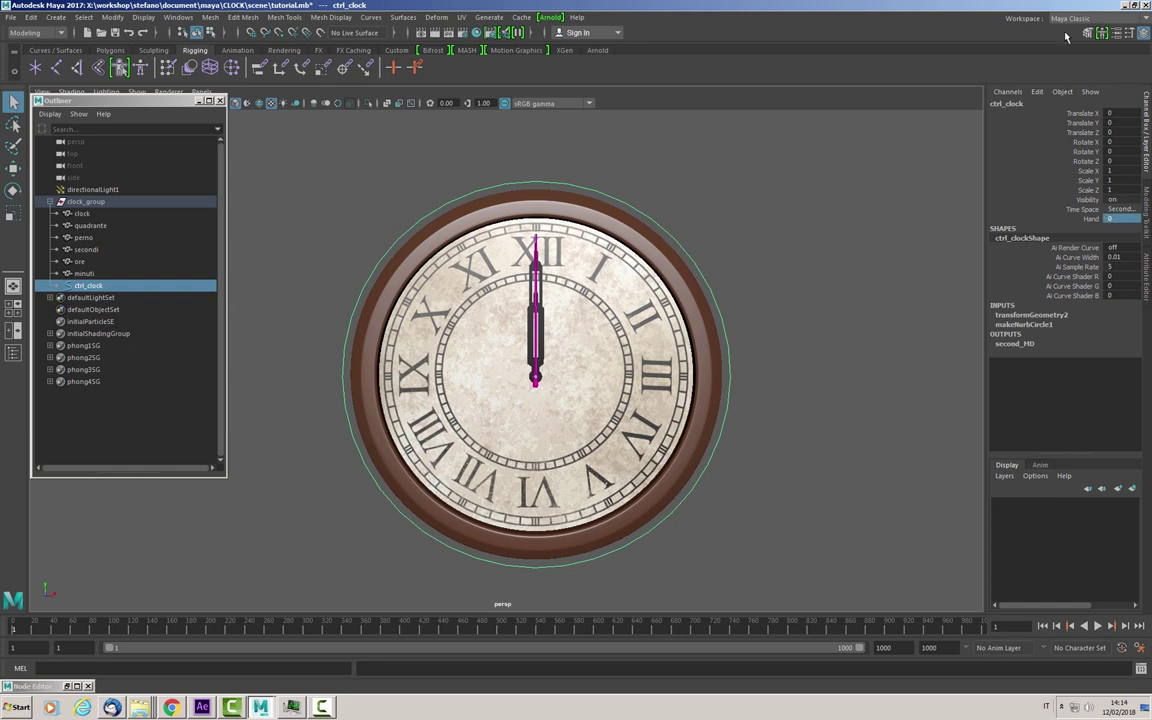
left_click(65, 686)
Create a multiplyDivide node in the maximized Node Editor below ctrl_clock.
double_click(860, 263)
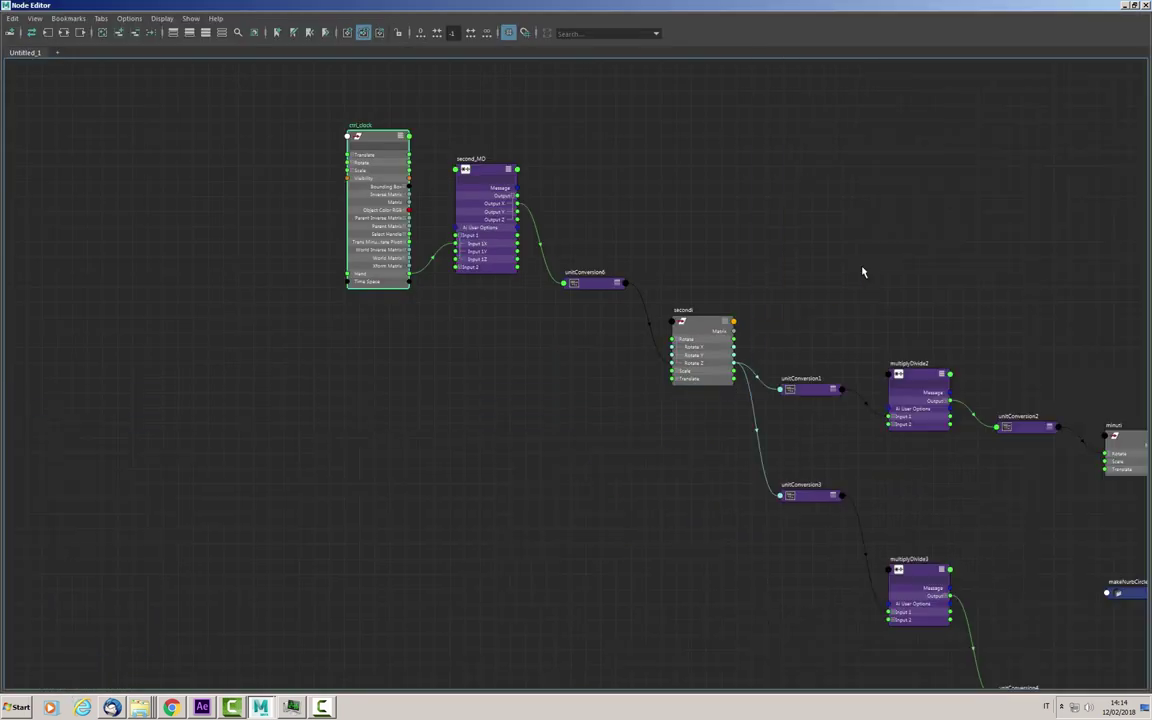
mouse_move(502, 312)
middle_mouse_down("alt")
mouse_move(494, 373)
mouse_move(473, 398)
middle_mouse_up("alt")
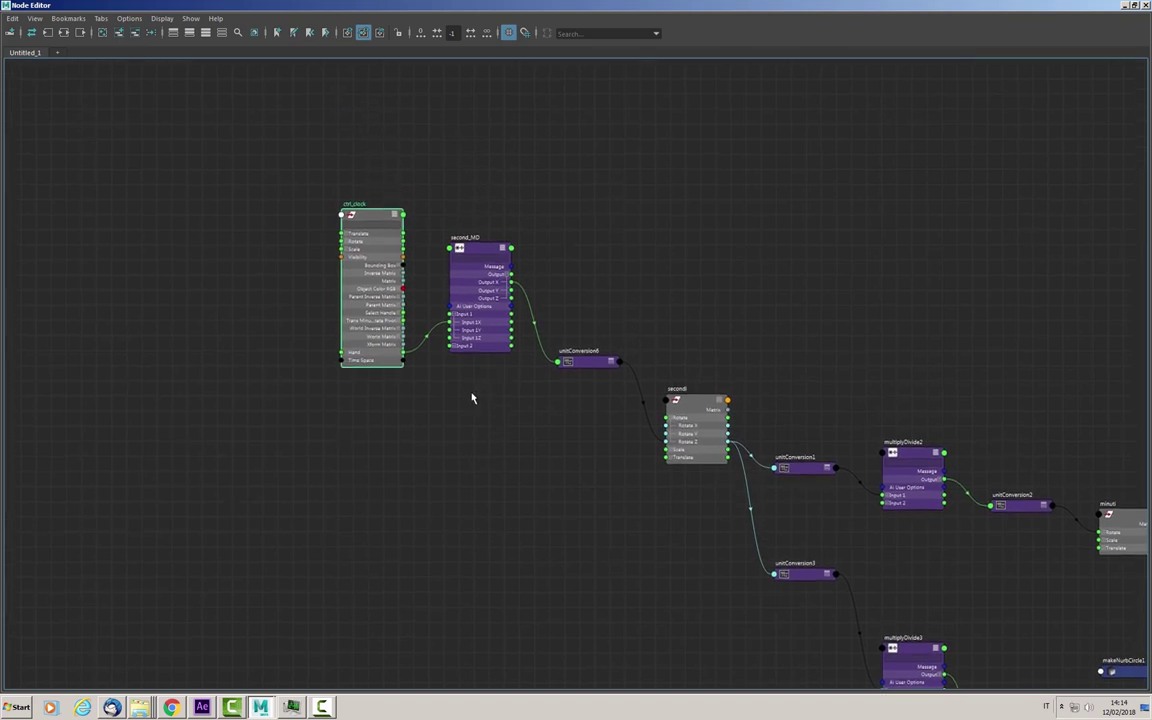
scroll(471, 416, "up", 2)
left_click(480, 473)
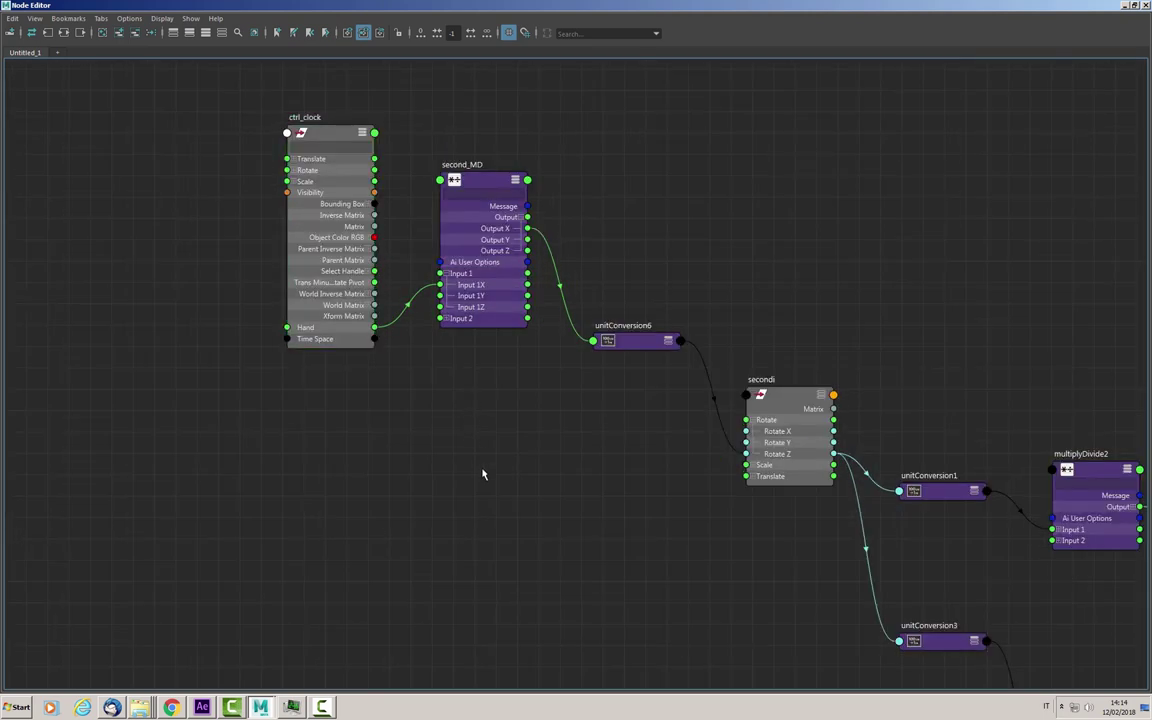
key("Tab")
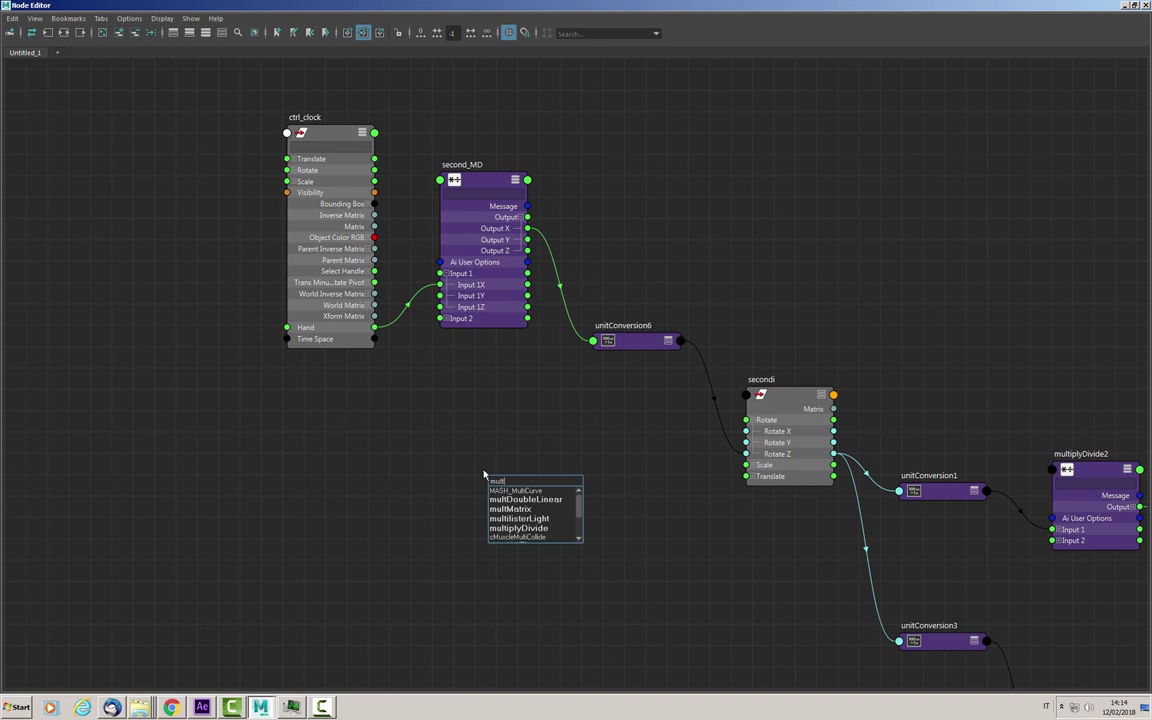
left_click(518, 528)
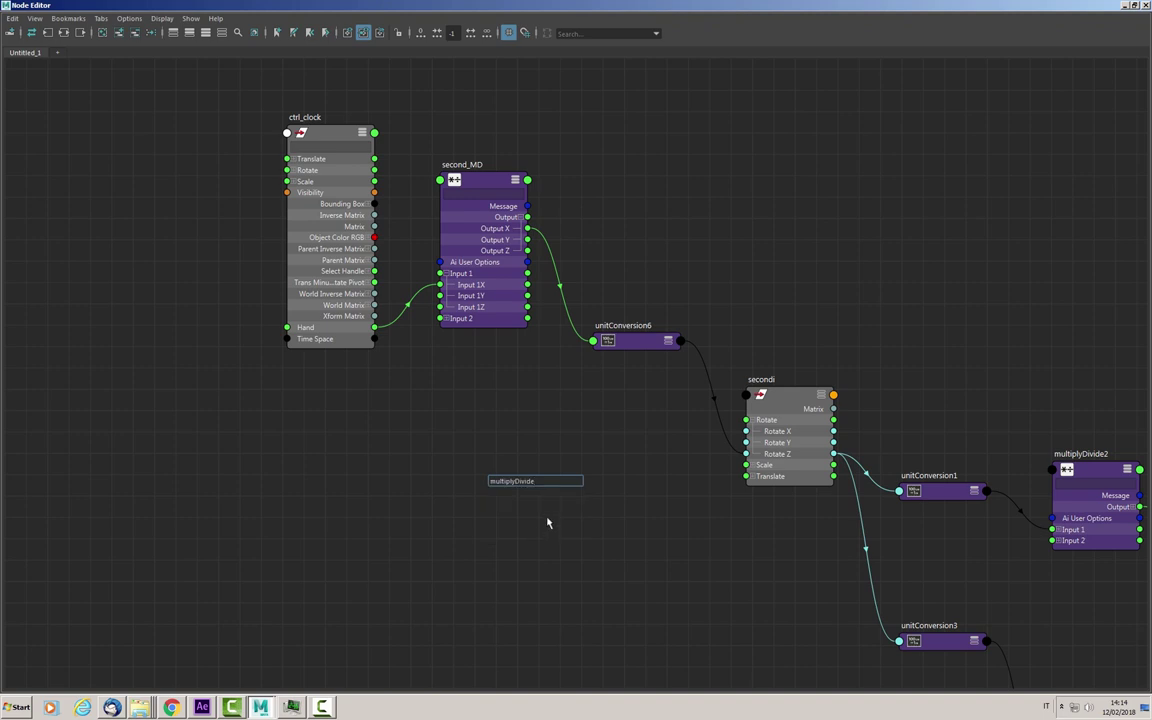
key("Return")
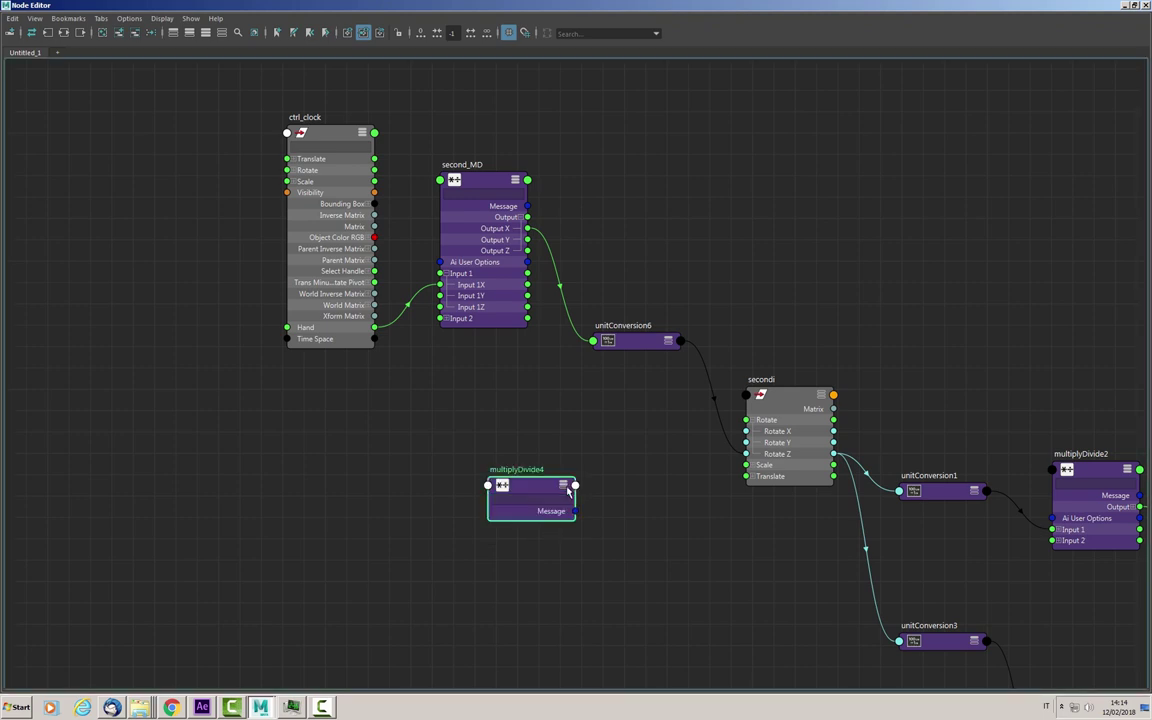
Move the new multiplyDivide4 node near ctrl_clock and rename it minute_MD.
left_click(565, 490)
left_click_drag(542, 488, 508, 438)
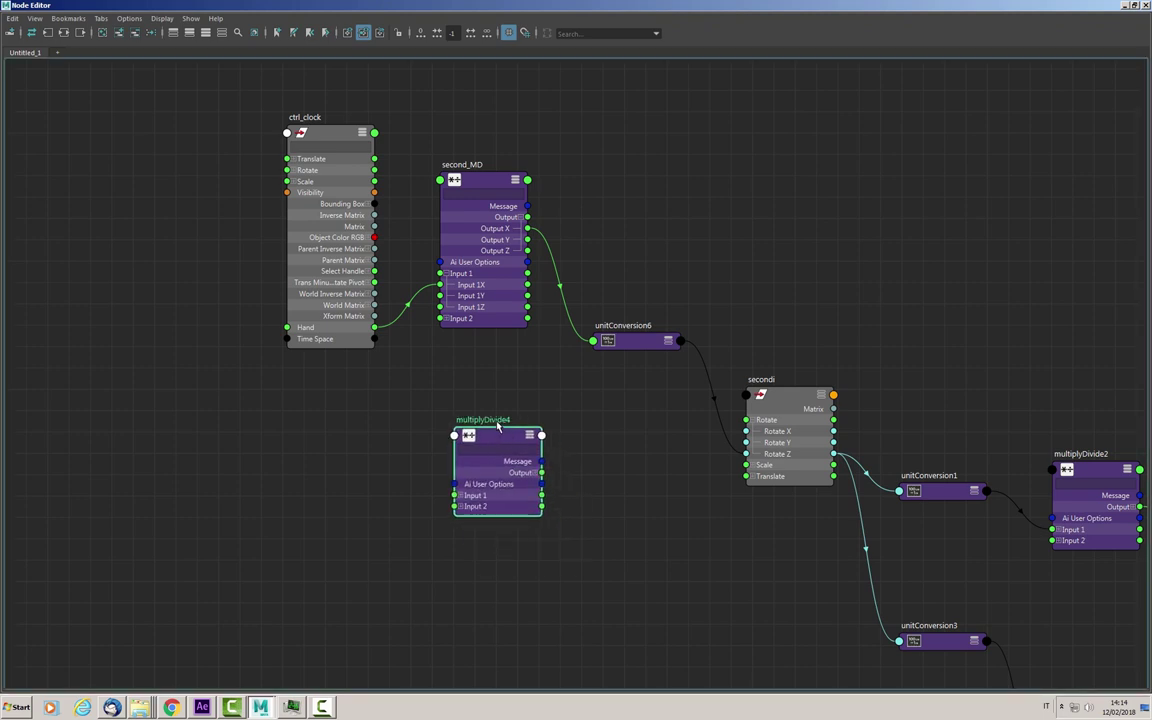
double_click(498, 422)
type("minute_MD")
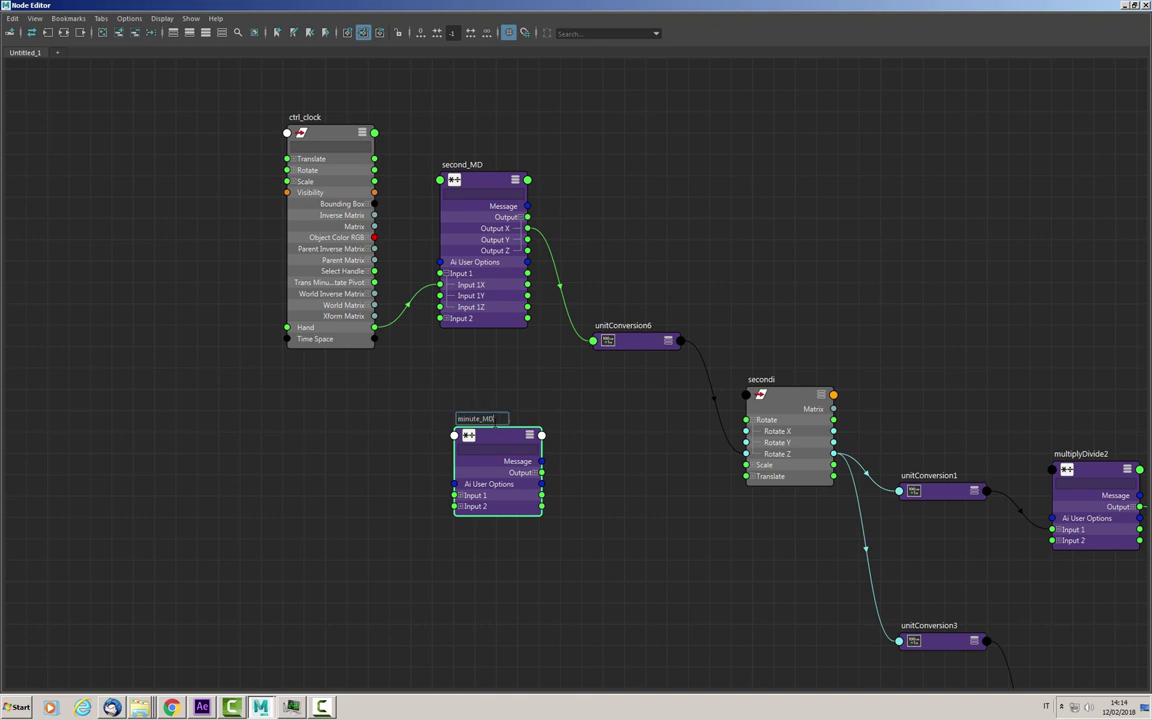
key("Return")
left_click_drag(297, 125, 47, 145)
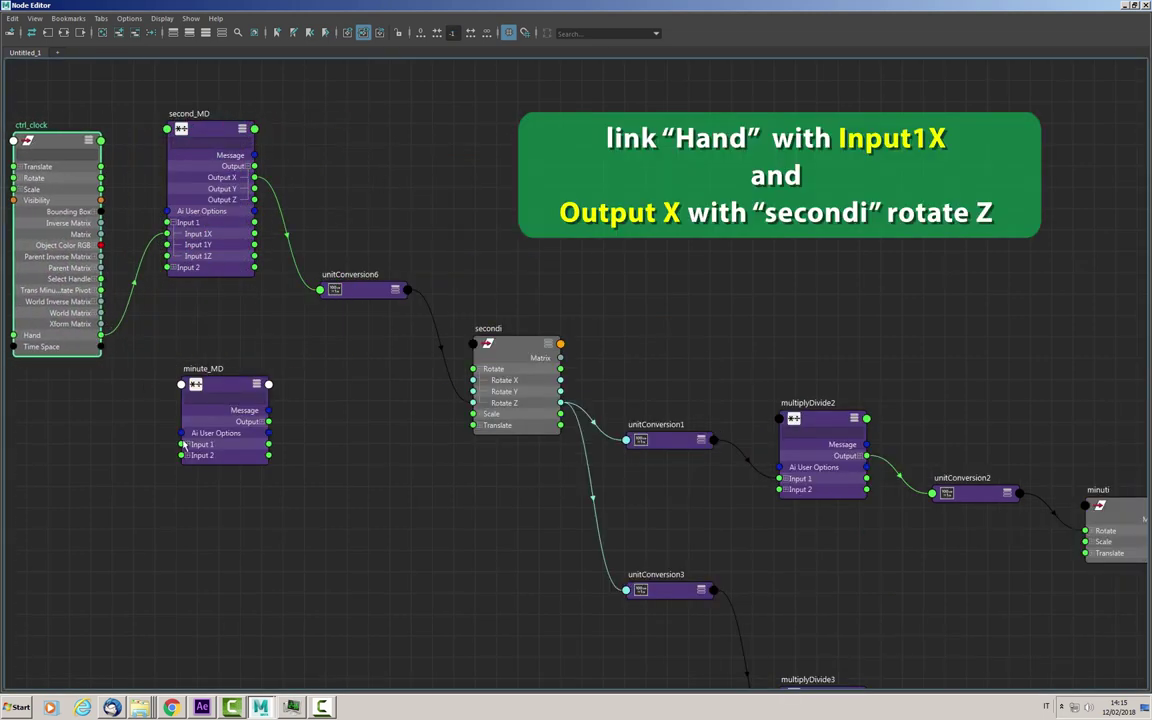
Connect ctrl_clock's Hand to minute_MD Input 1X and minute_MD Output X to secondi Rotate Z.
left_click(167, 404)
left_click_drag(108, 342, 181, 455)
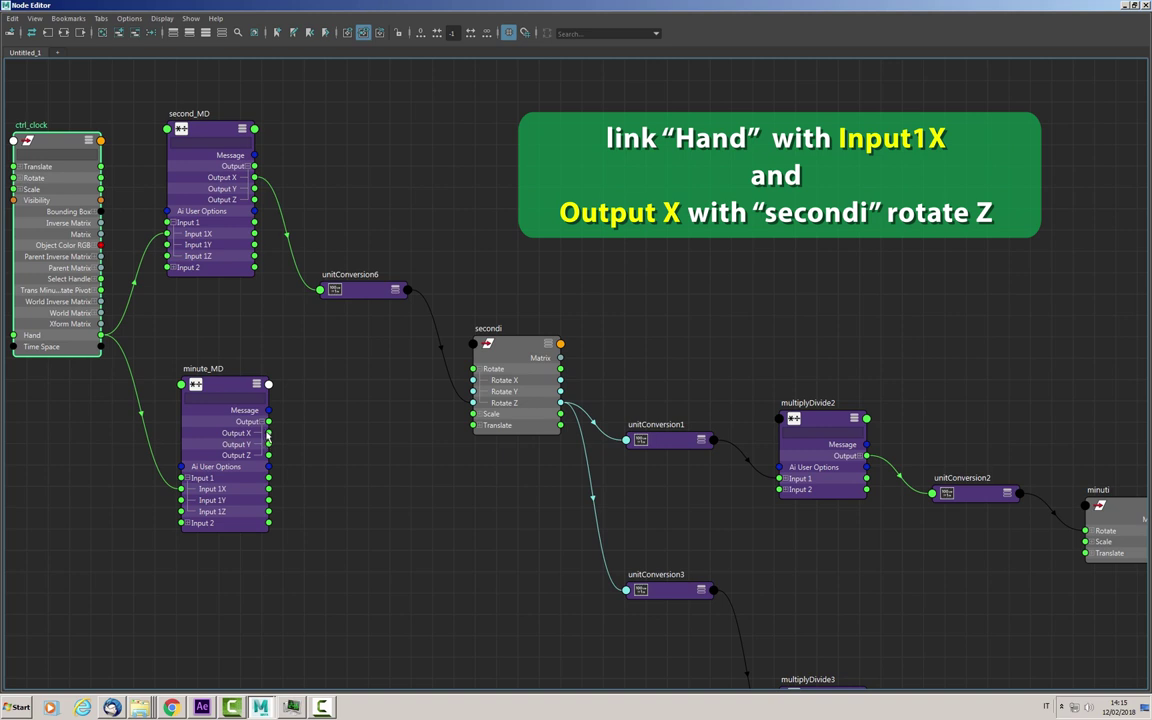
left_click_drag(270, 432, 473, 402)
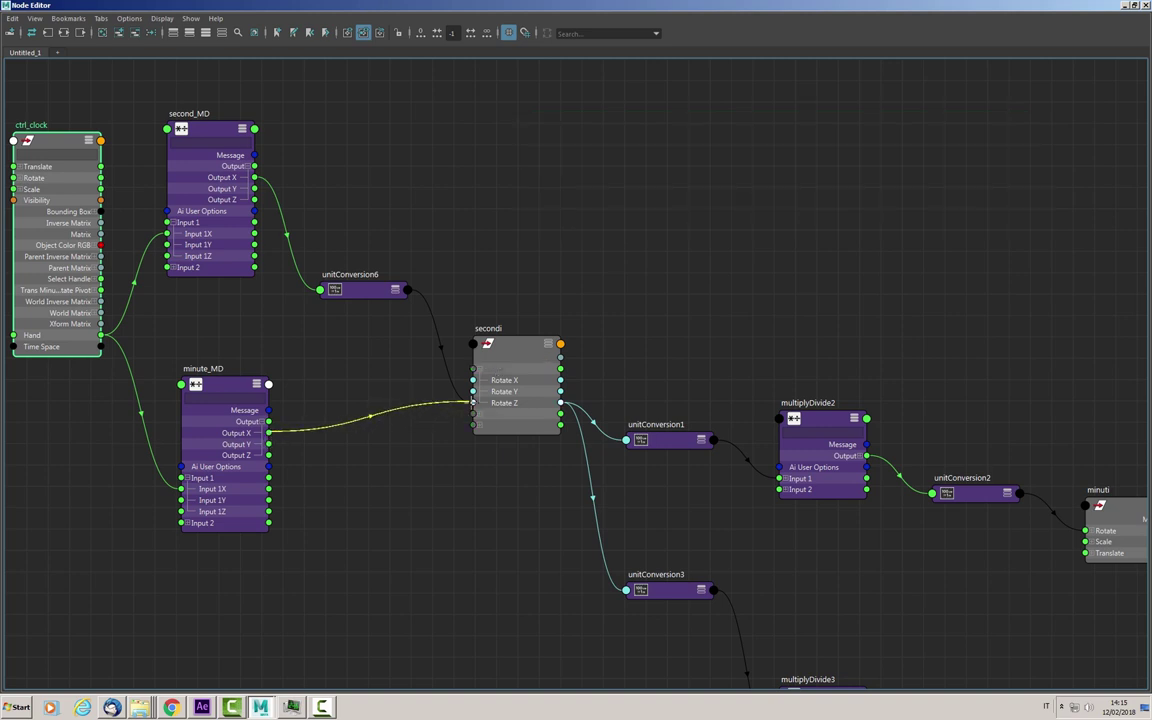
Rearrange minute_MD, second_MD and unitConversion6, select minute_MD, and restore the window size.
key("a")
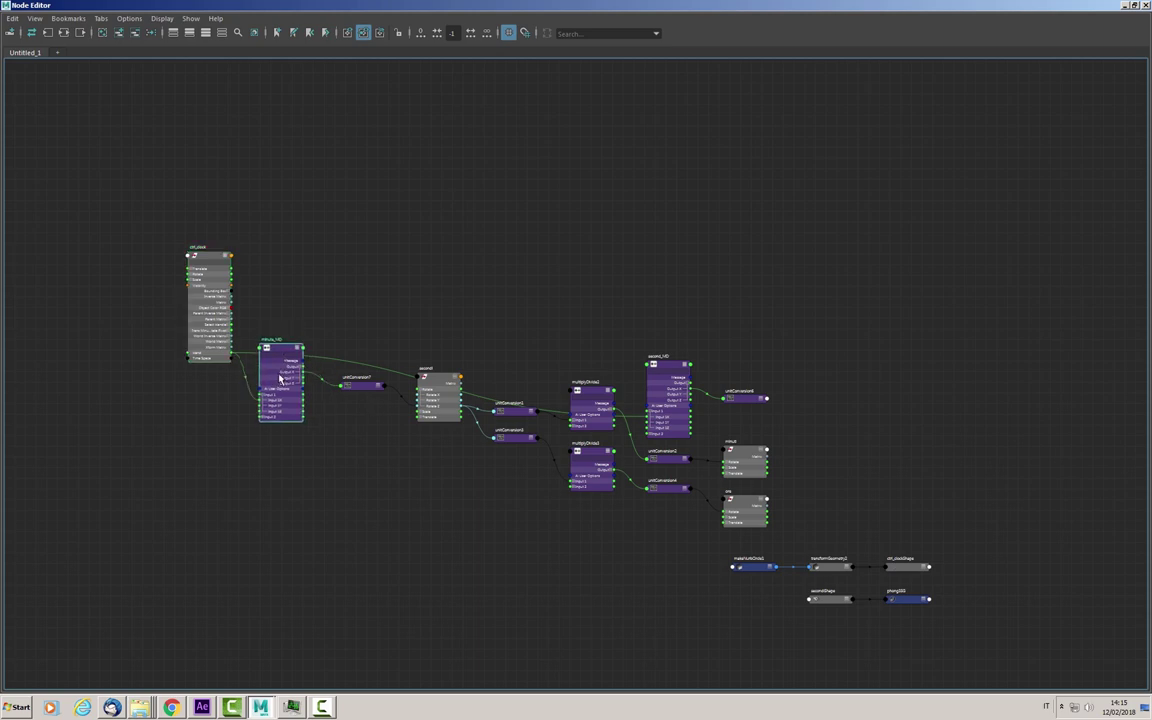
left_click_drag(288, 341, 282, 418)
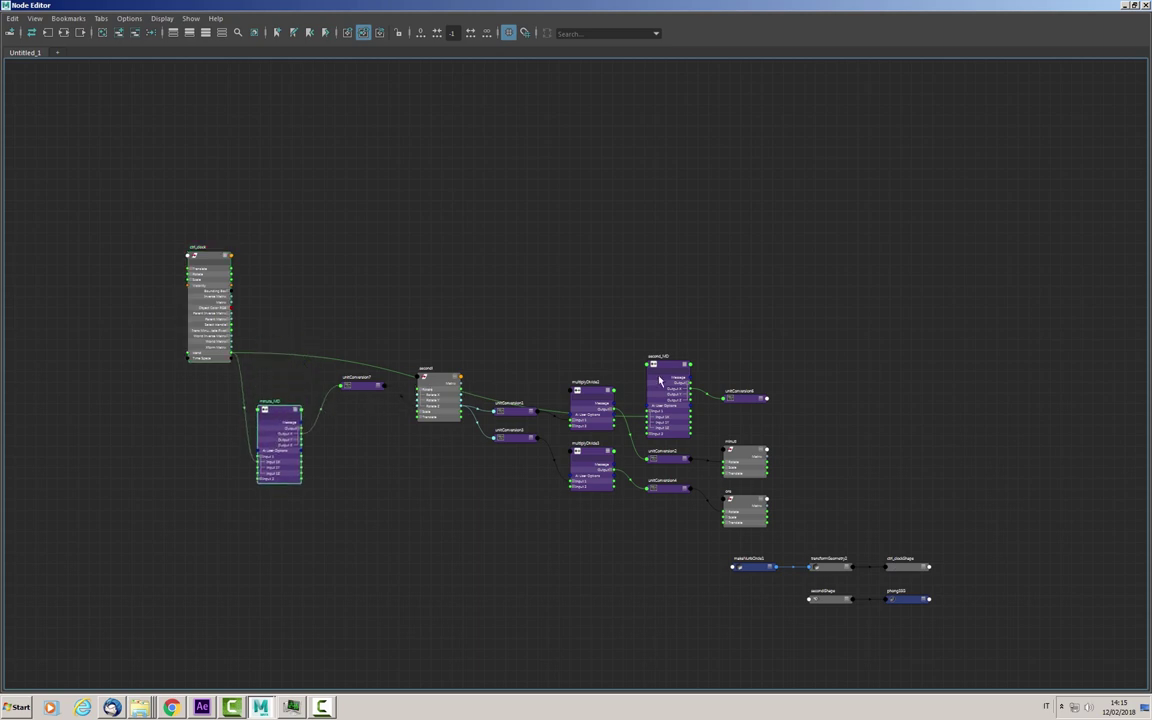
left_click_drag(649, 388, 104, 116)
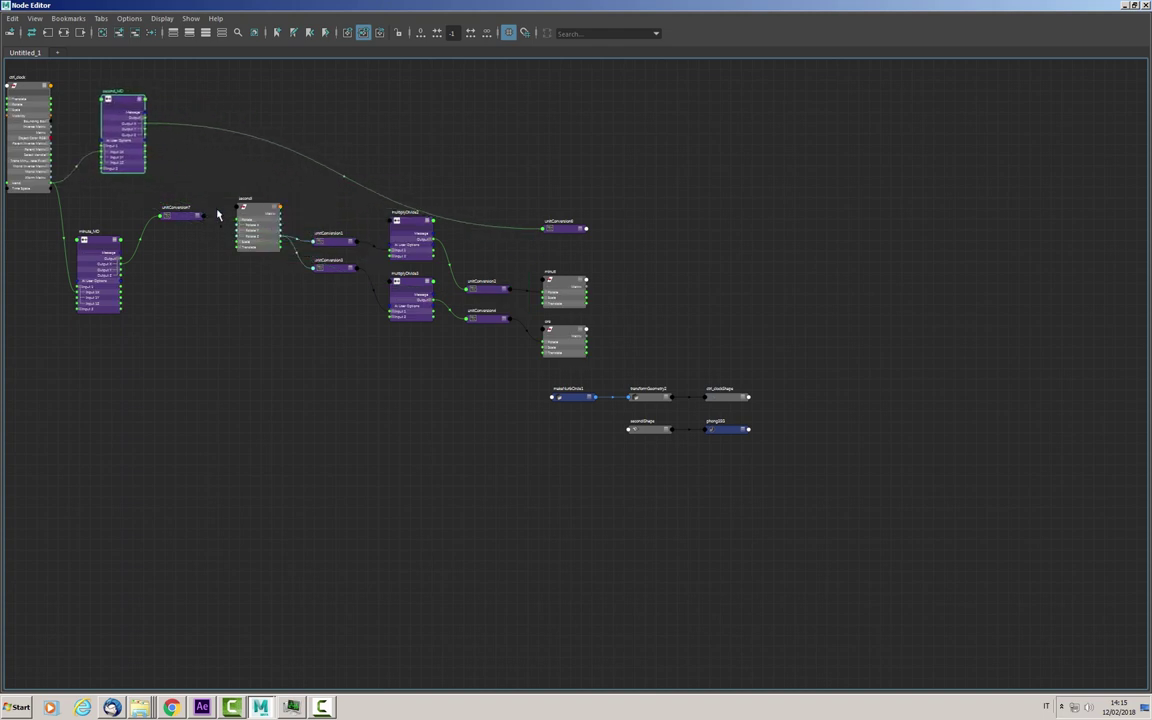
key("a")
left_click_drag(818, 418, 470, 300)
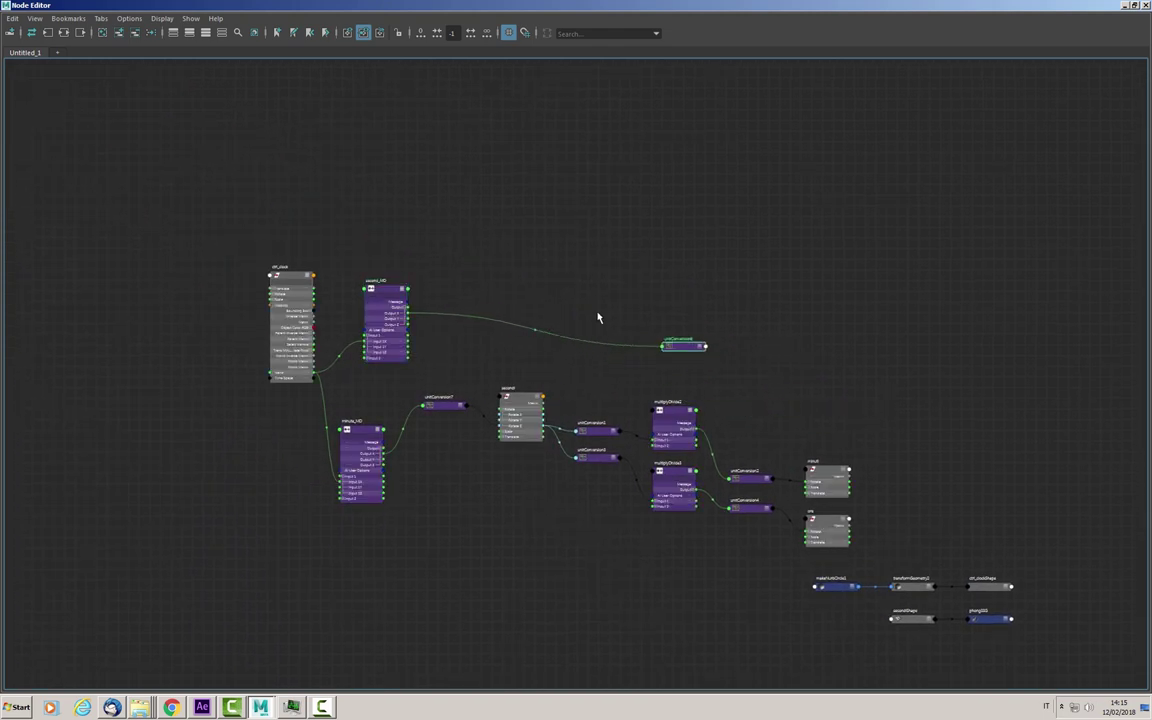
scroll(437, 397, "up", 3)
scroll(437, 397, "up", 2)
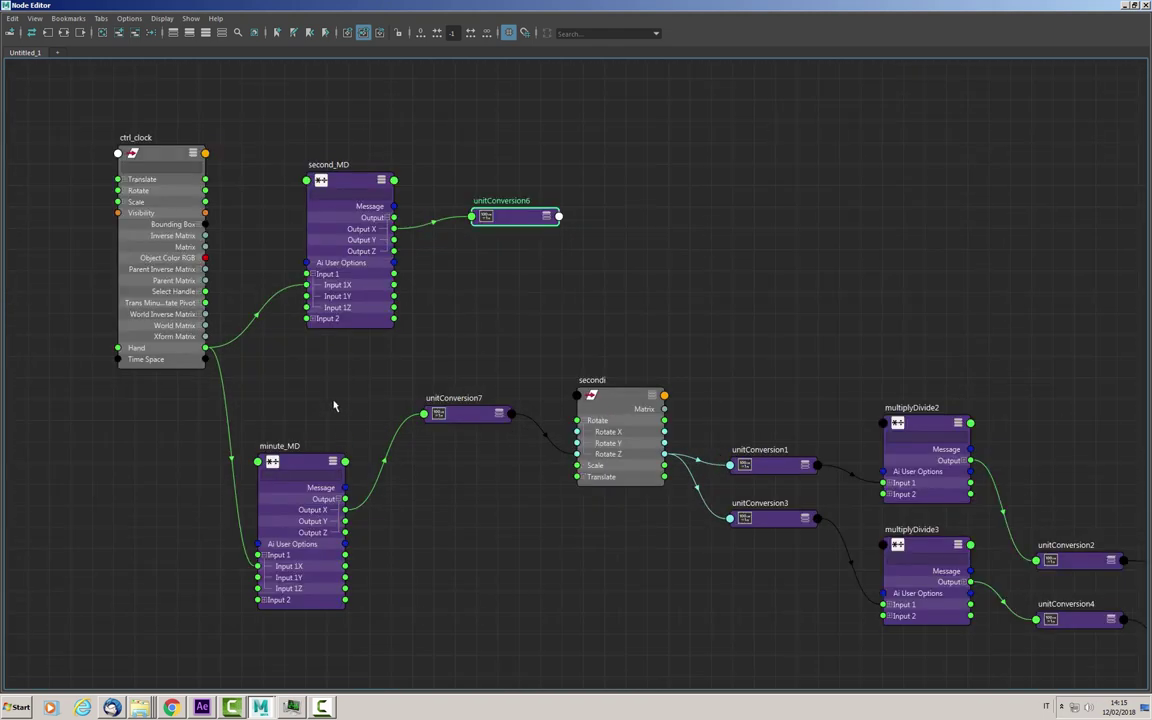
middle_click_drag(333, 394, 391, 365, "alt")
left_click(368, 430)
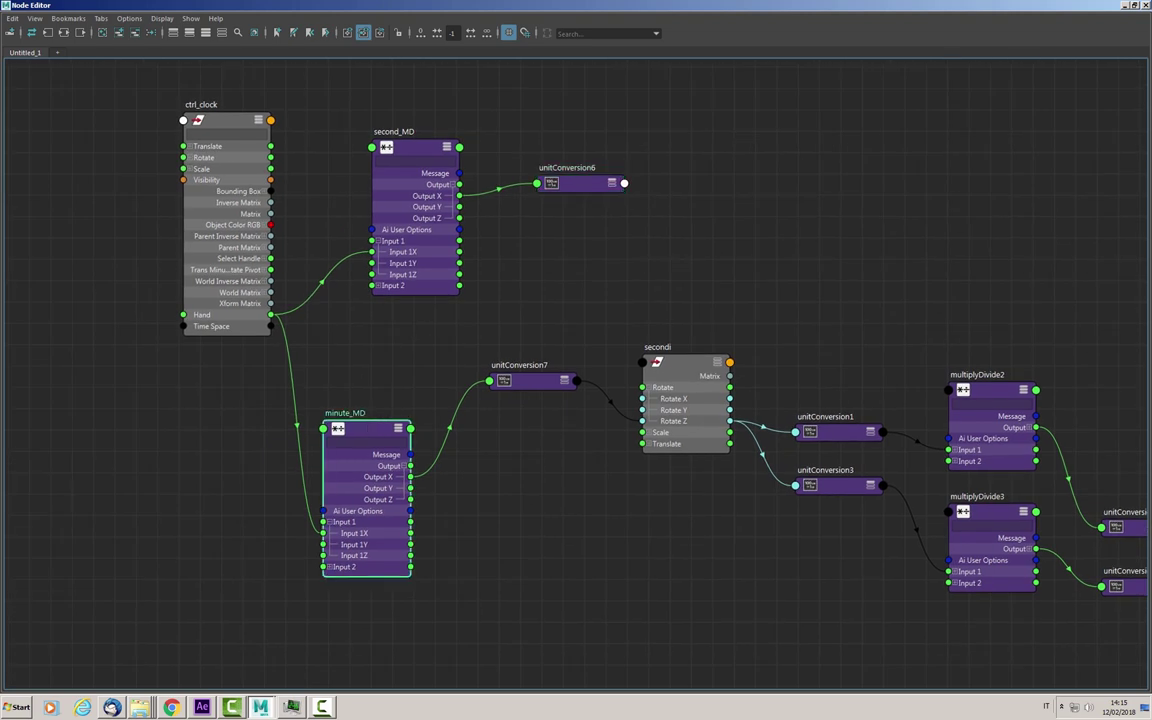
left_click(1136, 6)
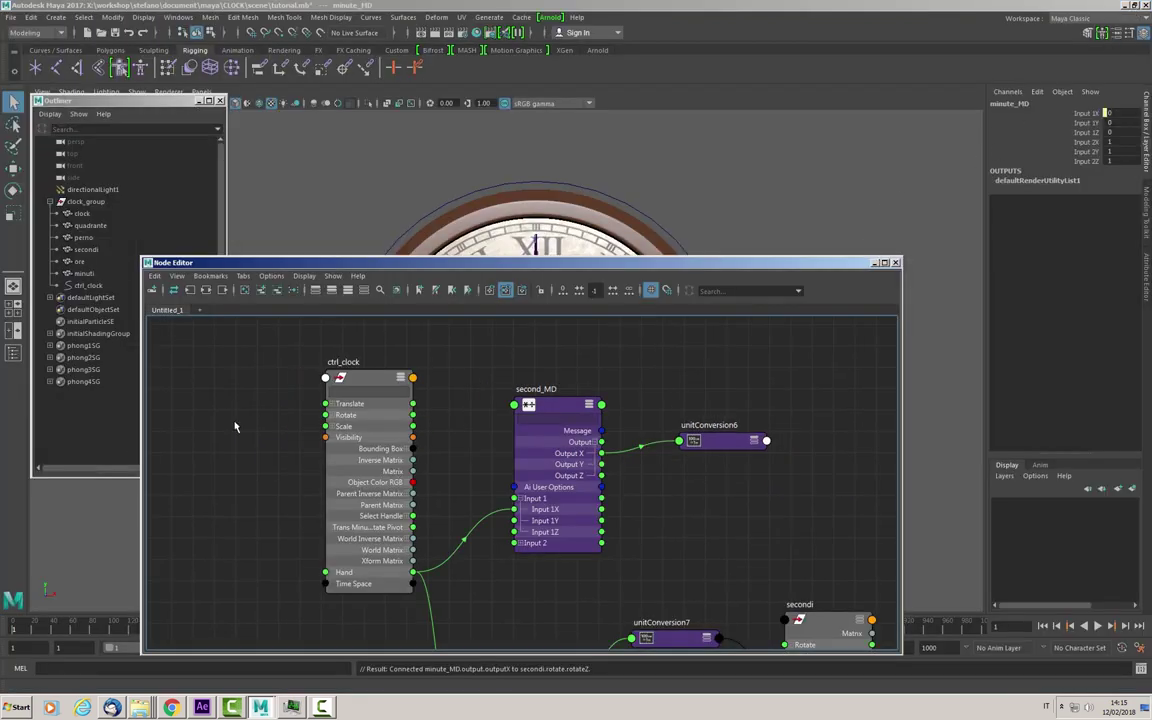
Set minute_MD's Input 2 X to -360, then hide the Node Editor and select ctrl_clock.
key("ctrl+a")
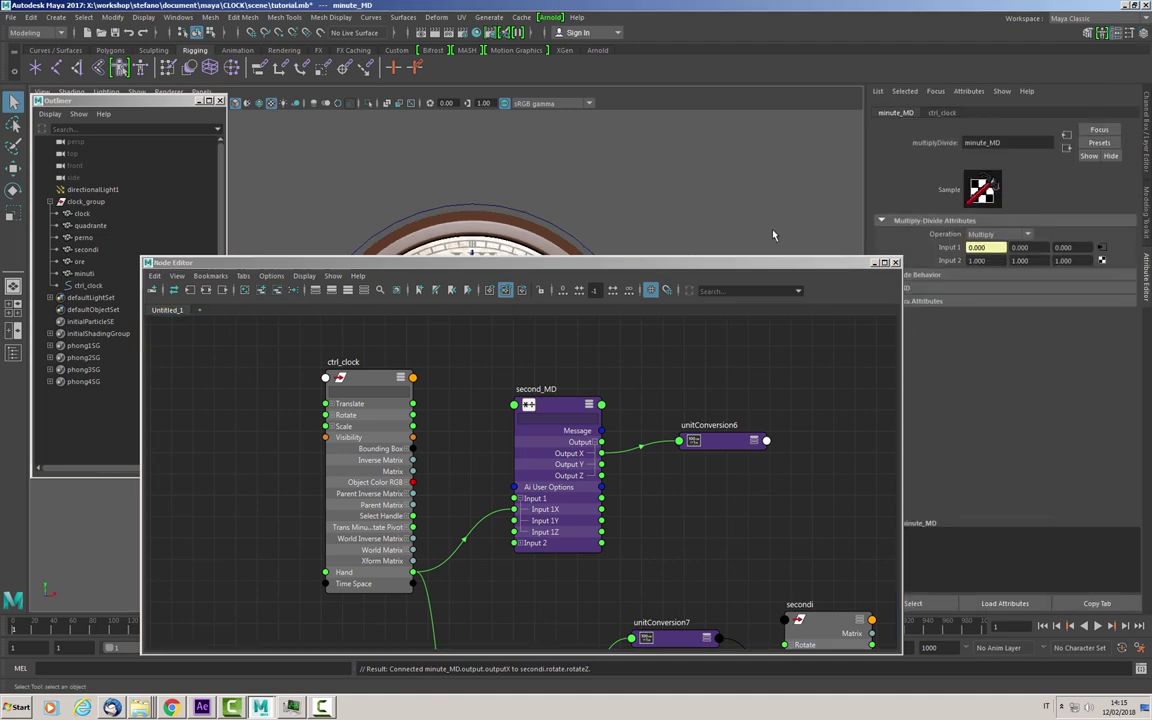
left_click_drag(670, 240, 696, 166)
middle_click_drag(460, 430, 362, 420, "alt")
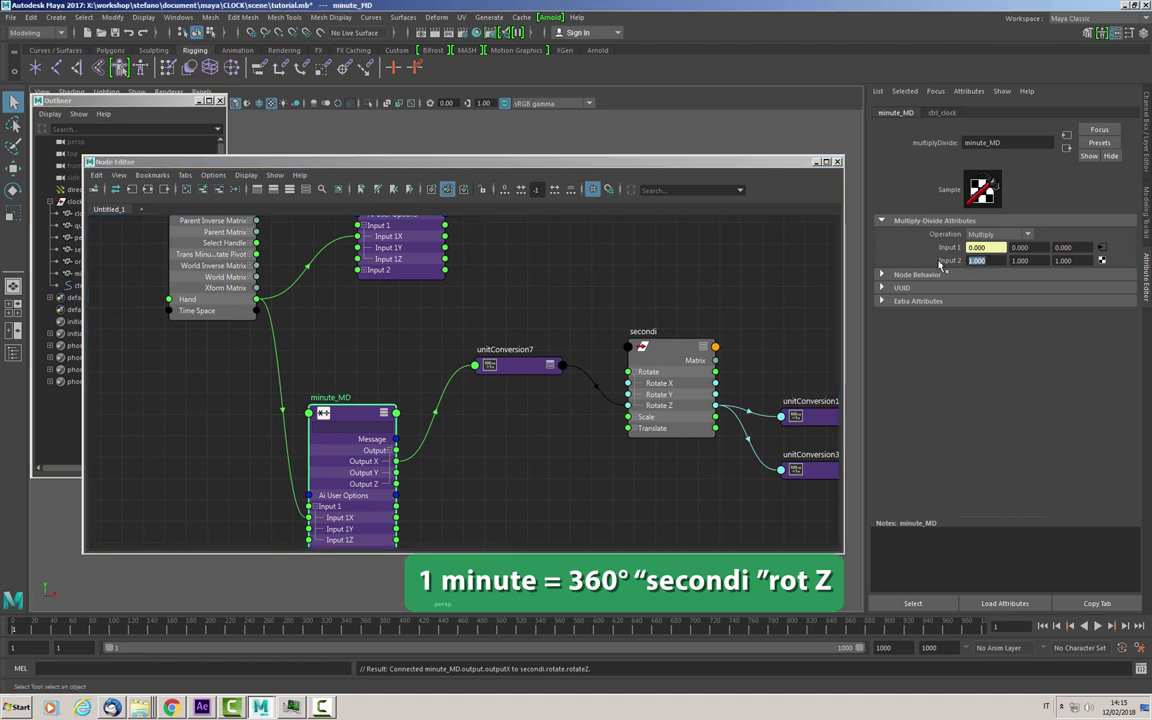
double_click(977, 260)
type("-360")
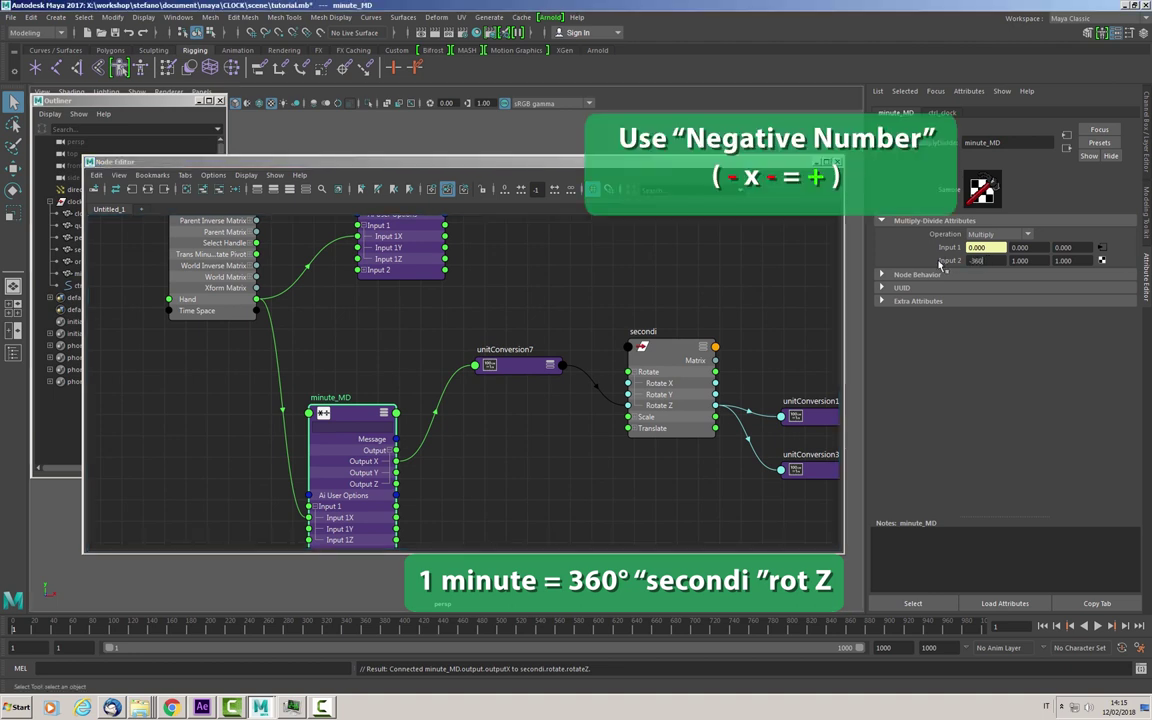
key("Return")
left_click(815, 161)
left_click(617, 288)
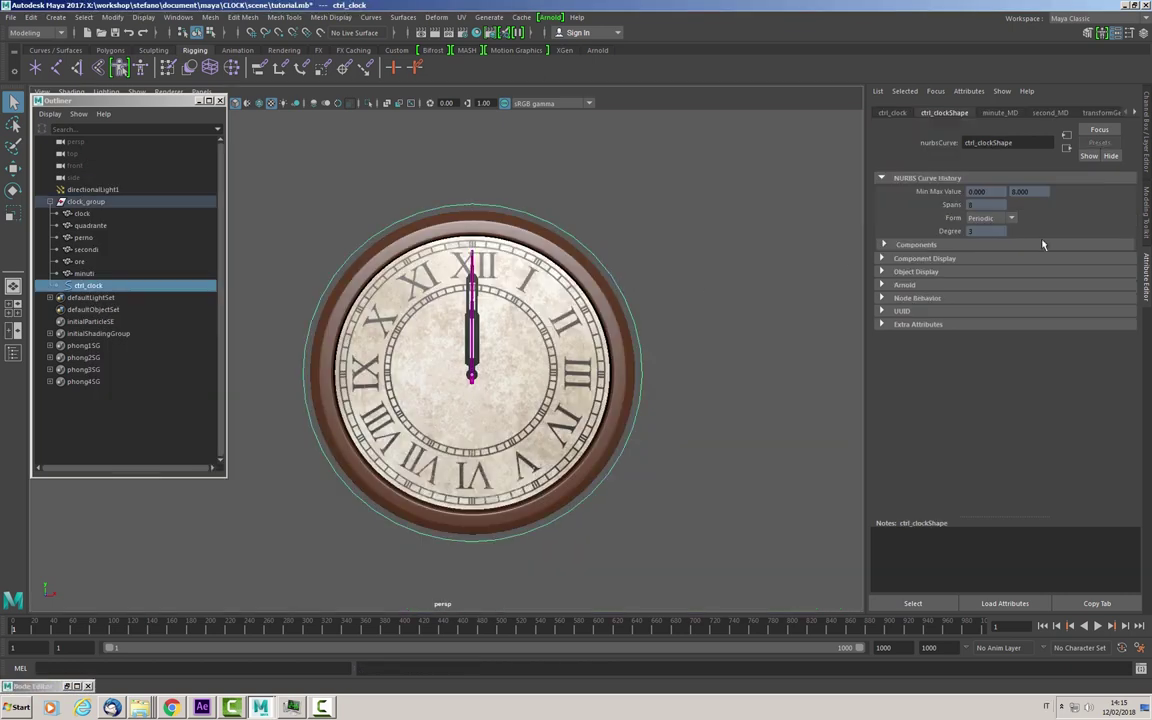
Test ctrl_clock's Hand at values 1, 2, 15 and 30 in the Channel Box.
key("ctrl+a")
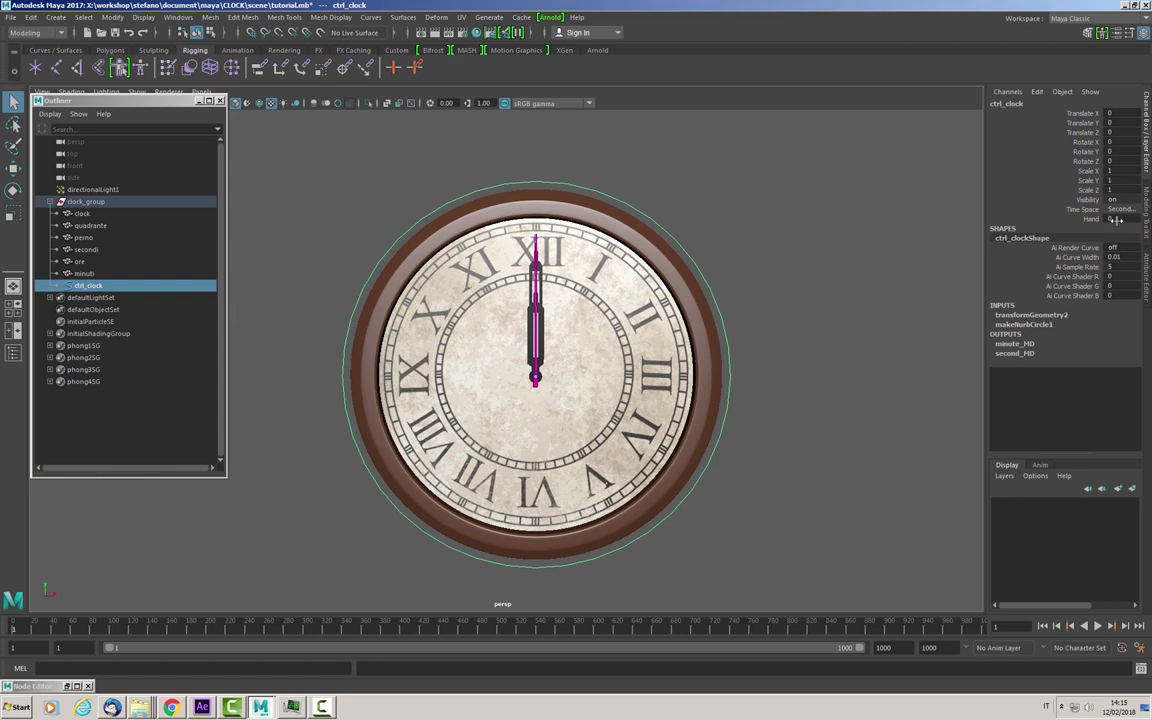
left_click(1112, 219)
type("1")
key("Return")
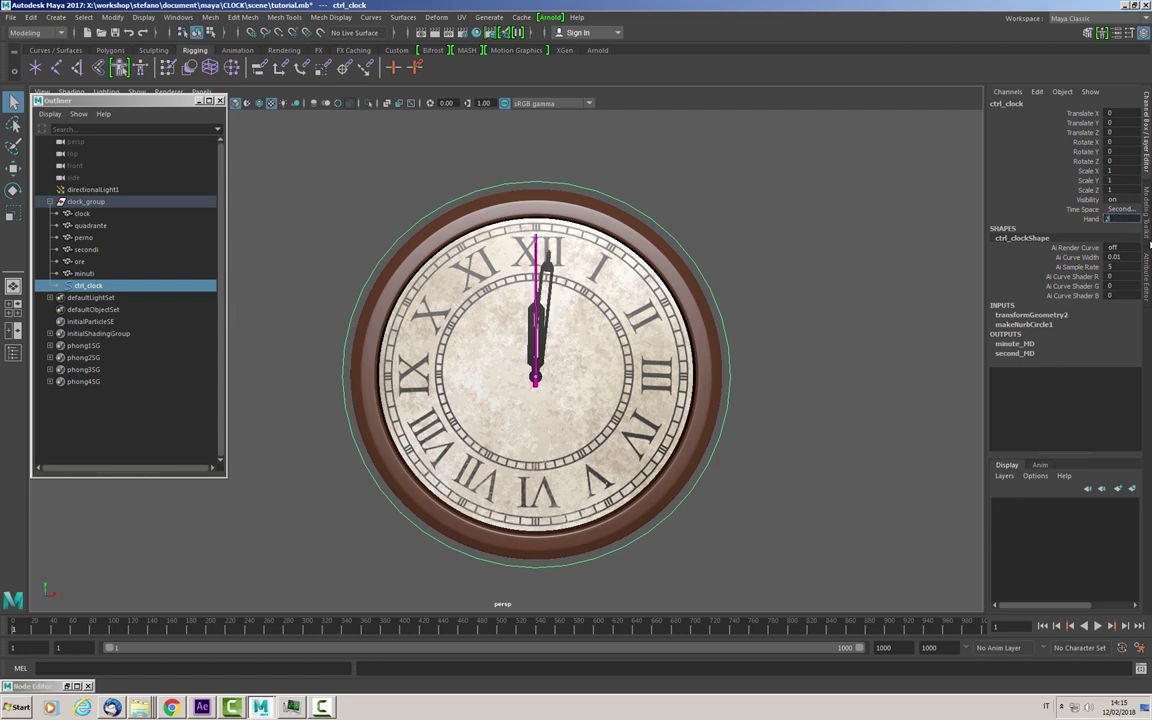
type("2")
key("Return")
type("15")
key("Return")
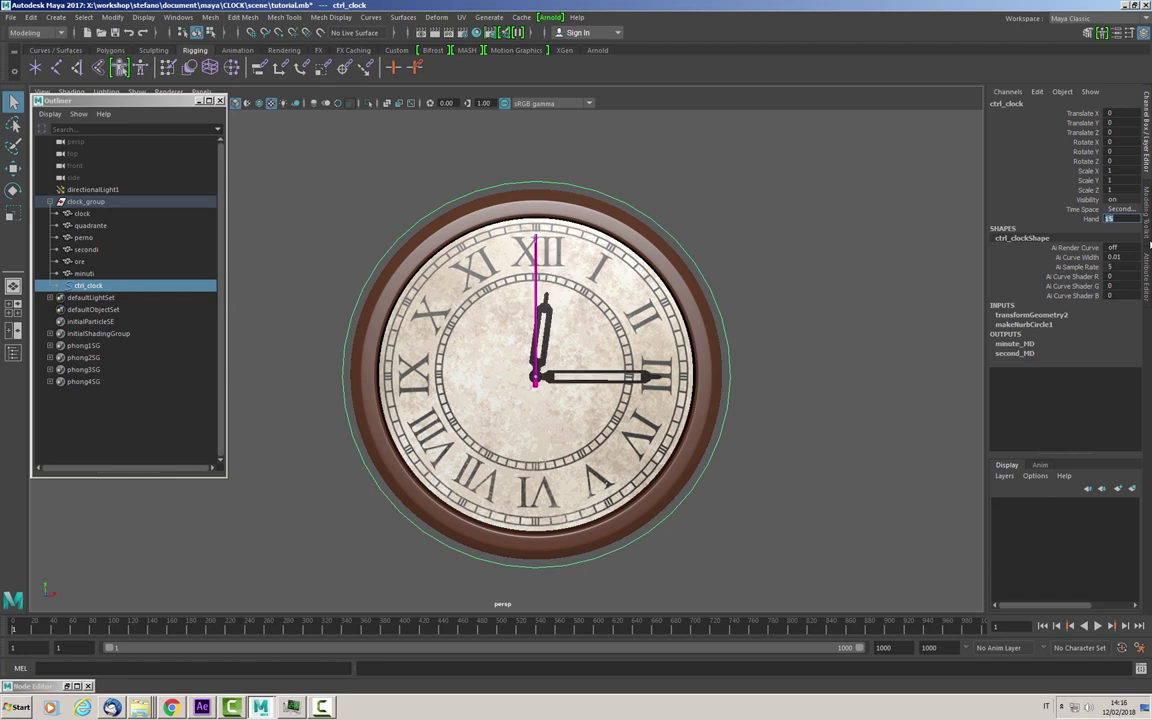
type("30")
key("Return")
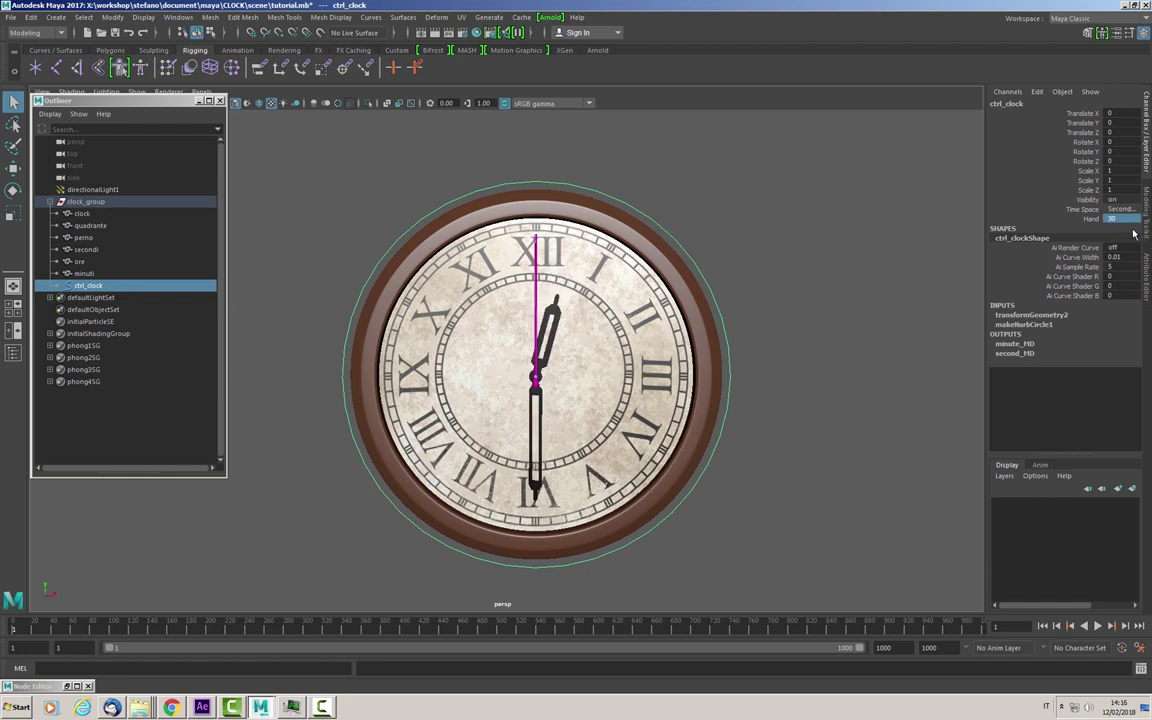
Sweep Hand up to 59, then reset it to 0 with both hands at twelve.
left_click(1088, 219)
mouse_move(723, 200)
middle_mouse_down()
mouse_move(974, 224)
mouse_move(641, 208)
mouse_move(597, 189)
middle_mouse_up()
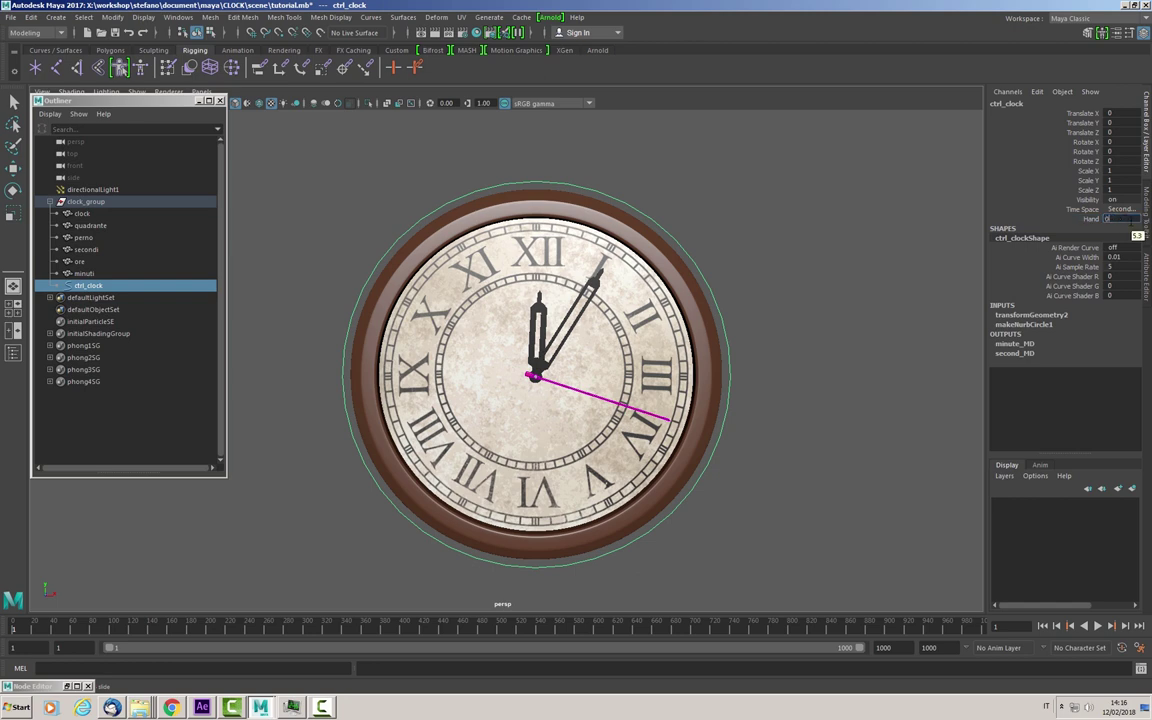
key("Return")
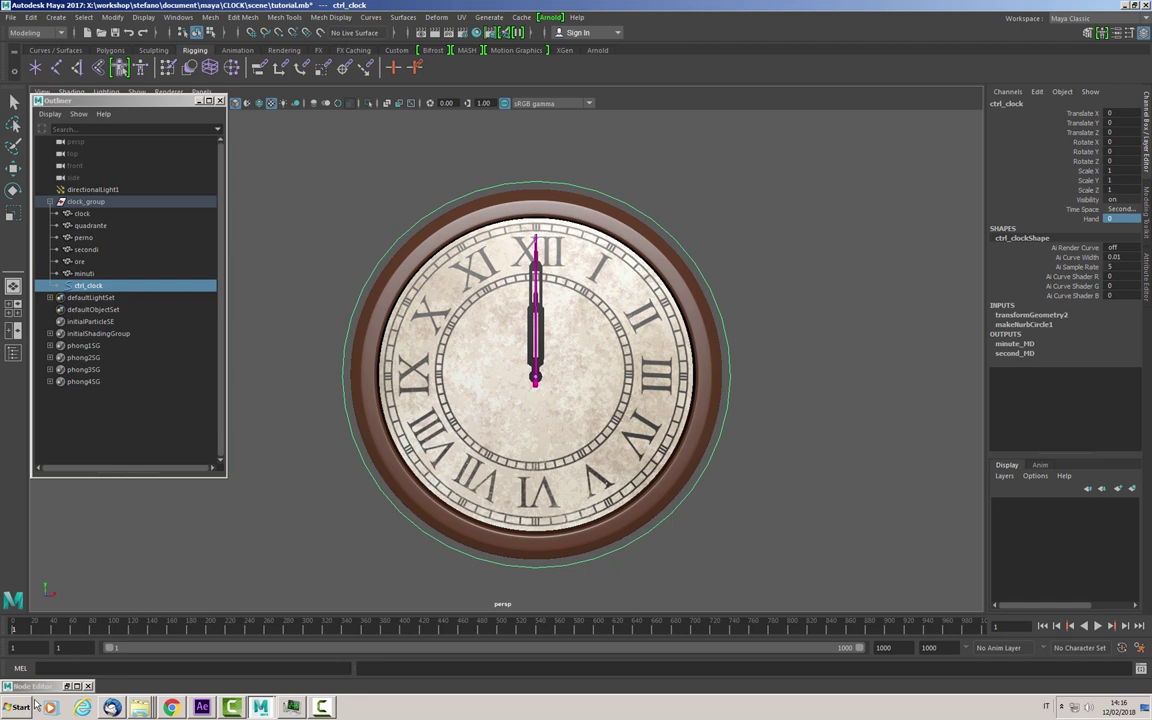
left_click(66, 686)
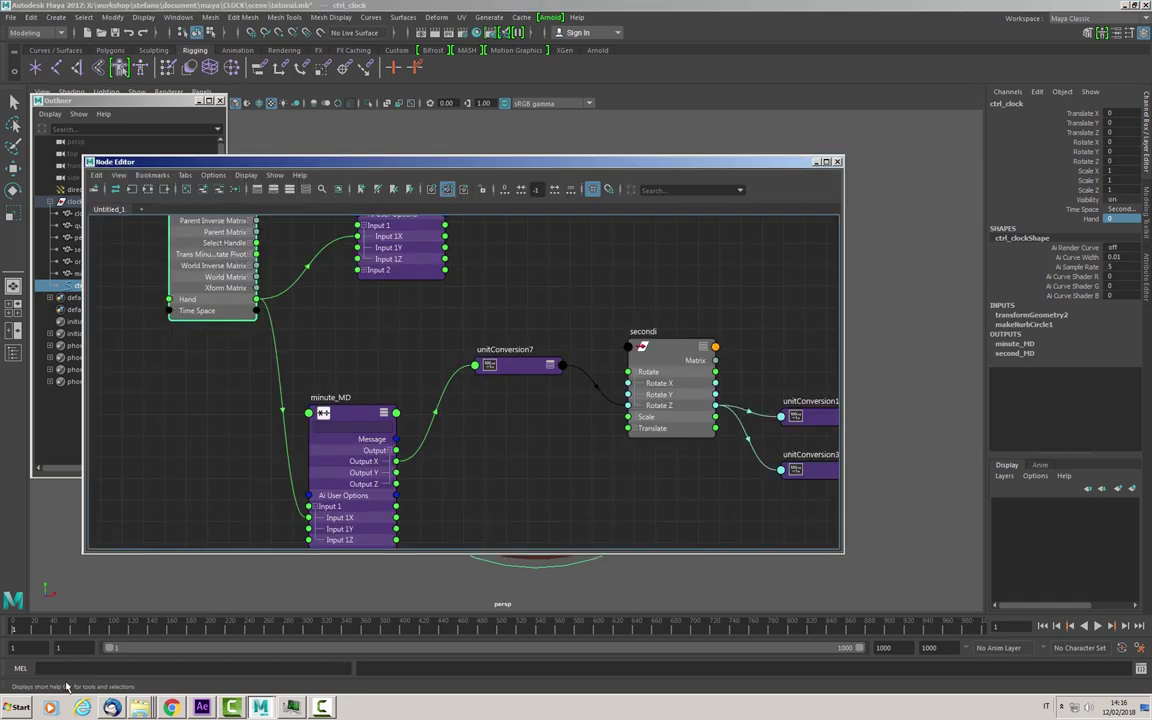
Enlarge the Node Editor and rearrange ctrl_clock, second_MD, minute_MD and unitConversion6.
left_click(826, 162)
scroll(520, 310, "down", 3)
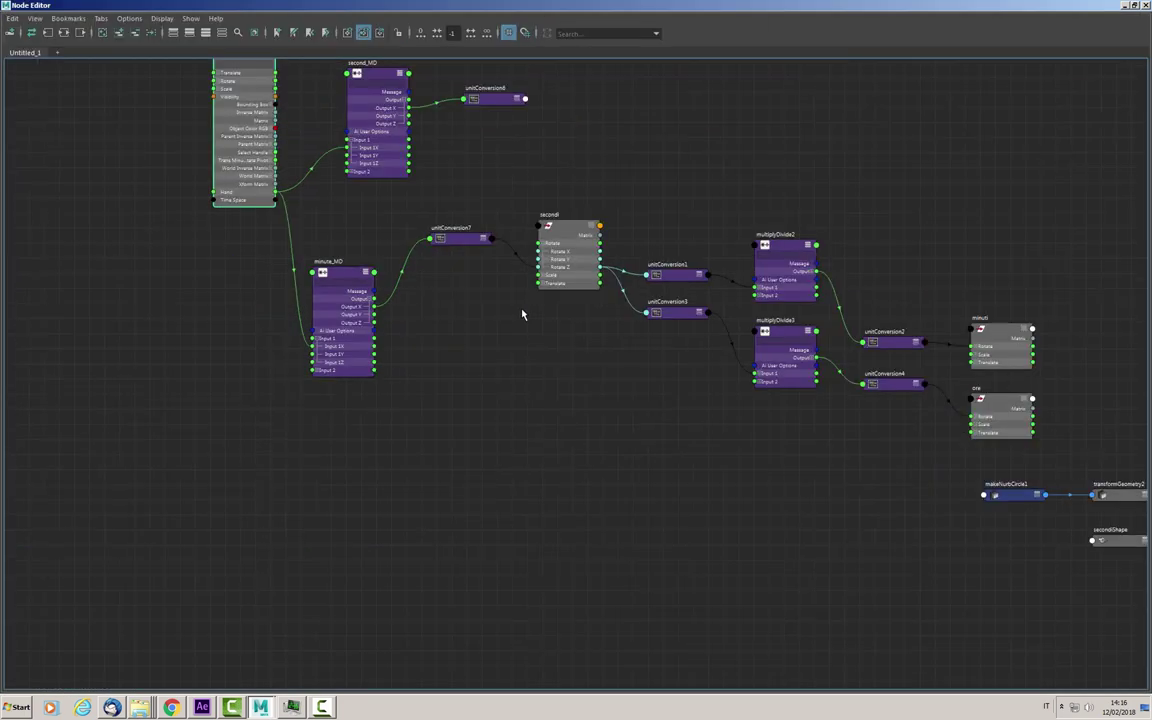
scroll(505, 335, "up", 1)
scroll(475, 263, "up", 2)
left_click_drag(348, 196, 280, 256)
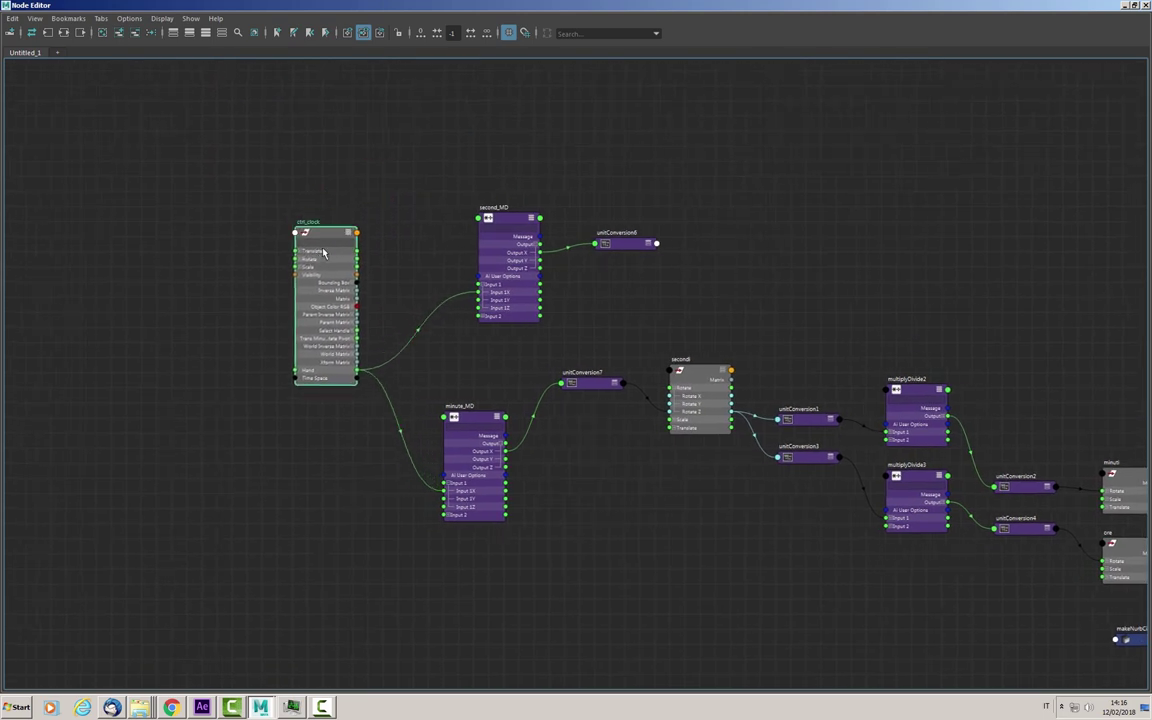
left_click(479, 222)
left_click_drag(479, 222, 422, 229)
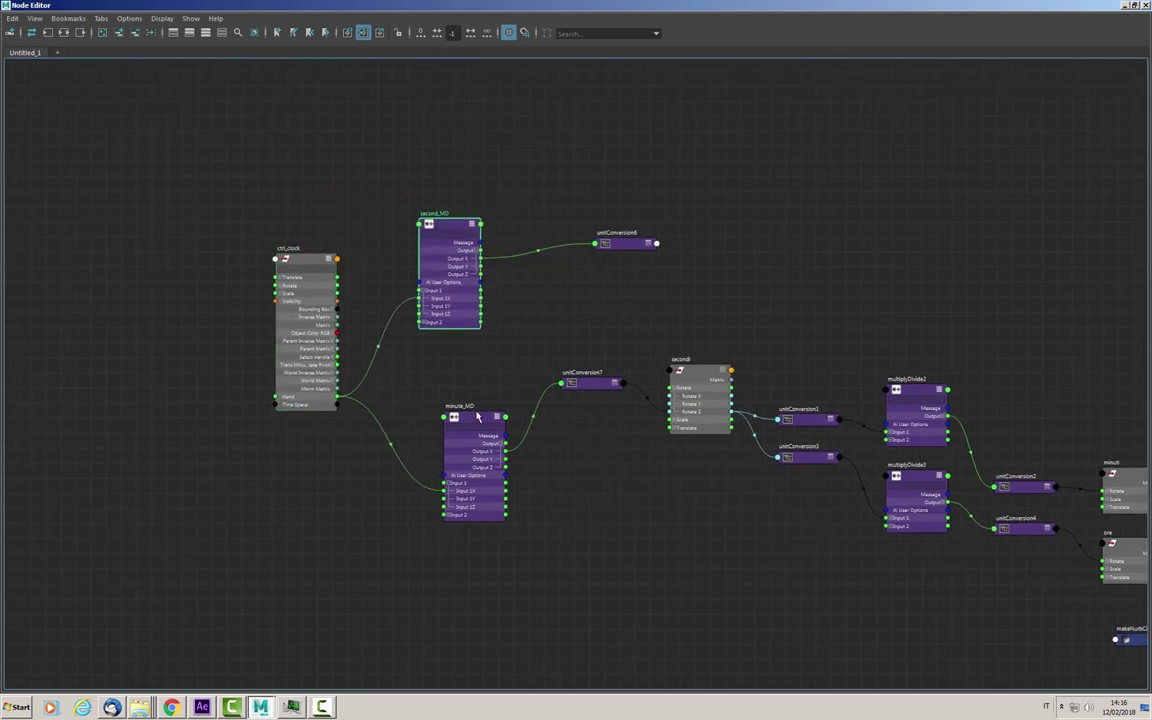
left_click_drag(458, 430, 429, 398)
left_click_drag(623, 247, 578, 287)
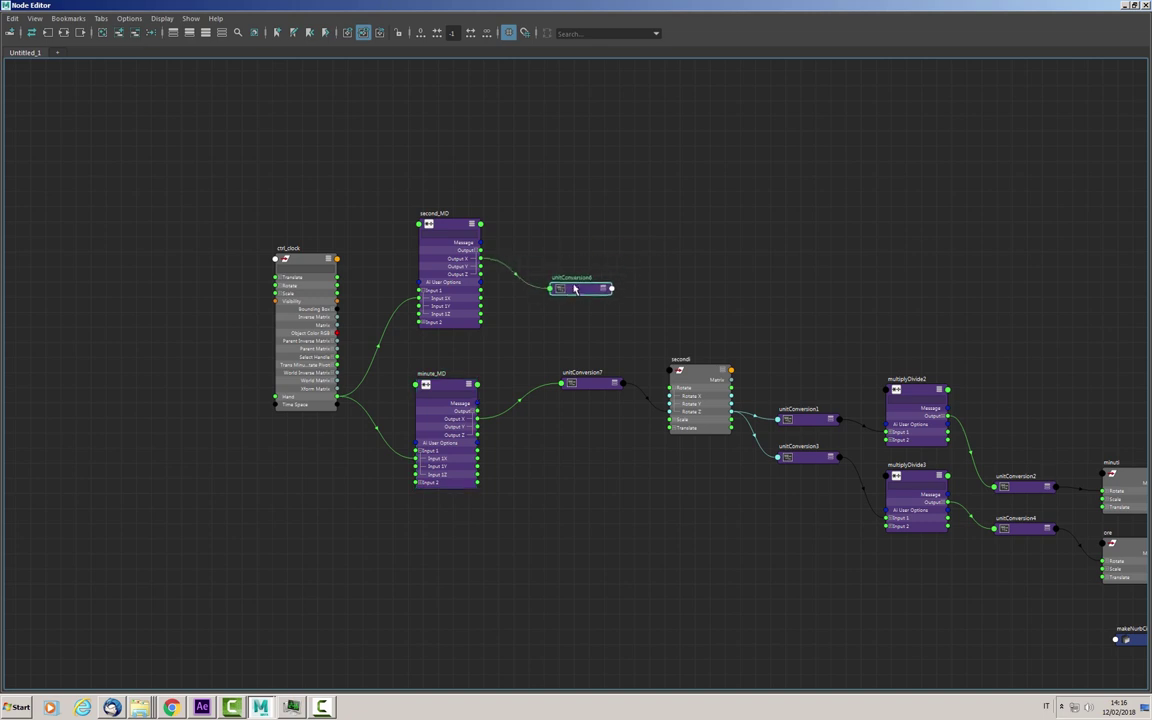
middle_click_drag(584, 470, 643, 275)
scroll(574, 376, "up", 2)
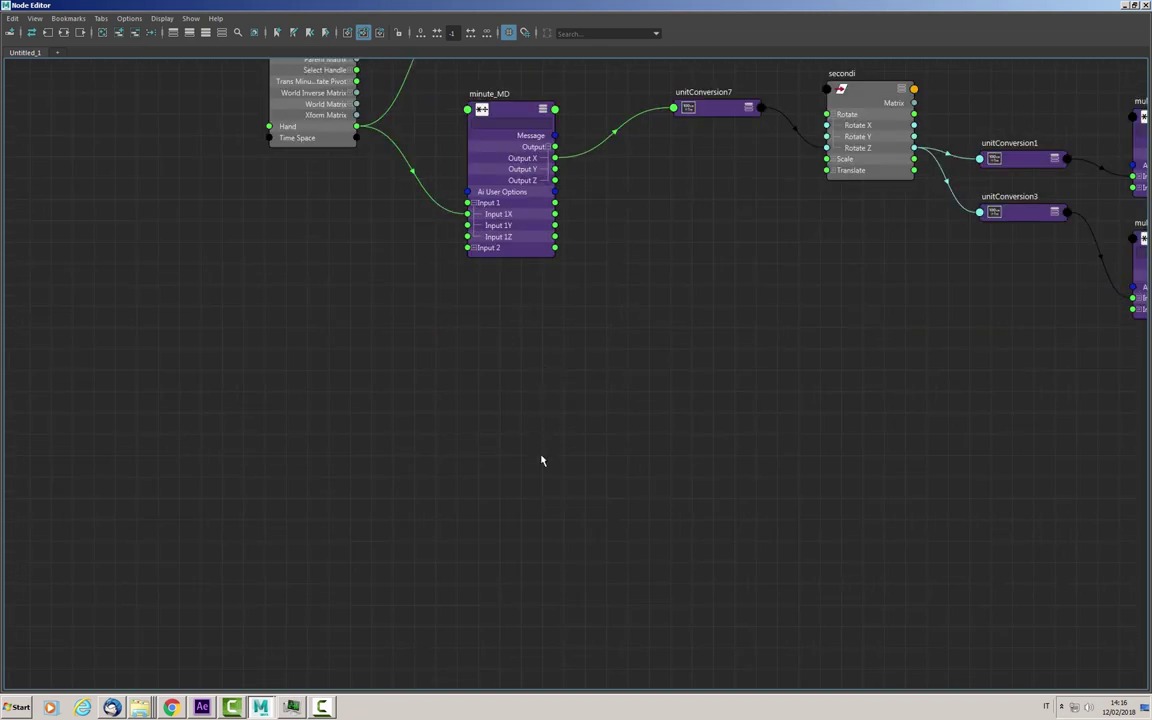
Create a multiplyDivide node below minute_MD and rename it Hour_MD.
key("Tab")
type("mul")
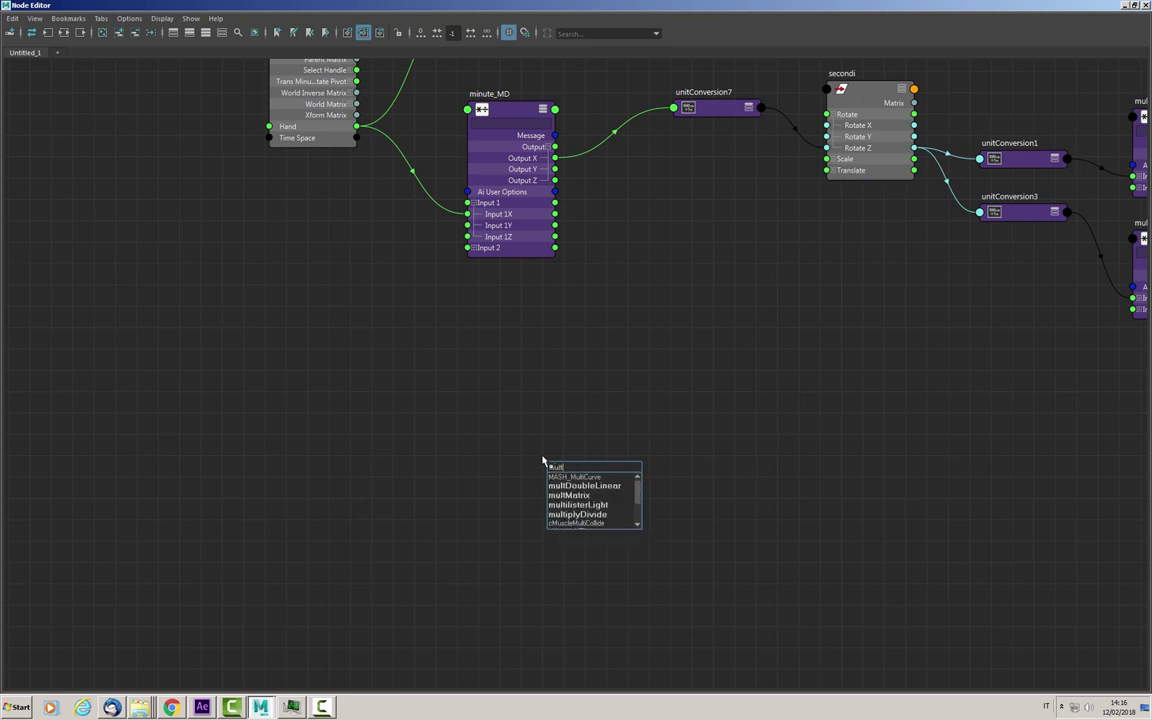
left_click(577, 515)
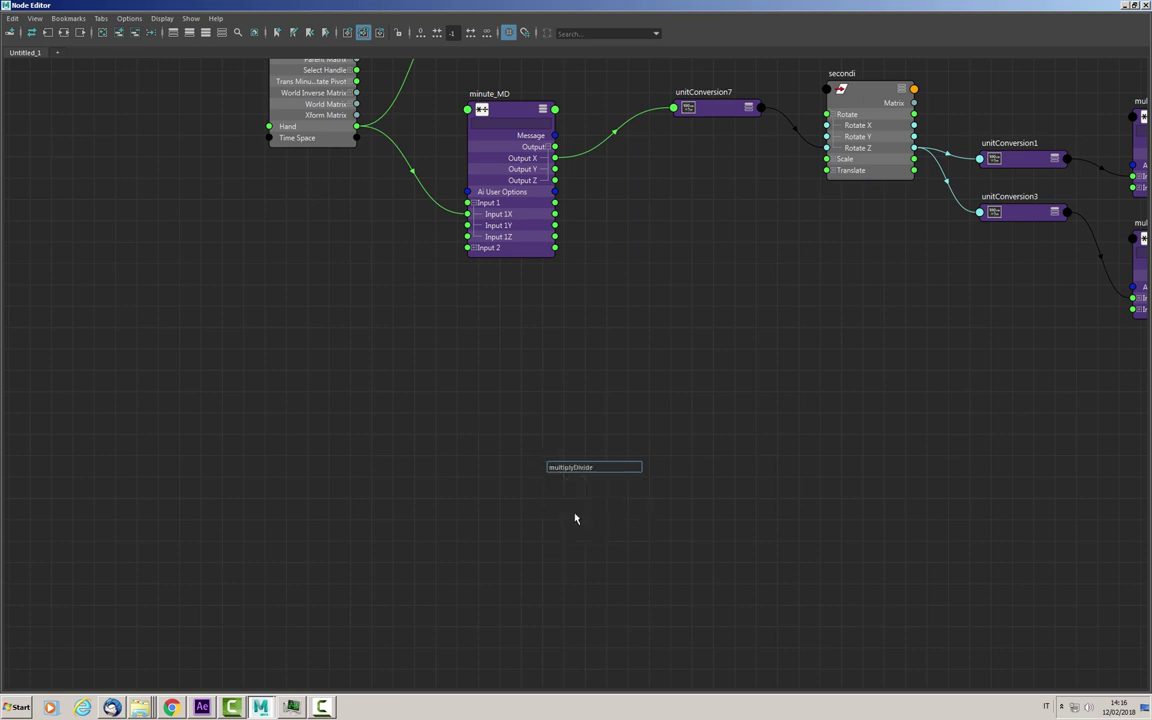
key("Return")
double_click(582, 455)
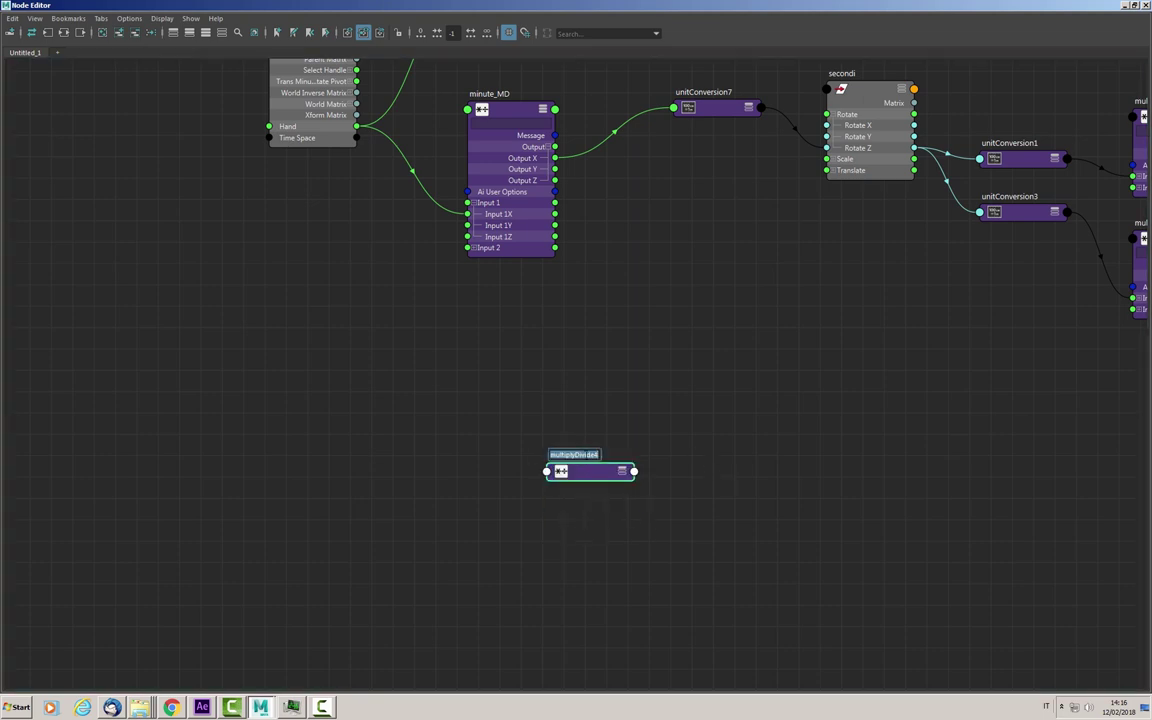
type("Hour_MD")
key("Return")
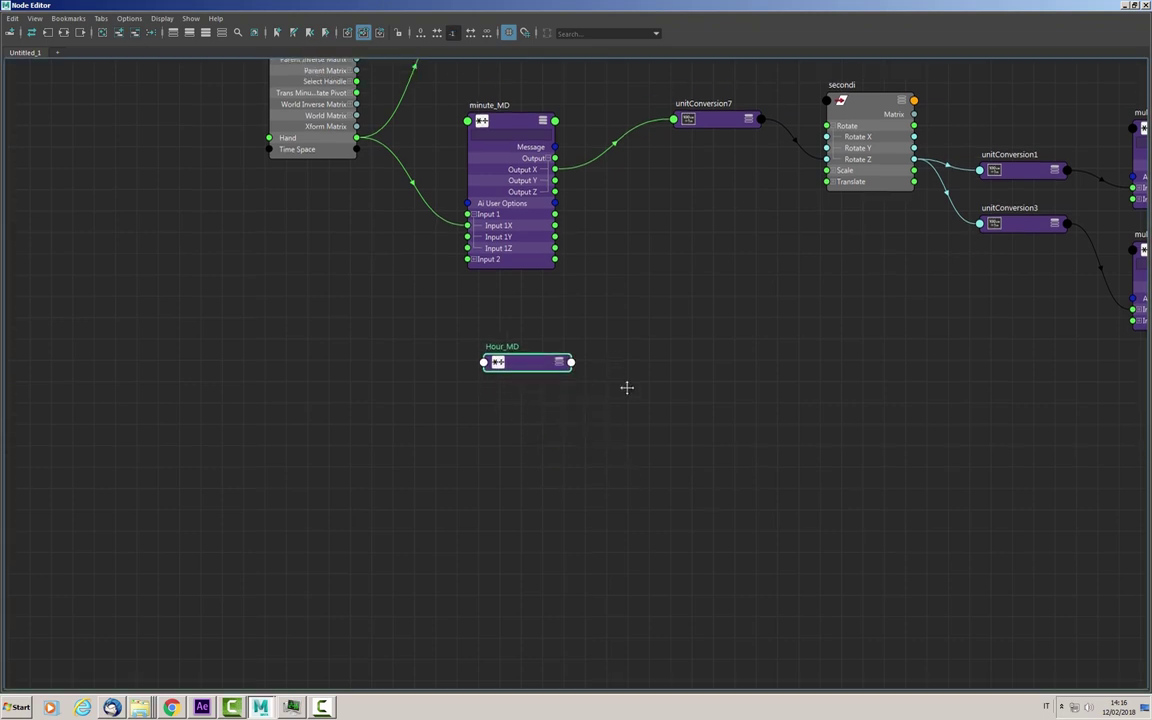
Expand Hour_MD to show its attributes and Input 1 X, Y, Z.
scroll(625, 386, "down", 2)
scroll(648, 437, "down", 2)
key("3")
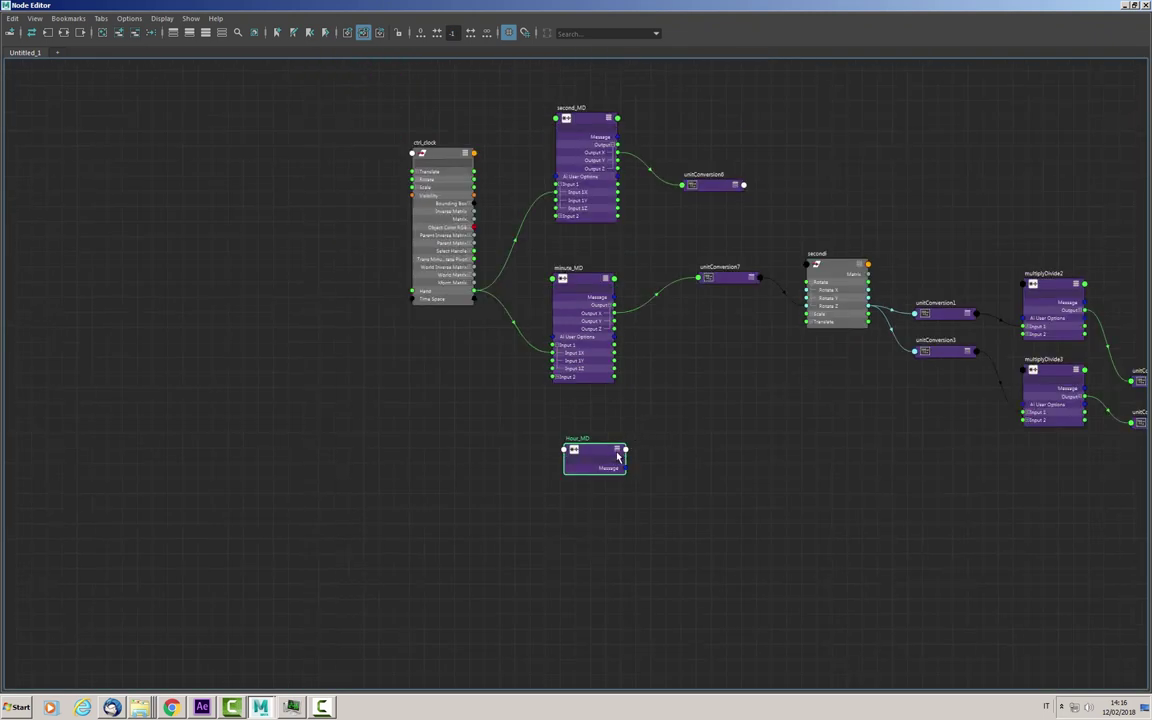
scroll(601, 456, "up", 2)
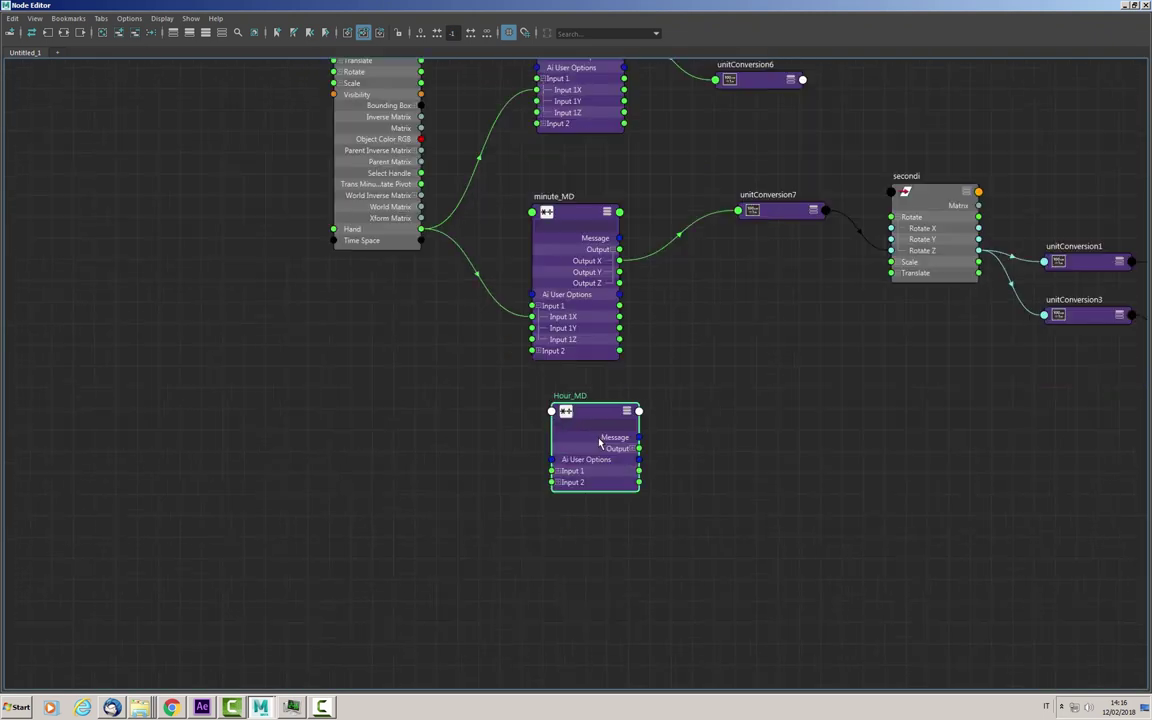
left_click(555, 471)
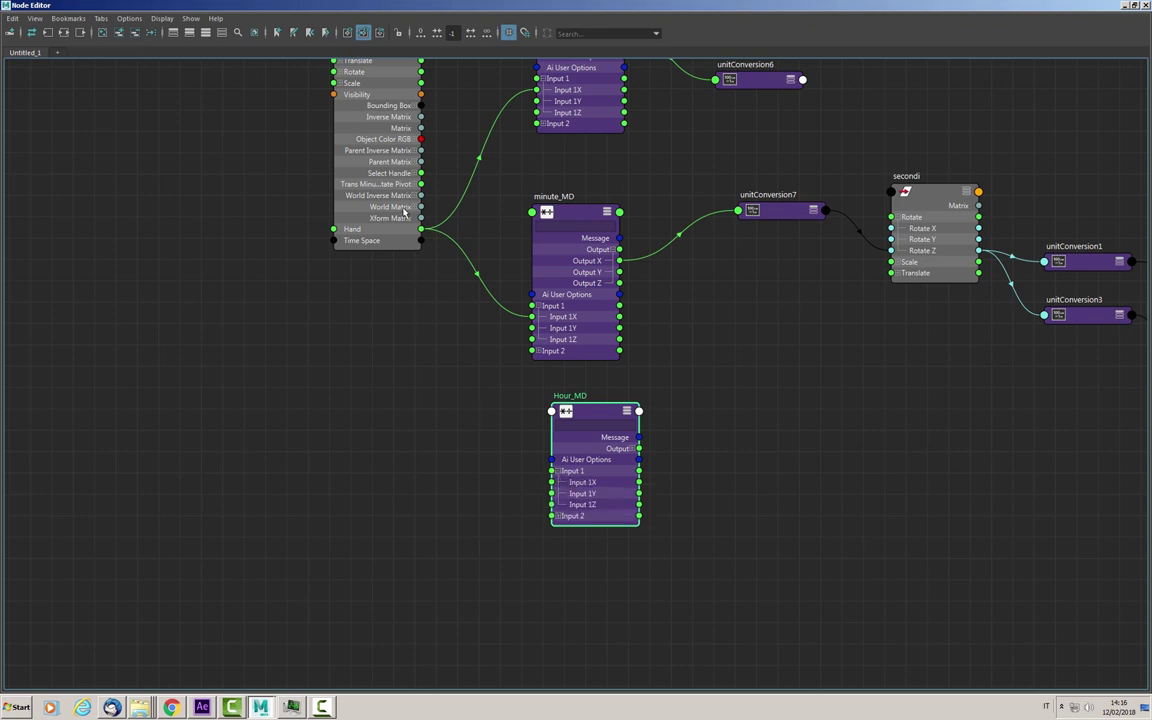
Connect ctrl_clock's Hand to Hour_MD Input 1X and Hour_MD Output X to secondi Rotate Z.
left_click_drag(420, 230, 551, 482)
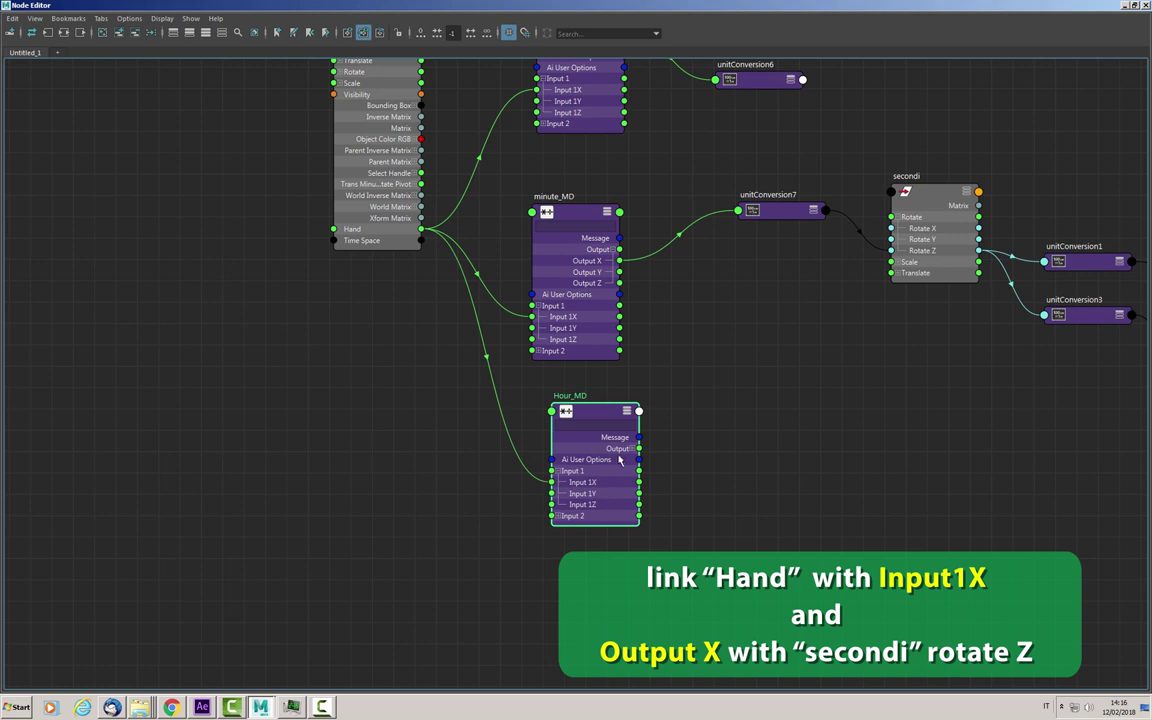
left_click_drag(607, 420, 597, 428)
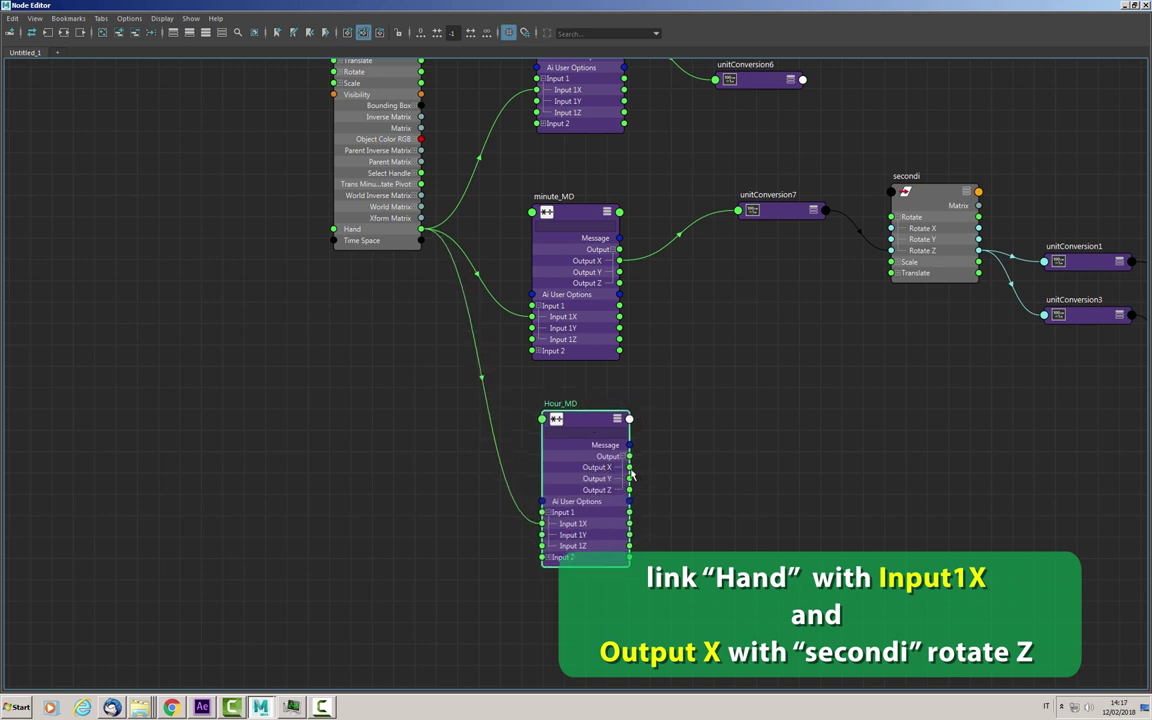
left_click_drag(628, 467, 876, 261)
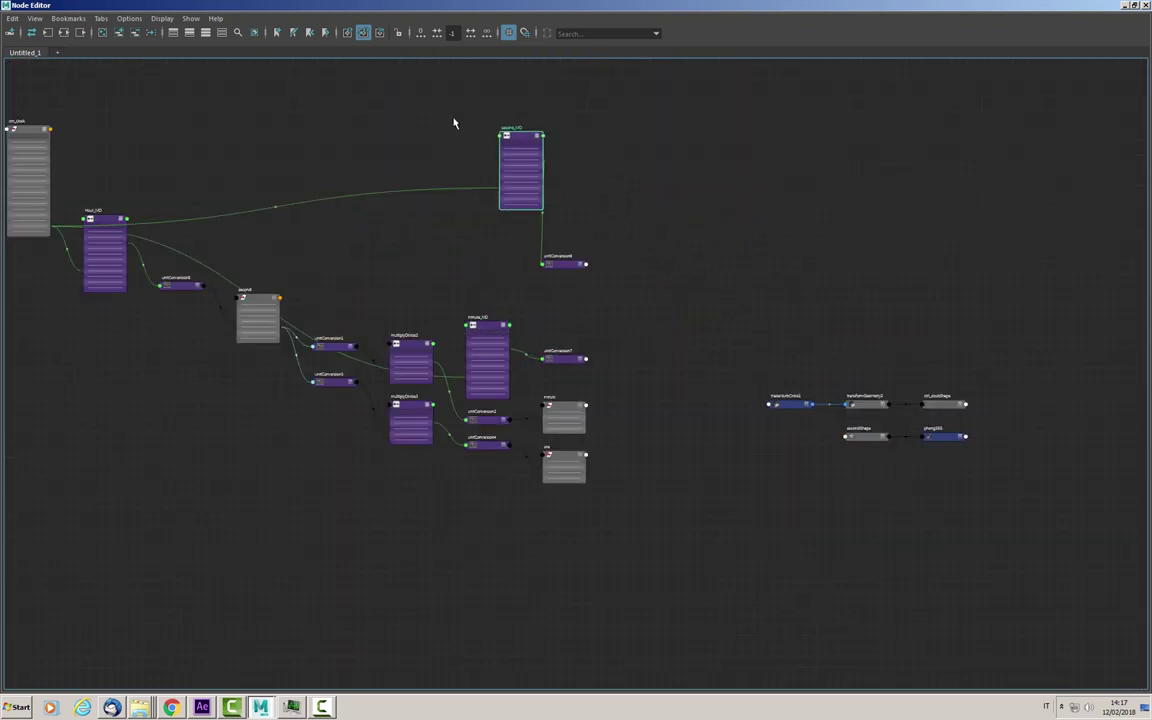
Rearrange secondi, minute_MD and unitConversion7 around Hour_MD, then select Hour_MD.
key("3")
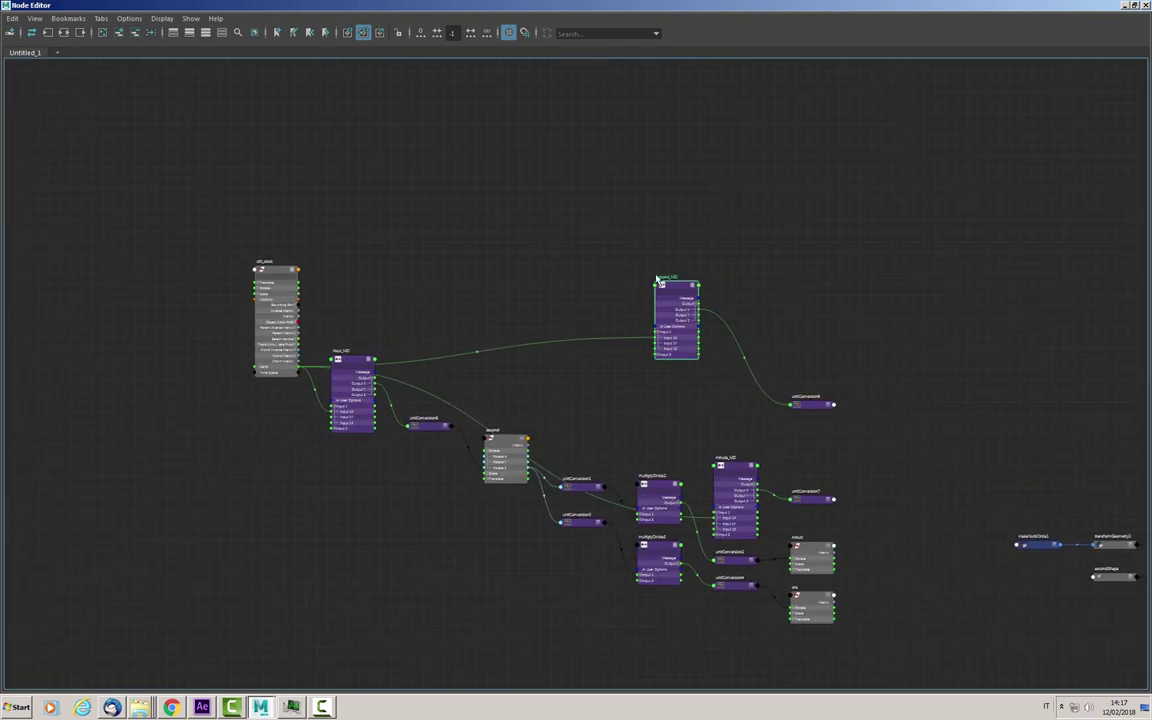
mouse_move(590, 250)
middle_mouse_down("alt")
mouse_move(527, 213)
mouse_move(997, 344)
middle_mouse_up("alt")
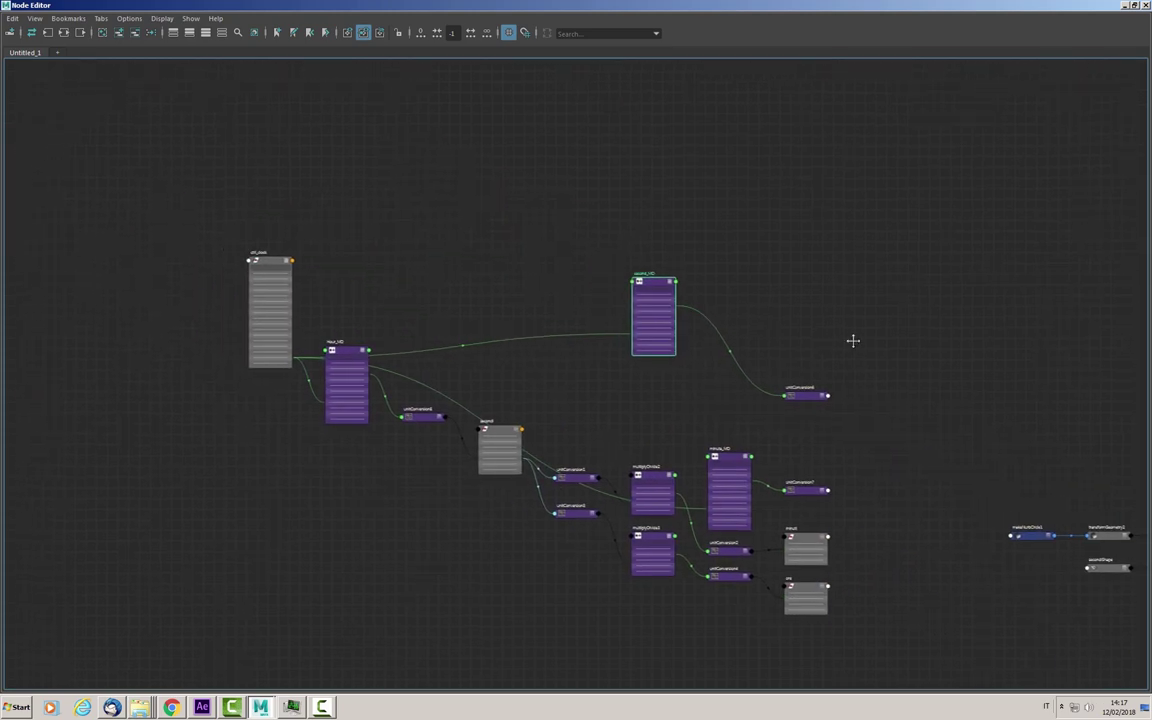
left_click_drag(820, 176, 1093, 455)
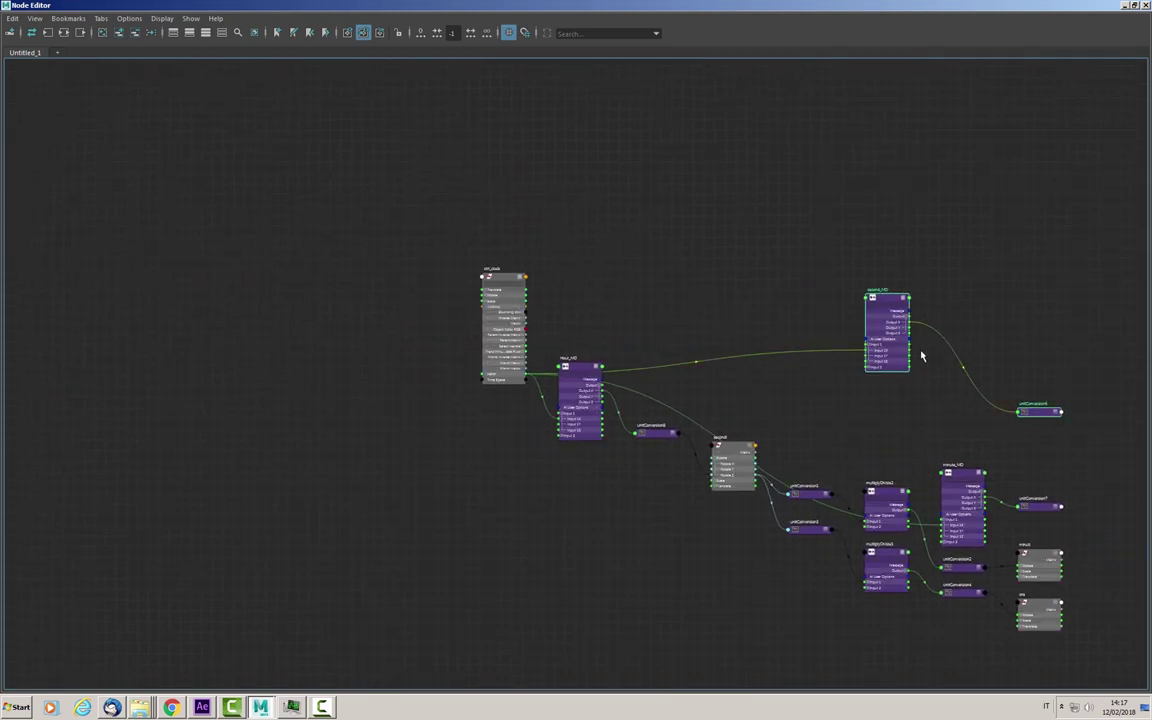
left_click_drag(905, 295, 830, 248)
middle_click_drag(671, 192, 196, 77, "alt")
left_click_drag(612, 175, 98, 95)
middle_click_drag(387, 265, 835, 300, "alt")
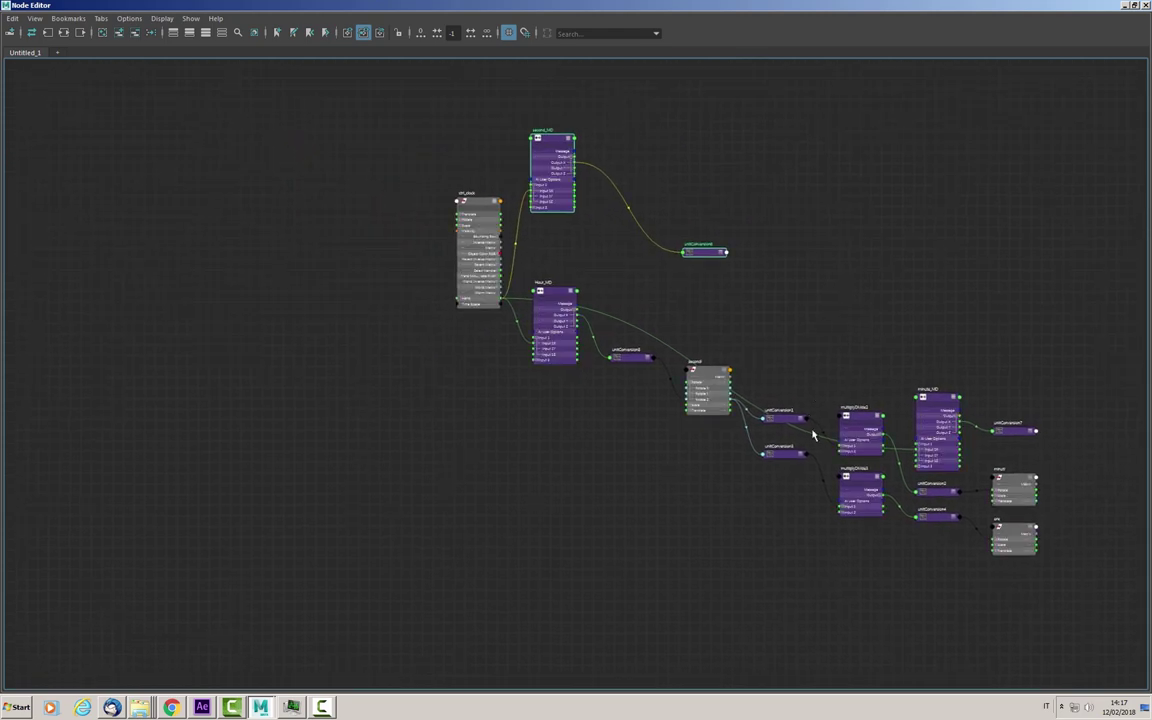
scroll(838, 470, "up", 3)
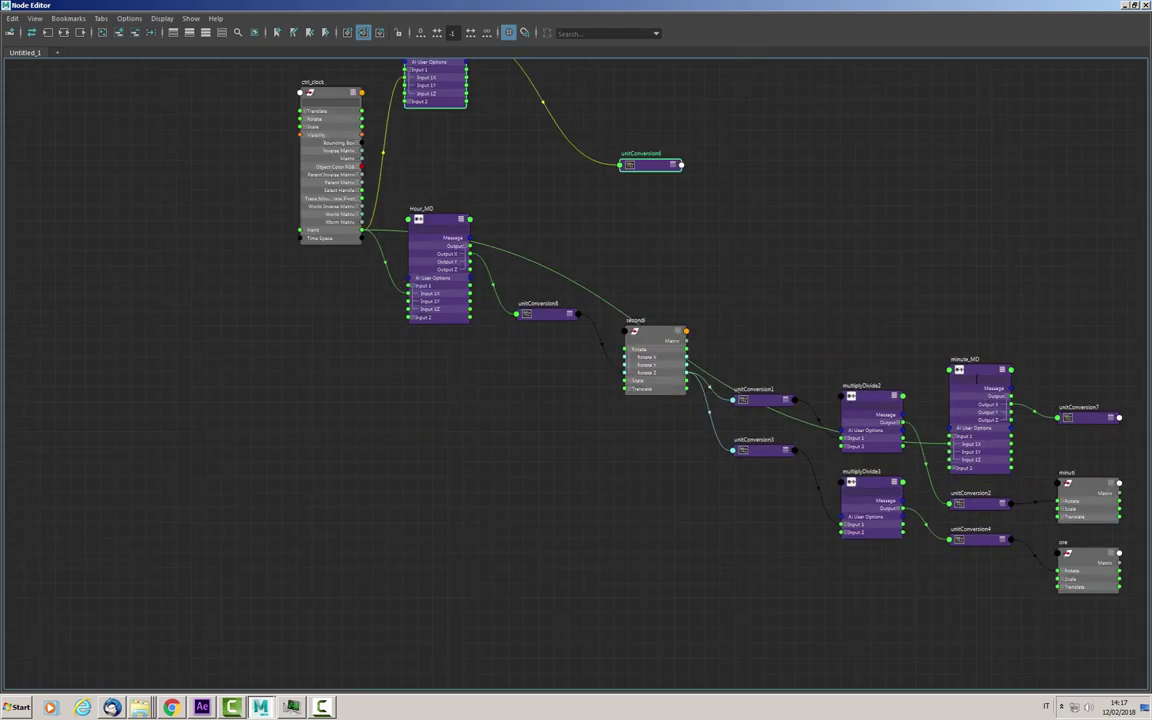
mouse_move(967, 372)
left_mouse_down()
mouse_move(590, 264)
mouse_move(426, 406)
left_mouse_up()
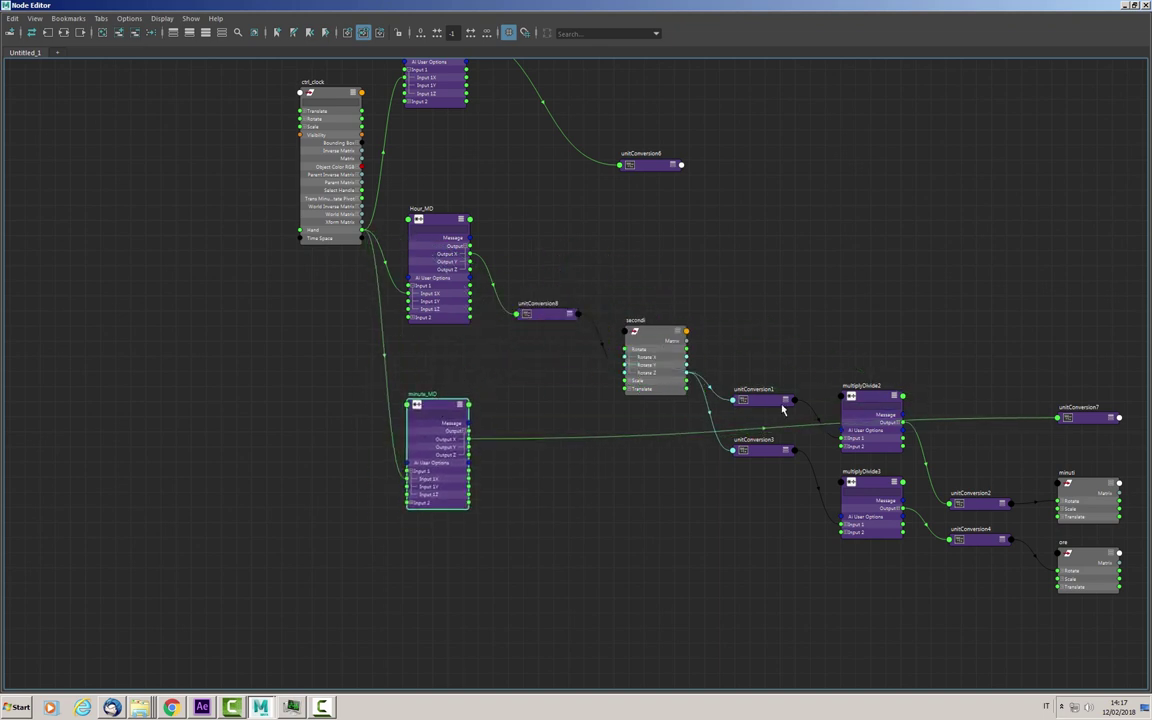
left_click_drag(1077, 421, 537, 458)
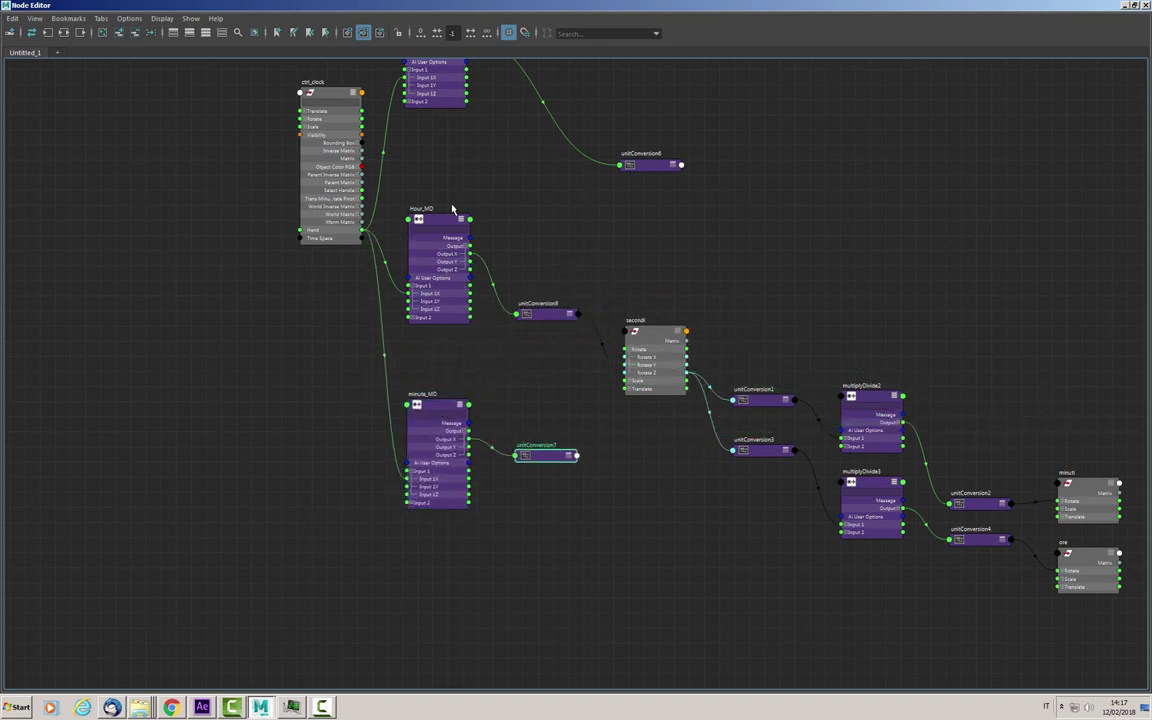
scroll(443, 224, "up", 3)
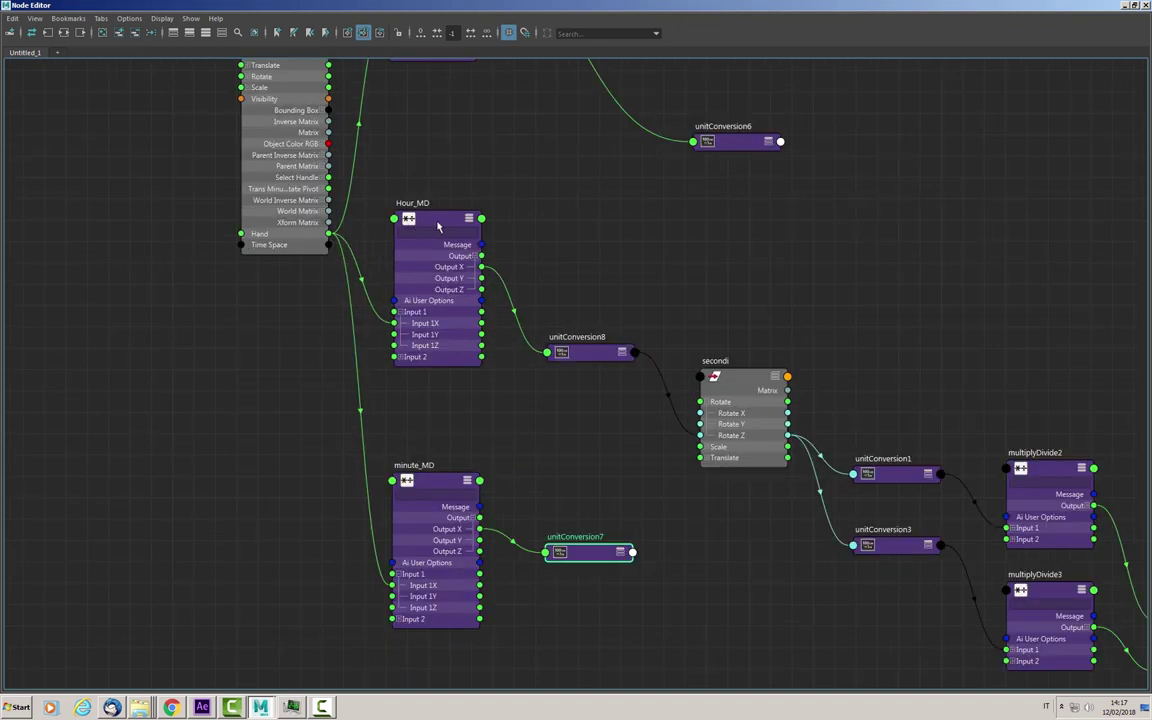
left_click(397, 207)
Set Hour_MD's Input 2 X multiplier to -21600 and minimize the Node Editor.
left_click(1134, 5)
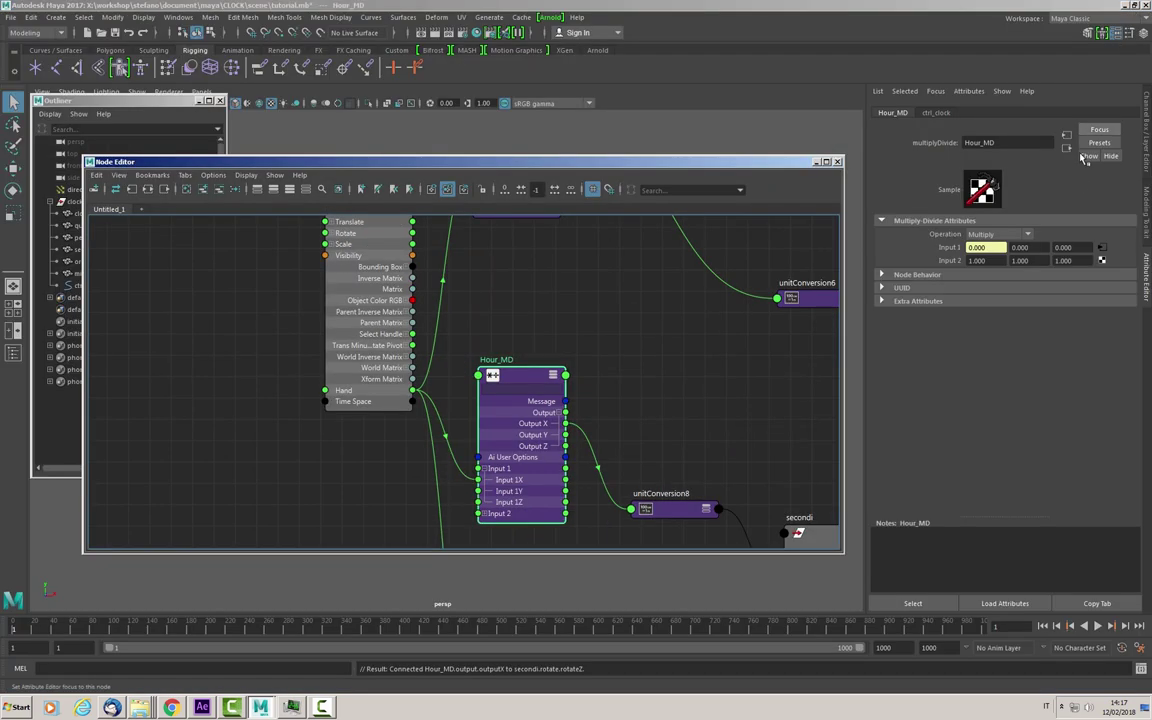
left_click(977, 260)
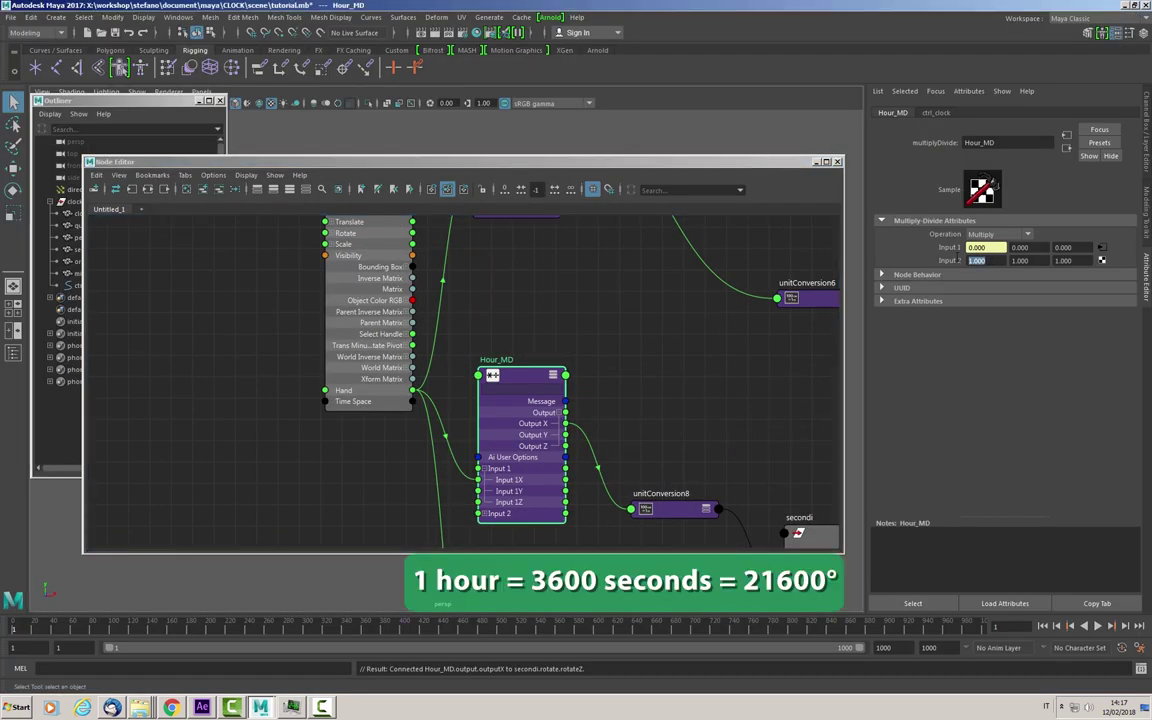
type("-")
type("216")
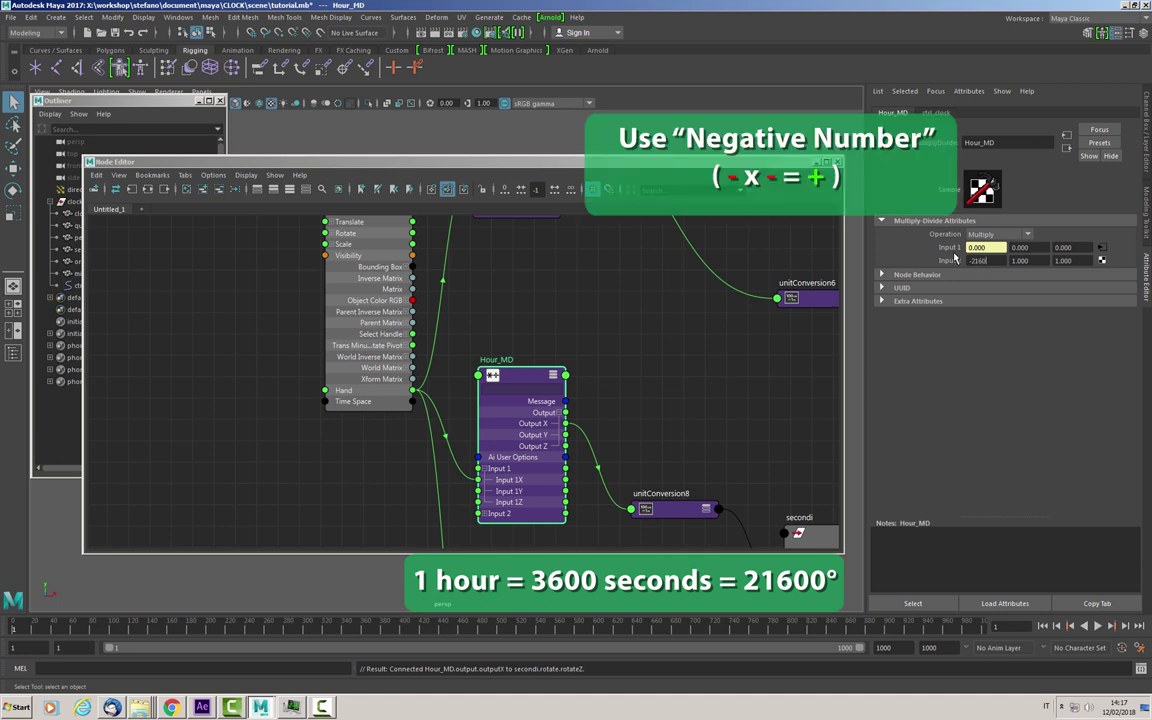
key("Return")
left_click(815, 161)
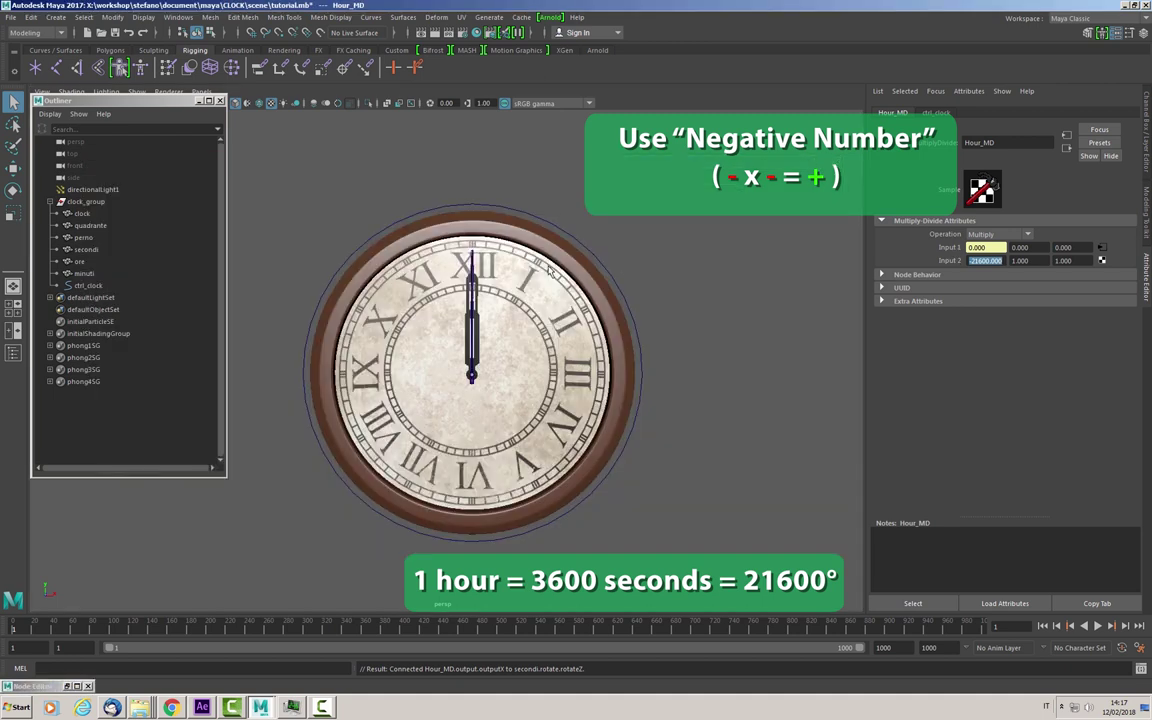
Select ctrl_clock and test Hand at values 1, 2 and 3 on the hour hand.
left_click(82, 285)
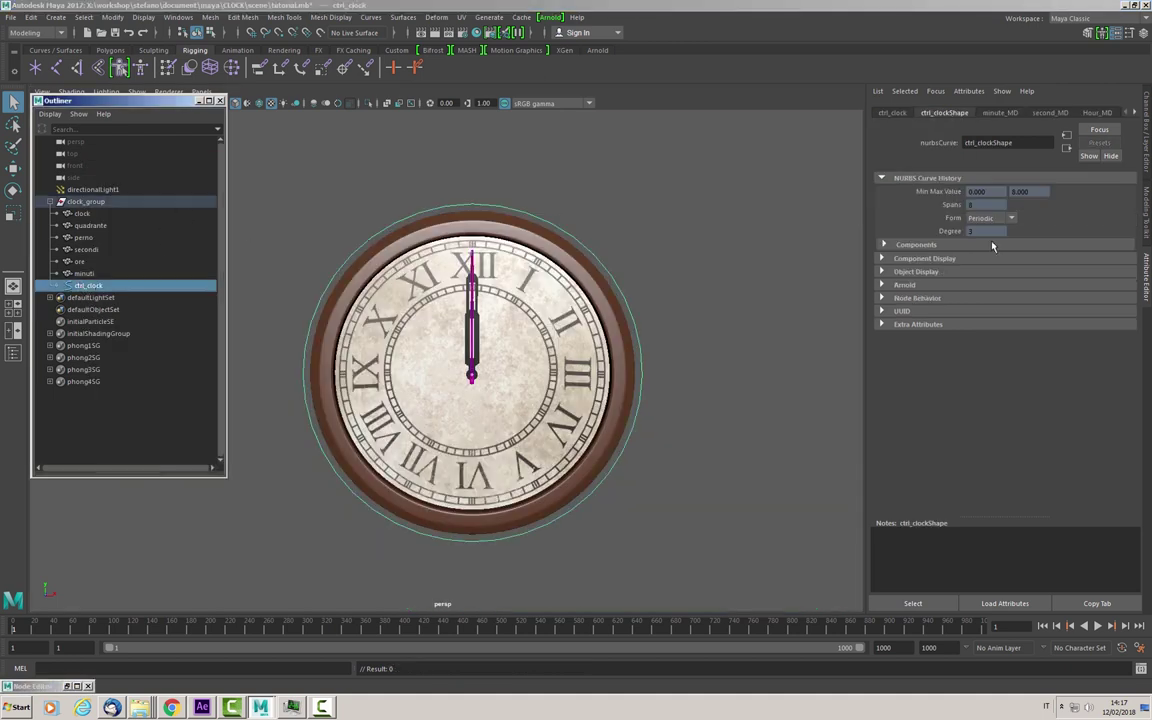
left_click(1147, 165)
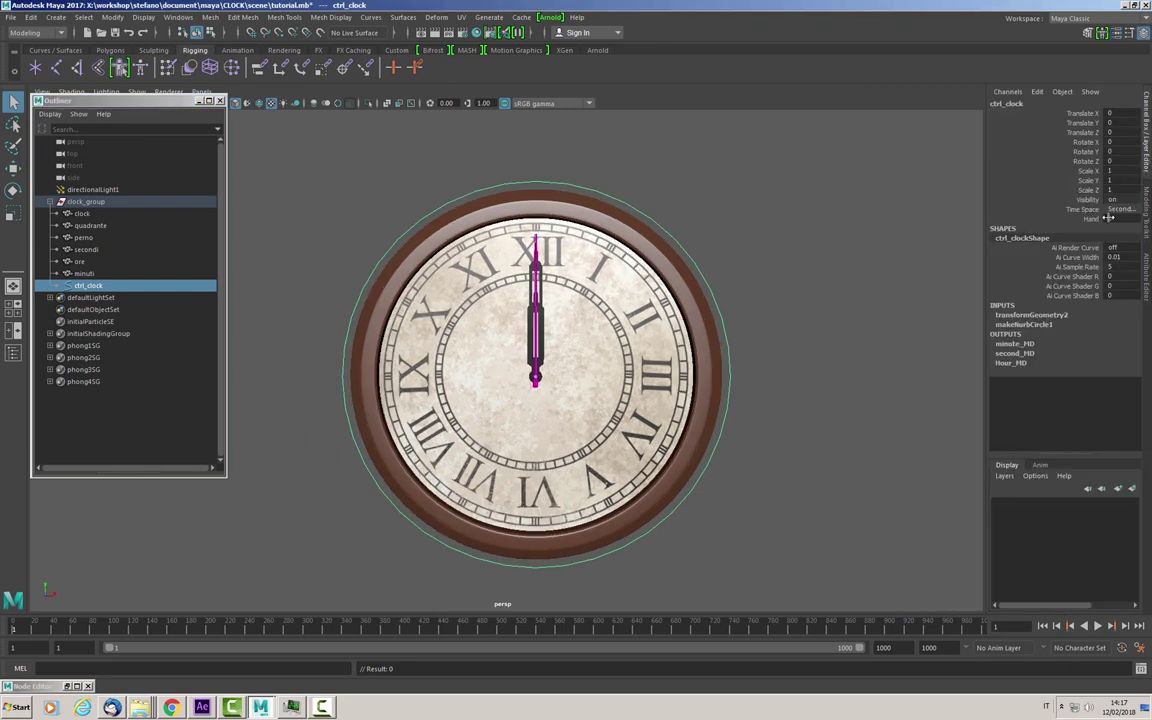
type("1")
key("Return")
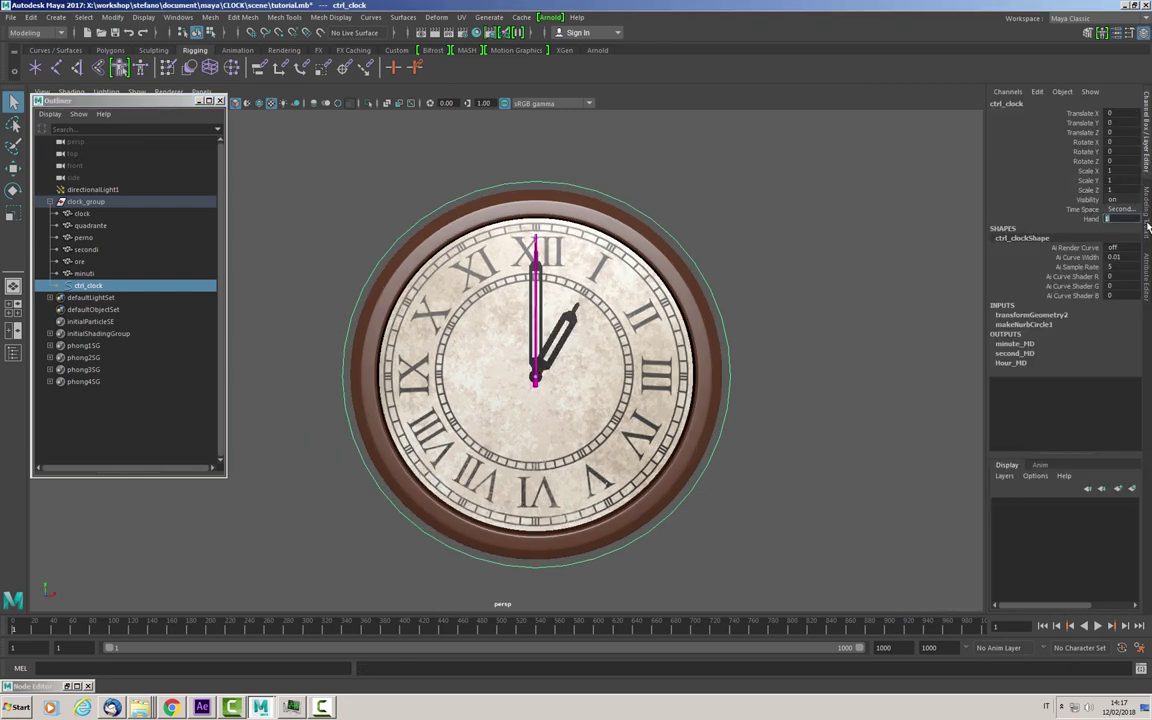
type("2")
key("Return")
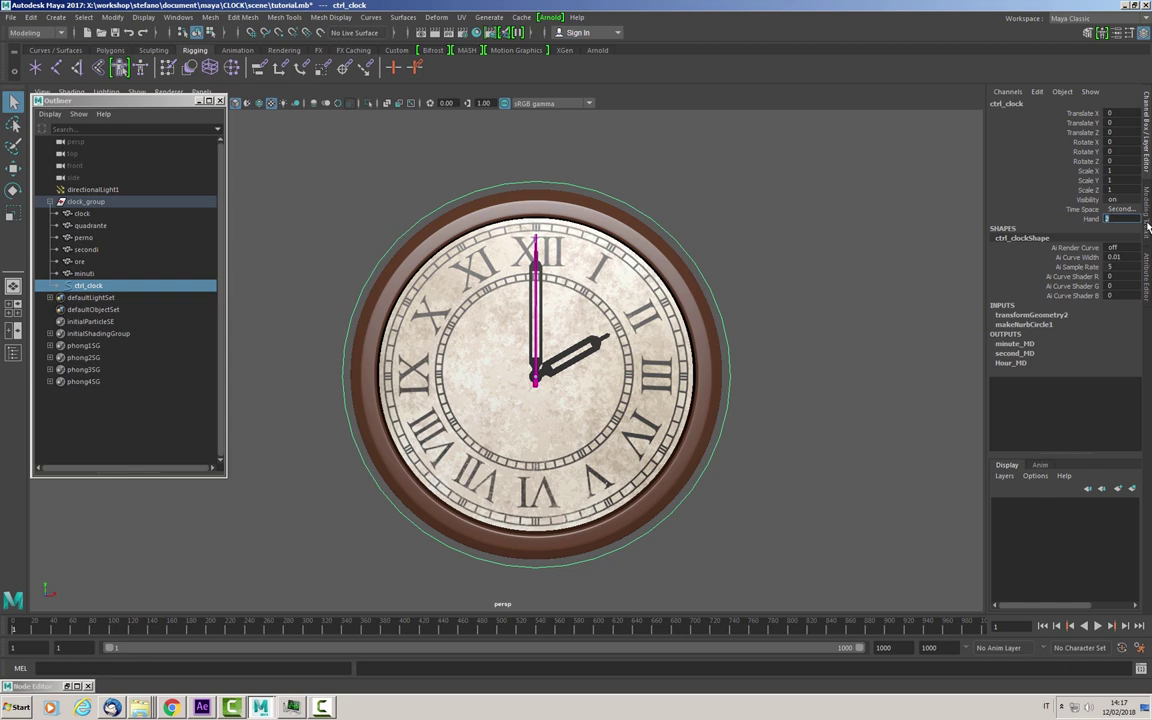
type("3")
key("Return")
Scrub Hand to rotate the hands, then set it back to 0 at XII.
left_click(1090, 218)
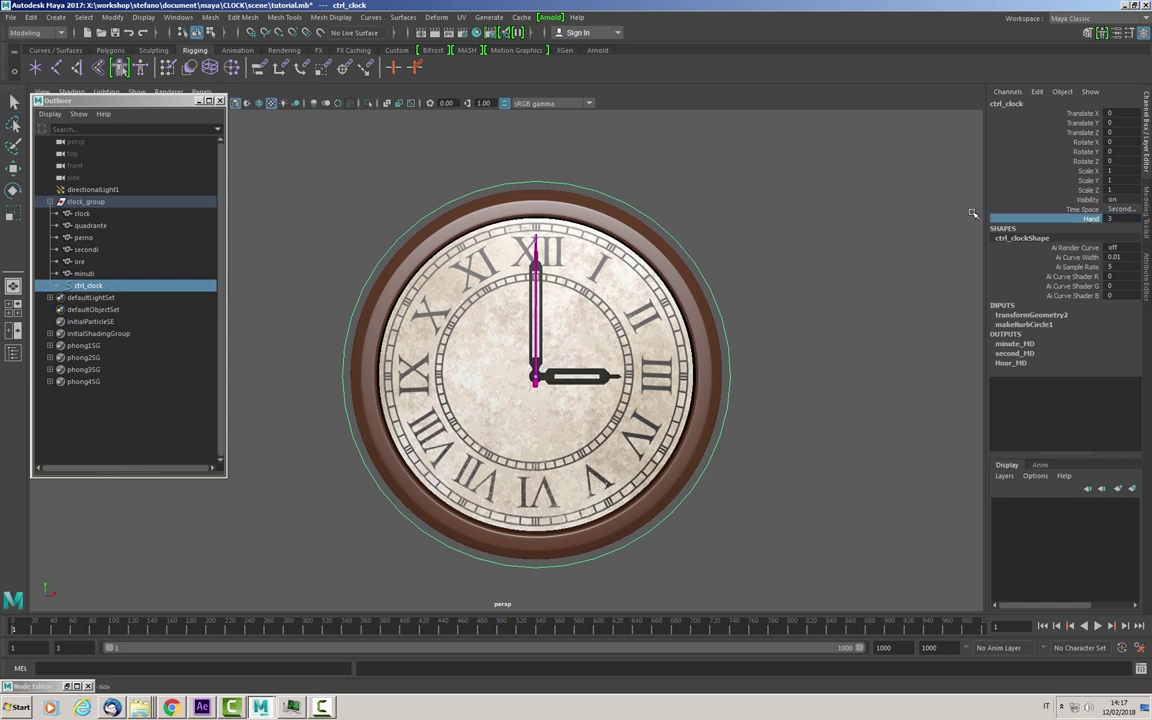
mouse_move(857, 198)
middle_mouse_down()
mouse_move(936, 219)
mouse_move(900, 218)
mouse_move(967, 219)
mouse_move(918, 200)
mouse_move(1052, 223)
middle_mouse_up()
left_click(1112, 218)
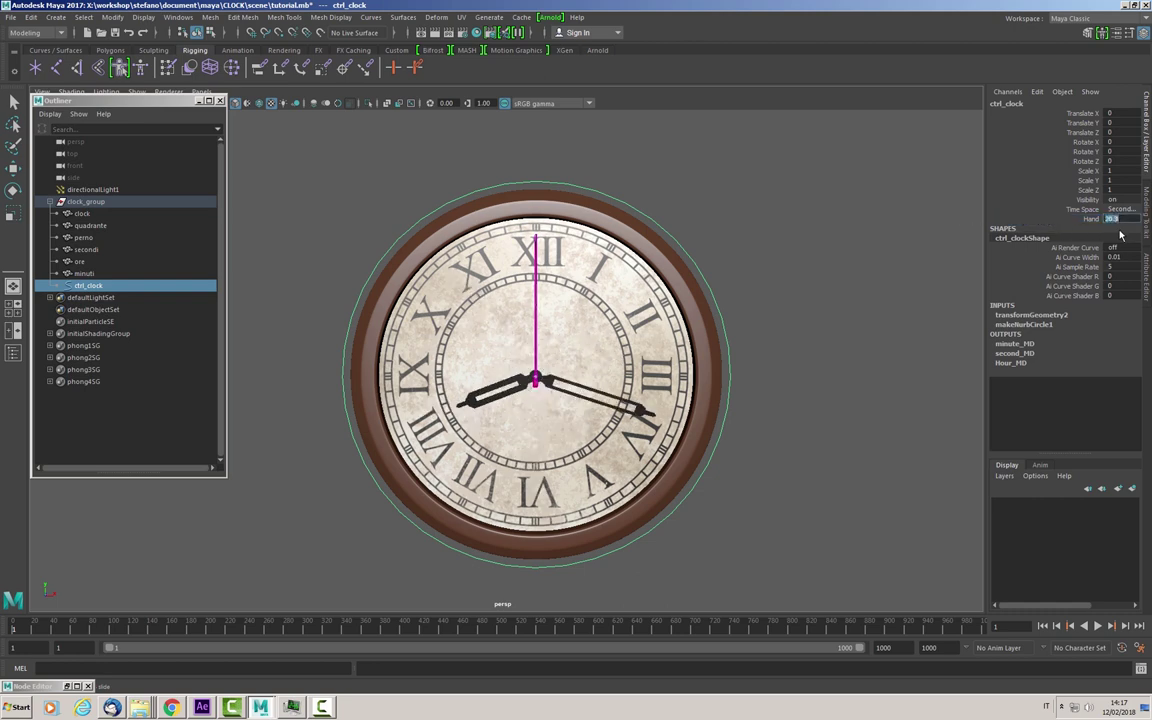
type("0")
key("Return")
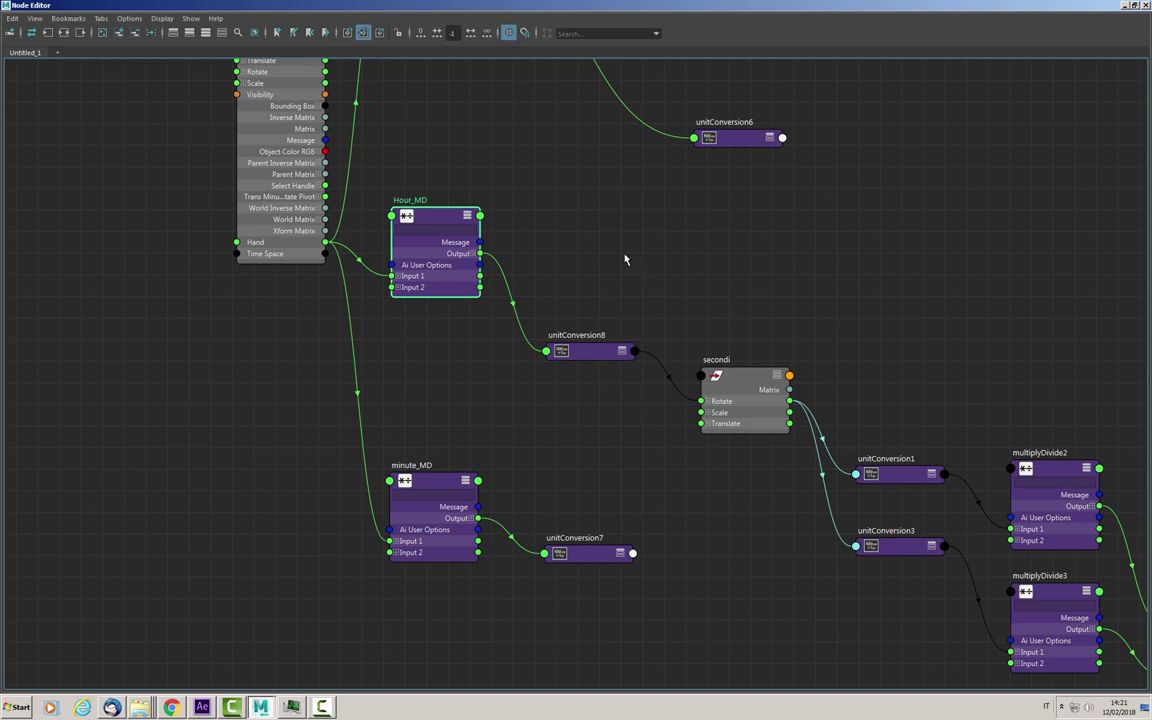
Arrange ctrl_clock, second_MD, minute_MD, Hour_MD and unitConversion7 into a column layout.
scroll(570, 257, "down", 3)
scroll(571, 250, "down", 3)
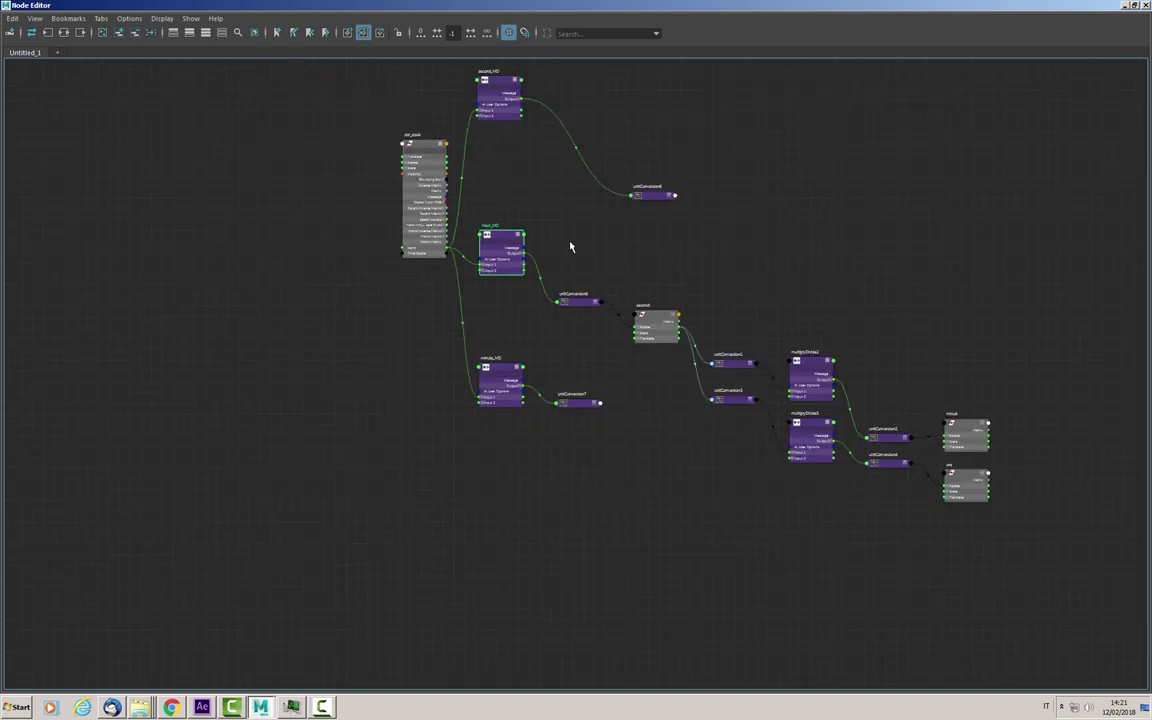
scroll(580, 260, "down", 1)
scroll(567, 285, "down", 2)
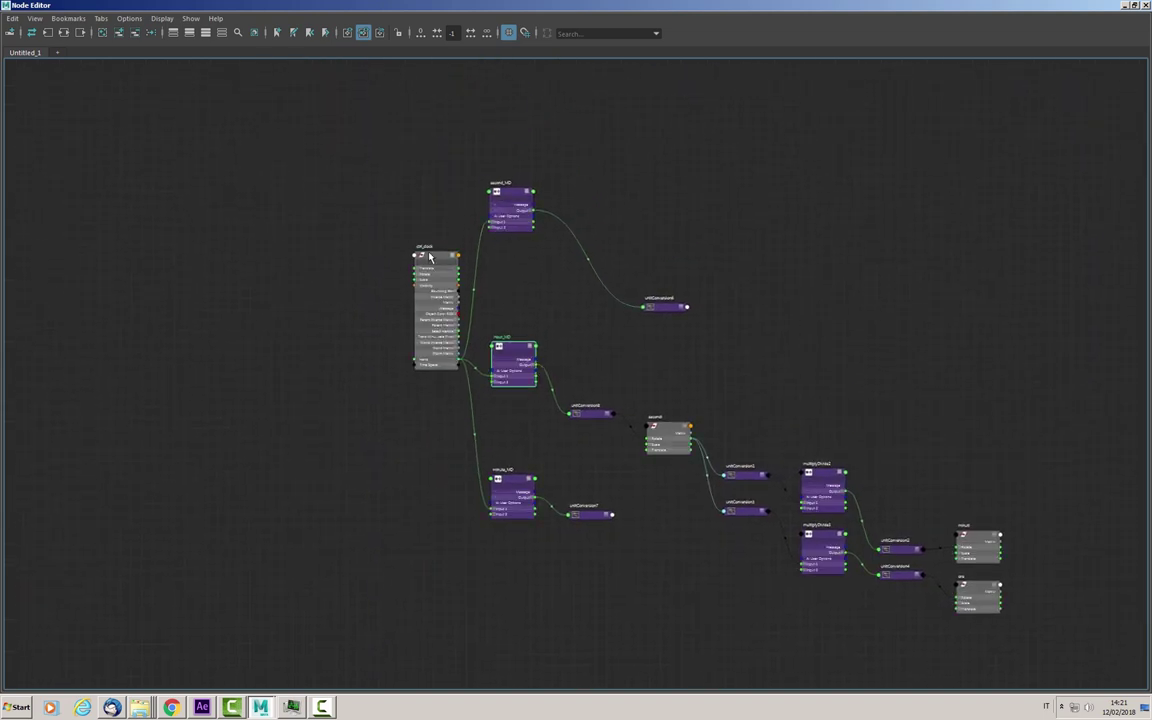
mouse_move(423, 272)
left_mouse_down()
mouse_move(368, 283)
mouse_move(355, 300)
left_mouse_up()
left_click_drag(508, 198, 508, 250)
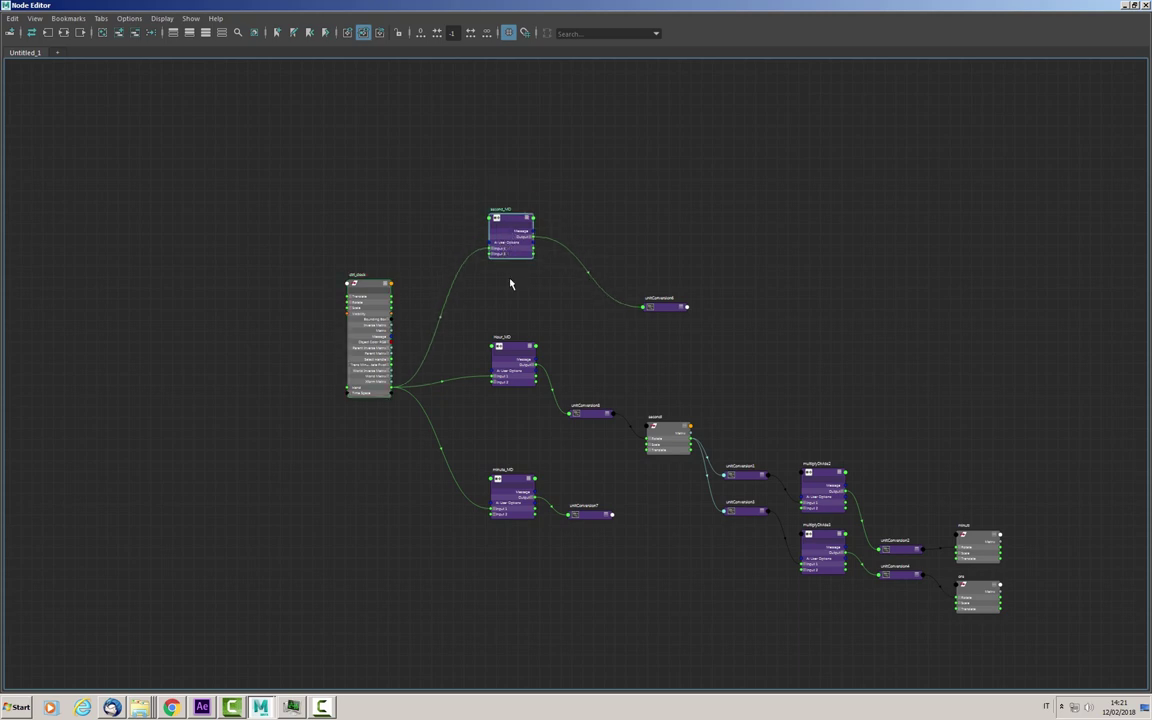
scroll(519, 327, "up", 2)
scroll(517, 327, "up", 2)
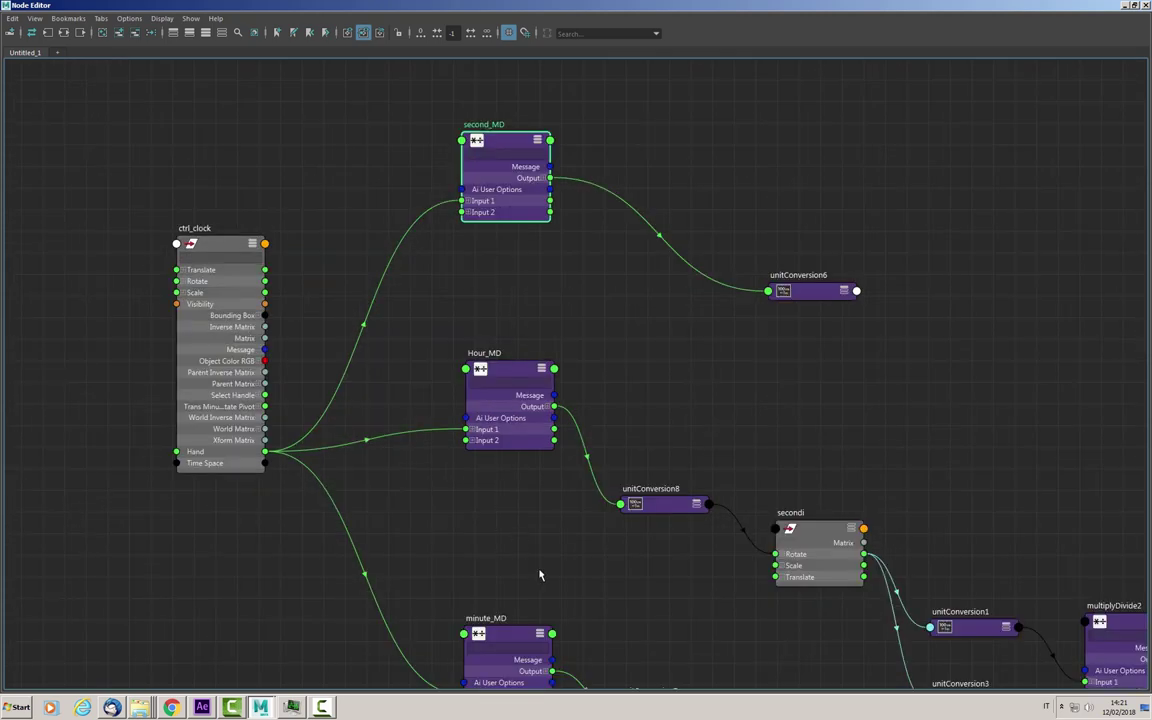
scroll(540, 571, "down", 2)
scroll(540, 501, "down", 2)
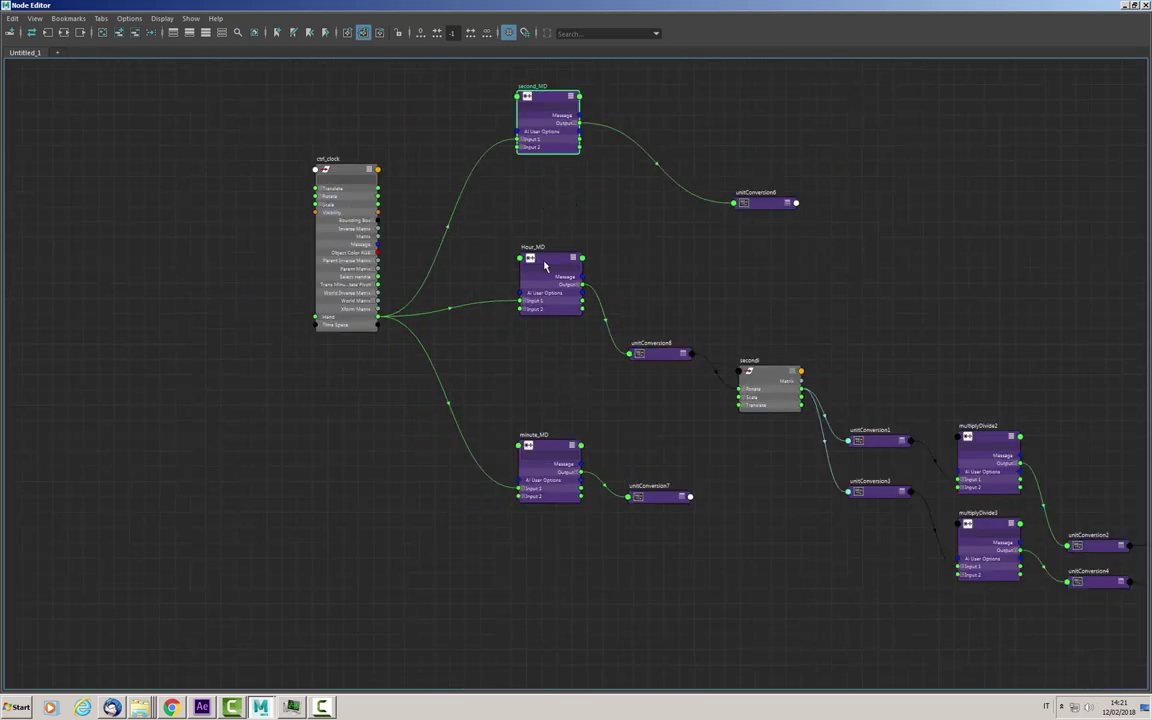
left_click_drag(548, 262, 548, 582)
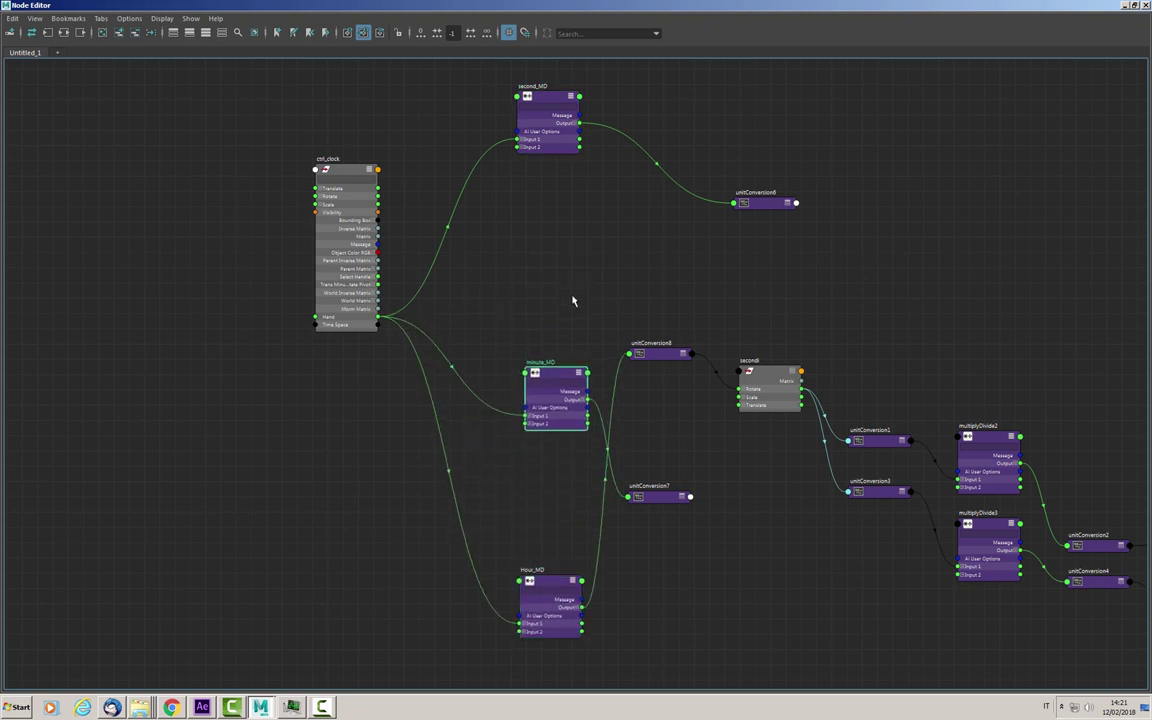
left_click_drag(561, 447, 569, 256)
left_click_drag(661, 502, 686, 267)
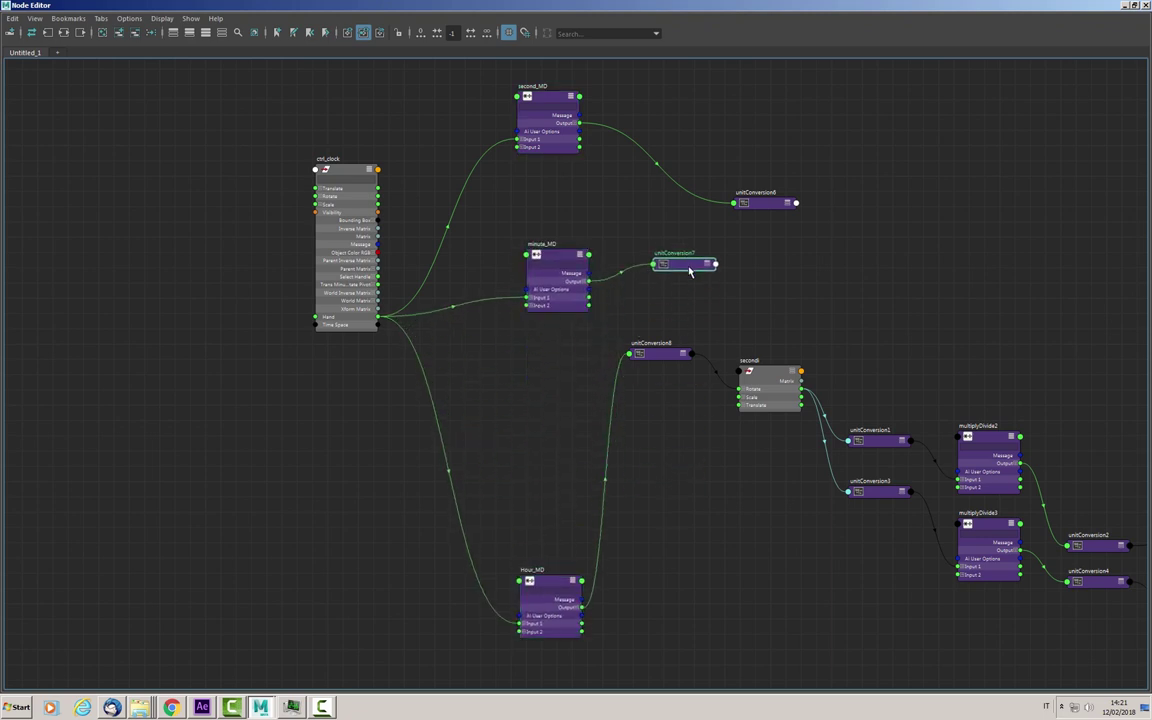
Delete unitConversion6, 7 and 8, then tighten the MD node stack.
mouse_move(813, 177)
left_mouse_down()
mouse_move(620, 264)
mouse_move(635, 283)
left_mouse_up()
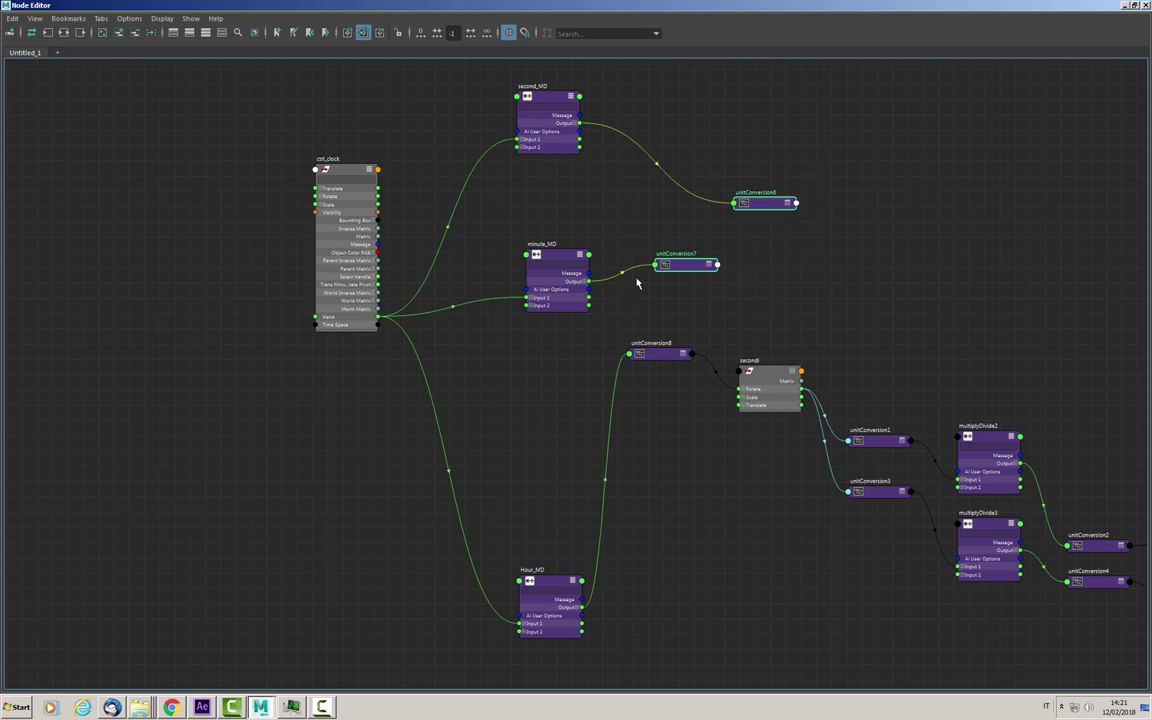
key("Delete")
left_click(652, 354)
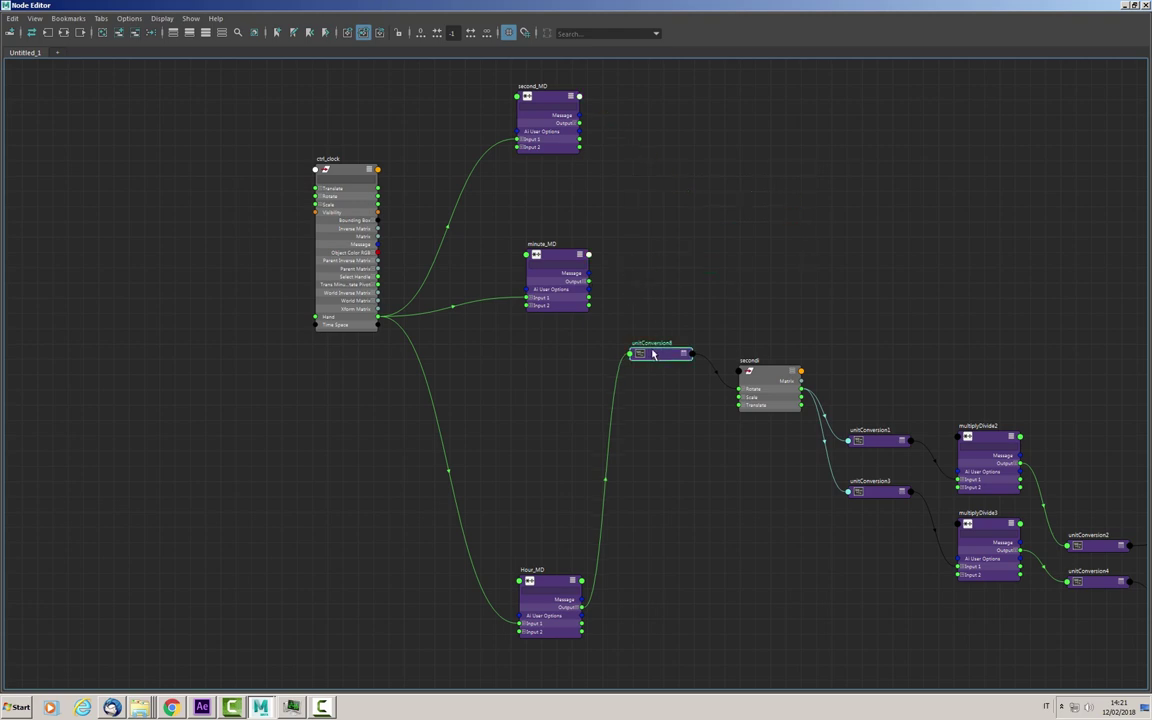
key("Delete")
left_click_drag(552, 588, 560, 491)
left_click_drag(545, 258, 532, 258)
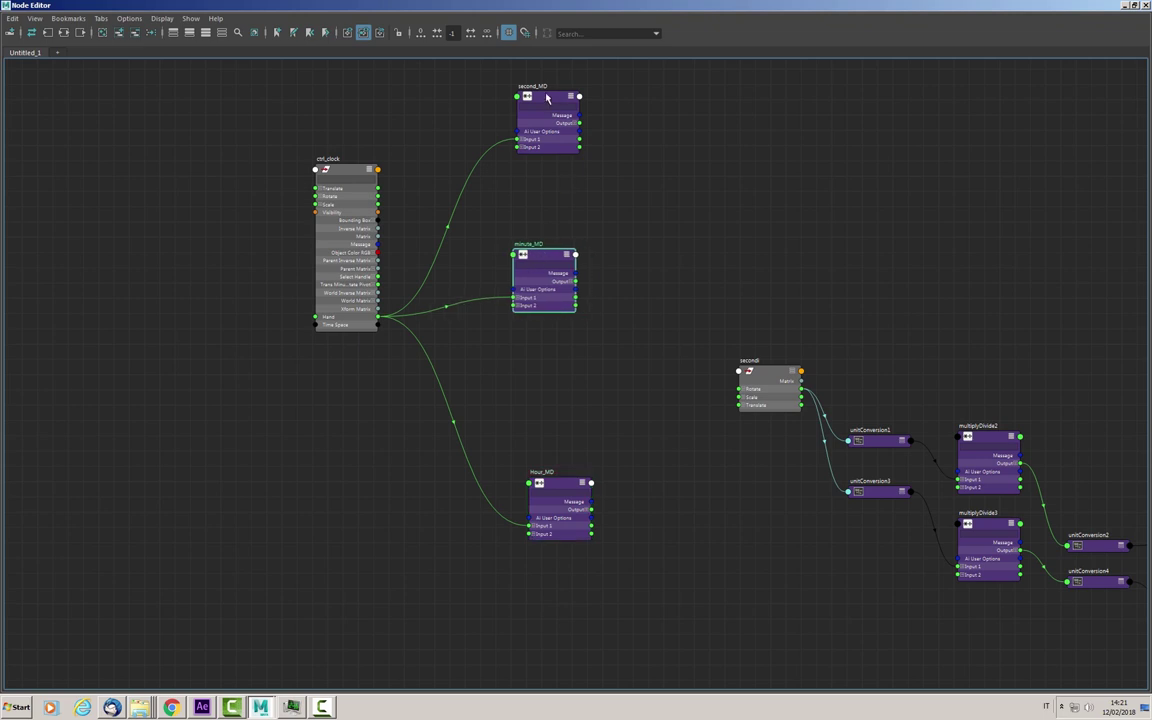
left_click_drag(570, 131, 556, 140)
middle_click_drag(686, 254, 668, 335, "alt")
Create a blendColors1 node and expand its Color 1, Color 2 and Output attributes.
left_click(647, 311)
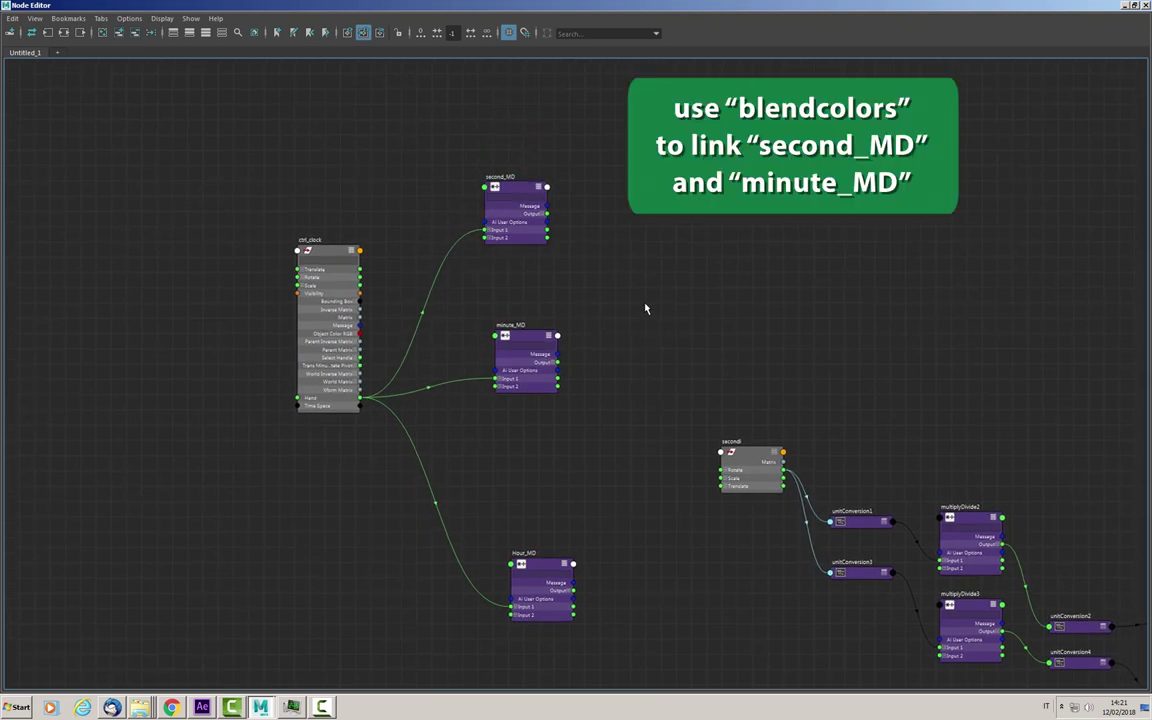
key("Tab")
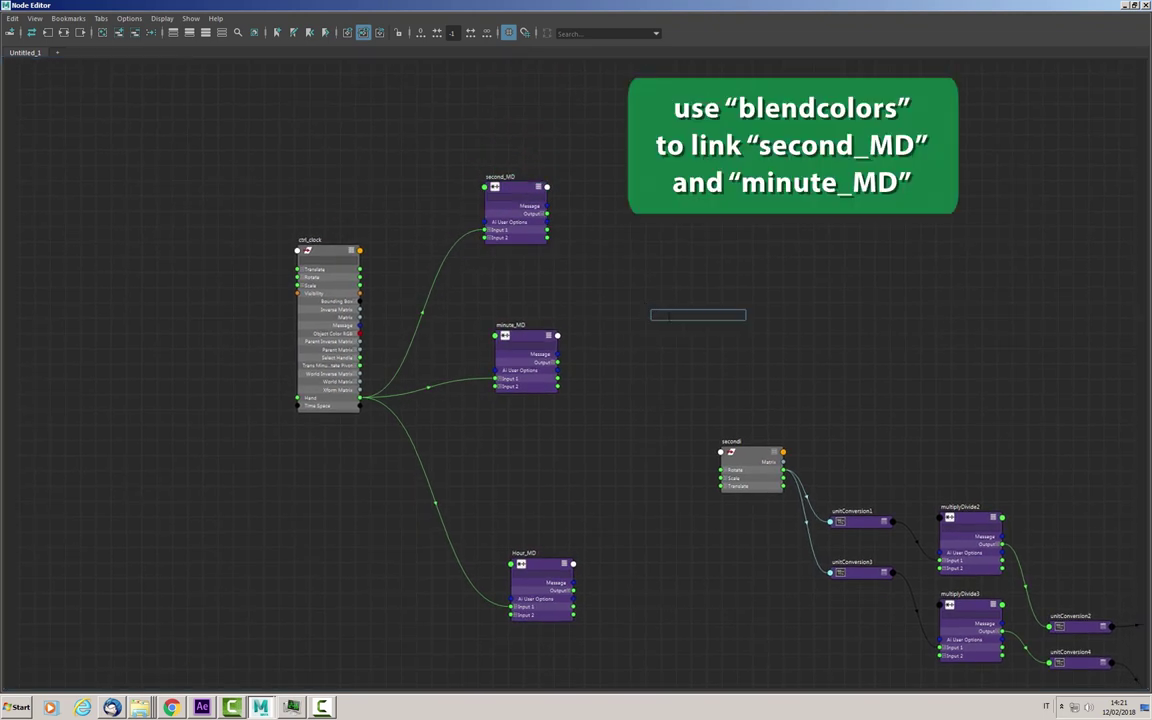
type("ble")
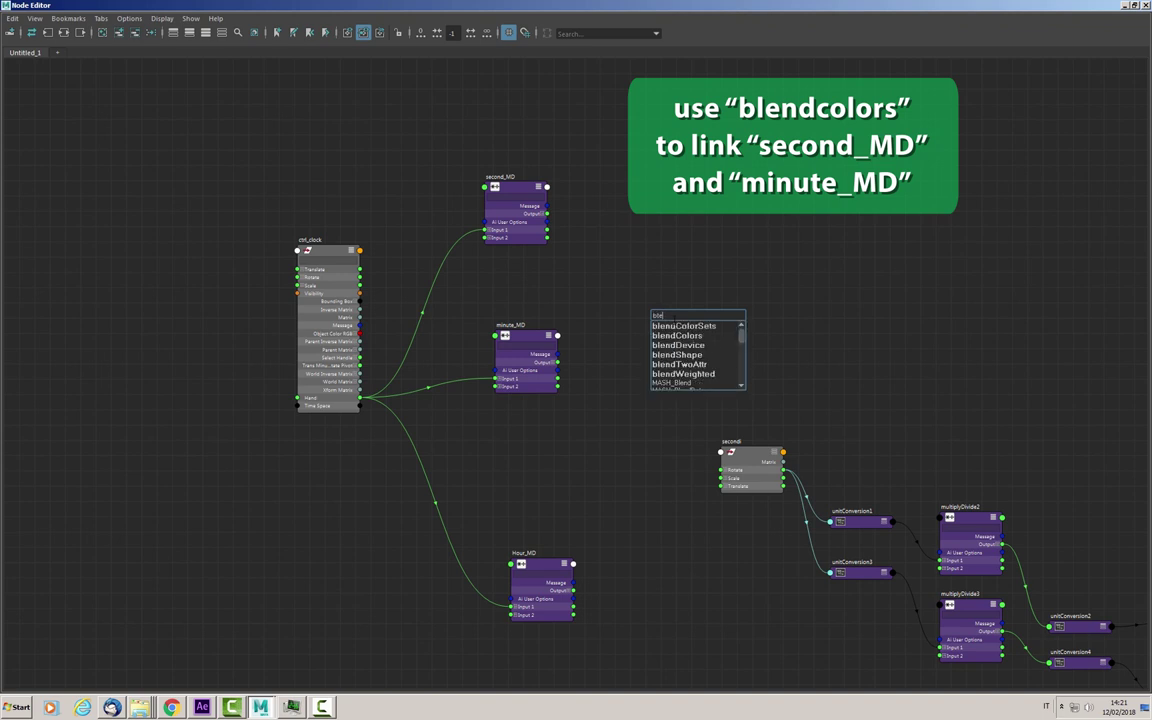
left_click(683, 336)
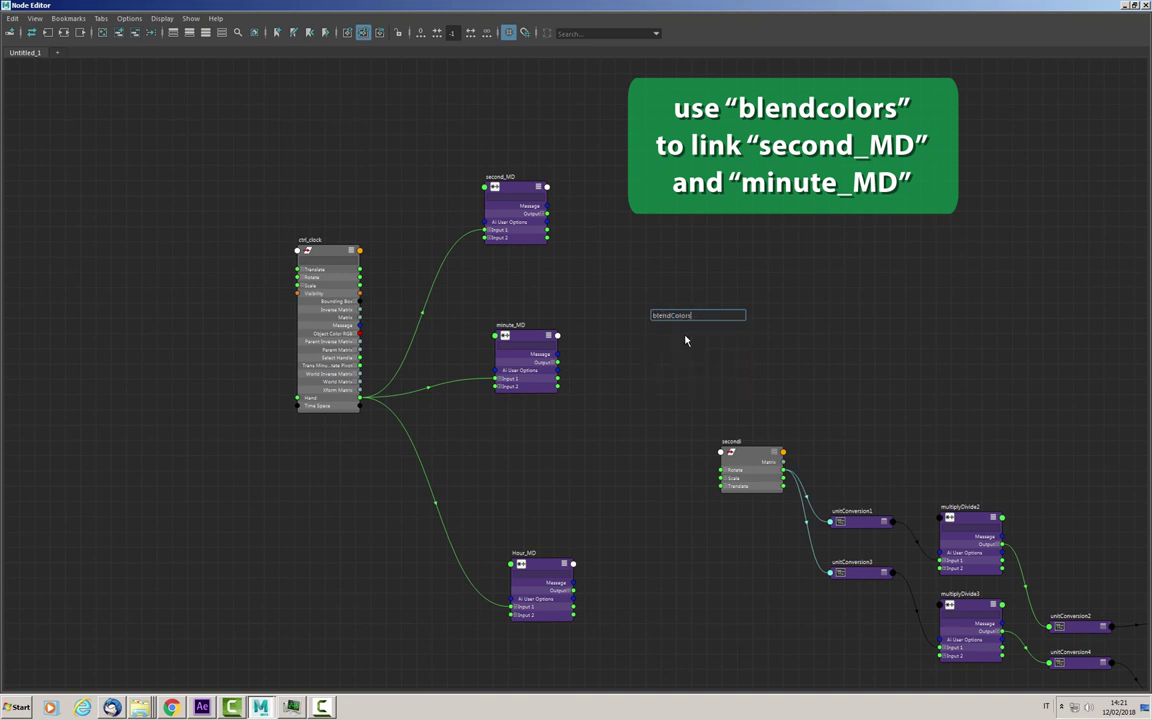
key("Return")
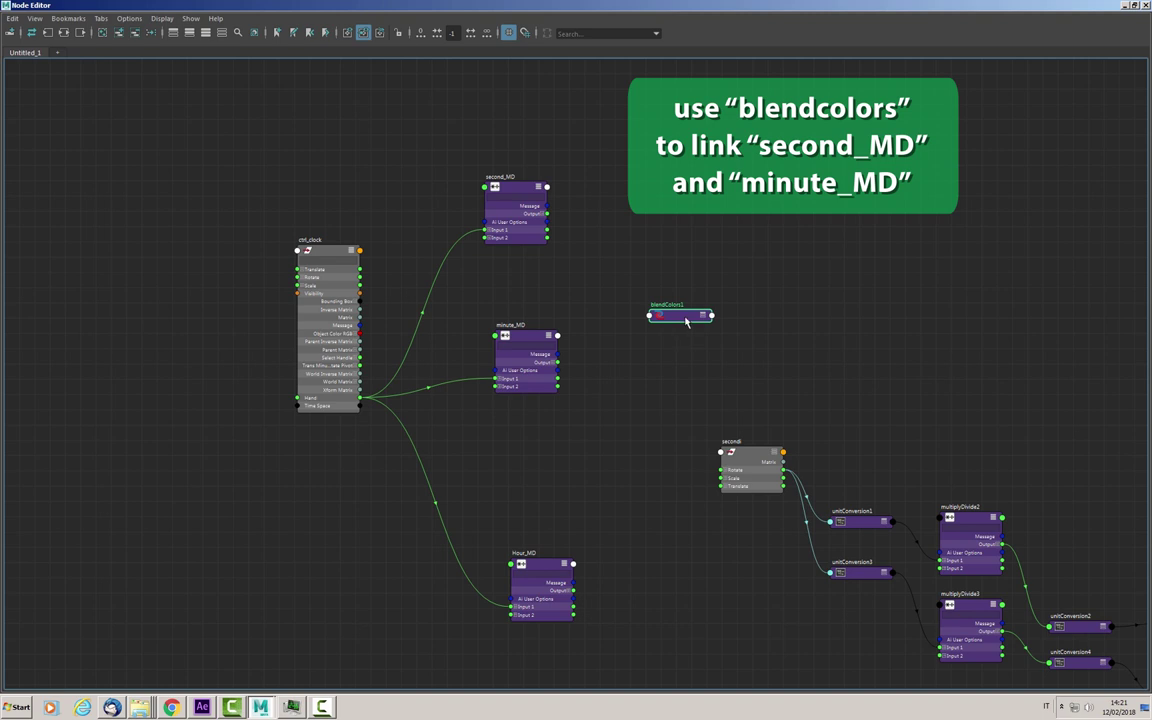
scroll(703, 320, "up", 2)
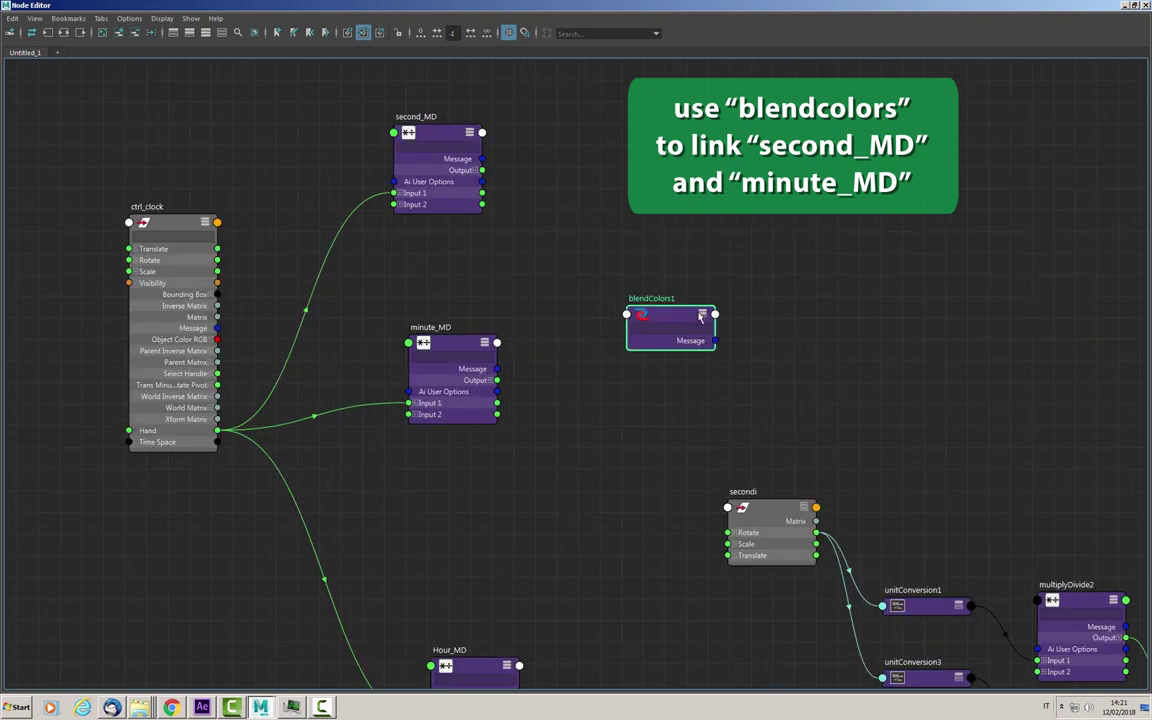
left_click(701, 316)
left_click_drag(659, 411, 645, 345)
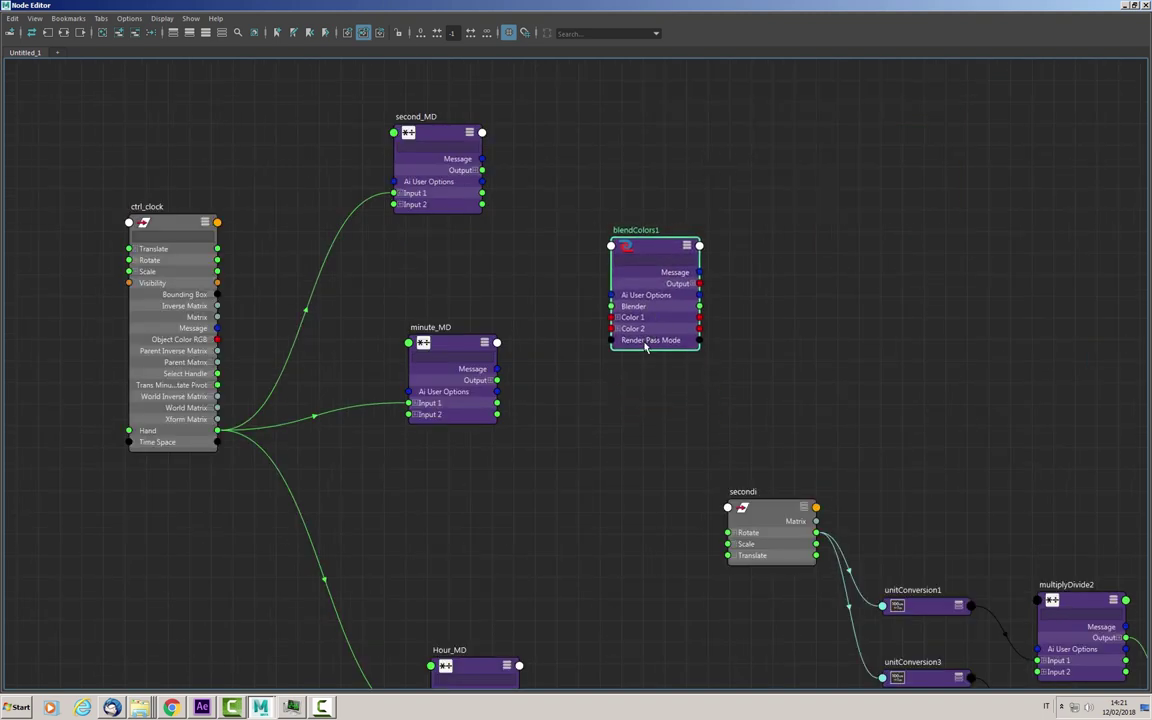
left_click(617, 318)
left_click(617, 363)
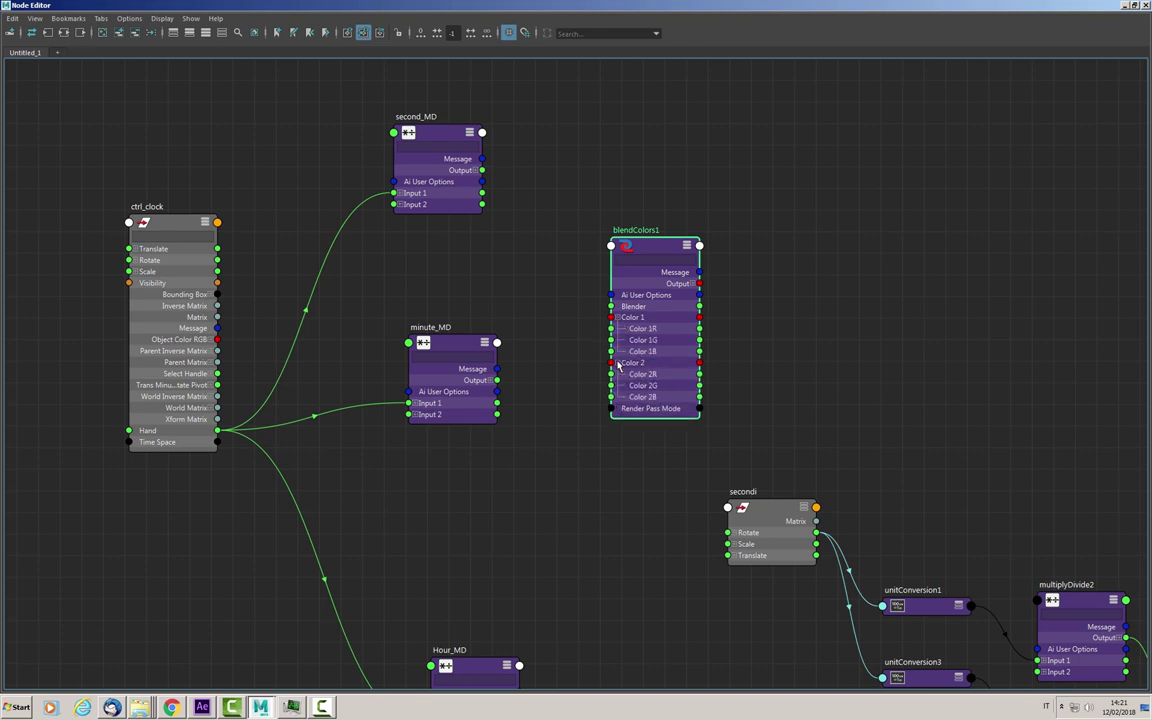
left_click_drag(658, 259, 662, 202)
left_click(684, 256)
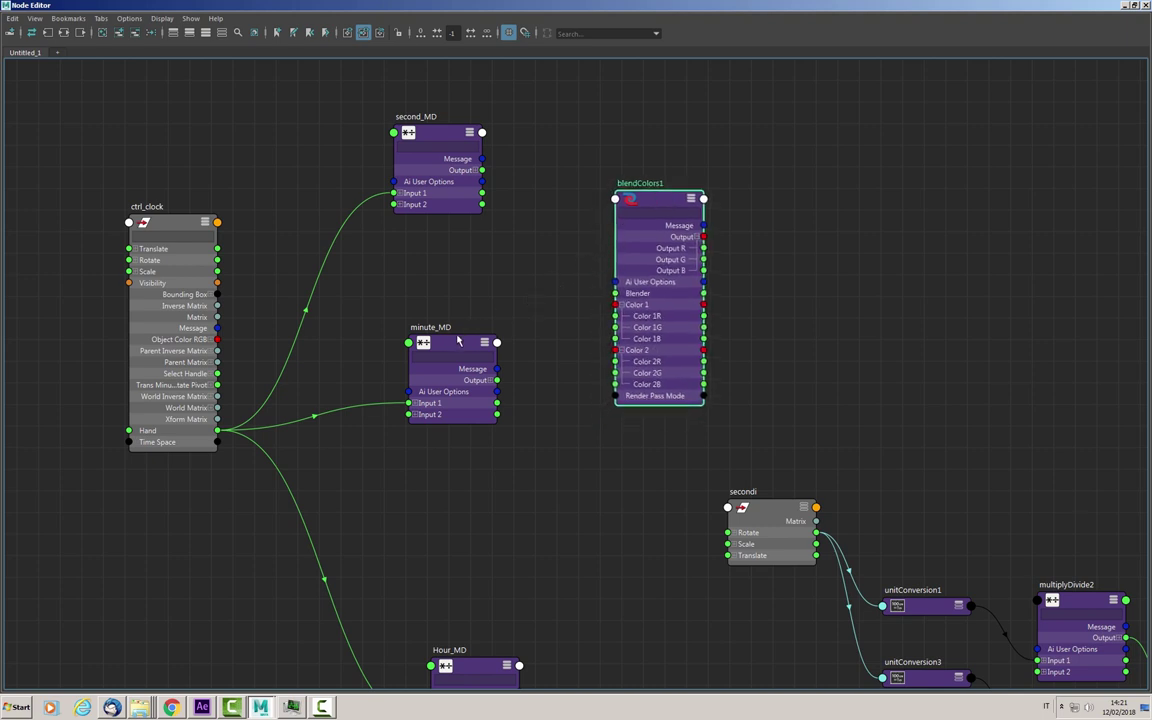
Connect second_MD Output X to Color 1R and minute_MD Output X to Color 2R.
left_click_drag(458, 342, 451, 337)
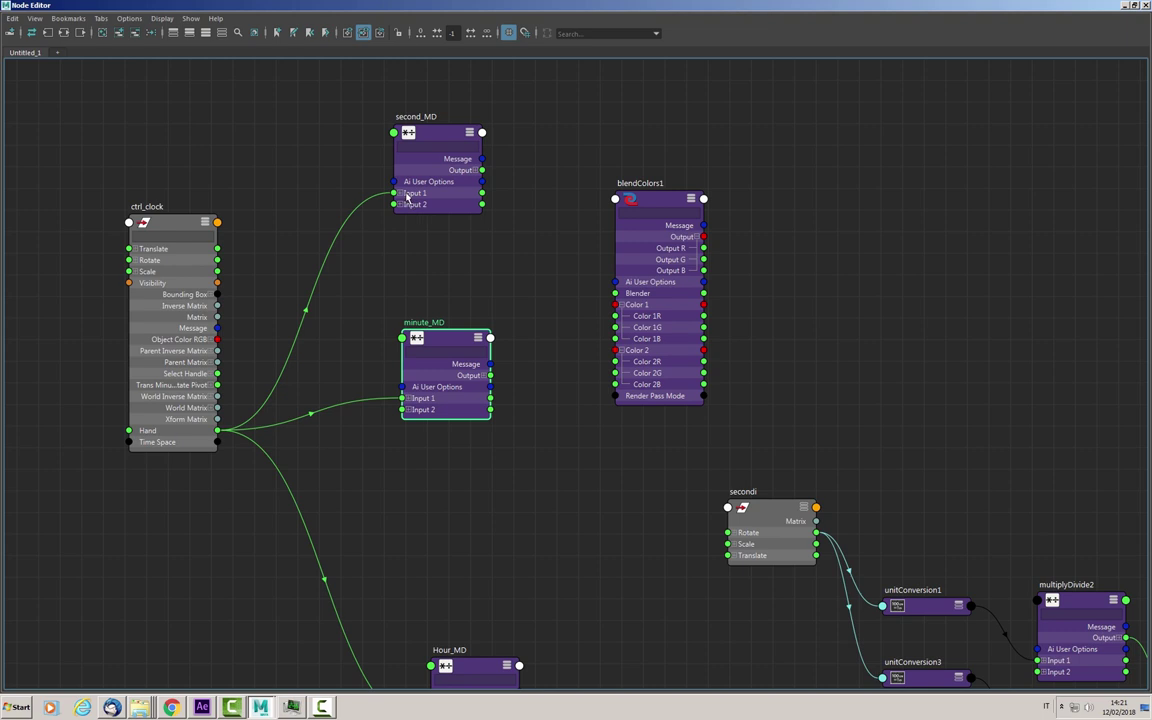
left_click(430, 168)
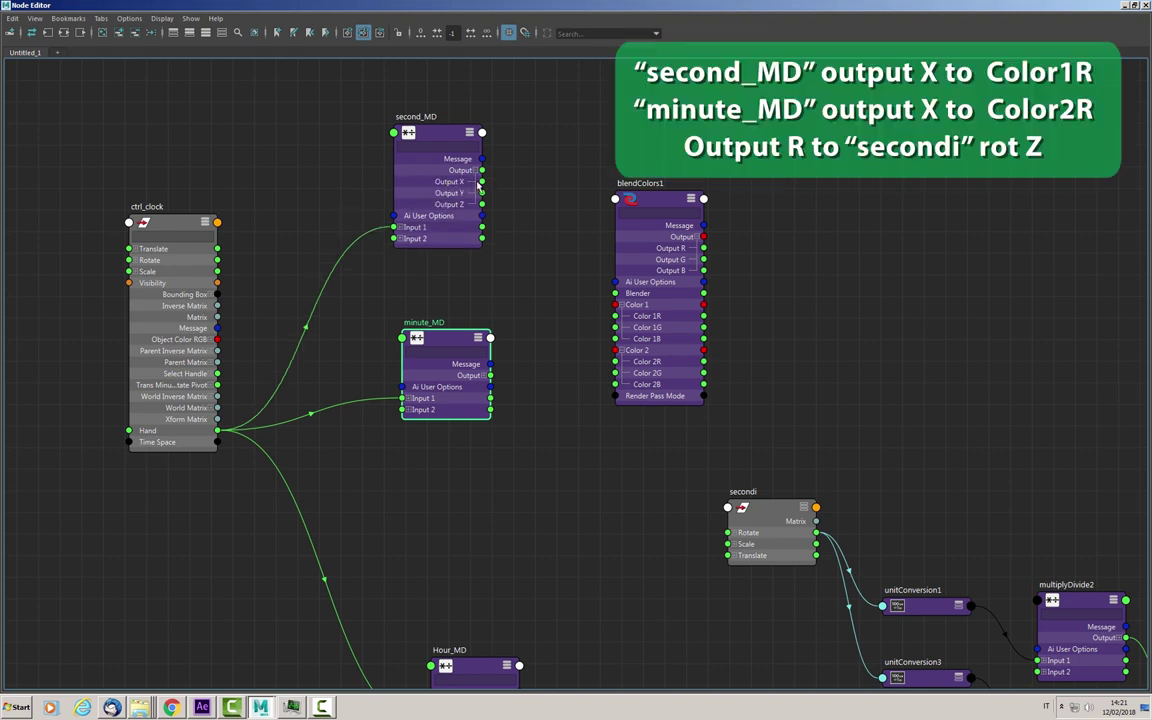
left_click_drag(484, 181, 615, 316)
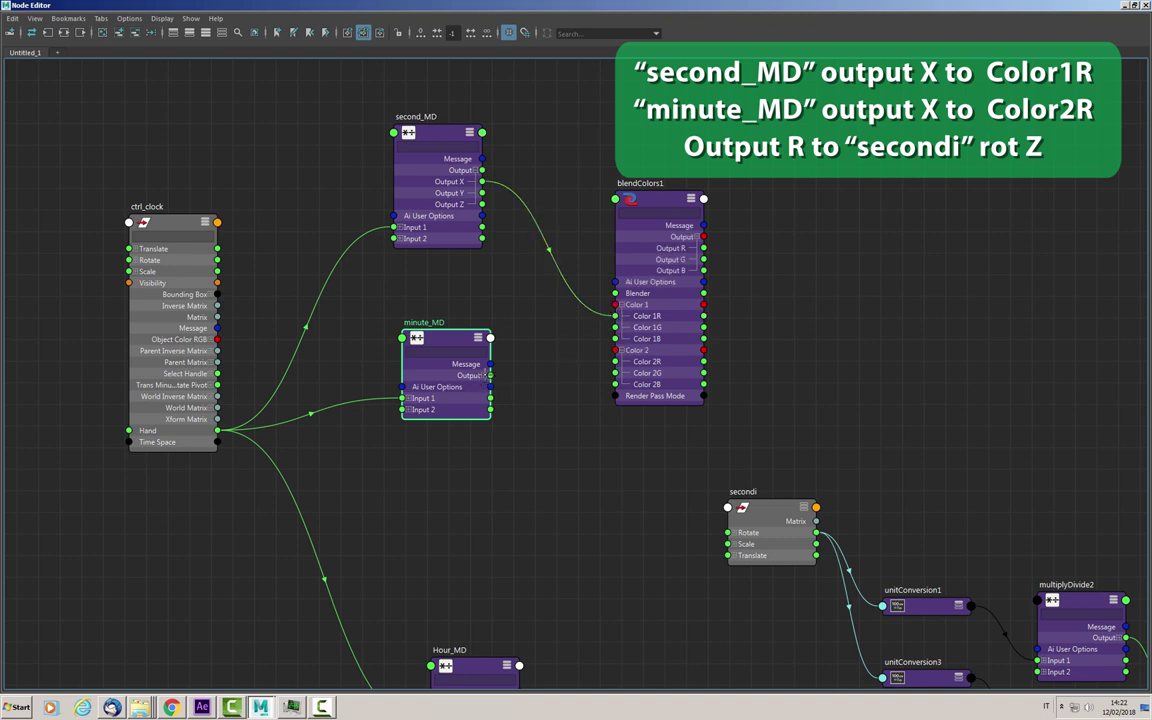
left_click(485, 376)
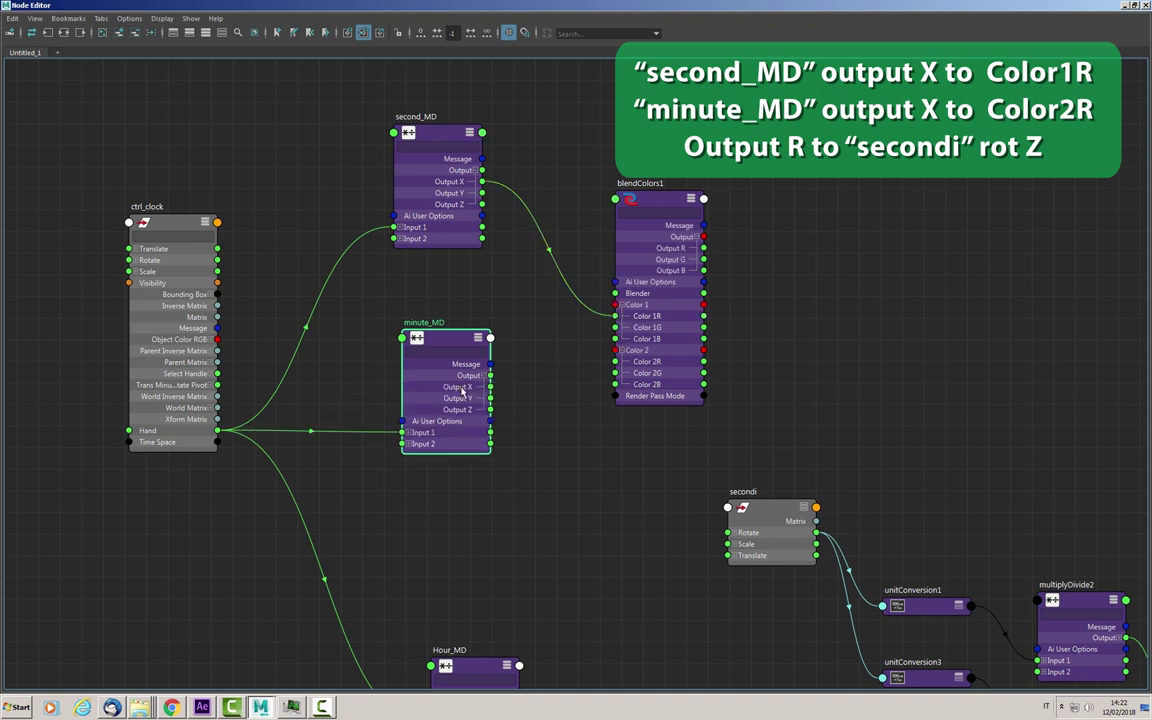
left_click_drag(495, 383, 616, 361)
Arrange the nodes and connect blendColors1 Output R to secondi Rotate Z.
left_click_drag(401, 125, 404, 131)
left_click_drag(658, 192, 637, 188)
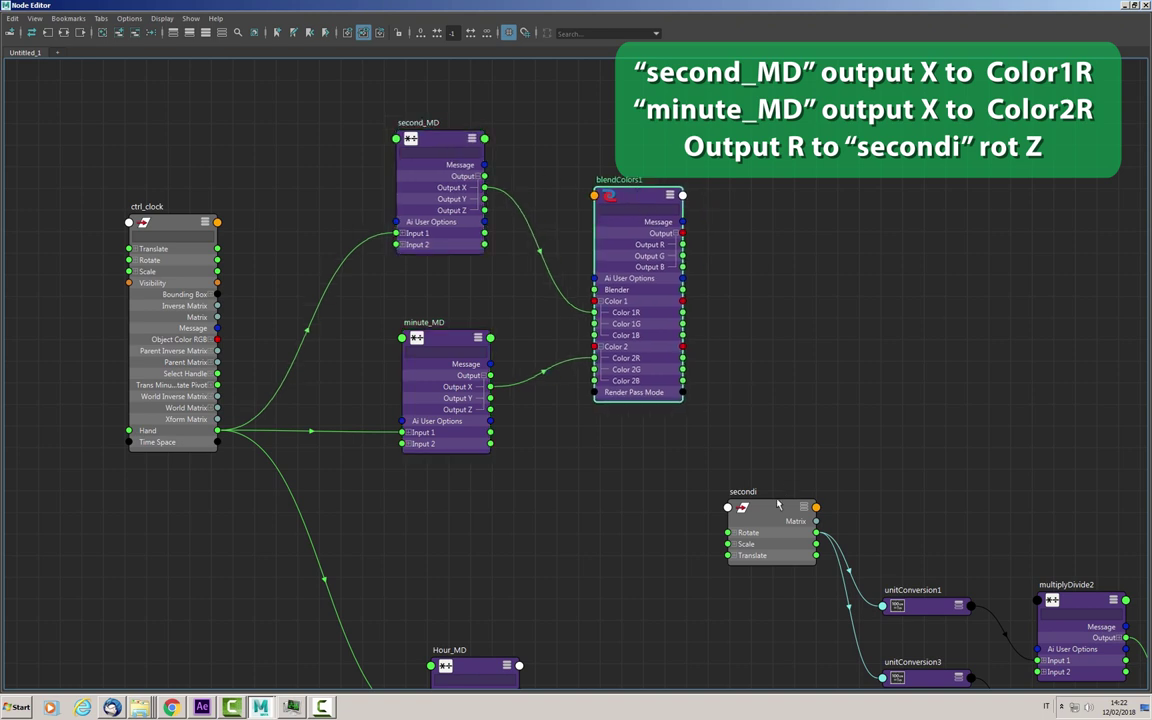
left_click_drag(766, 507, 777, 448)
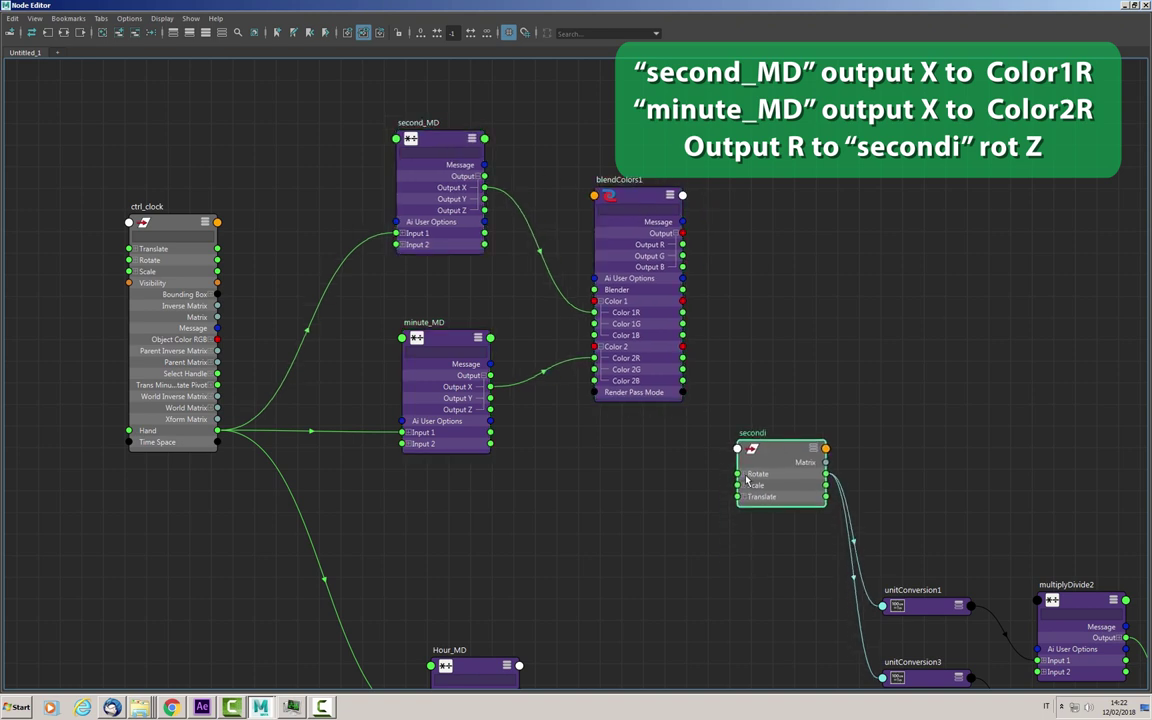
left_click_drag(652, 95, 81, 446)
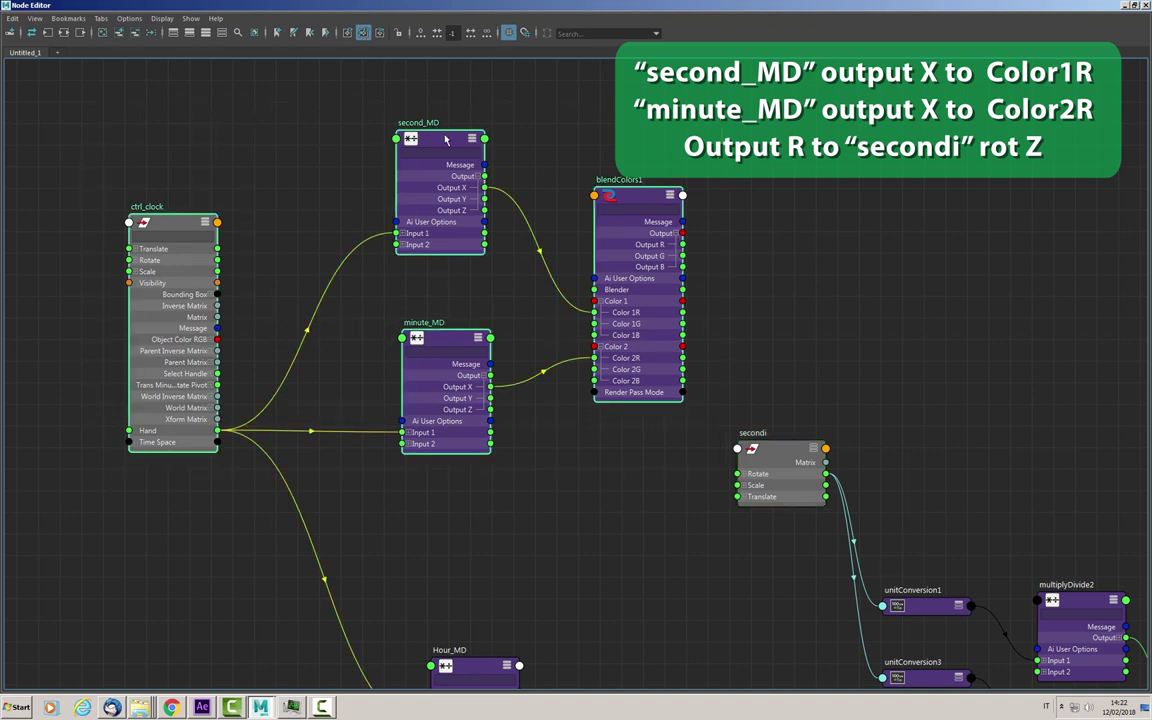
left_click_drag(446, 140, 407, 205)
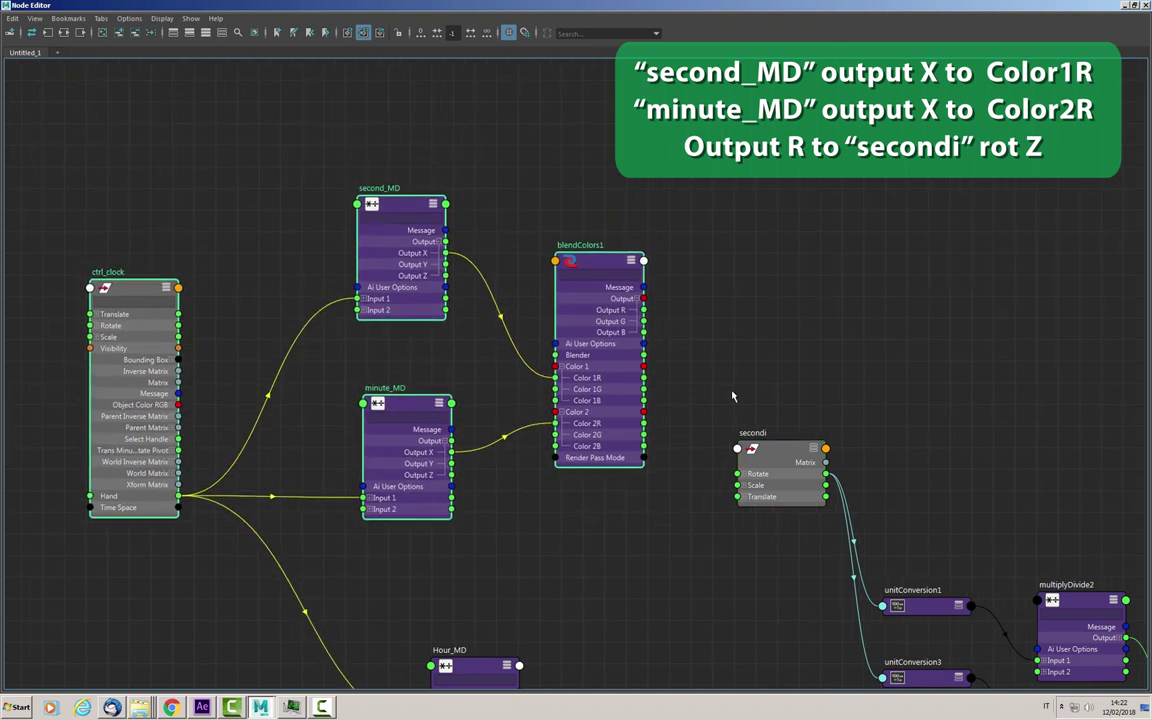
left_click_drag(773, 452, 777, 432)
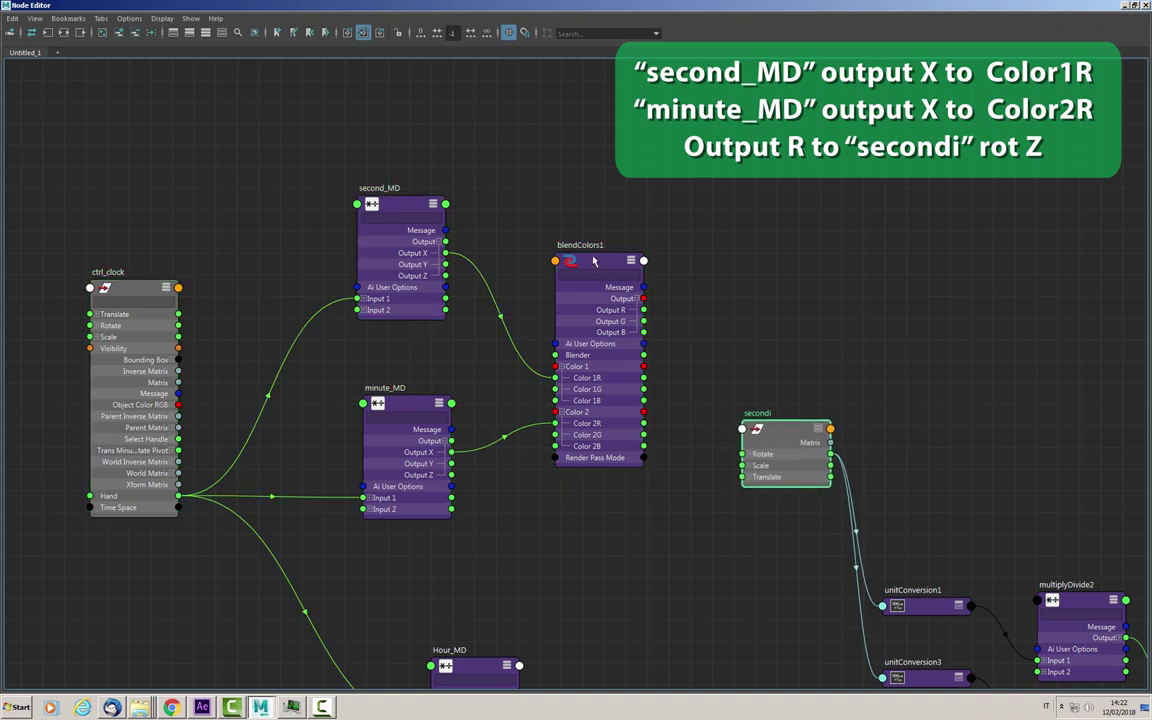
left_click_drag(593, 260, 578, 263)
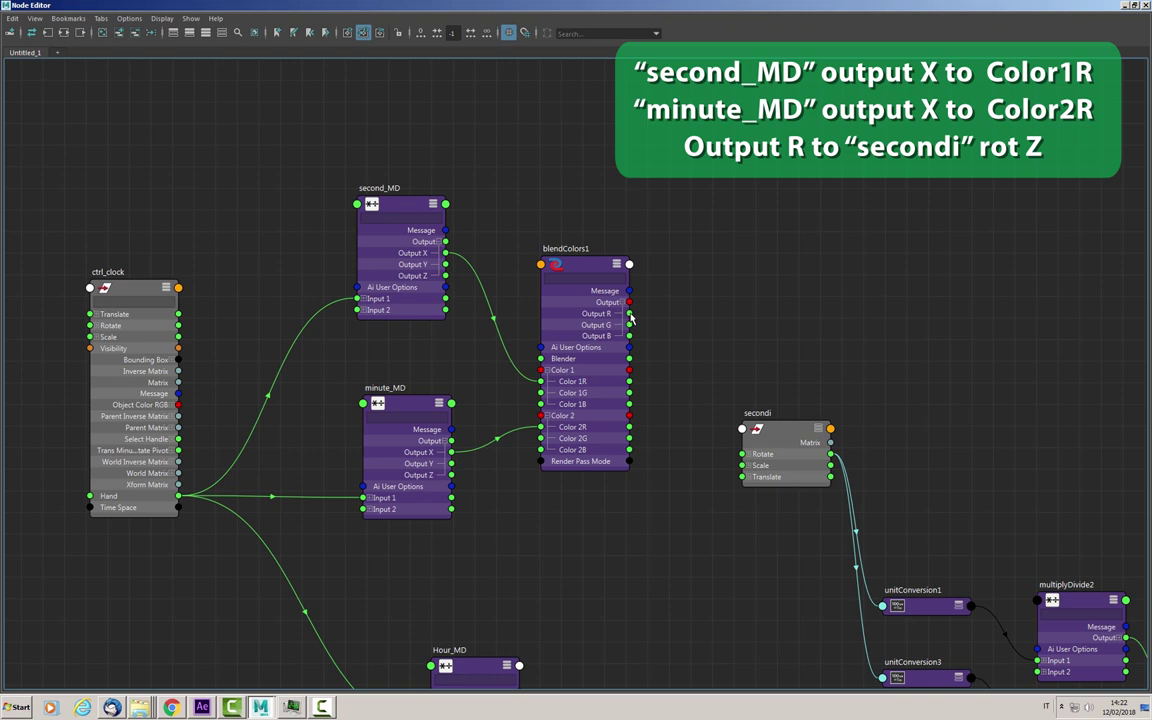
mouse_move(629, 313)
left_mouse_down()
mouse_move(701, 438)
mouse_move(680, 428)
left_mouse_up()
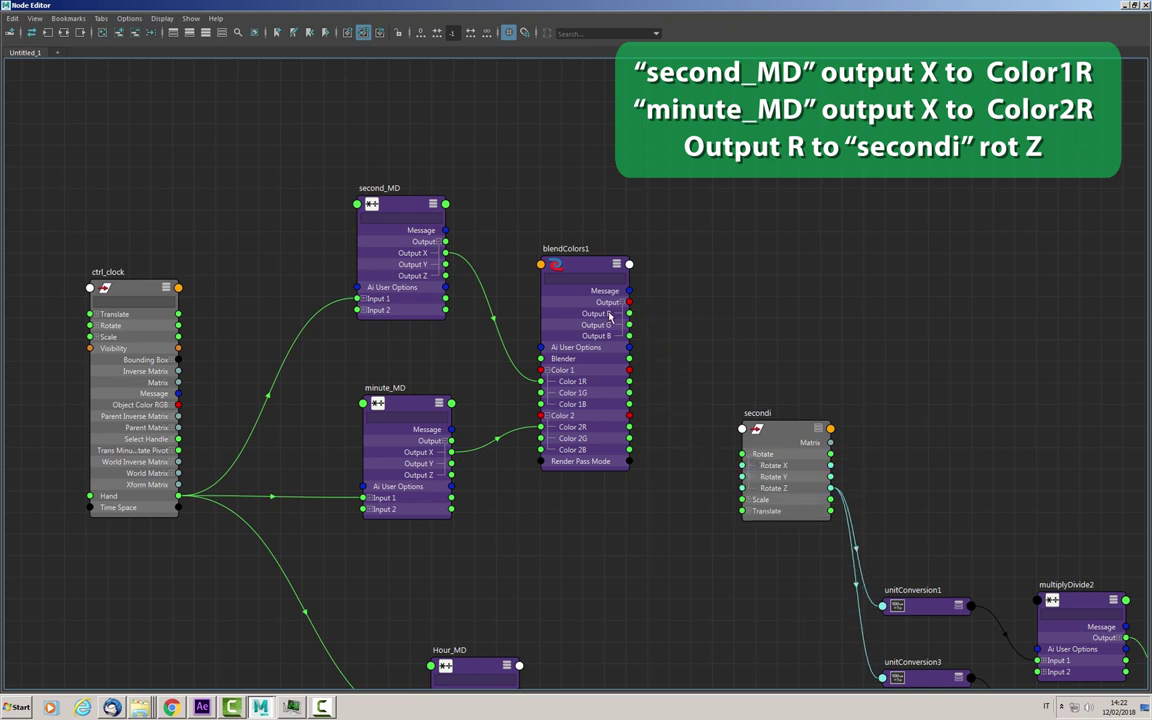
left_click_drag(633, 313, 742, 488)
Tidy ctrl_clock, Hour_MD, unitConversion3 and the MD nodes, then float the Node Editor.
key("a")
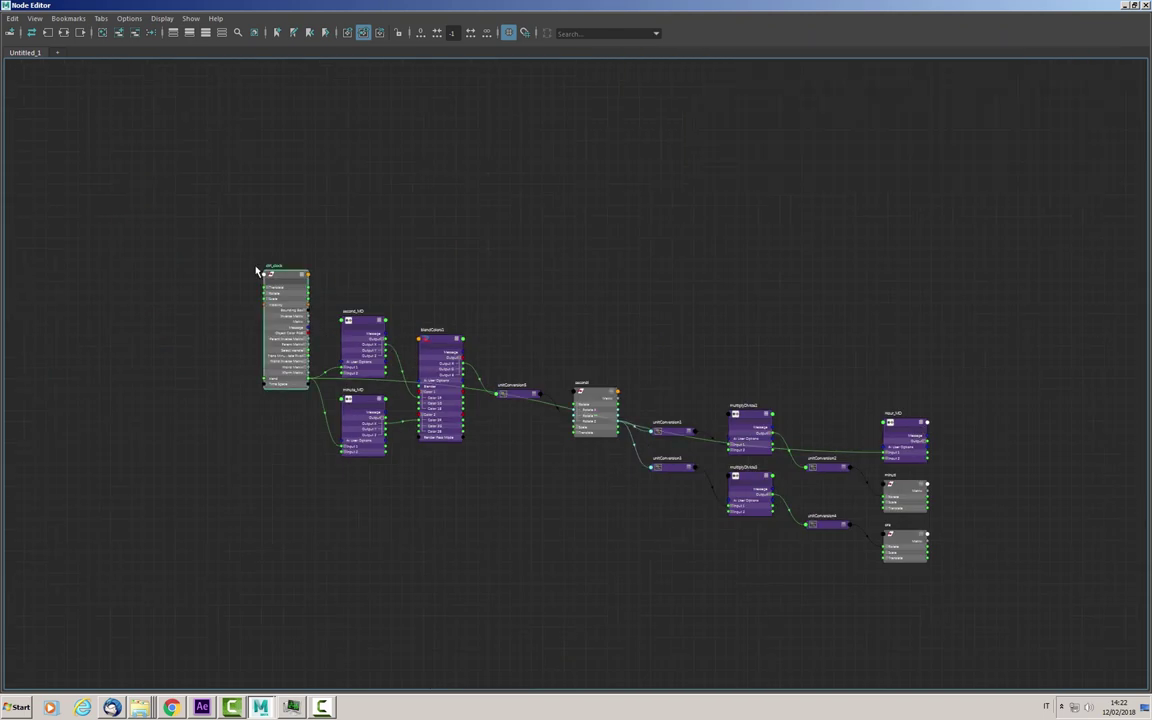
left_click_drag(257, 265, 200, 281)
scroll(363, 373, "up", 3)
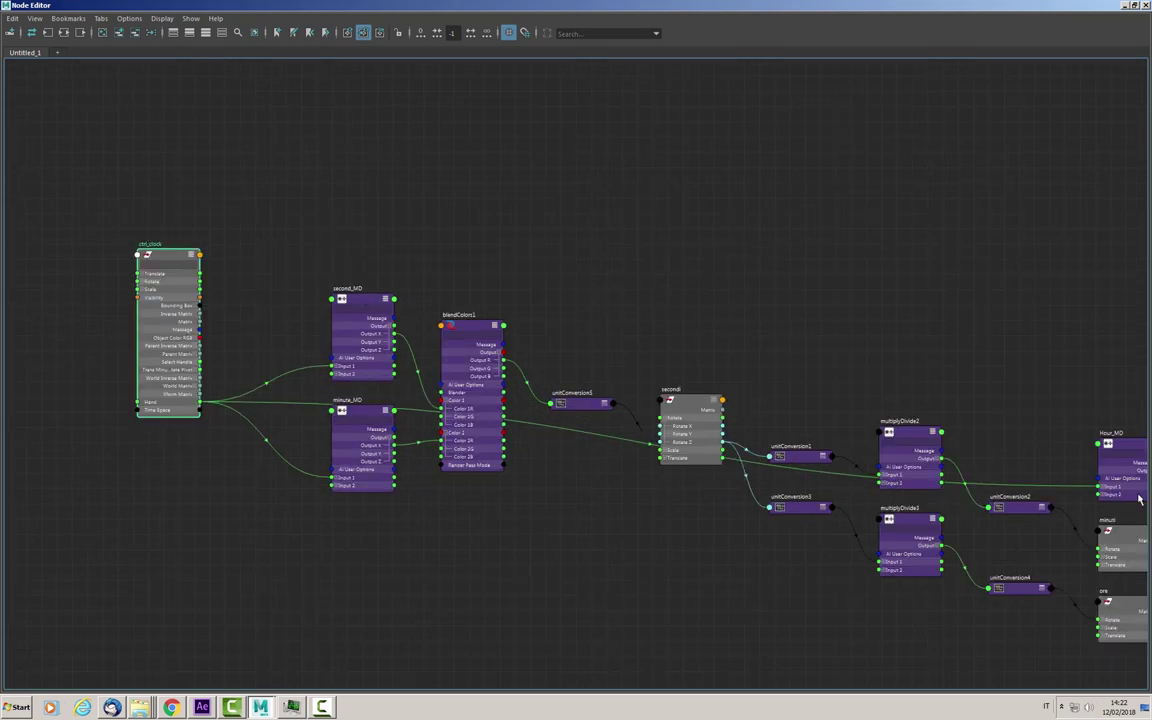
left_click_drag(1134, 454, 232, 569)
left_click_drag(585, 410, 592, 420)
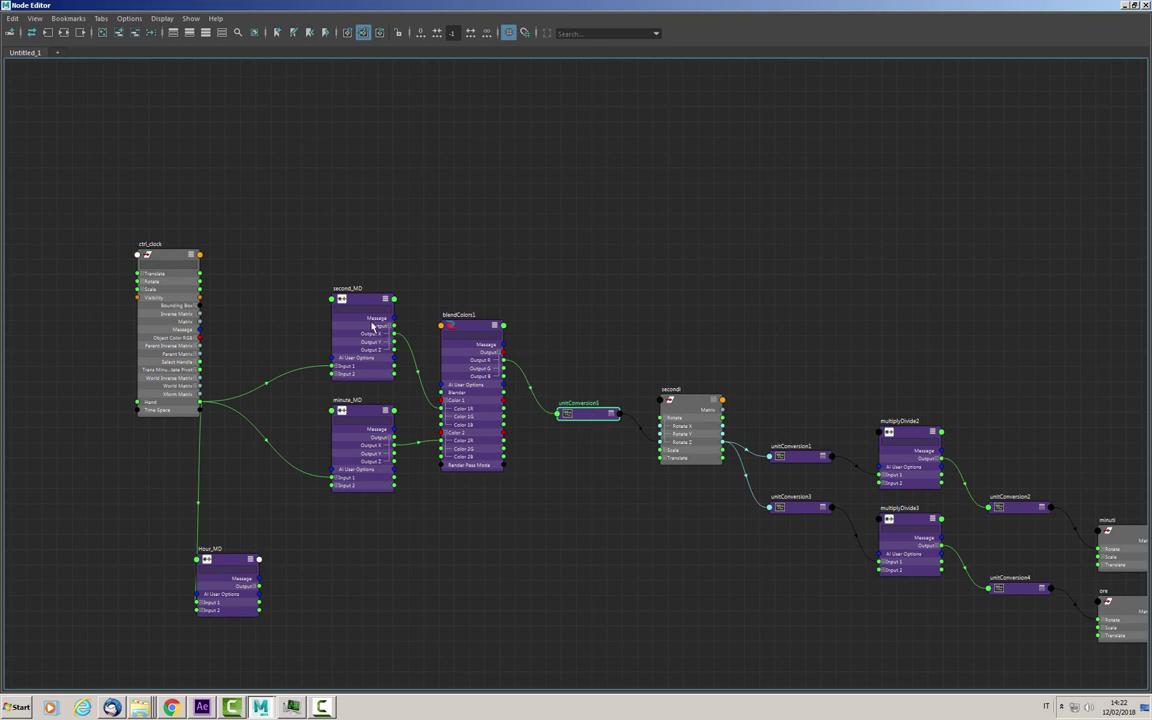
left_click_drag(336, 296, 326, 287)
left_click_drag(369, 417, 379, 403)
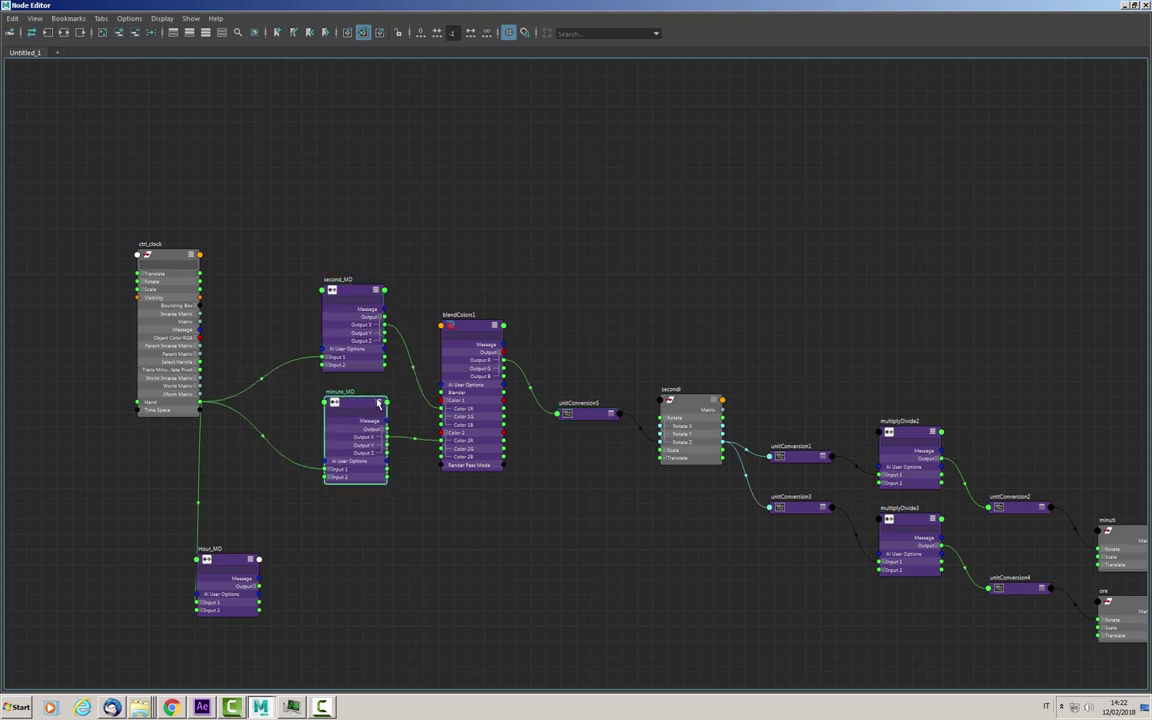
left_click_drag(475, 328, 467, 326)
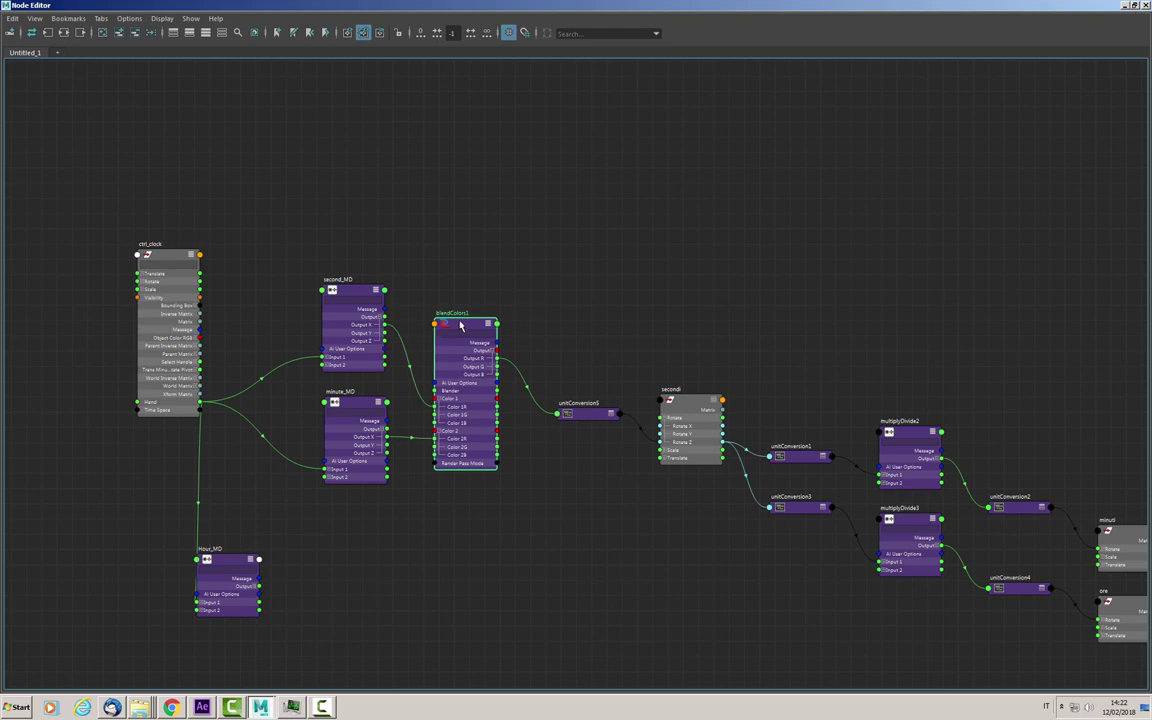
double_click(1027, 6)
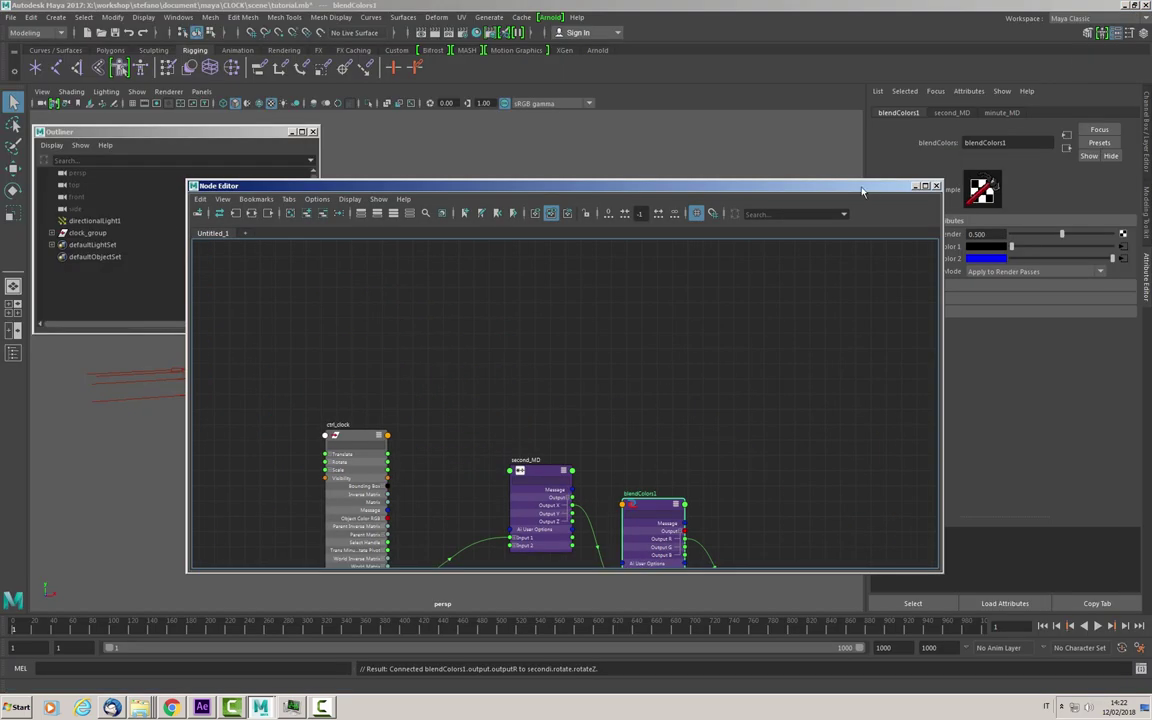
Minimize the Node Editor and set blendColors1 Blender to 1.000.
left_click_drag(724, 230, 757, 227)
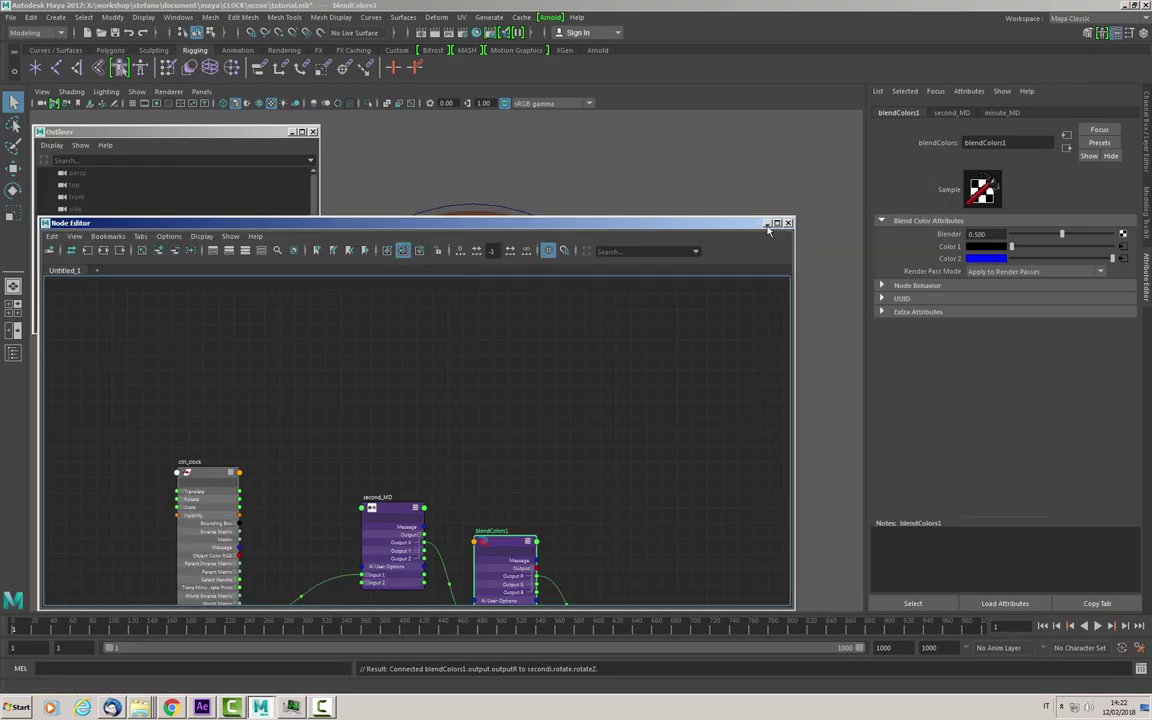
left_click(765, 223)
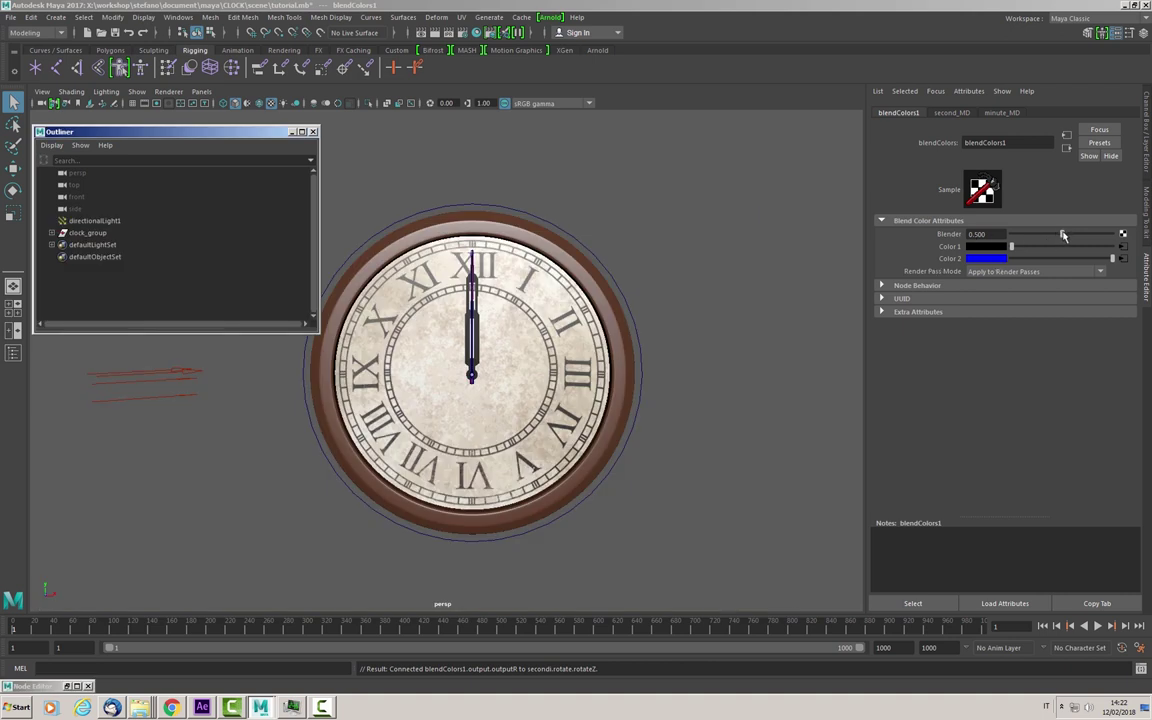
left_click_drag(1063, 235, 1143, 236)
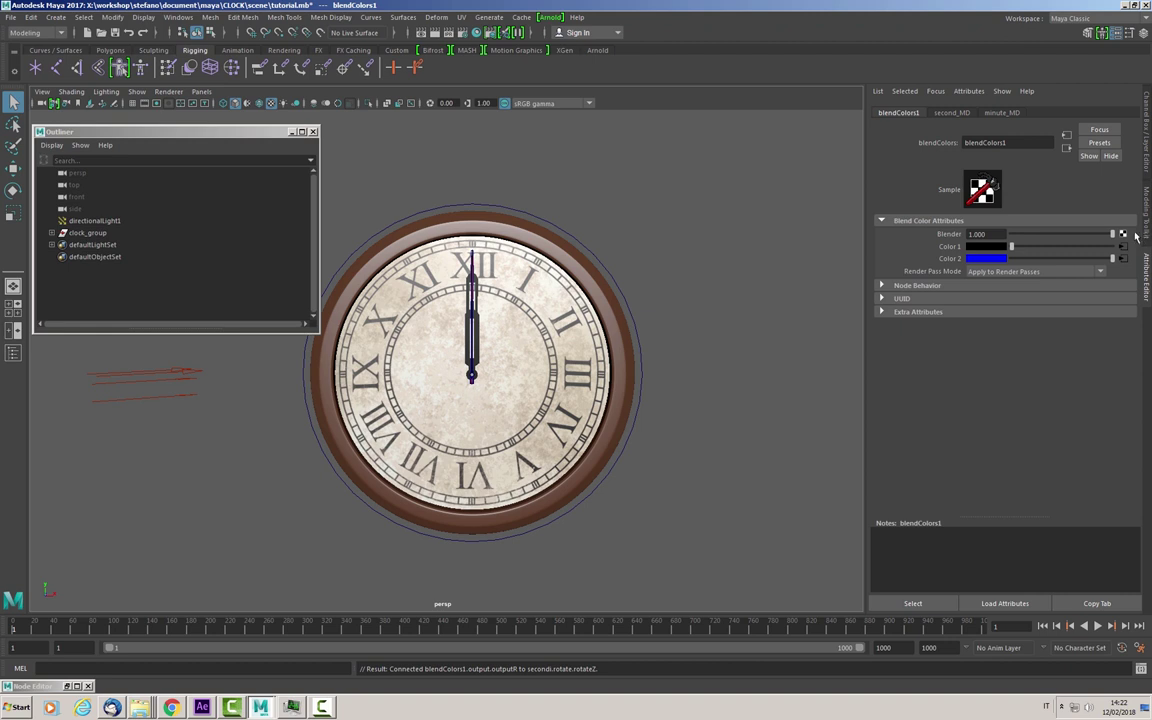
left_click(1148, 153)
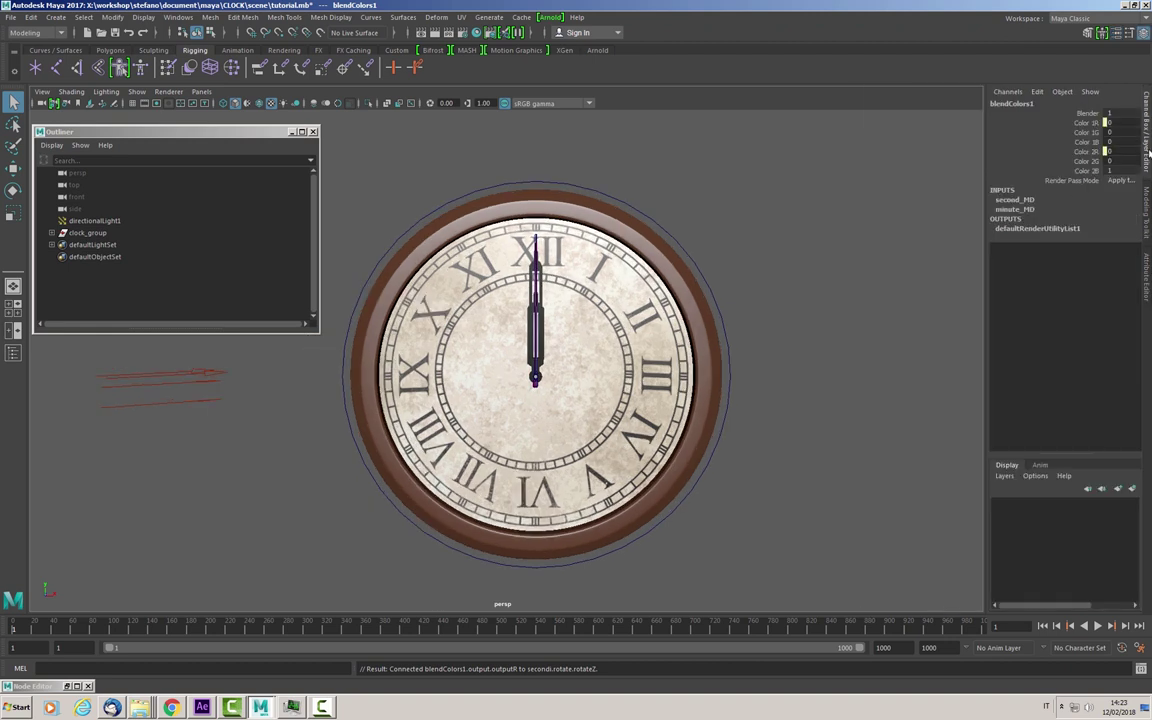
left_click(1148, 293)
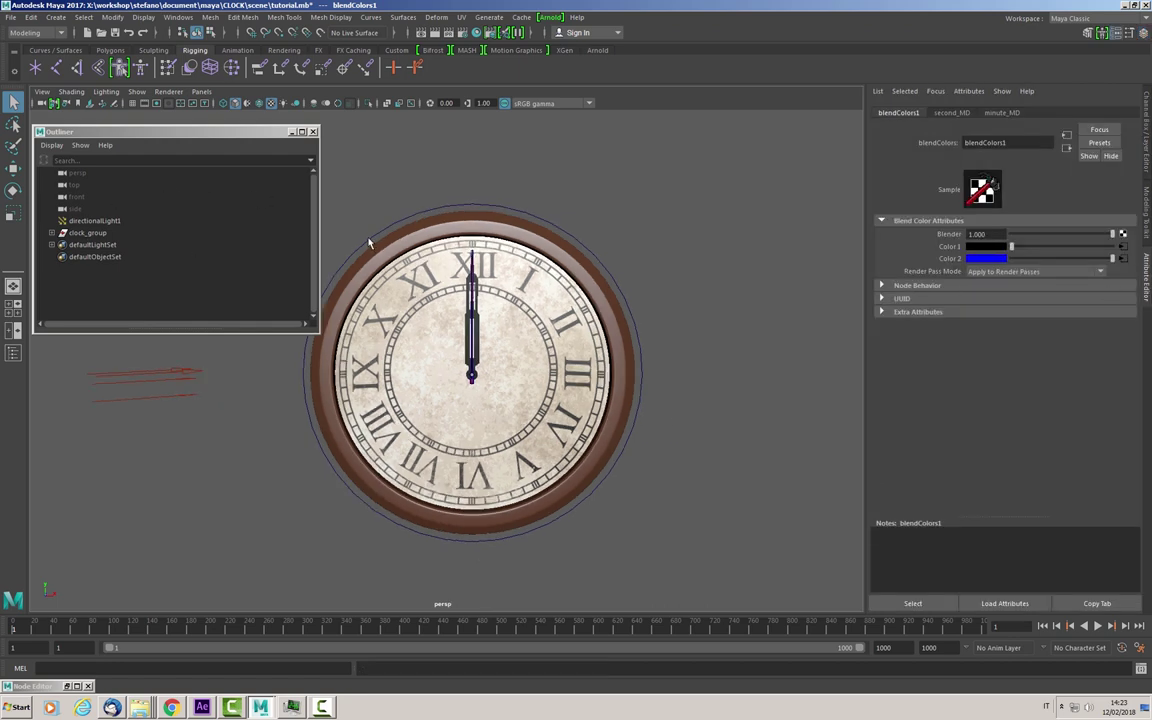
Test ctrl_clock's Hand at 1, return it to 0, and restore the Node Editor.
left_click_drag(332, 214, 800, 272)
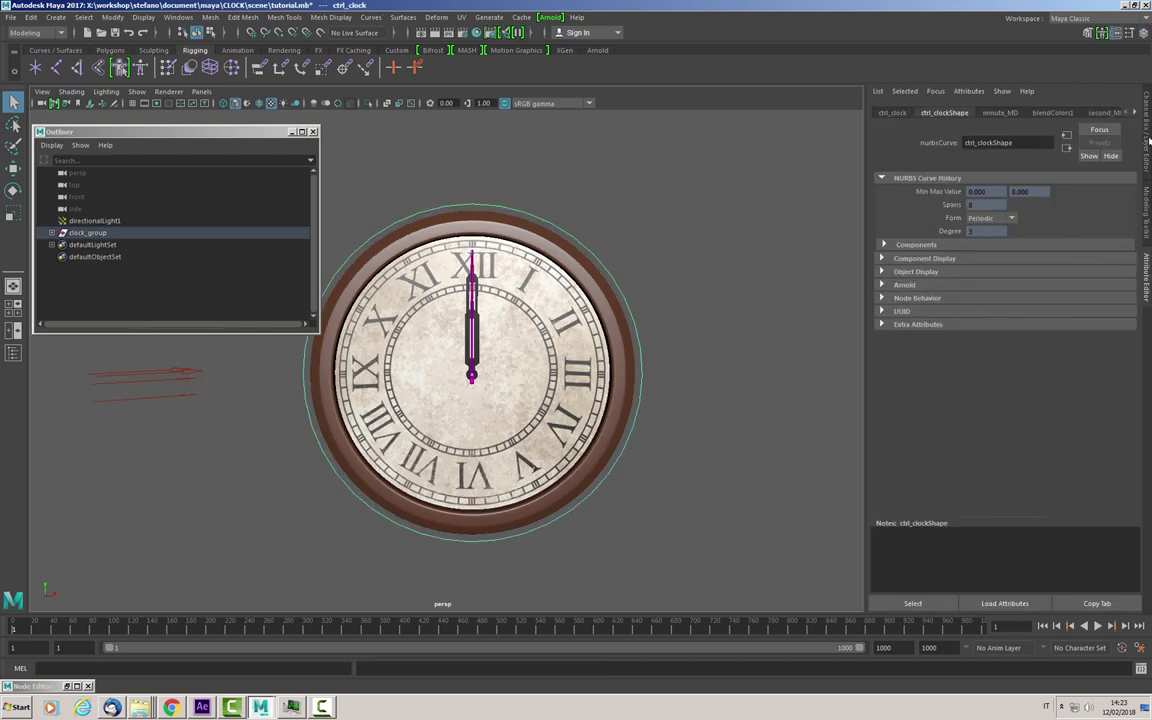
left_click(1148, 141)
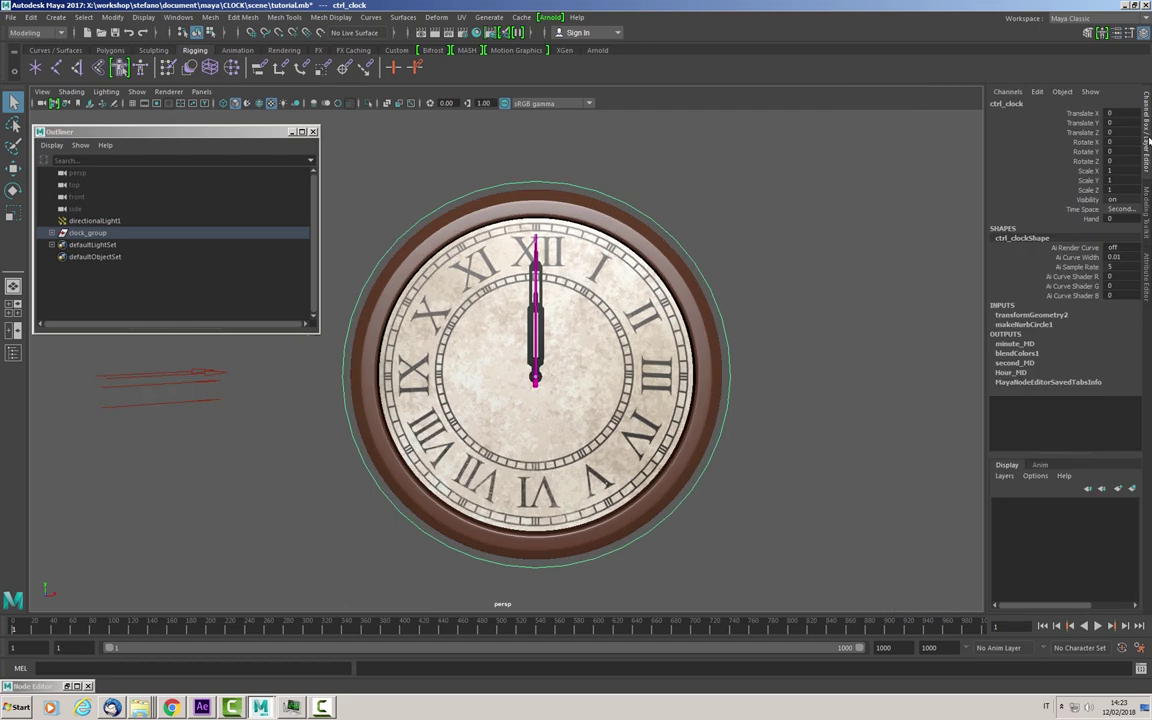
left_click(1093, 220)
left_click(1112, 219)
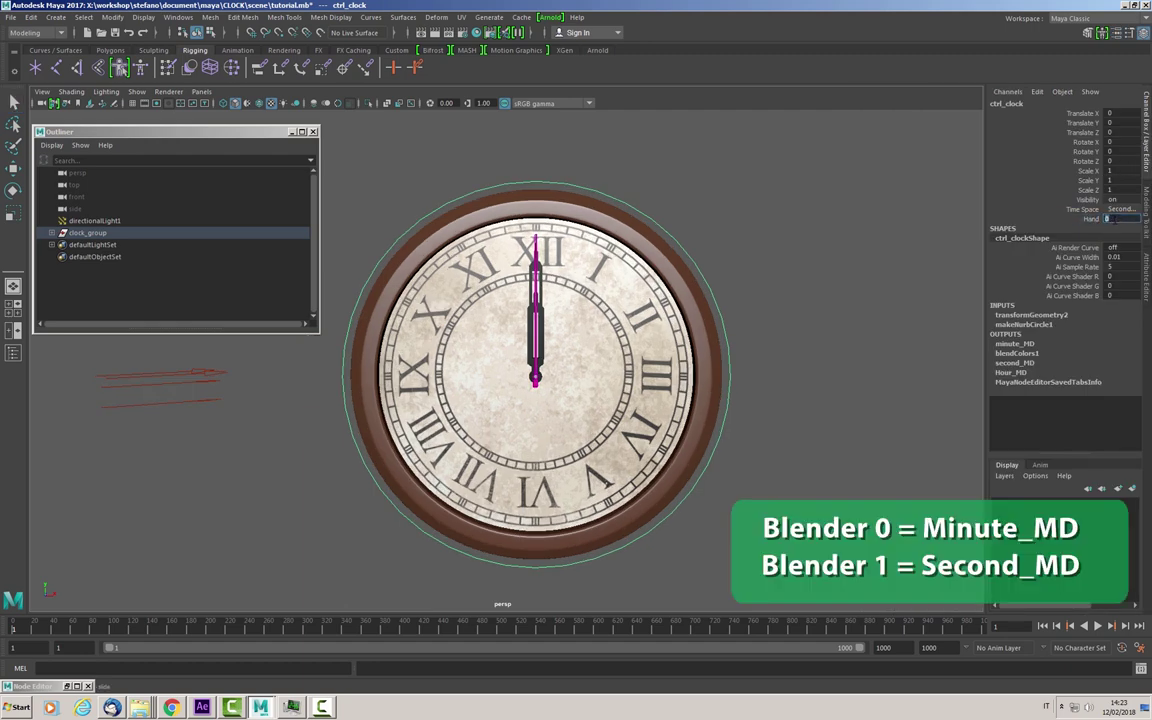
type("1")
key("Return")
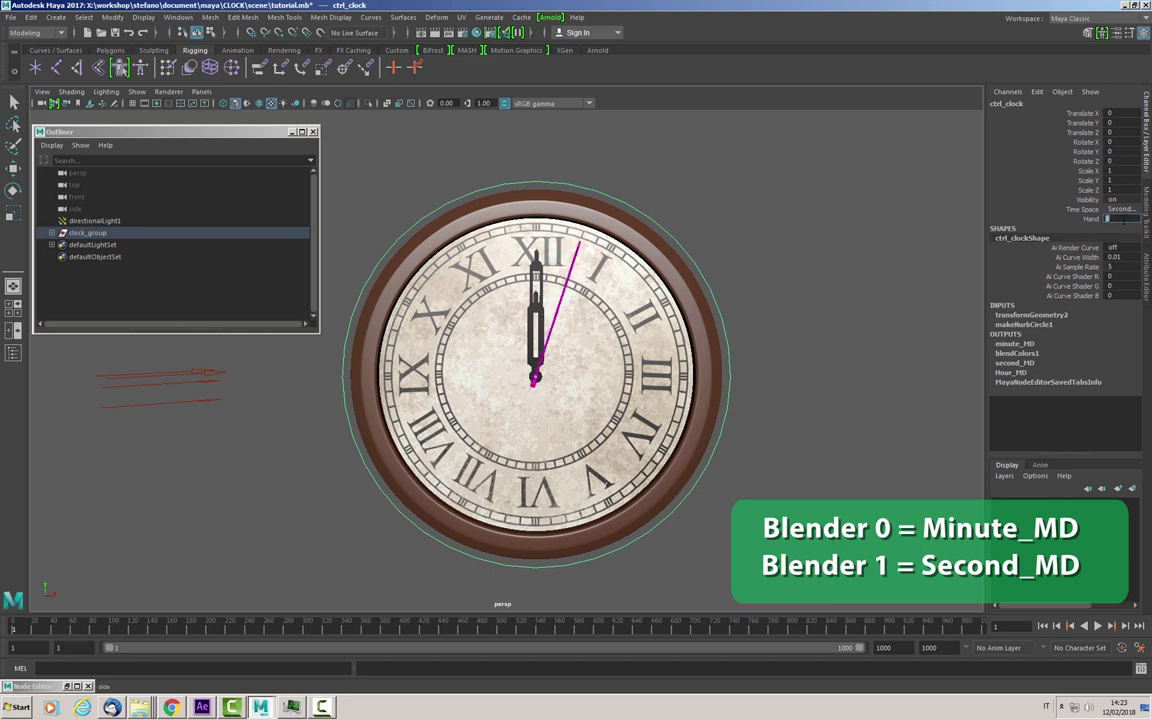
key("Return")
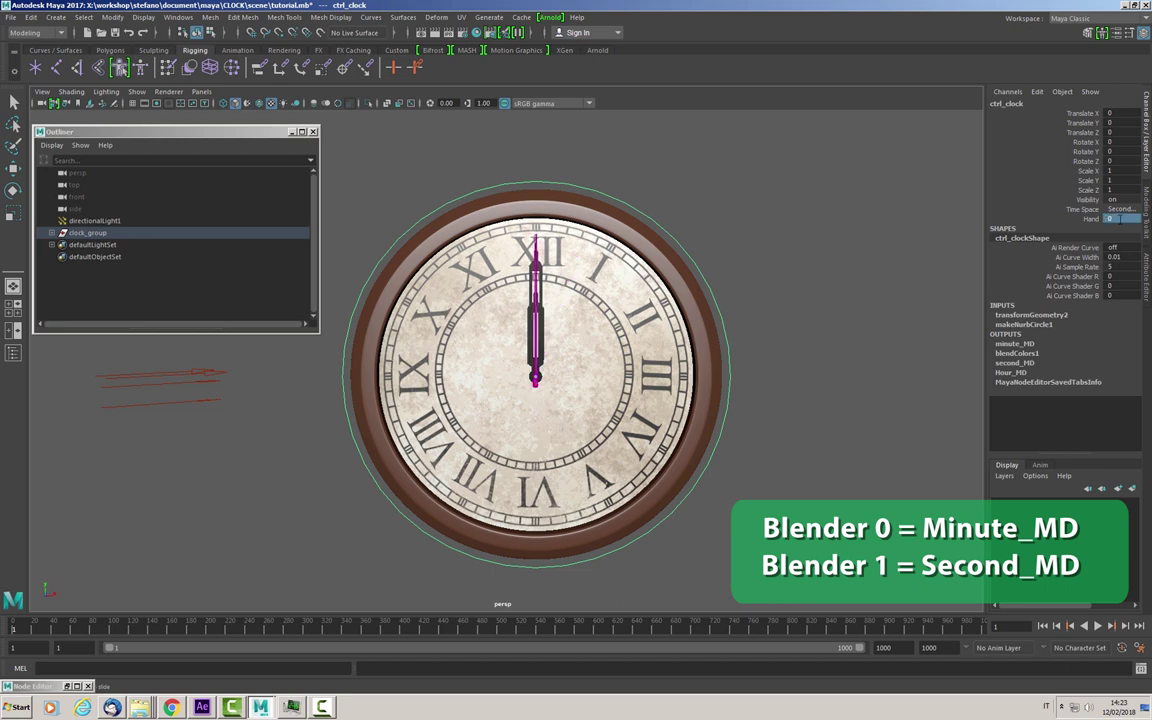
left_click(72, 686)
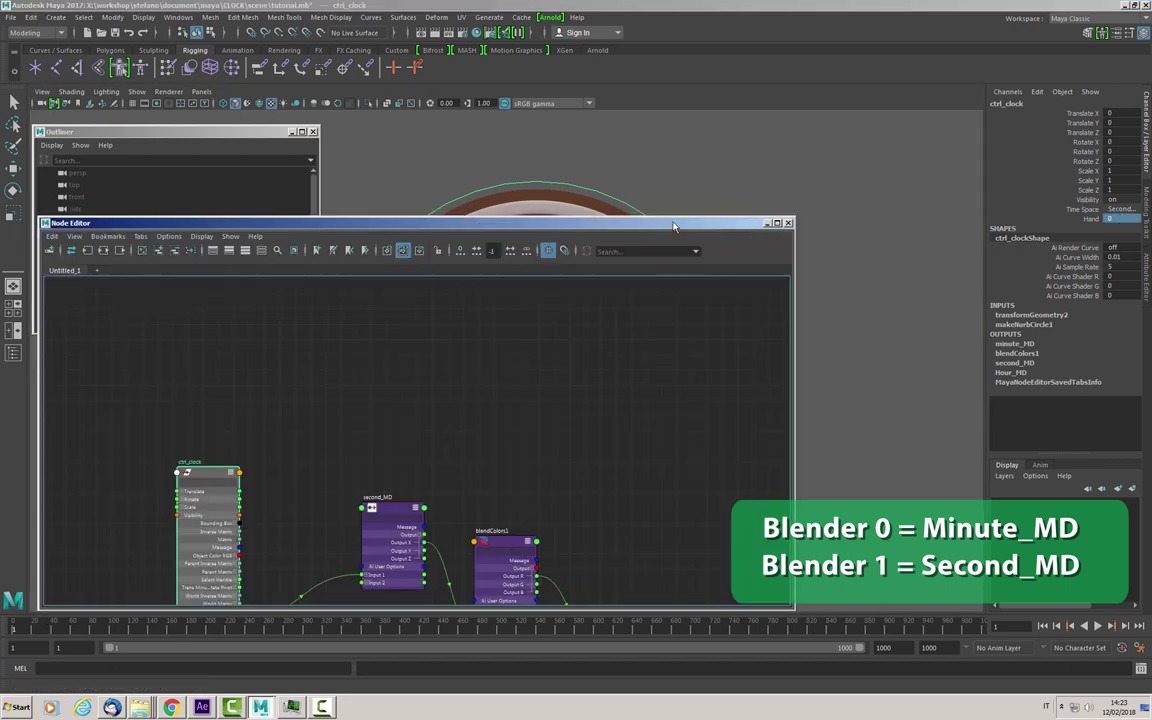
Float blendColors1's attributes beside the clock and select ctrl_clock.
left_click(505, 538)
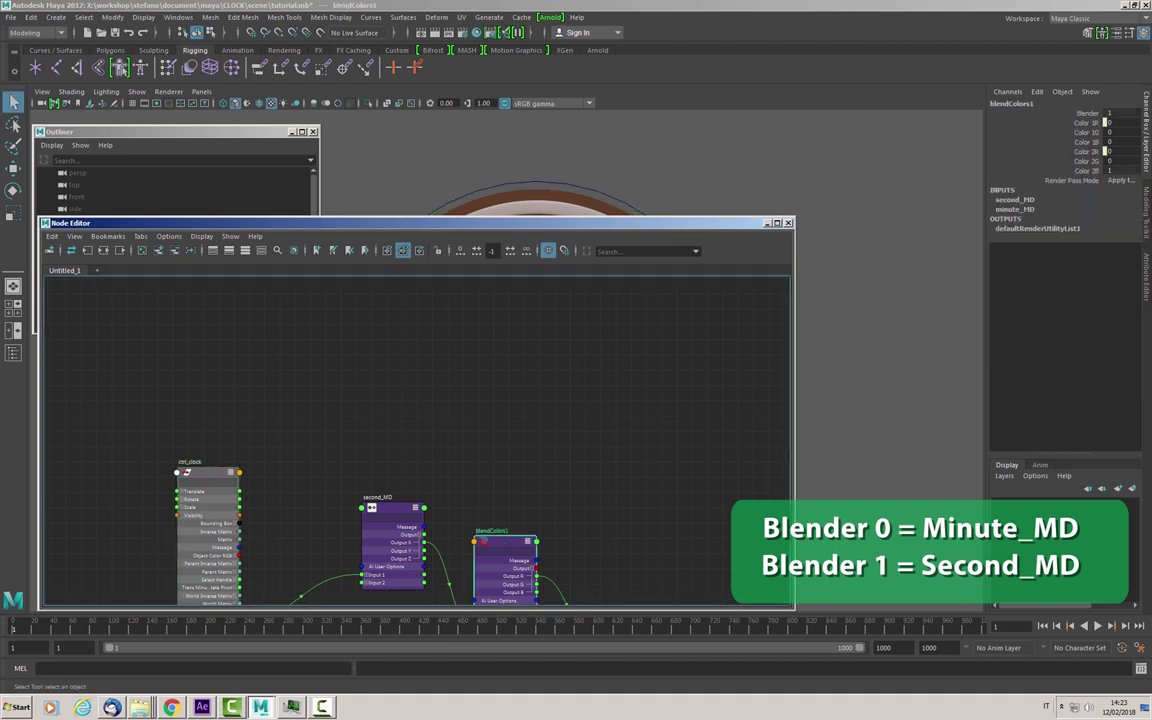
left_click(1146, 278)
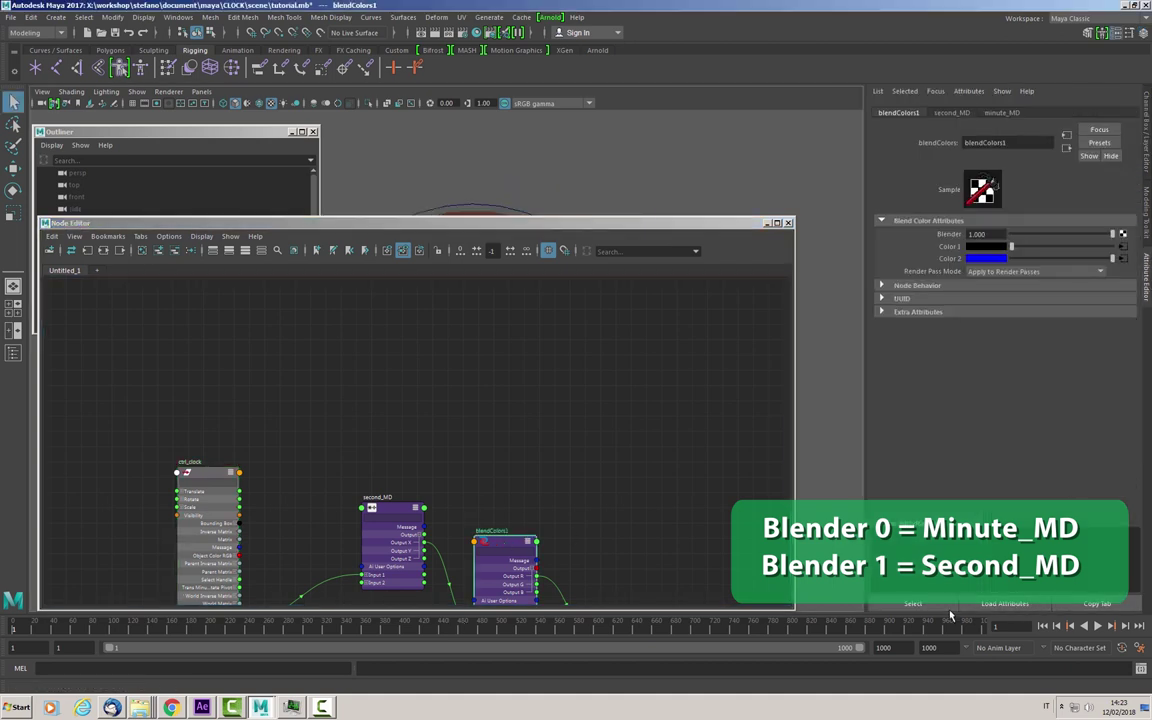
left_click(1096, 604)
left_click(766, 222)
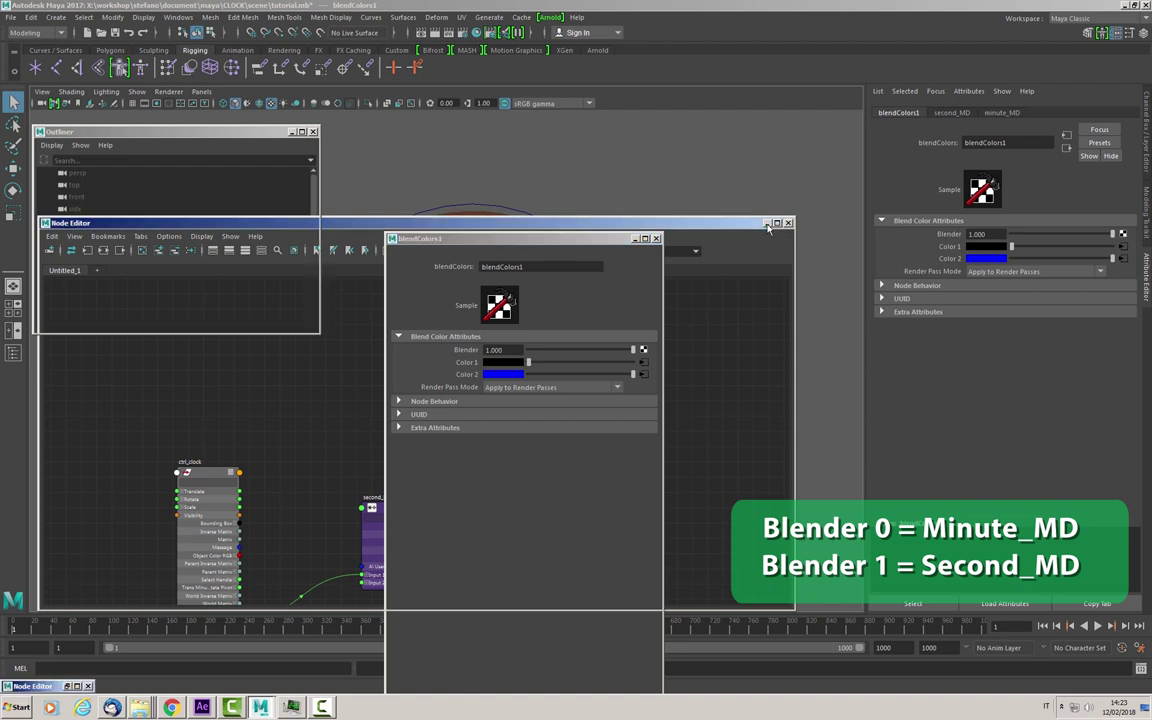
left_click_drag(562, 250, 820, 78)
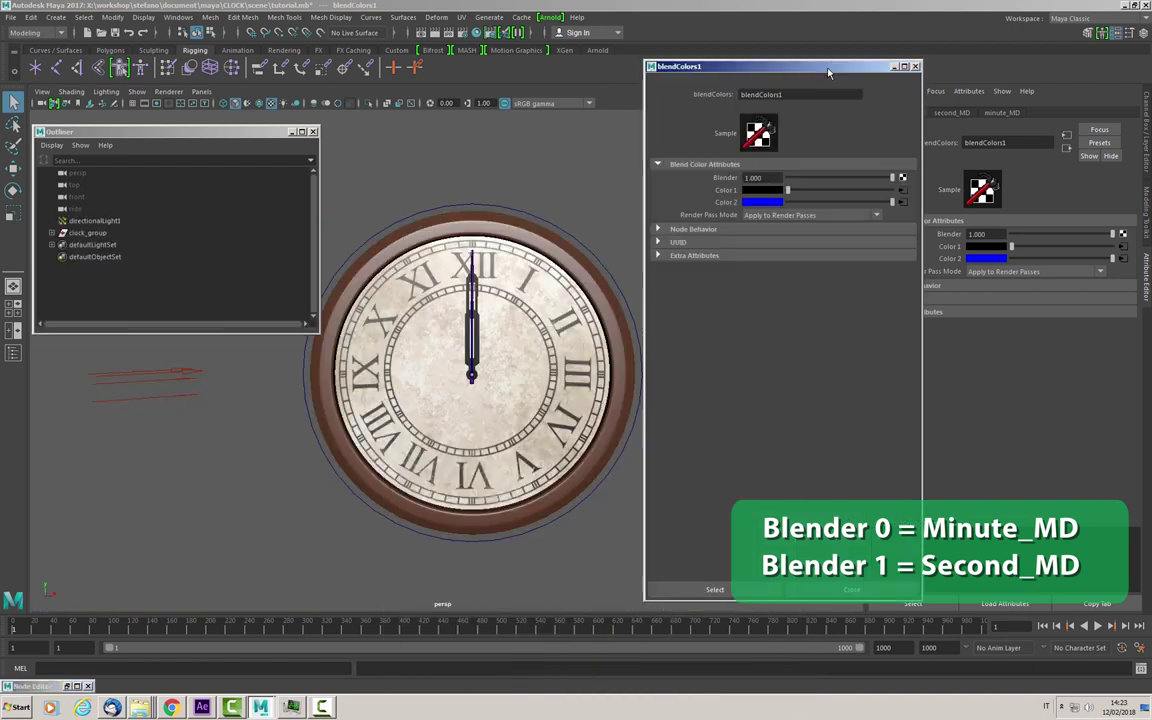
left_click_drag(750, 66, 744, 62)
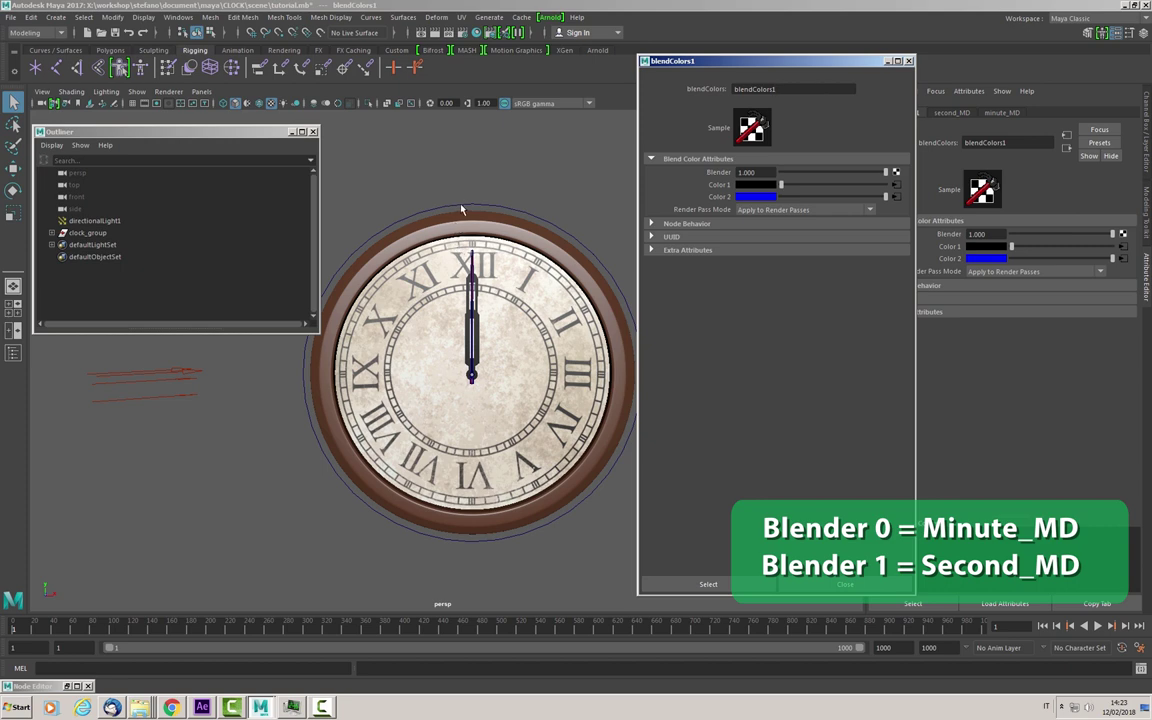
left_click(462, 210)
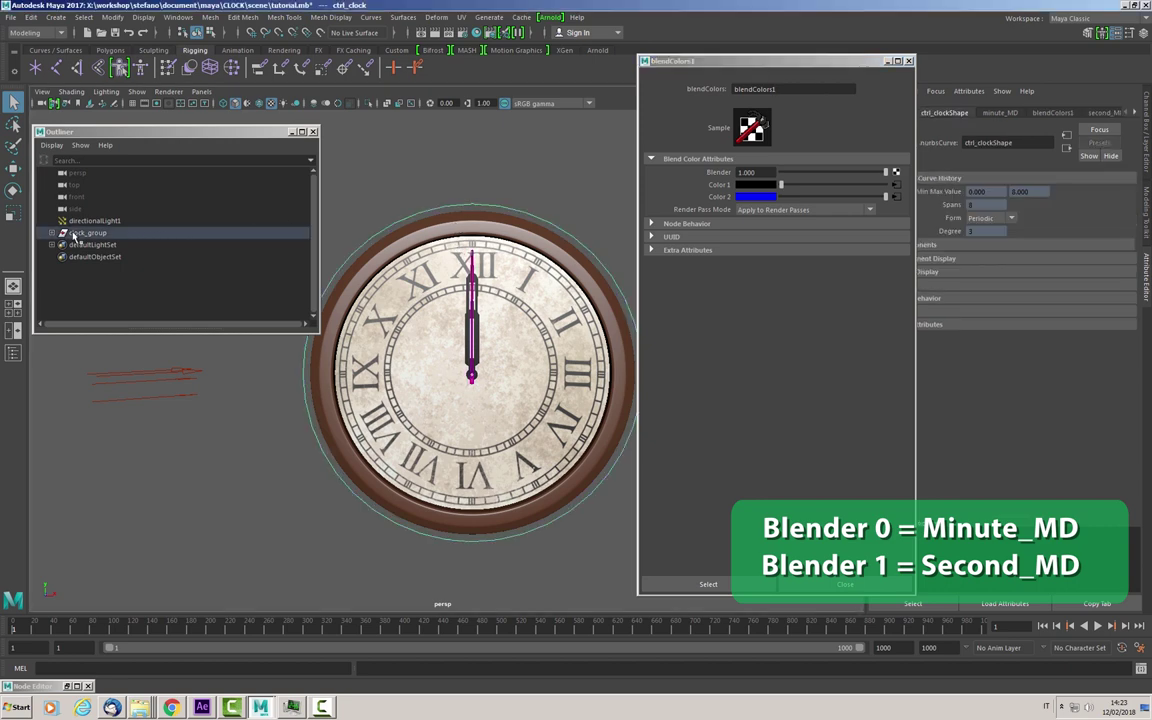
key("ctrl+a")
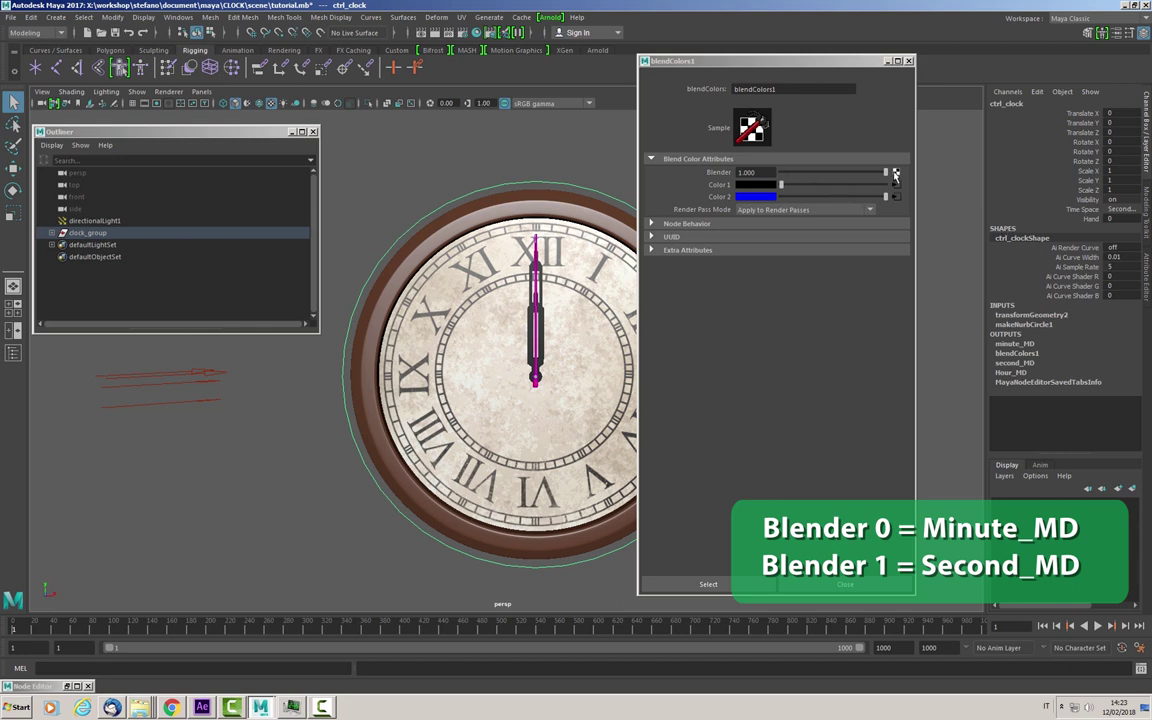
With Blender at 0, test Hand values 1, 3 and 25.
left_click_drag(890, 174, 749, 173)
left_click(1107, 218)
type("1")
key("Return")
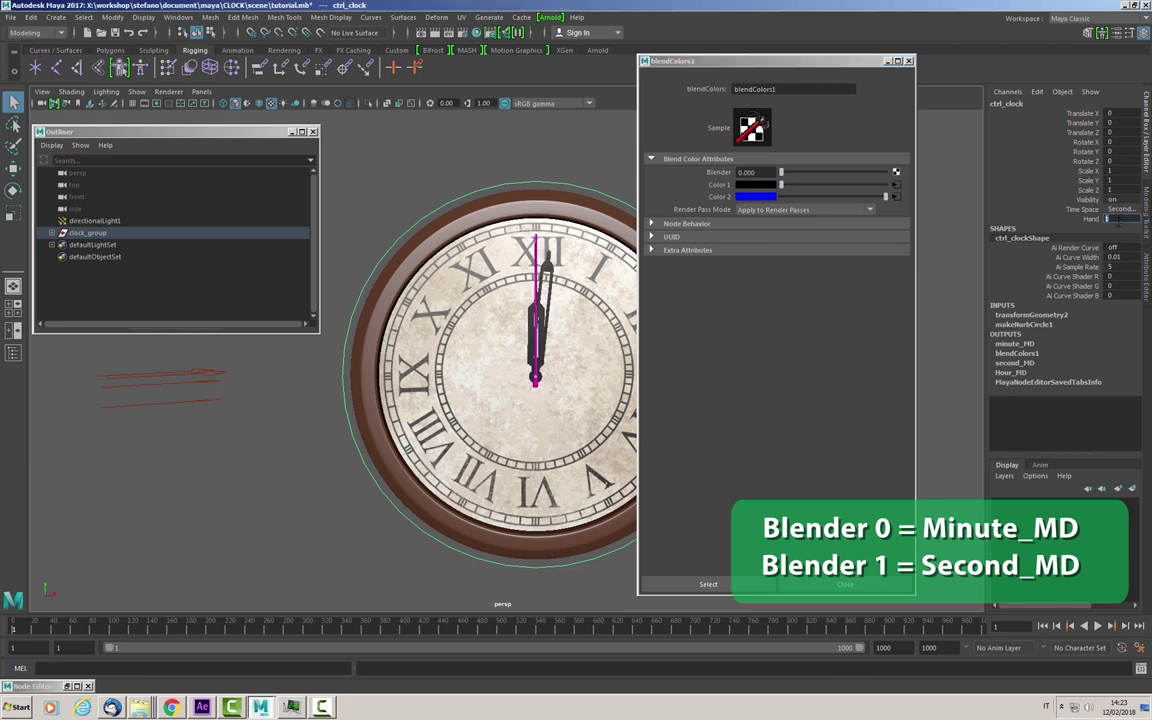
type("3")
key("Return")
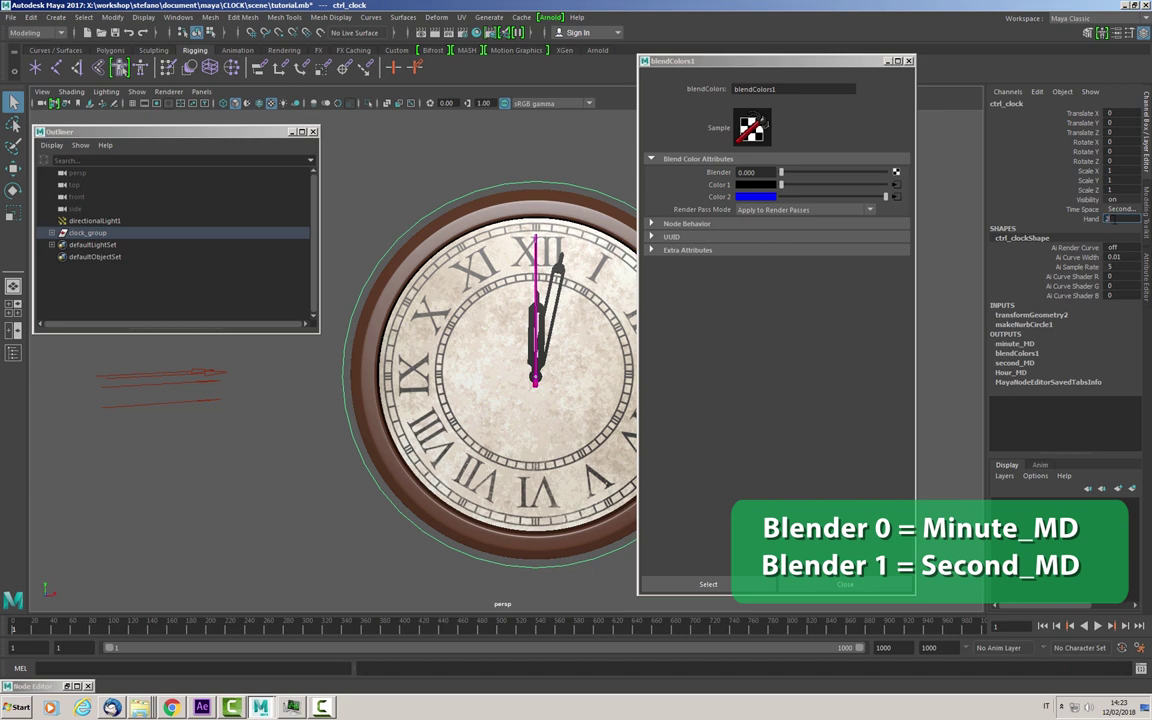
type("25")
key("Return")
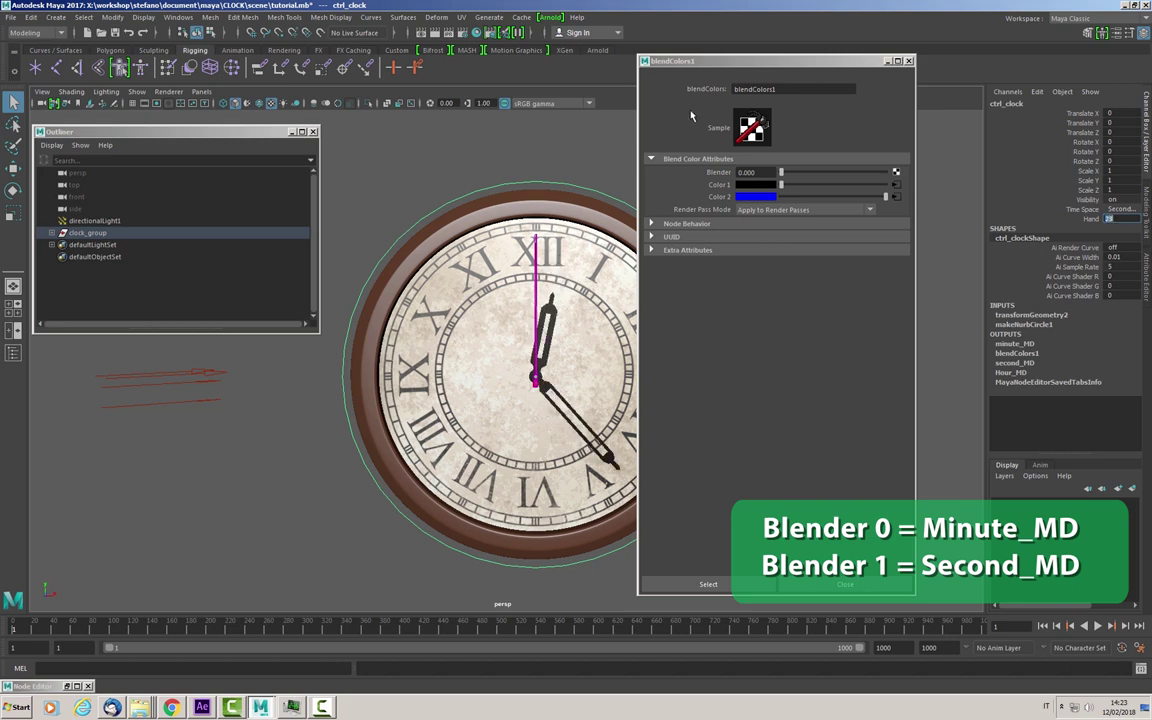
Raise Blender to watch the hands blend, then reset Blender and Hand to 0.
left_click_drag(755, 68, 785, 62)
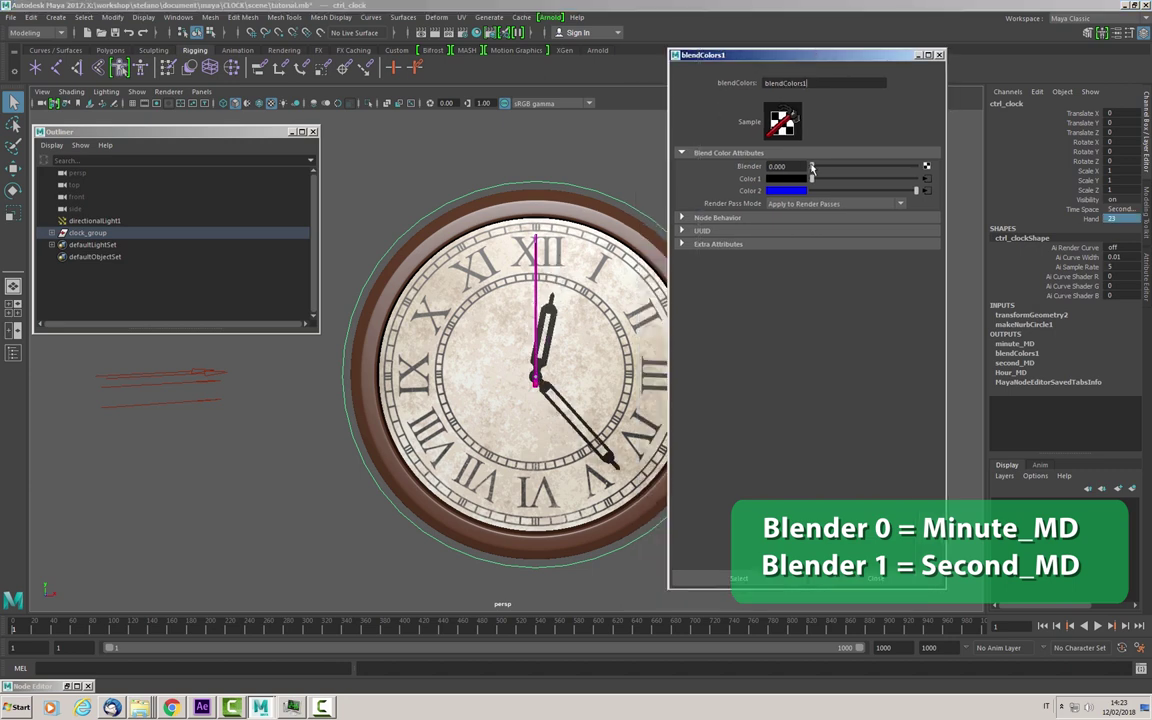
mouse_move(811, 166)
left_mouse_down()
mouse_move(959, 175)
mouse_move(680, 160)
mouse_move(918, 165)
mouse_move(786, 168)
left_mouse_up()
left_click(777, 166)
type("0")
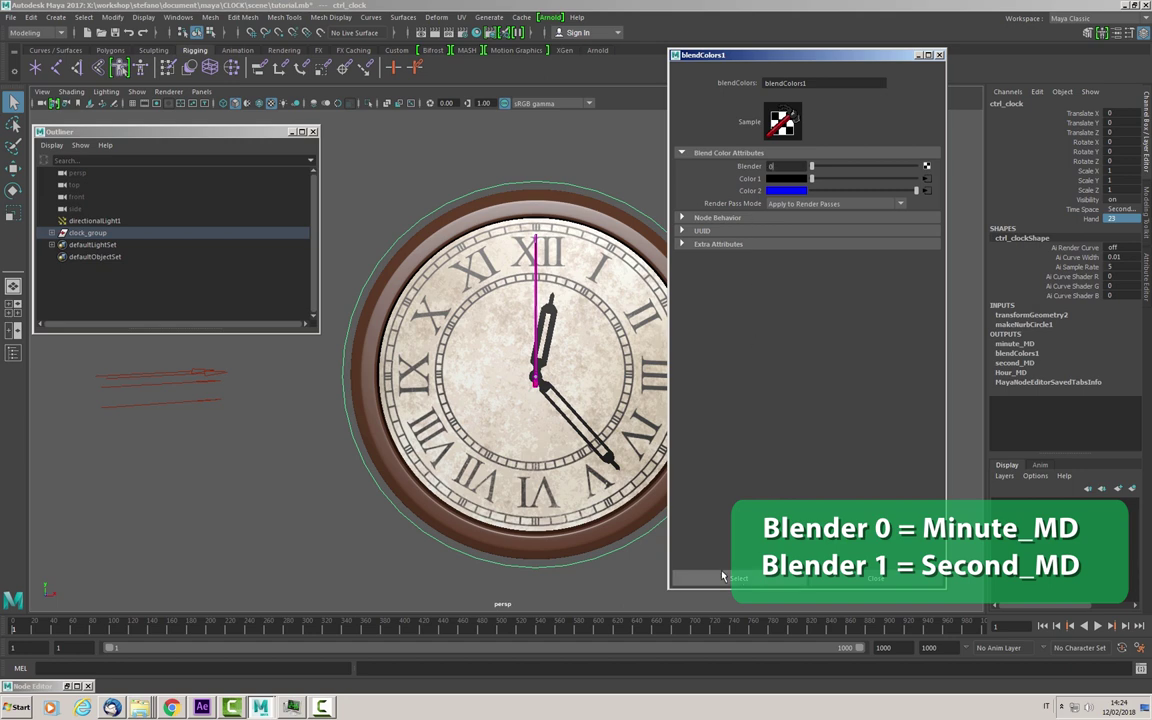
left_click(875, 578)
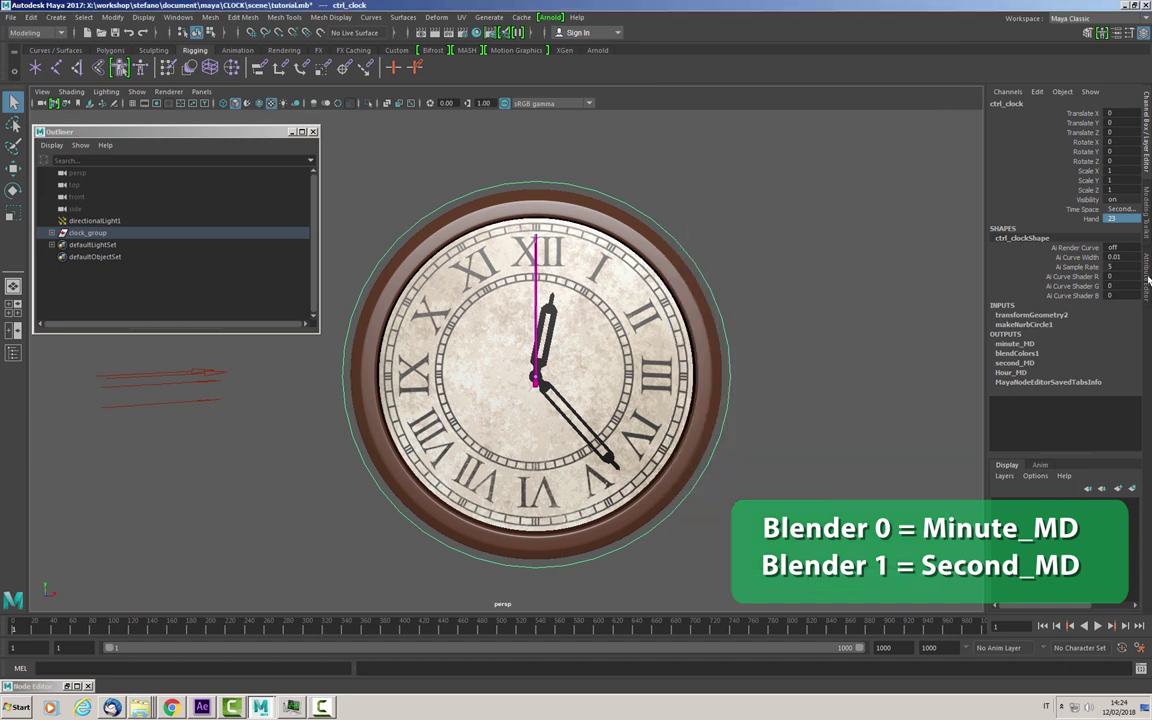
double_click(1120, 218)
type("0")
key("Return")
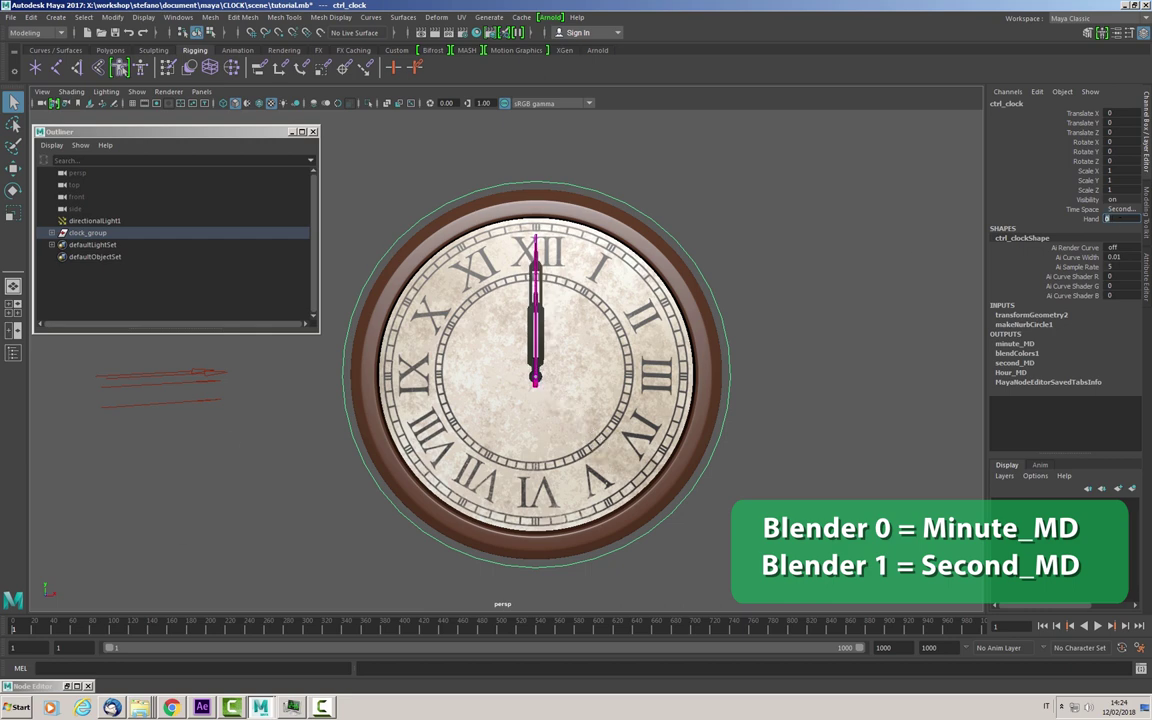
left_click(67, 686)
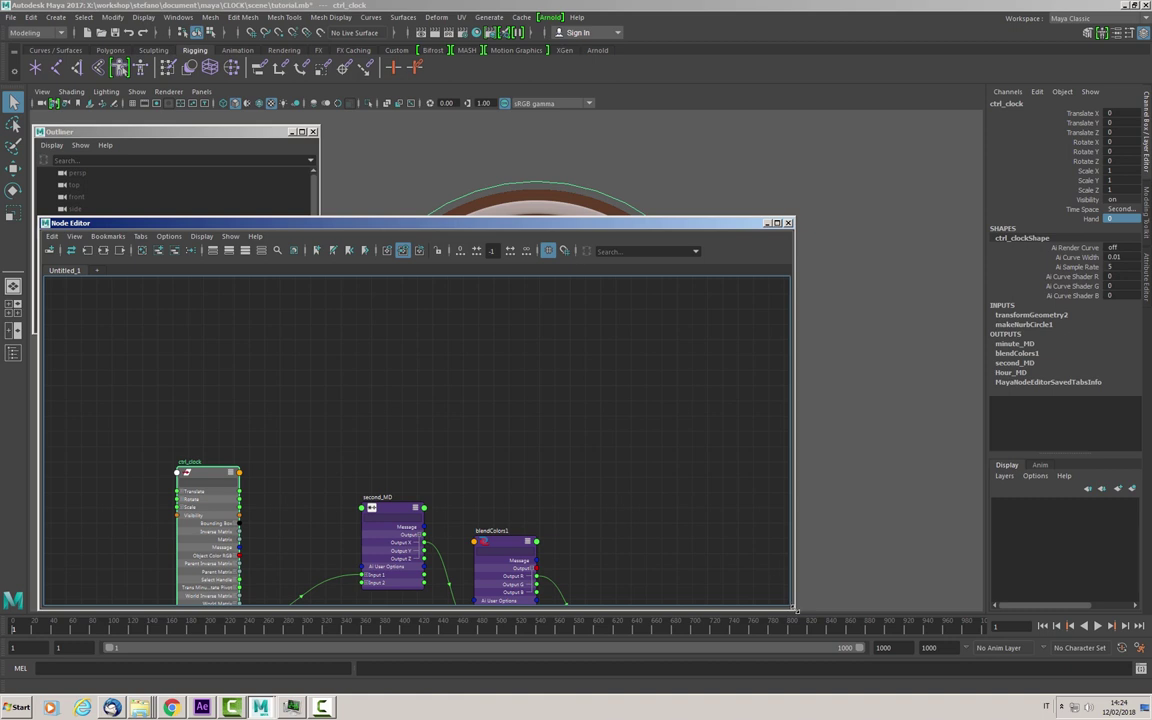
Shrink the Node Editor, frame blendColors1 and minute_MD, and park it at the viewport's right.
left_click_drag(797, 608, 517, 549)
scroll(427, 470, "up", 2)
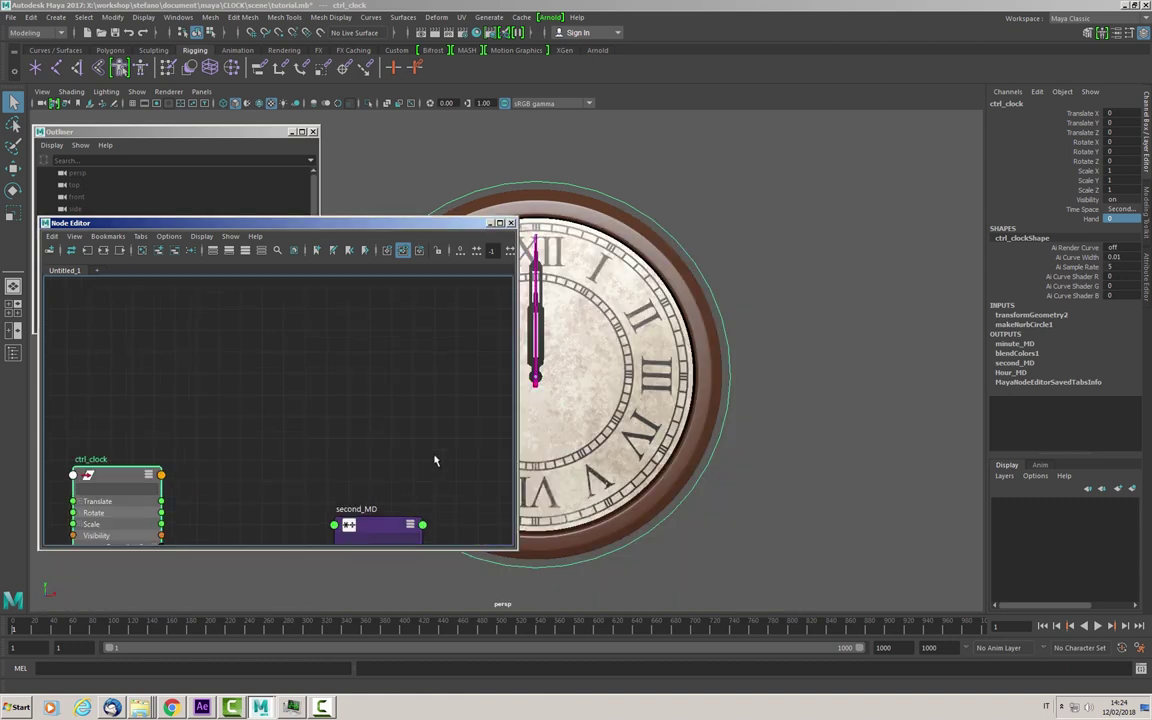
mouse_move(432, 463)
middle_mouse_down()
mouse_move(404, 312)
mouse_move(433, 320)
middle_mouse_up()
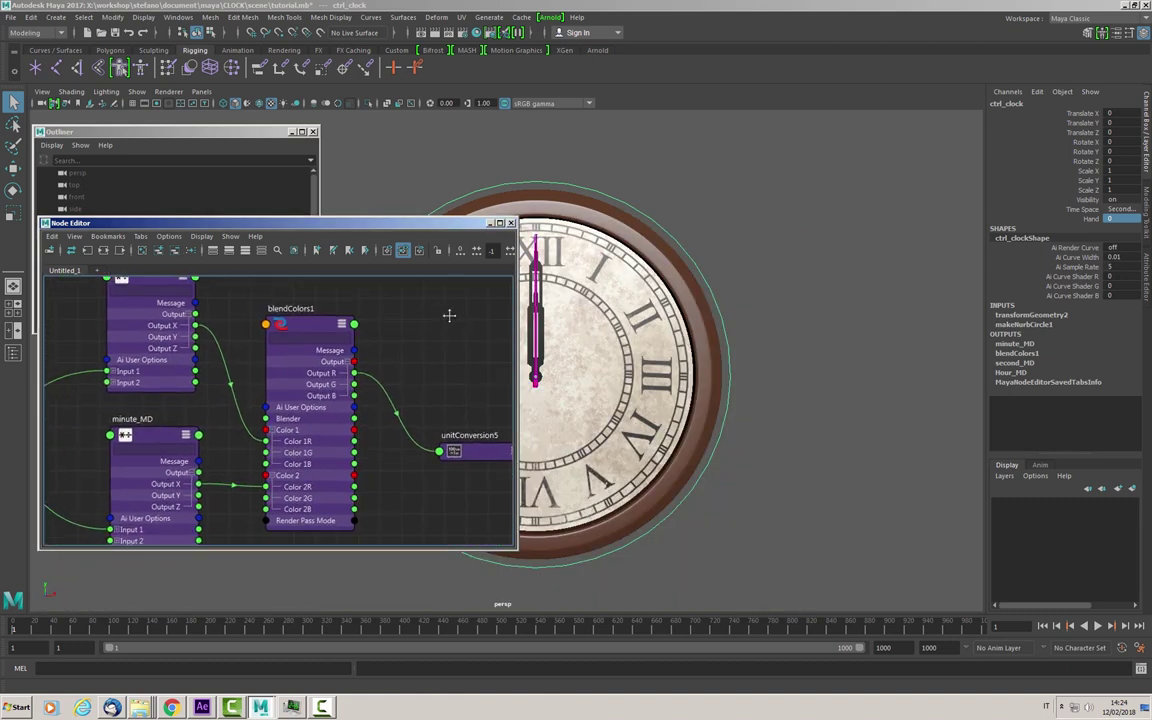
left_click_drag(414, 223, 430, 240)
left_click_drag(564, 302, 851, 326)
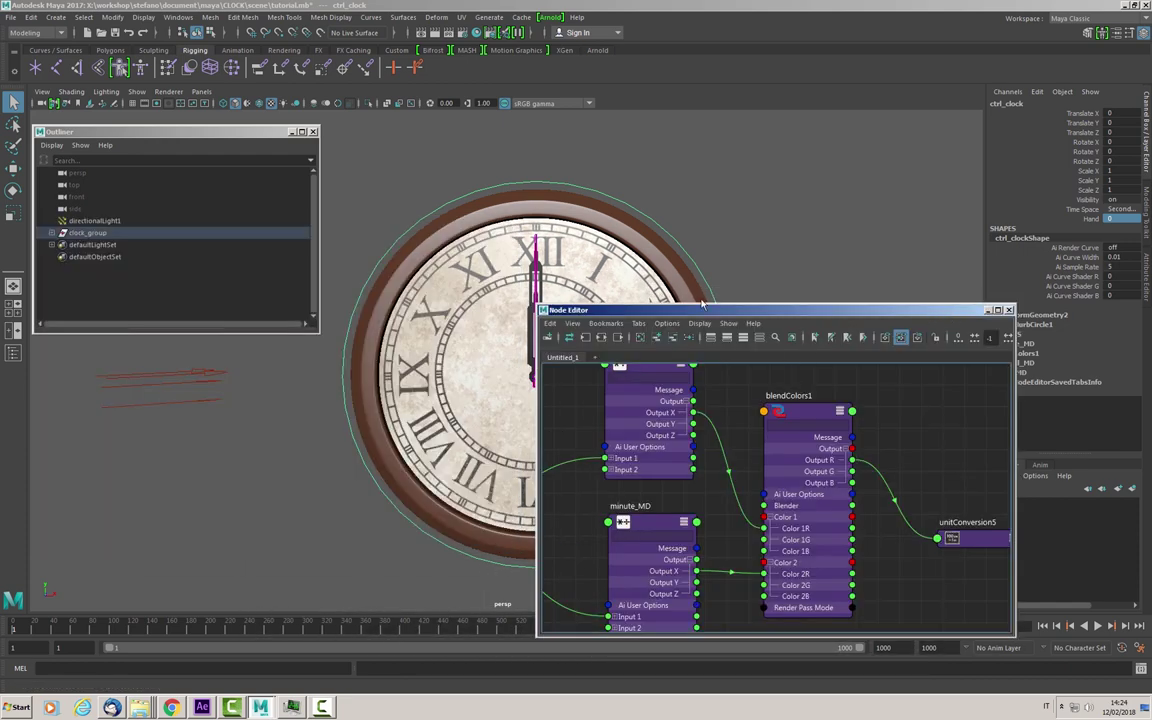
left_click(168, 5)
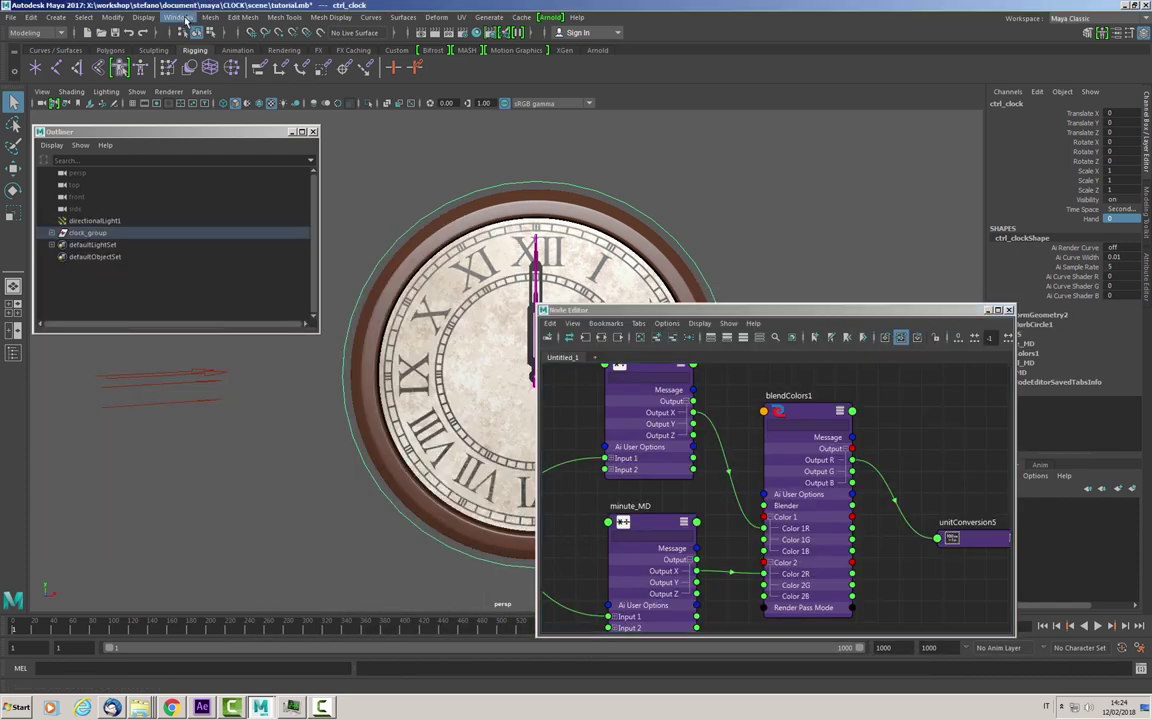
left_click(186, 21)
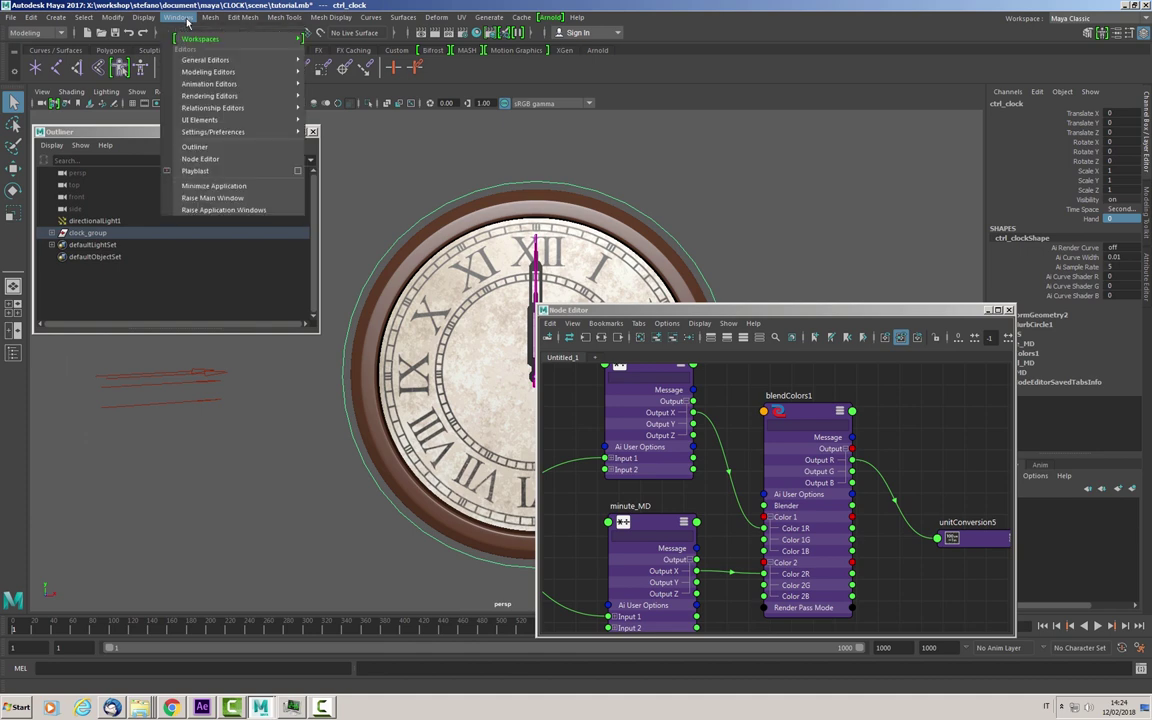
mouse_move(206, 60)
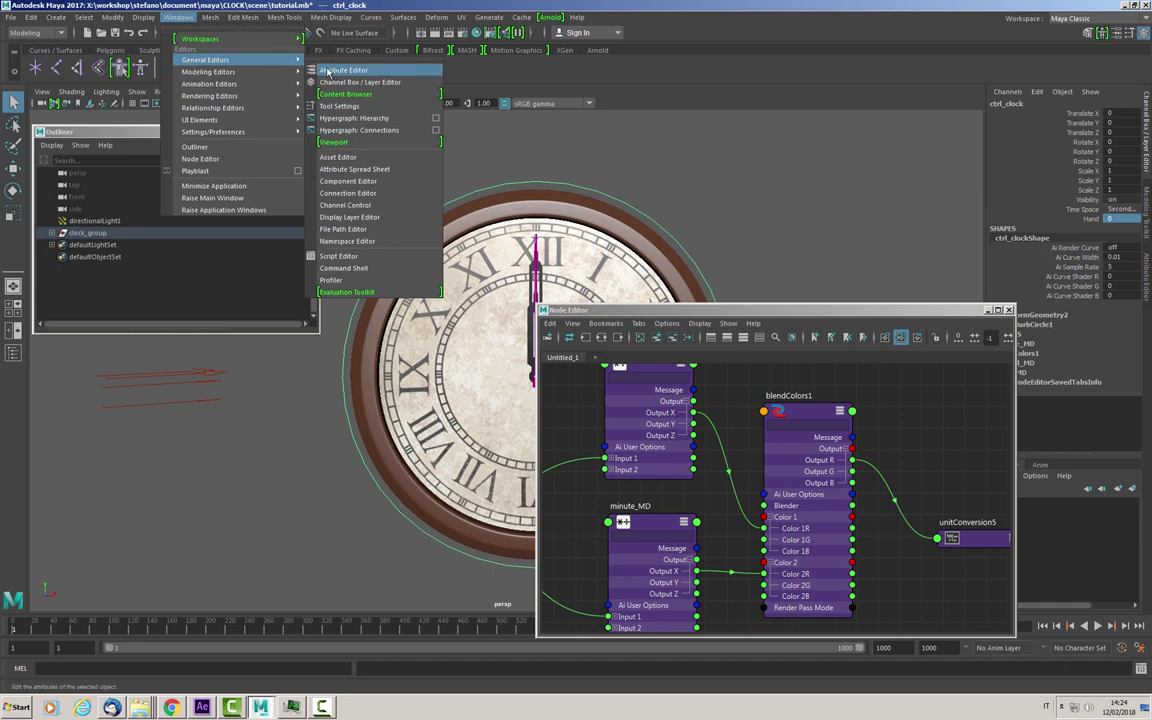
left_click(215, 5)
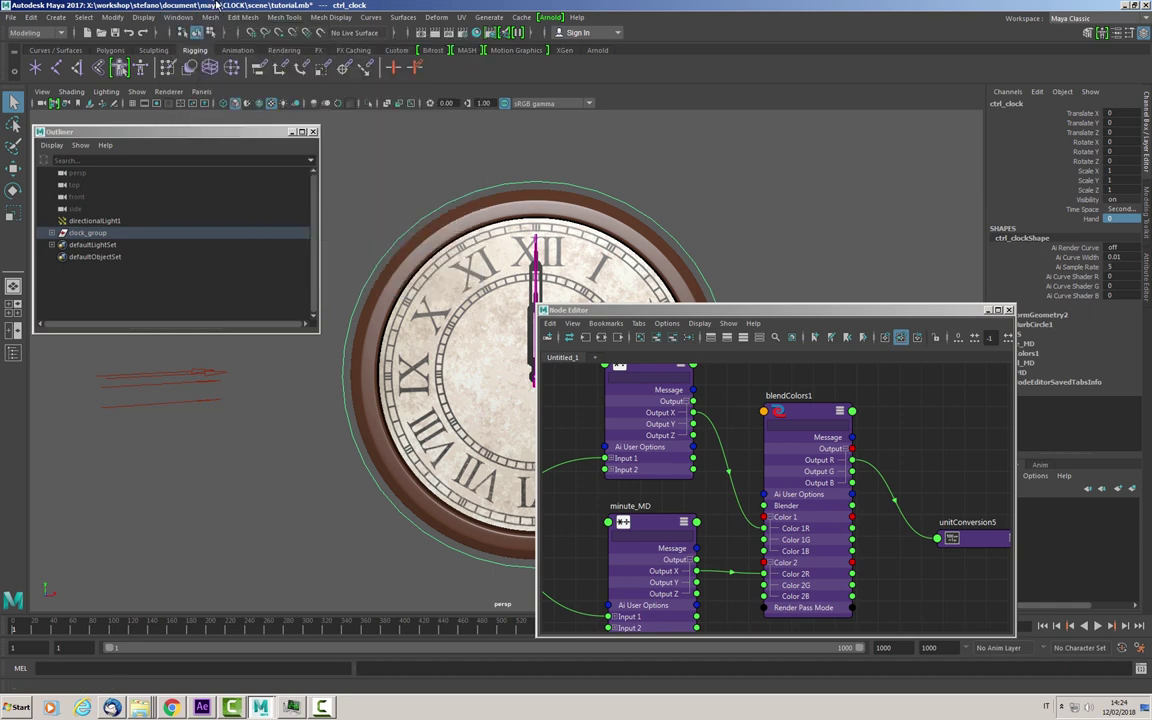
Switch to the Animation menu set and load ctrl_clock as driver in Set Driven Key.
left_click(42, 36)
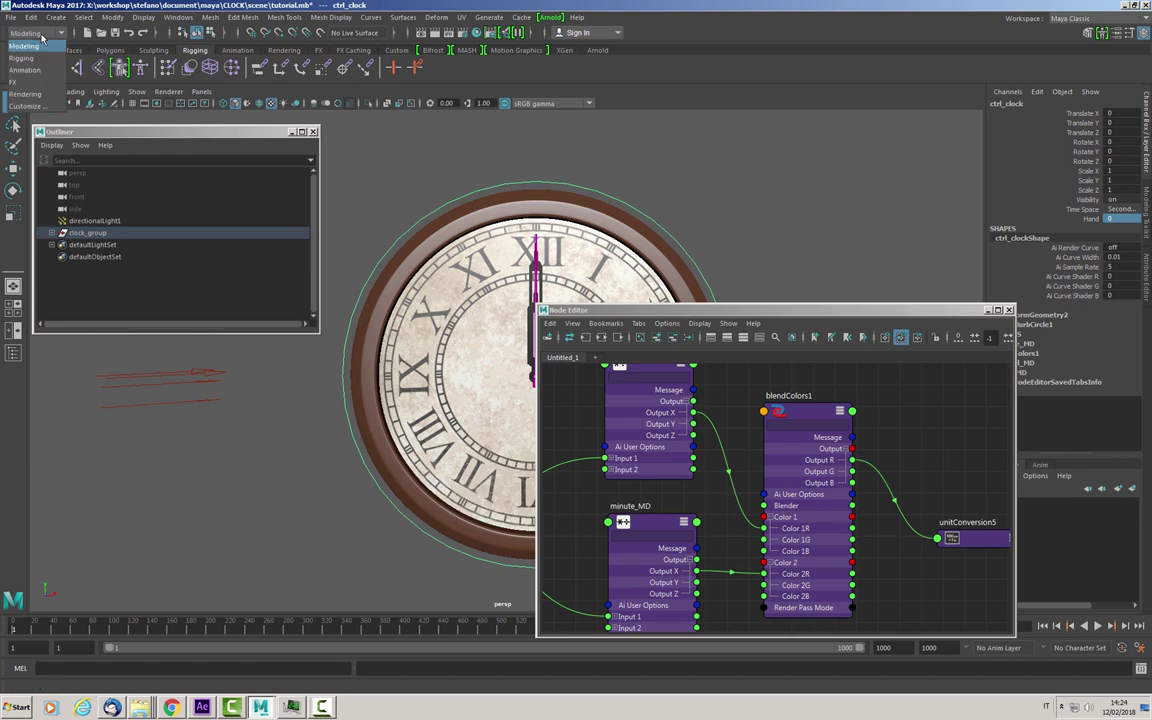
left_click(25, 70)
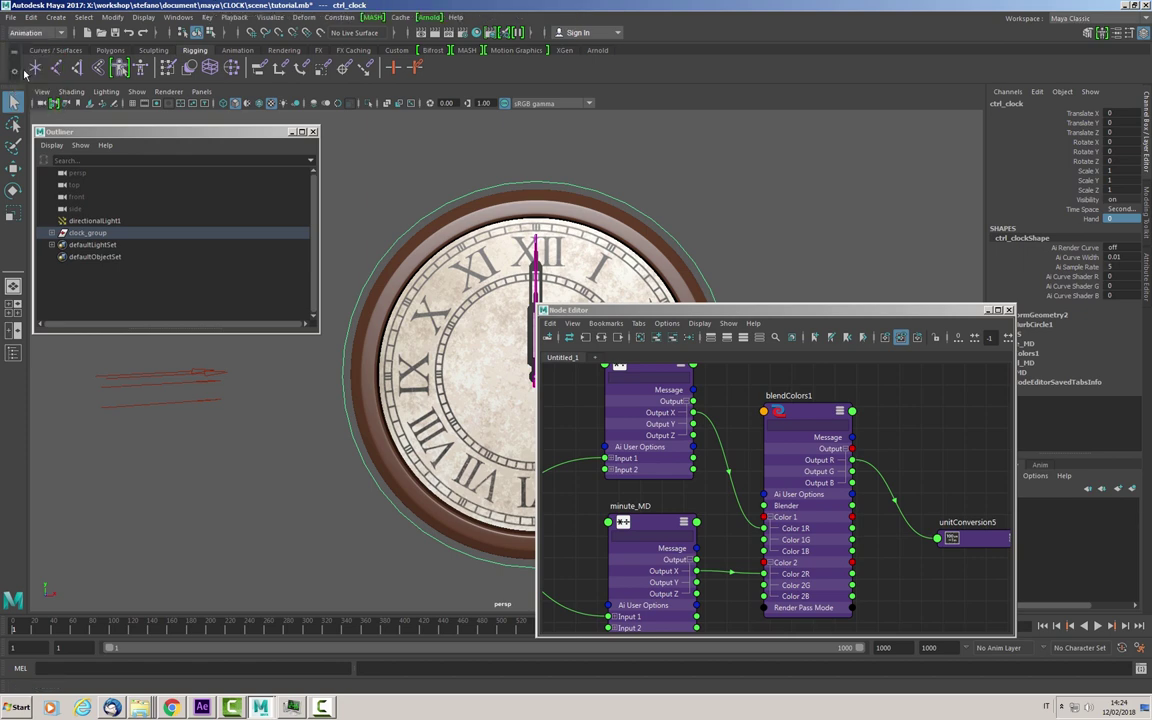
left_click(208, 18)
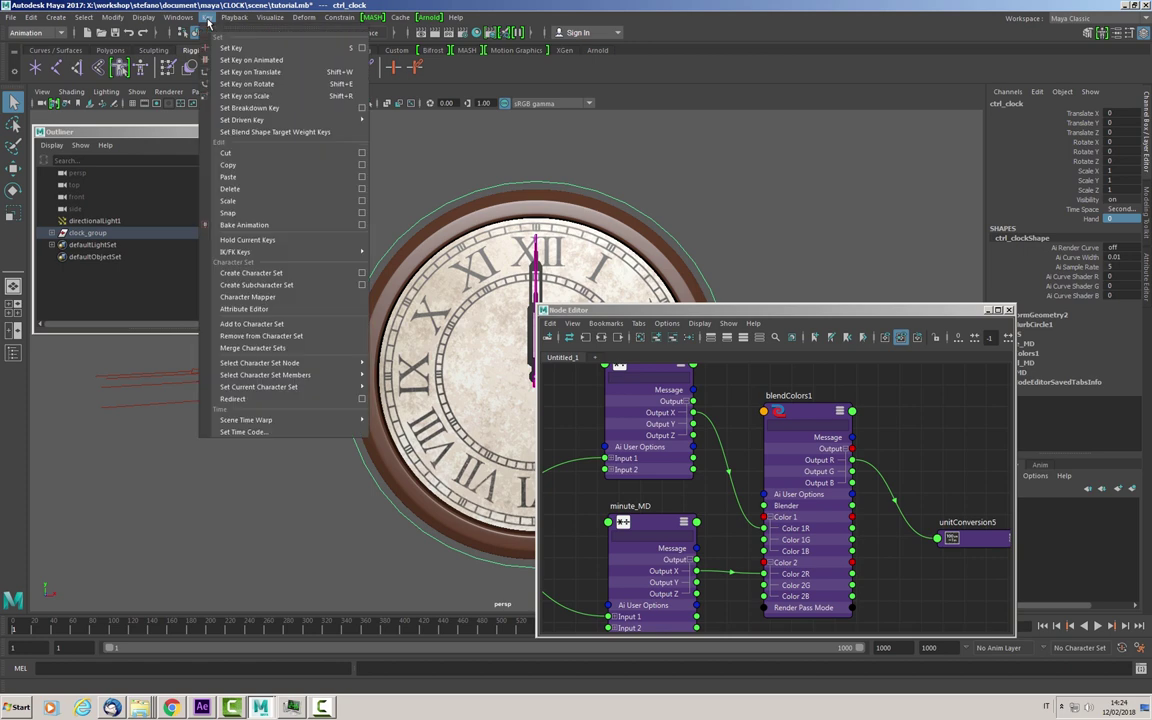
mouse_move(245, 120)
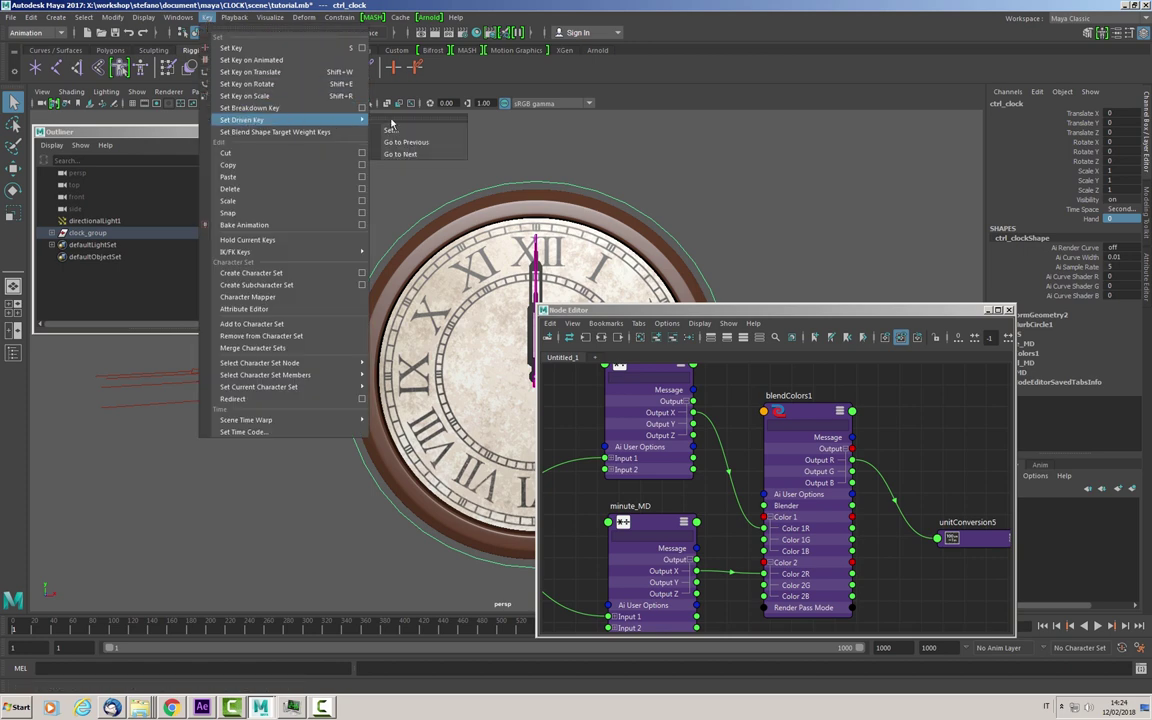
left_click(394, 131)
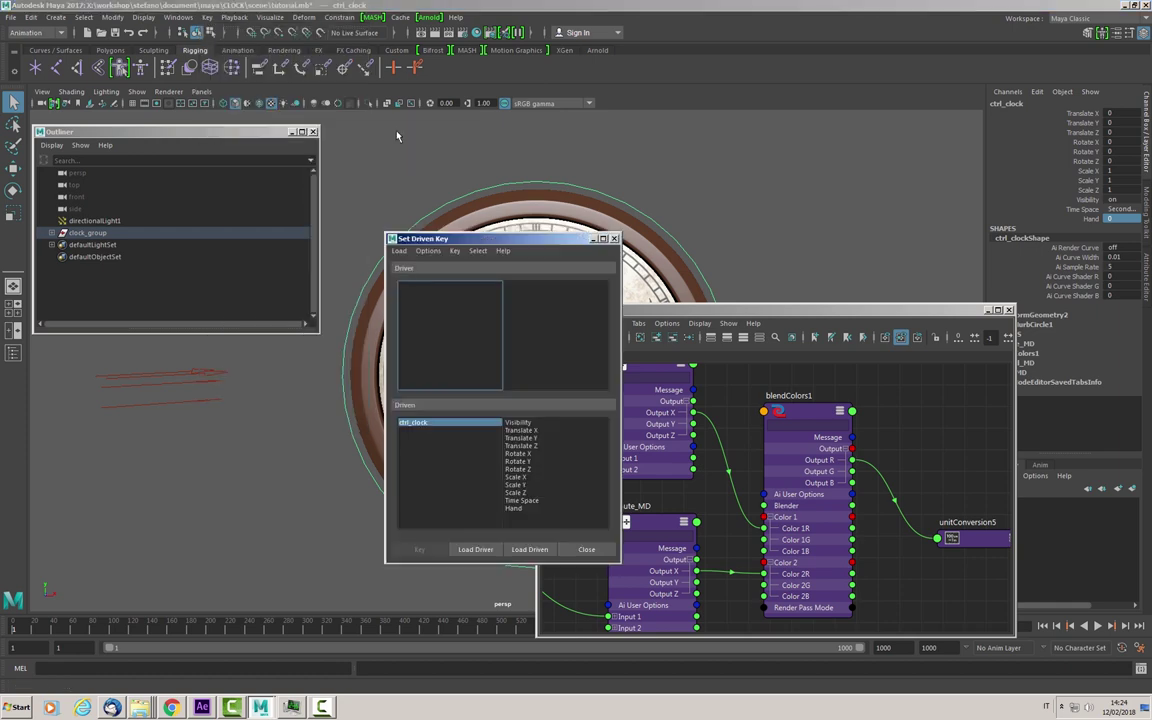
mouse_move(460, 244)
left_mouse_down()
mouse_move(356, 308)
mouse_move(409, 311)
left_mouse_up()
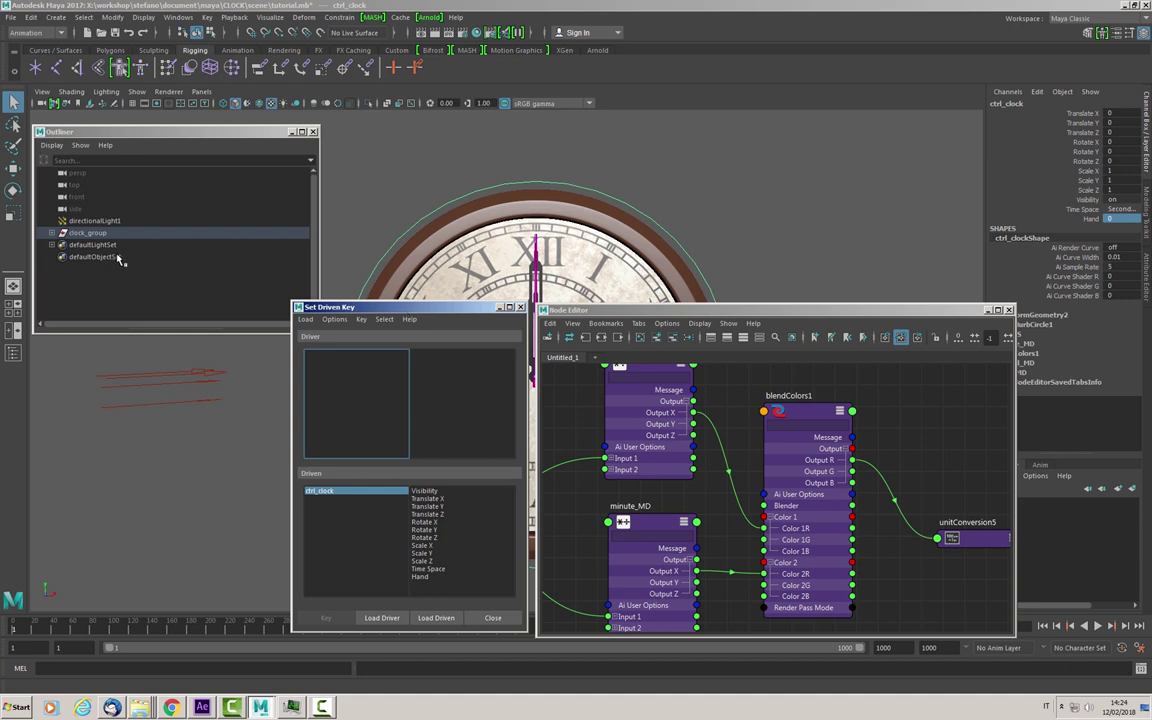
left_click(51, 232)
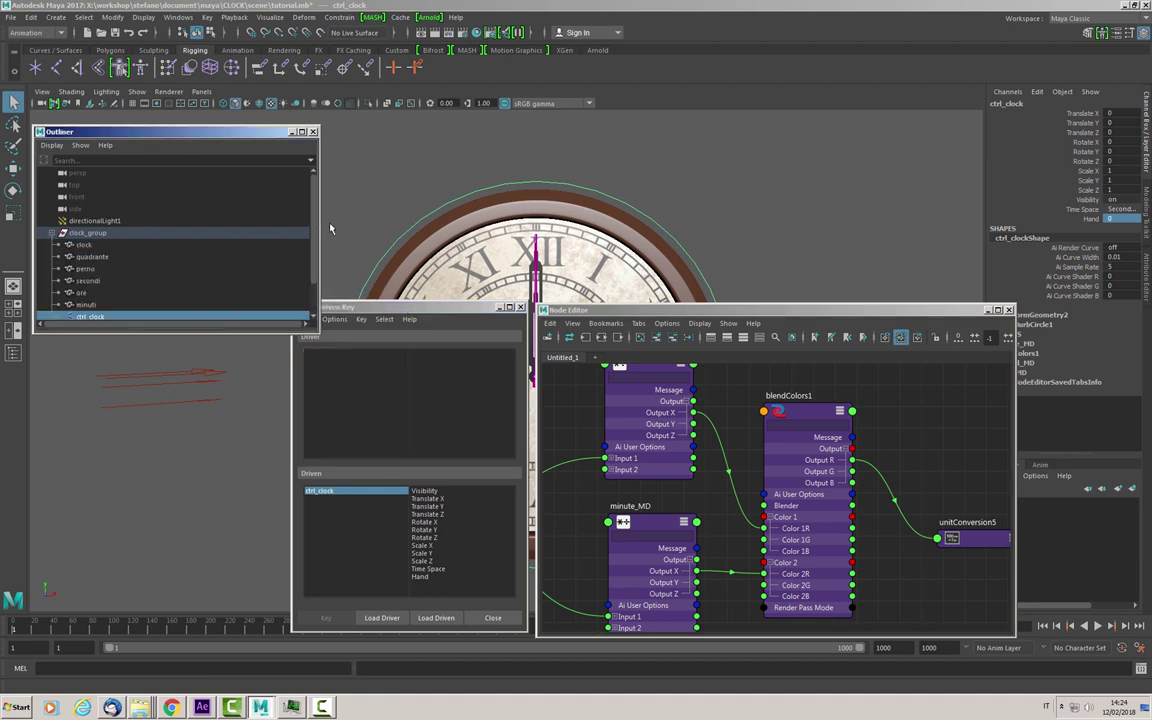
left_click_drag(314, 226, 313, 266)
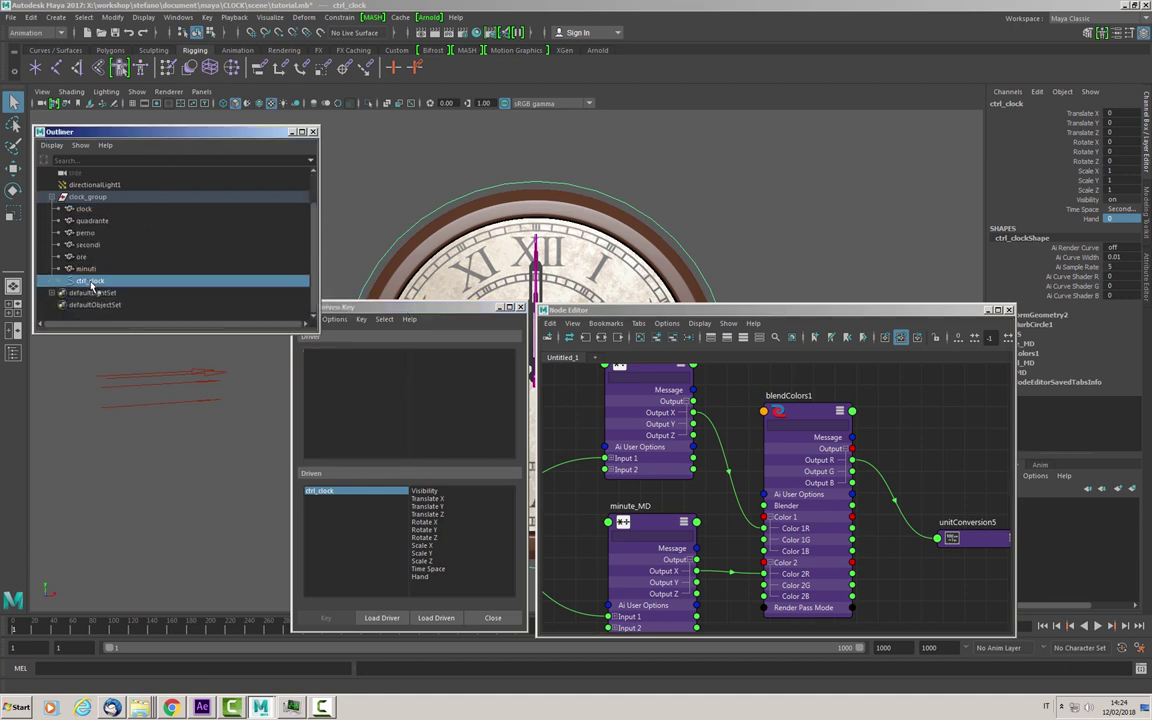
left_click(390, 621)
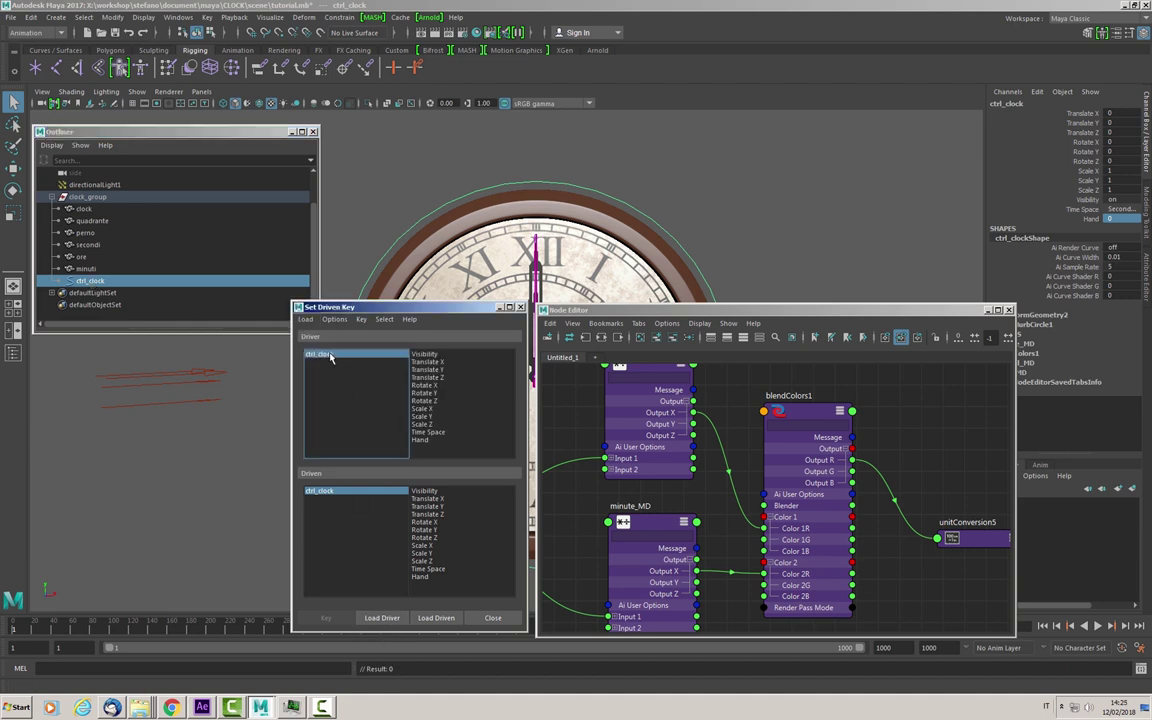
Pick ctrl_clock's Time Space as driver and load blendColors1's Blender as driven.
left_click(432, 434)
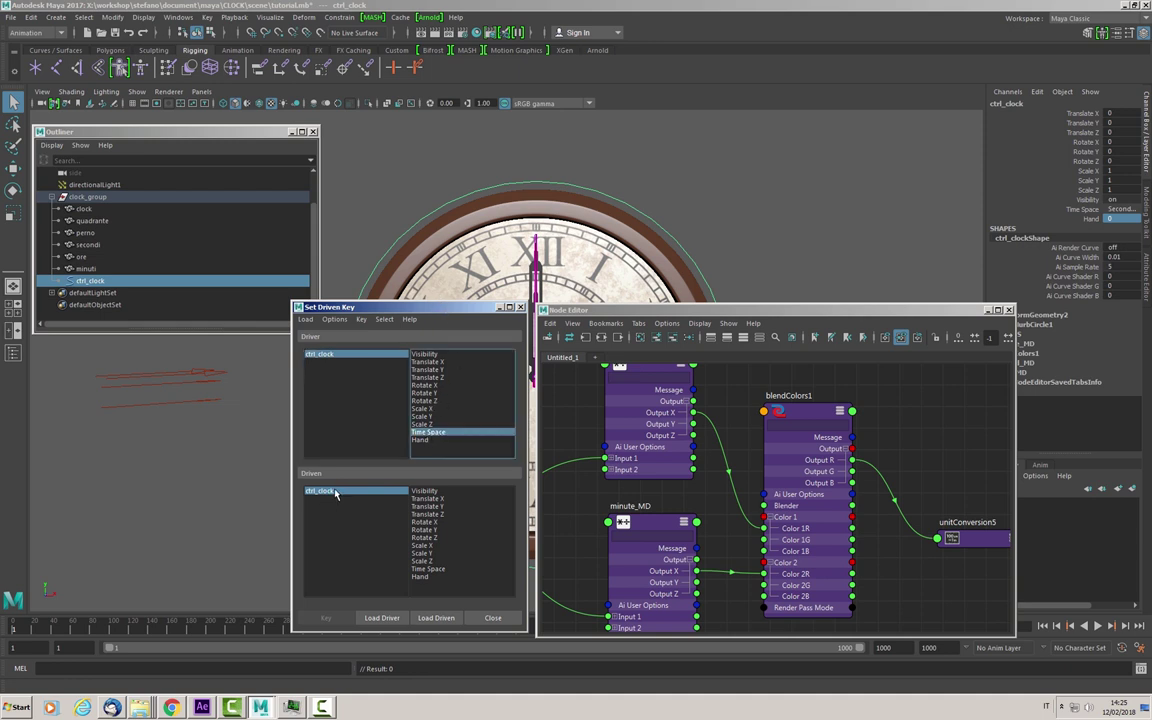
left_click(816, 420)
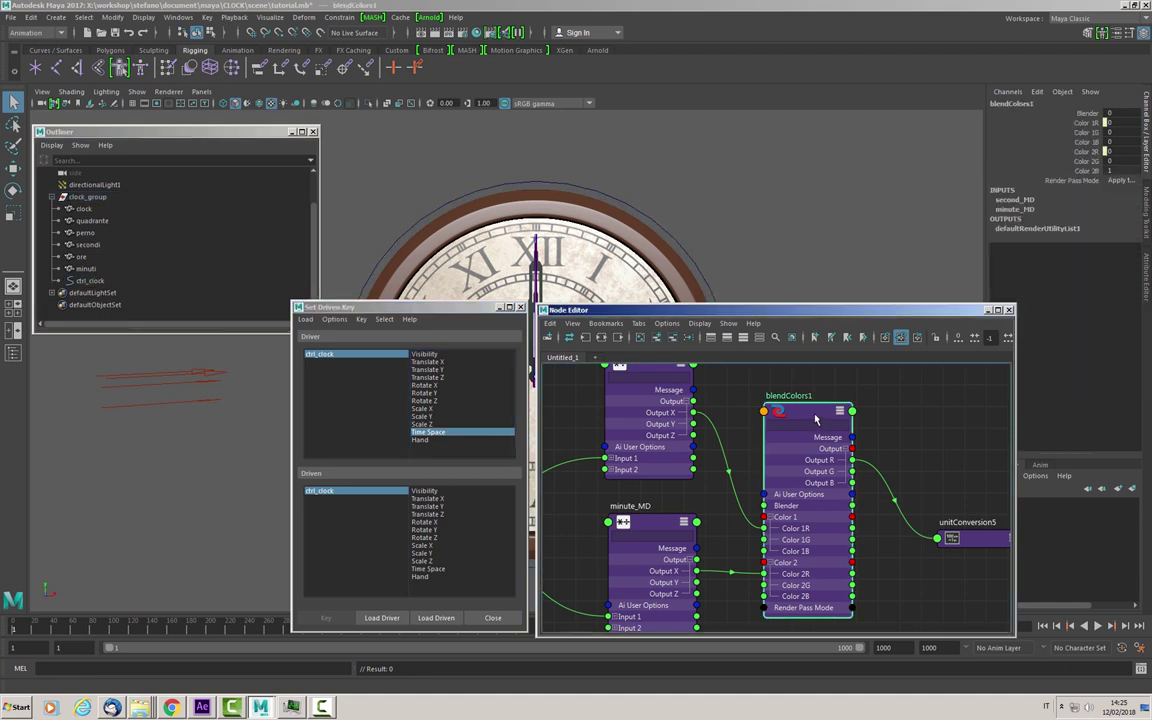
left_click(436, 618)
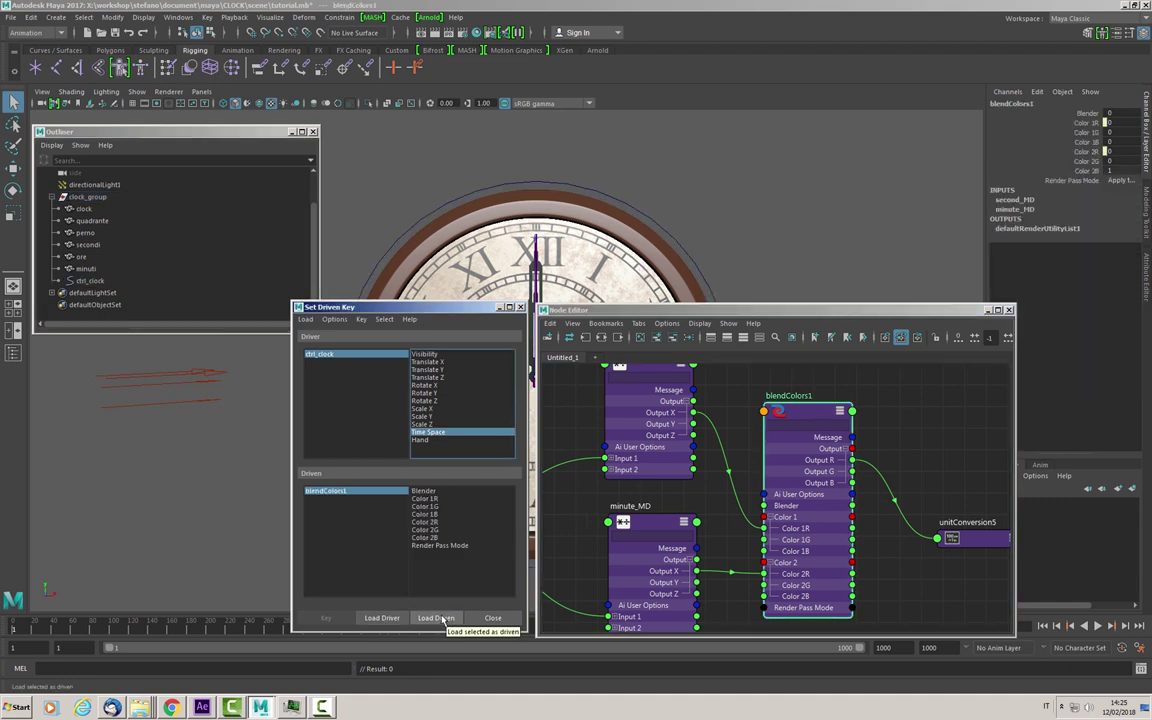
left_click(425, 491)
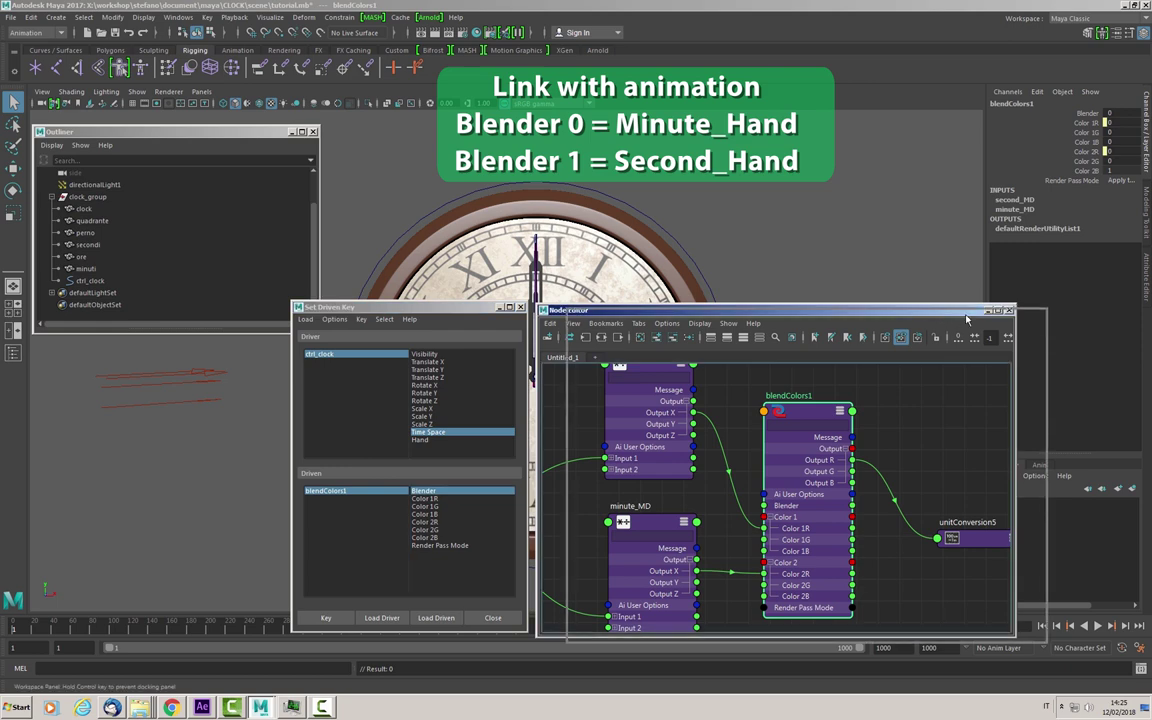
Confirm ctrl_clock's Time Space is set to Second_H.
left_click_drag(981, 317, 1012, 322)
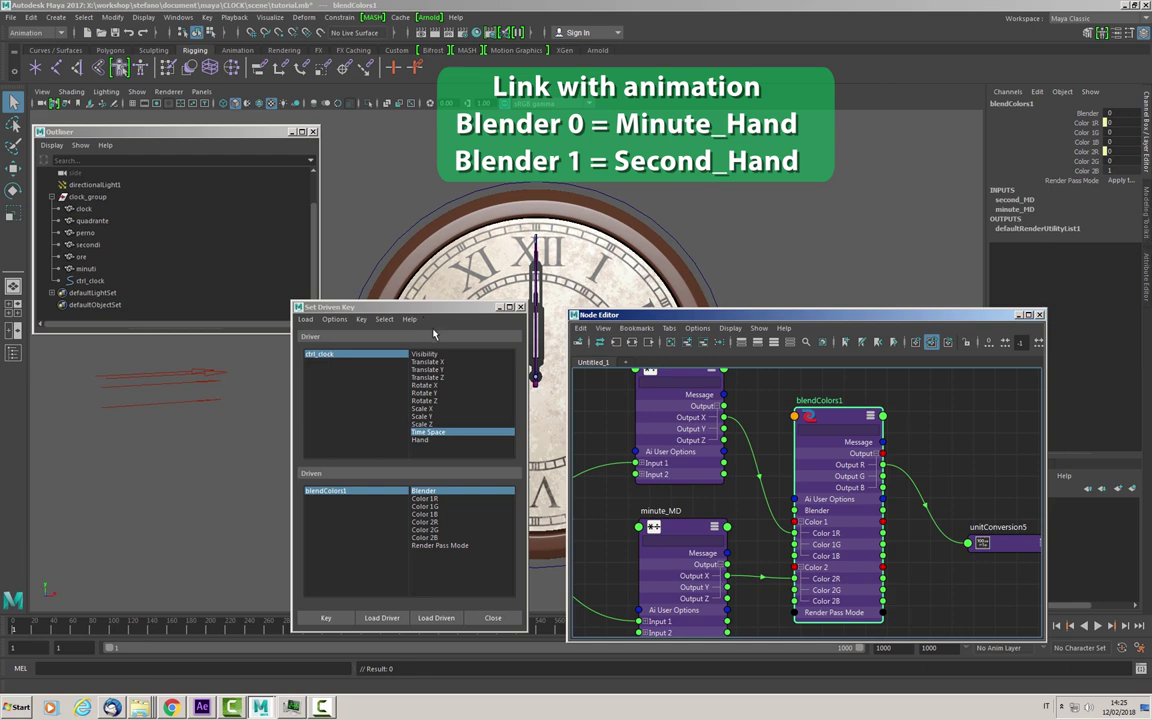
left_click(437, 433)
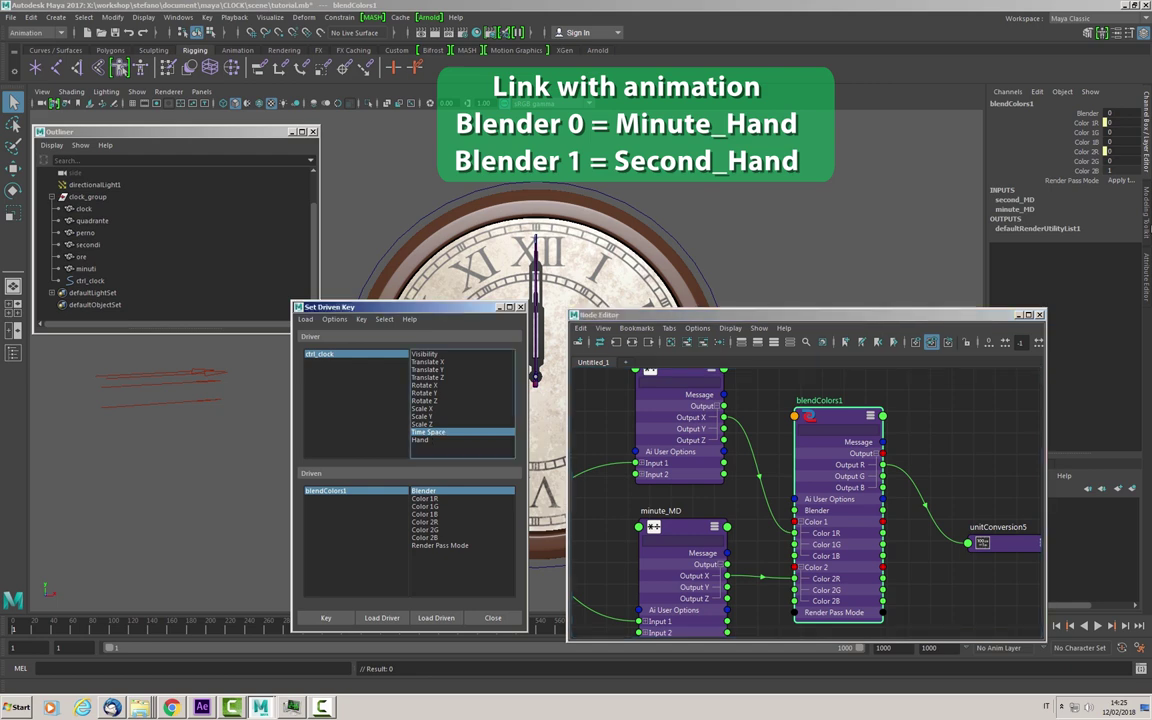
left_click(1147, 272)
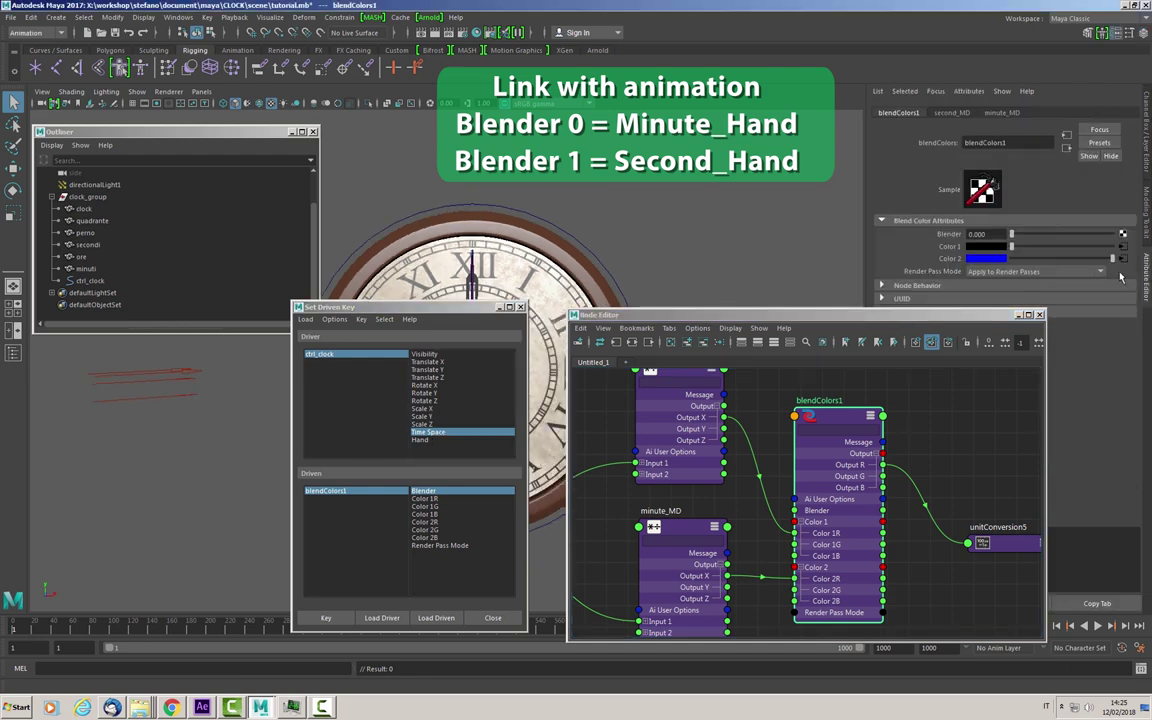
left_click(90, 280)
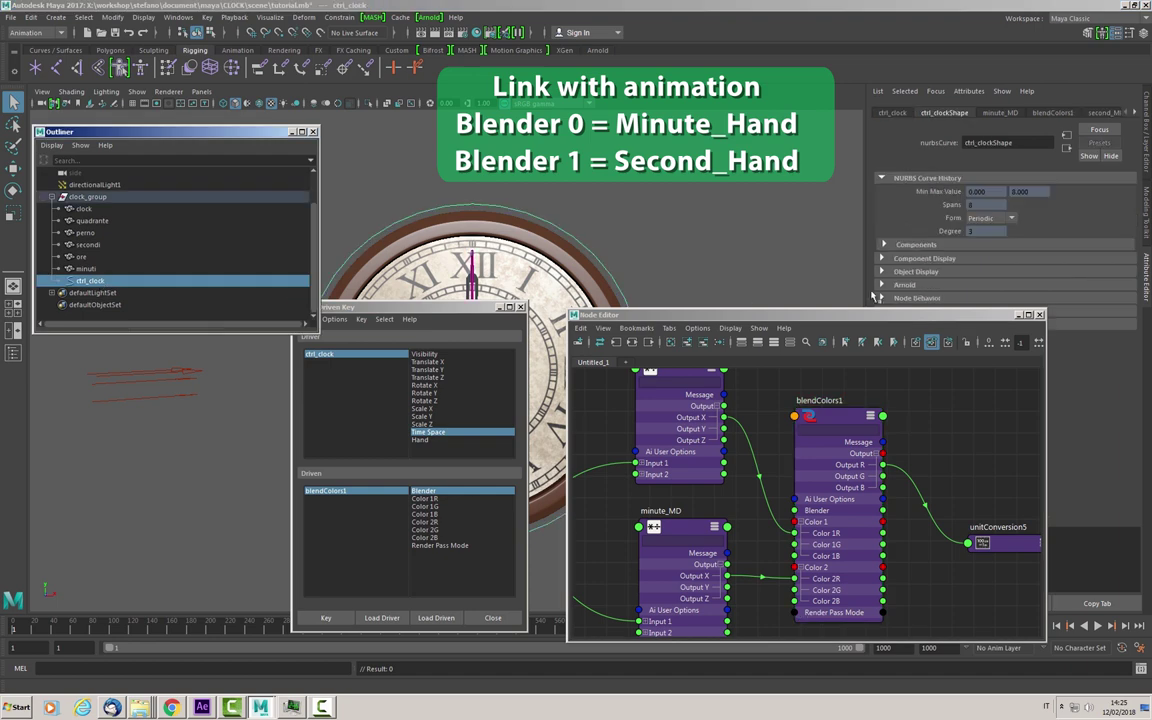
left_click(1018, 315)
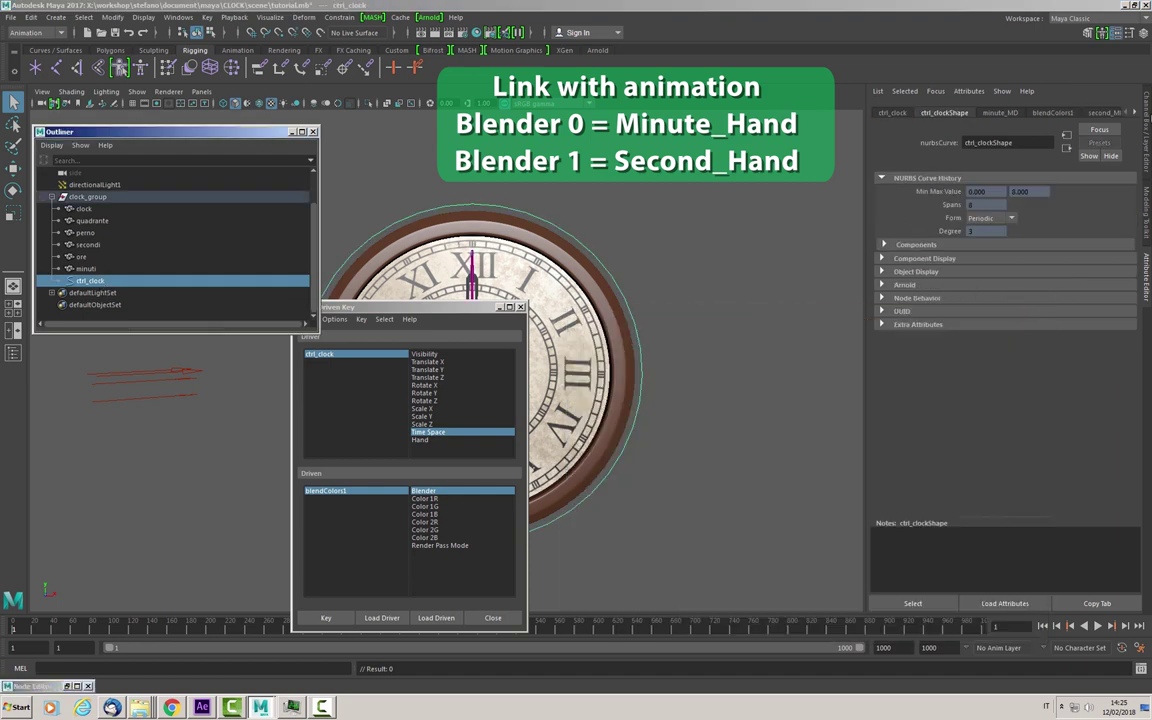
left_click(1147, 125)
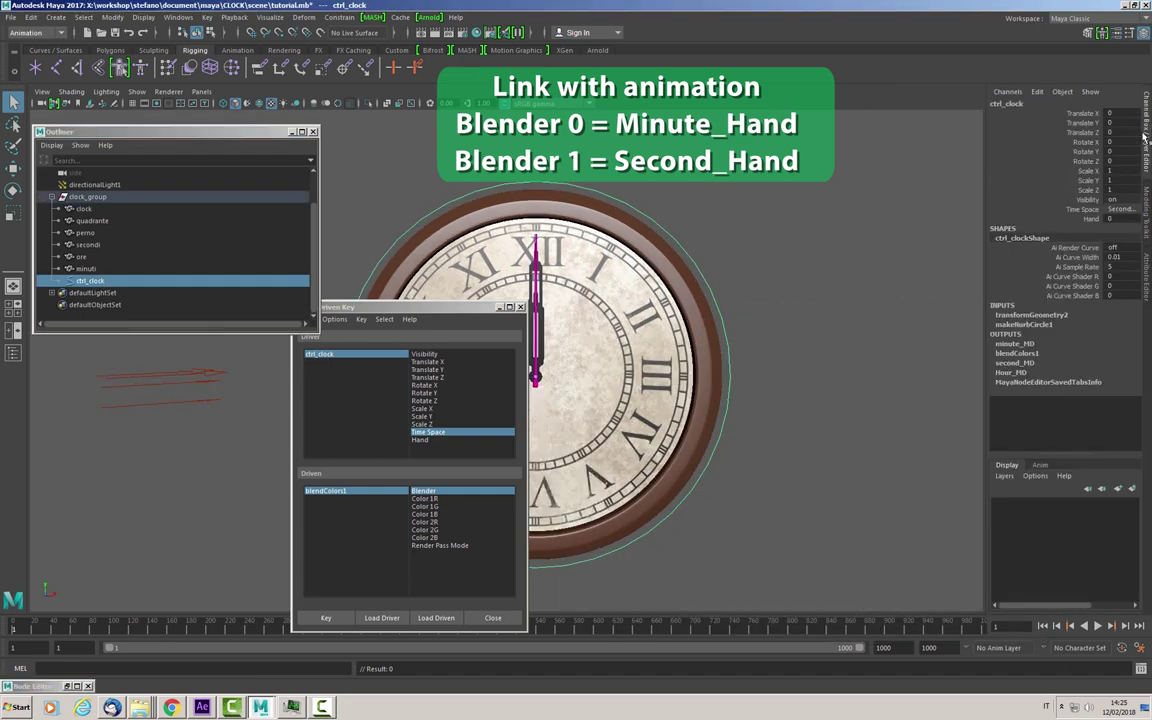
left_click(1121, 209)
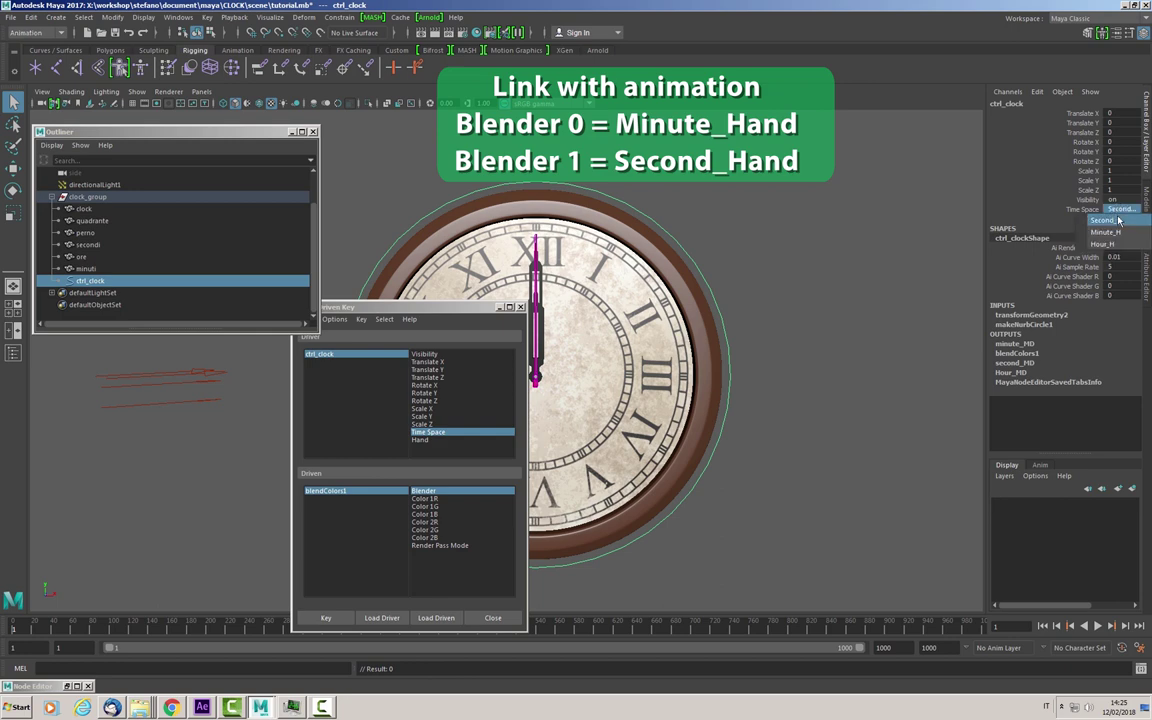
left_click(1109, 222)
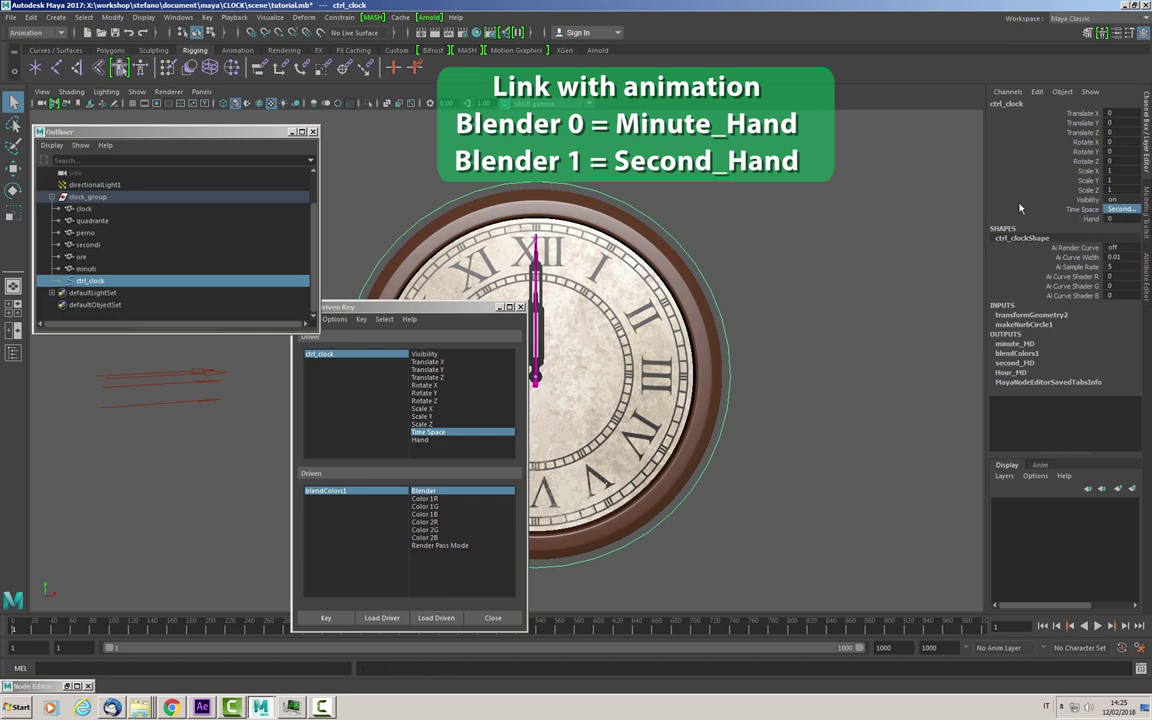
Select blendColors1 and begin editing its Blender channel.
left_click(69, 687)
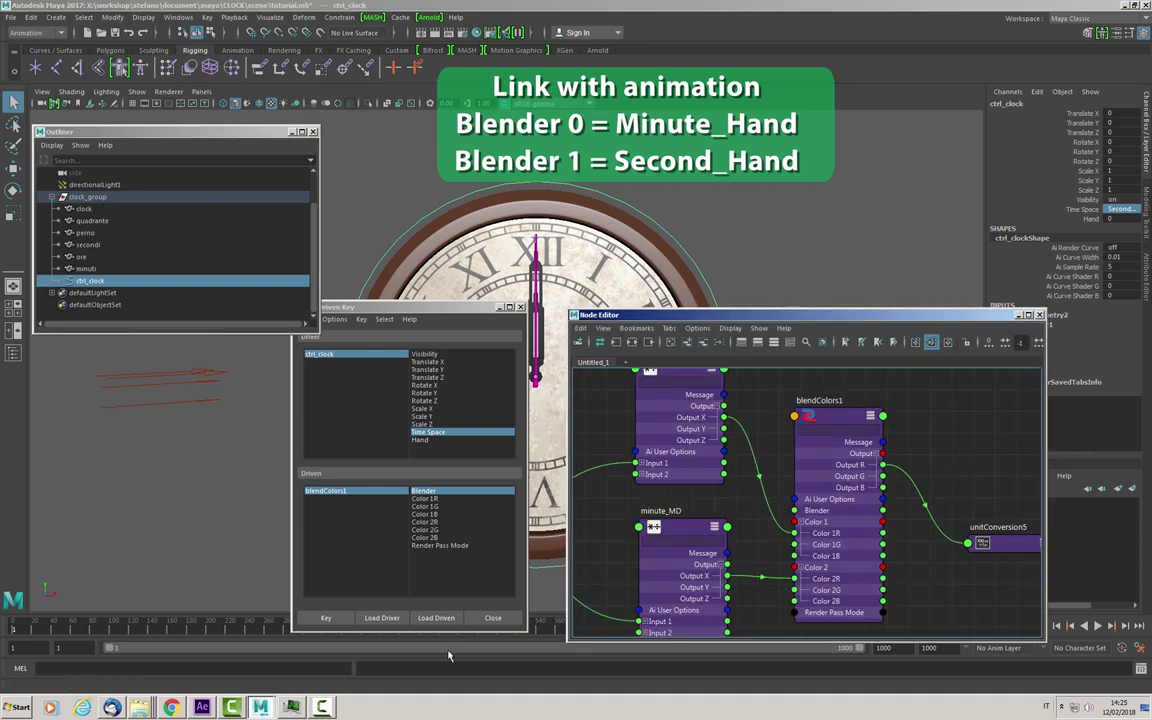
left_click(846, 420)
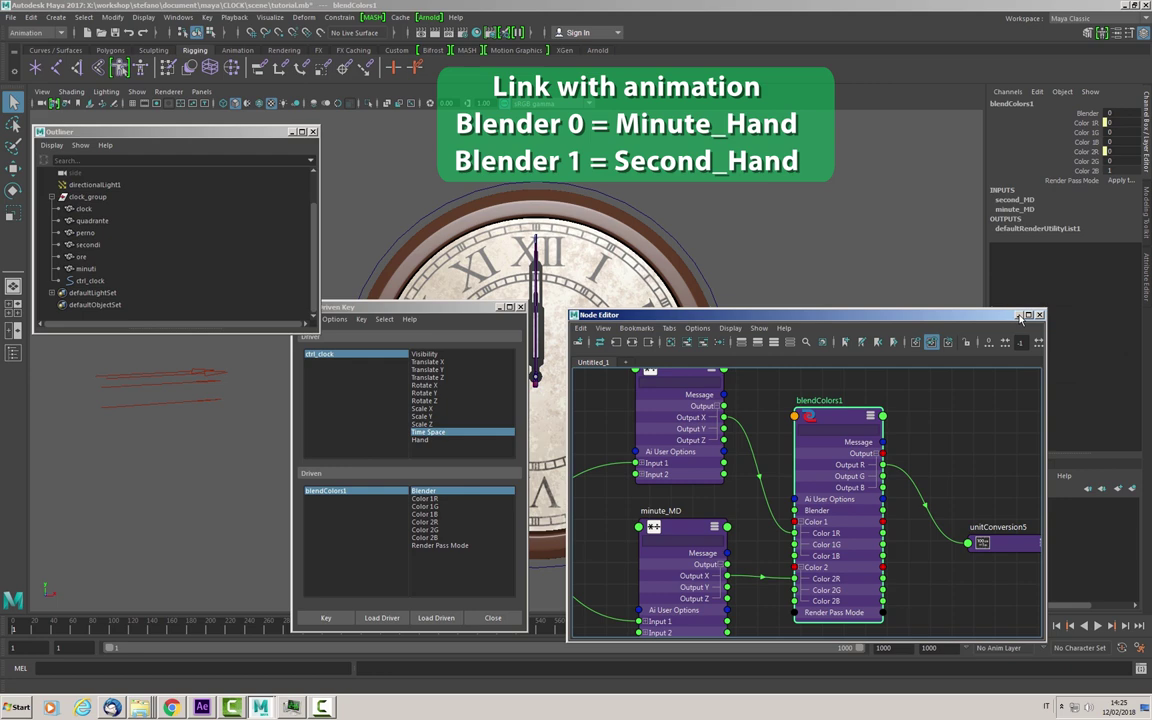
left_click(1018, 316)
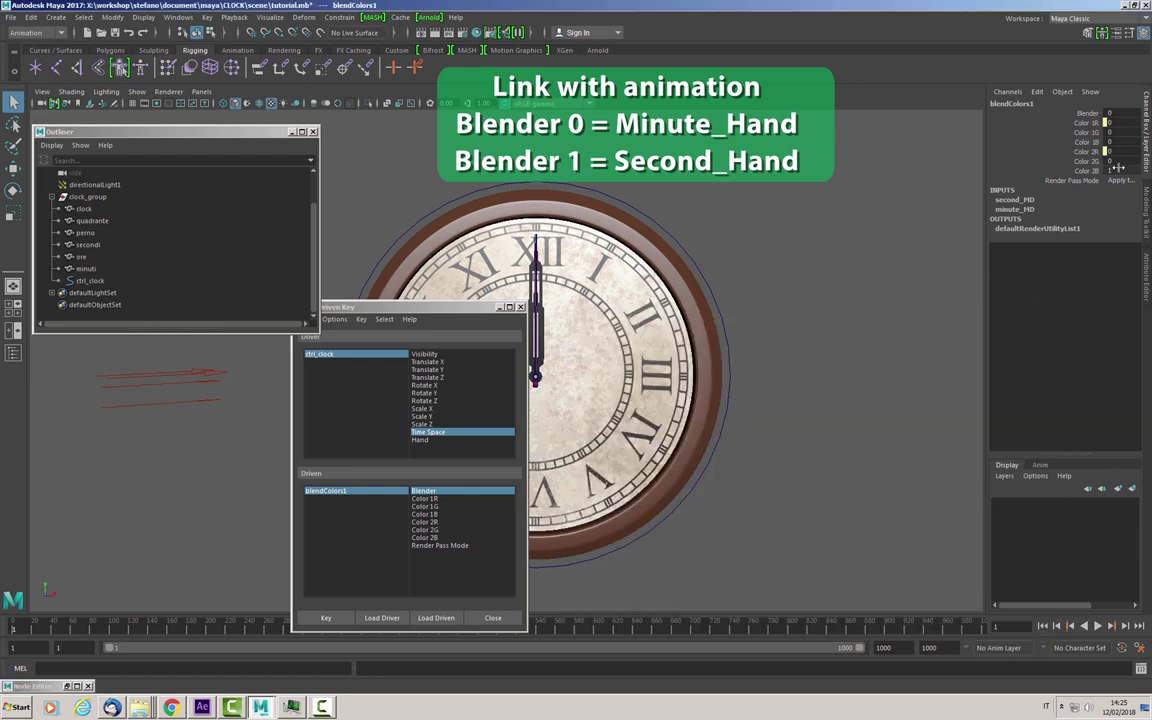
left_click(1110, 113)
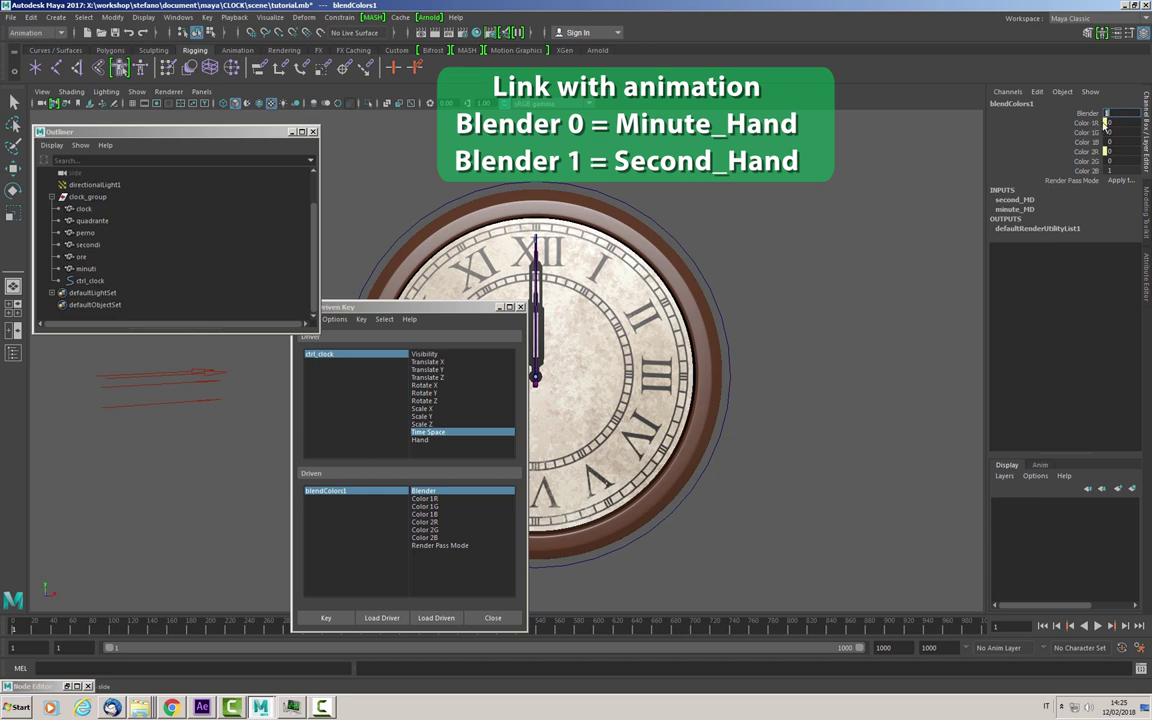
left_click(344, 622)
Set Blender to 1 and key it against Time Space Second_H.
type("1")
key("Return")
left_click(326, 619)
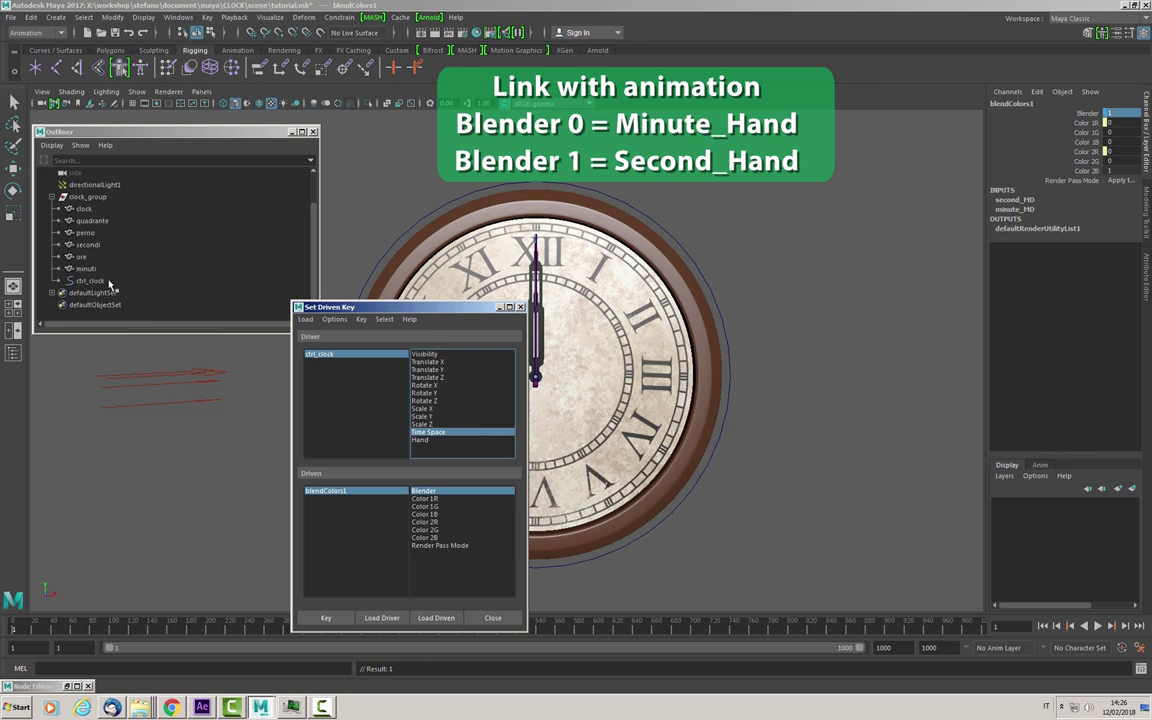
Switch ctrl_clock's Time Space to Minute_H and restore the Node Editor.
left_click(159, 283)
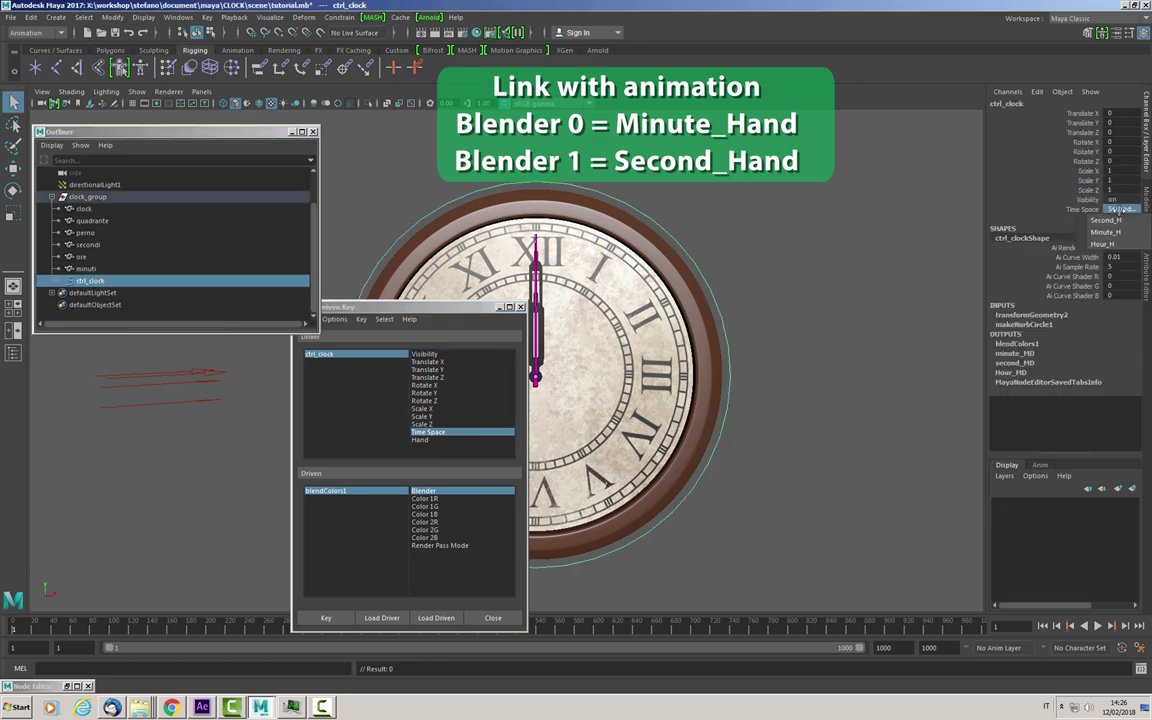
left_click(1116, 209)
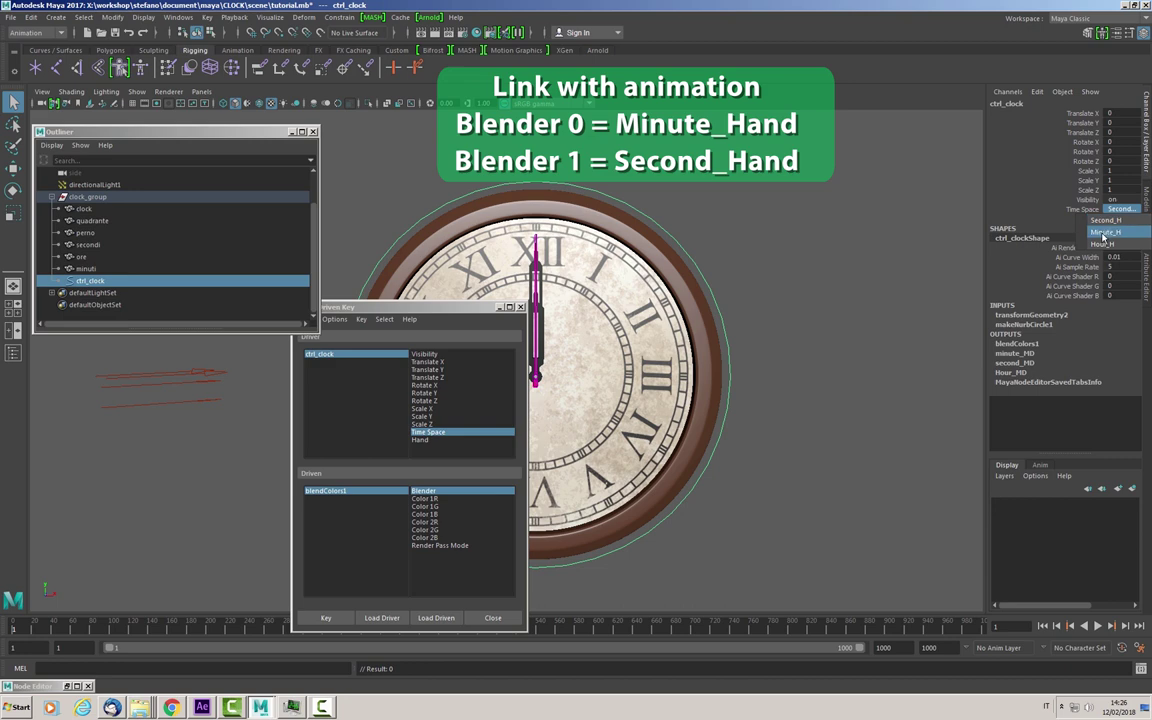
left_click(1103, 234)
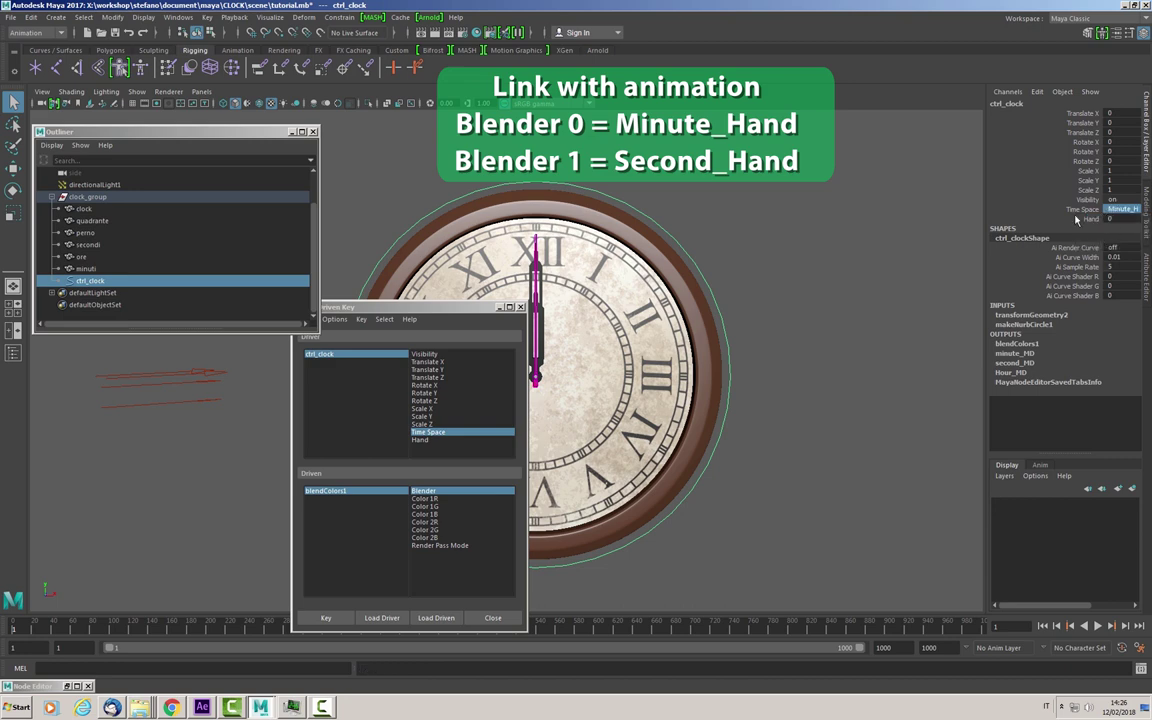
left_click(68, 687)
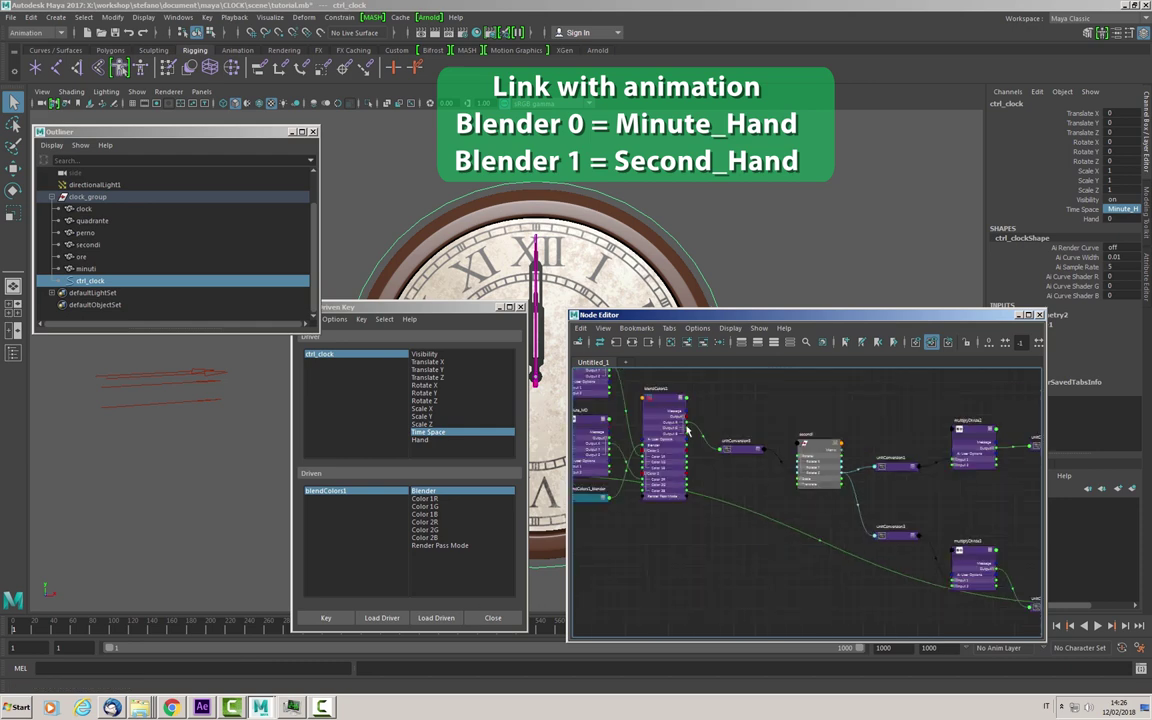
Key blendColors1 Blender 0 against Time Space Minute_H and minimize Set Driven Key.
double_click(667, 399)
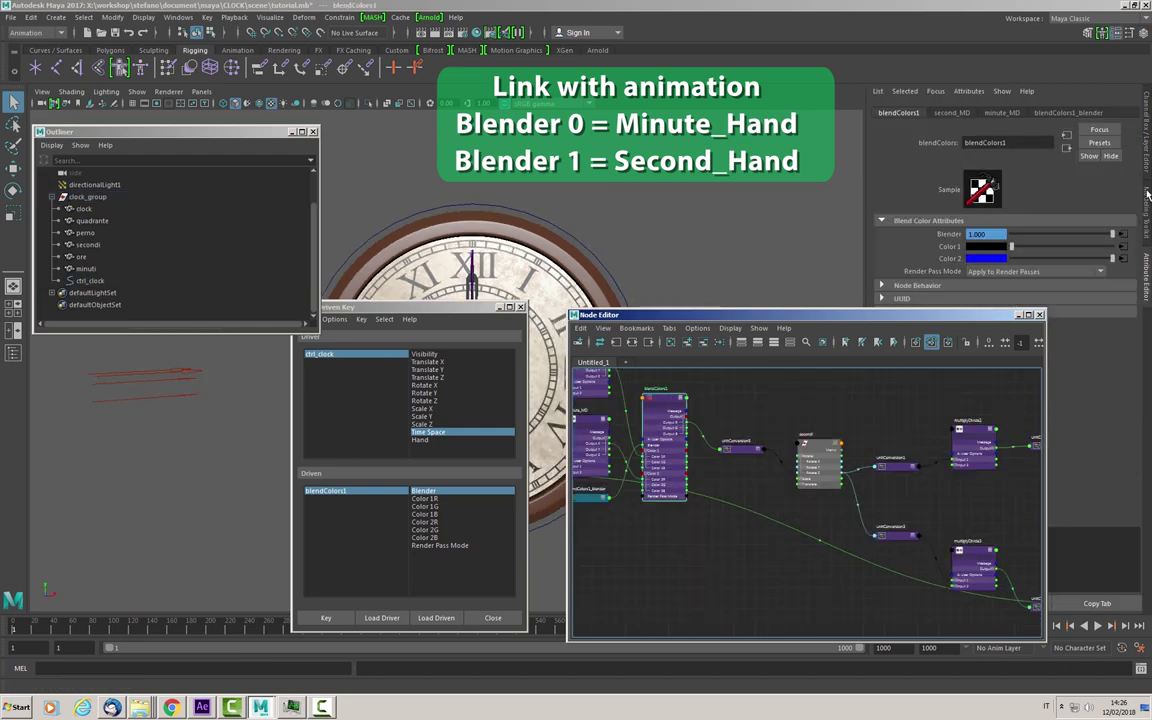
left_click(1148, 130)
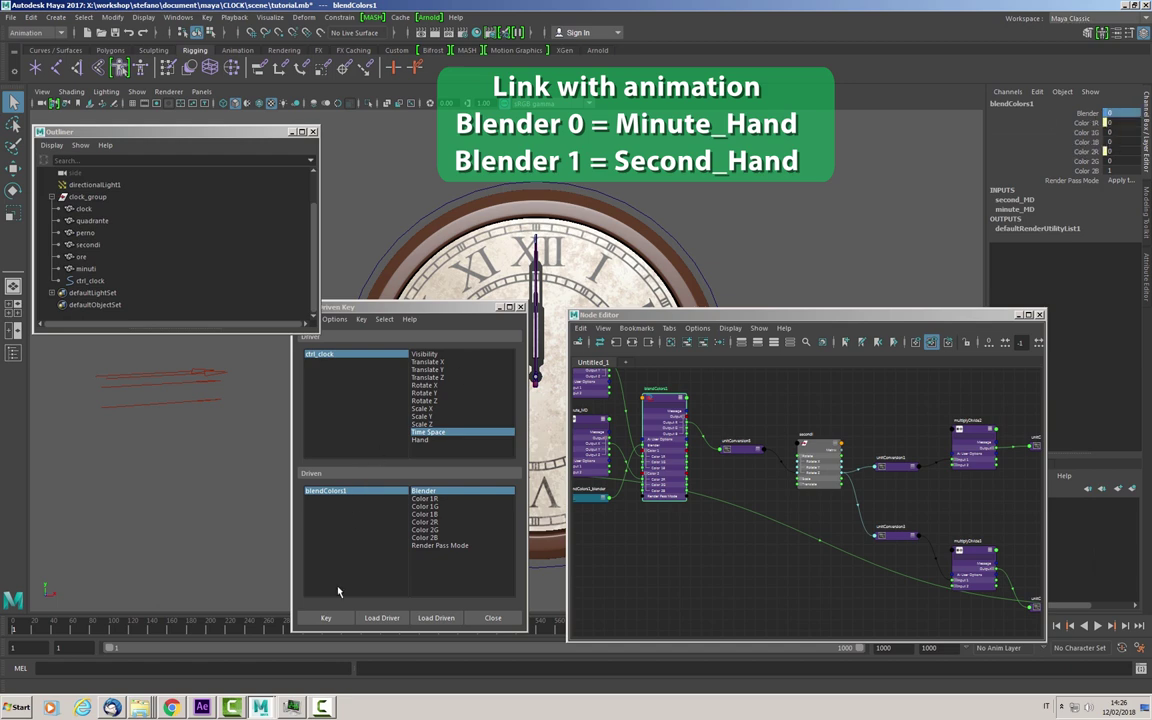
left_click(328, 620)
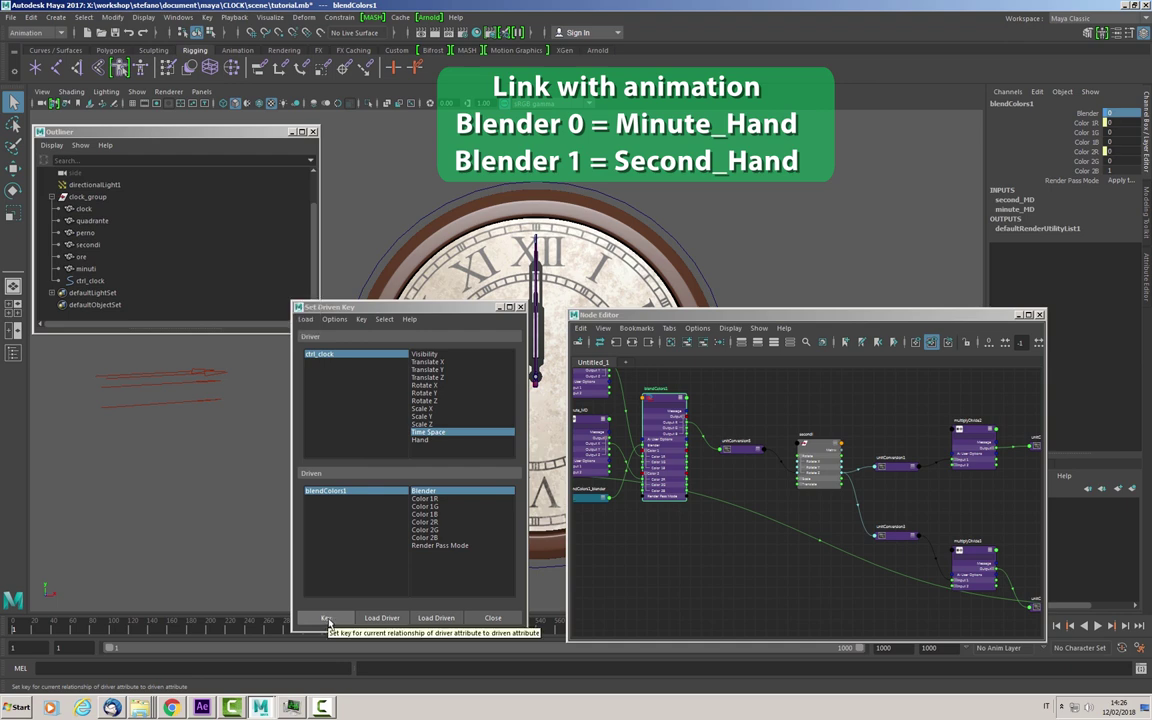
left_click(328, 620)
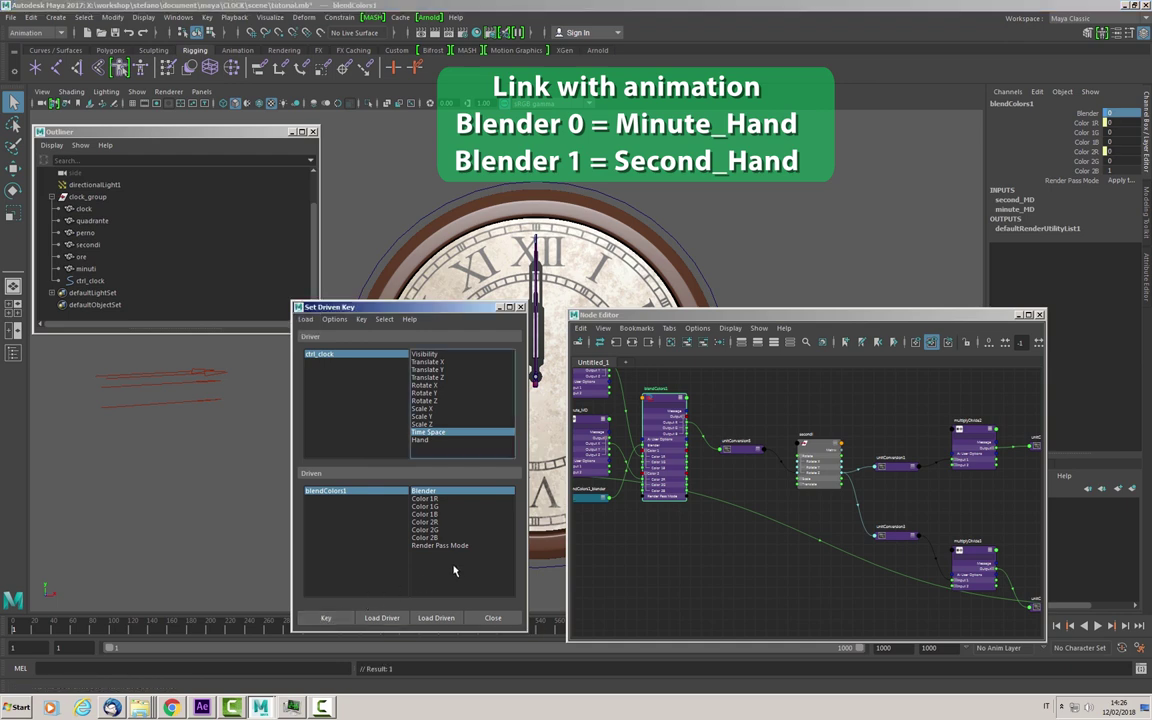
left_click(500, 308)
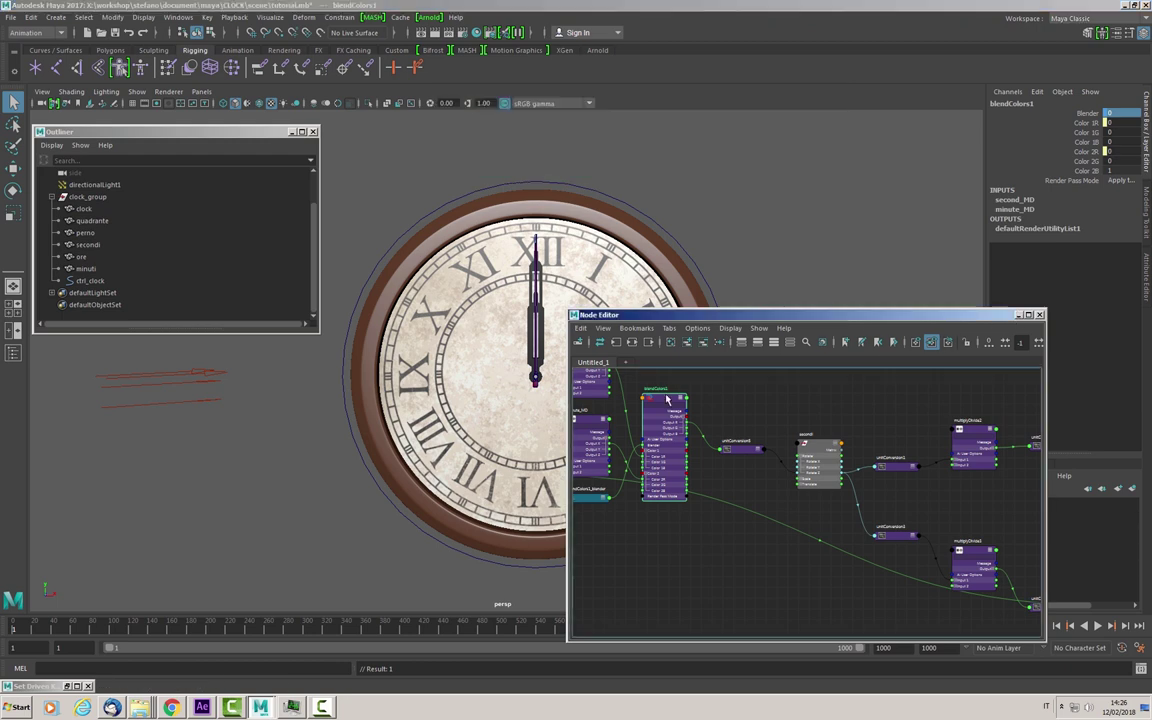
Float a blendColors1 attribute copy, then switch Time Space back to Second_H to verify Blender.
key("ctrl+a")
left_click(1097, 604)
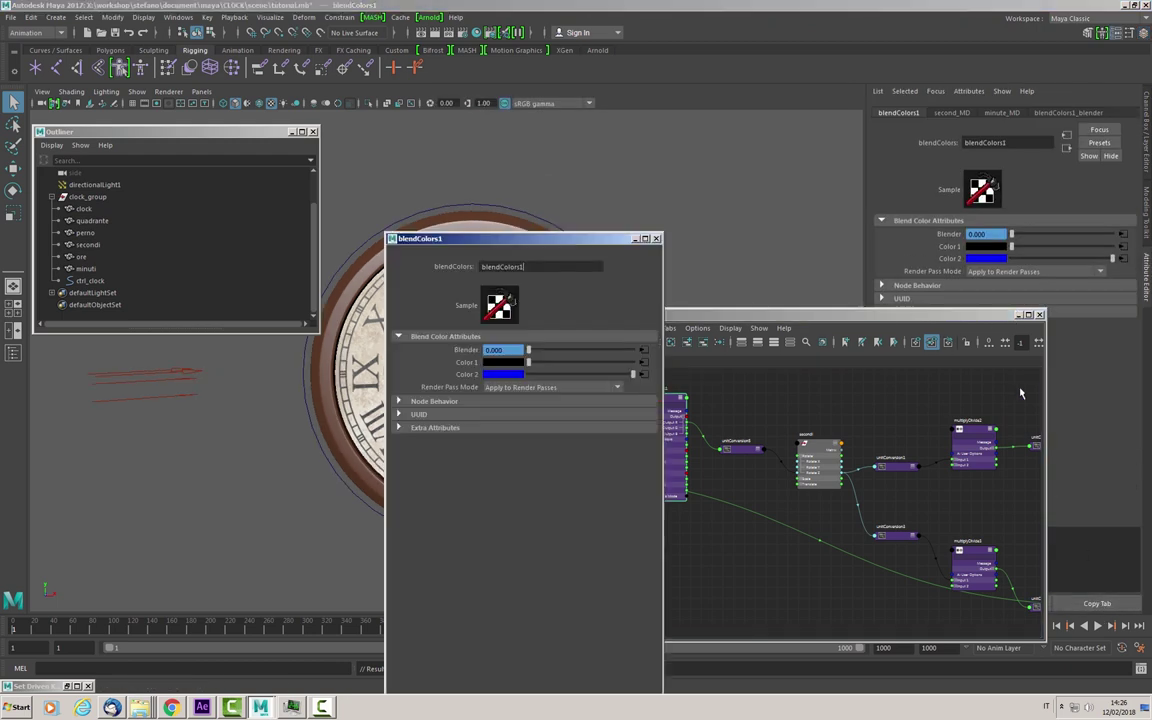
left_click_drag(519, 250, 734, 128)
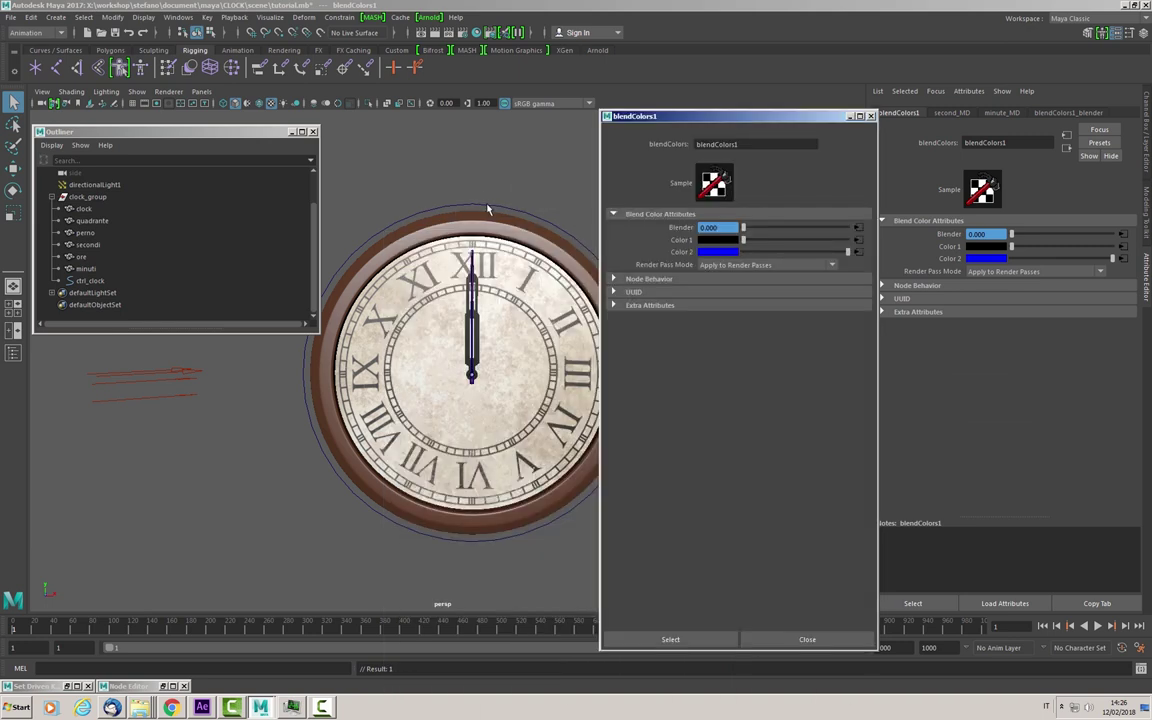
left_click(488, 209)
left_click(1146, 134)
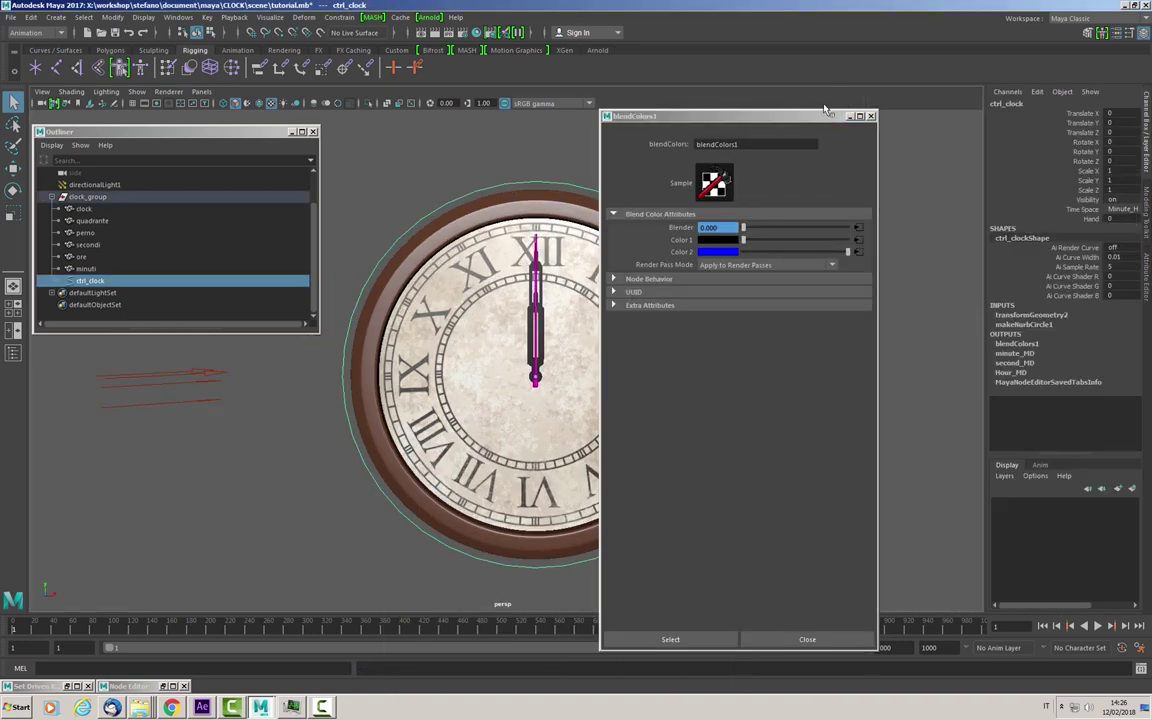
left_click_drag(826, 114, 921, 87)
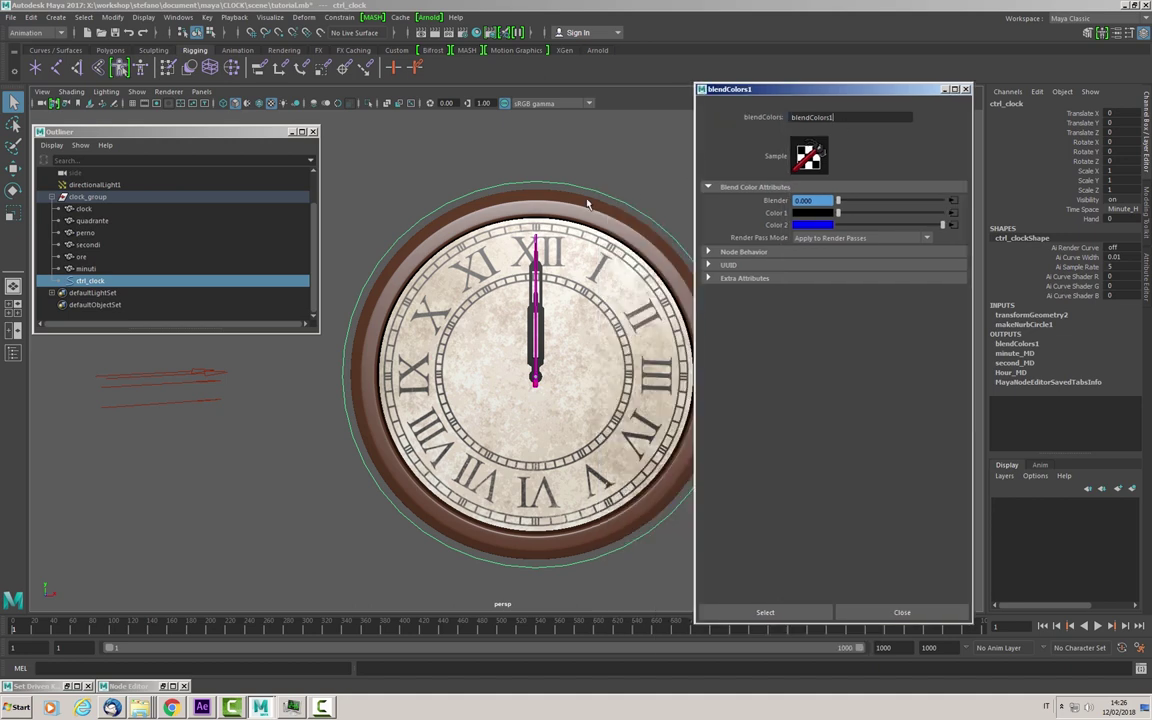
mouse_move(372, 255)
left_mouse_down("alt")
mouse_move(397, 283)
mouse_move(336, 286)
left_mouse_up("alt")
left_click(1120, 209)
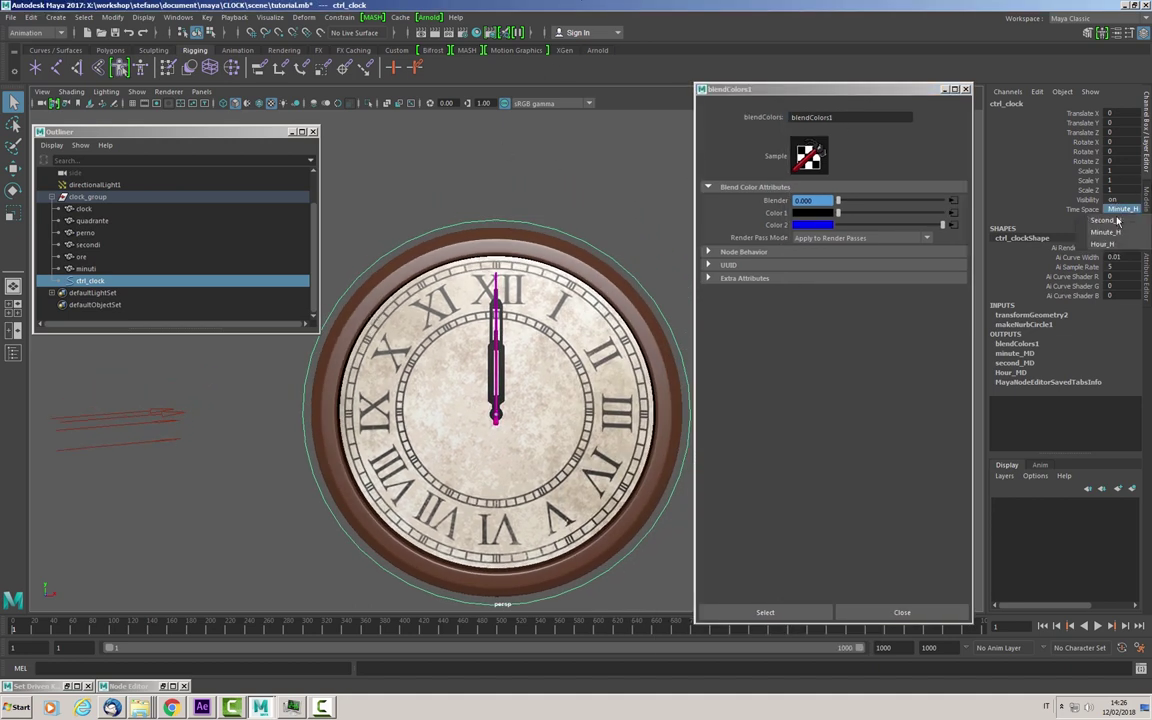
left_click(1117, 220)
Drag ctrl_clock's Hand value in the Channel Box to turn the clock hand.
left_click(1093, 219)
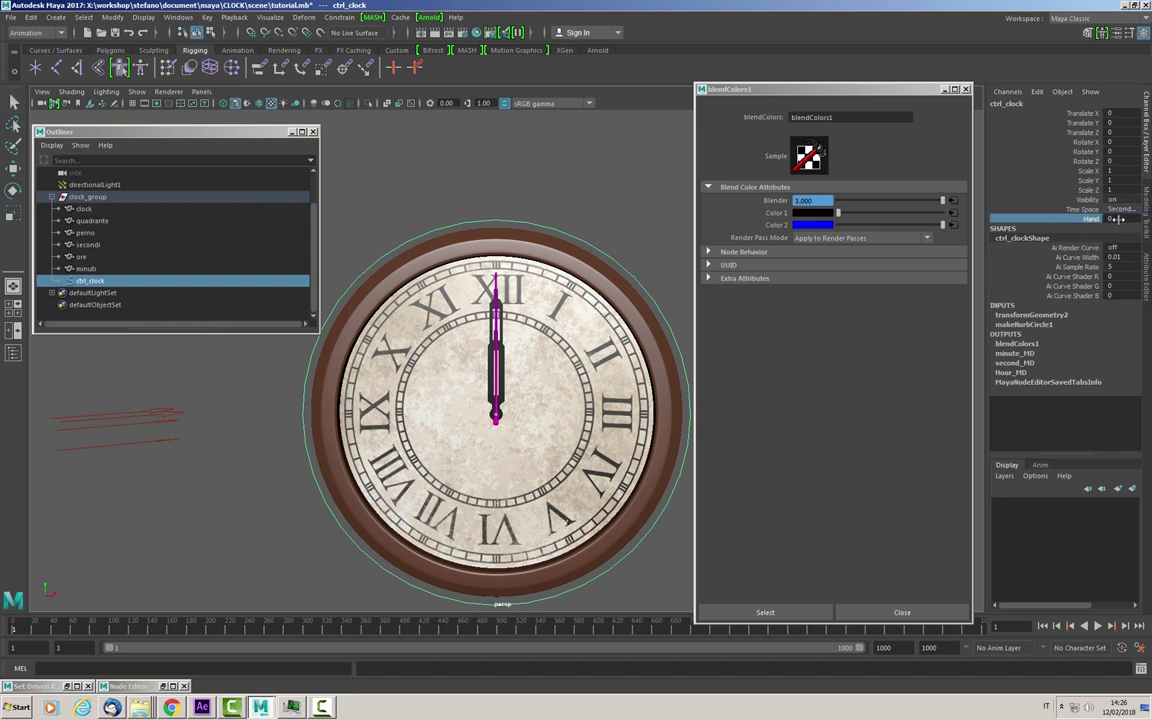
double_click(1114, 219)
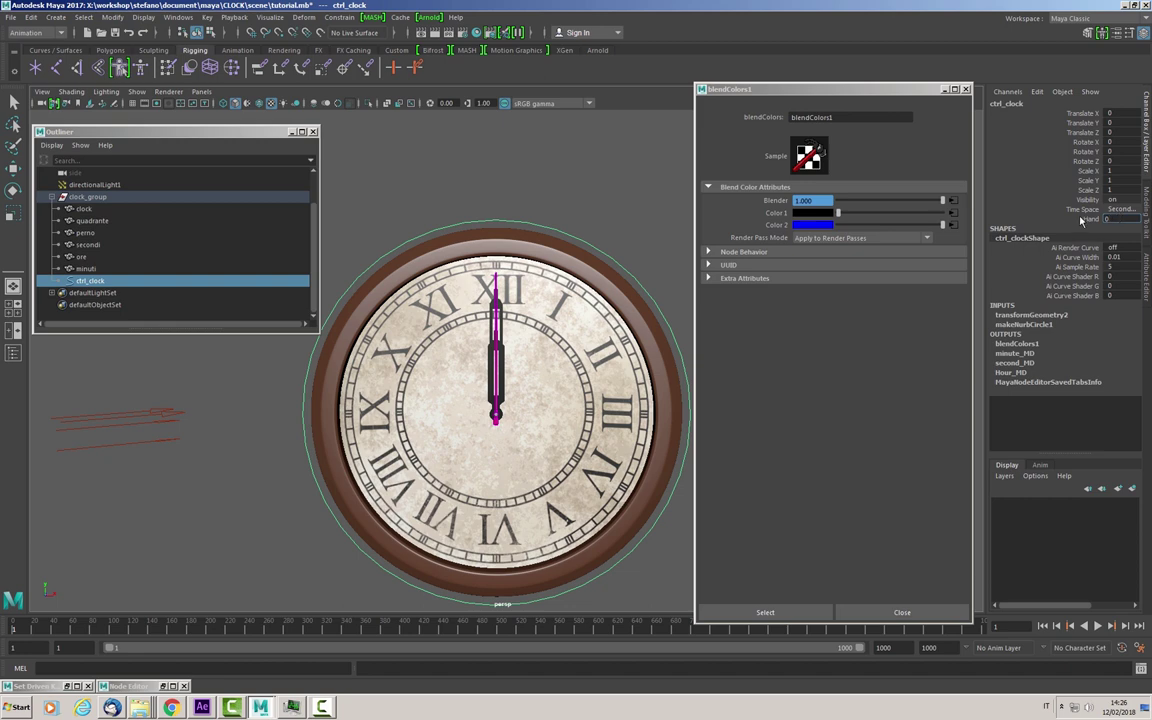
mouse_move(928, 221)
middle_mouse_down()
mouse_move(910, 213)
mouse_move(1005, 221)
mouse_move(970, 221)
middle_mouse_up()
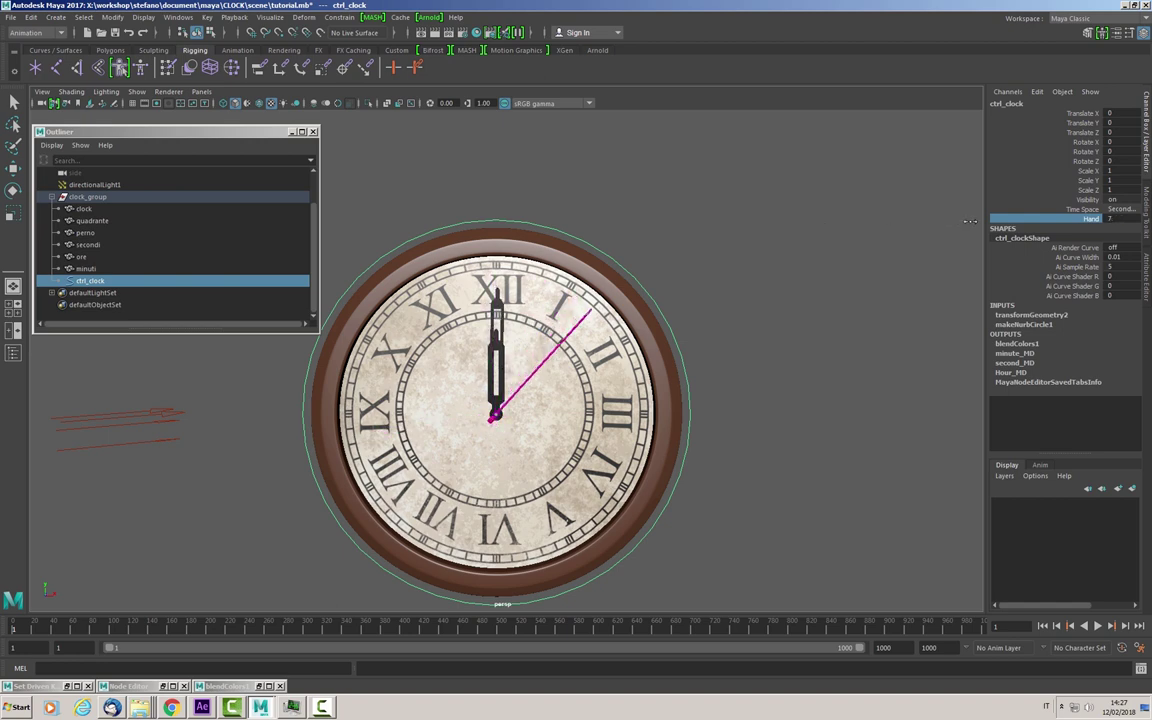
Switch Time Space to Minute_H, sweep Hand, then reset Hand to 0 so the hands point at XII.
left_click(1118, 209)
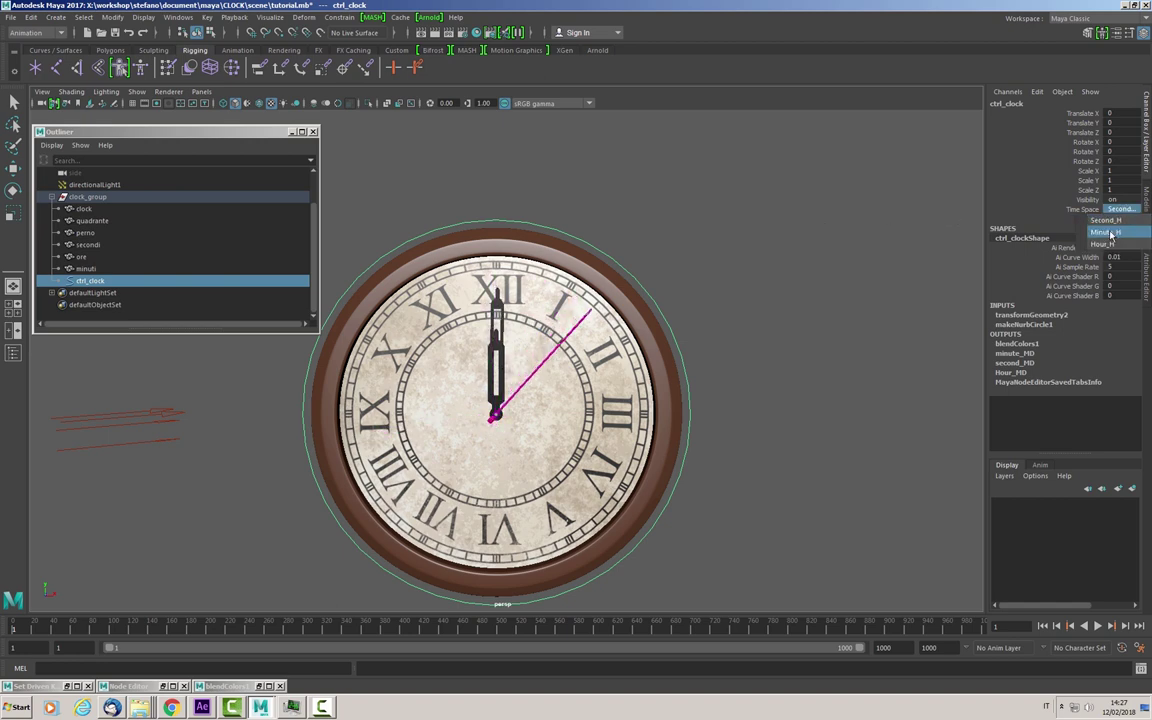
left_click(1106, 232)
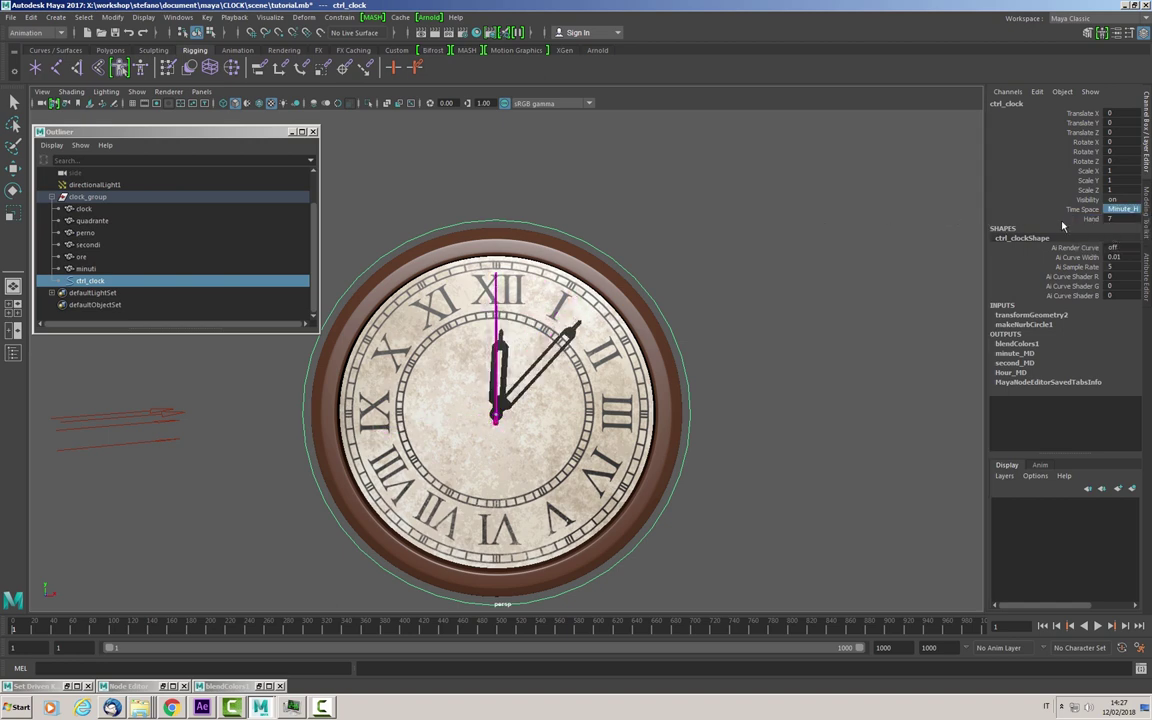
left_click(1091, 219)
mouse_move(961, 220)
middle_mouse_down()
mouse_move(876, 220)
mouse_move(898, 226)
middle_mouse_up()
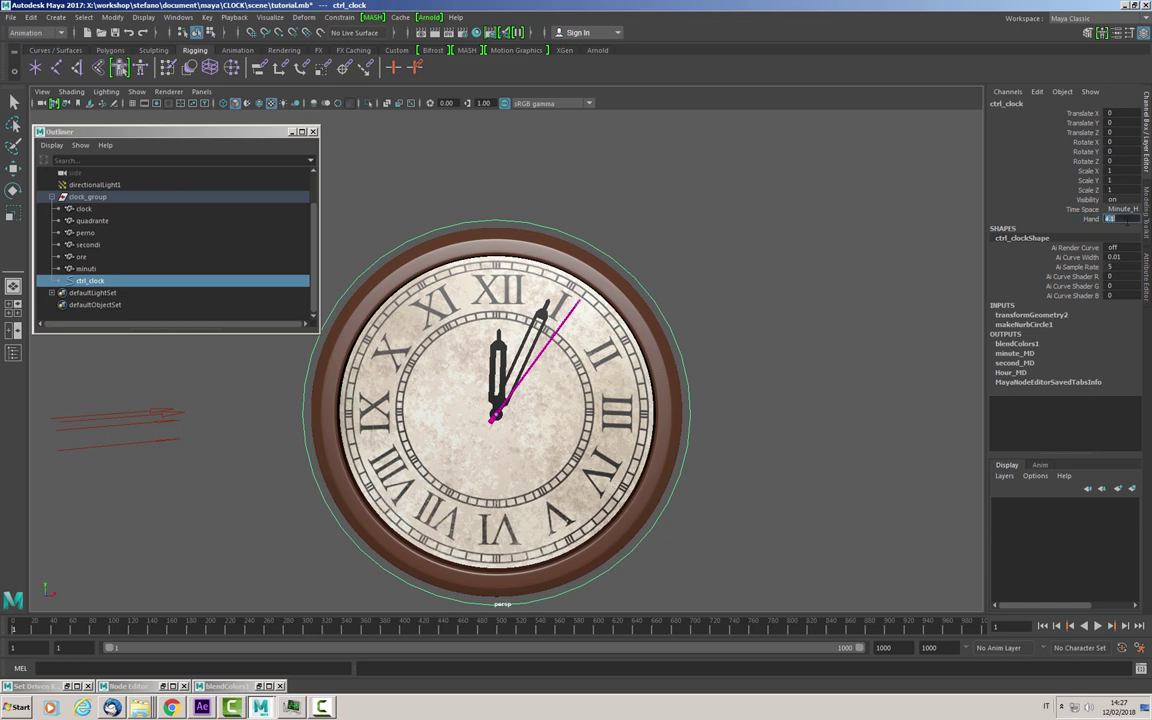
key("Return")
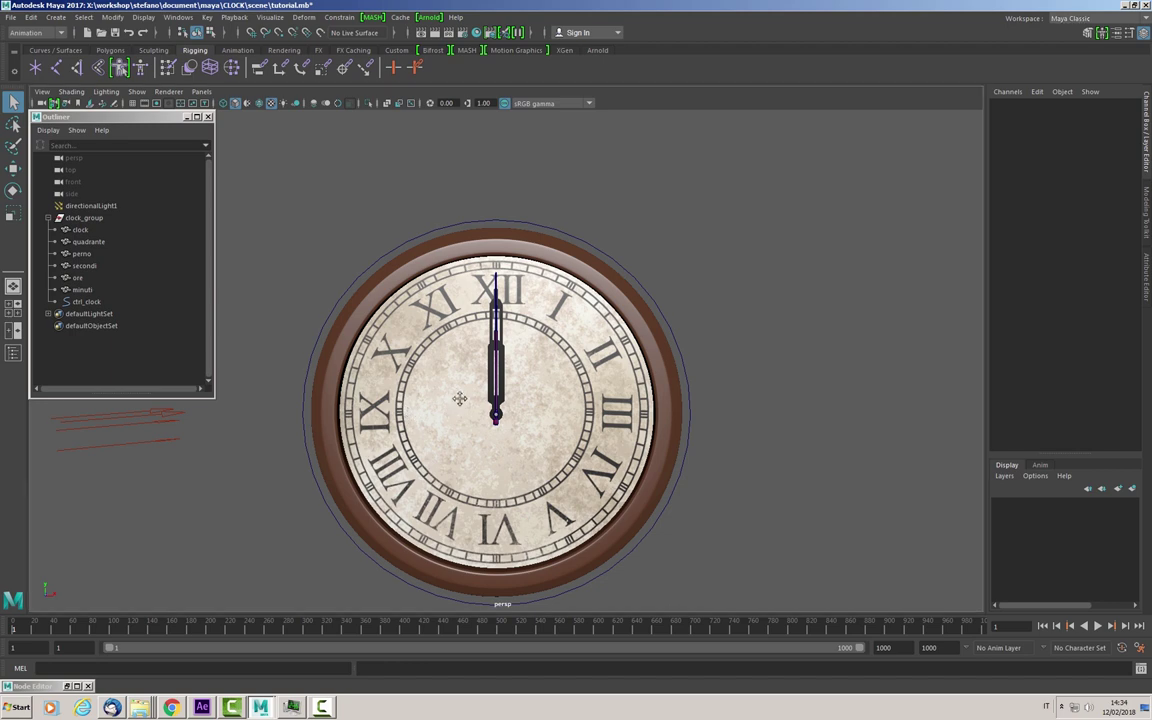
middle_click_drag(414, 366, 416, 334, "alt")
middle_click_drag(523, 354, 523, 355, "alt")
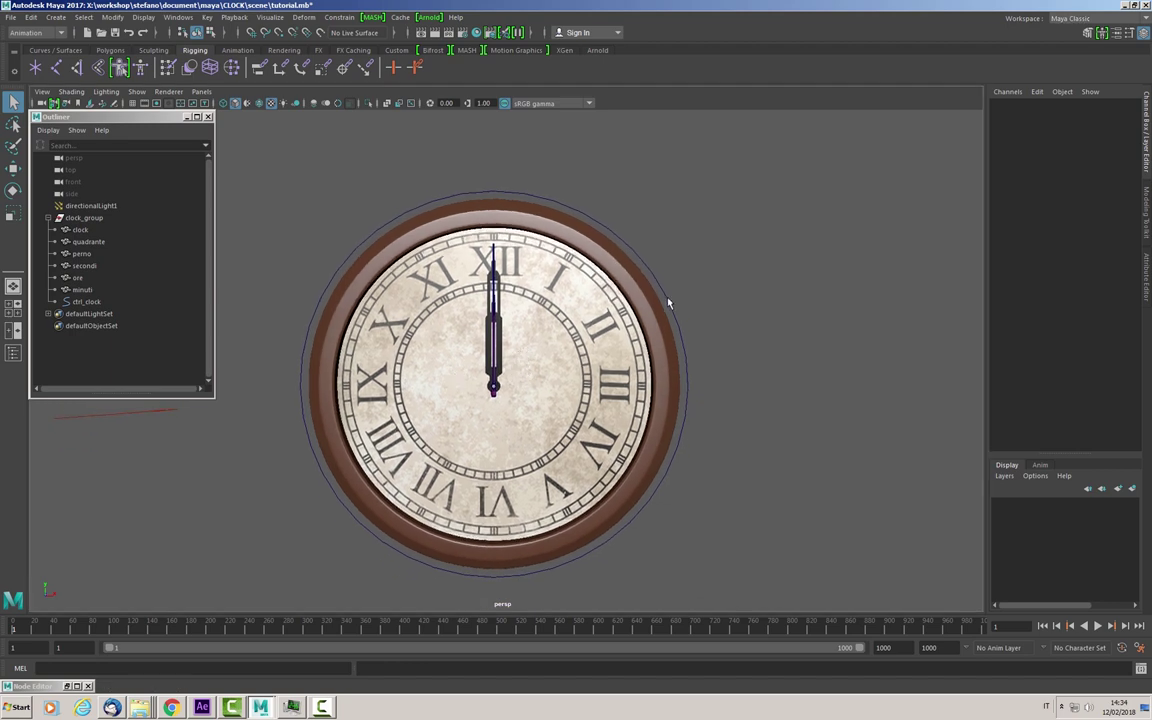
Open the Set Driven Key window from the Key menu, close it, and restore the Node Editor.
left_click(83, 17)
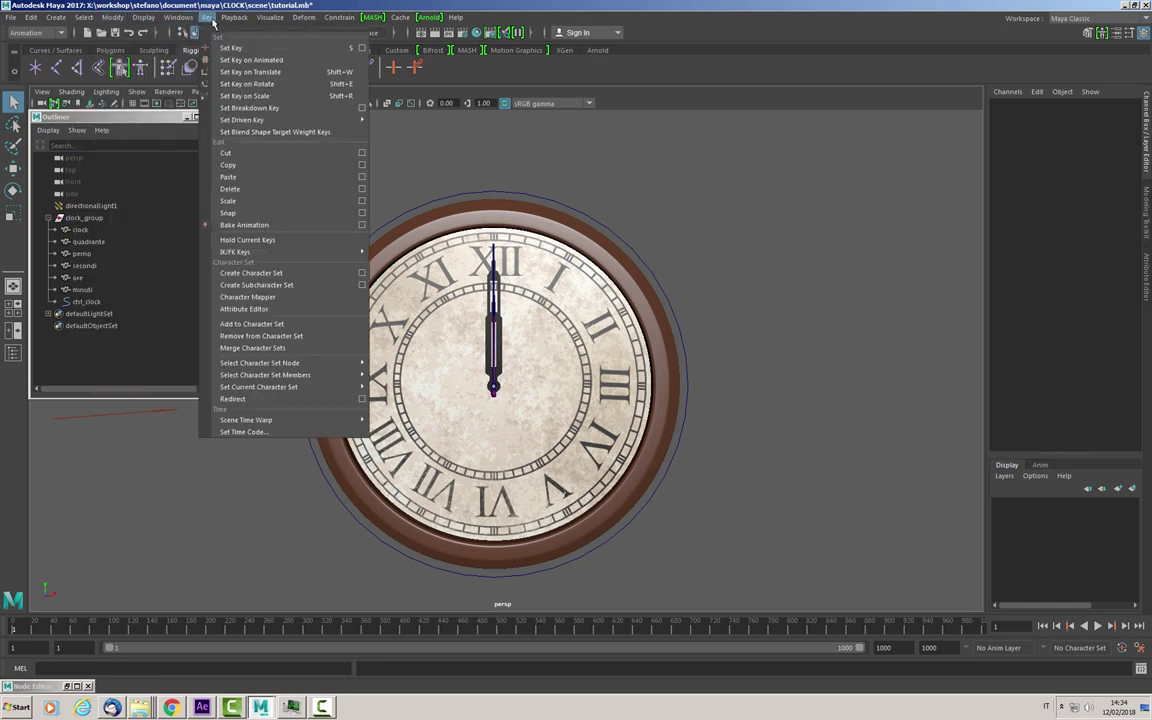
mouse_move(242, 120)
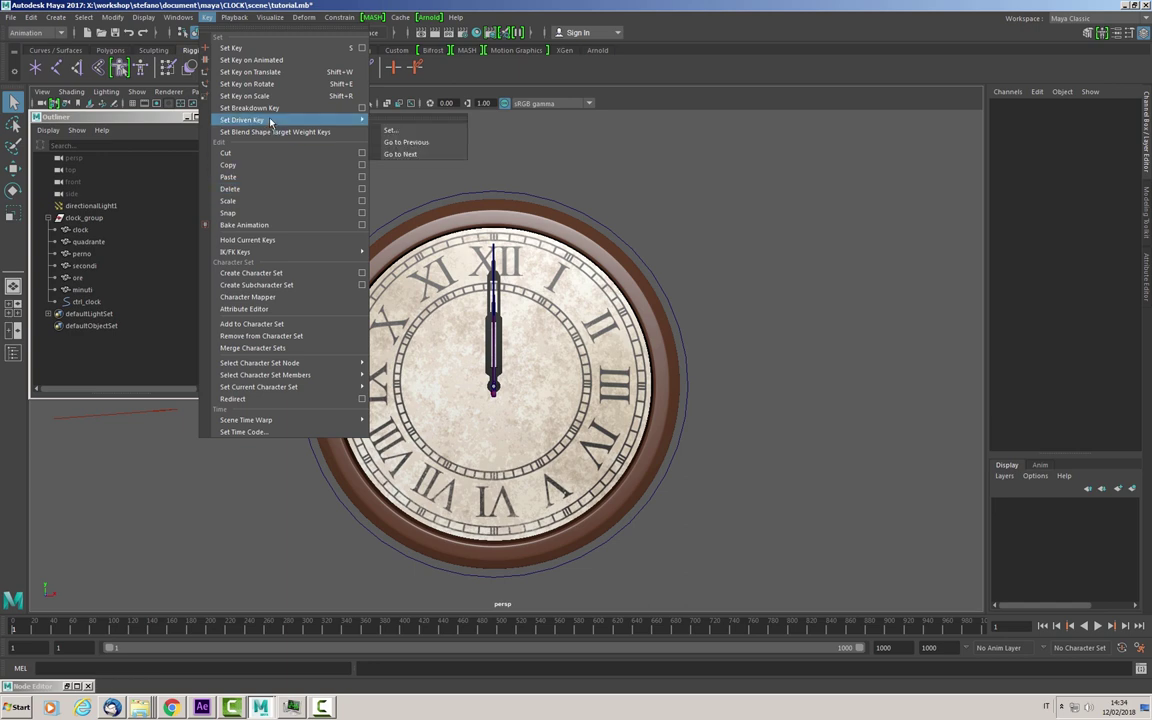
left_click(446, 132)
mouse_move(478, 162)
left_mouse_down()
mouse_move(307, 185)
mouse_move(318, 228)
mouse_move(298, 261)
left_mouse_up()
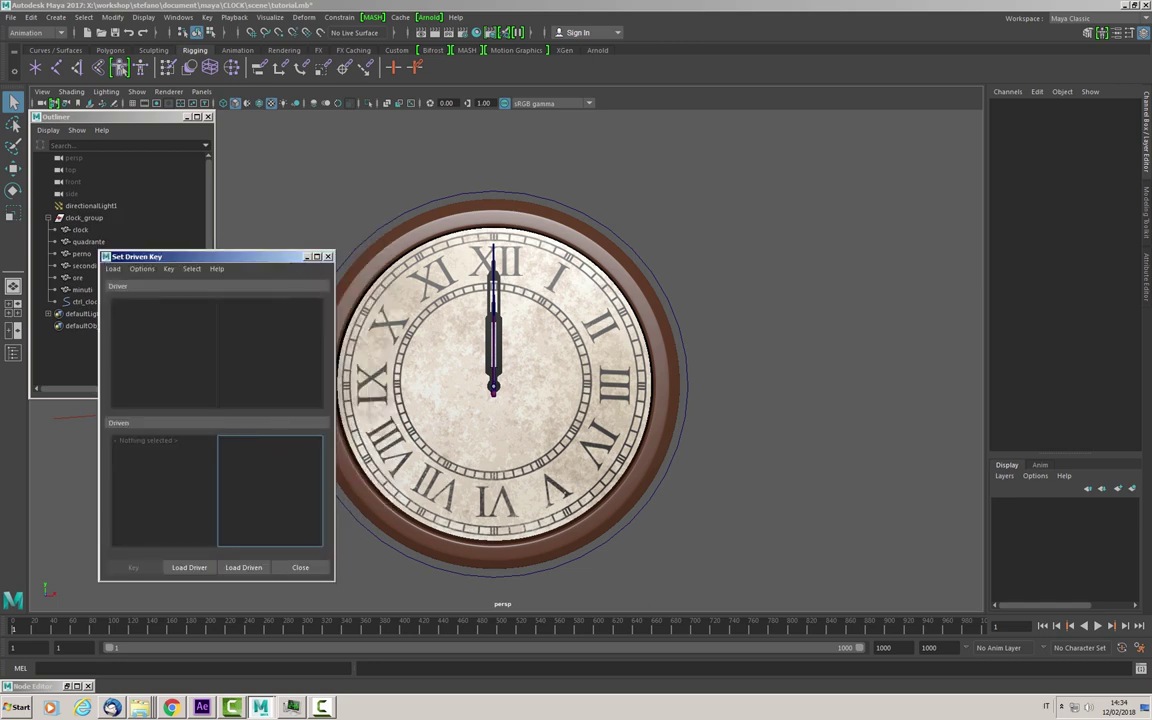
left_click(80, 301)
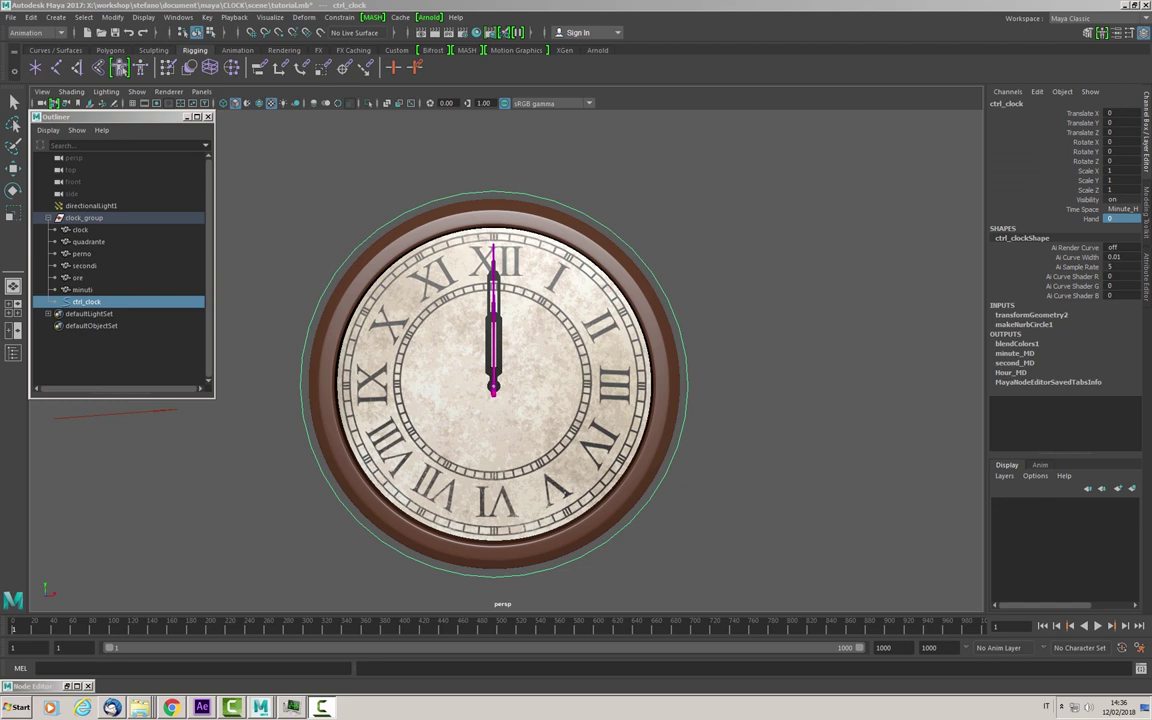
left_click(67, 687)
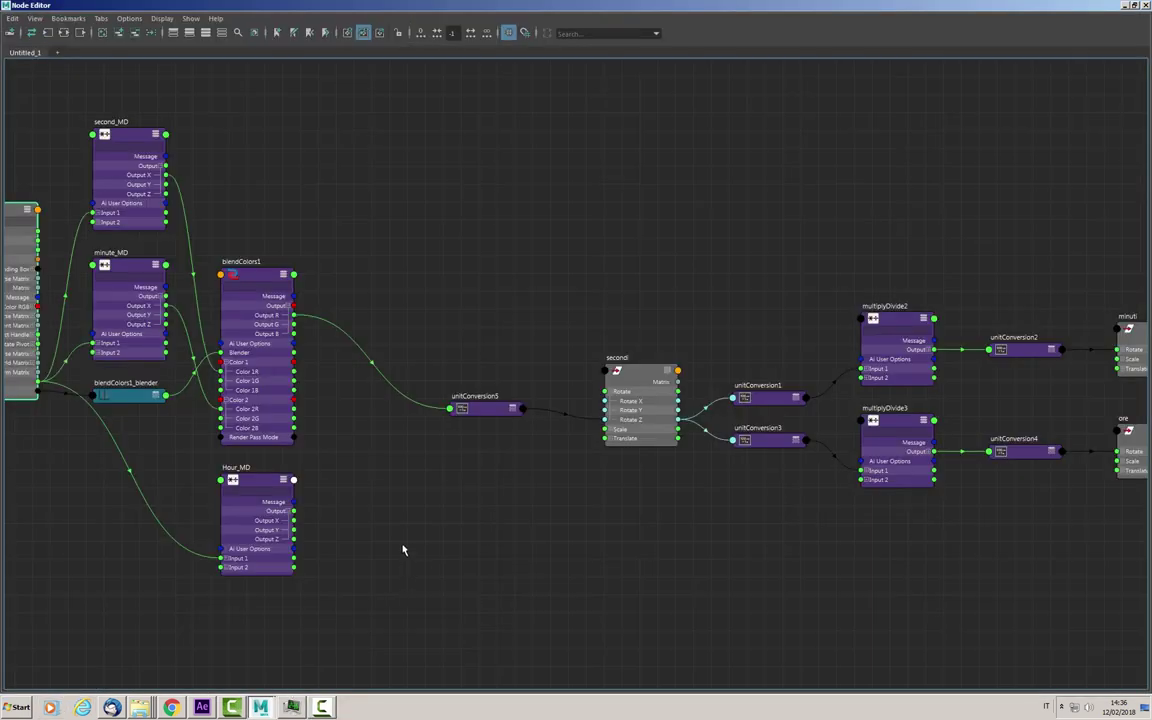
Frame the nodes around ctrl_clock and rename blendColors1 to sec_min.
middle_click_drag(398, 525, 679, 519, "alt")
scroll(675, 526, "up", 3)
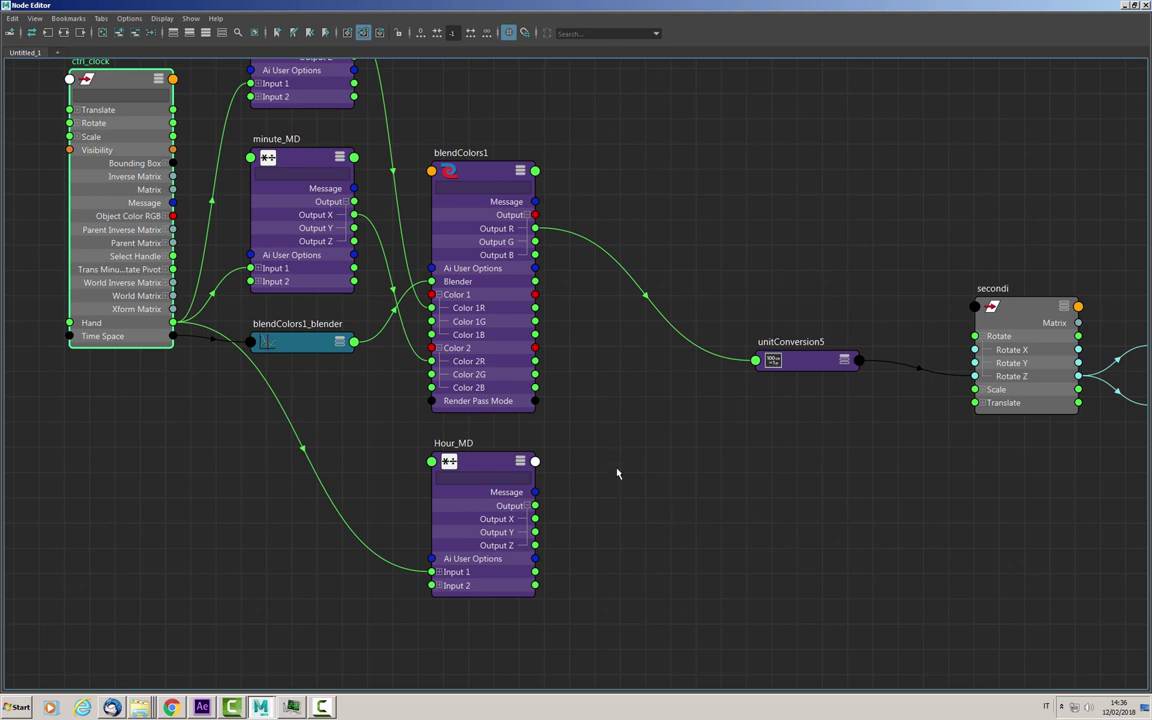
middle_click_drag(617, 473, 642, 525, "alt")
mouse_move(503, 515)
left_mouse_down()
mouse_move(513, 503)
mouse_move(505, 510)
left_mouse_up()
left_click_drag(502, 224, 500, 215)
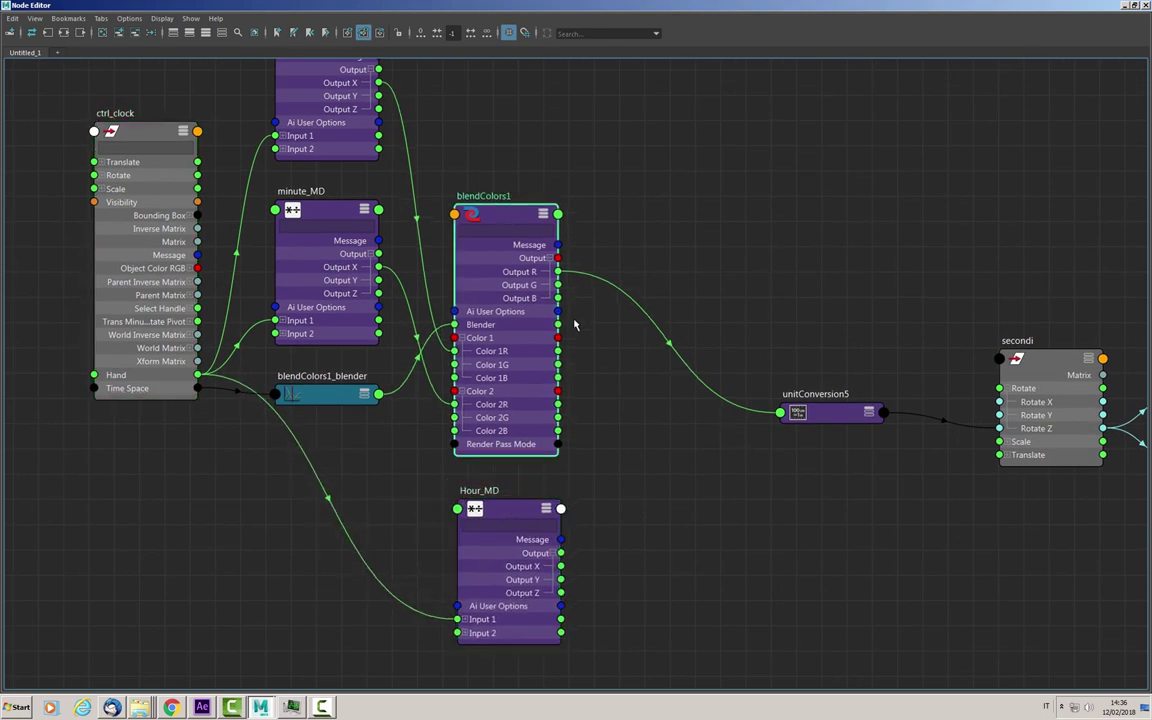
double_click(484, 197)
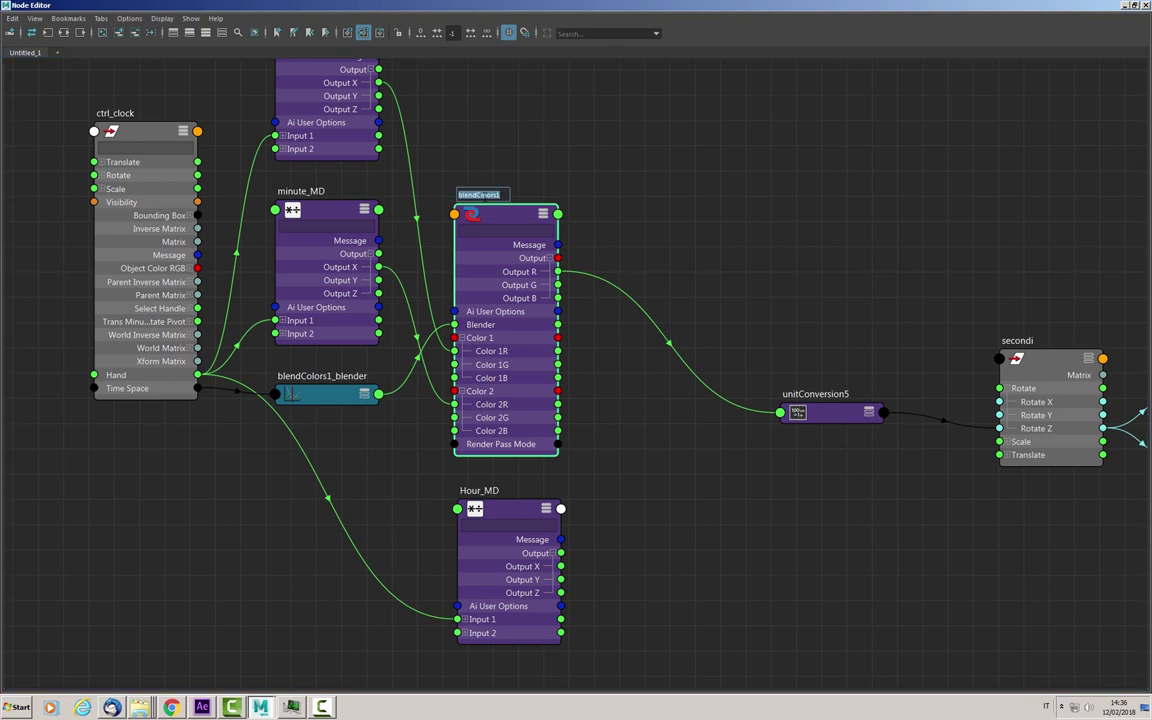
type("sec_min")
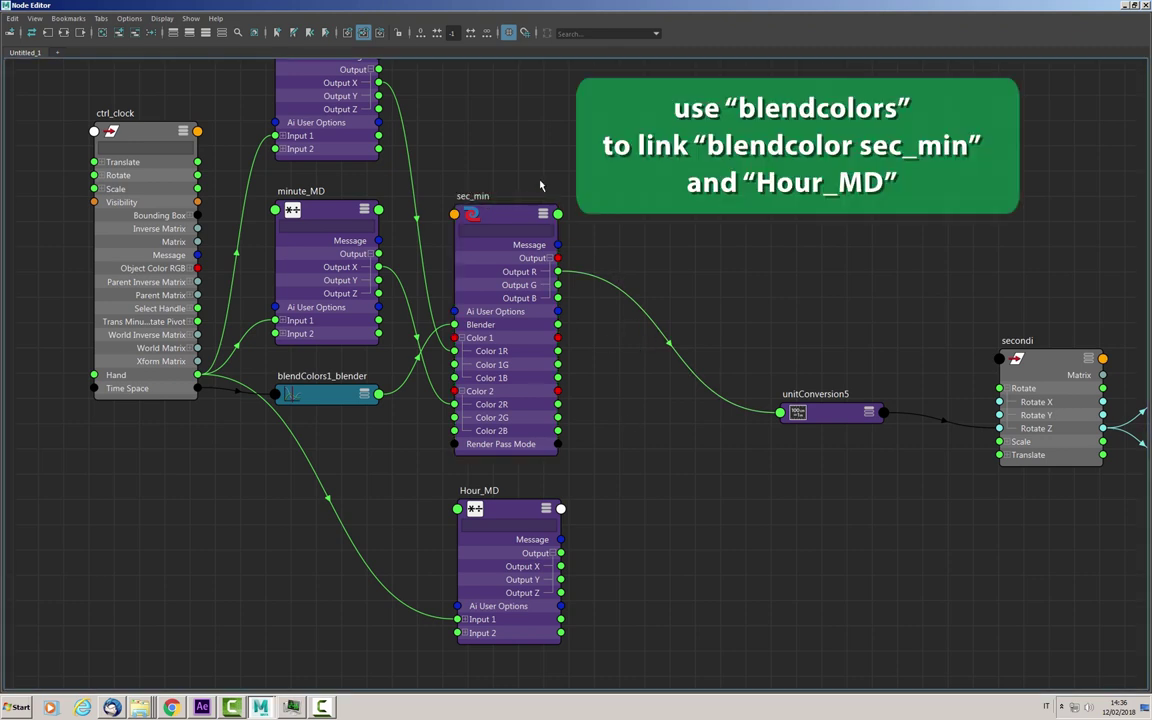
Confirm the sec_min name and create a new blendColors node.
left_click_drag(499, 215, 499, 199)
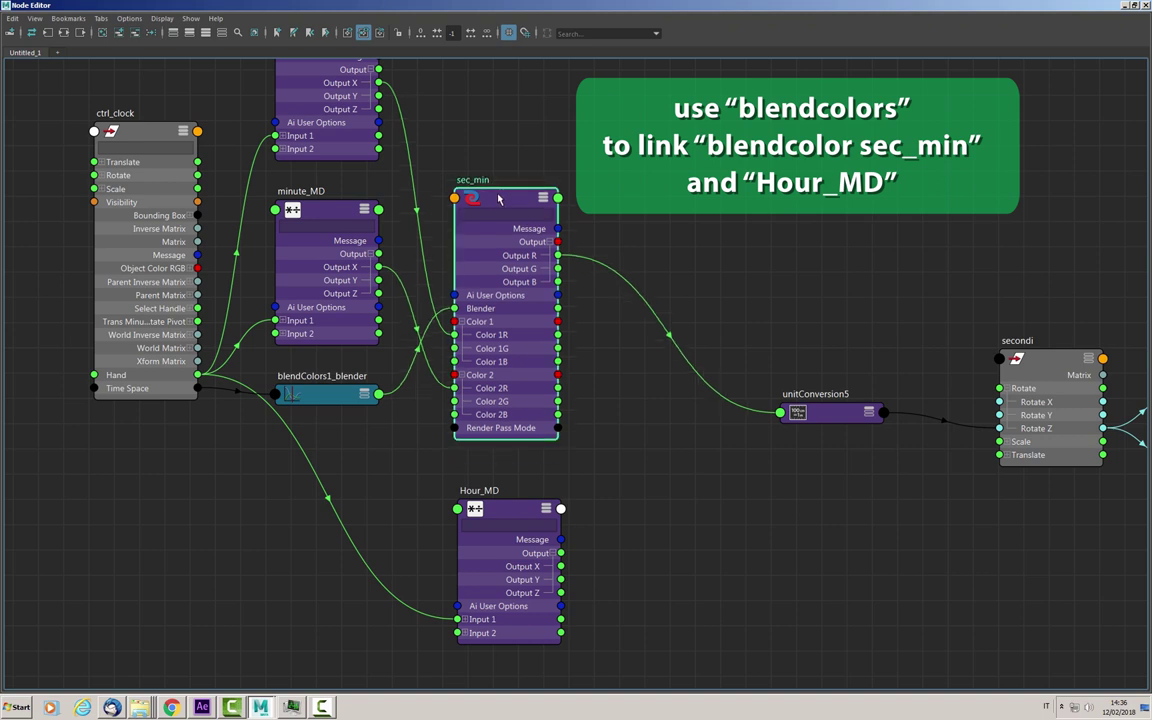
left_click(673, 540)
key("Tab")
type("ble")
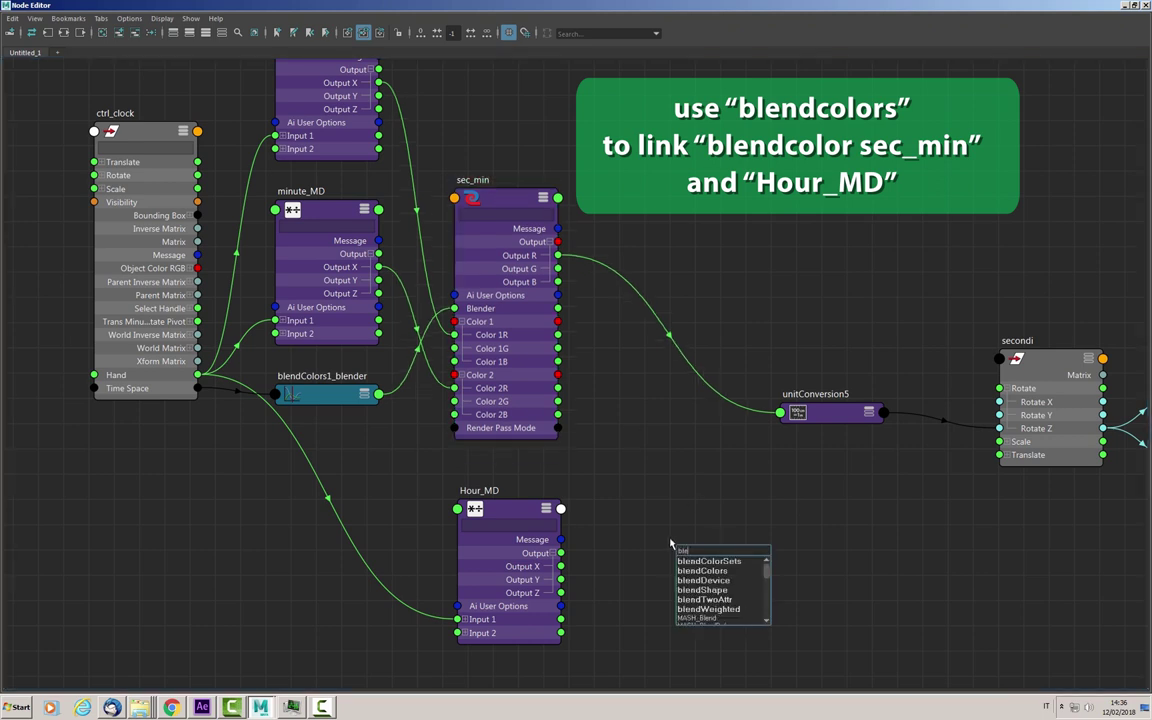
left_click(723, 572)
key("Return")
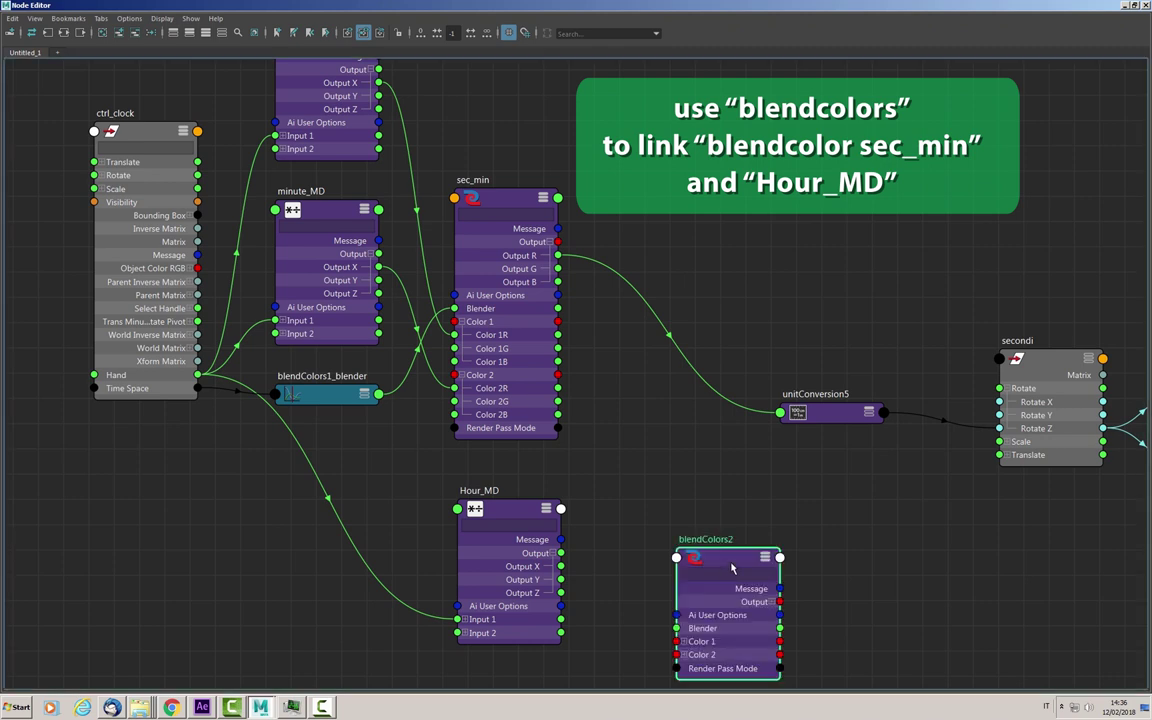
Place the new blendColors node beside Hour_MD and rename it sec_min_hour.
left_click_drag(697, 555, 700, 515)
double_click(688, 498)
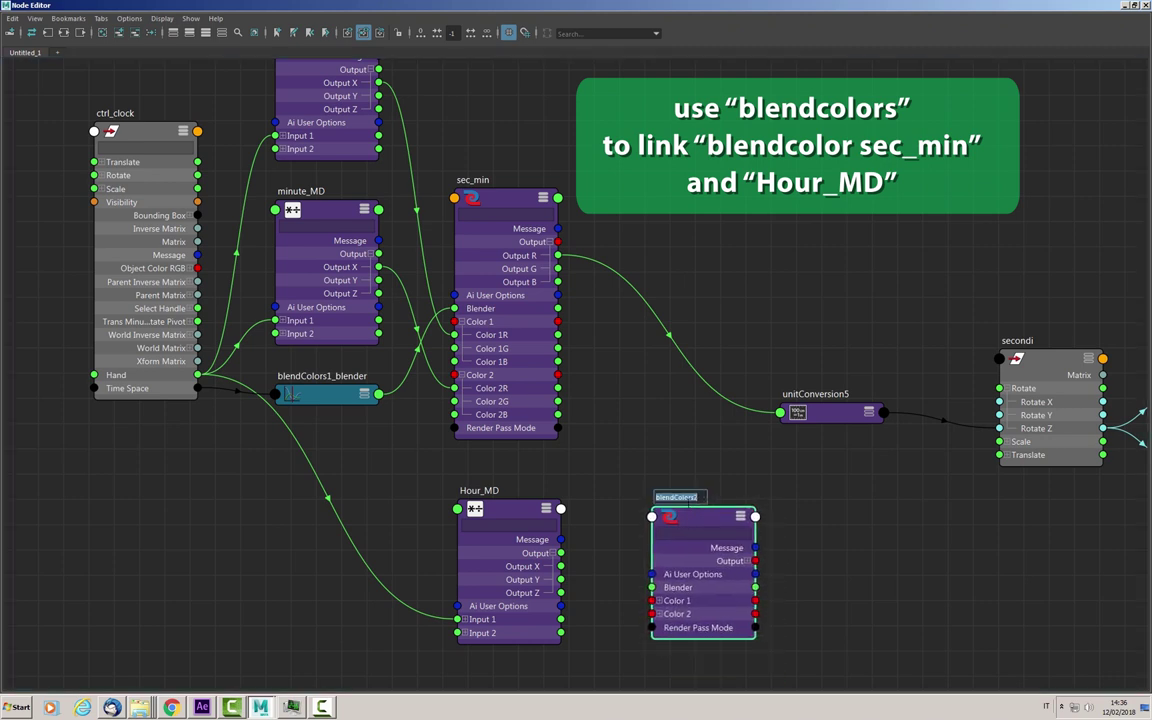
type("sec_min_hour")
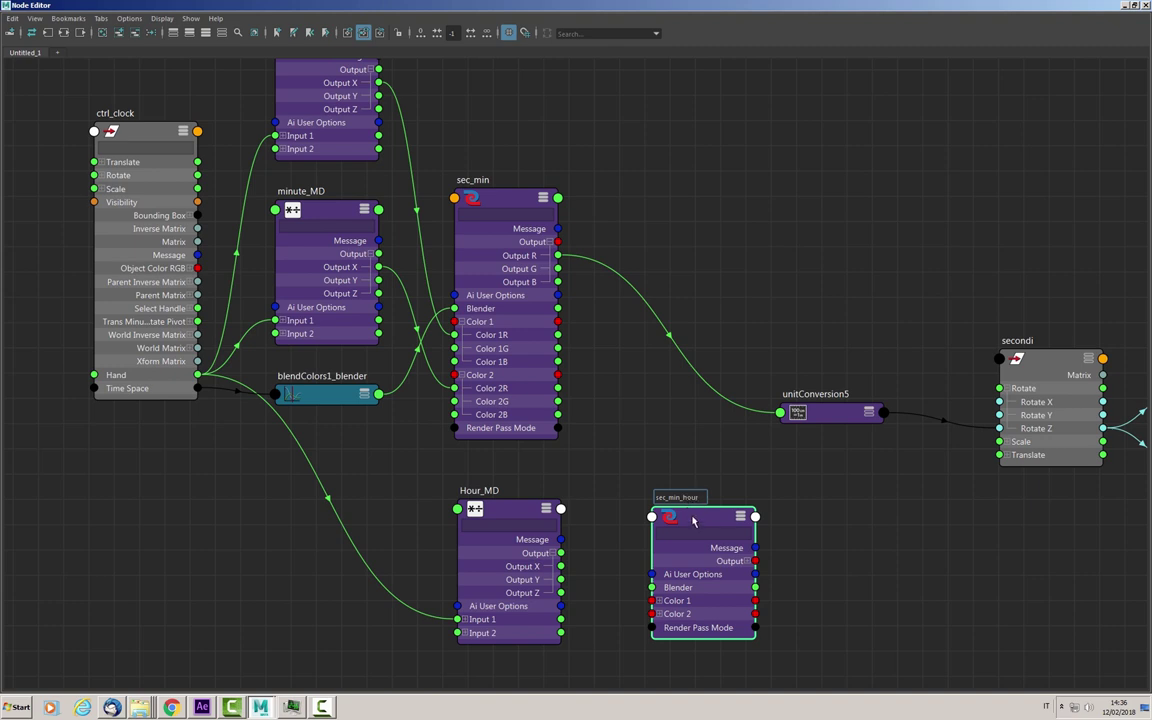
key("Return")
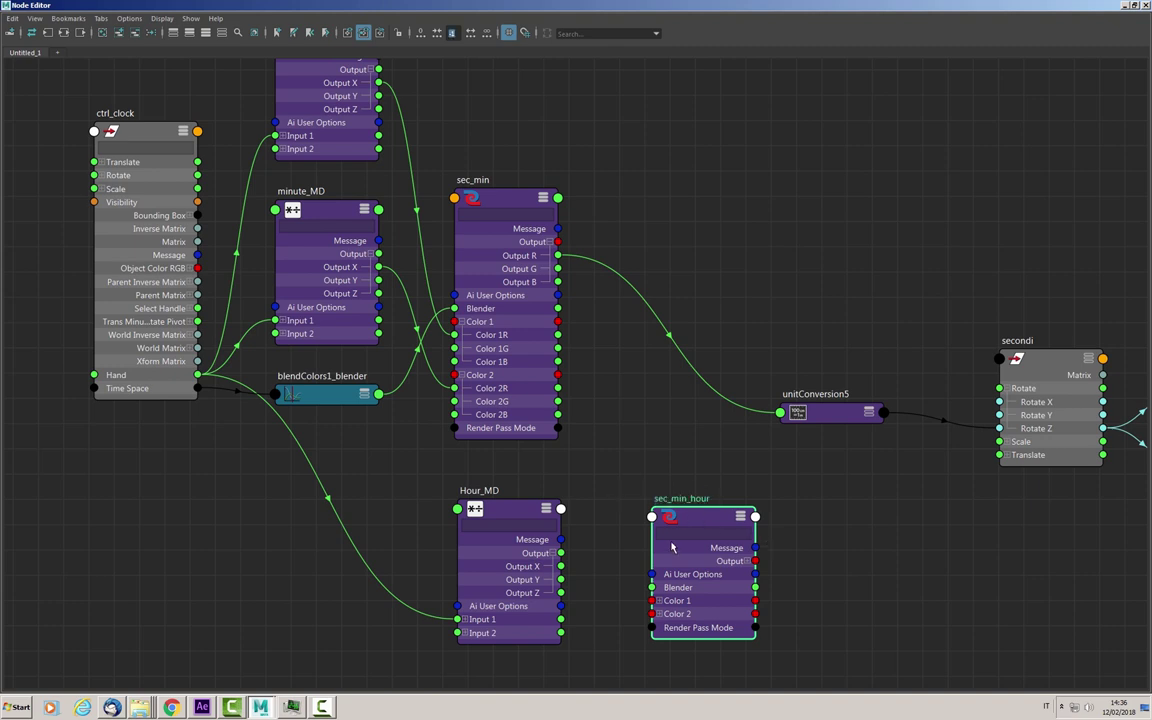
left_click_drag(700, 519, 727, 464)
Delete unitConversion5 and expand sec_min_hour's Color 1, Color 2 and Output into channels.
left_click(812, 415)
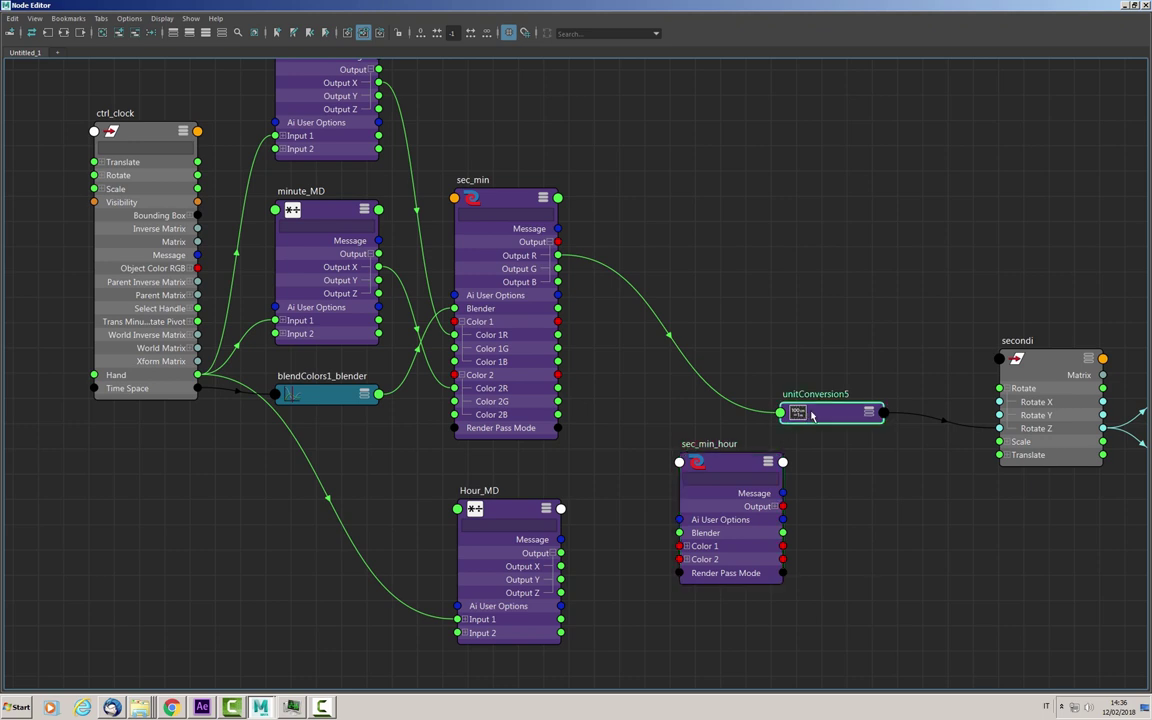
key("Delete")
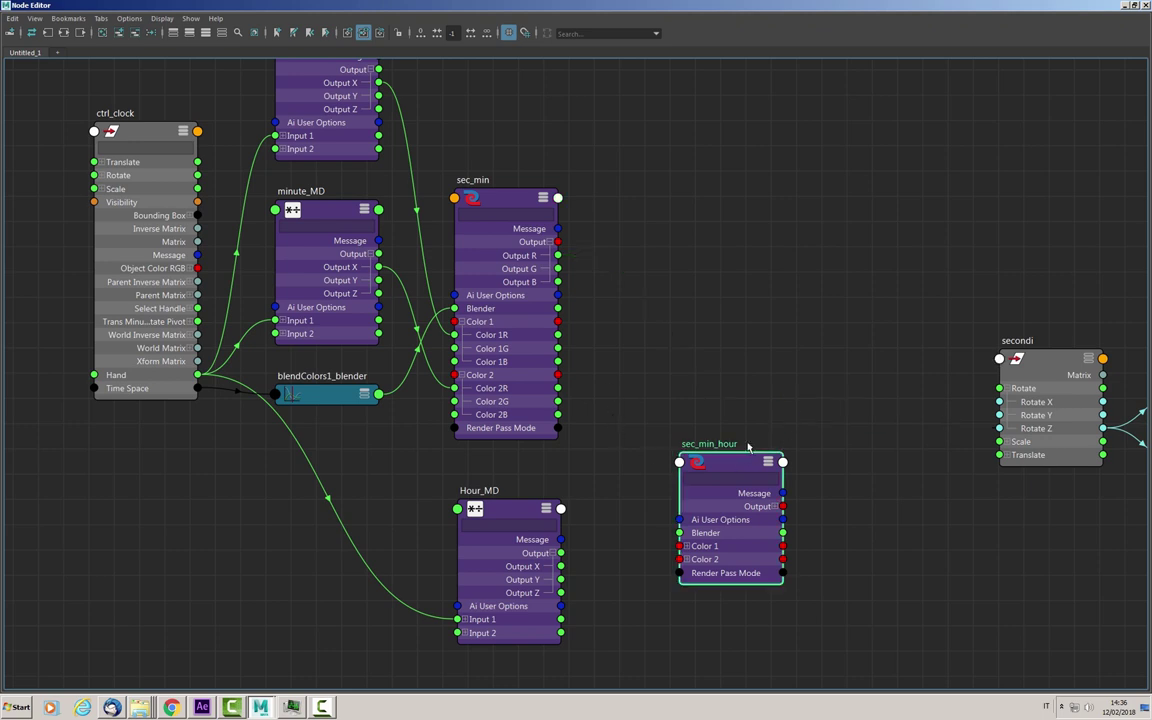
left_click_drag(738, 461, 771, 383)
left_click_drag(483, 507, 478, 488)
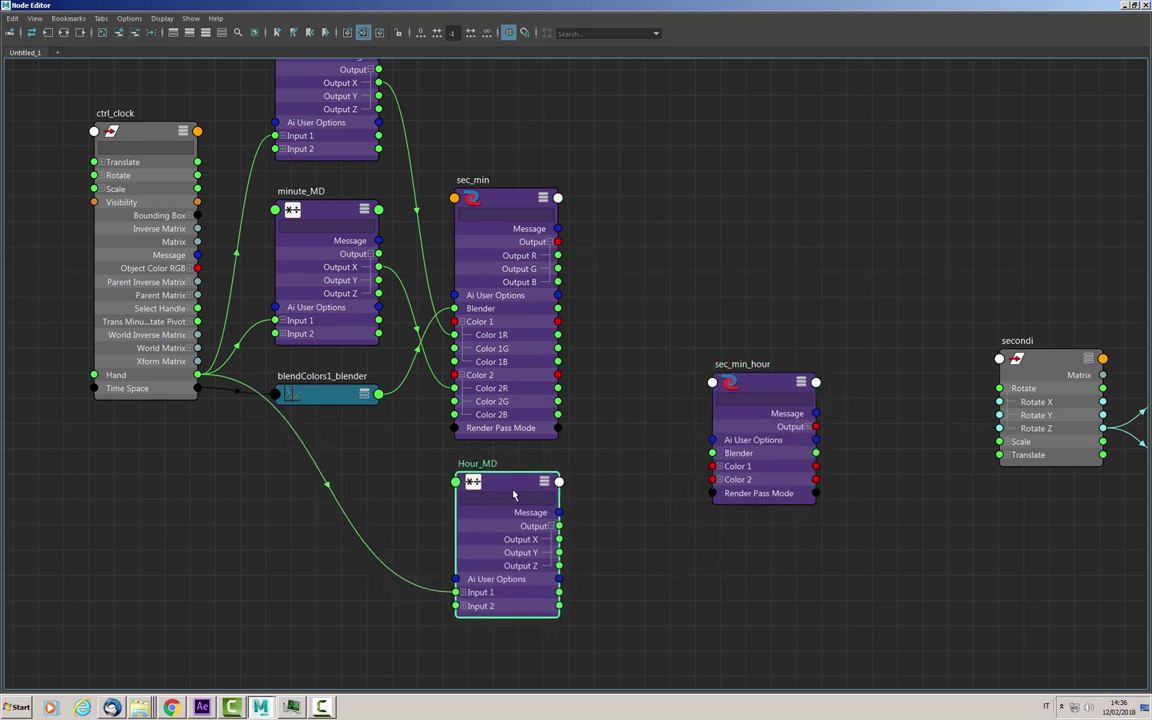
left_click(719, 466)
left_click(719, 520)
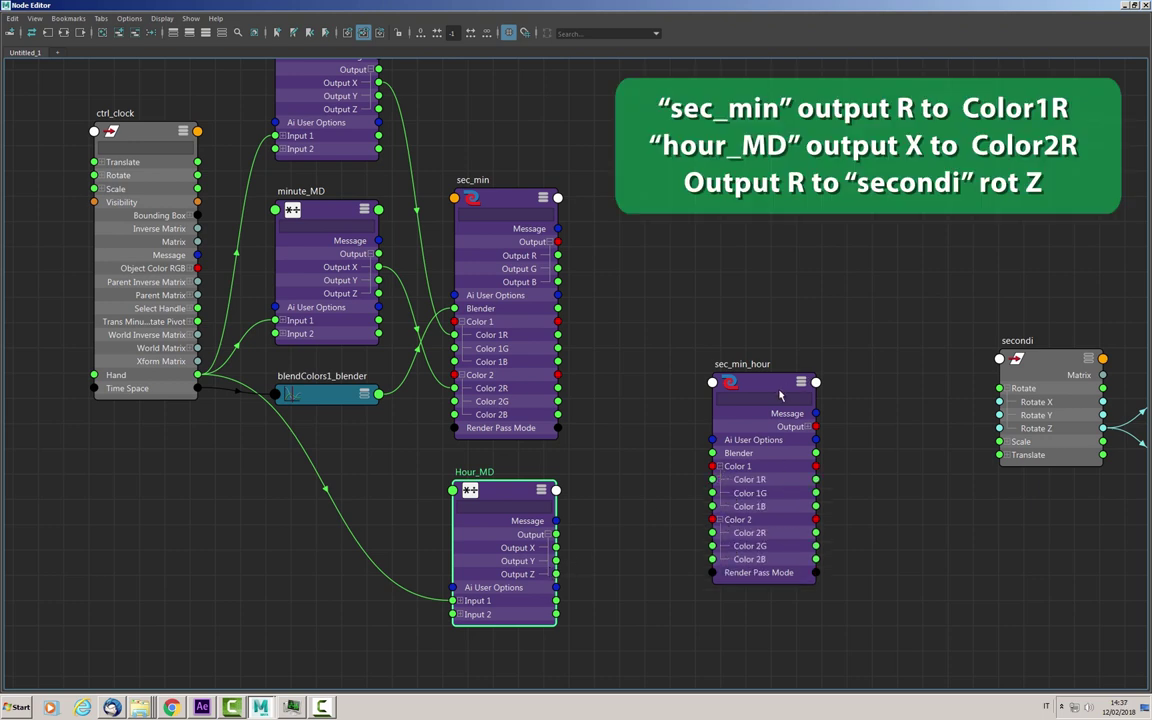
left_click(808, 426)
left_click_drag(760, 400, 763, 352)
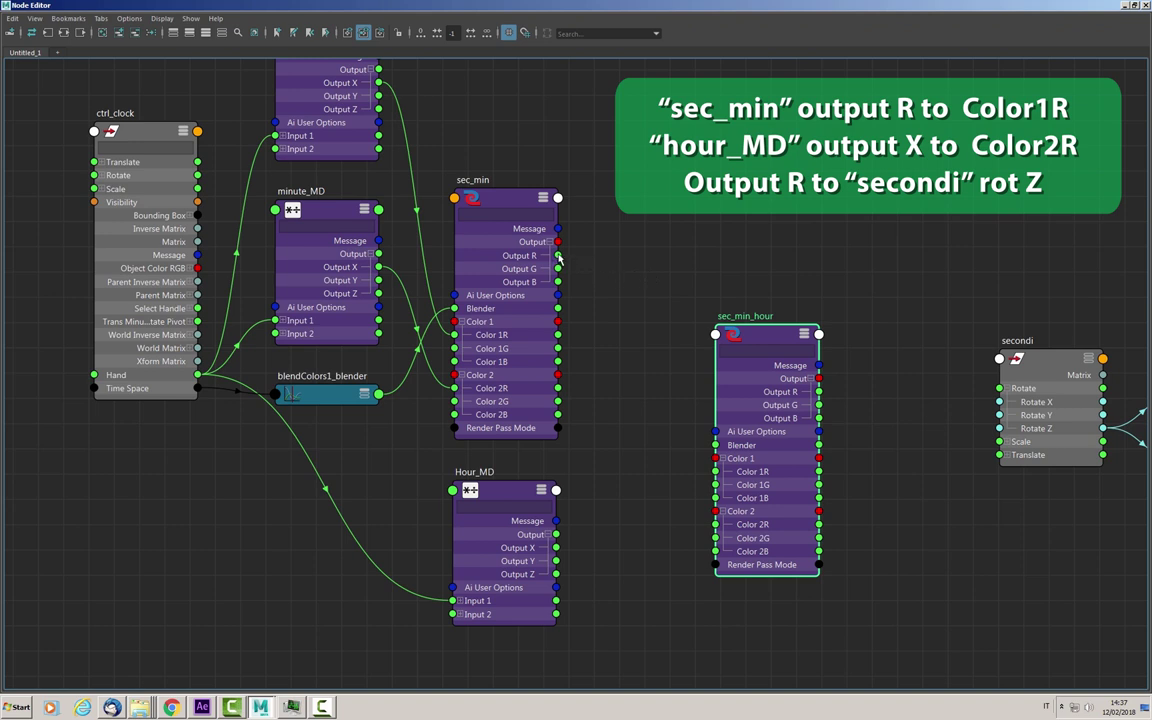
Wire sec_min Output R to Color 1R, Hour_MD Output X to Color 2R, and Output R to secondi Rotate Z.
left_click_drag(559, 257, 713, 472)
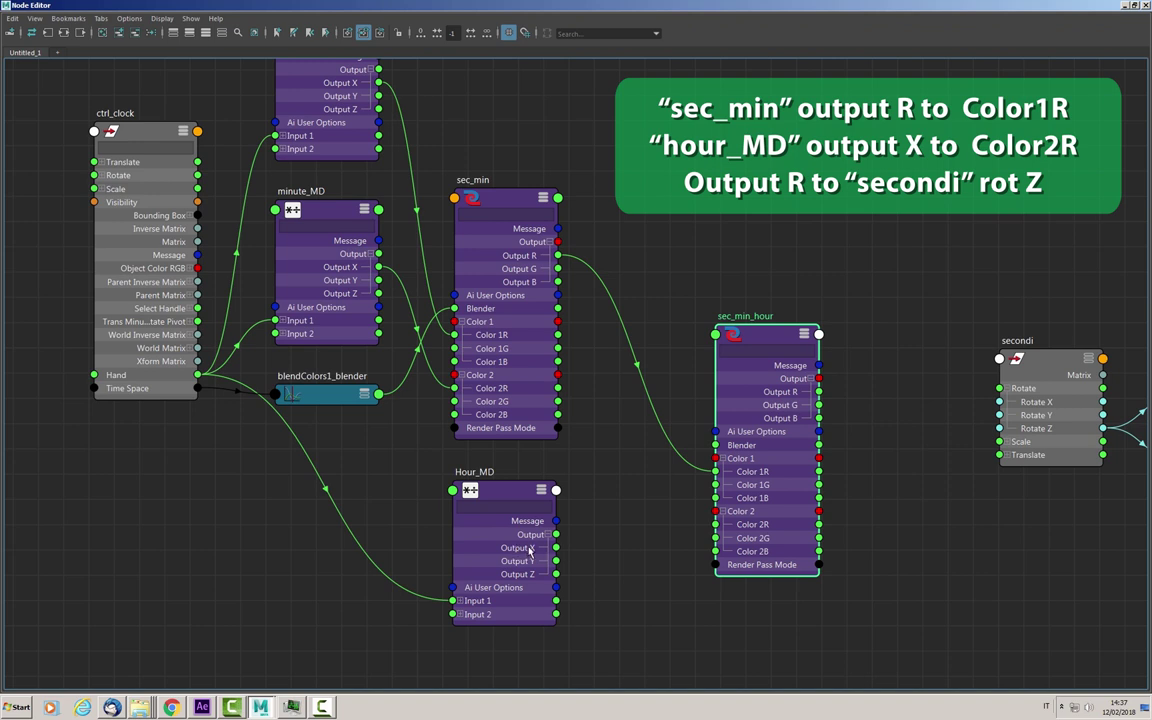
left_click_drag(555, 548, 715, 524)
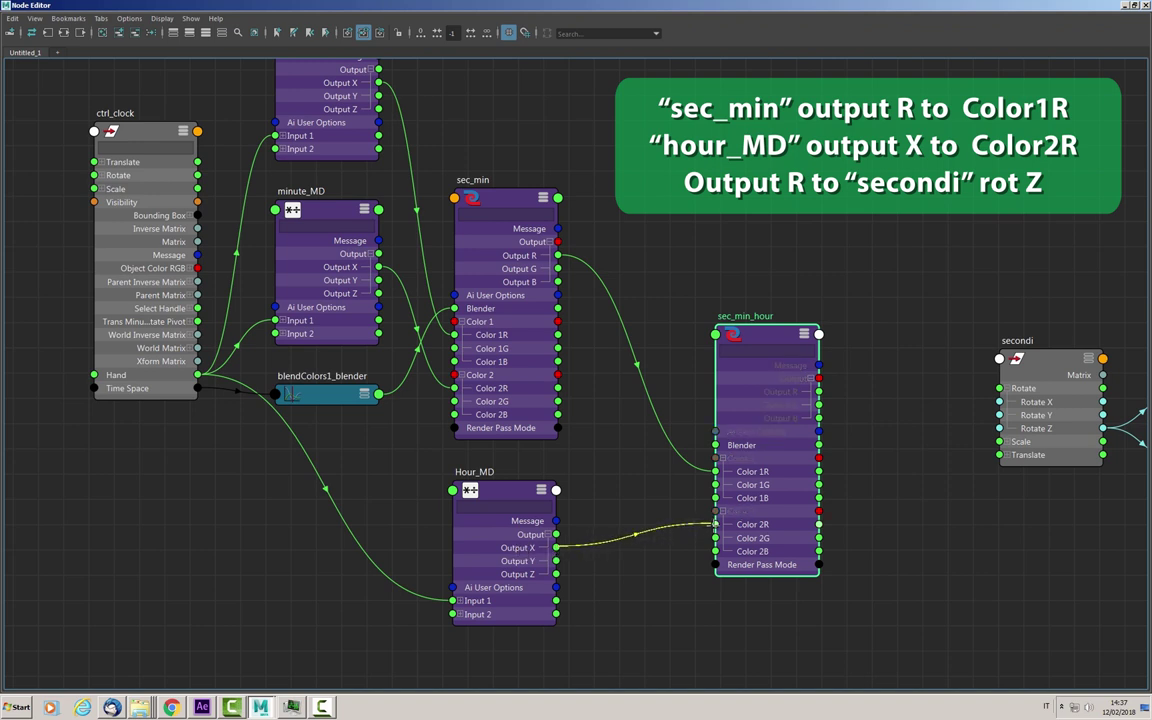
left_click_drag(760, 339, 751, 317)
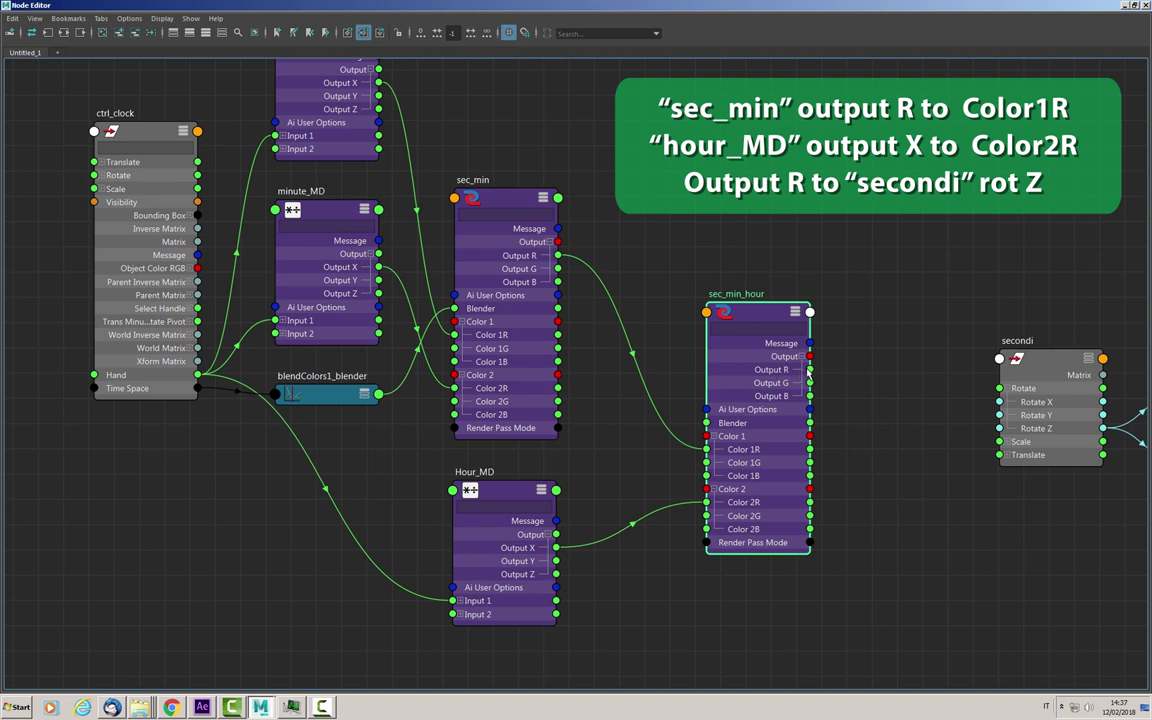
left_click_drag(808, 371, 999, 428)
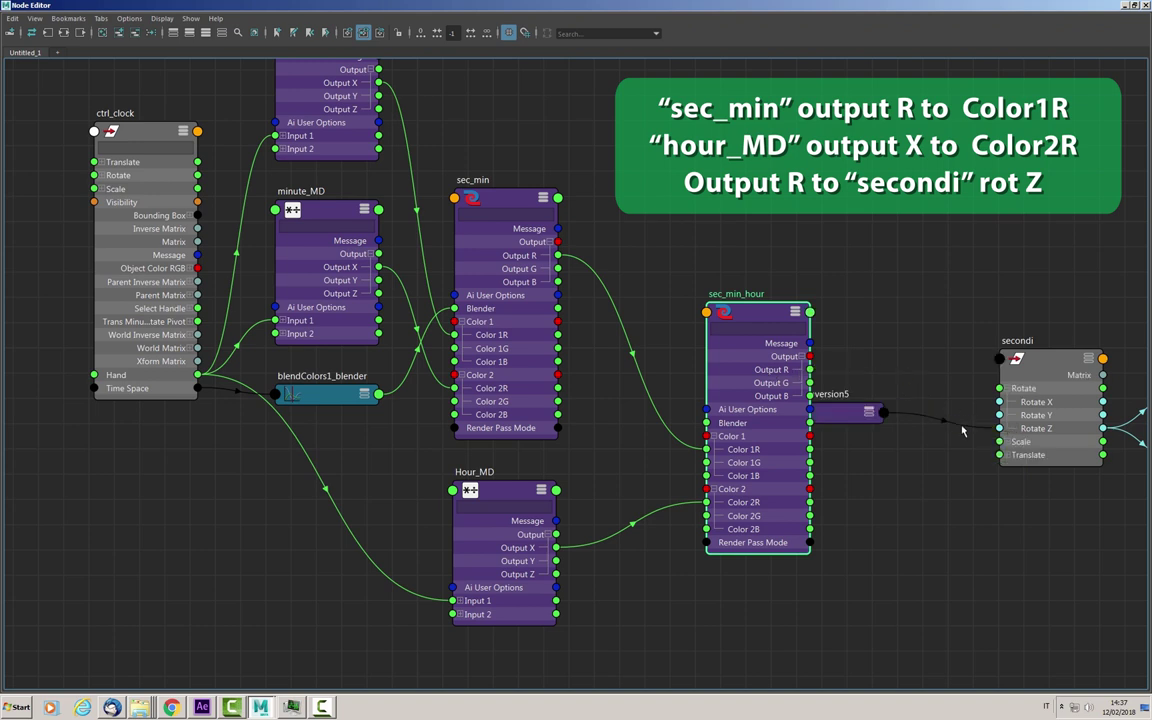
left_click_drag(845, 413, 915, 399)
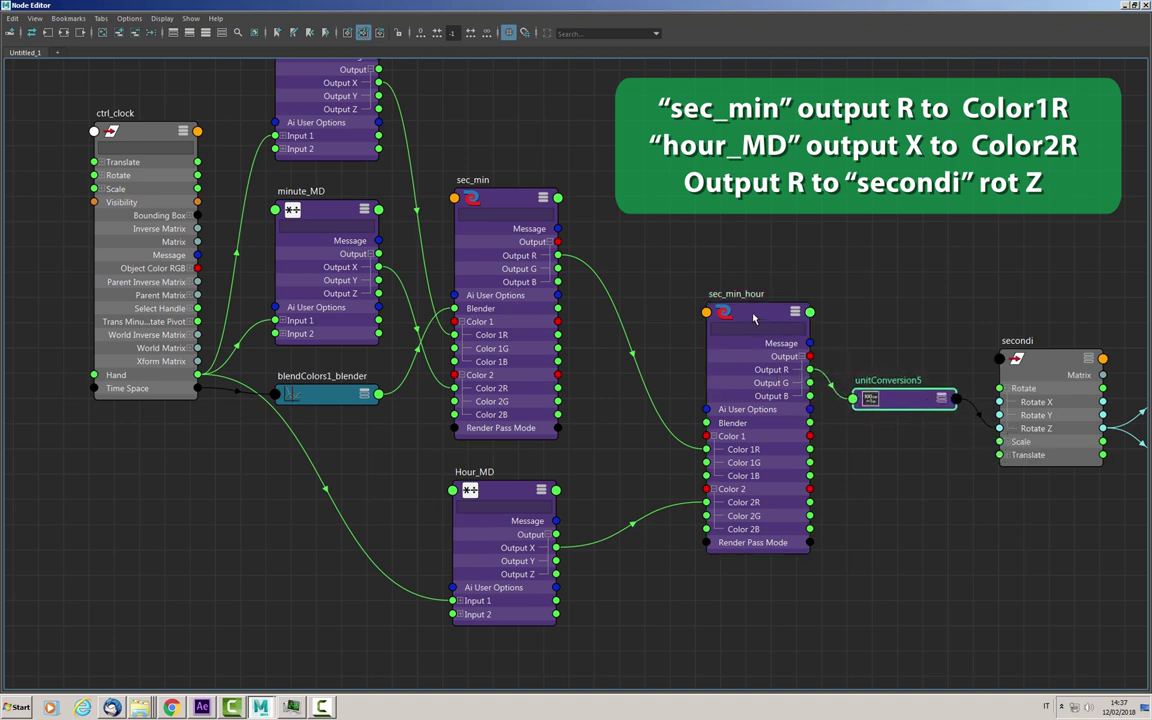
left_click_drag(794, 315, 765, 313)
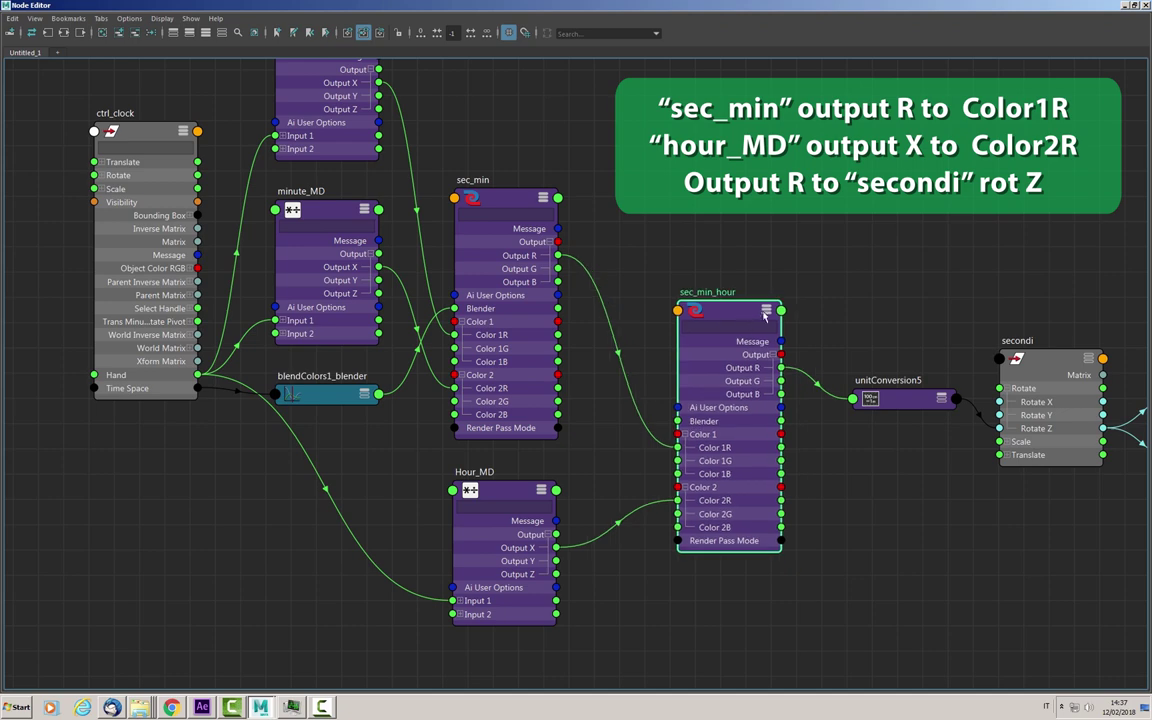
Float sec_min_hour's attributes over the viewport and show ctrl_clock's channels.
left_click(1126, 7)
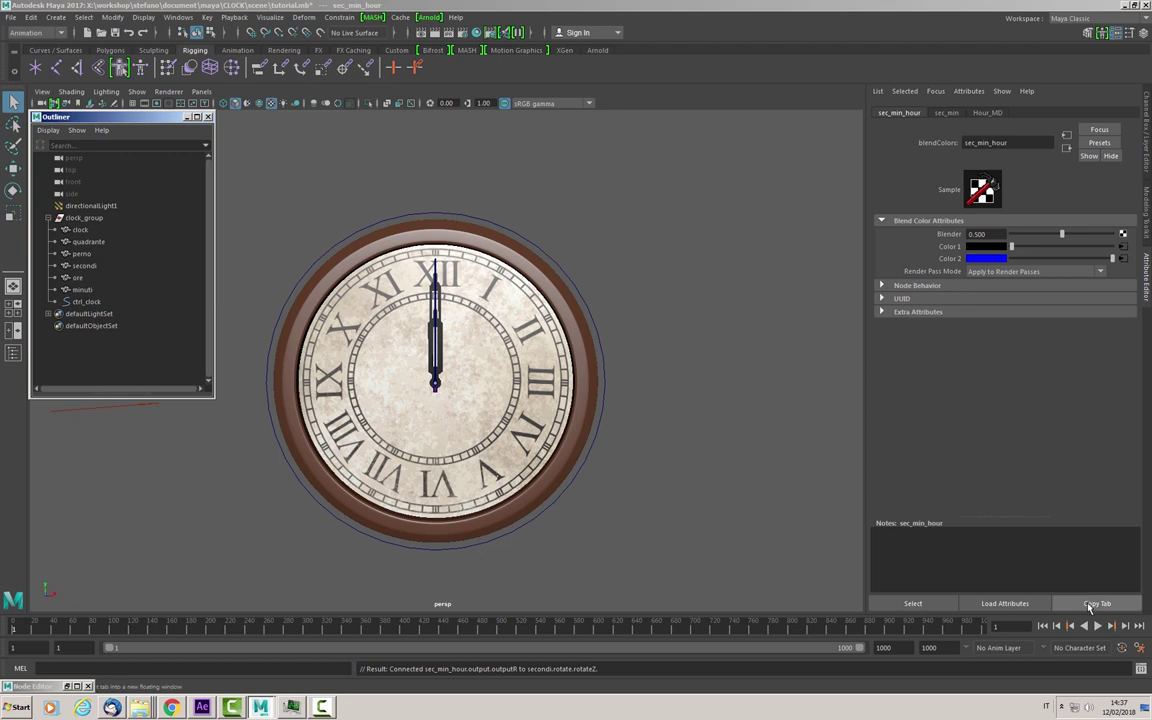
left_click(1096, 603)
left_click_drag(590, 238, 822, 117)
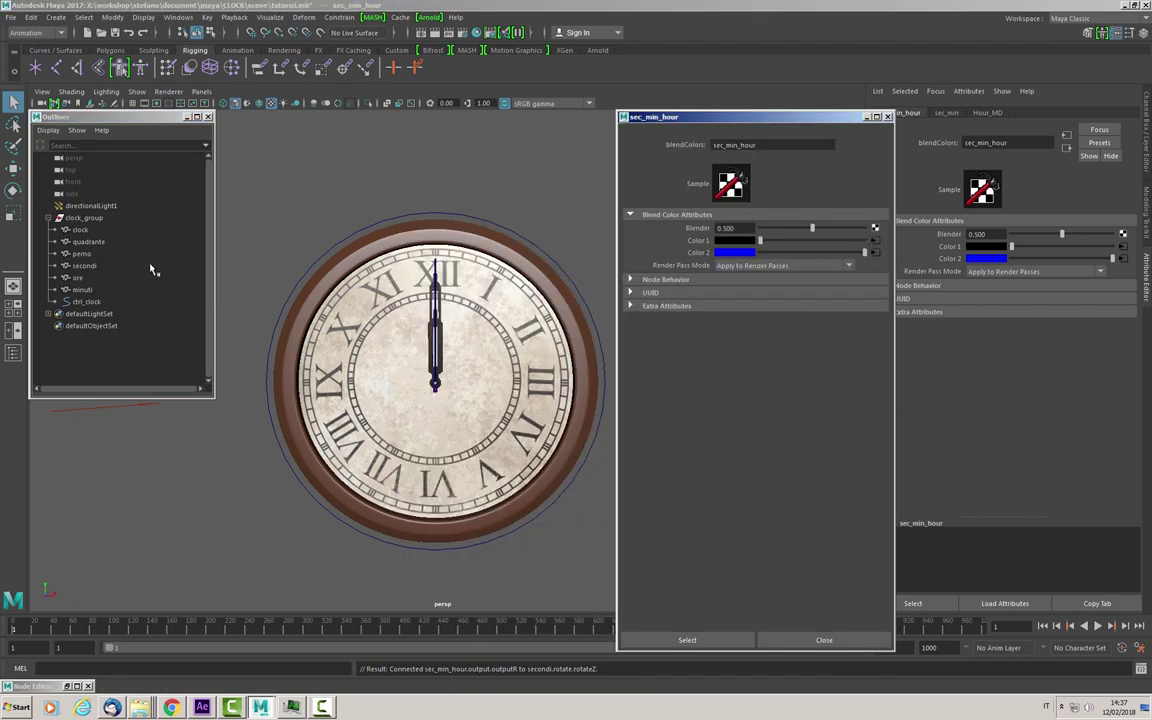
left_click(84, 302)
left_click(1147, 140)
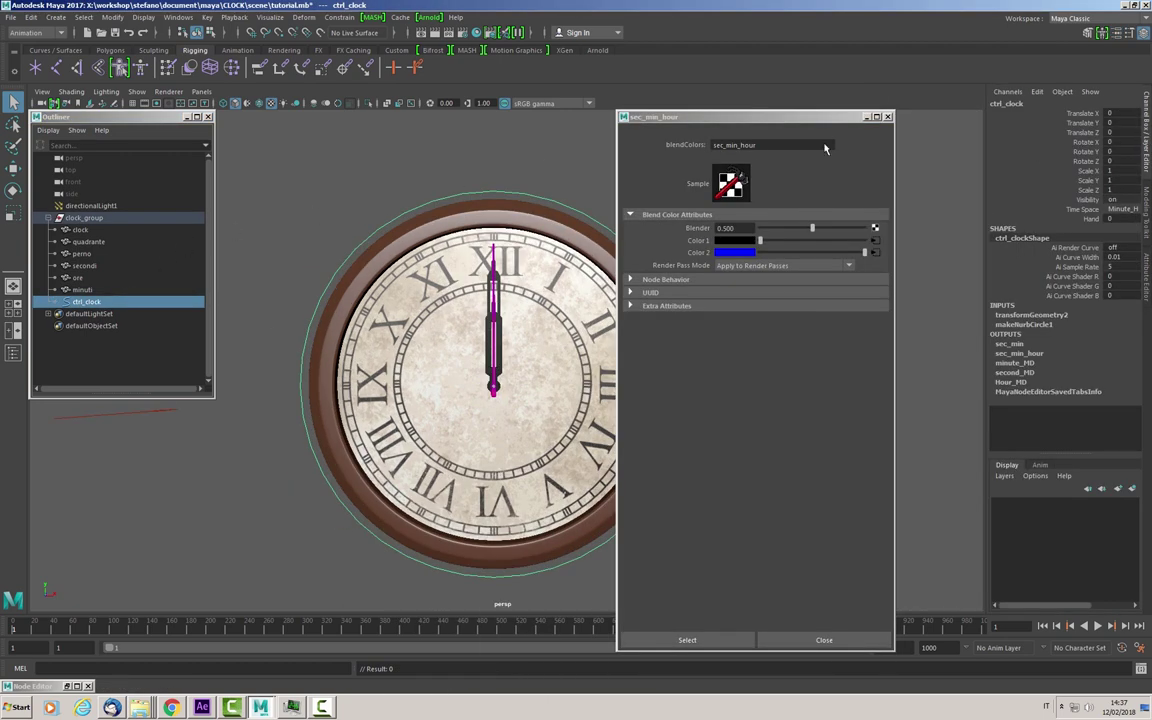
left_click_drag(759, 120, 840, 90)
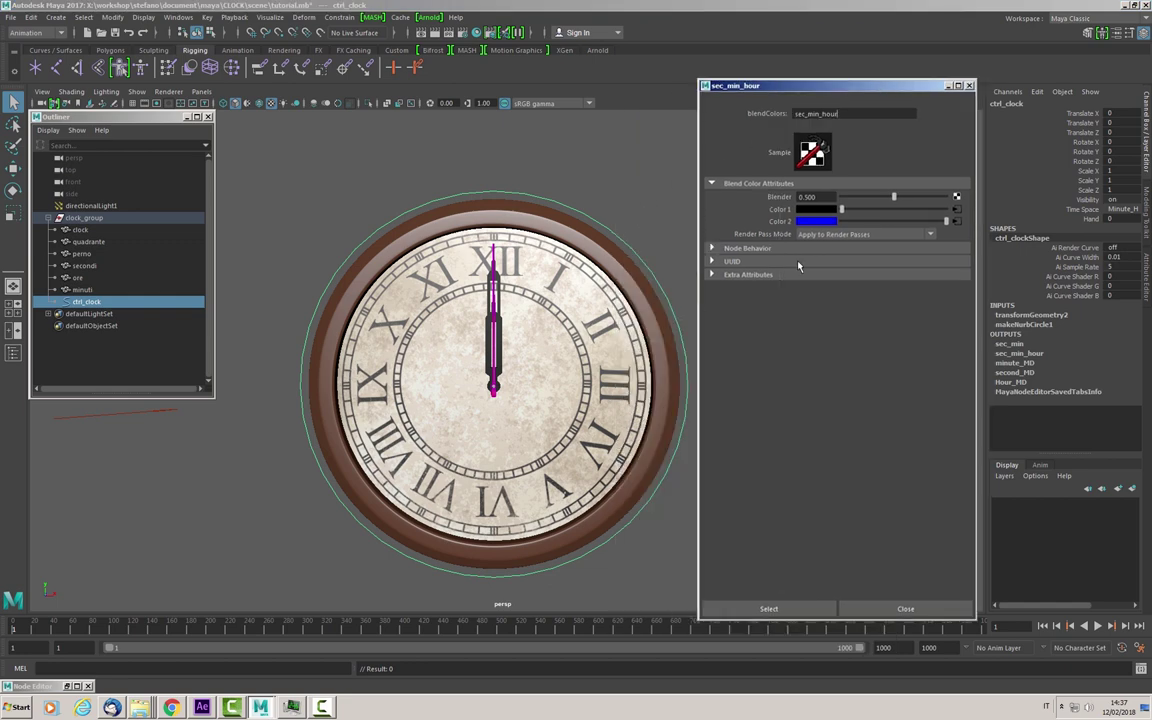
Set Blender to 0 and step Hand through 1, 2 and 3 and back to 0.
left_click(808, 197)
type("0")
key("Return")
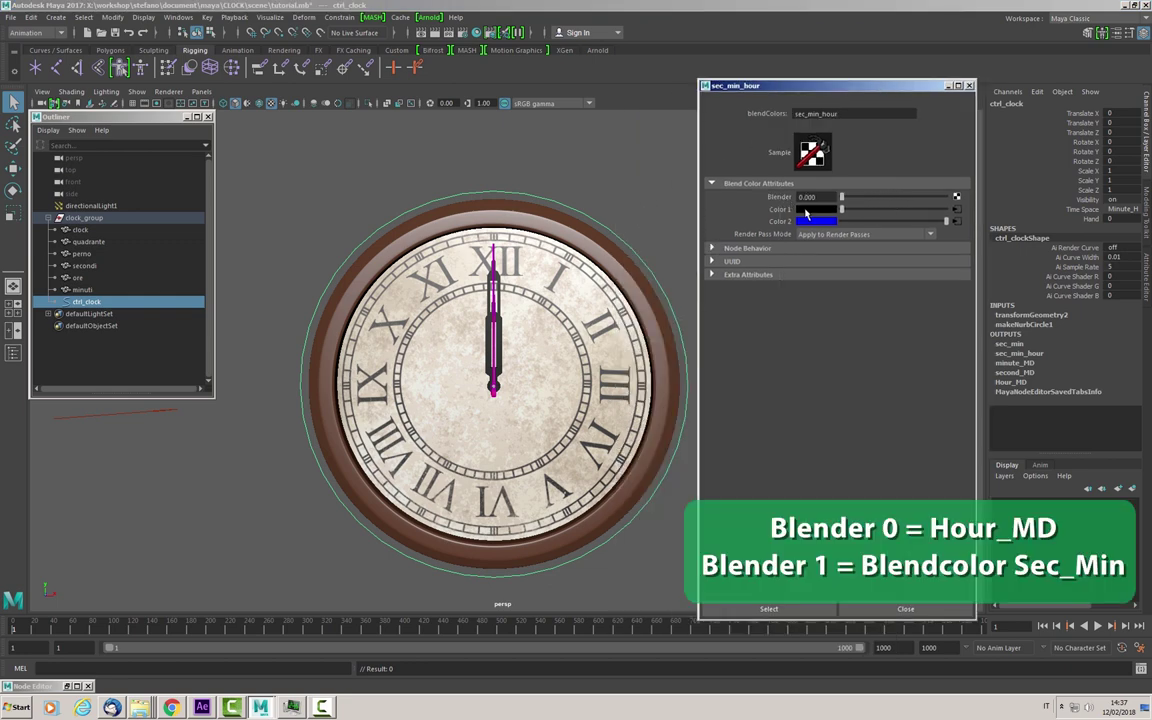
left_click(1008, 197)
type("1")
key("Return")
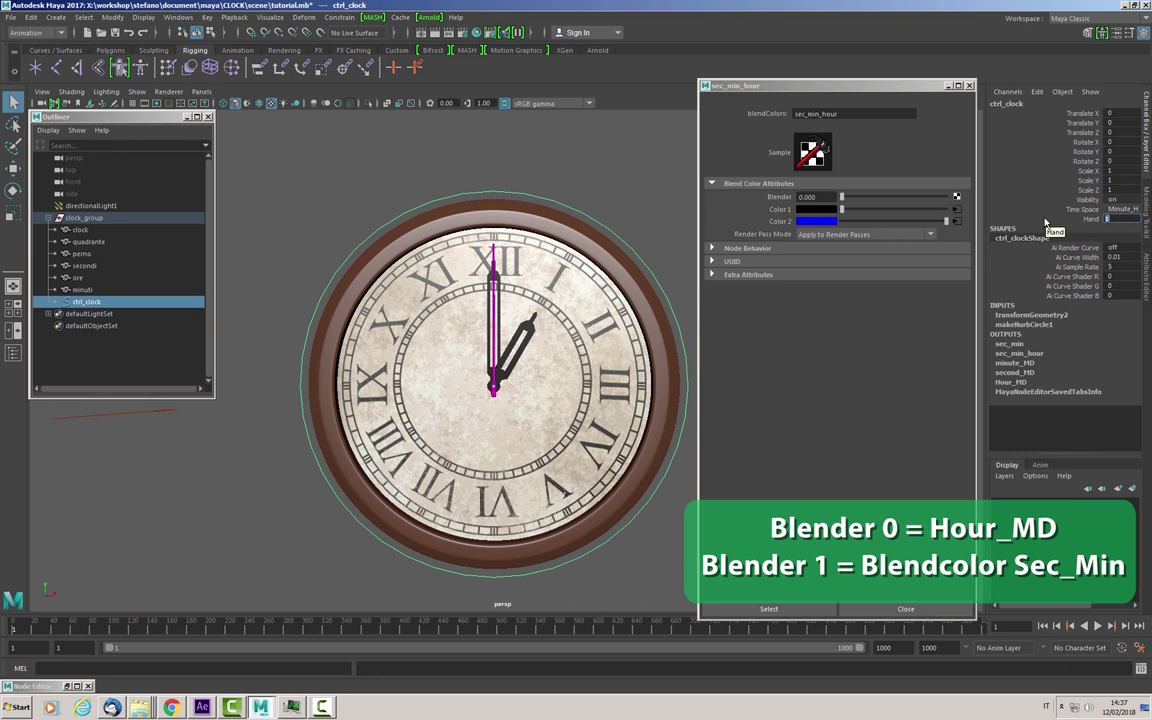
key("Return")
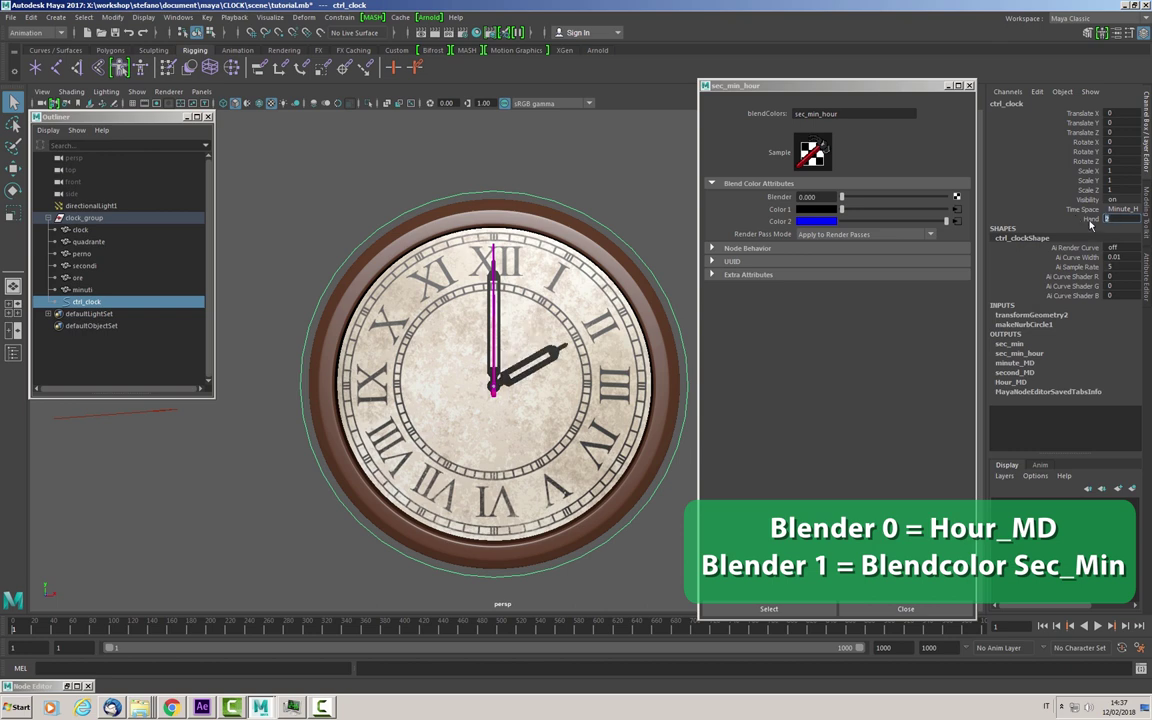
key("Return")
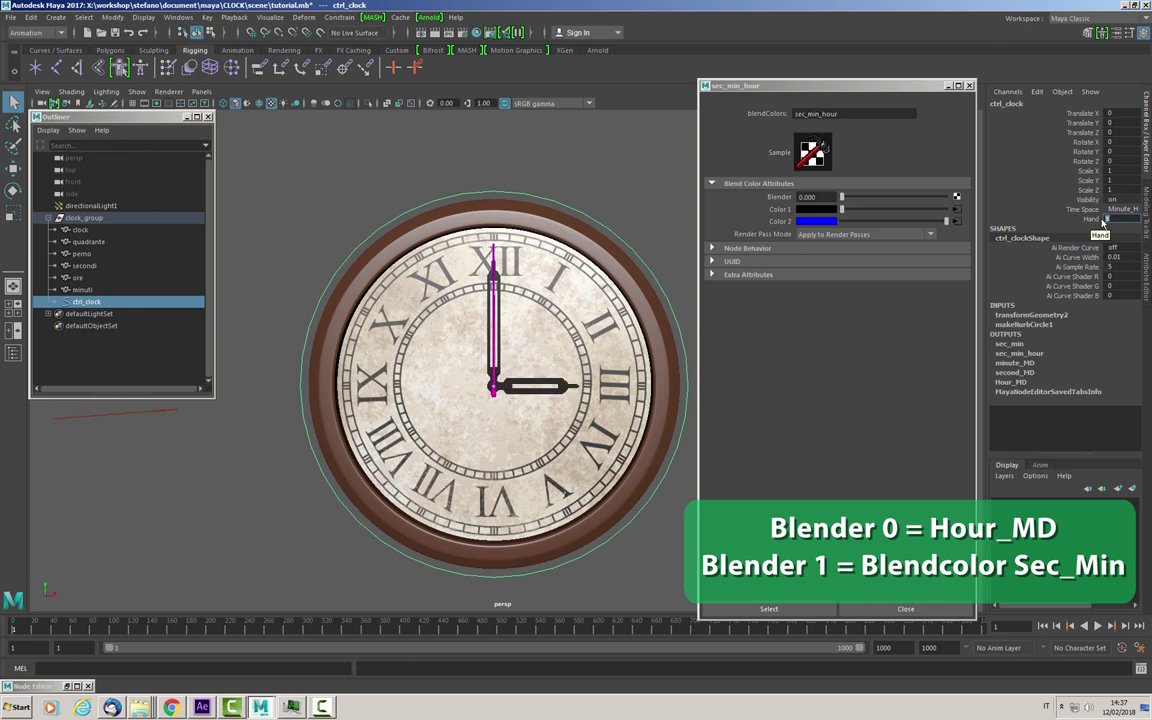
key("Return")
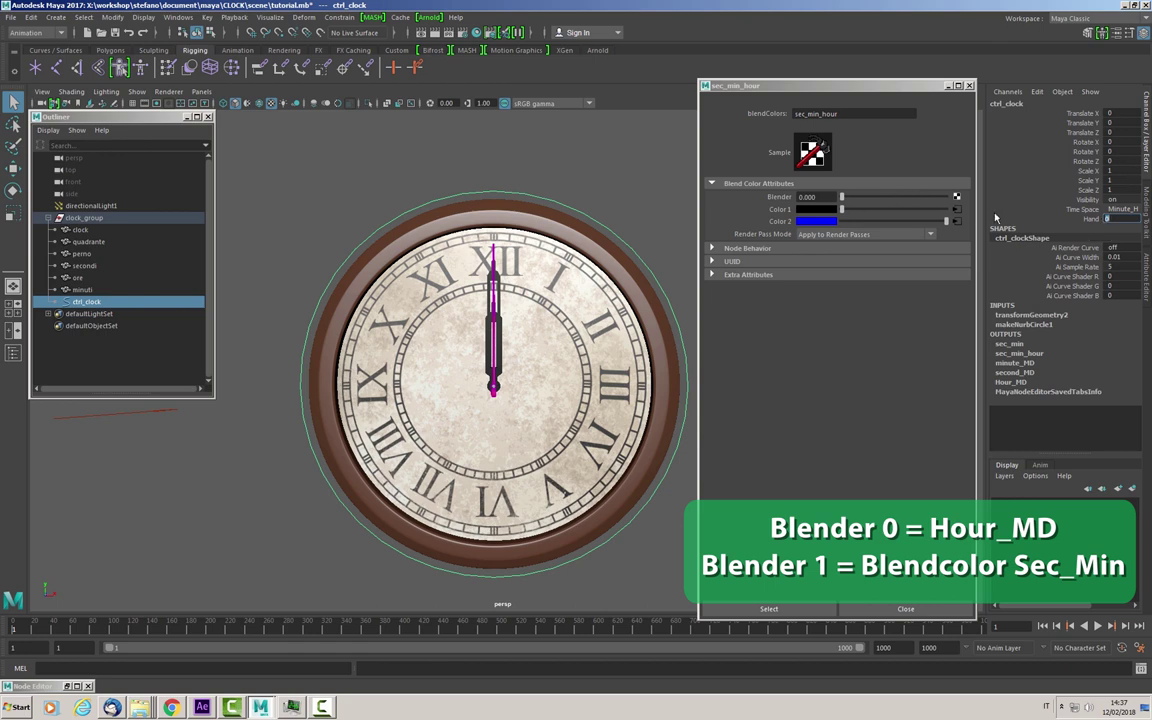
Change the Time Space mode and slide Blender between 0 and 1 while scrubbing Hand to compare.
left_click_drag(842, 197, 1003, 200)
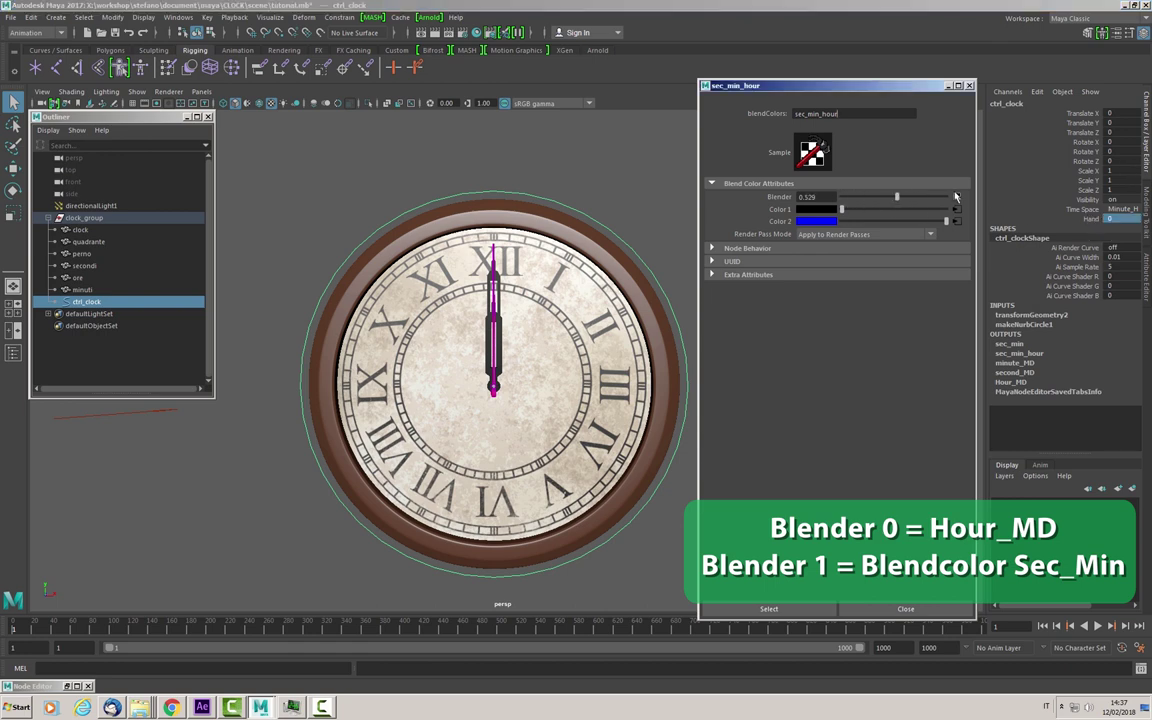
left_click(1120, 209)
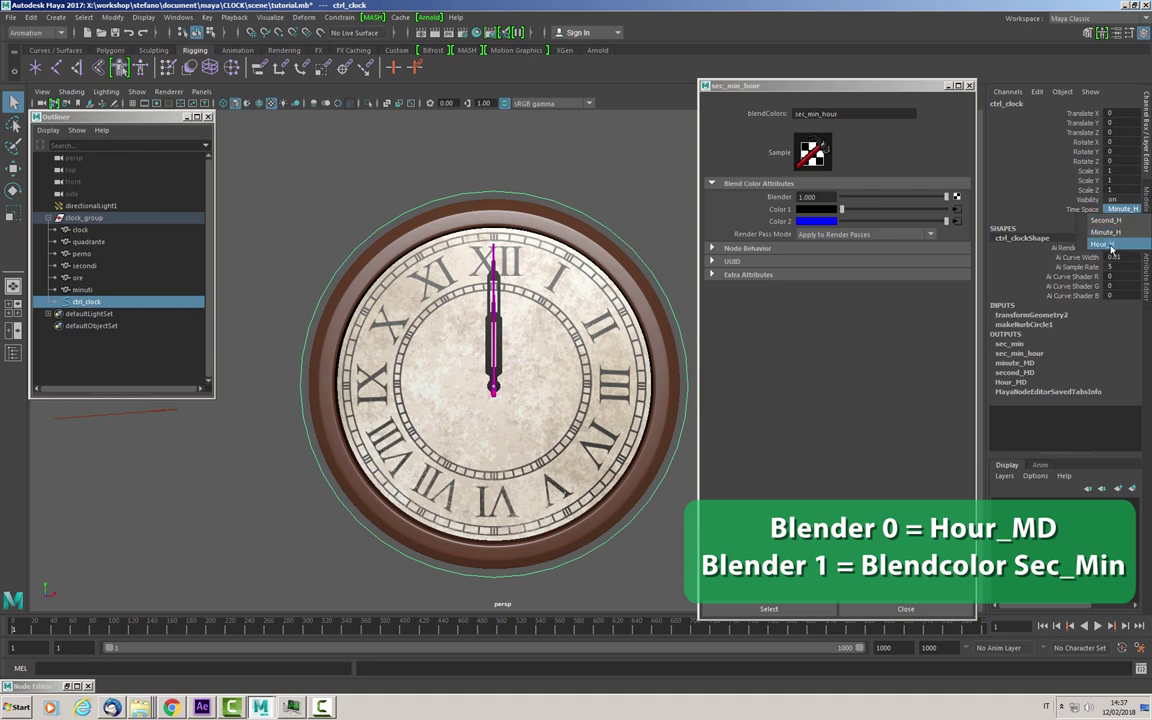
left_click(1111, 245)
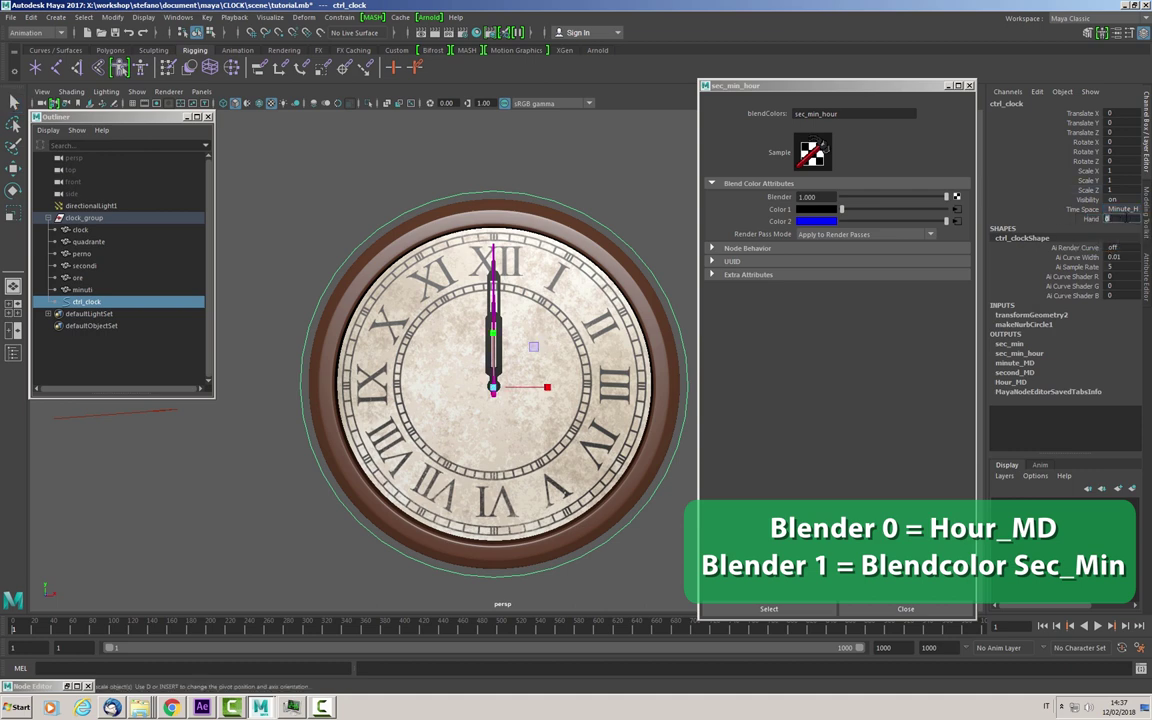
middle_click_drag(1125, 218, 1040, 220)
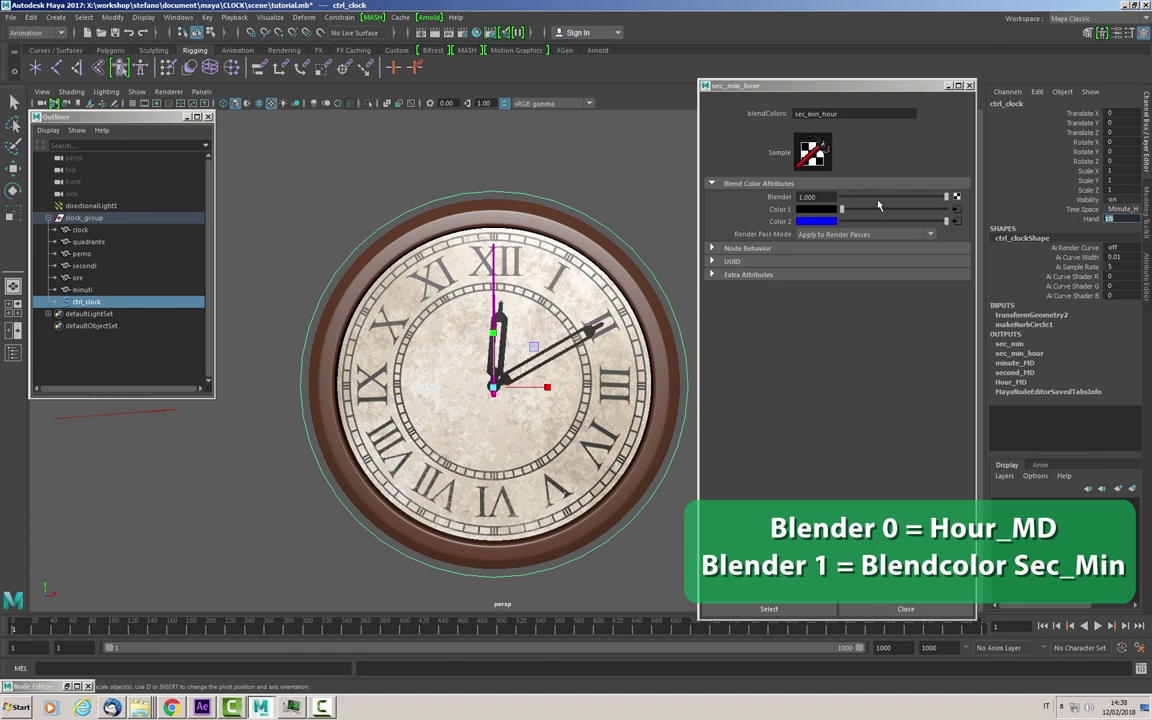
left_click_drag(947, 200, 769, 200)
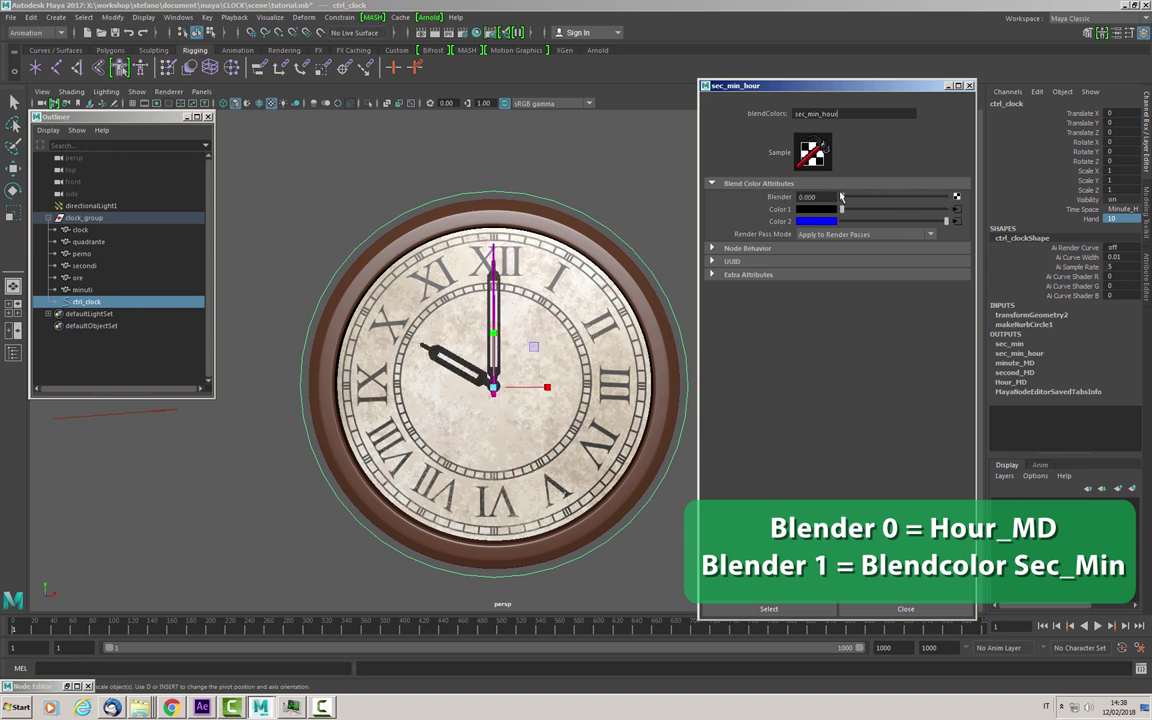
left_click_drag(841, 197, 969, 199)
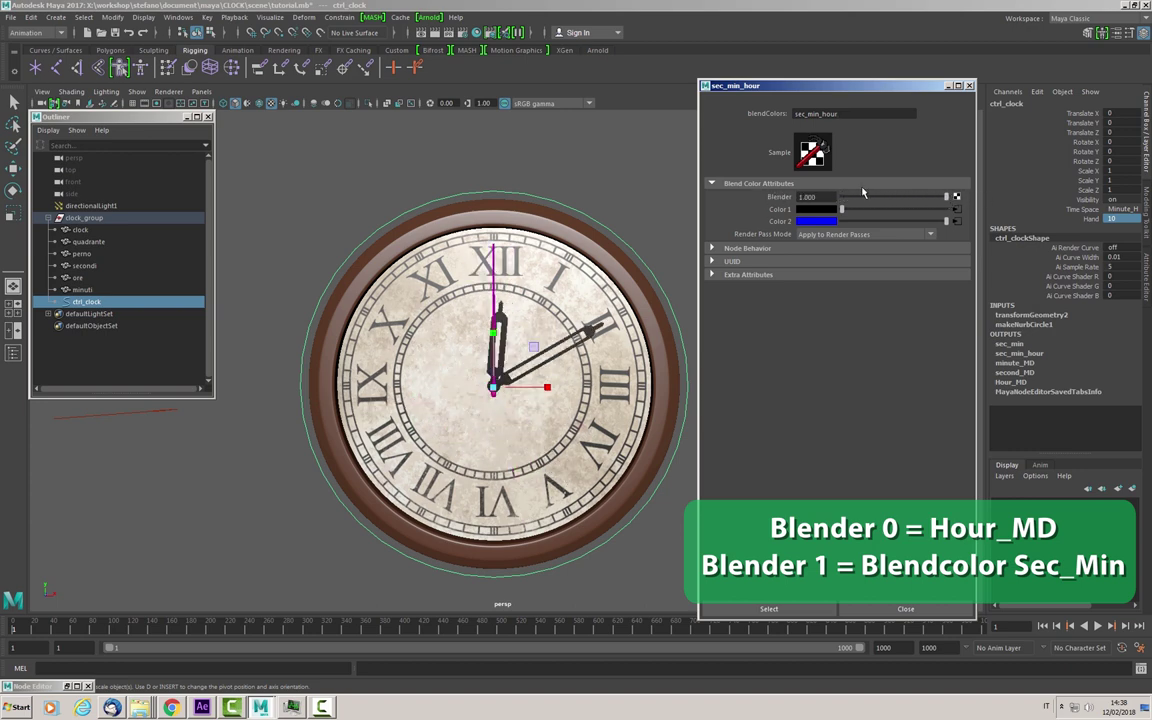
Reset Hand to 0 so the clock hands return to twelve.
left_click(1120, 219)
left_click(1121, 219)
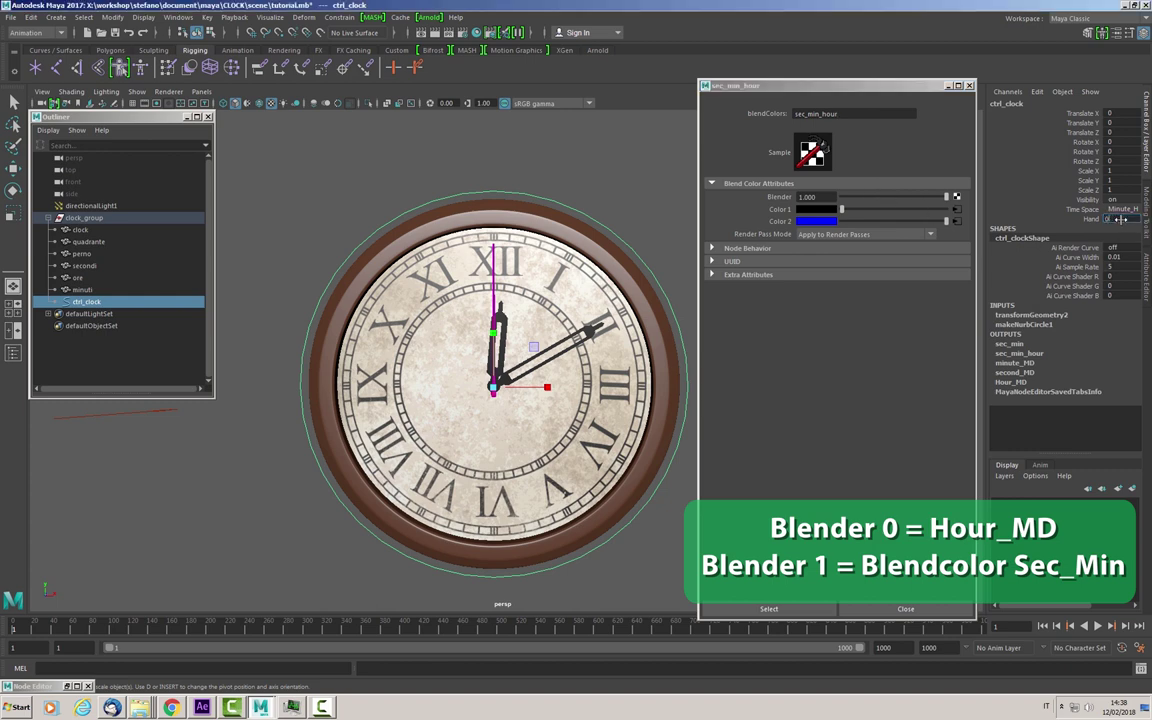
type("0")
key("Return")
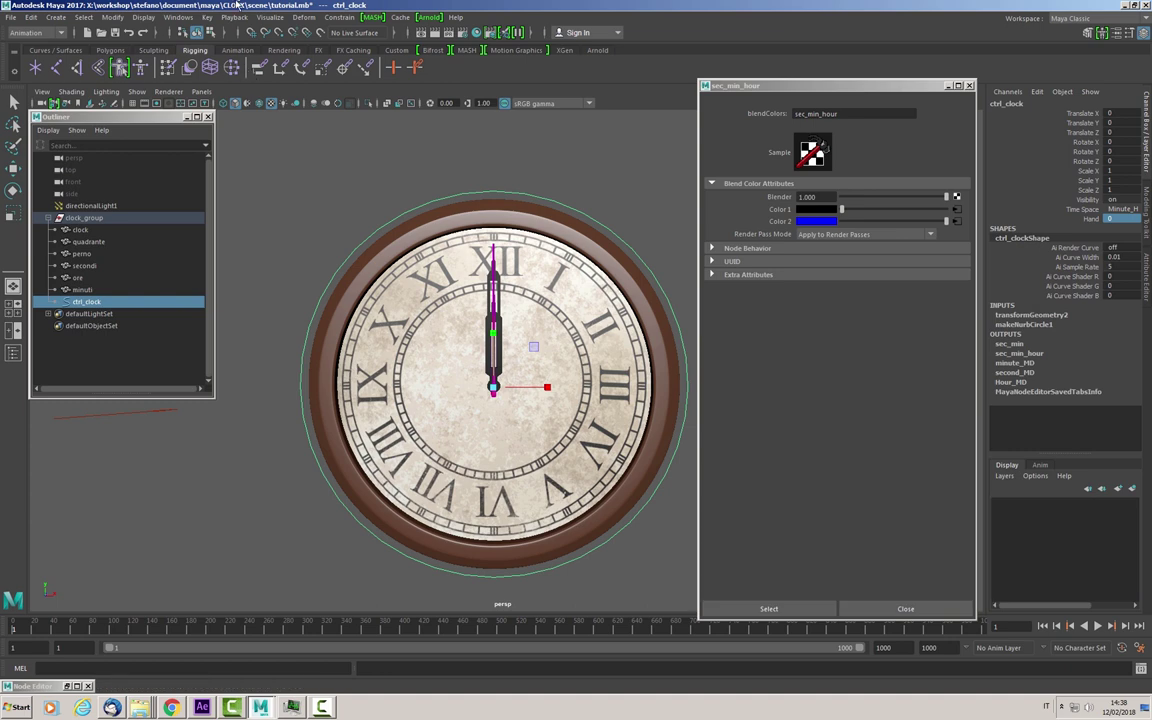
left_click(207, 17)
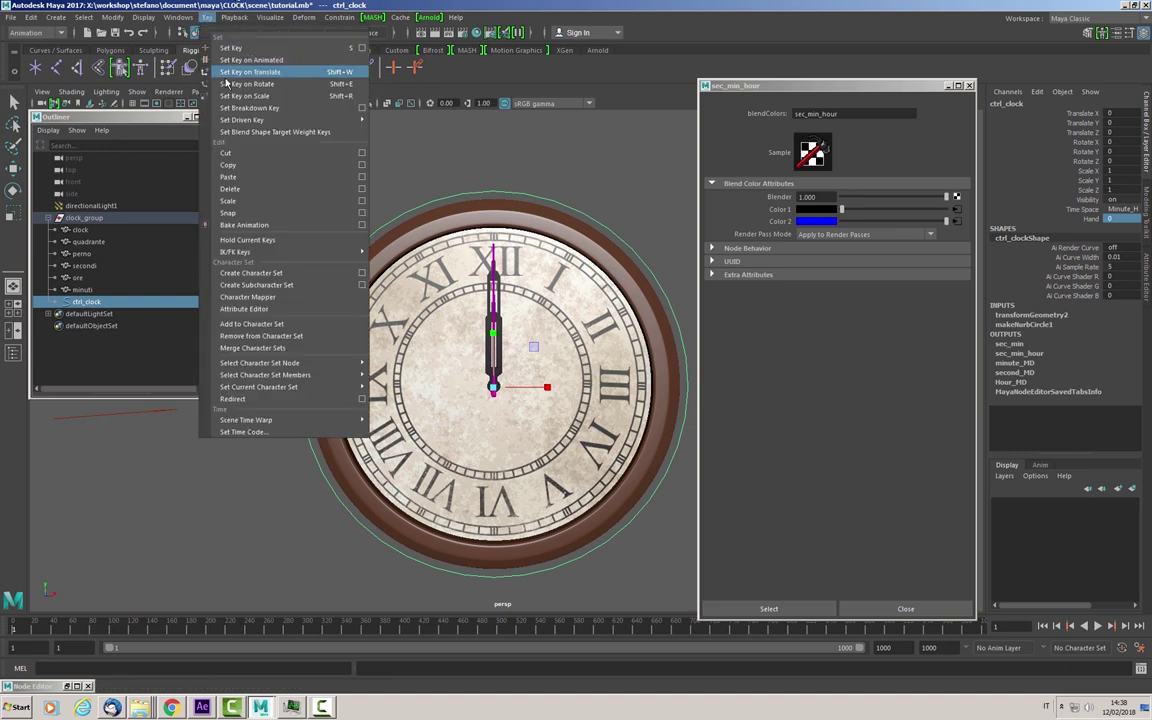
mouse_move(242, 120)
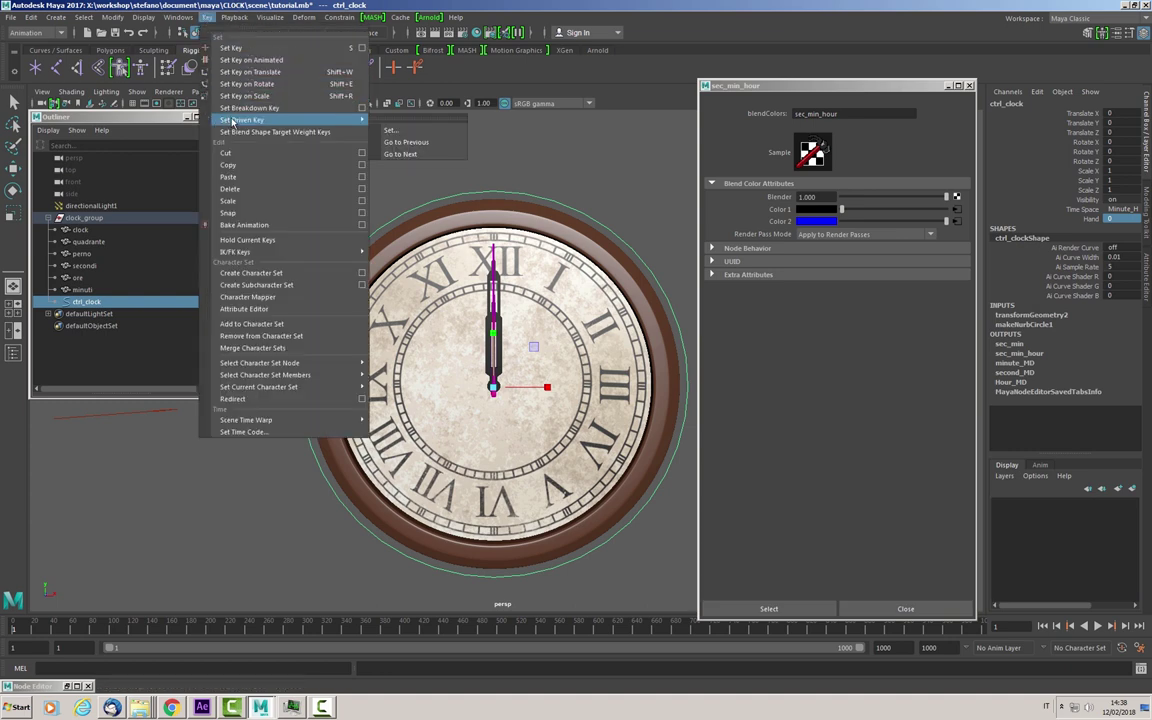
Open Set Driven Key and load ctrl_clock as the driver.
left_click(390, 130)
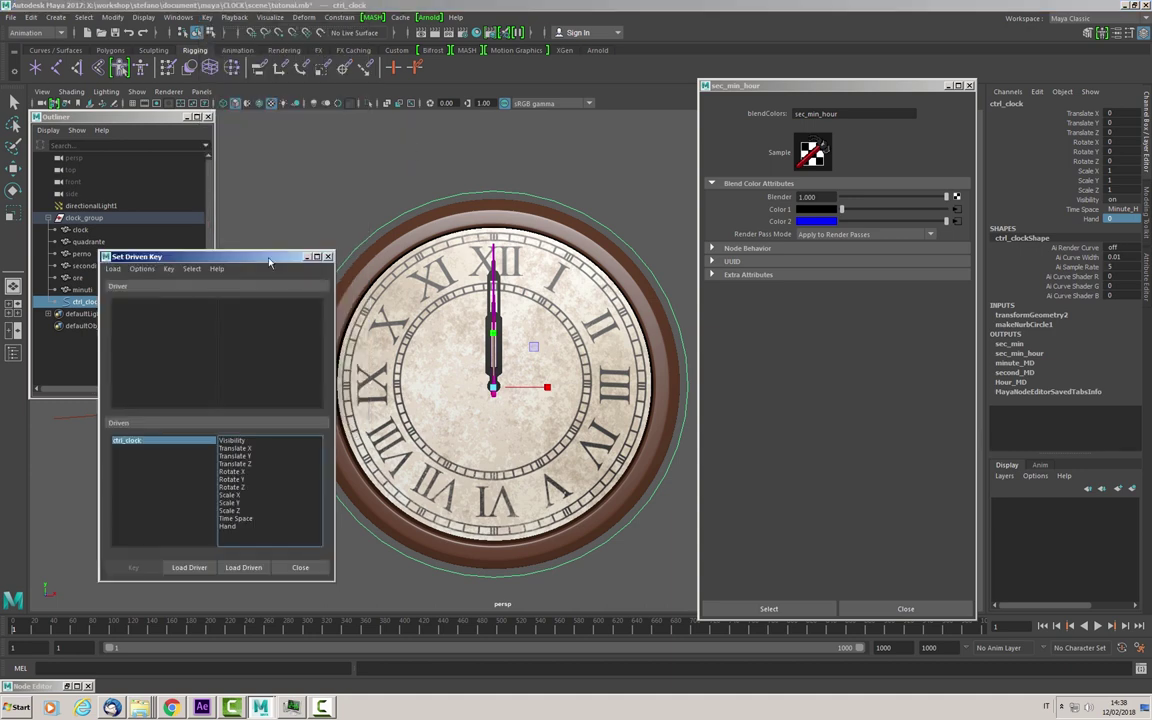
left_click_drag(268, 261, 442, 260)
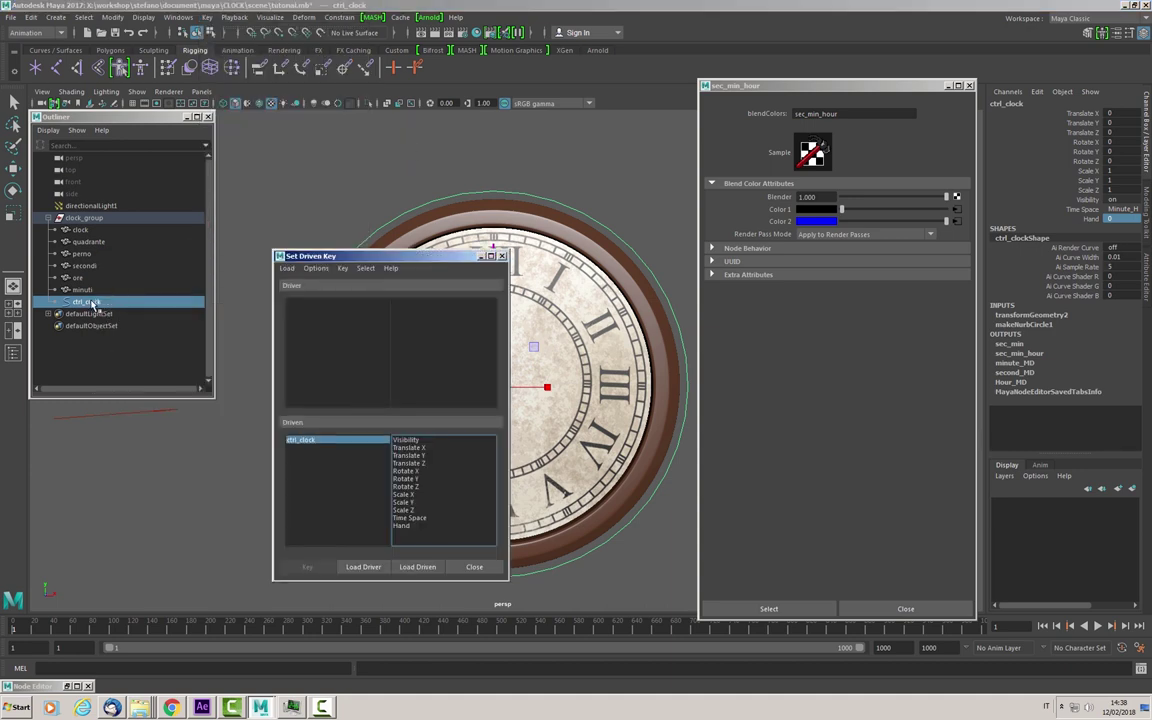
left_click(363, 567)
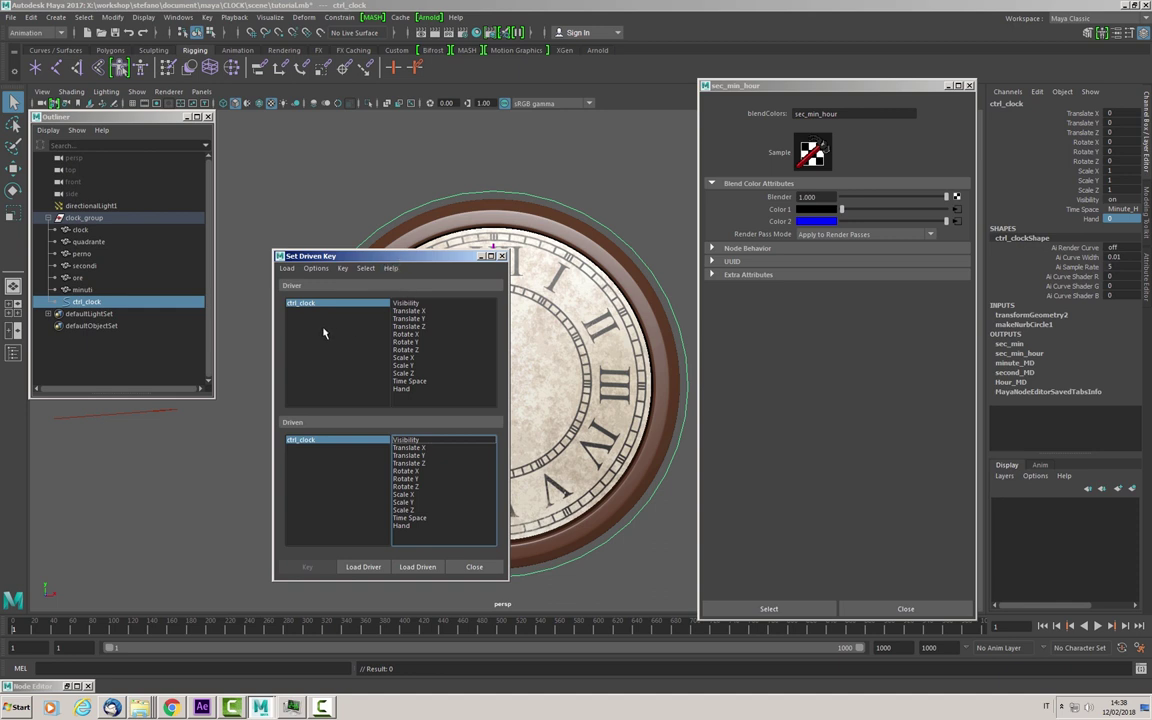
left_click(832, 92)
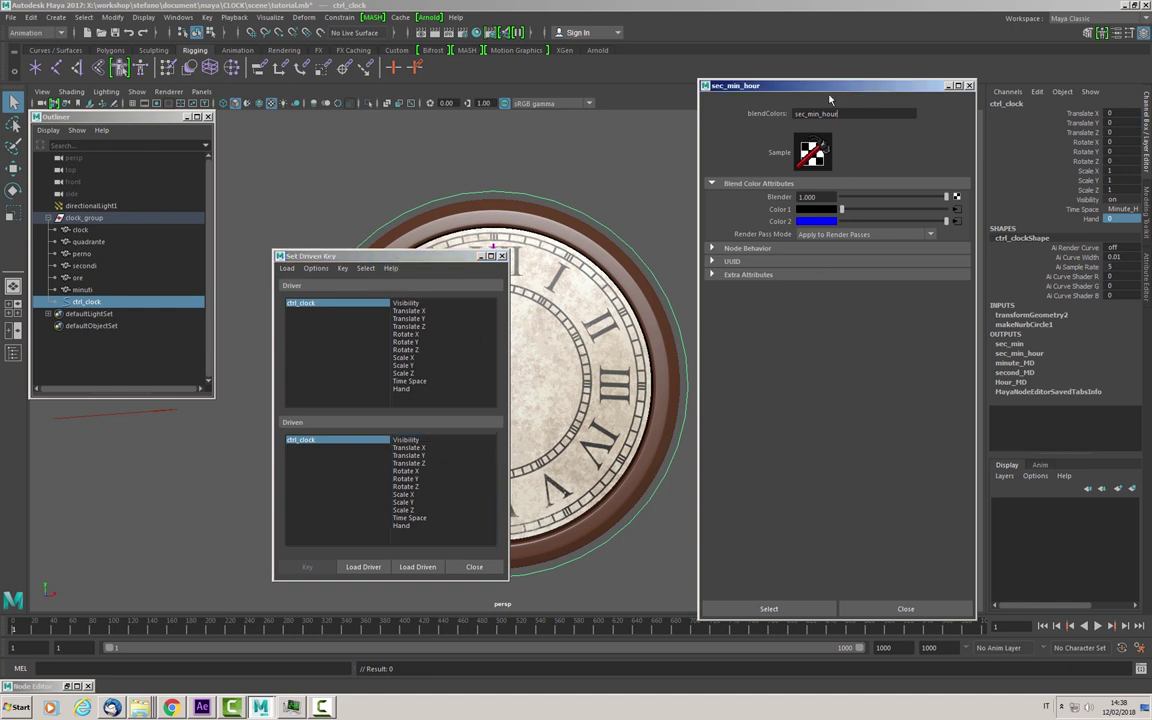
left_click(418, 567)
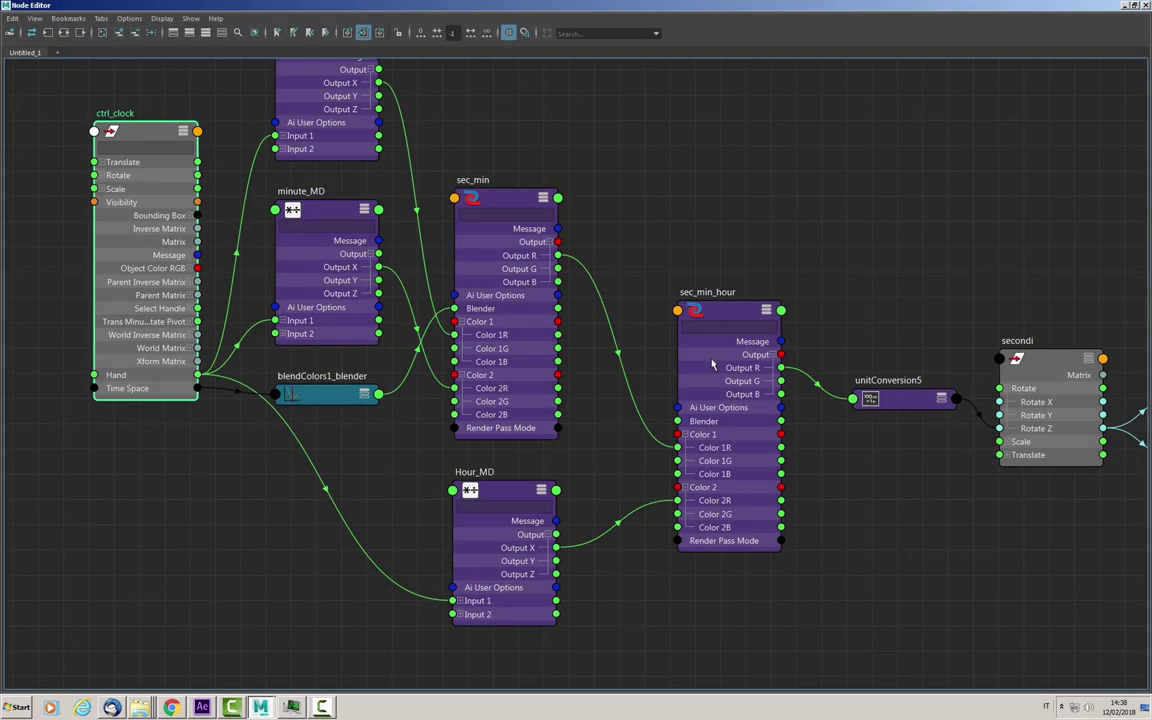
Load sec_min_hour as driven, choosing Time Space as driver attribute and Blender as driven.
left_click(735, 313)
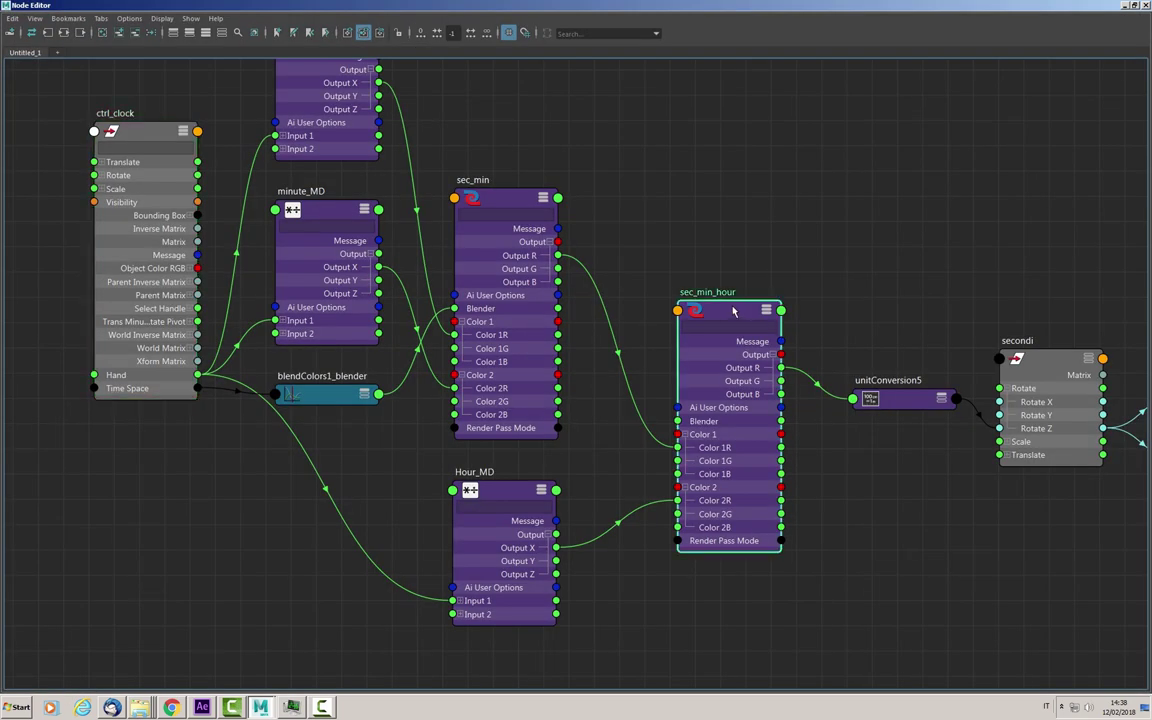
left_click(1125, 6)
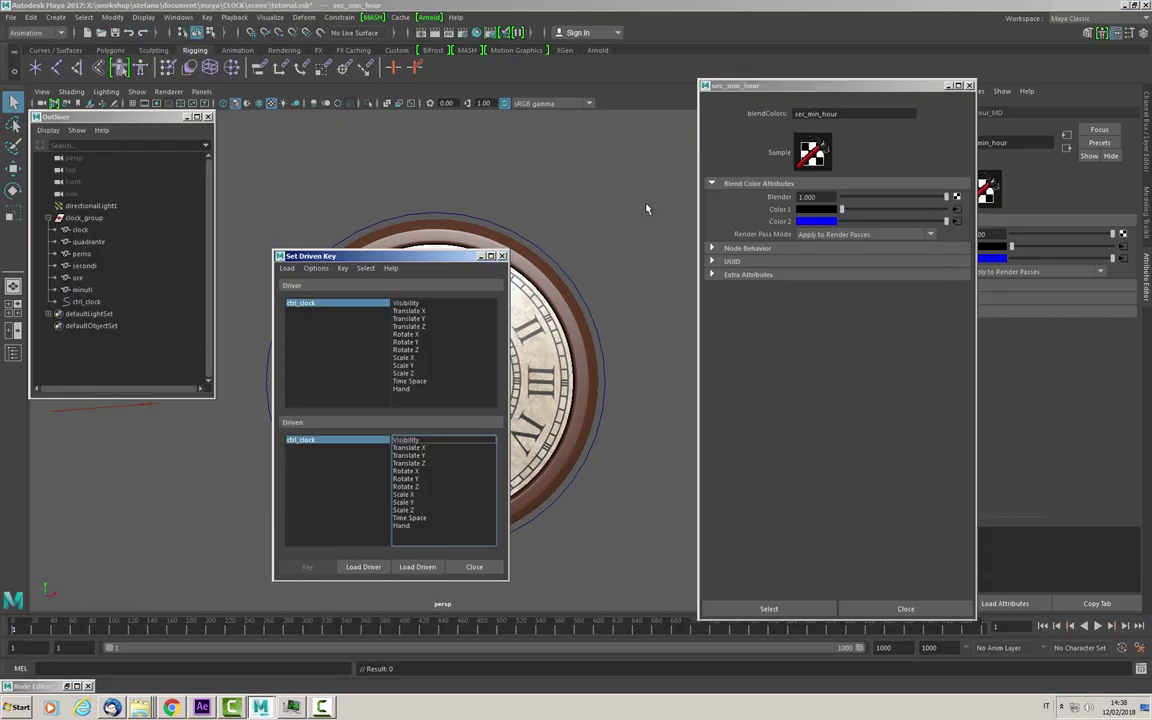
left_click(418, 568)
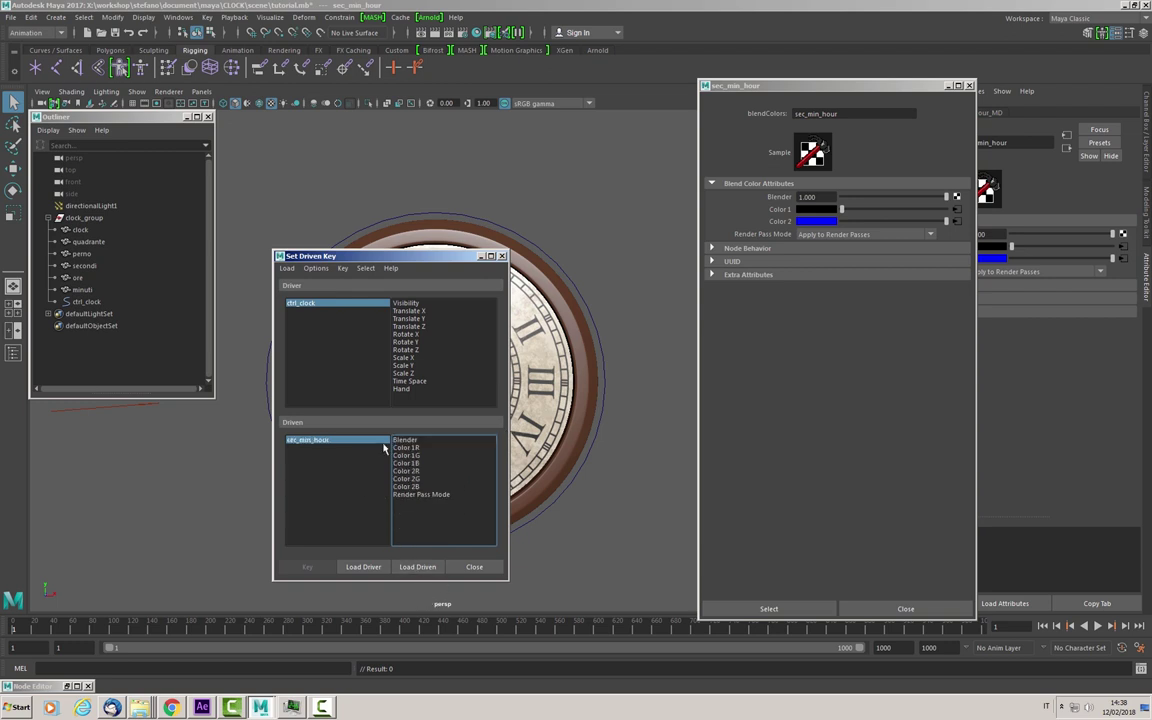
left_click(424, 382)
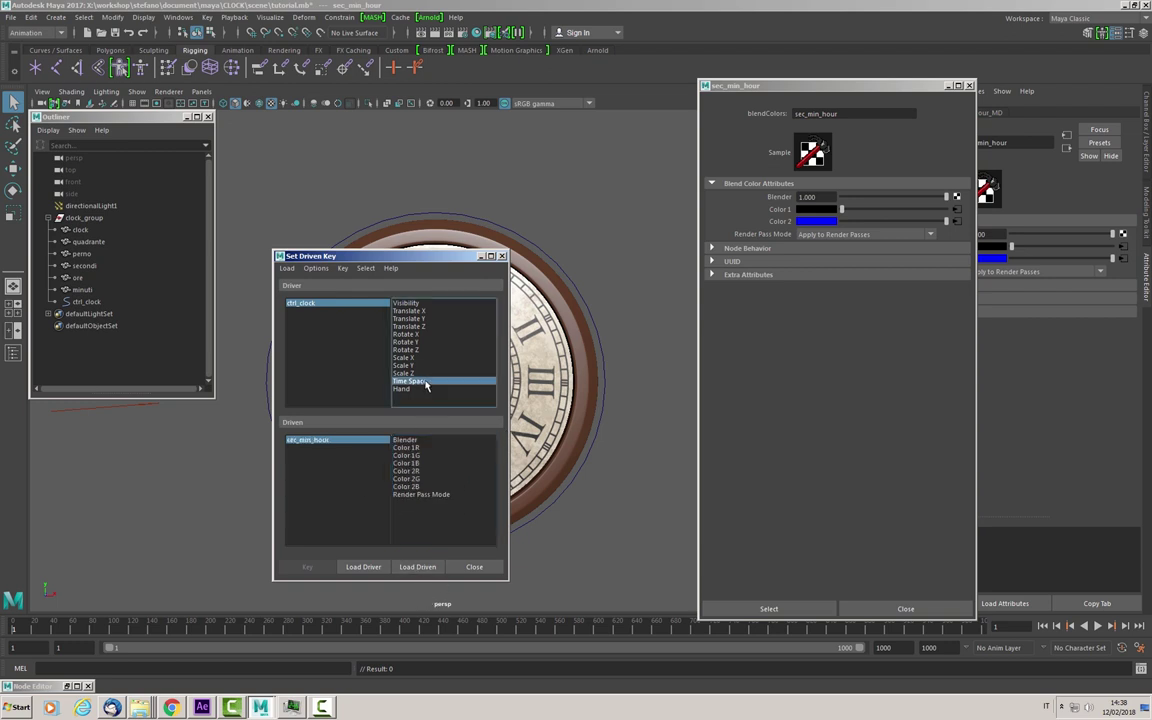
left_click(409, 441)
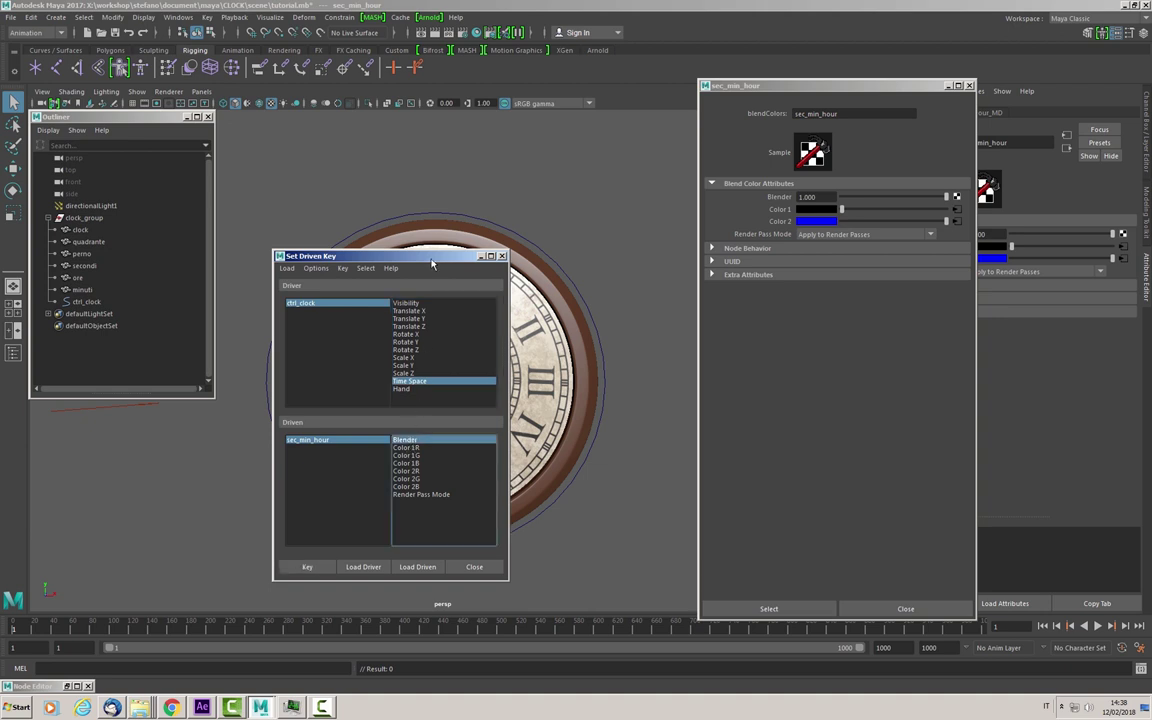
left_click_drag(432, 264, 439, 215)
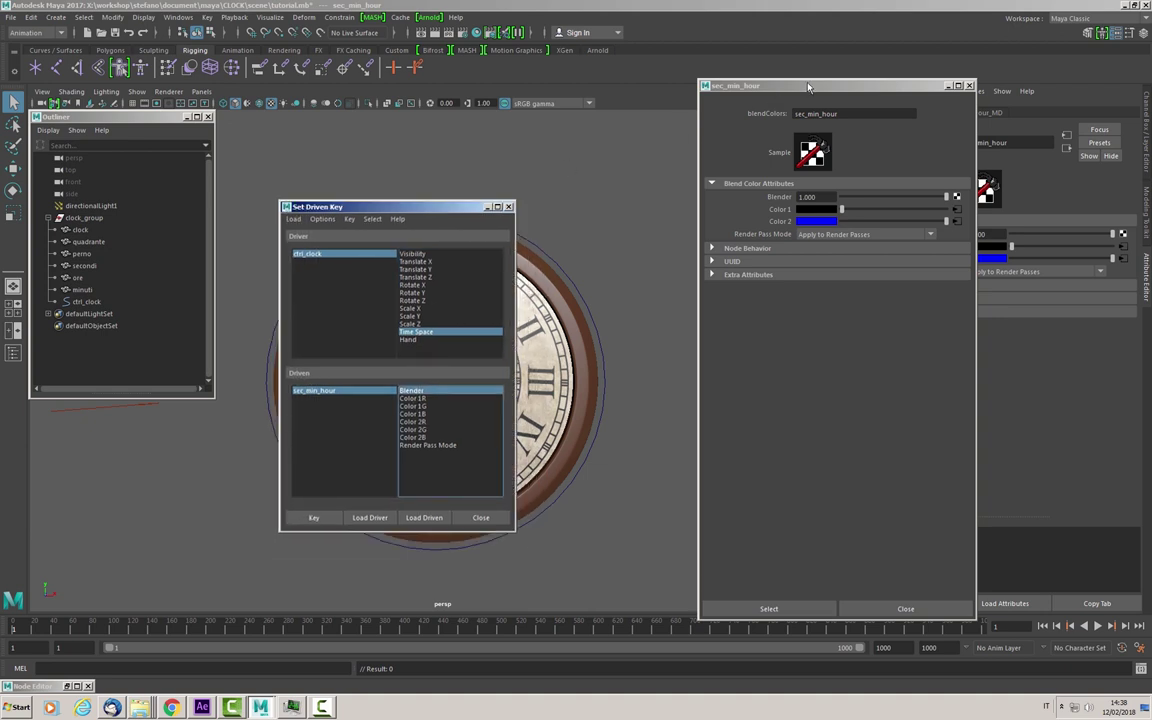
mouse_move(808, 87)
left_mouse_down()
mouse_move(716, 84)
mouse_move(748, 81)
left_mouse_up()
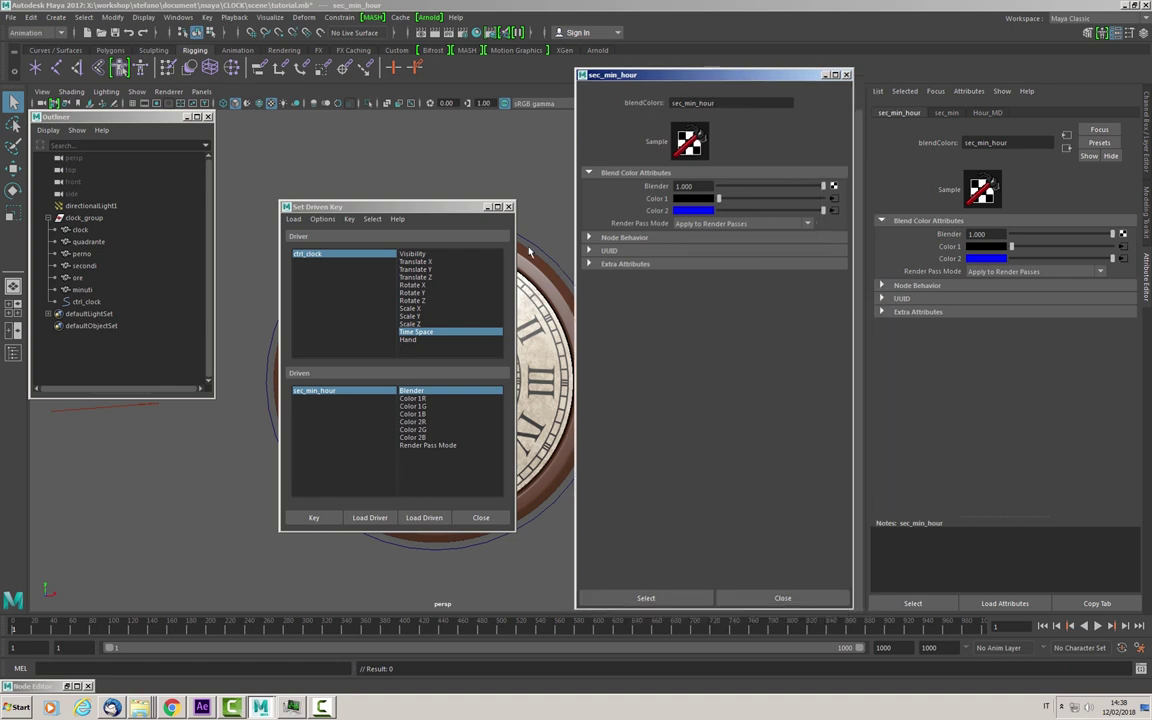
Key sec_min_hour's Blender at 0 with ctrl_clock's Time Space set to Hour_H.
left_click(90, 302)
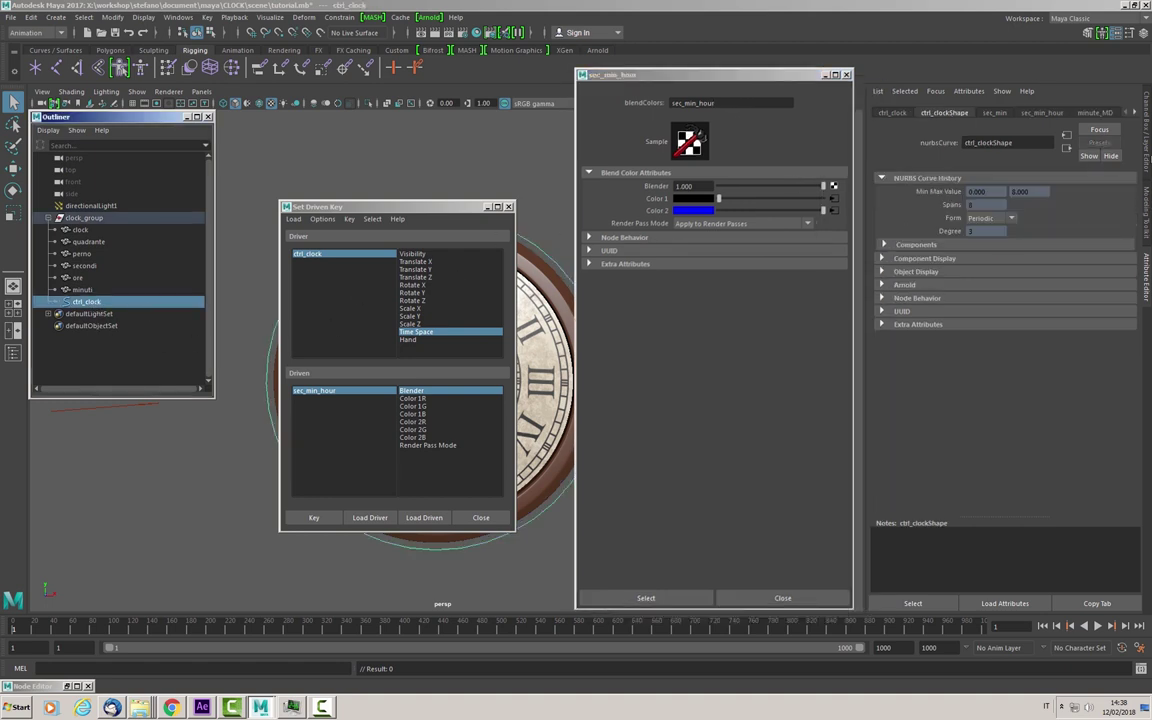
left_click(1146, 130)
left_click(1124, 209)
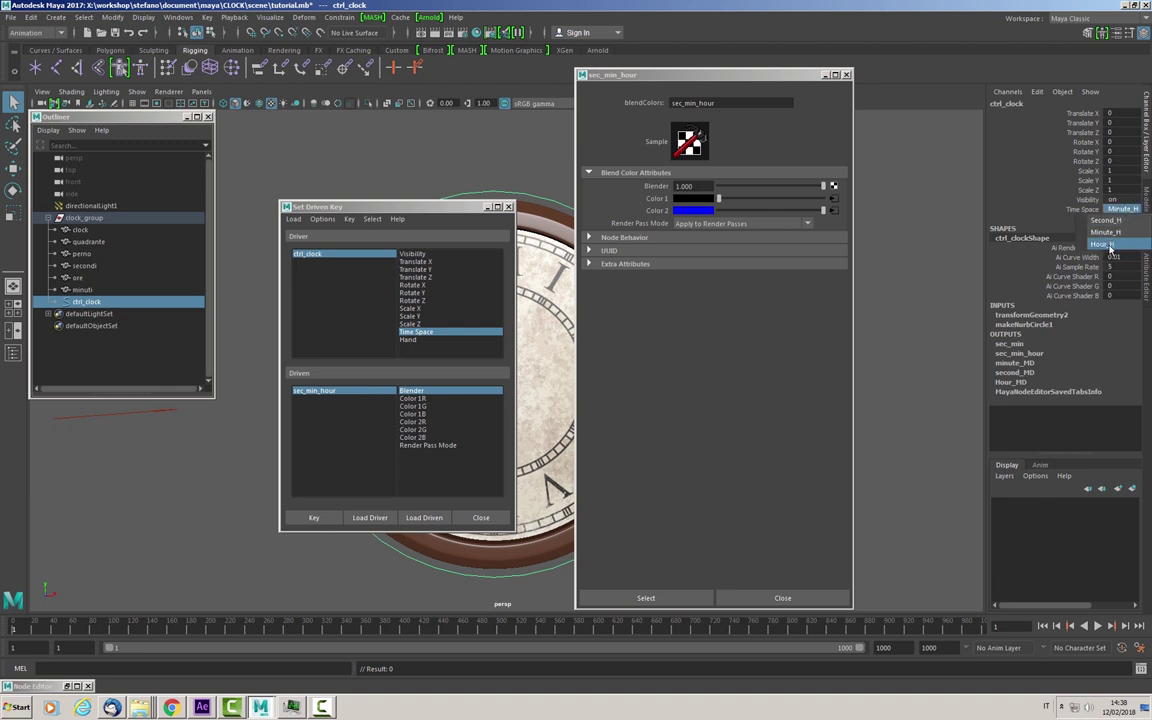
left_click(1108, 248)
left_click(797, 190)
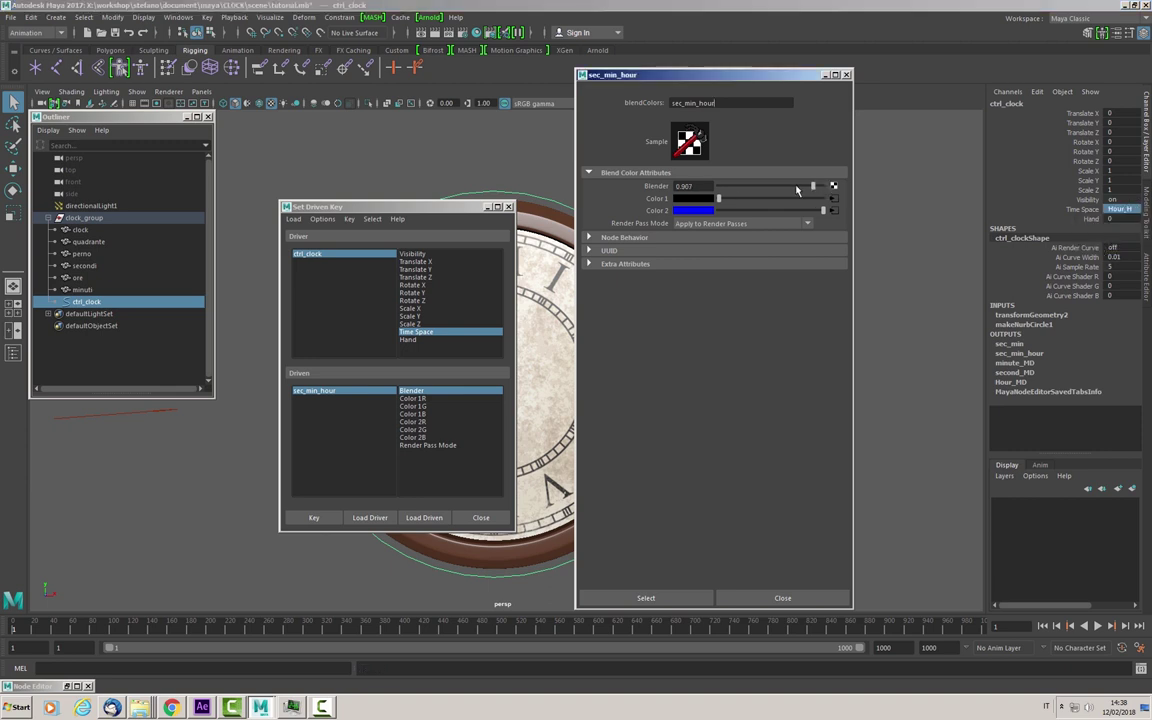
left_click_drag(797, 190, 700, 188)
left_click(313, 518)
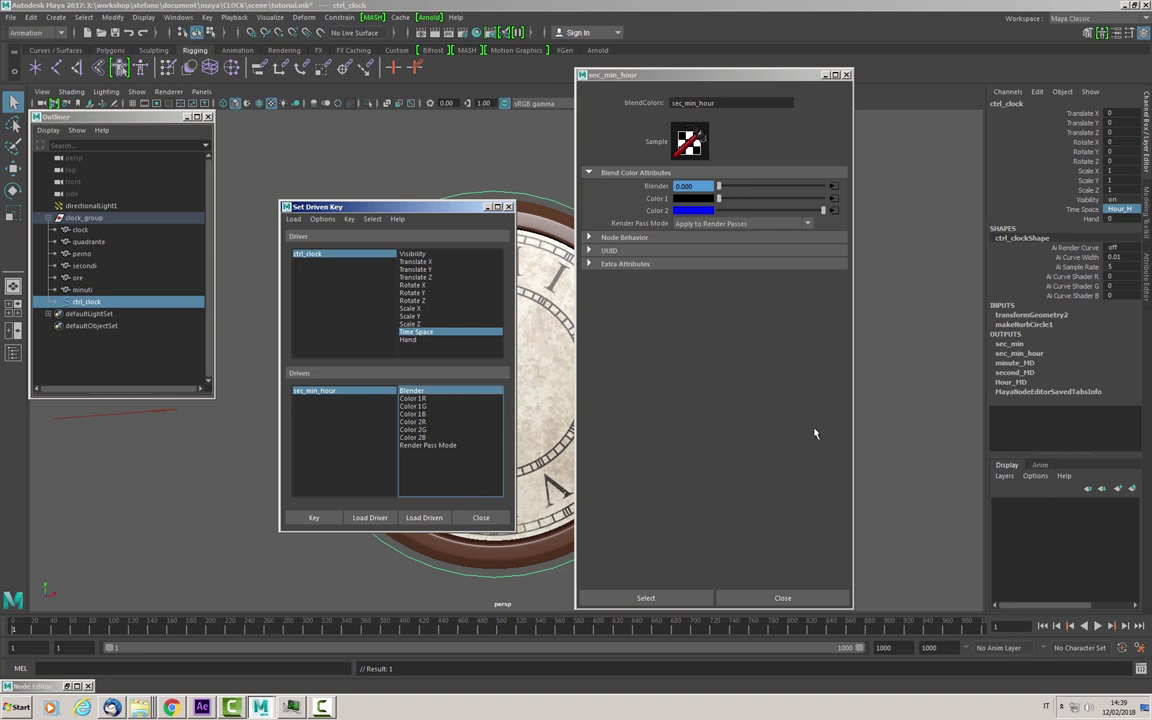
Key Blender at 1 with Time Space set to Minute_H.
left_click(1113, 209)
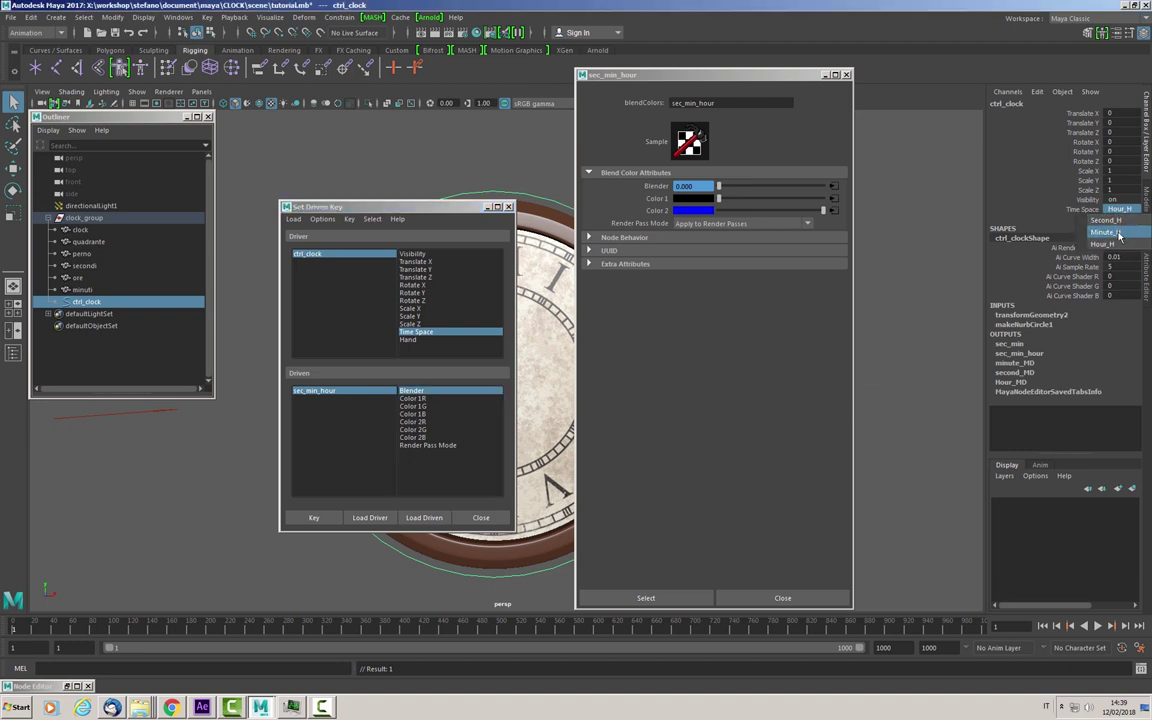
left_click(1117, 233)
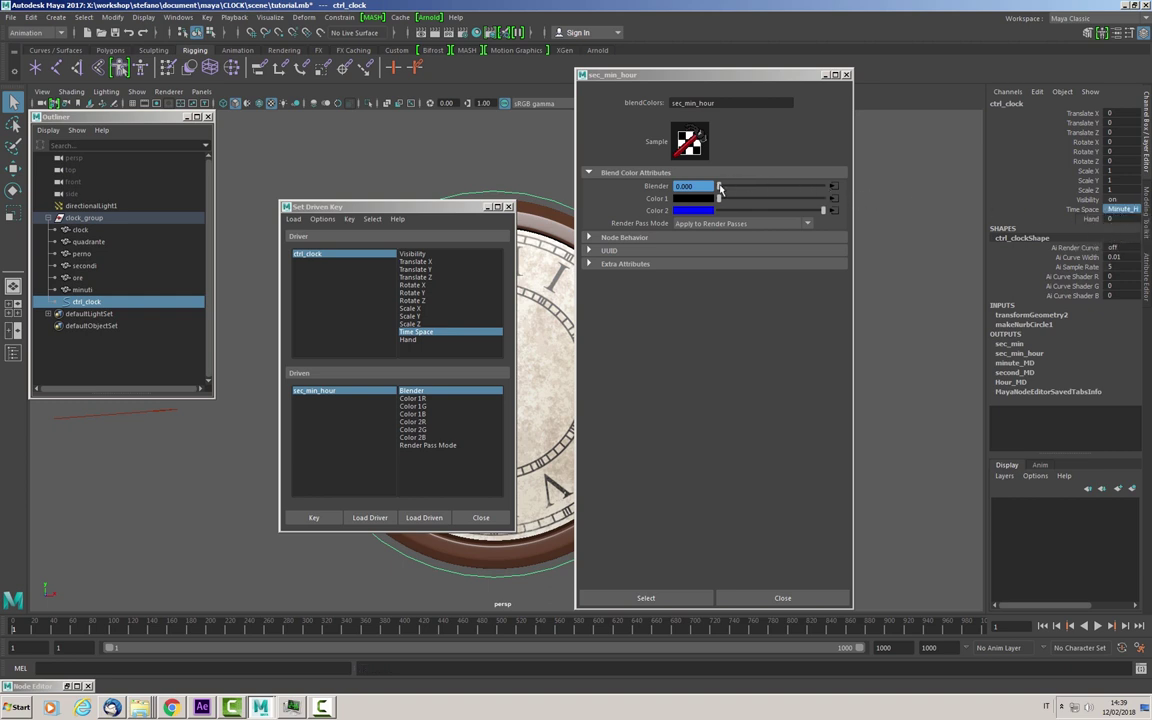
left_click_drag(719, 188, 840, 192)
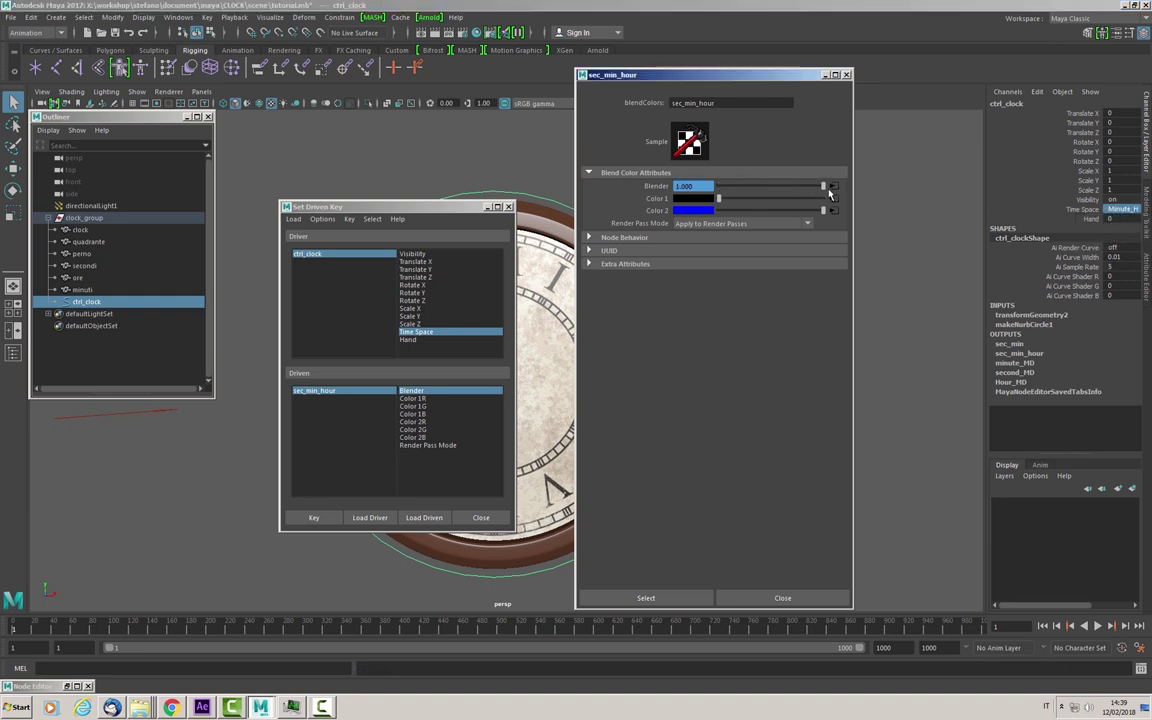
left_click(314, 518)
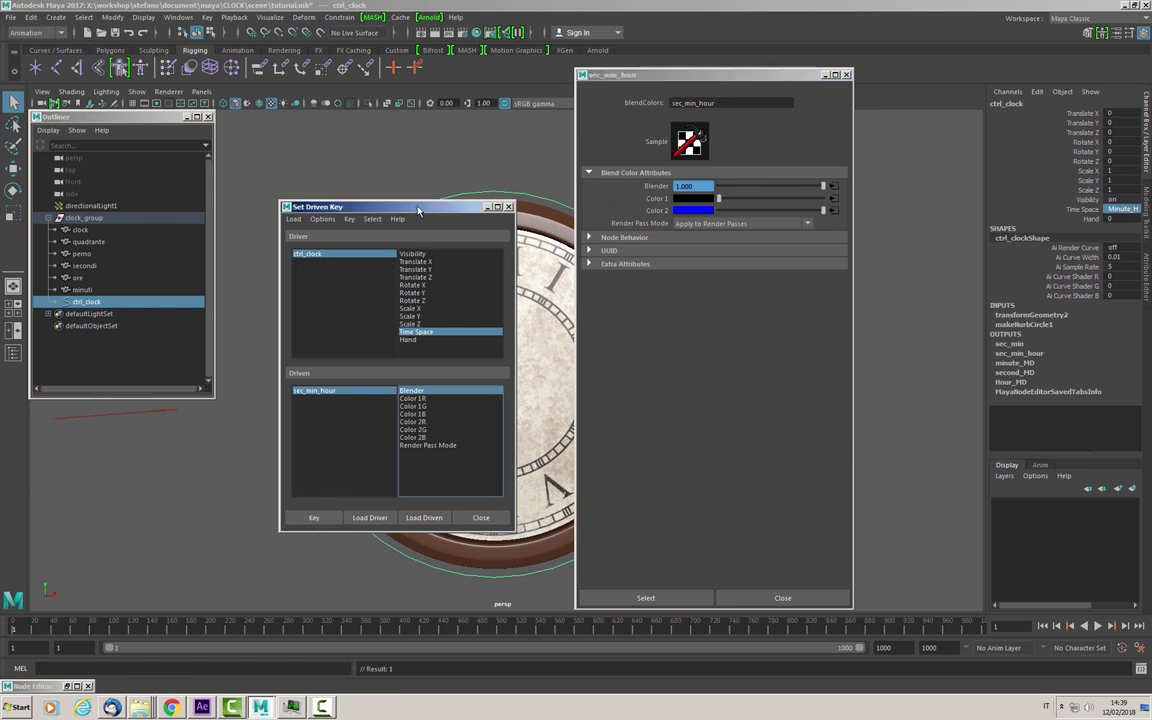
left_click_drag(418, 210, 221, 337)
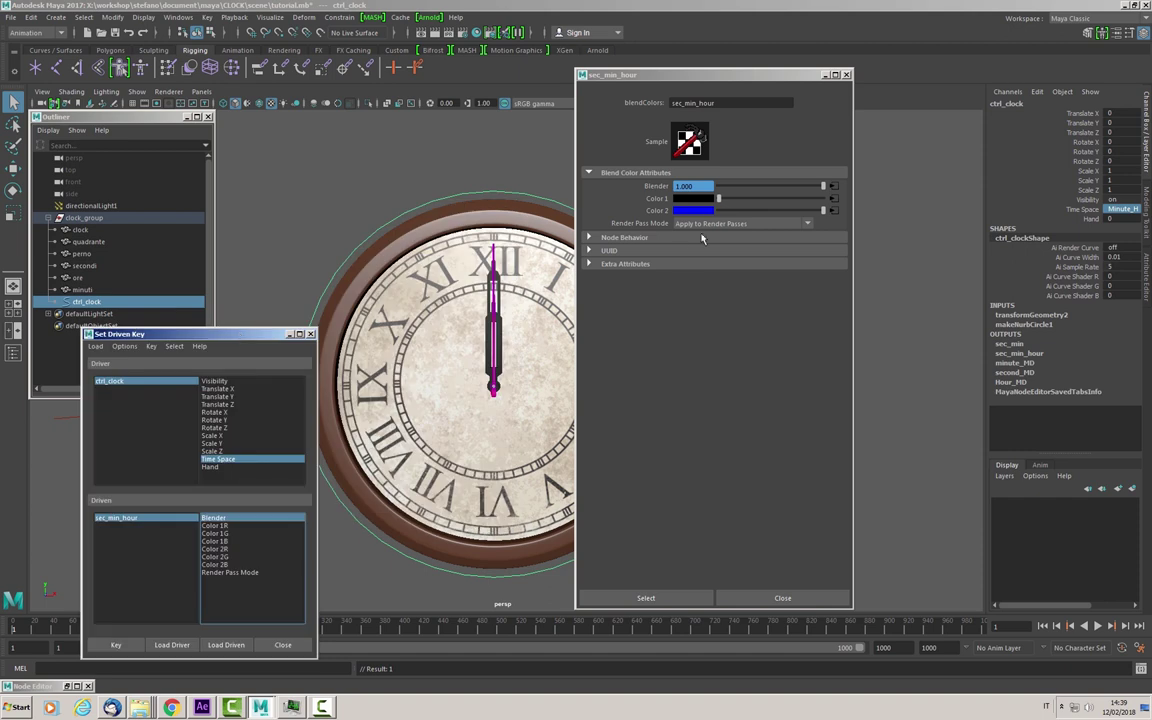
Minimize the sec_min_hour window and test Hand values, ending at 6.
left_click(825, 76)
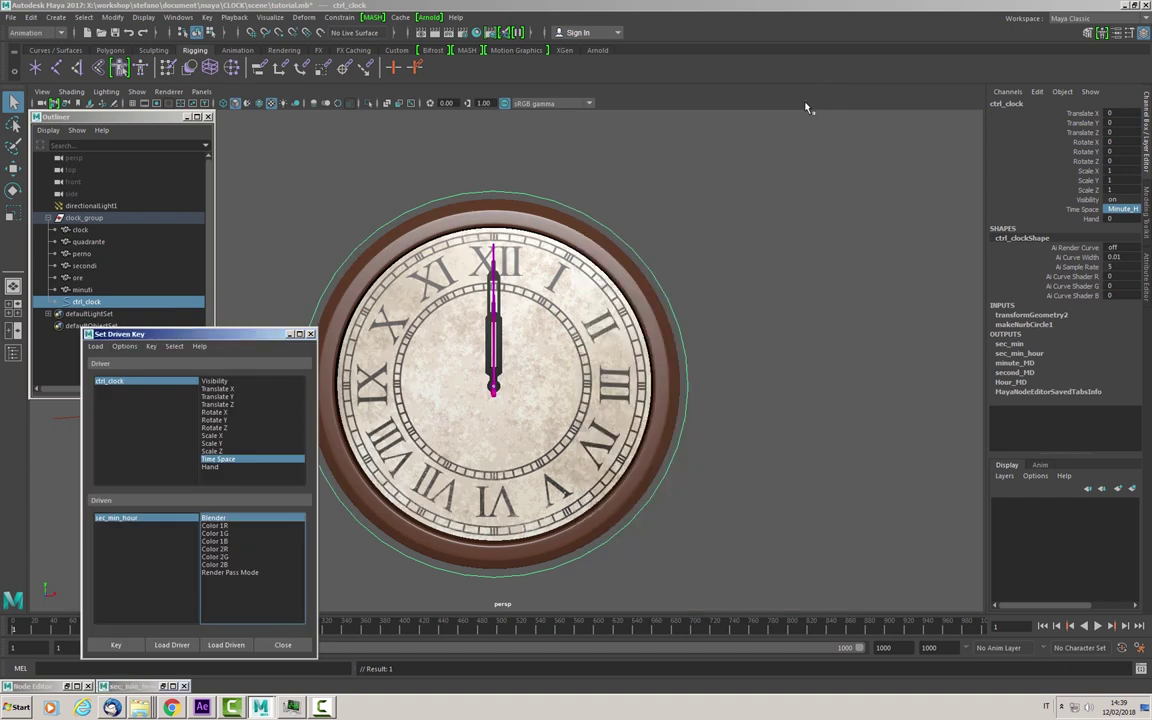
left_click(88, 277)
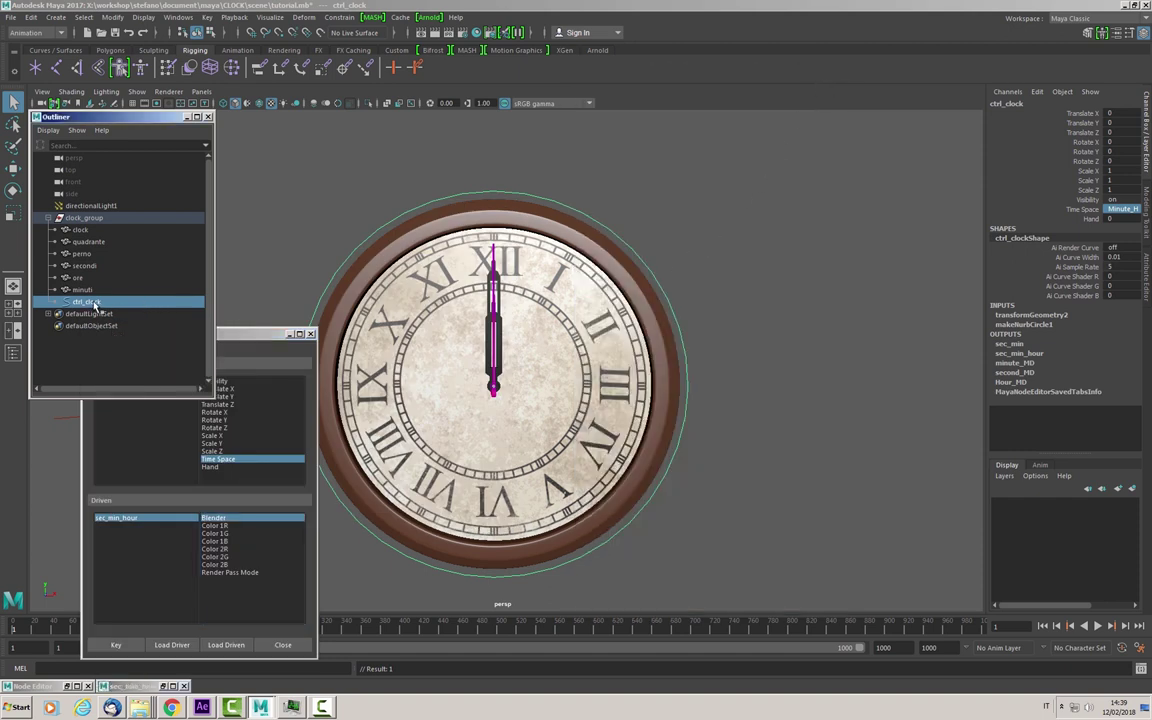
left_click(1090, 219)
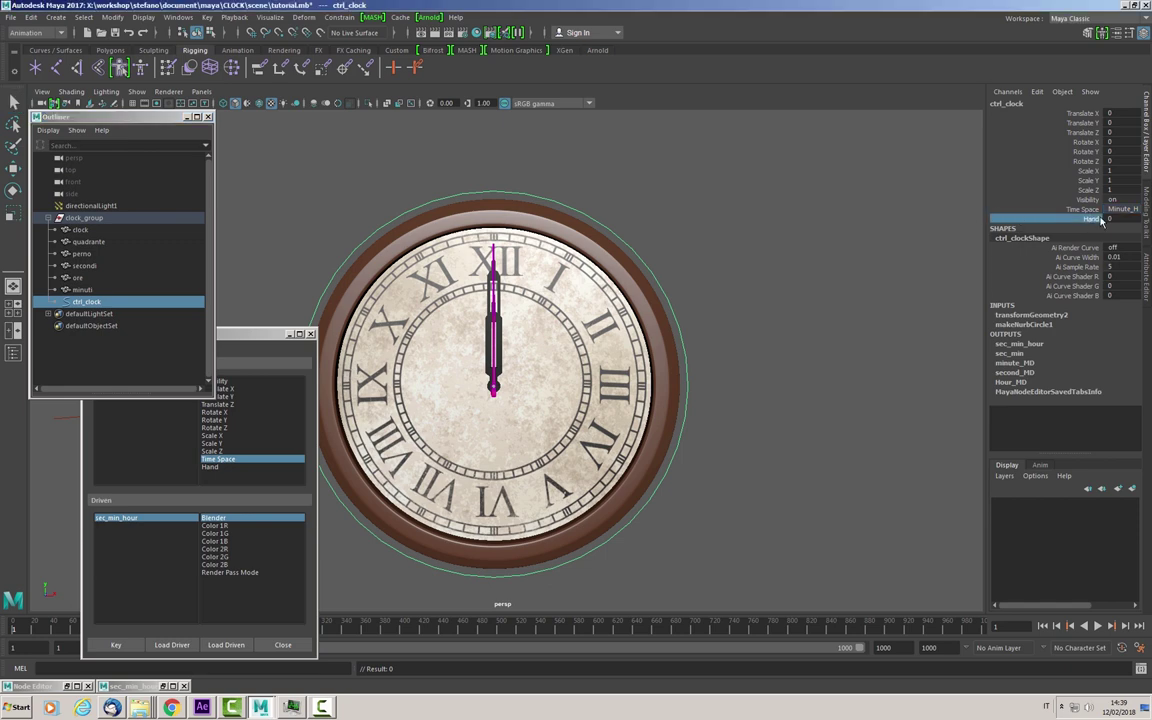
left_click(1005, 195)
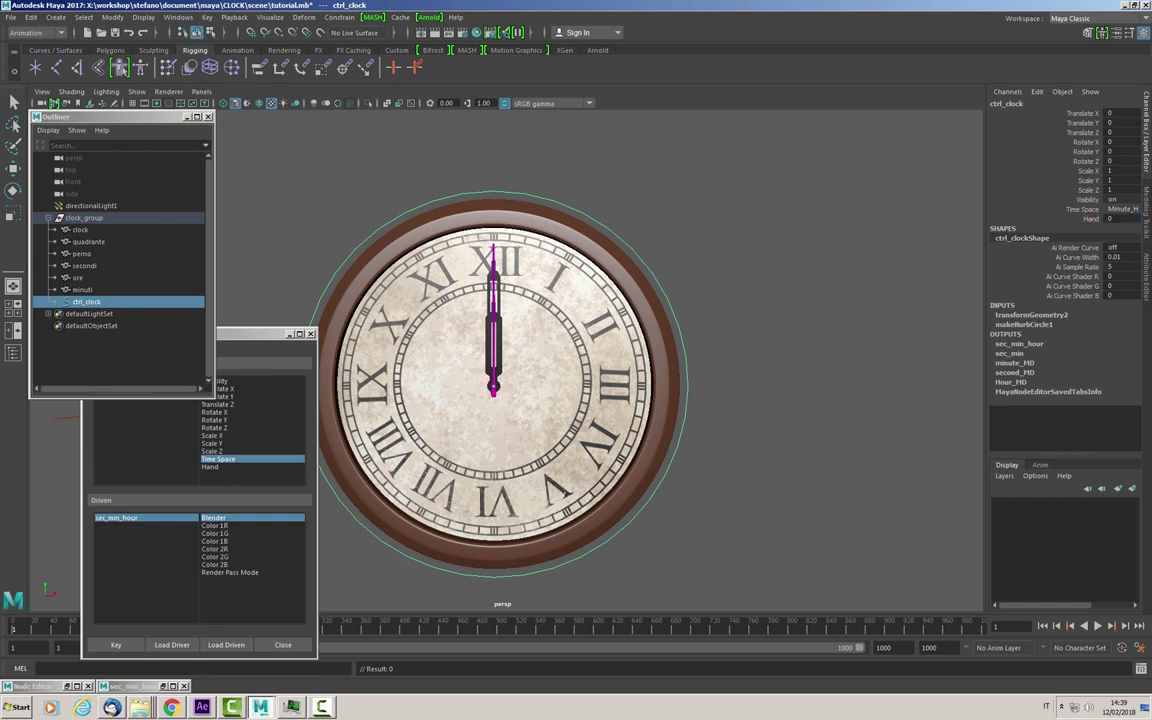
left_click(1112, 219)
key("Return")
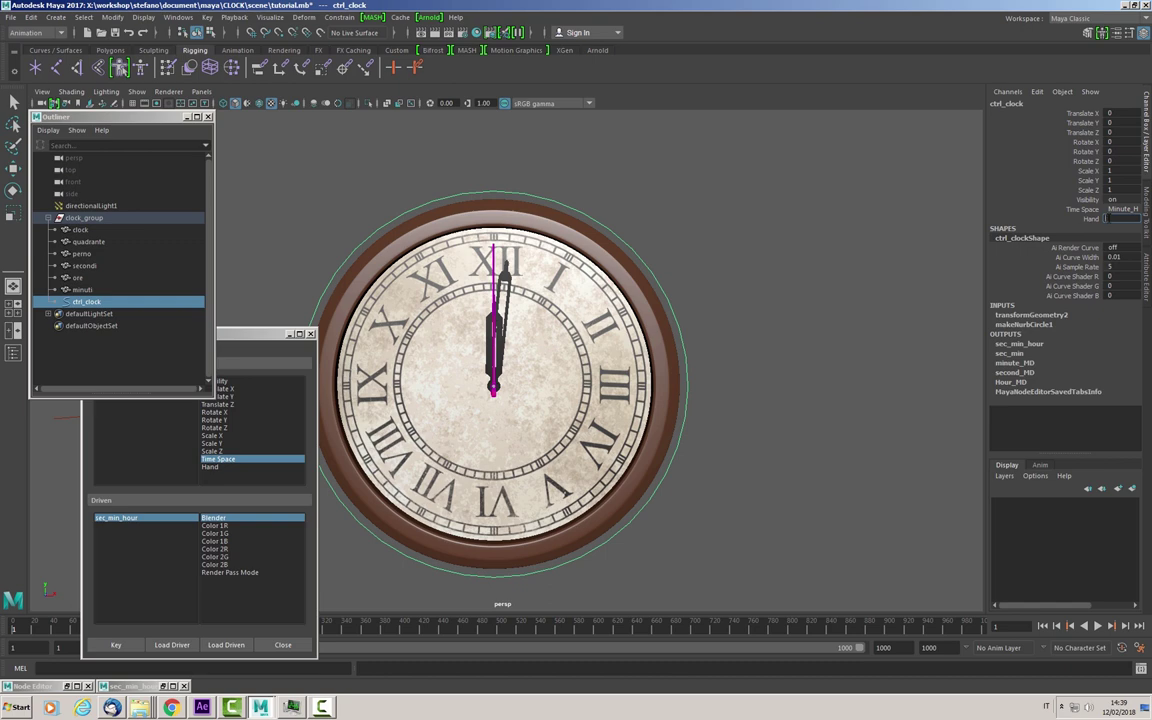
key("Return")
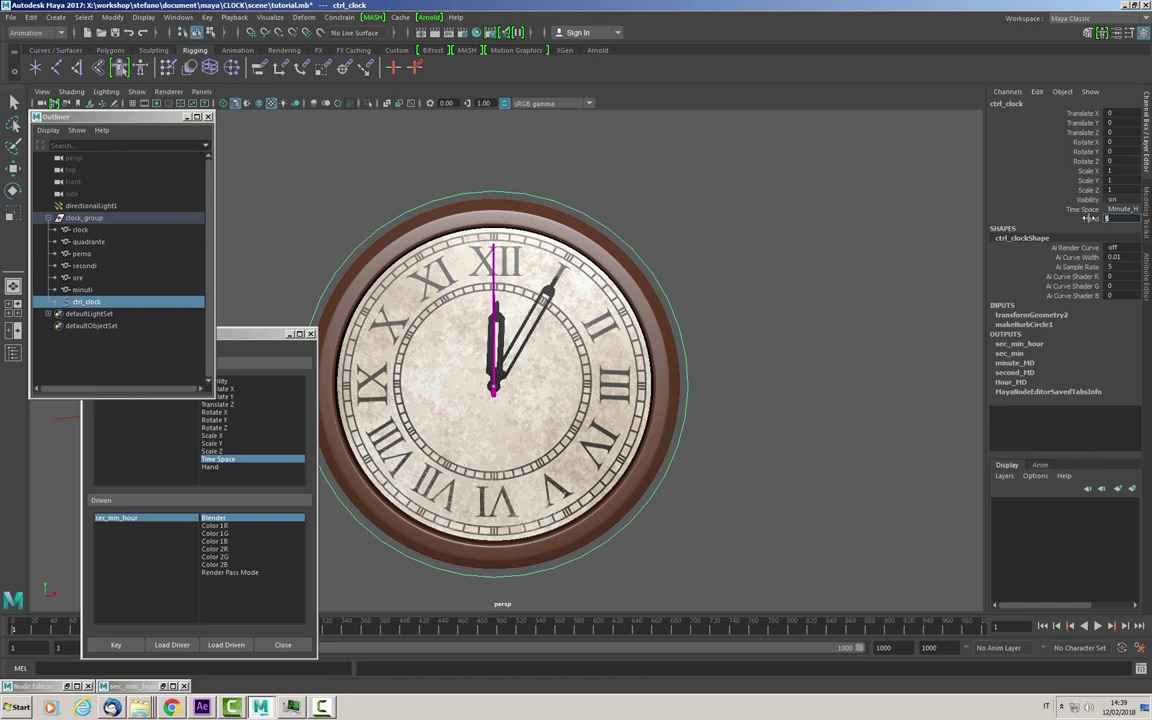
type("6")
key("Return")
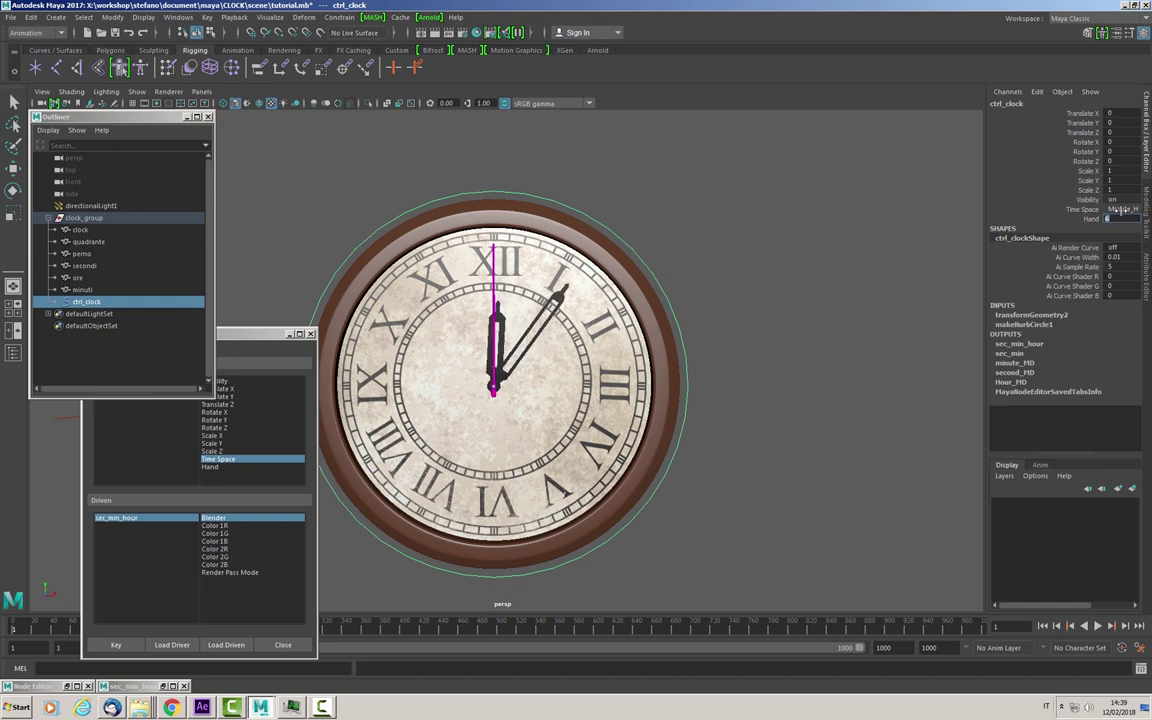
Switch Time Space to Hour_H and set Hand to 8.
left_click(1118, 209)
left_click(1104, 246)
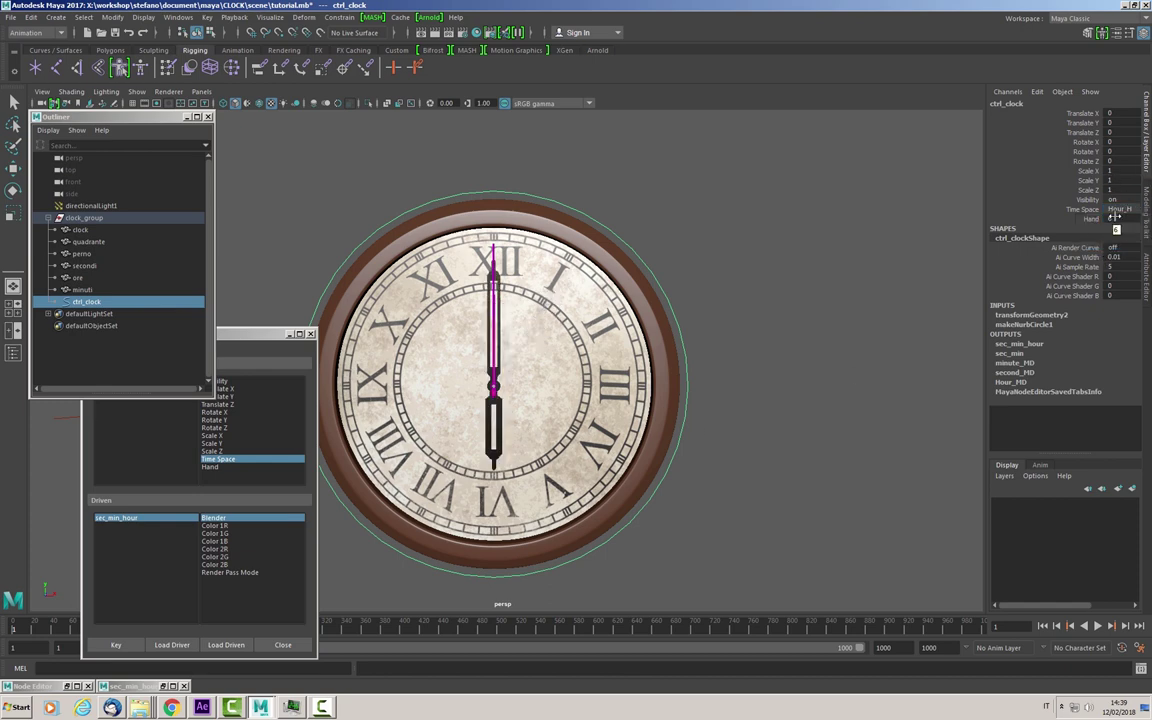
left_click(1114, 217)
type("8")
key("Return")
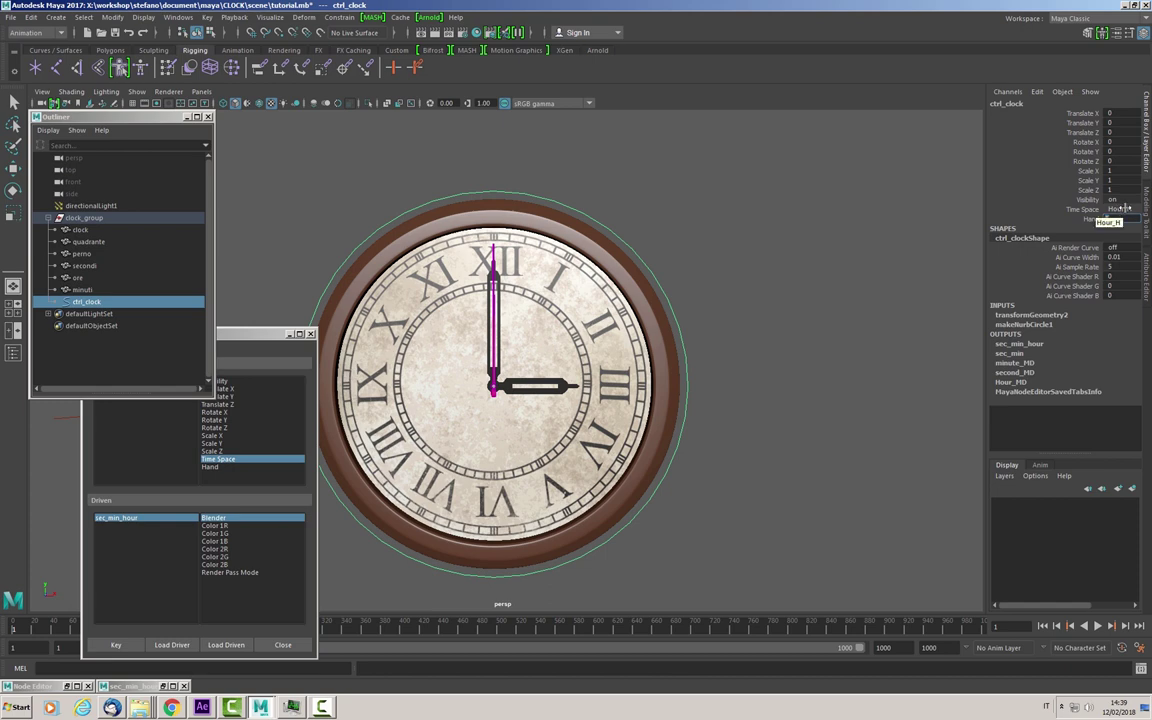
Switch Time Space to Second_H and sweep the second hand around the face via Hand.
left_click(1122, 209)
left_click(1108, 219)
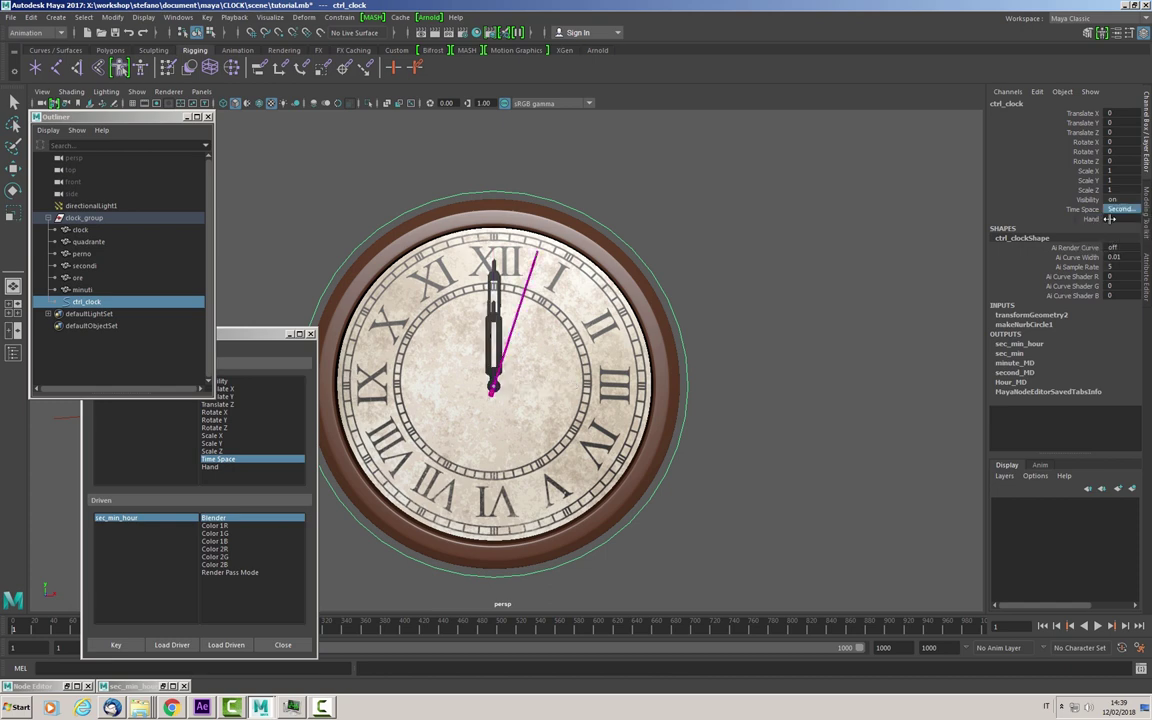
left_click(1117, 218)
middle_click_drag(1107, 218, 1117, 218)
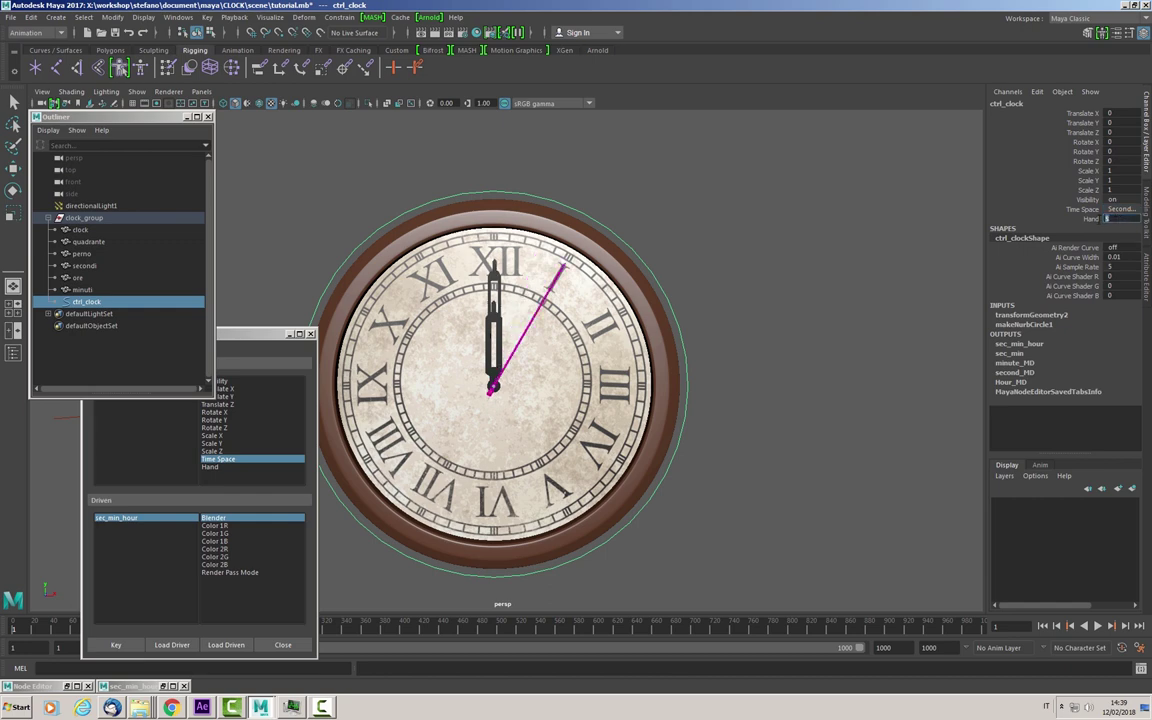
middle_click_drag(1098, 219, 1100, 219)
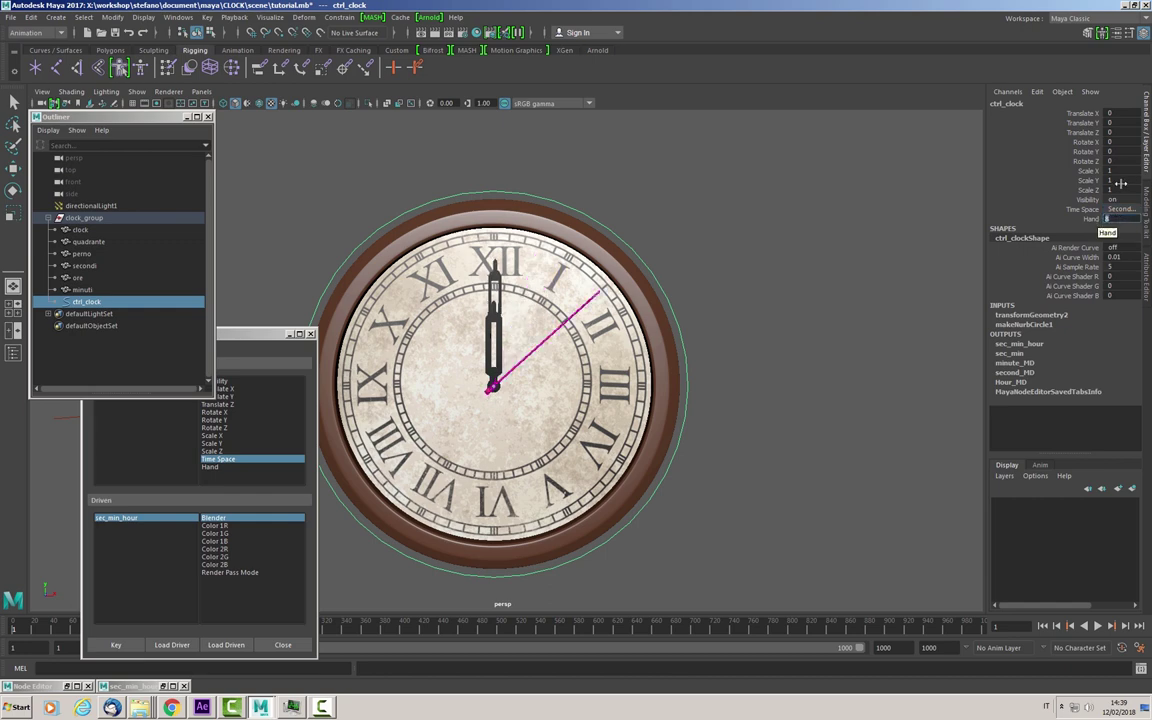
left_click(1088, 219)
mouse_move(913, 216)
middle_mouse_down()
mouse_move(745, 224)
mouse_move(1055, 216)
middle_mouse_up()
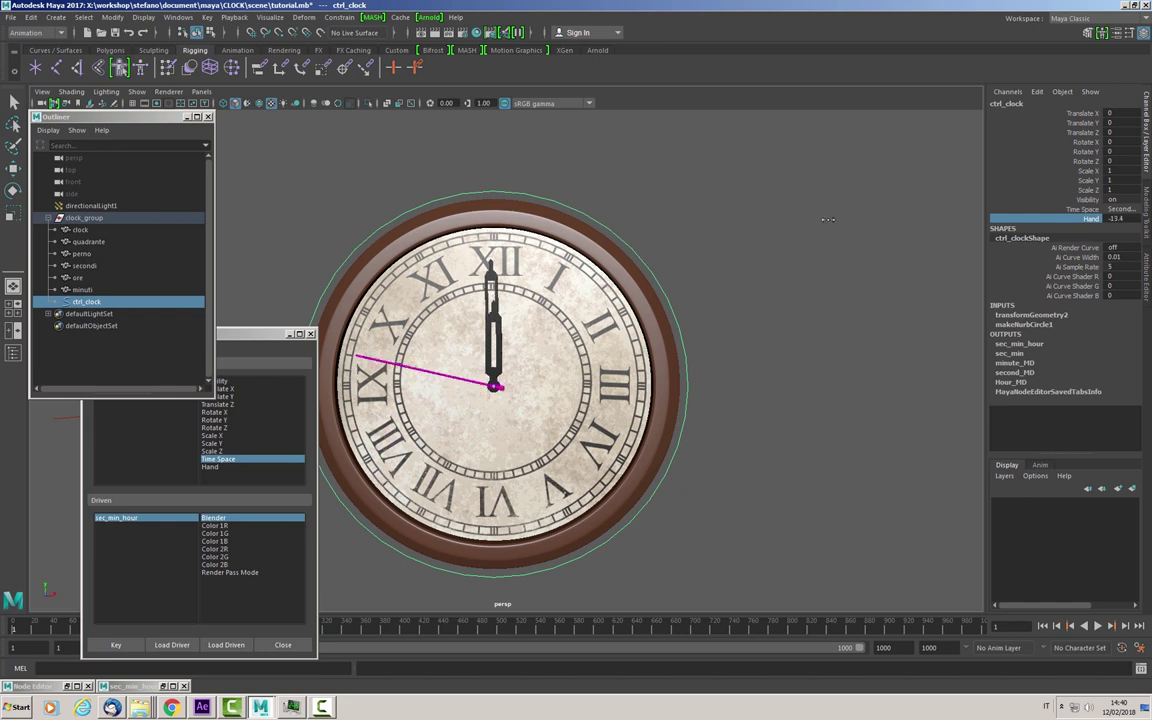
Switch back to Hour_H and sweep the hour hands through different times.
left_click(1122, 207)
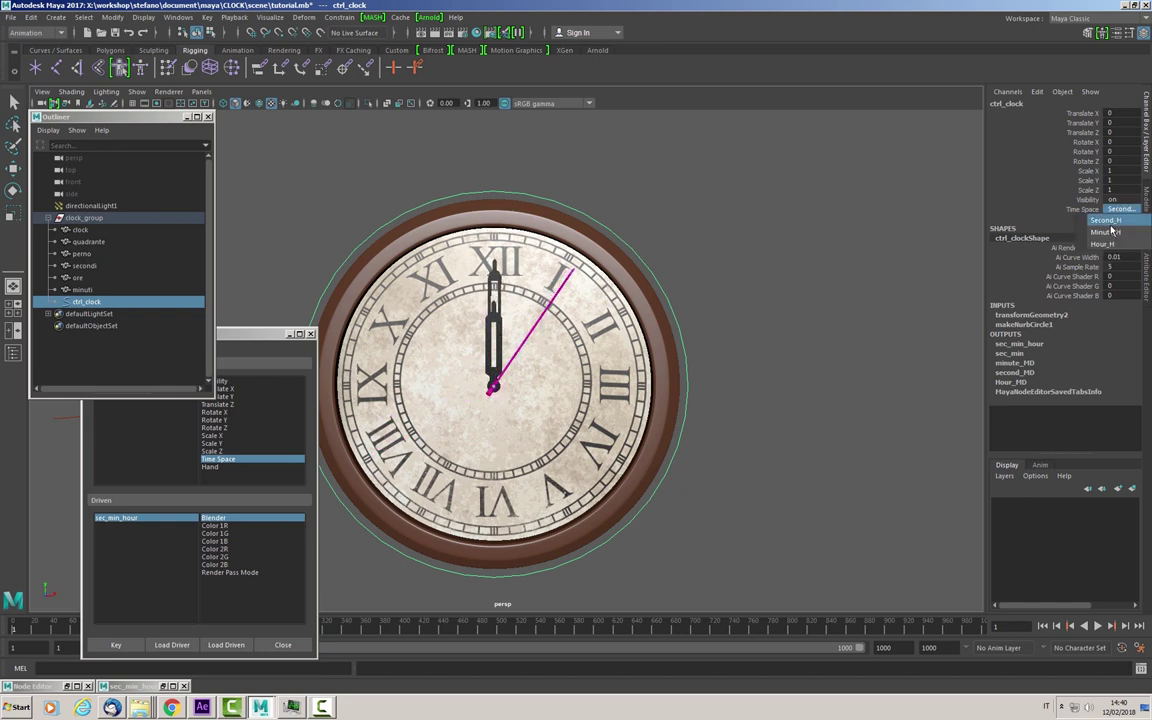
left_click(1003, 218)
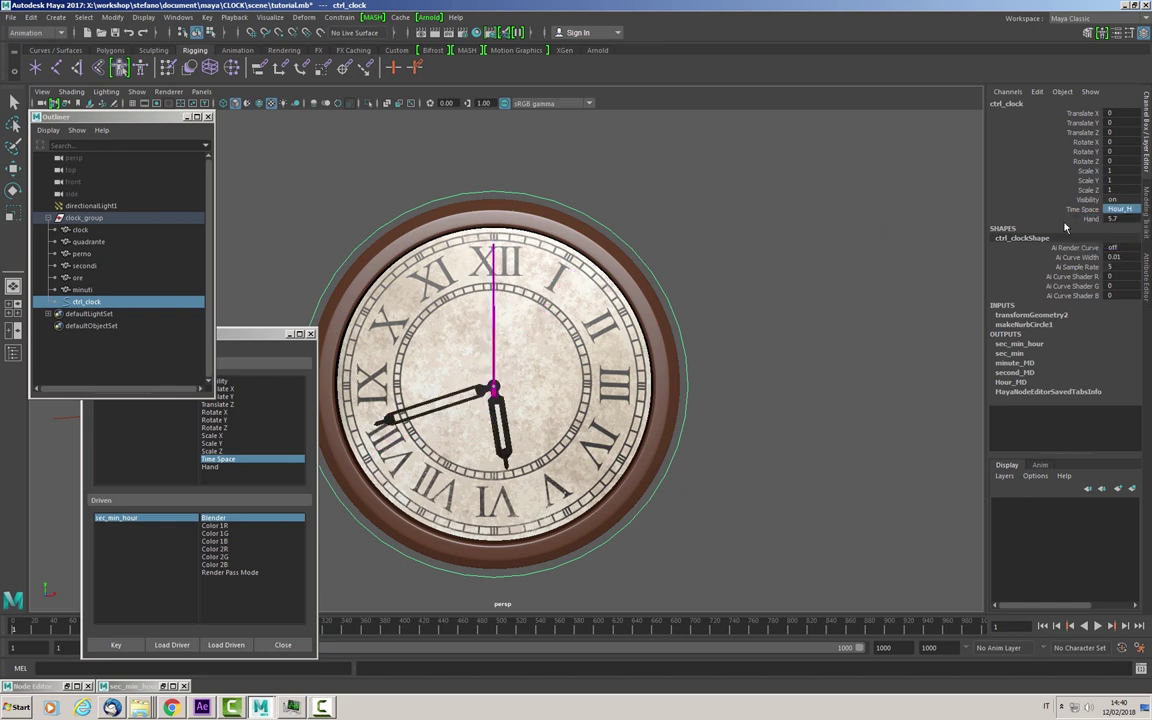
left_click(1079, 221)
middle_click_drag(845, 229, 825, 224)
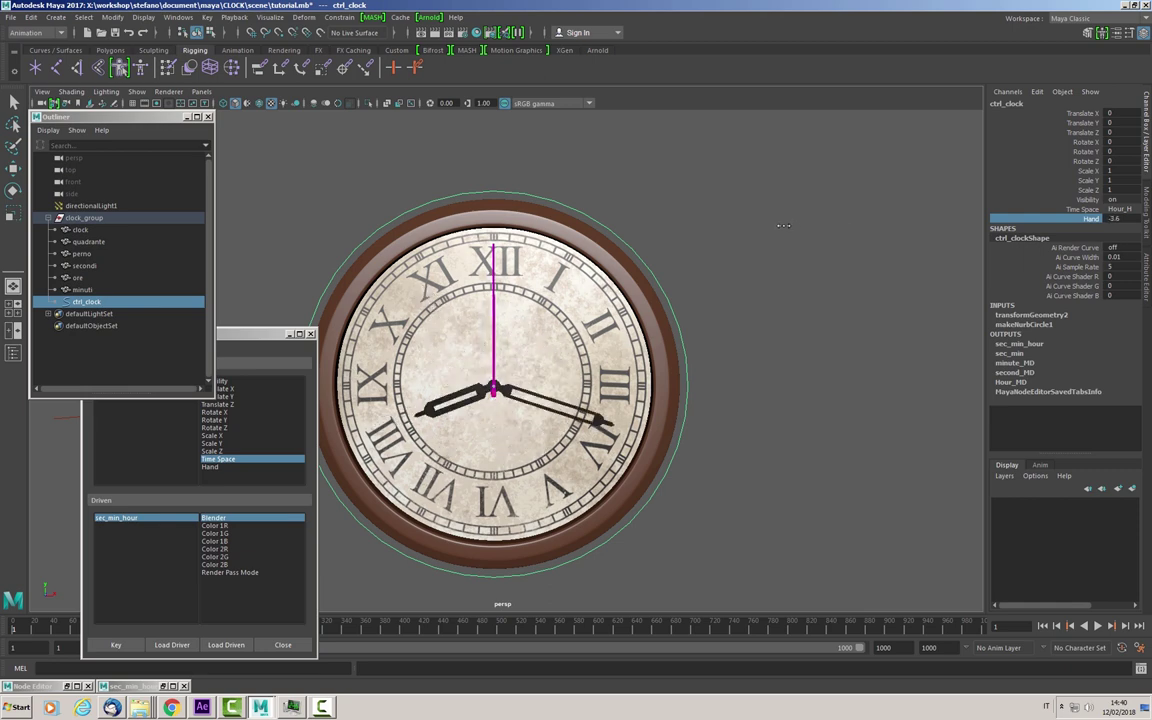
Switch to Minute_H, sweep the minute hand, reset Hand to 0, and close Set Driven Key.
left_click(1117, 209)
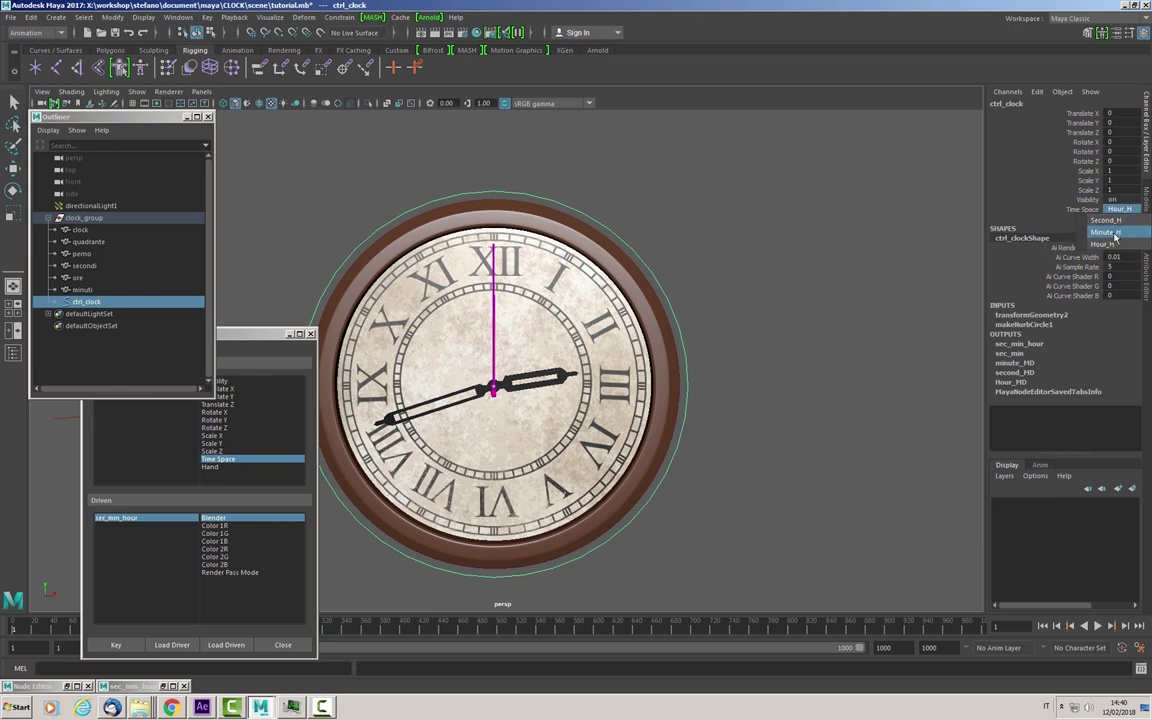
left_click(1107, 232)
left_click(1080, 219)
mouse_move(898, 220)
middle_mouse_down()
mouse_move(744, 220)
mouse_move(927, 221)
middle_mouse_up()
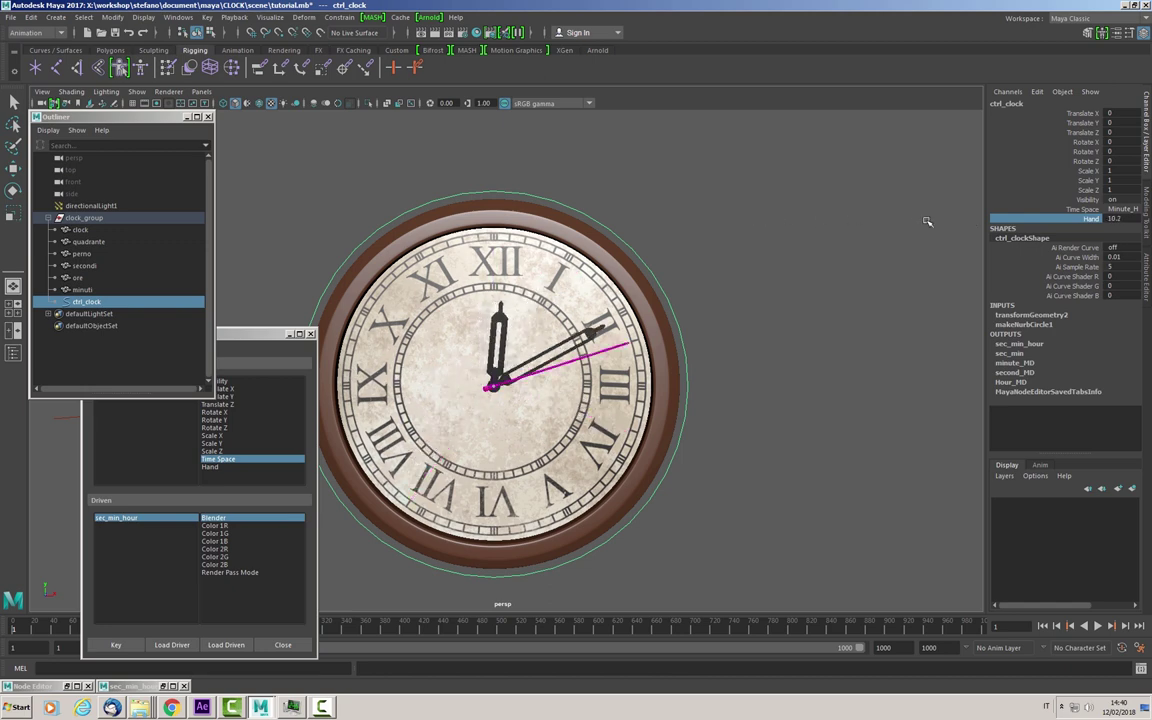
left_click(1115, 216)
type("0")
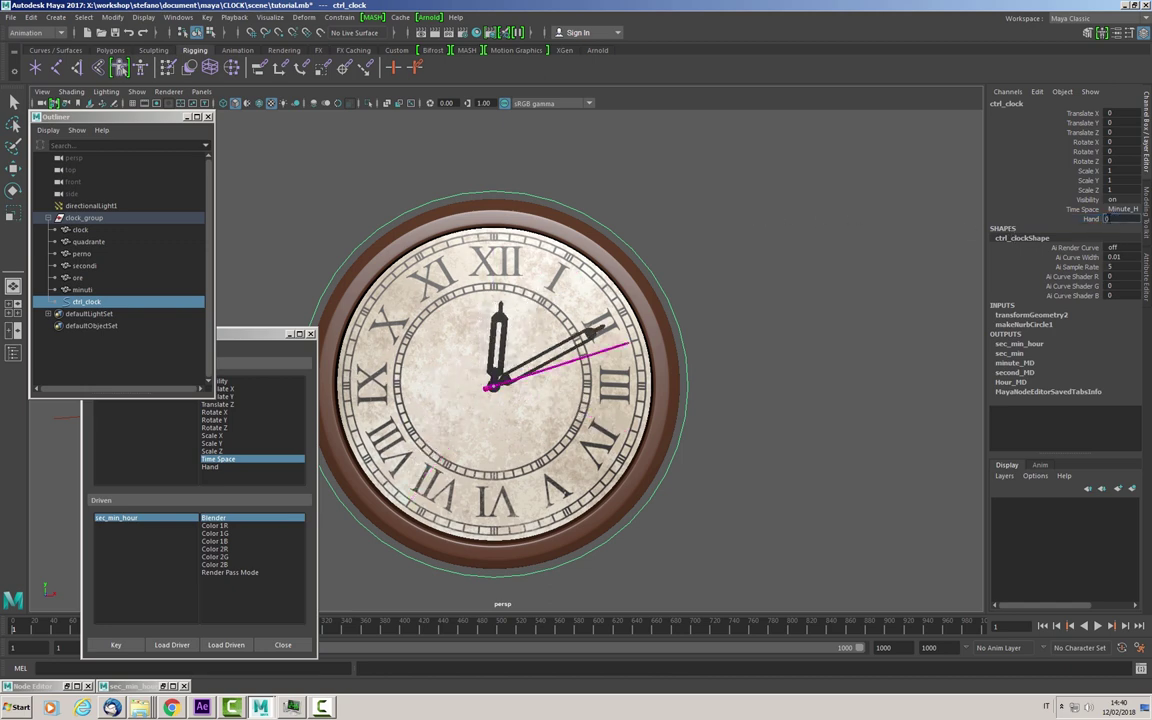
key("Return")
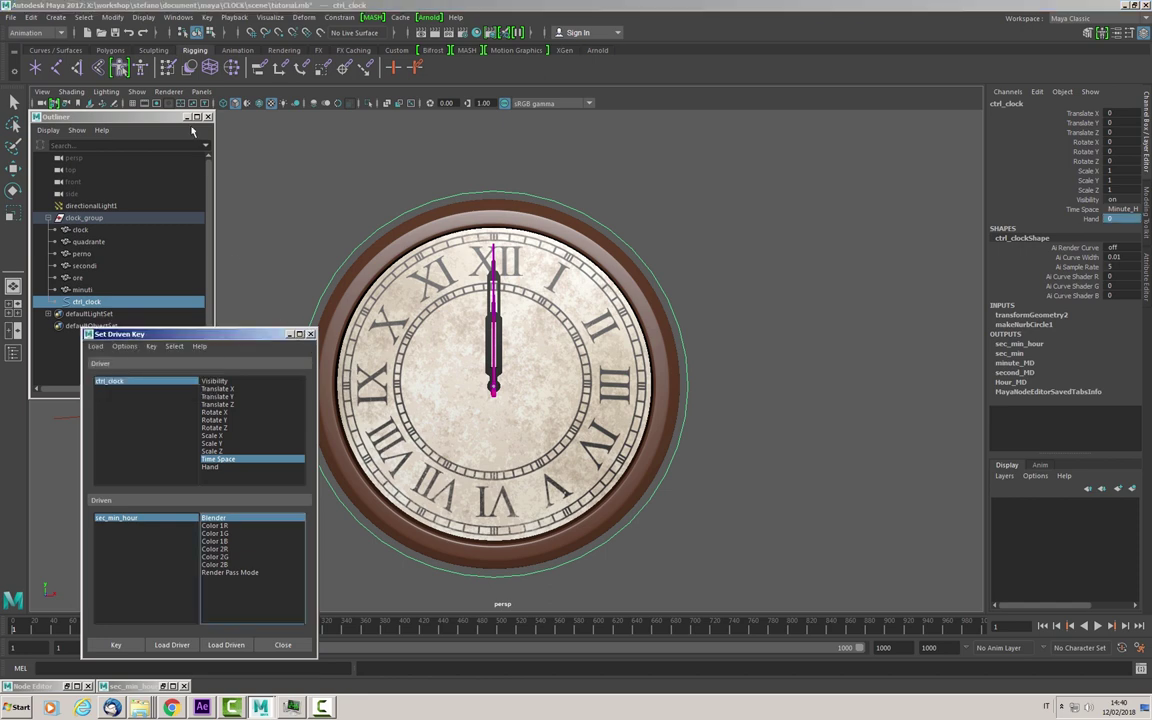
left_click(311, 335)
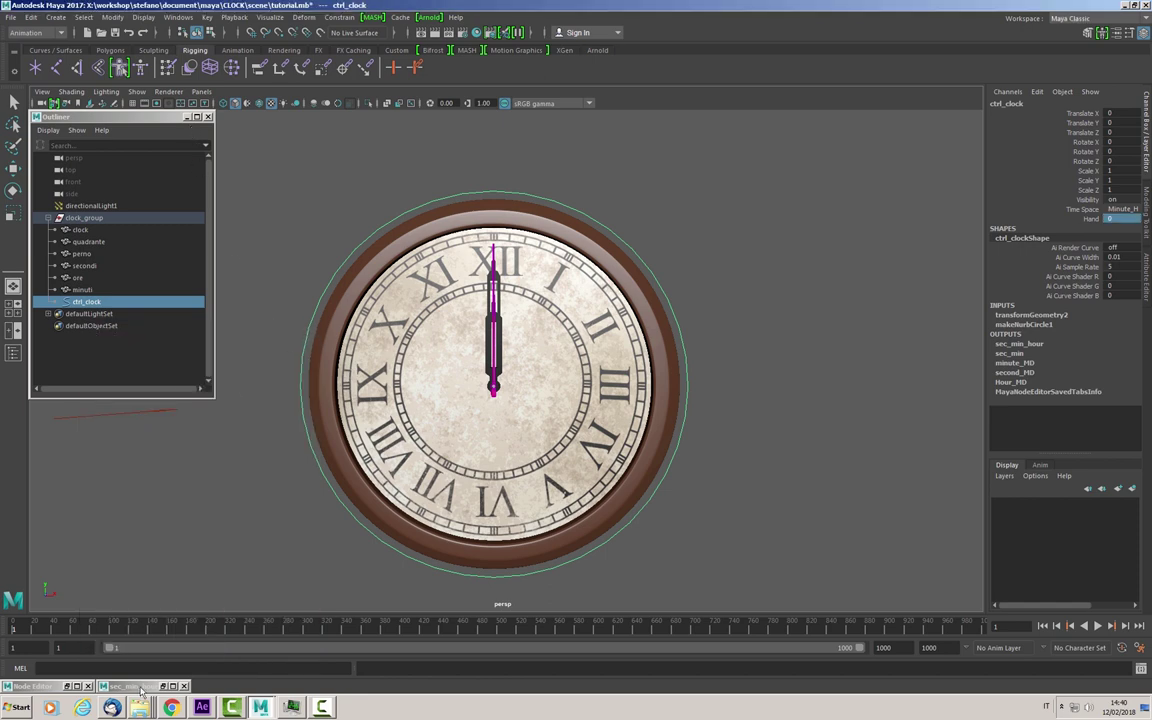